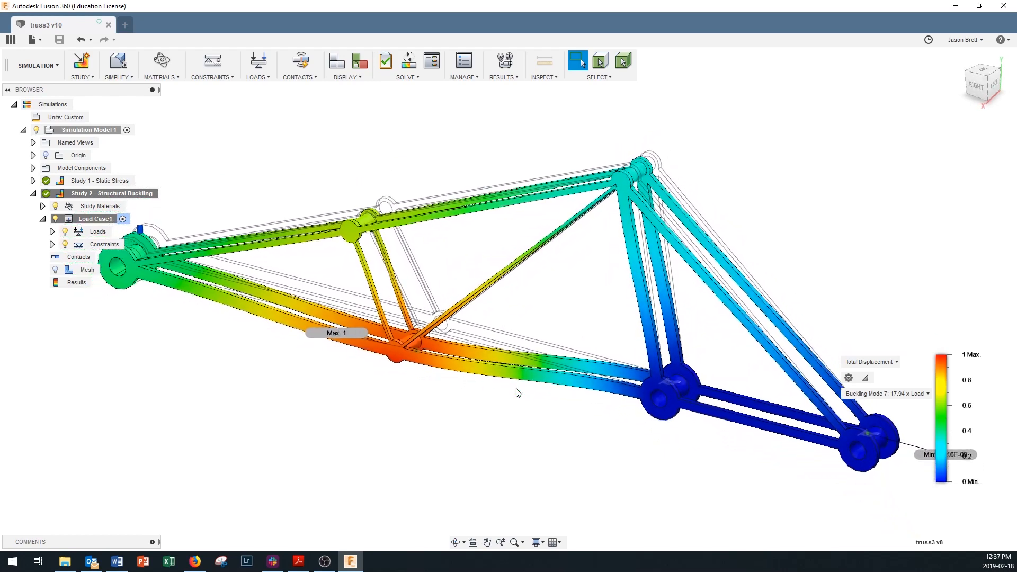
{"action": "scroll", "coordinate": [518, 392], "scroll_direction": "up", "scroll_amount": 6}
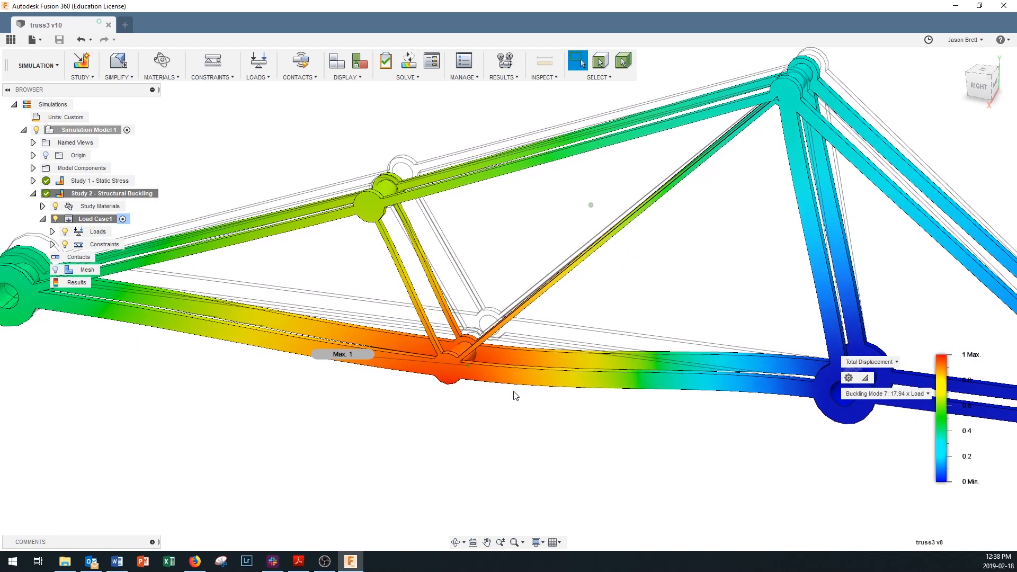
{"action": "scroll", "coordinate": [517, 395], "scroll_direction": "down", "scroll_amount": 4}
{"action": "scroll", "coordinate": [515, 399], "scroll_direction": "down", "scroll_amount": 3}
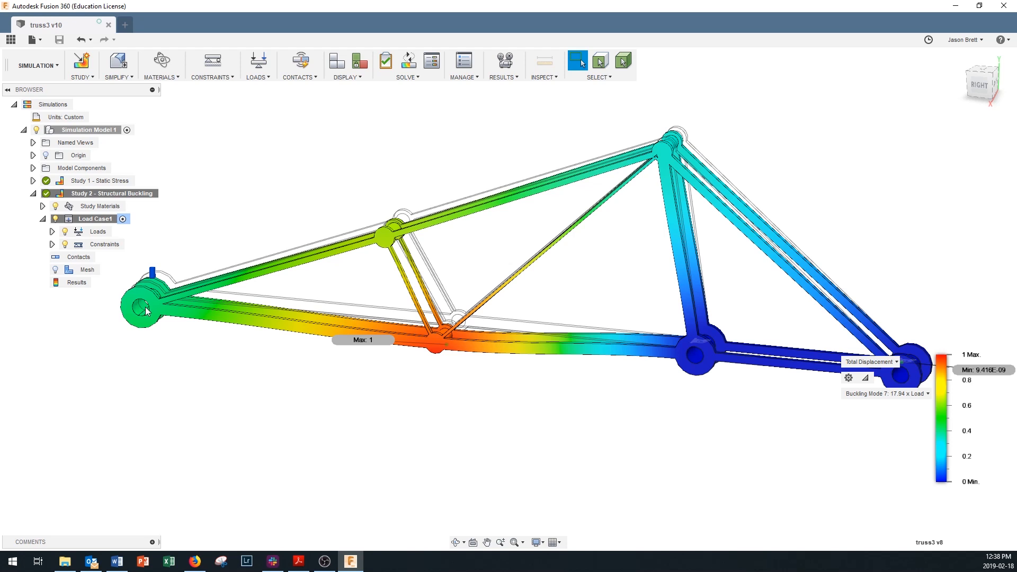
{"action": "middle_click_drag", "start_coordinate": [146, 312], "coordinate": [169, 314], "text": "shift"}
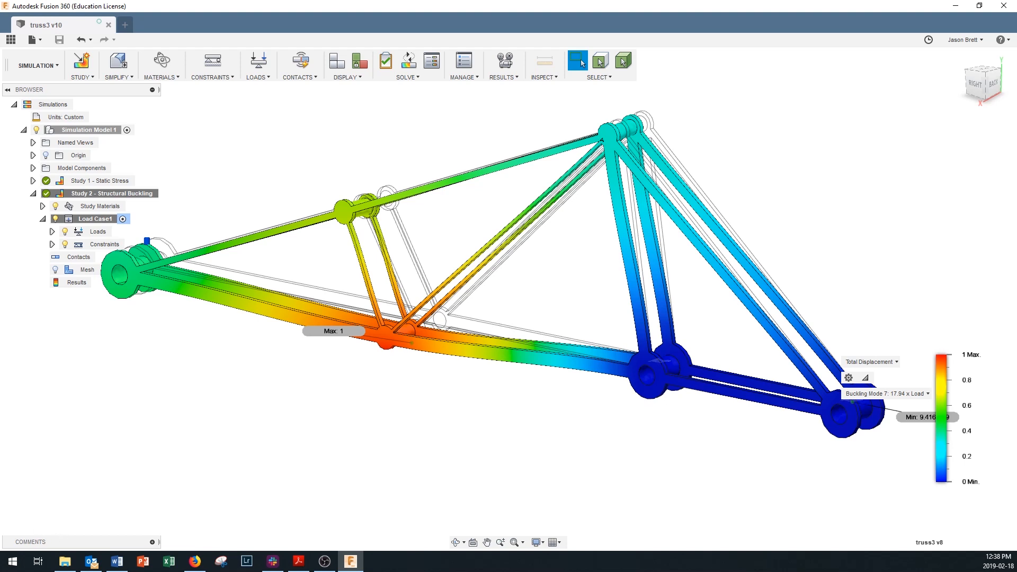
Switch to Firefox, go to jfmatrix.com and open its Truss Analysis example.
{"action": "key", "text": "alt+Tab"}
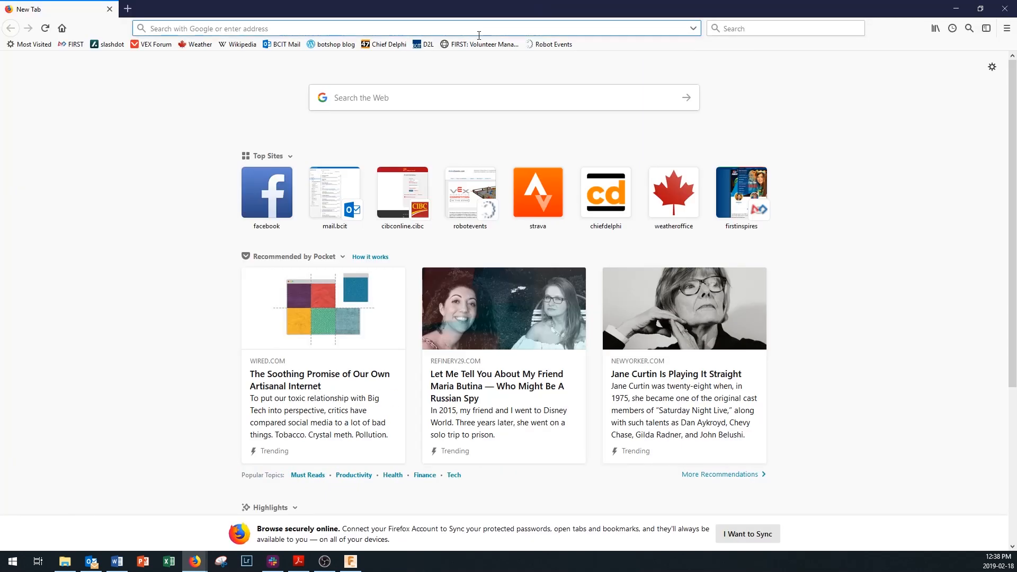
{"action": "type", "text": "jf"}
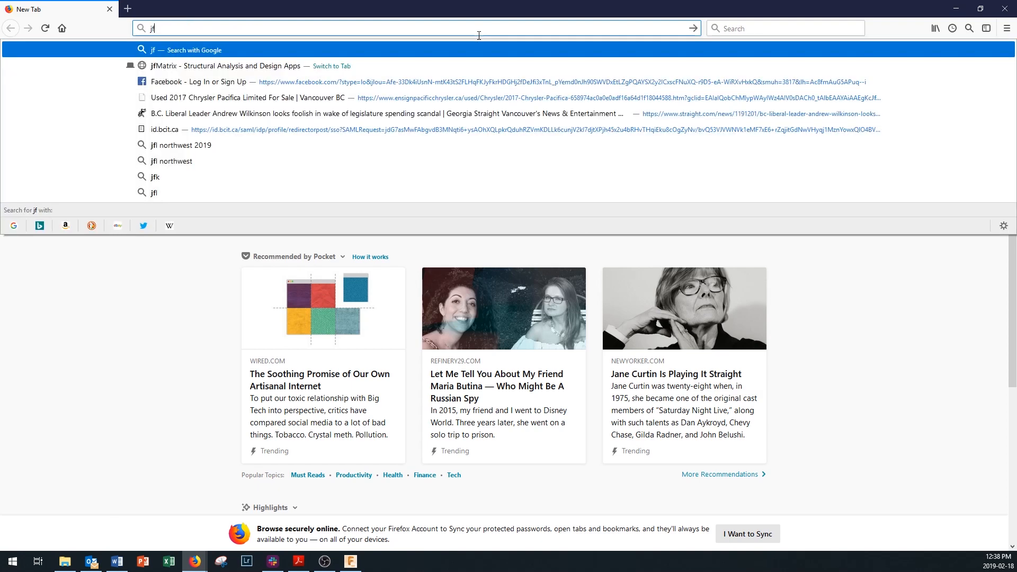
{"action": "type", "text": "matrix.com"}
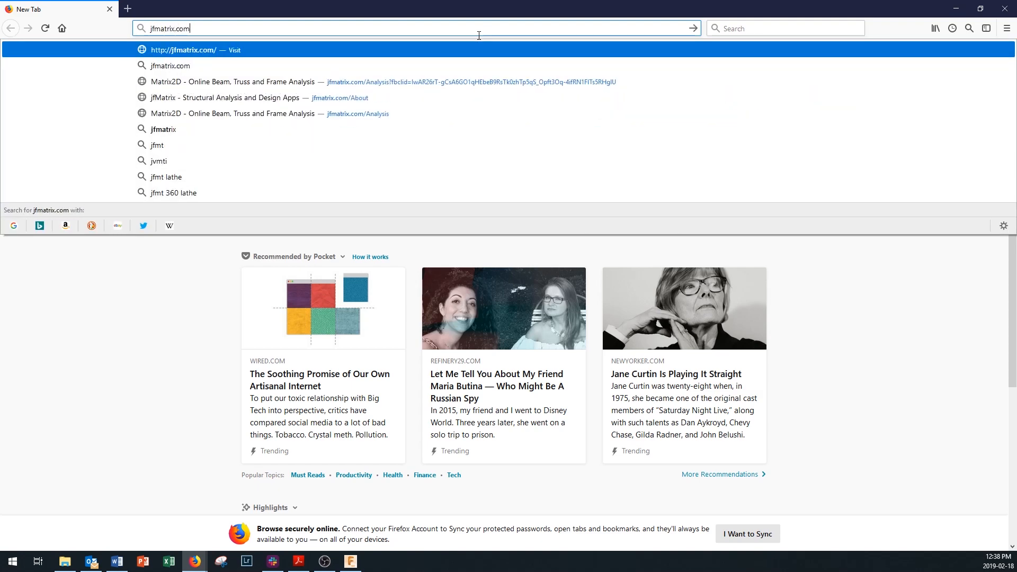
{"action": "key", "text": "Return"}
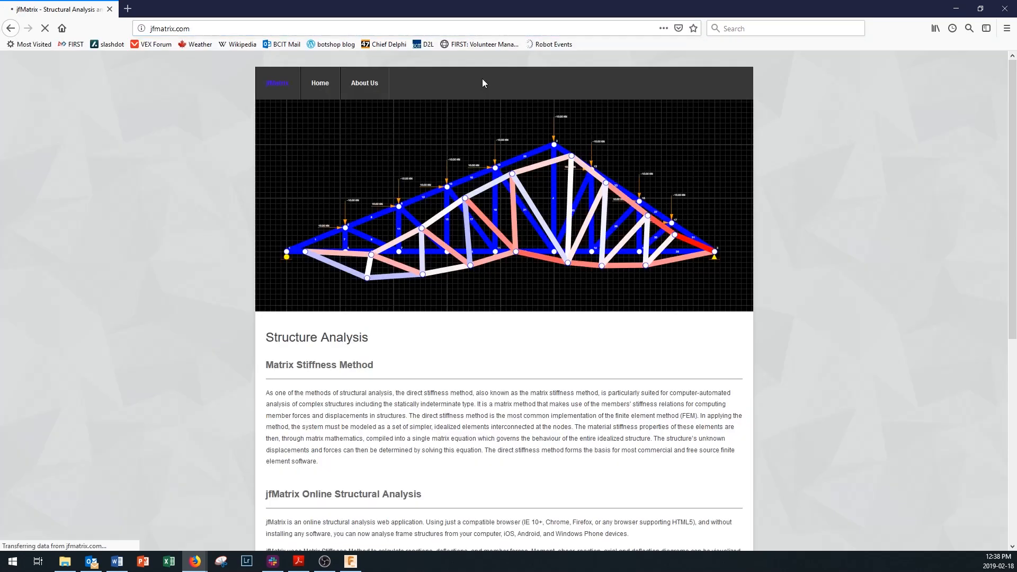
{"action": "scroll", "coordinate": [398, 301], "scroll_direction": "down", "scroll_amount": 5}
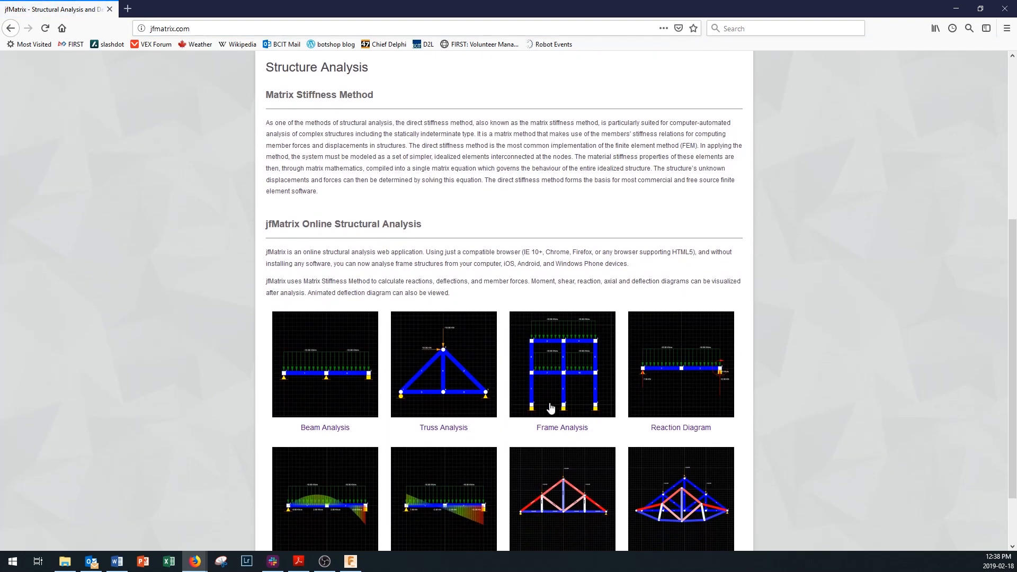
{"action": "left_click", "coordinate": [434, 369]}
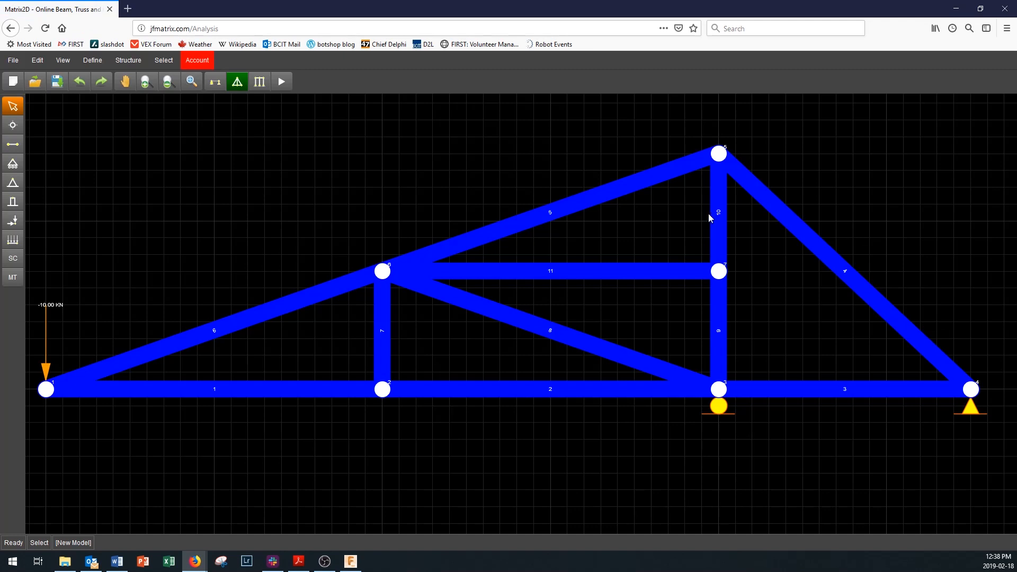
Run the analysis of the truss model and view its axial force diagram, then close the browser.
{"action": "left_click", "coordinate": [280, 82]}
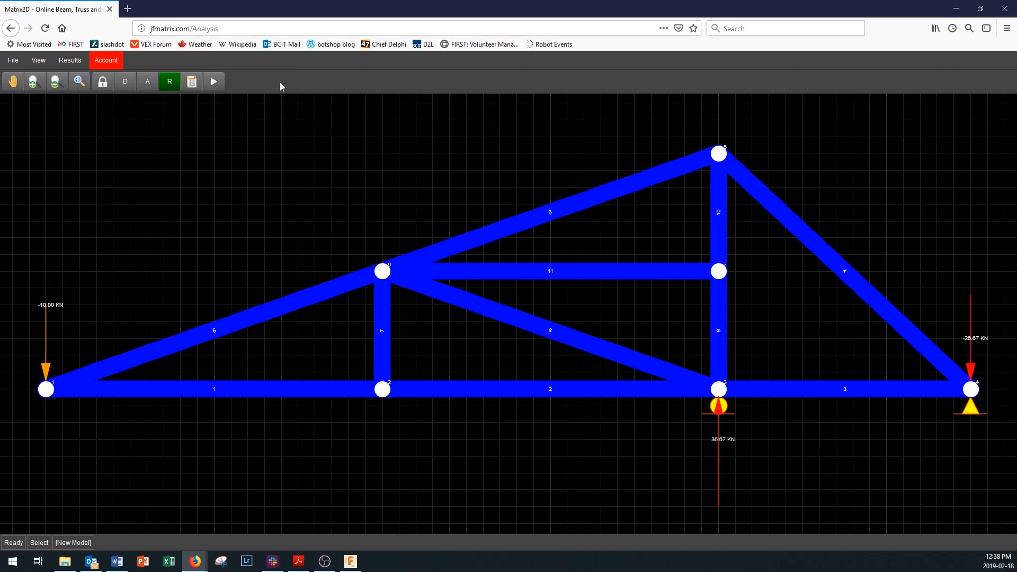
{"action": "left_click", "coordinate": [147, 82]}
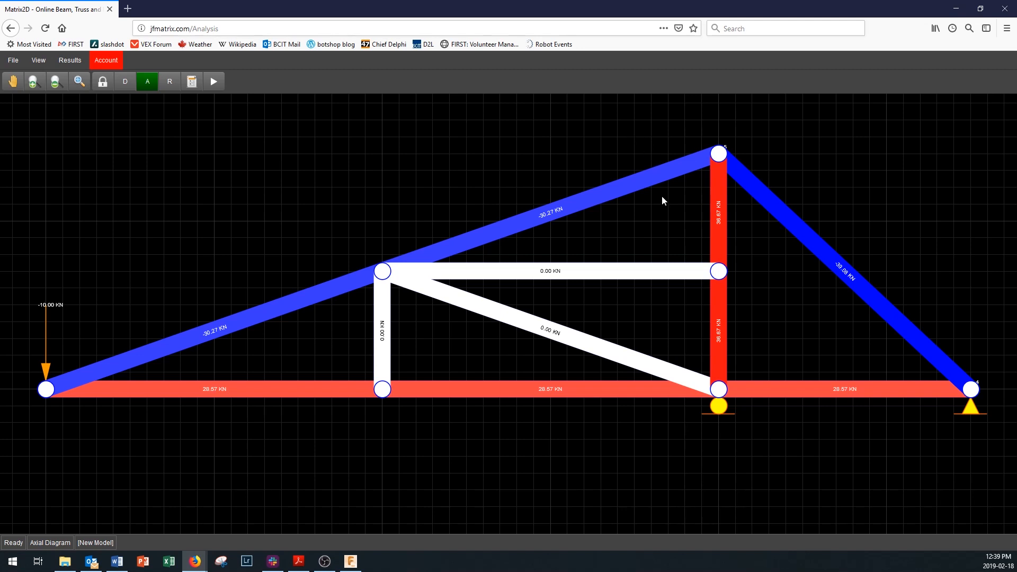
{"action": "left_click", "coordinate": [1005, 12]}
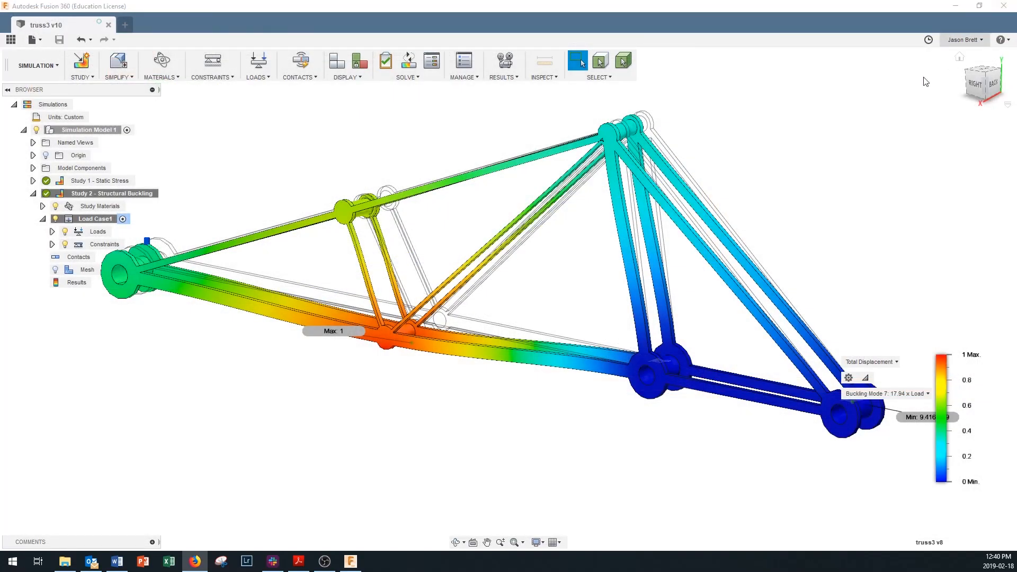
{"action": "left_click", "coordinate": [630, 291]}
{"action": "middle_click_drag", "start_coordinate": [621, 291], "coordinate": [590, 293], "text": "shift"}
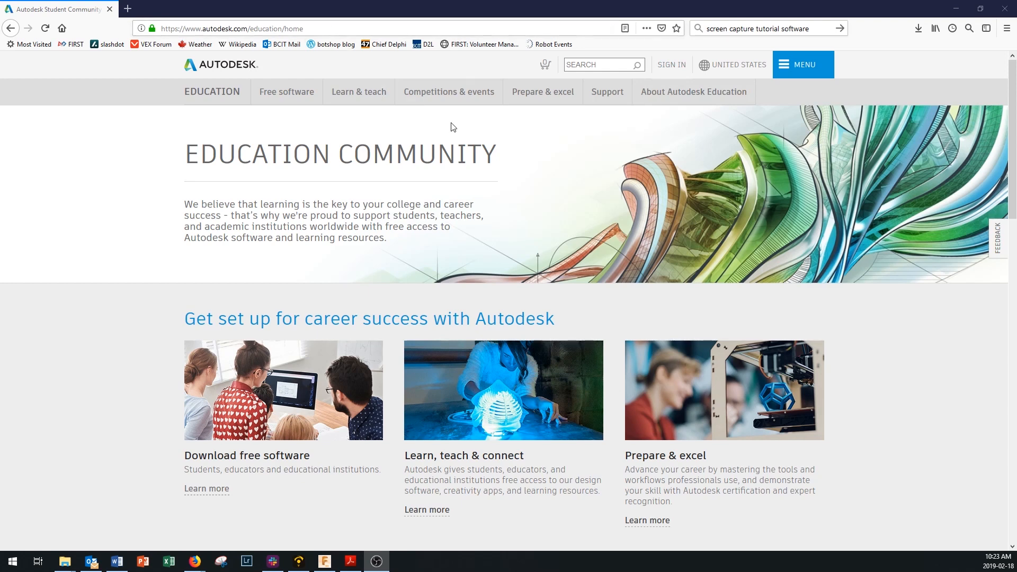
{"action": "scroll", "coordinate": [397, 238], "scroll_direction": "down", "scroll_amount": 2}
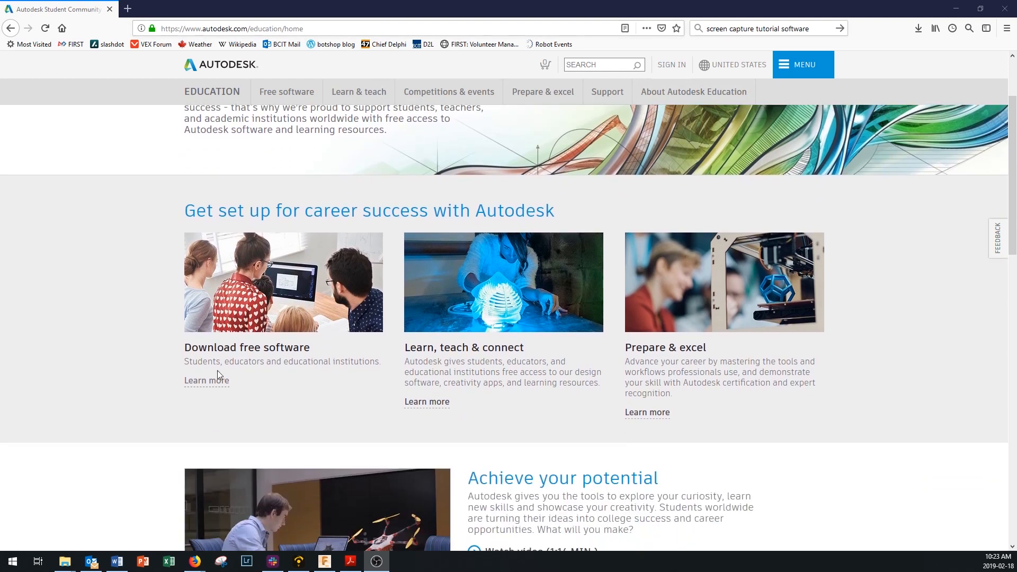
{"action": "scroll", "coordinate": [229, 366], "scroll_direction": "up", "scroll_amount": 2}
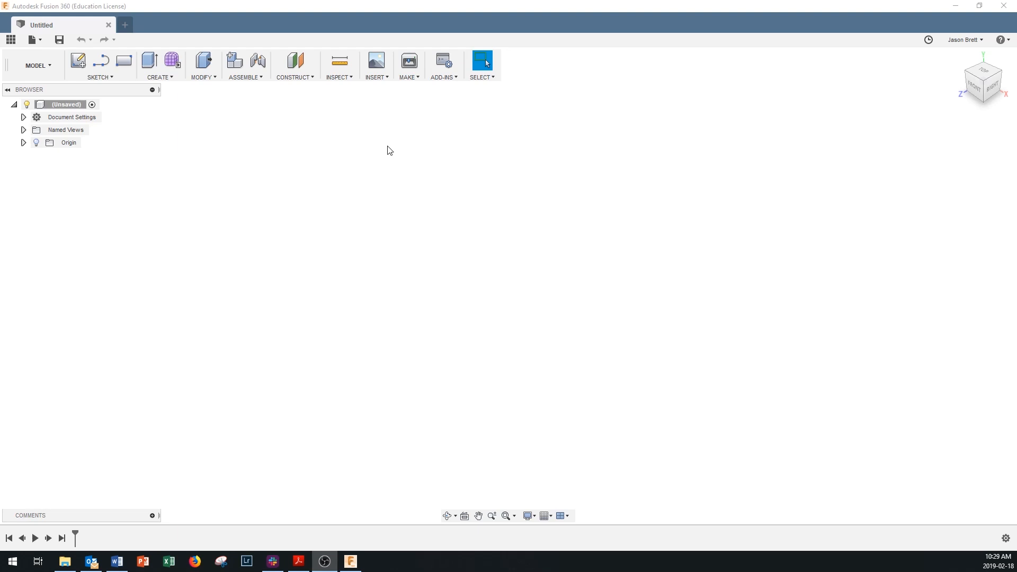
Create a new sketch on the vertical YZ origin plane.
{"action": "left_click", "coordinate": [104, 77]}
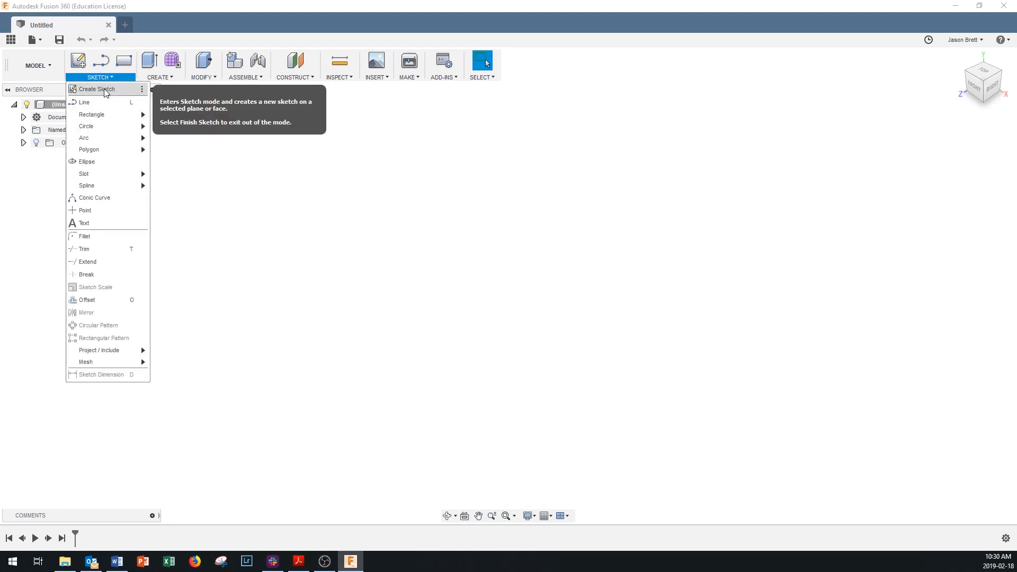
{"action": "left_click", "coordinate": [106, 90]}
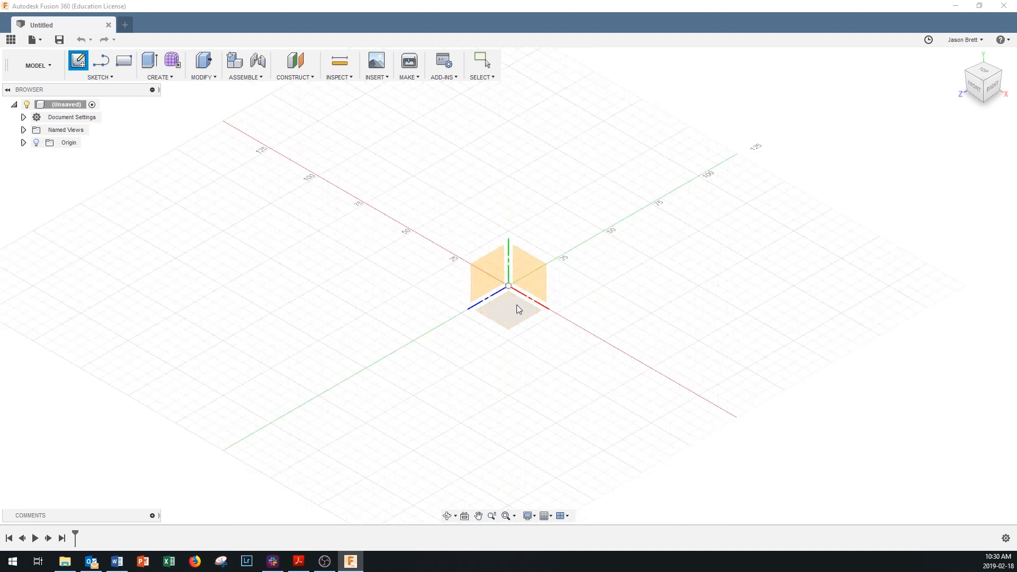
{"action": "left_click", "coordinate": [487, 270]}
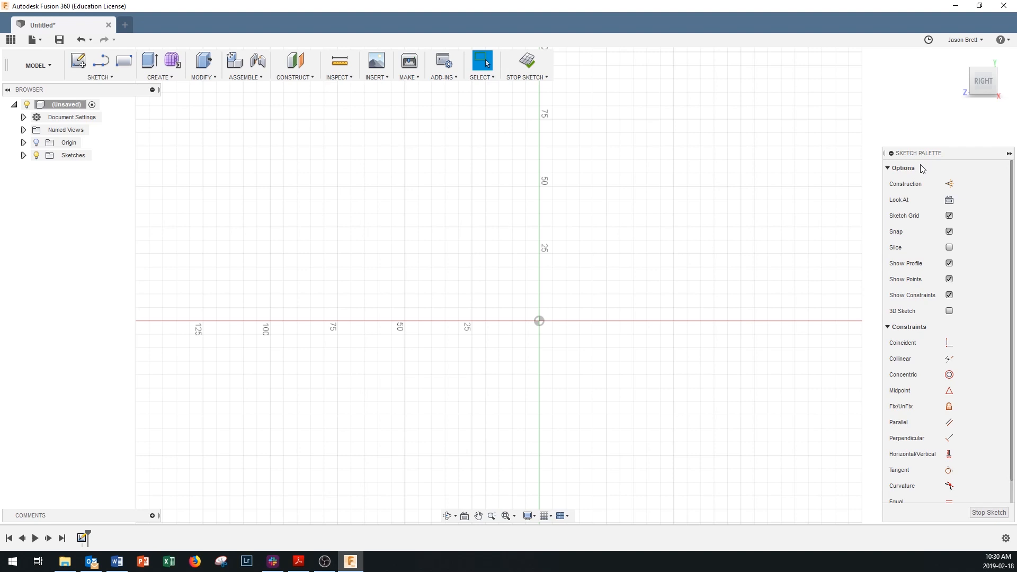
Draw the bottom chord as two horizontal construction lines meeting at the origin, extending about 75 mm to the right and 142 mm to the left.
{"action": "left_click", "coordinate": [950, 184]}
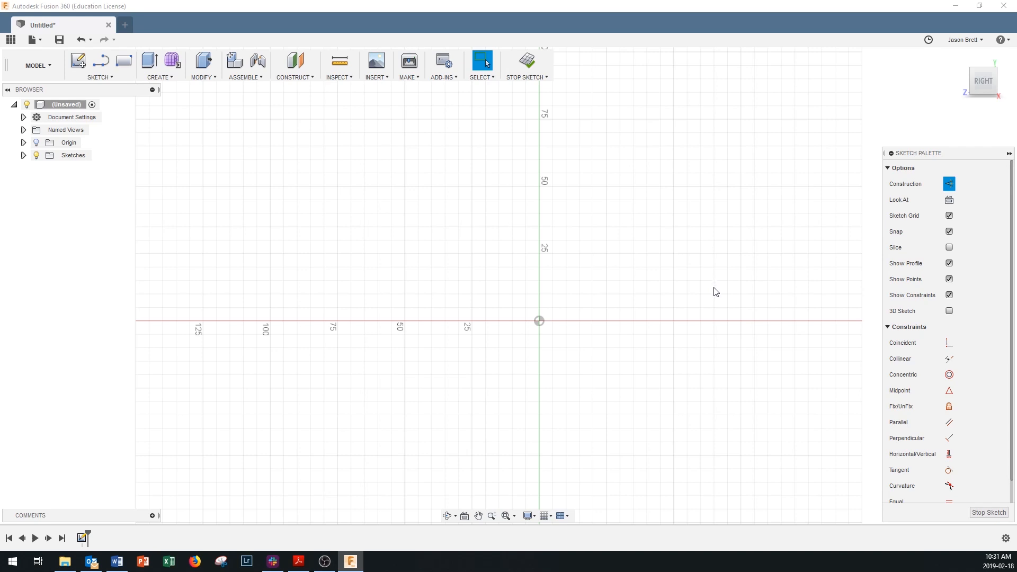
{"action": "left_click", "coordinate": [103, 78]}
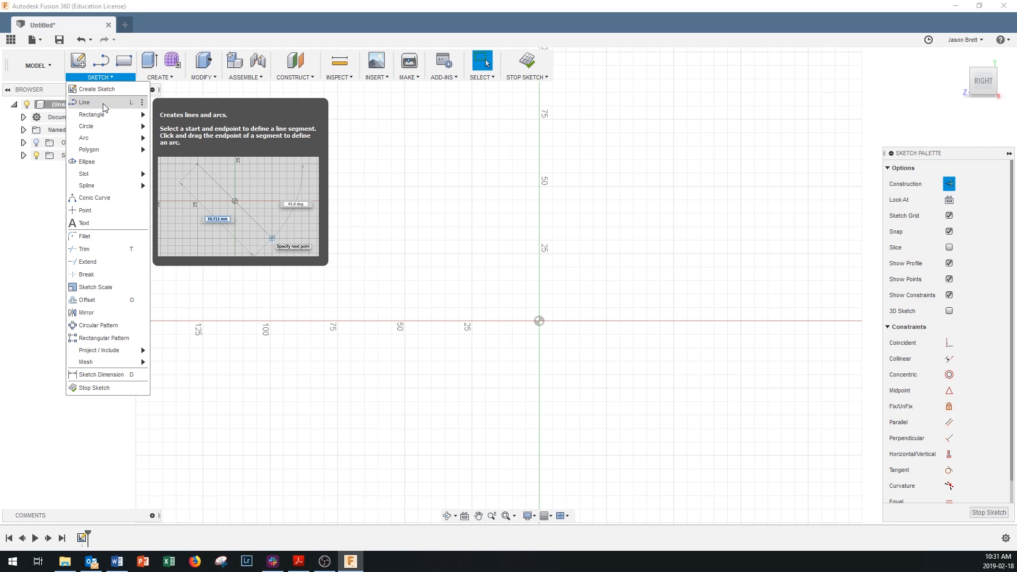
{"action": "left_click", "coordinate": [103, 104]}
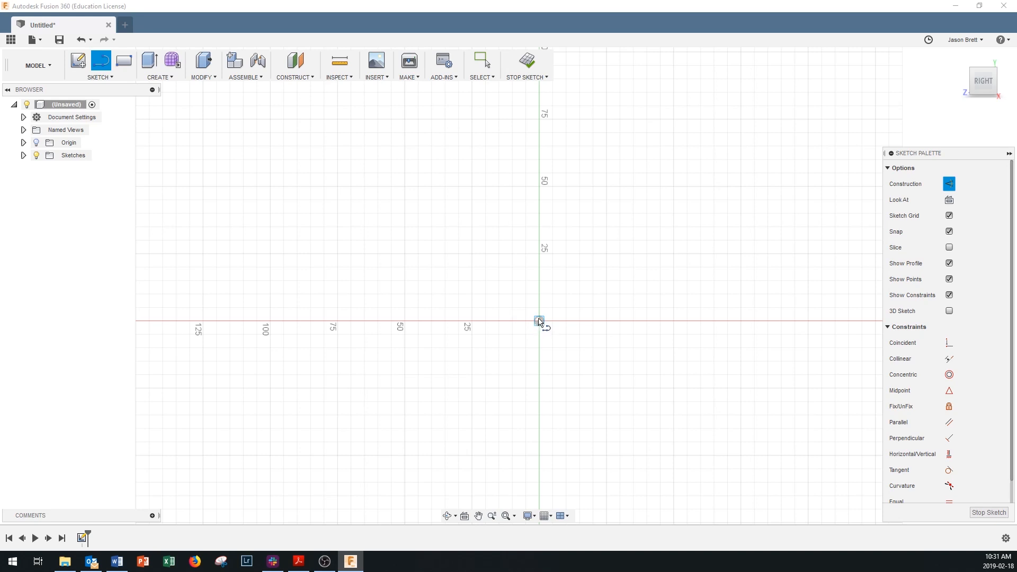
{"action": "left_click", "coordinate": [741, 321]}
{"action": "left_click", "coordinate": [570, 320]}
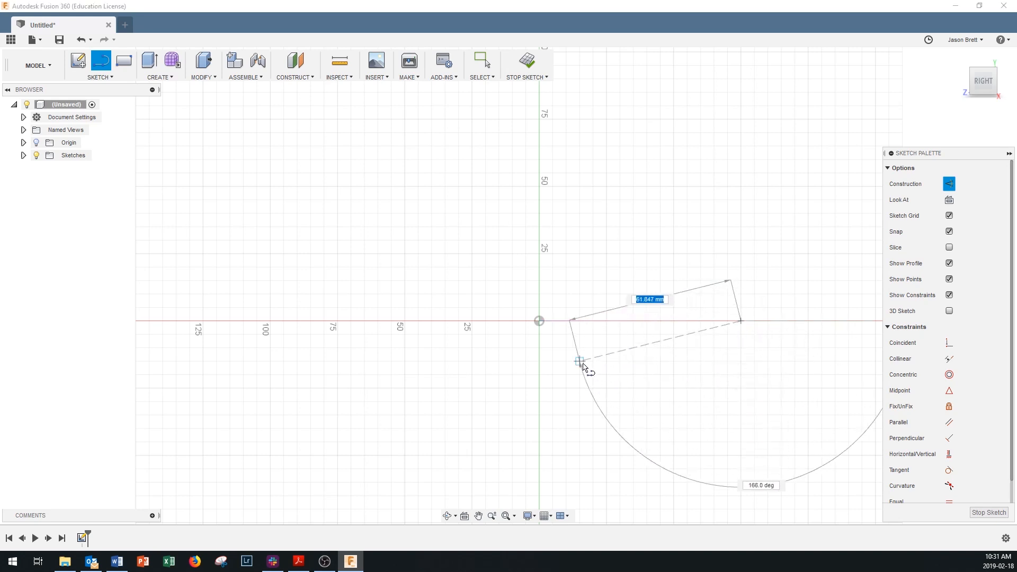
{"action": "left_click", "coordinate": [538, 321]}
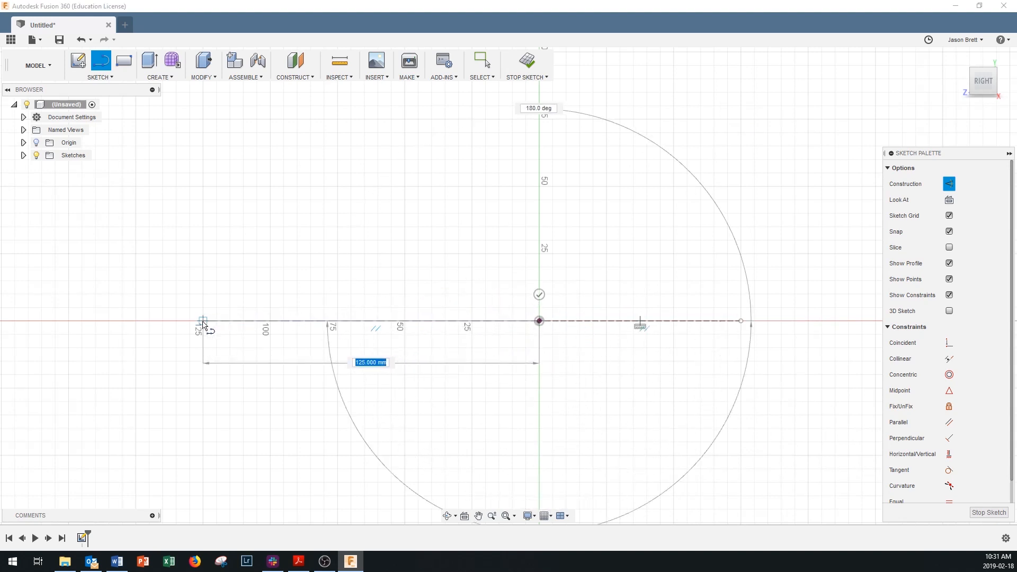
{"action": "left_click", "coordinate": [157, 321]}
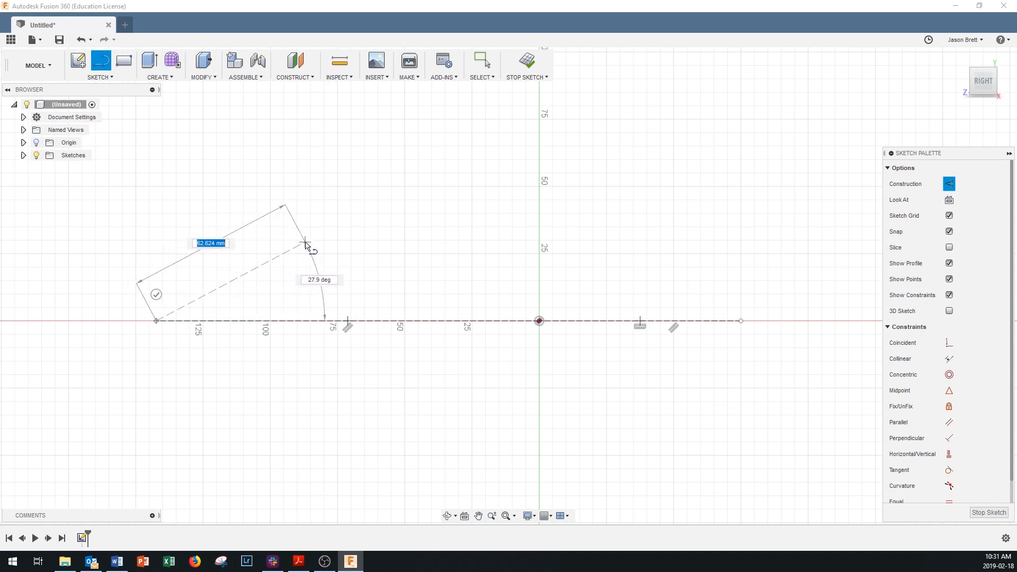
Close the truss outline with three upper construction lines from the left end to the right end, with joints about 30 mm and 52 mm high.
{"action": "left_click", "coordinate": [310, 240]}
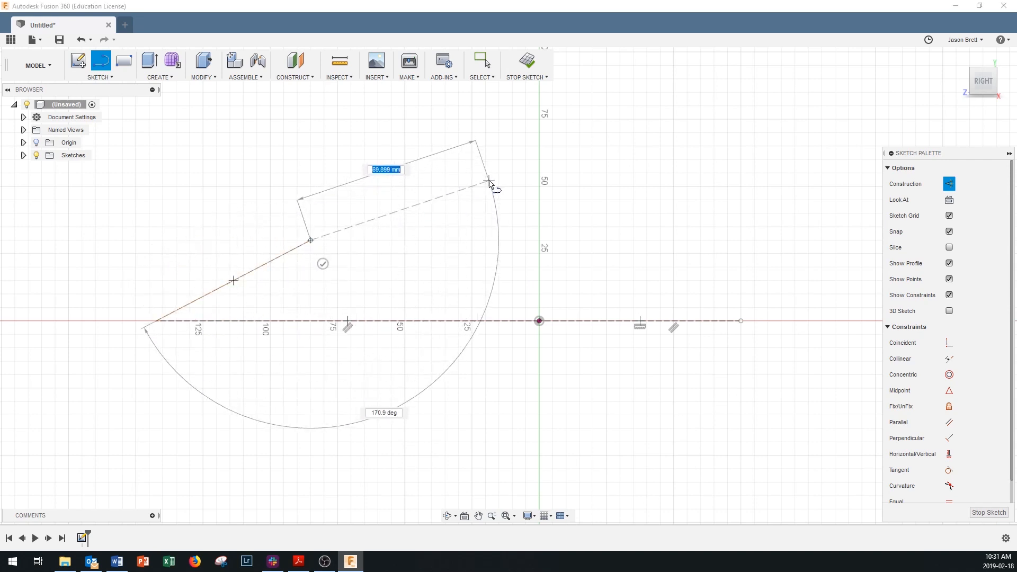
{"action": "left_click", "coordinate": [488, 181]}
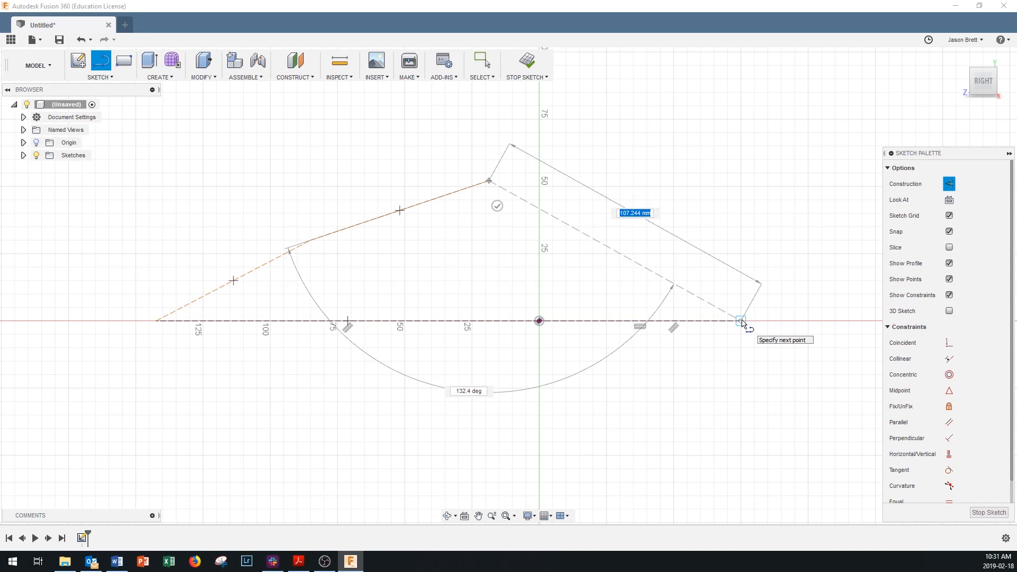
{"action": "double_click", "coordinate": [741, 320]}
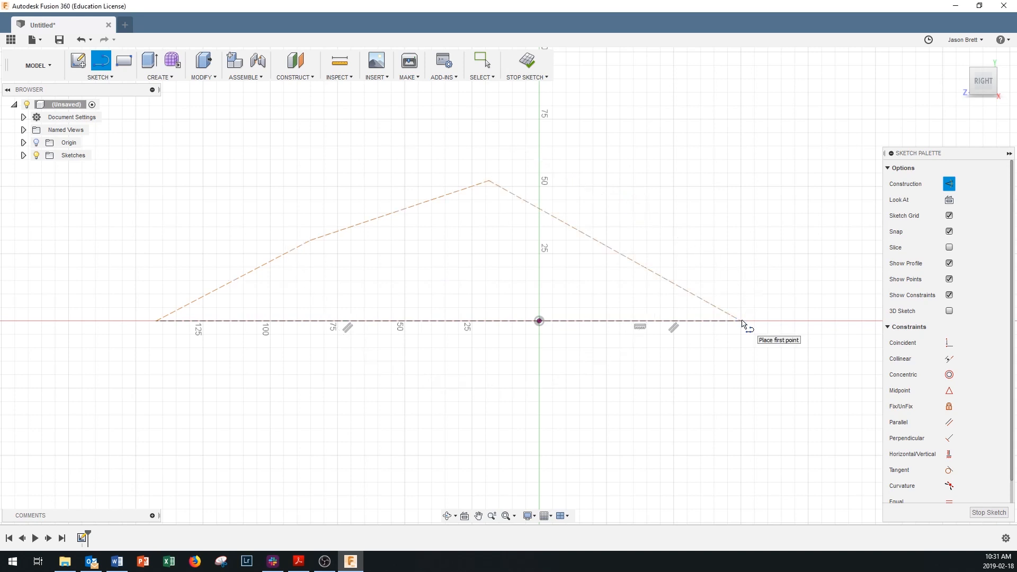
Add construction web members from origin to apex and from upper-left joint to bottom chord, about 65 mm from origin, to apex; turn construction mode off.
{"action": "left_click", "coordinate": [539, 321]}
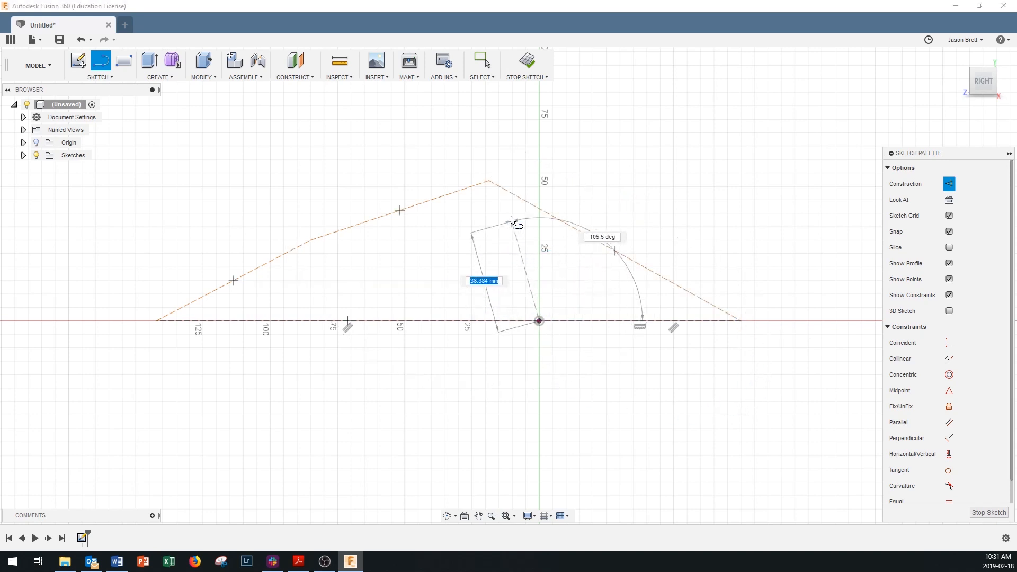
{"action": "double_click", "coordinate": [489, 181]}
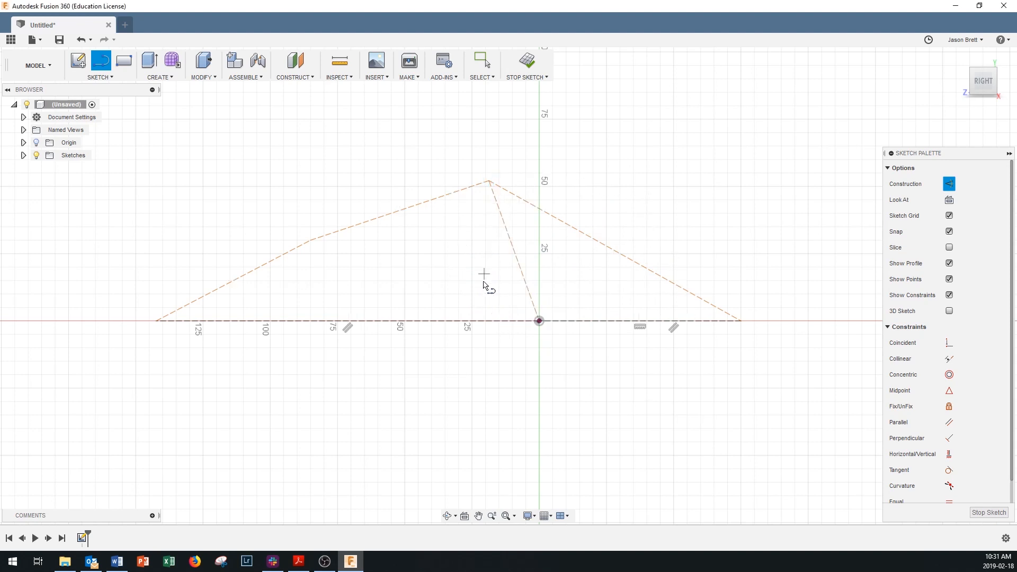
{"action": "left_click", "coordinate": [402, 210]}
{"action": "left_click", "coordinate": [312, 241]}
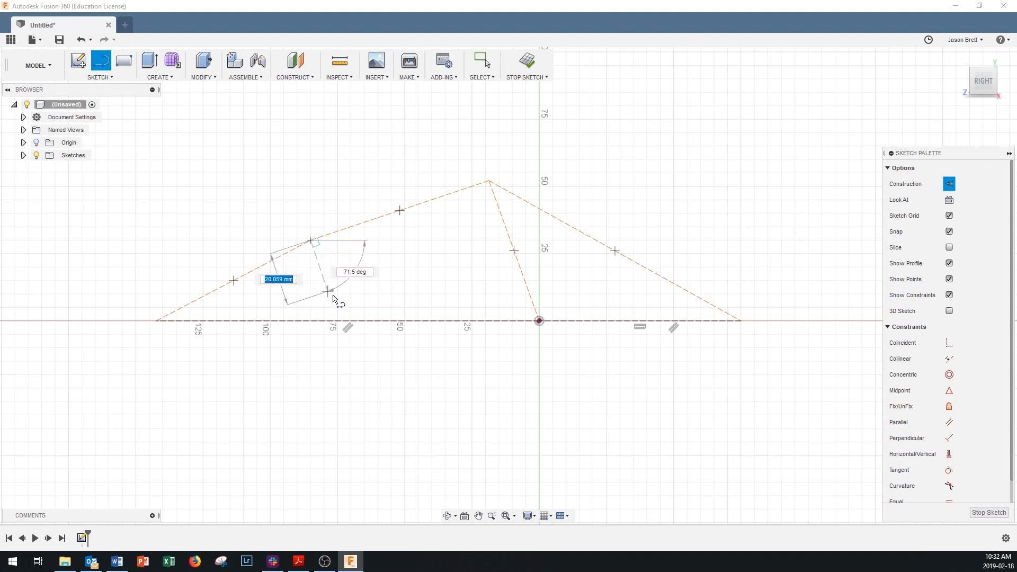
{"action": "left_click", "coordinate": [365, 321]}
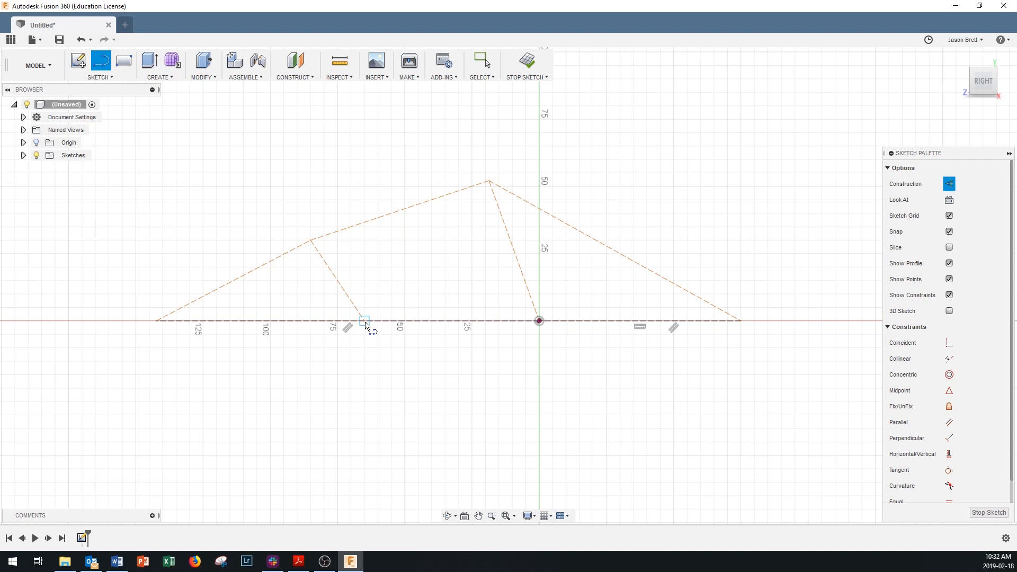
{"action": "left_click", "coordinate": [488, 183]}
{"action": "left_click", "coordinate": [949, 184]}
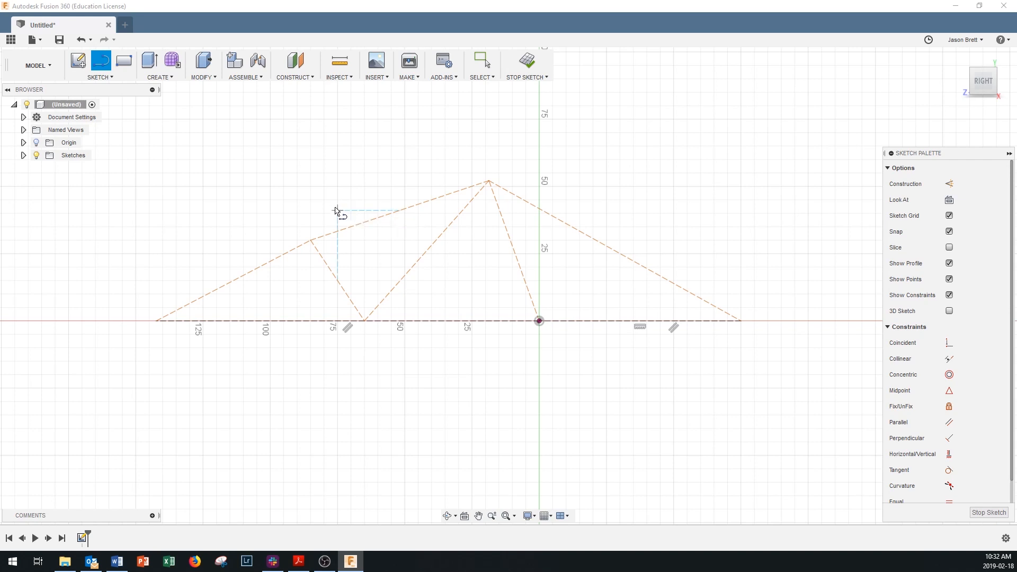
Dimension the right bottom chord from the origin to the truss's right end and set it to 150 mm.
{"action": "left_click", "coordinate": [115, 77]}
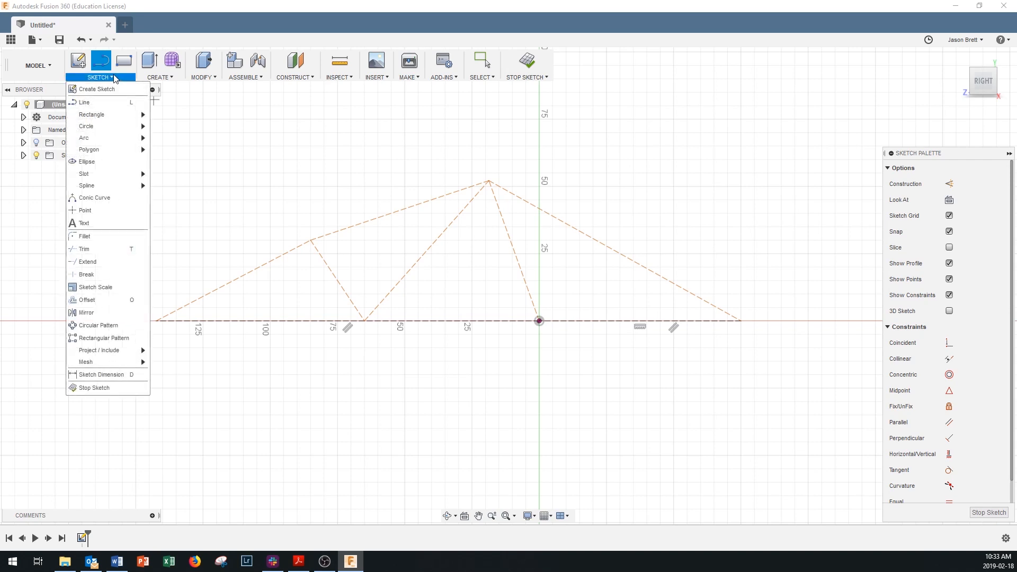
{"action": "left_click", "coordinate": [121, 375]}
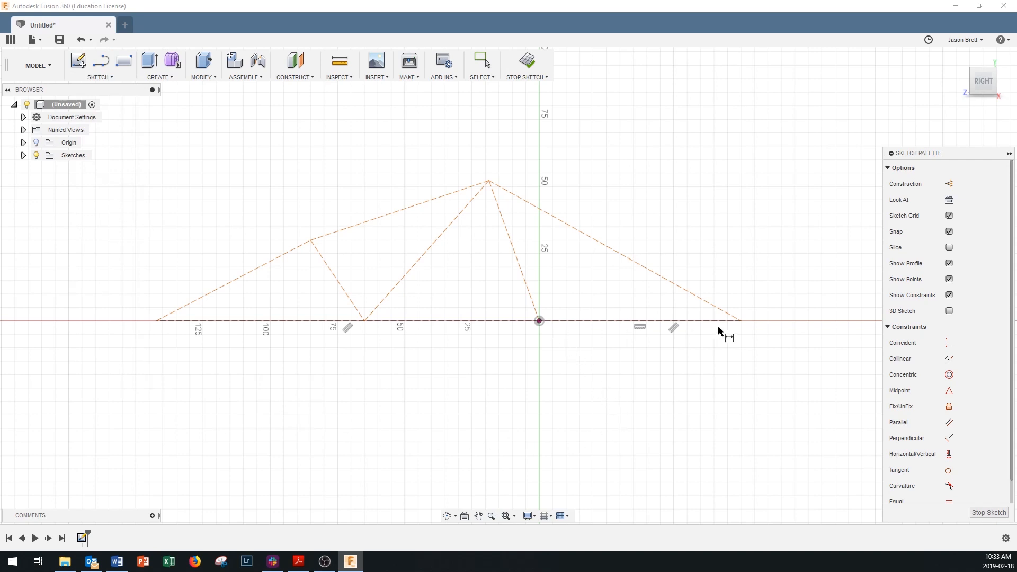
{"action": "scroll", "coordinate": [742, 325], "scroll_direction": "down", "scroll_amount": 1}
{"action": "scroll", "coordinate": [742, 324], "scroll_direction": "up", "scroll_amount": 3}
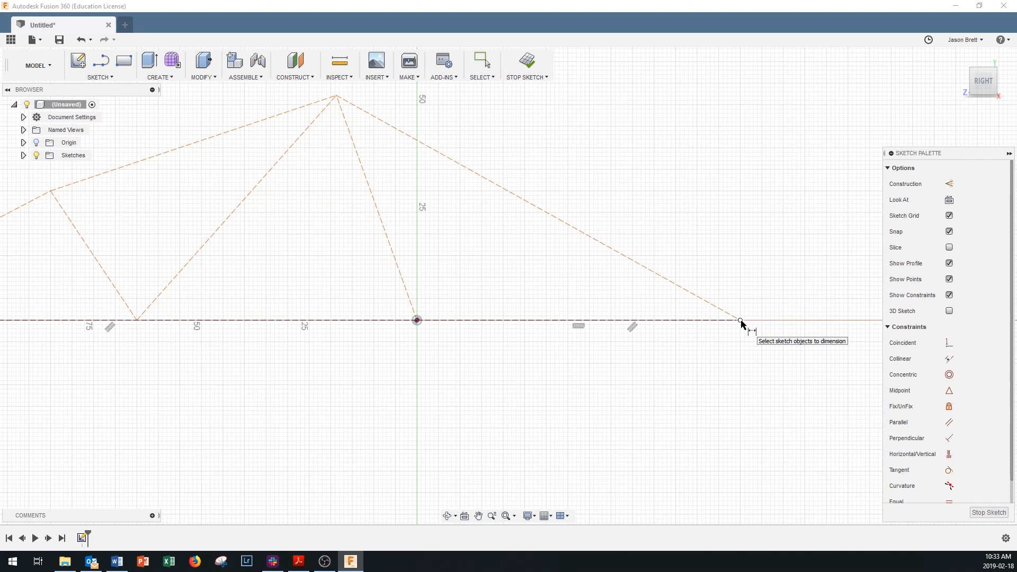
{"action": "left_click", "coordinate": [740, 321]}
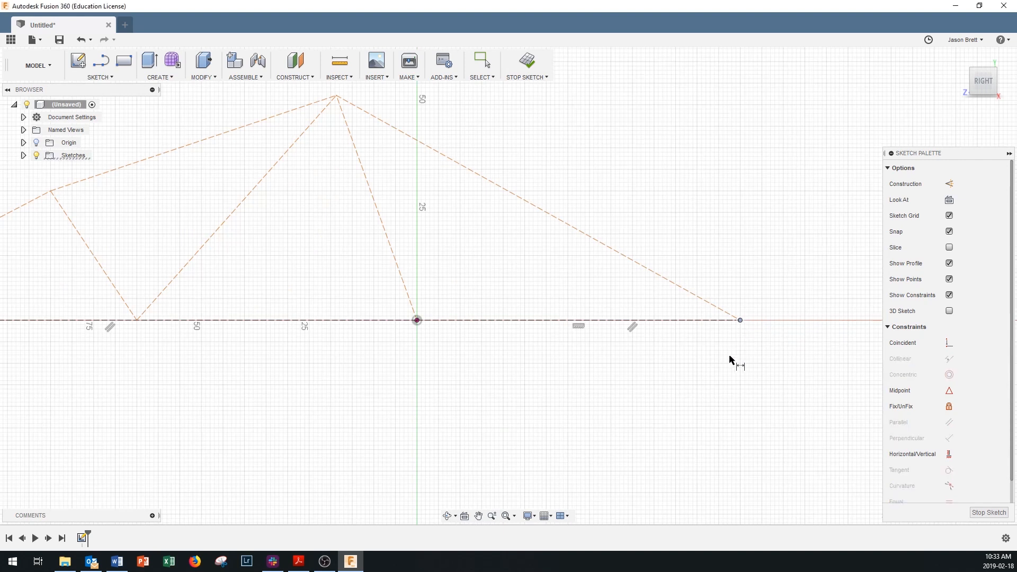
{"action": "left_click", "coordinate": [420, 324]}
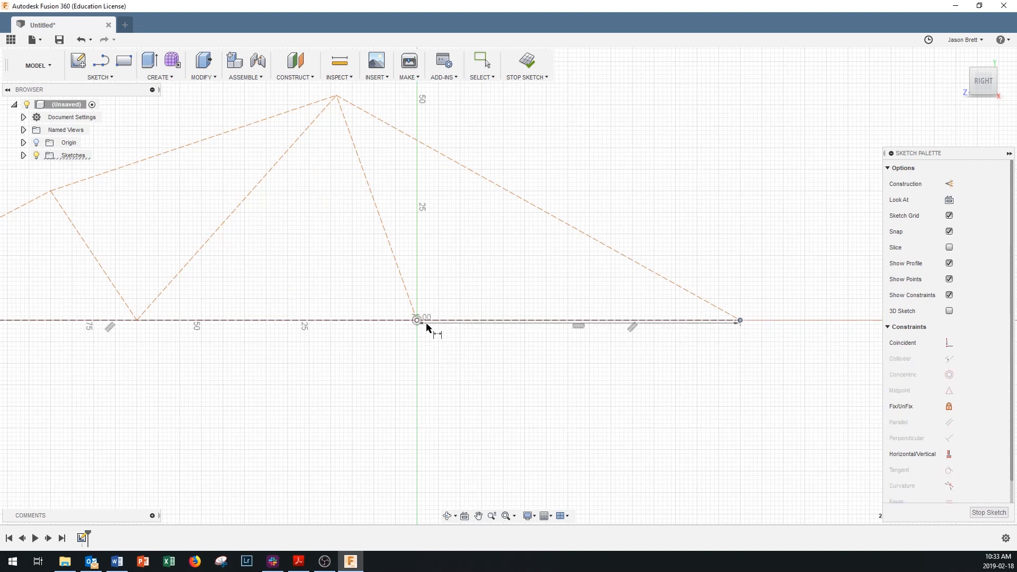
{"action": "left_click", "coordinate": [583, 367]}
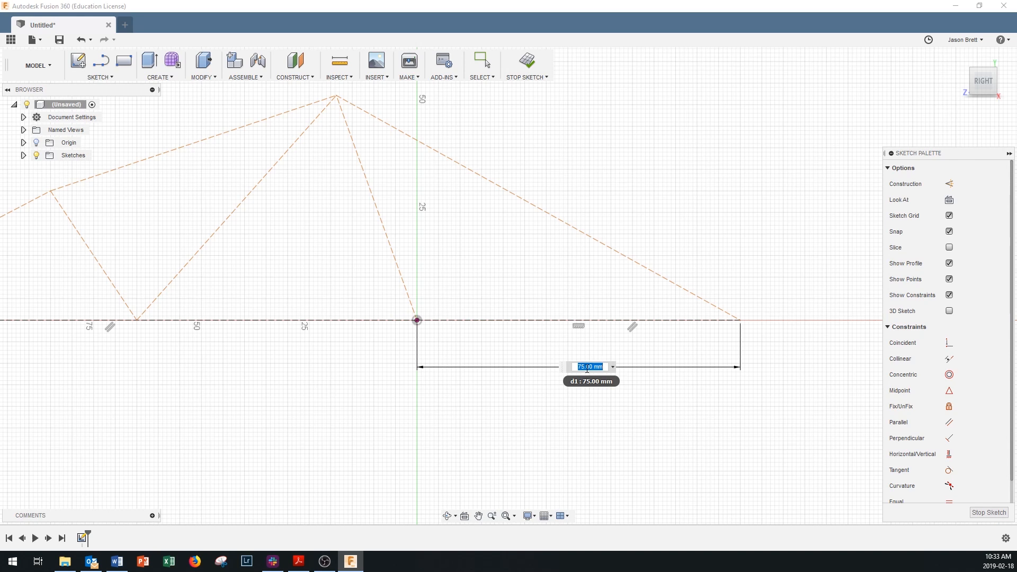
{"action": "type", "text": "1"}
{"action": "key", "text": "Return"}
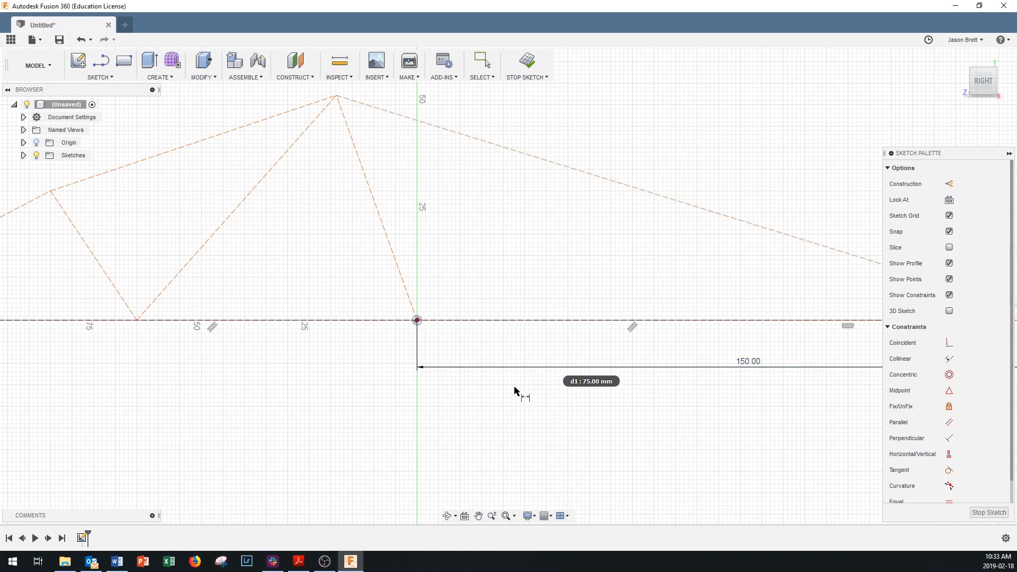
Dimension the bottom chord from the origin to the truss's left end and set it to 400 mm.
{"action": "scroll", "coordinate": [517, 392], "scroll_direction": "down", "scroll_amount": 4}
{"action": "scroll", "coordinate": [420, 376], "scroll_direction": "up", "scroll_amount": 3}
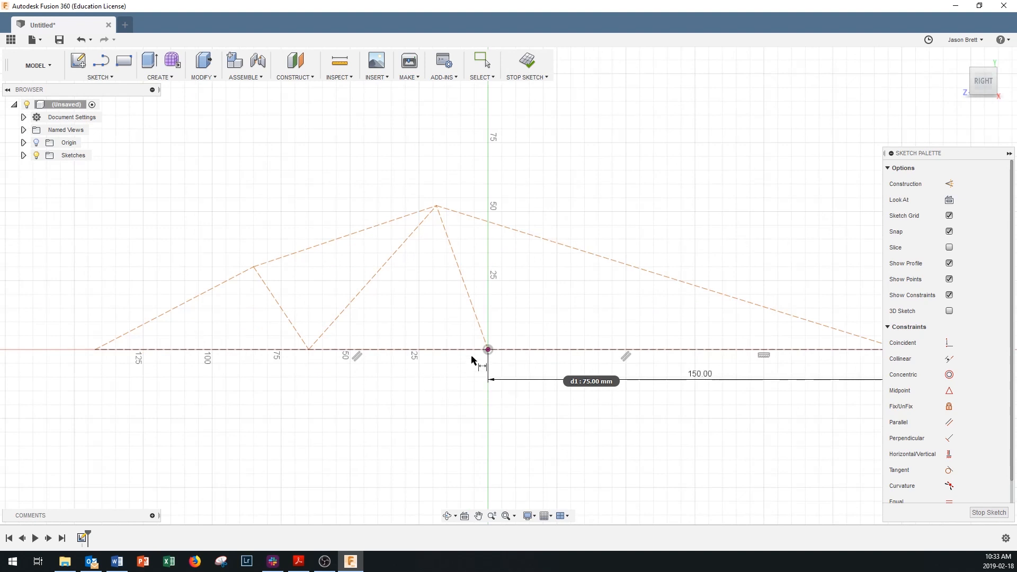
{"action": "left_click", "coordinate": [487, 352]}
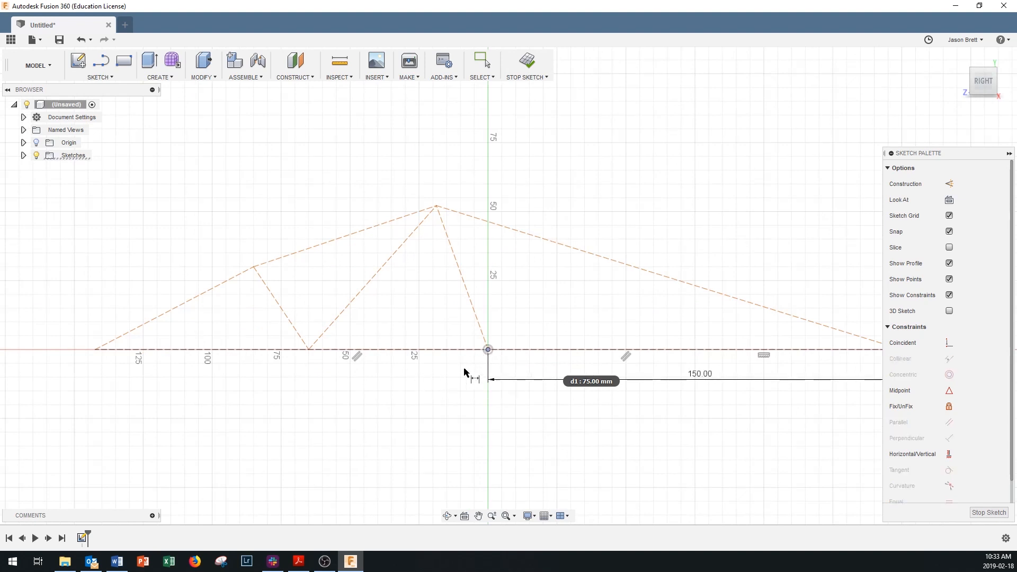
{"action": "left_click", "coordinate": [96, 351]}
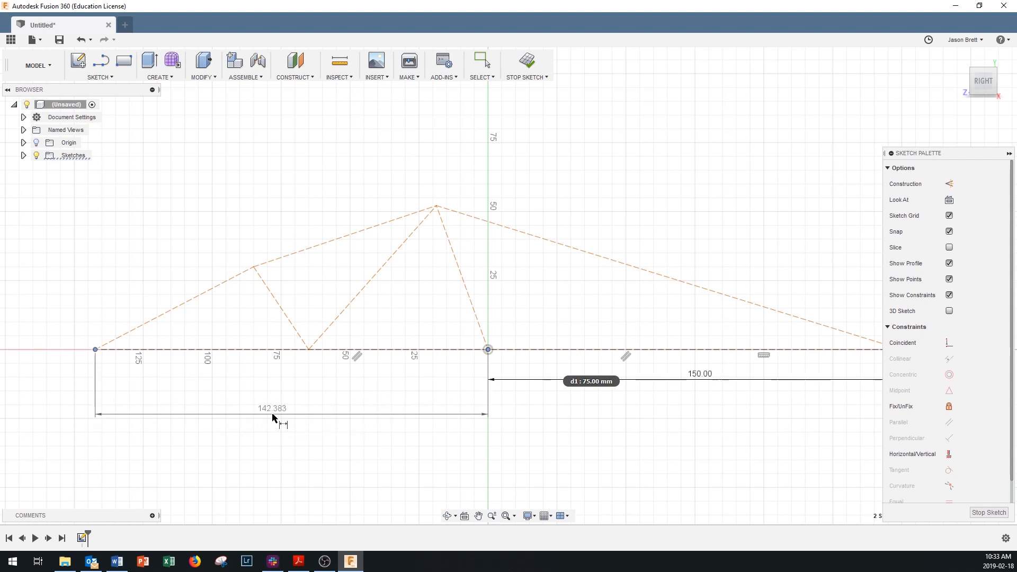
{"action": "left_click", "coordinate": [272, 416]}
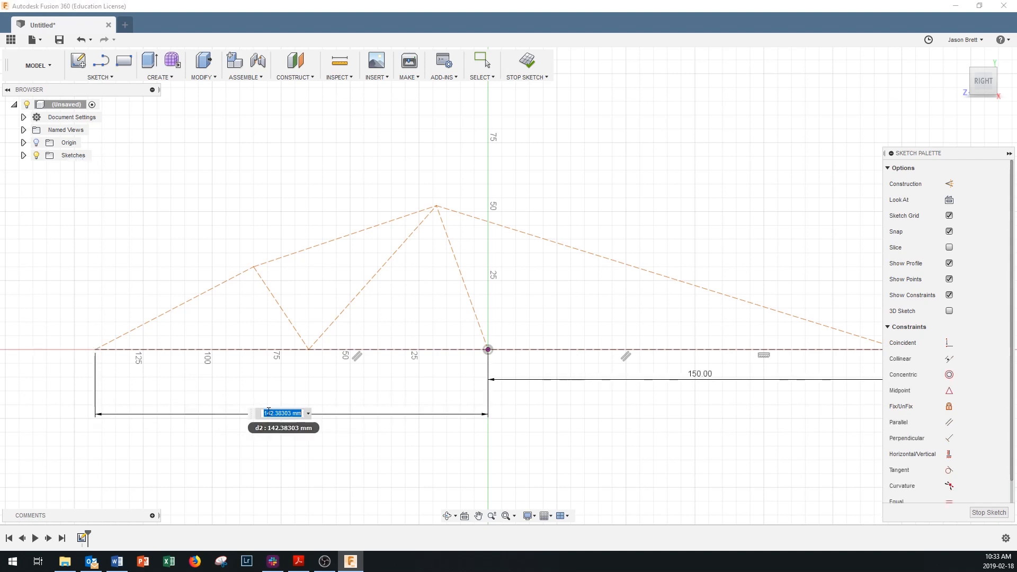
{"action": "type", "text": "400"}
{"action": "key", "text": "Return"}
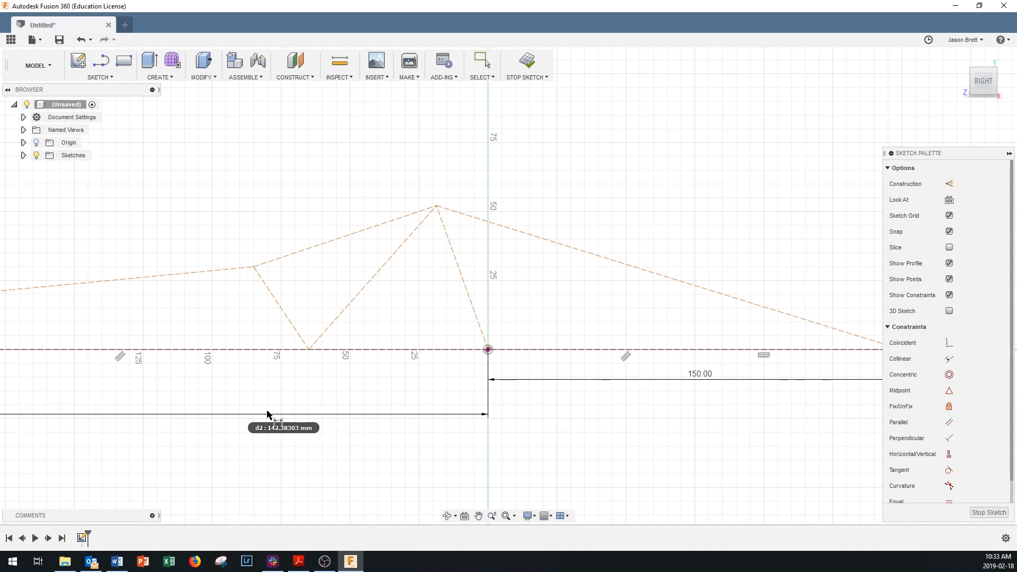
Dimension the horizontal distance from the origin to the lower web joint on the left bottom chord as 200 mm.
{"action": "left_click", "coordinate": [488, 351]}
{"action": "left_click", "coordinate": [309, 350]}
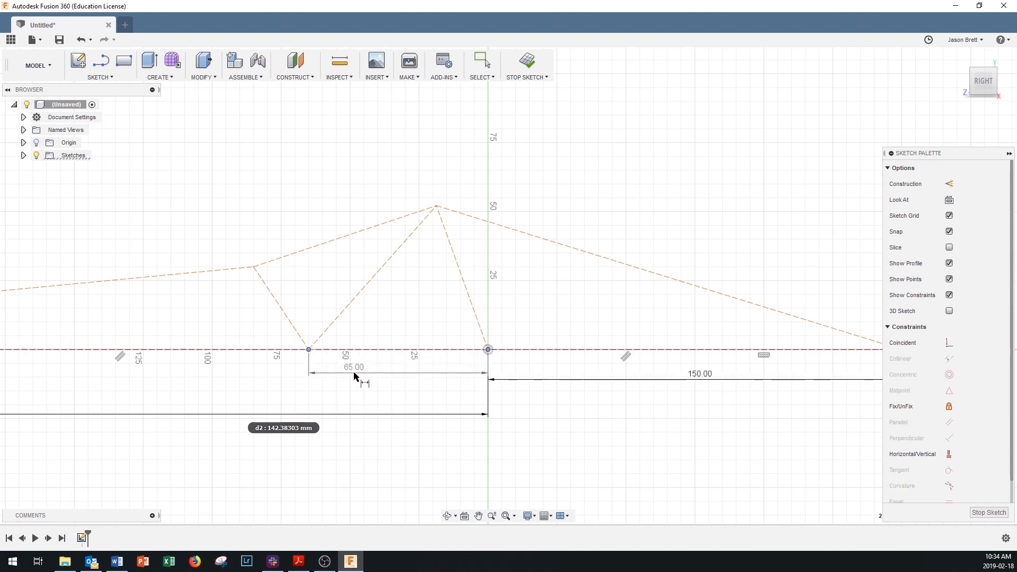
{"action": "left_click", "coordinate": [395, 379]}
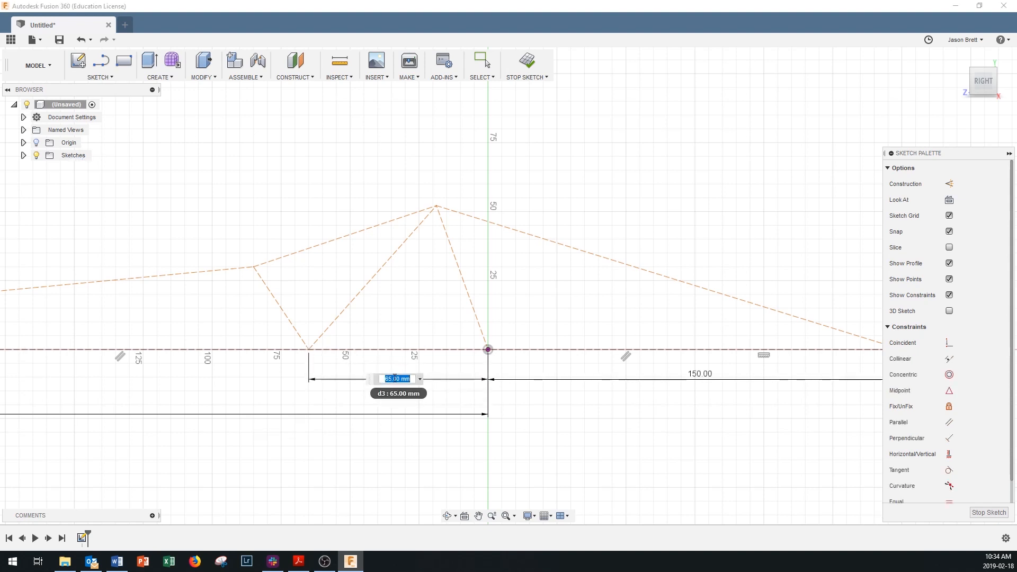
{"action": "key", "text": "Return"}
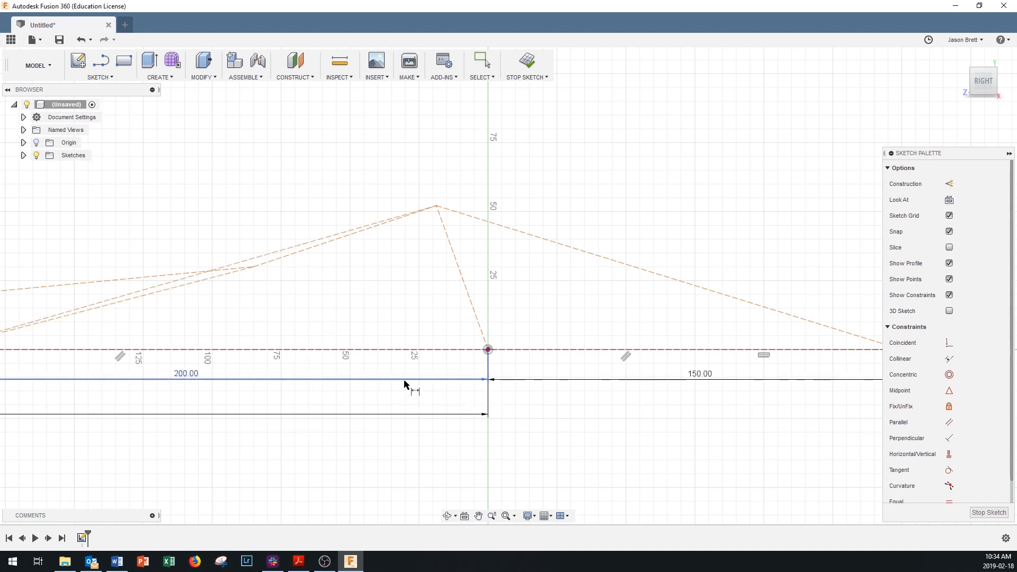
Dimension the horizontal distance from the origin to the upper-left joint and set it to 210 mm.
{"action": "scroll", "coordinate": [339, 342], "scroll_direction": "down", "scroll_amount": 3}
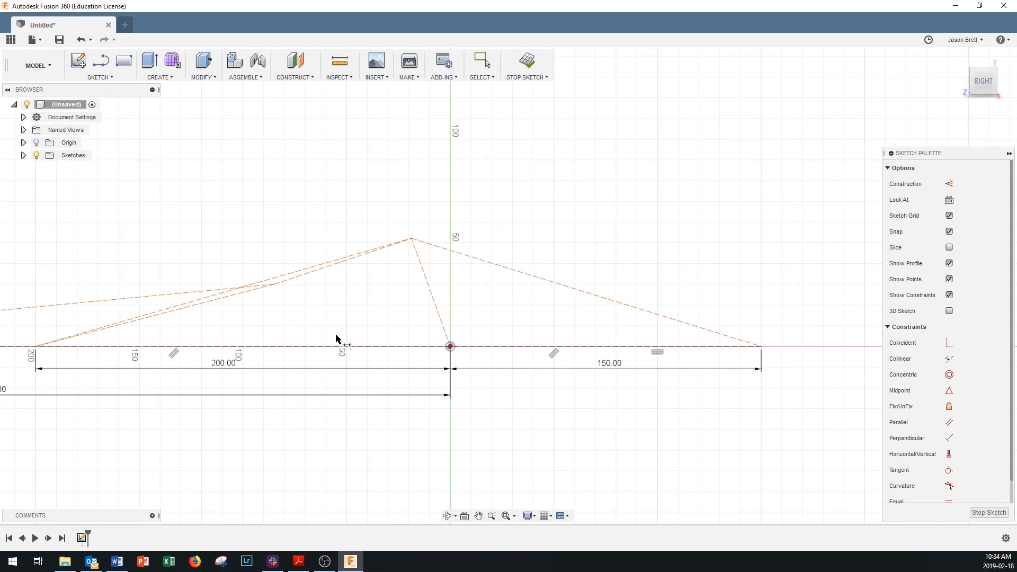
{"action": "scroll", "coordinate": [337, 339], "scroll_direction": "up", "scroll_amount": 1}
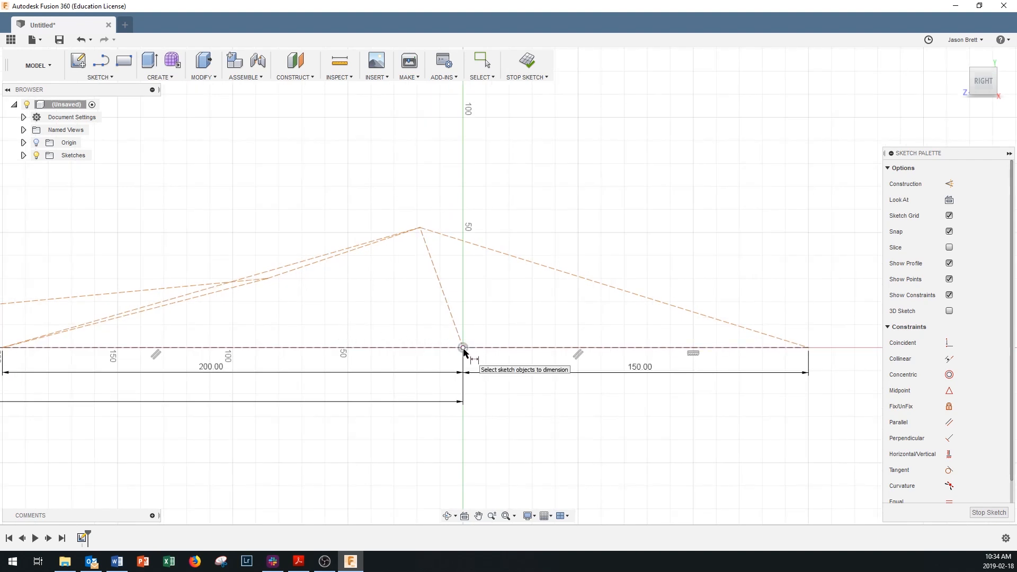
{"action": "scroll", "coordinate": [283, 290], "scroll_direction": "up", "scroll_amount": 3}
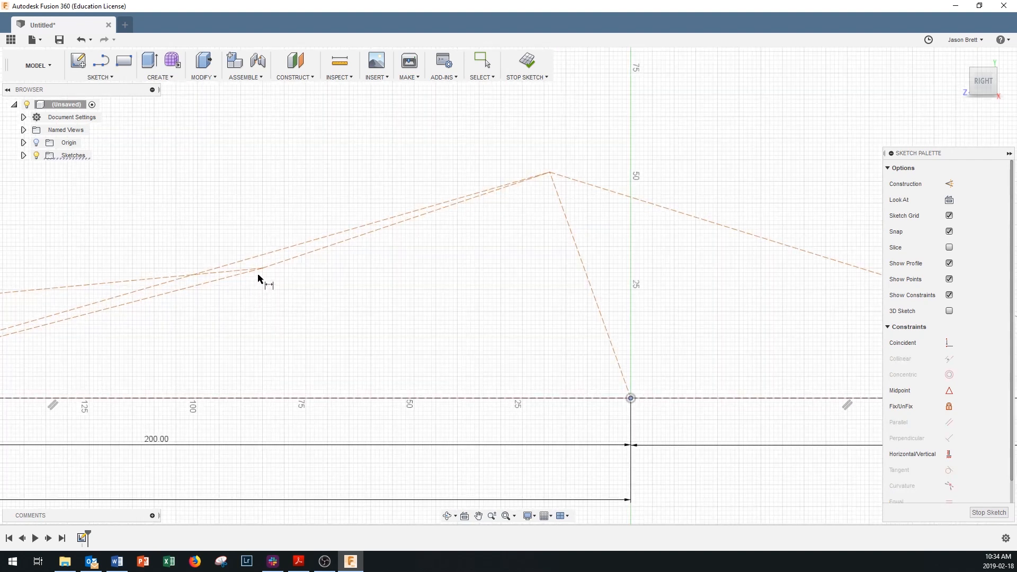
{"action": "left_click", "coordinate": [262, 271]}
{"action": "scroll", "coordinate": [267, 395], "scroll_direction": "down", "scroll_amount": 3}
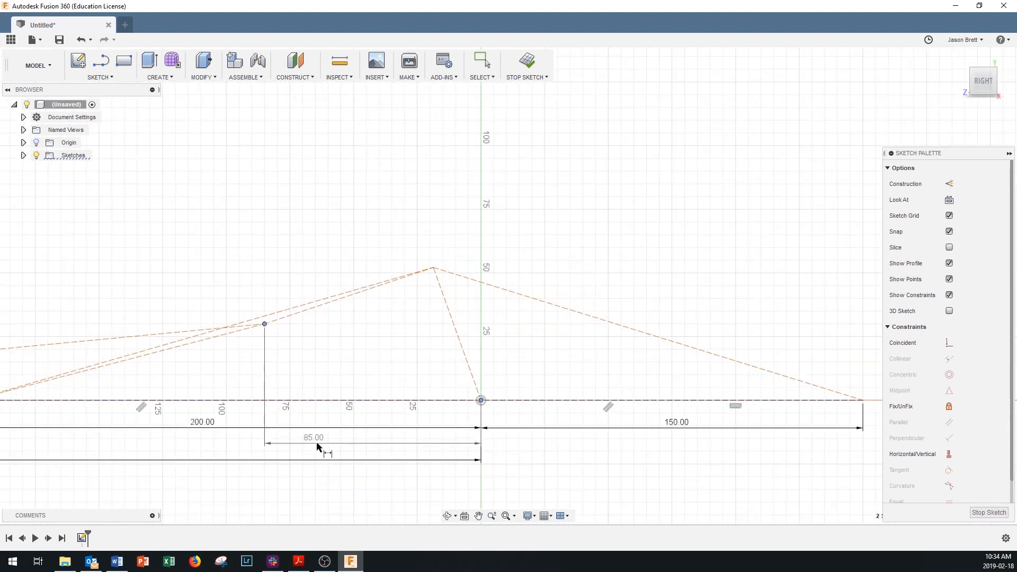
{"action": "left_click", "coordinate": [359, 449]}
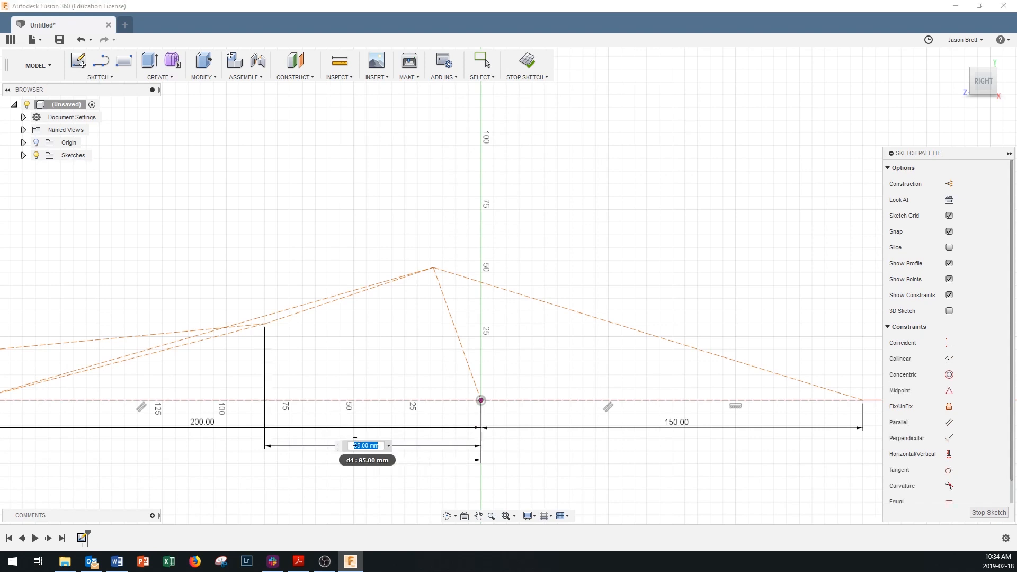
{"action": "type", "text": "210"}
{"action": "key", "text": "Return"}
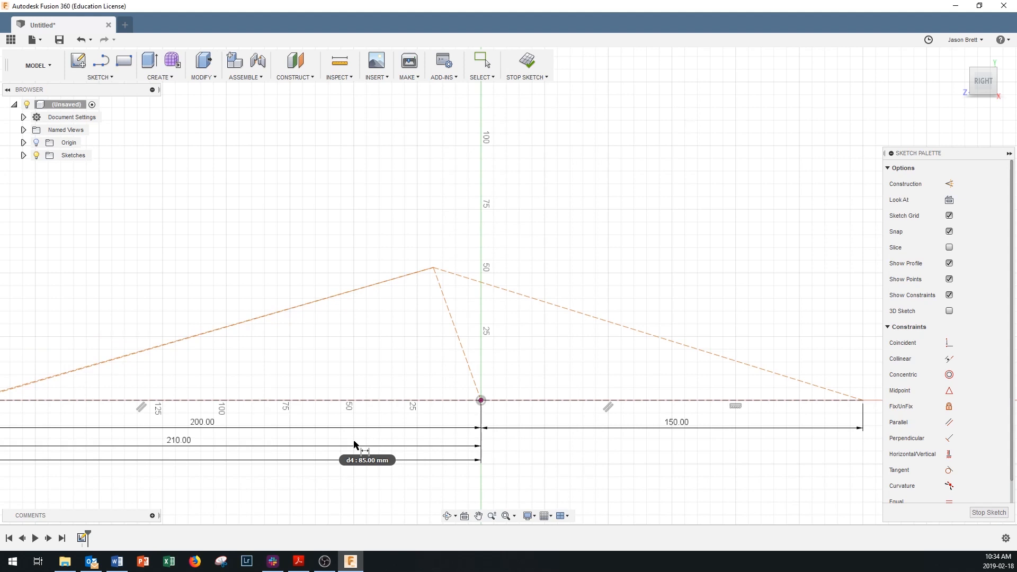
Move the upper-left joint to just above the bottom chord and reposition its 210 mm dimension line below the chord.
{"action": "scroll", "coordinate": [336, 413], "scroll_direction": "down", "scroll_amount": 3}
{"action": "scroll", "coordinate": [344, 380], "scroll_direction": "down", "scroll_amount": 5}
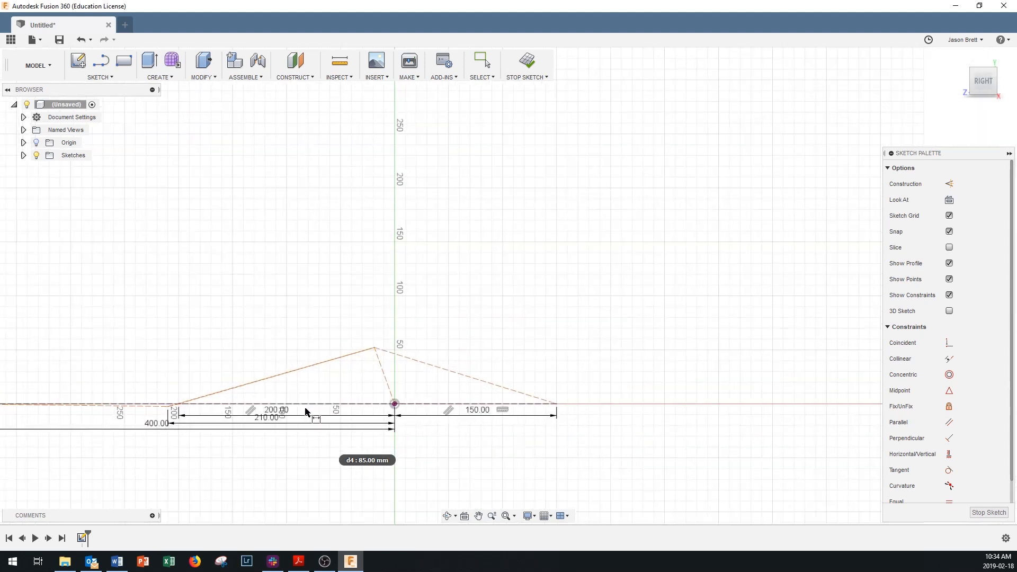
{"action": "scroll", "coordinate": [114, 417], "scroll_direction": "up", "scroll_amount": 6}
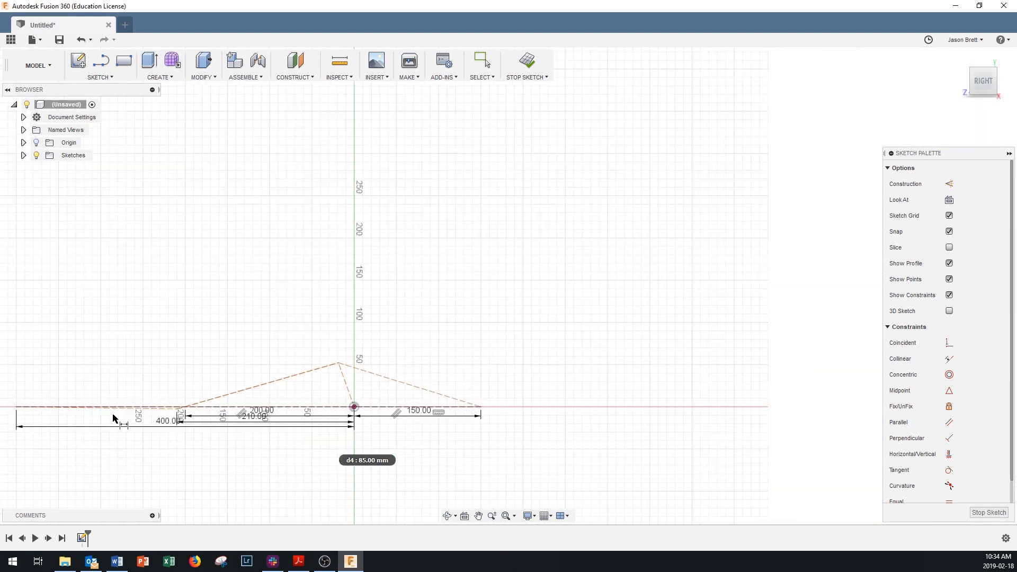
{"action": "scroll", "coordinate": [212, 416], "scroll_direction": "up", "scroll_amount": 1}
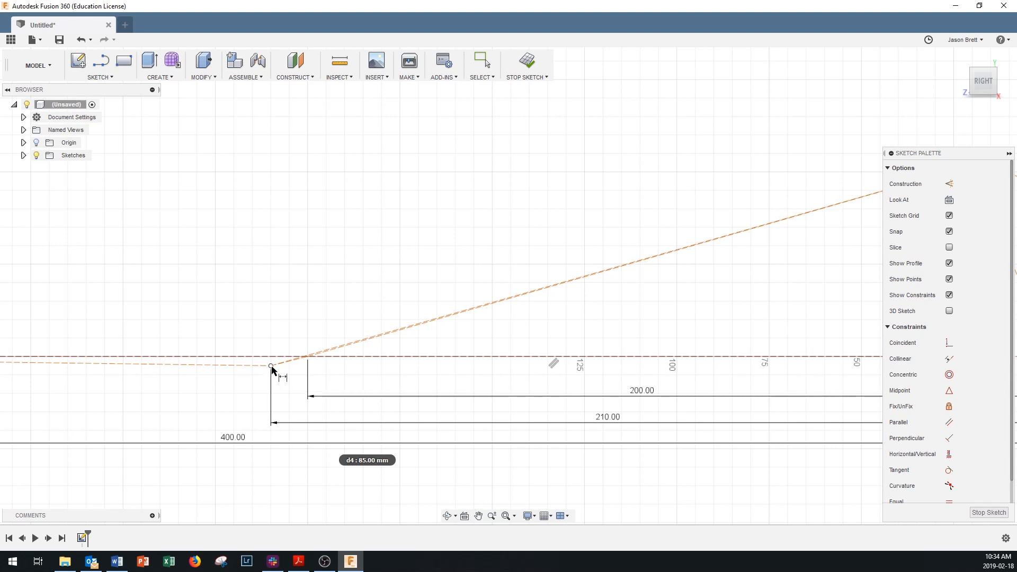
{"action": "key", "text": "Escape"}
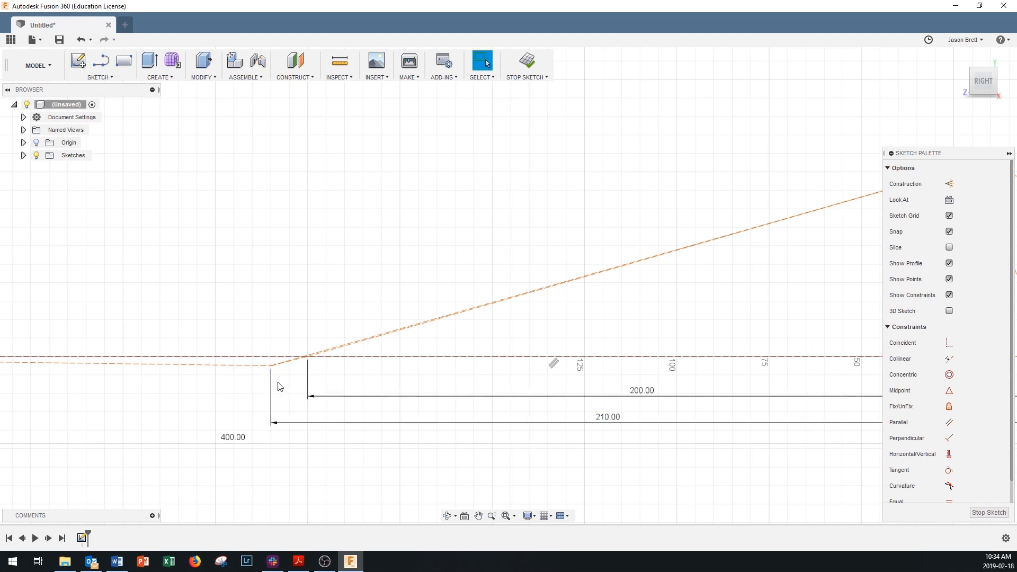
{"action": "left_click_drag", "start_coordinate": [271, 367], "coordinate": [274, 329]}
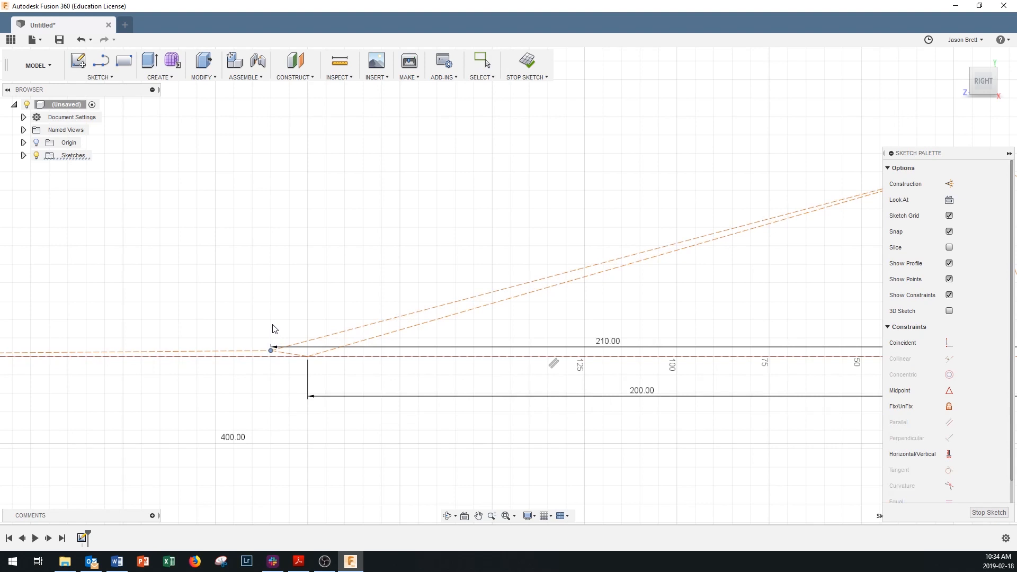
{"action": "left_click_drag", "start_coordinate": [278, 263], "coordinate": [276, 274]}
{"action": "left_click", "coordinate": [270, 350]}
{"action": "left_click_drag", "start_coordinate": [619, 349], "coordinate": [613, 424]}
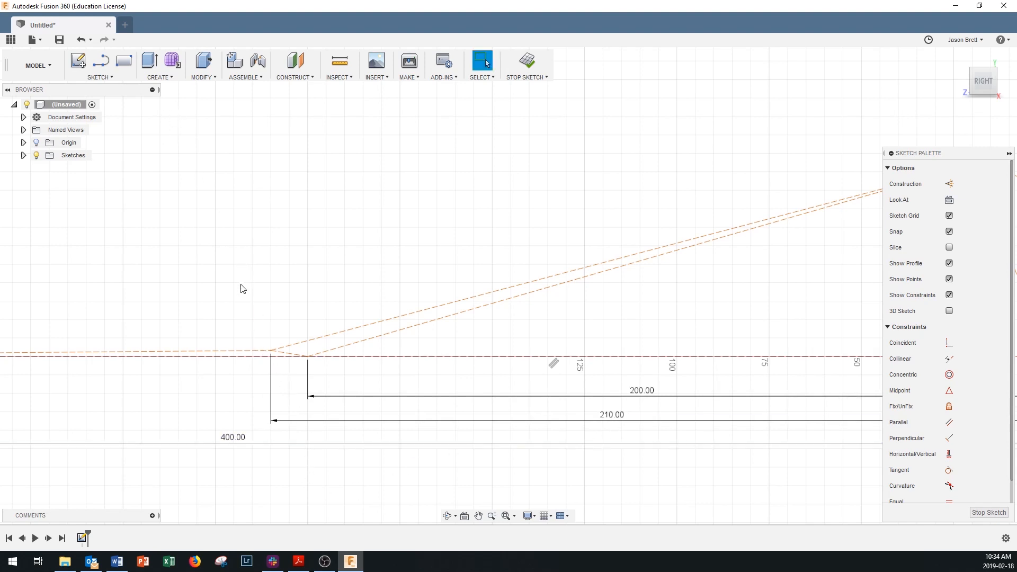
Try to add another dimension between the upper-left joint and the origin for its height, and undo it.
{"action": "key", "text": "d"}
{"action": "left_click", "coordinate": [272, 351]}
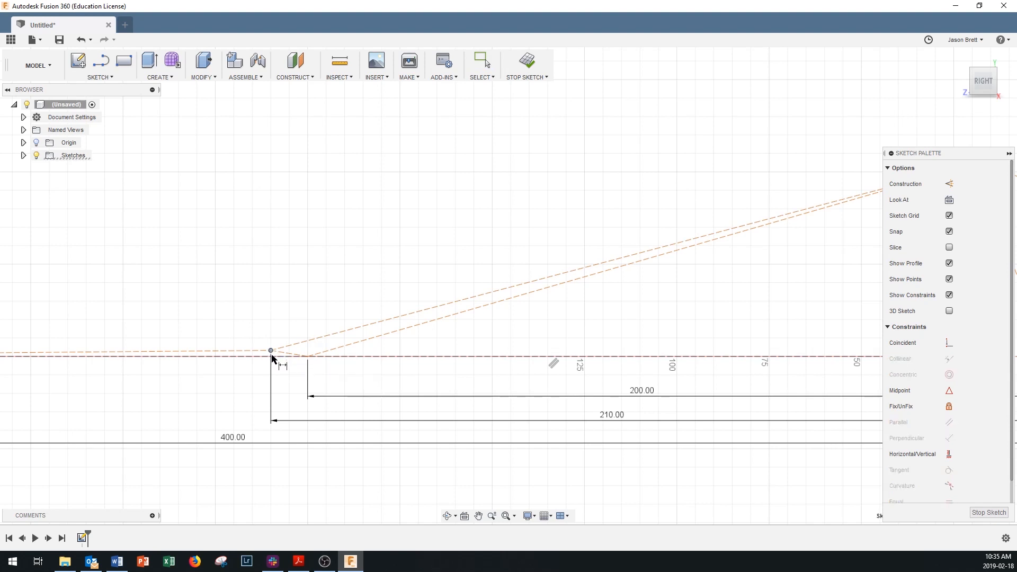
{"action": "scroll", "coordinate": [272, 361], "scroll_direction": "up", "scroll_amount": 2}
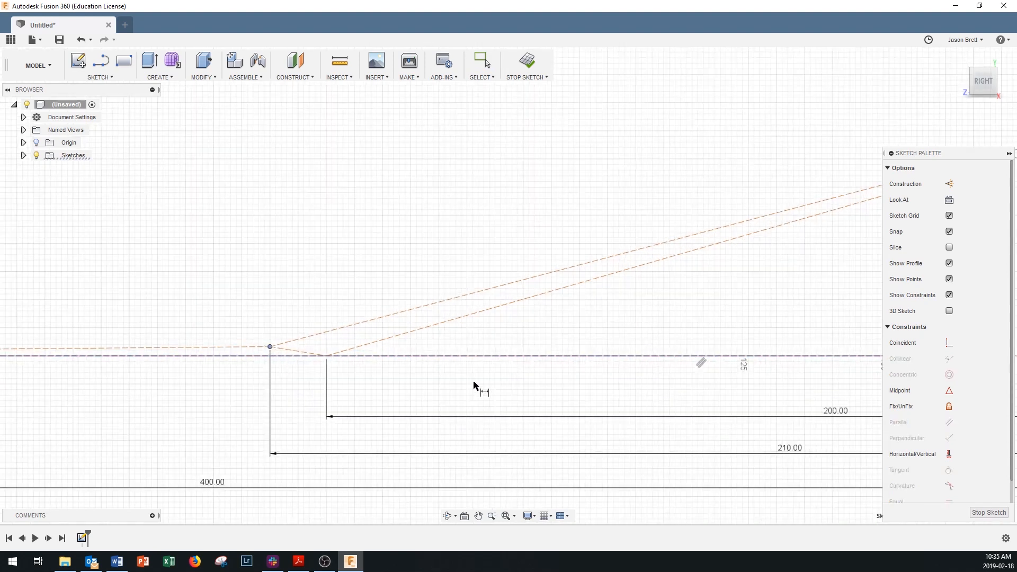
{"action": "scroll", "coordinate": [659, 374], "scroll_direction": "down", "scroll_amount": 5}
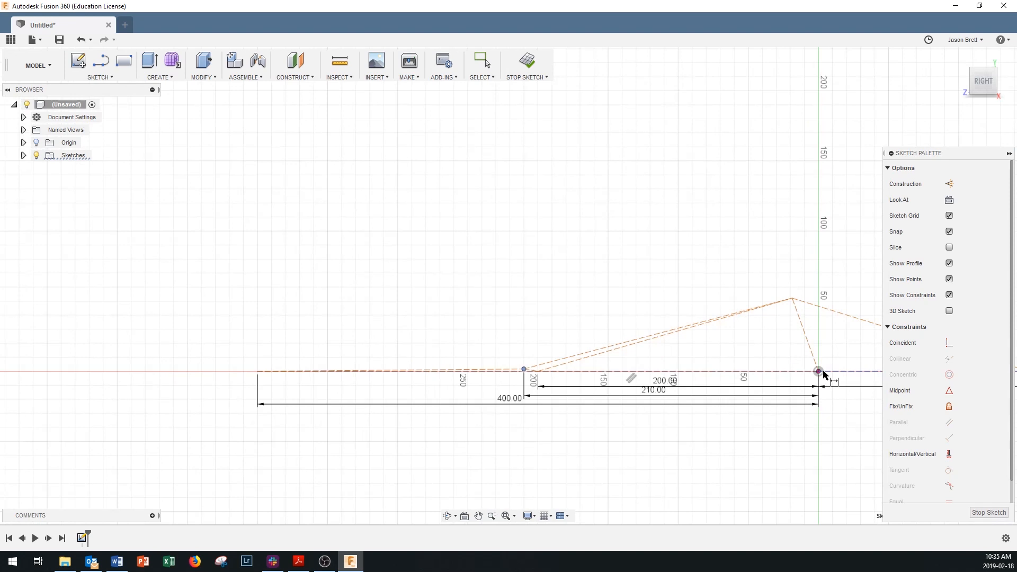
{"action": "left_click", "coordinate": [819, 372]}
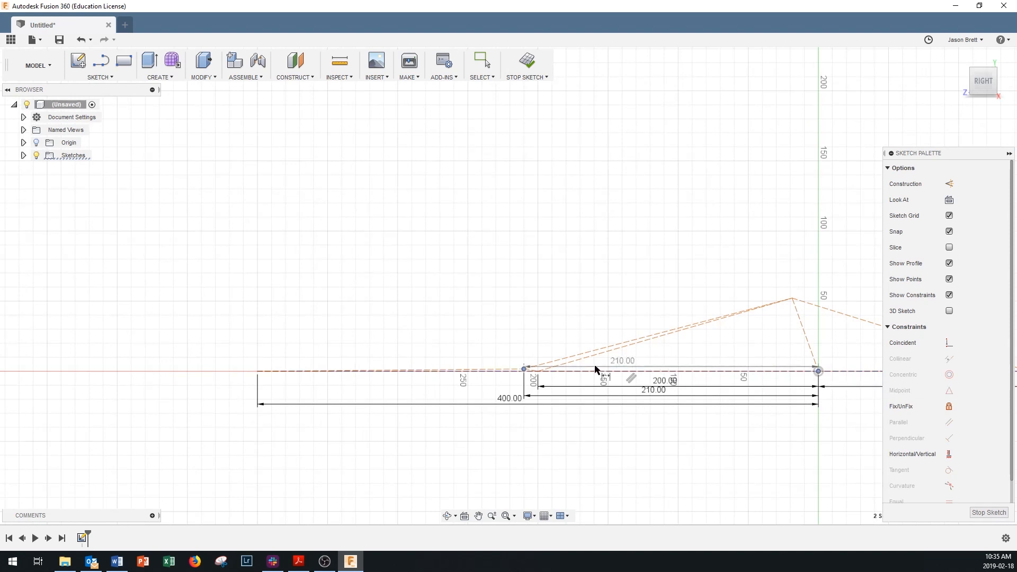
{"action": "left_click", "coordinate": [244, 371]}
{"action": "scroll", "coordinate": [249, 379], "scroll_direction": "down", "scroll_amount": 2}
{"action": "scroll", "coordinate": [251, 387], "scroll_direction": "up", "scroll_amount": 4}
{"action": "scroll", "coordinate": [253, 389], "scroll_direction": "up", "scroll_amount": 4}
{"action": "scroll", "coordinate": [255, 389], "scroll_direction": "down", "scroll_amount": 4}
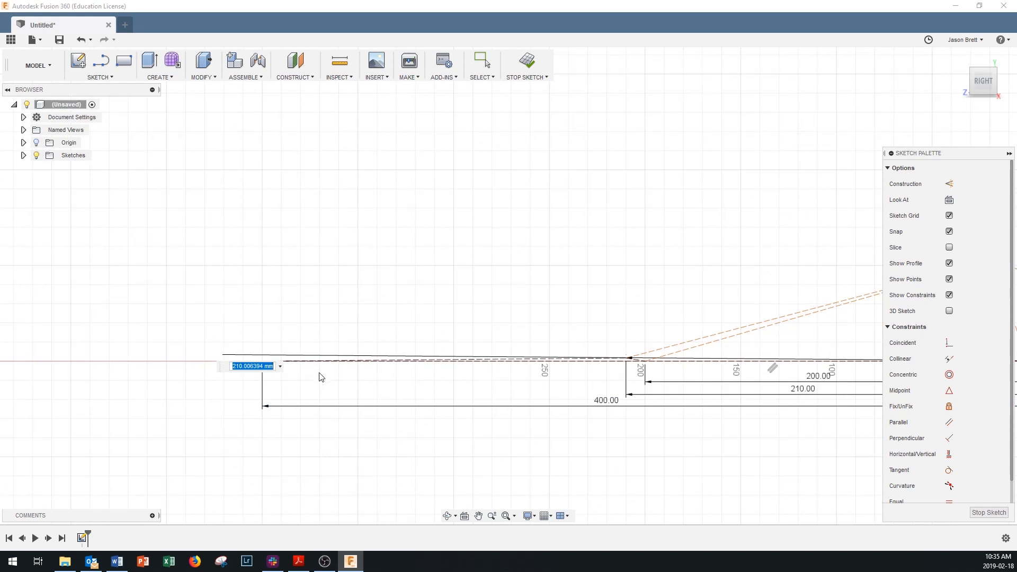
{"action": "key", "text": "Return"}
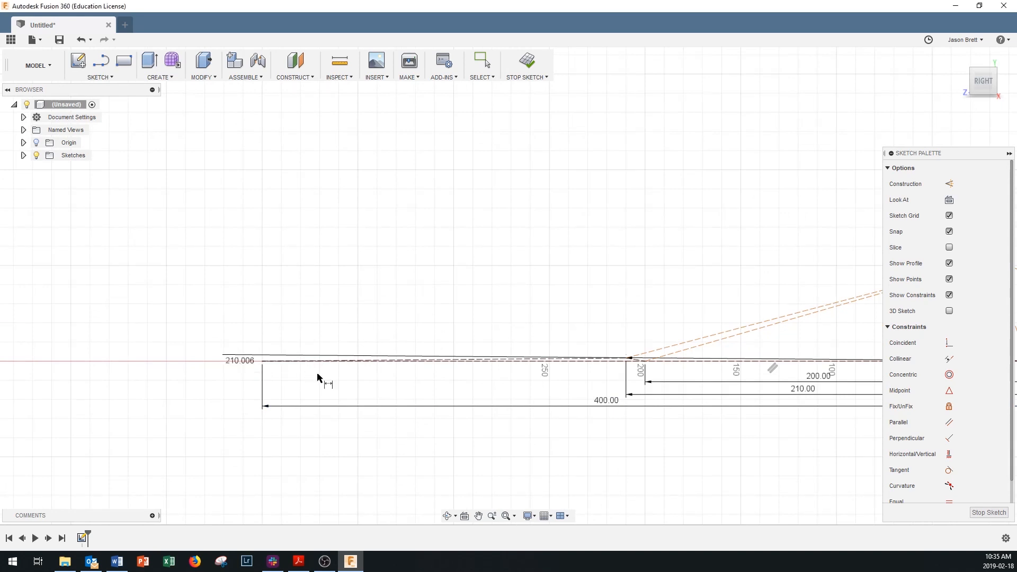
{"action": "key", "text": "Escape"}
{"action": "key", "text": "ctrl+z"}
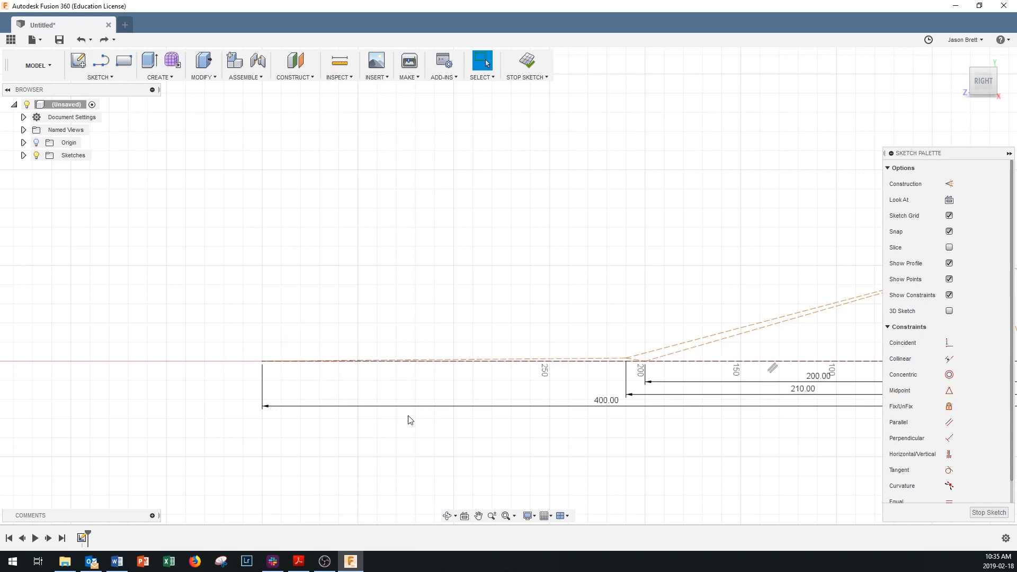
{"action": "scroll", "coordinate": [589, 406], "scroll_direction": "up", "scroll_amount": 6}
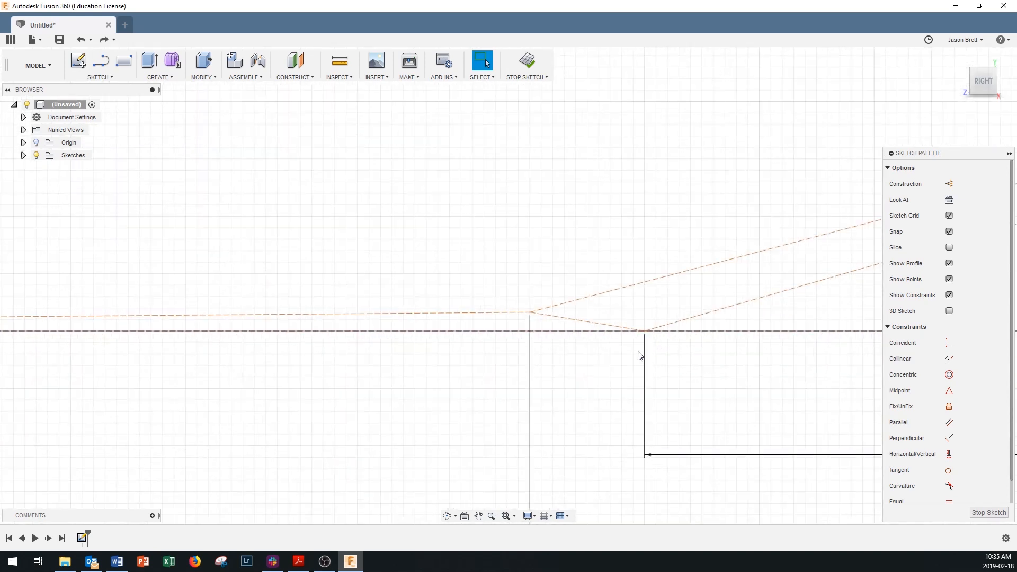
Move the upper-left joint up to about 12 mm above the bottom chord.
{"action": "left_click_drag", "start_coordinate": [532, 316], "coordinate": [520, 168]}
{"action": "scroll", "coordinate": [552, 352], "scroll_direction": "down", "scroll_amount": 5}
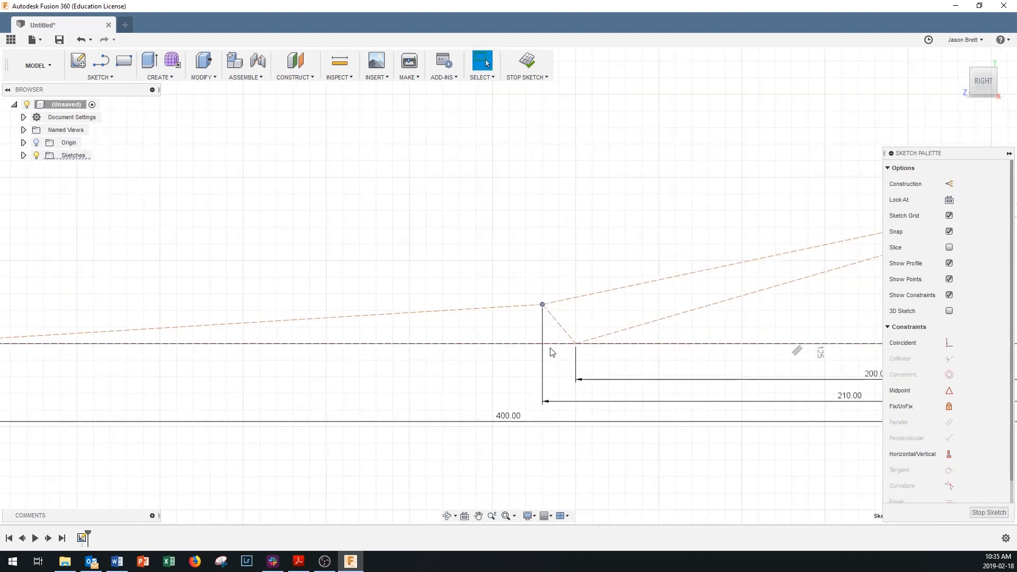
{"action": "scroll", "coordinate": [562, 357], "scroll_direction": "down", "scroll_amount": 5}
{"action": "scroll", "coordinate": [614, 375], "scroll_direction": "down", "scroll_amount": 3}
{"action": "scroll", "coordinate": [653, 361], "scroll_direction": "up", "scroll_amount": 2}
{"action": "scroll", "coordinate": [750, 370], "scroll_direction": "up", "scroll_amount": 3}
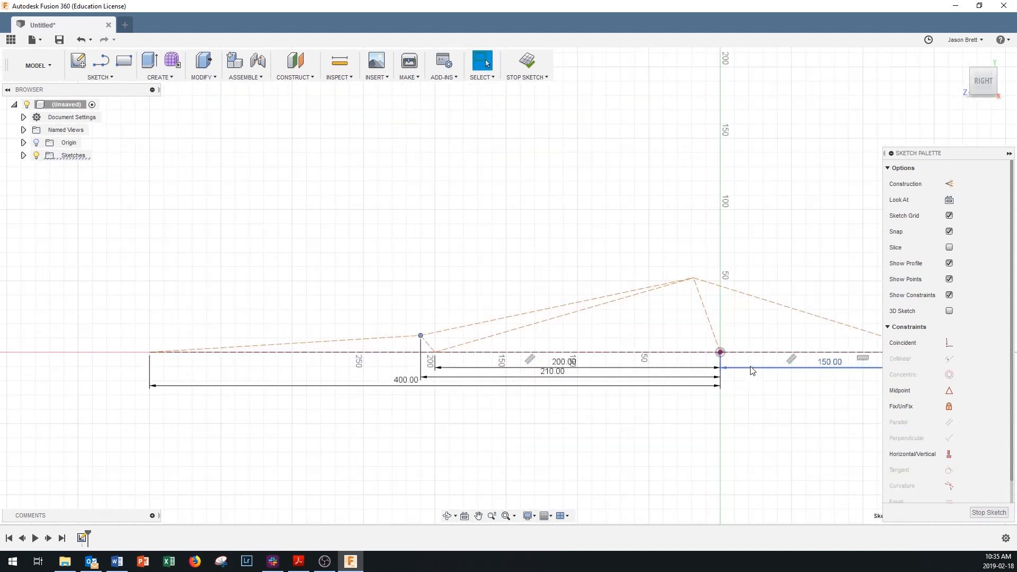
{"action": "scroll", "coordinate": [753, 371], "scroll_direction": "up", "scroll_amount": 1}
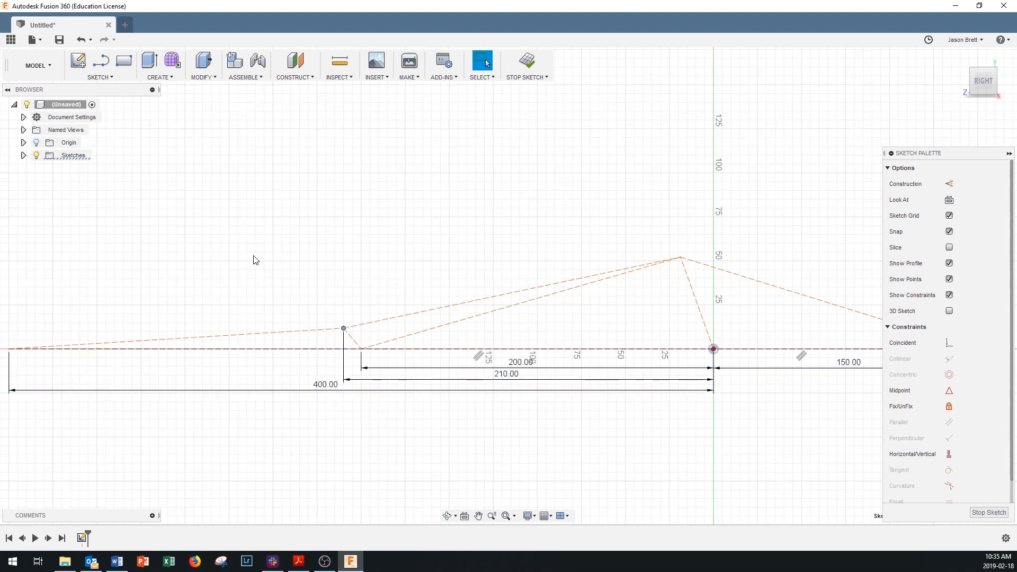
Dimension the vertical distance between the upper-left joint and the origin as 60 mm, placing the dimension beside the truss's left end.
{"action": "key", "text": "d"}
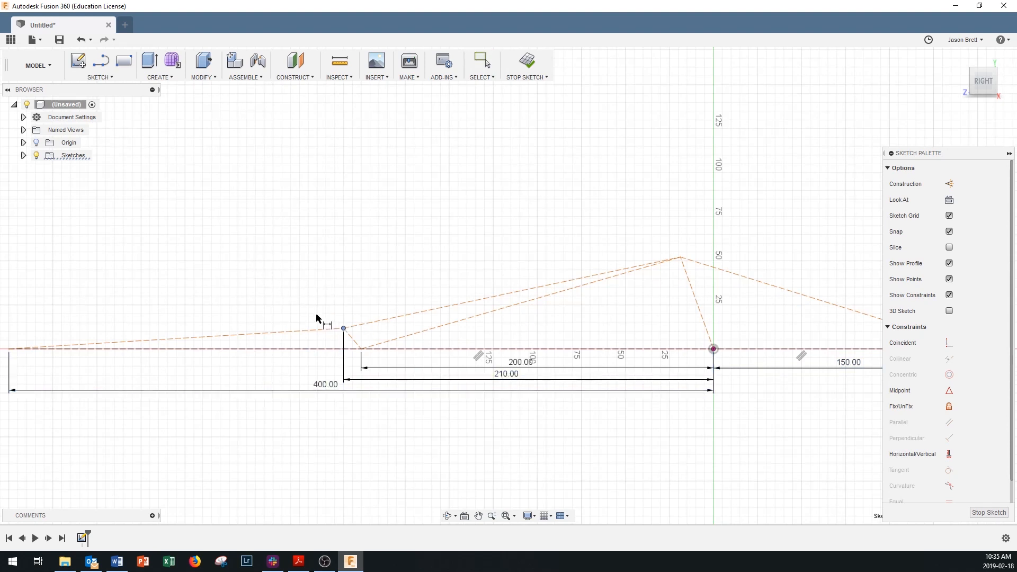
{"action": "left_click", "coordinate": [345, 330]}
{"action": "left_click", "coordinate": [713, 351]}
{"action": "scroll", "coordinate": [314, 361], "scroll_direction": "down", "scroll_amount": 2}
{"action": "scroll", "coordinate": [289, 360], "scroll_direction": "up", "scroll_amount": 1}
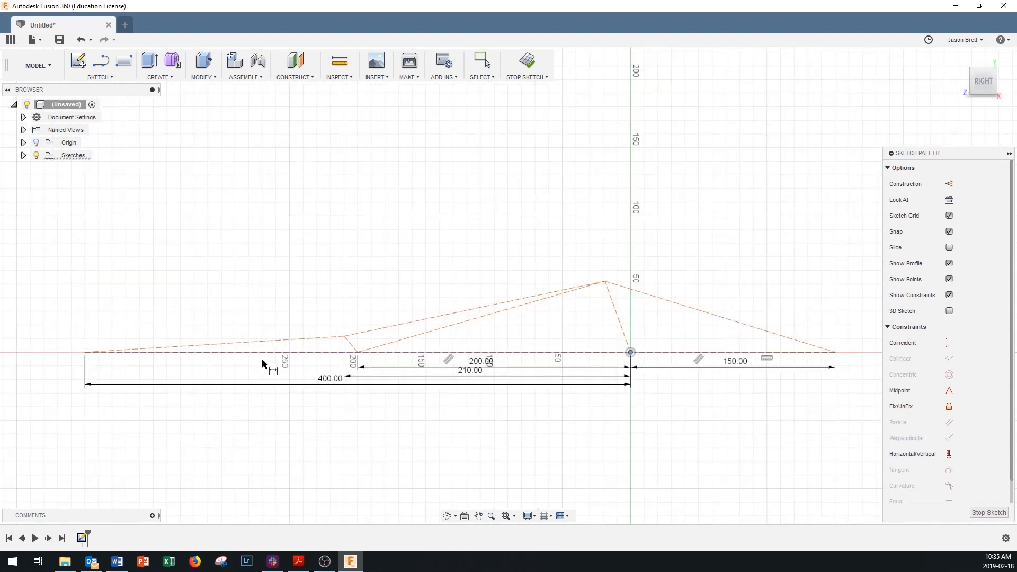
{"action": "scroll", "coordinate": [327, 362], "scroll_direction": "up", "scroll_amount": 2}
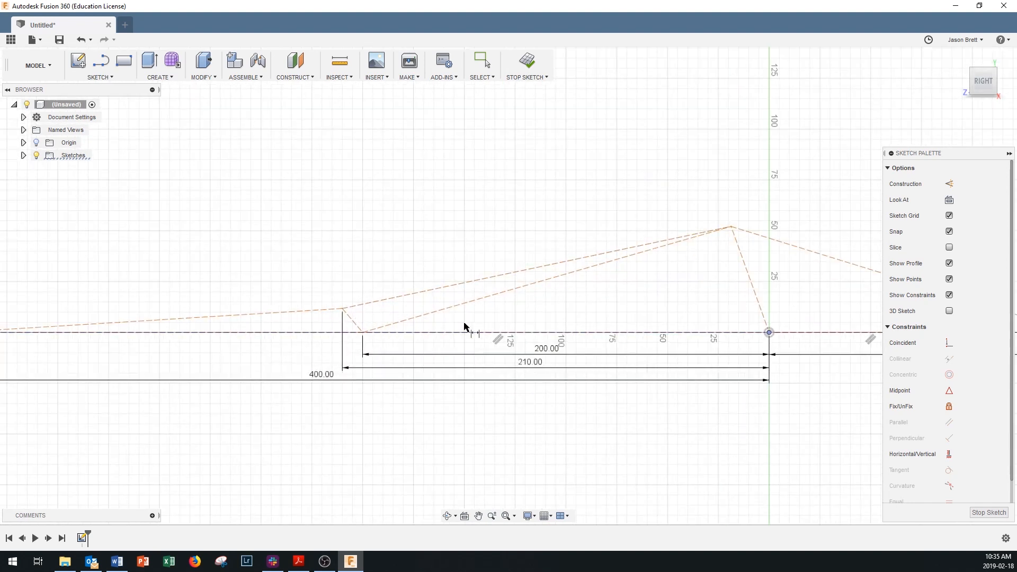
{"action": "left_click", "coordinate": [343, 309]}
{"action": "scroll", "coordinate": [93, 321], "scroll_direction": "down", "scroll_amount": 1}
{"action": "scroll", "coordinate": [31, 318], "scroll_direction": "down", "scroll_amount": 2}
{"action": "scroll", "coordinate": [8, 317], "scroll_direction": "up", "scroll_amount": 1}
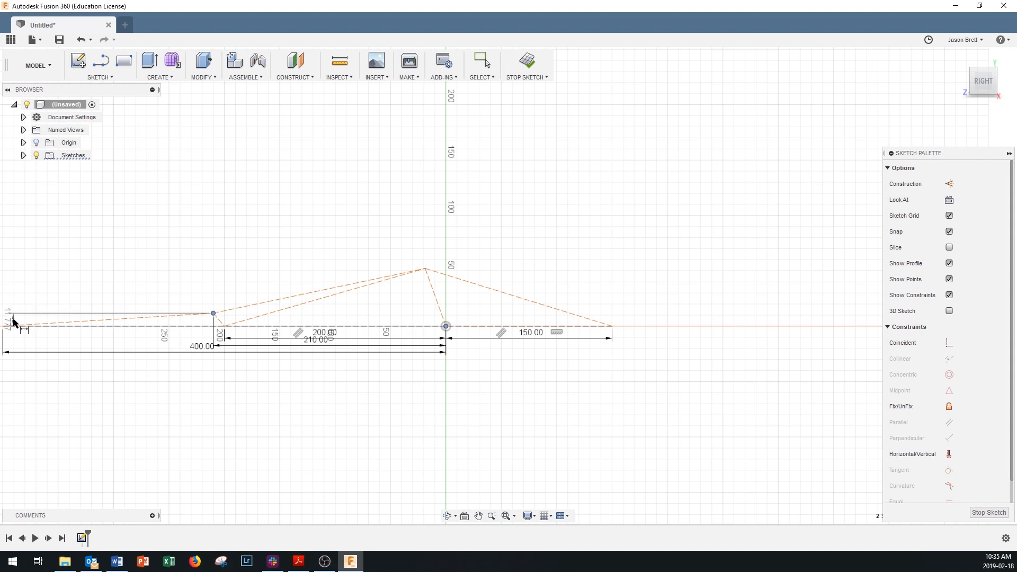
{"action": "left_click", "coordinate": [13, 322]}
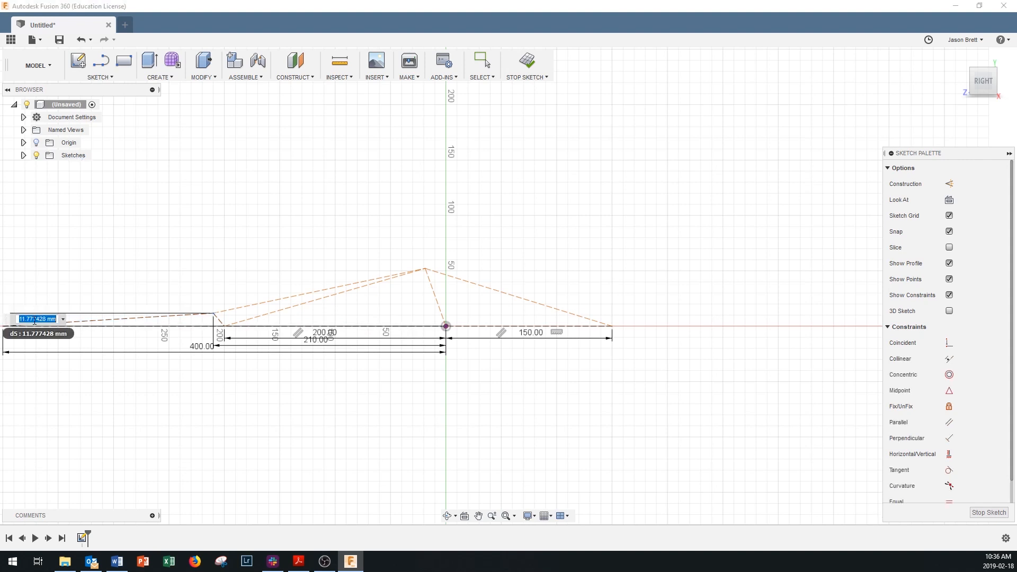
{"action": "type", "text": "60"}
{"action": "key", "text": "Return"}
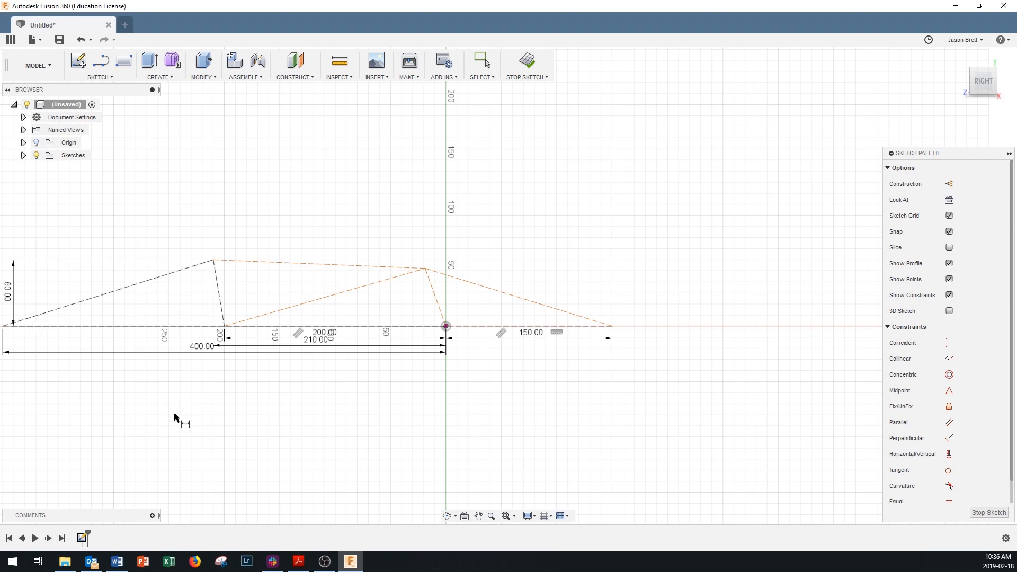
Dimension the vertical distance between the truss's peak joint and the origin as 80 mm, placing it beyond the right end.
{"action": "scroll", "coordinate": [175, 400], "scroll_direction": "down", "scroll_amount": 2}
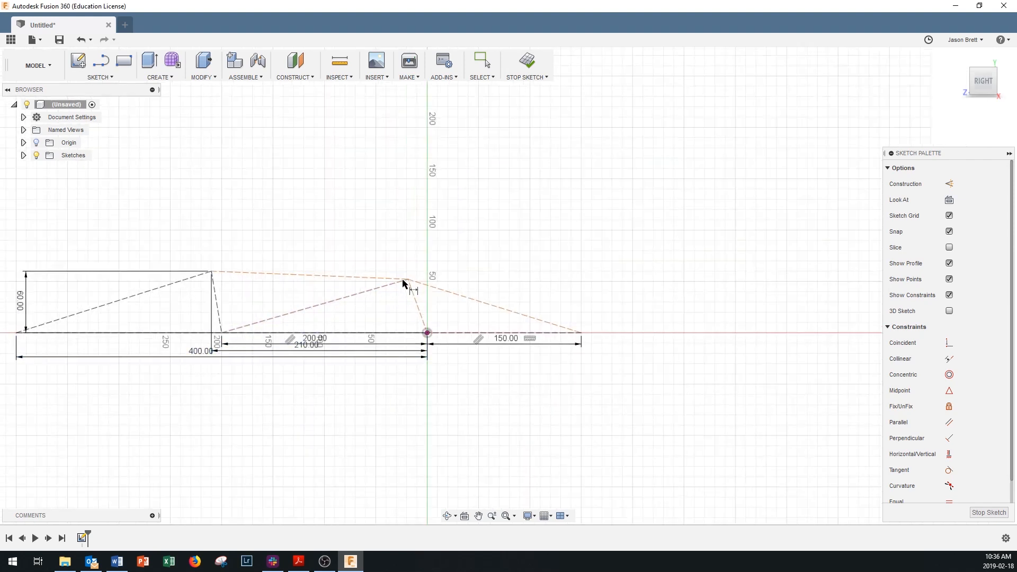
{"action": "scroll", "coordinate": [408, 285], "scroll_direction": "up", "scroll_amount": 2}
{"action": "left_click", "coordinate": [408, 279]}
{"action": "left_click", "coordinate": [435, 351]}
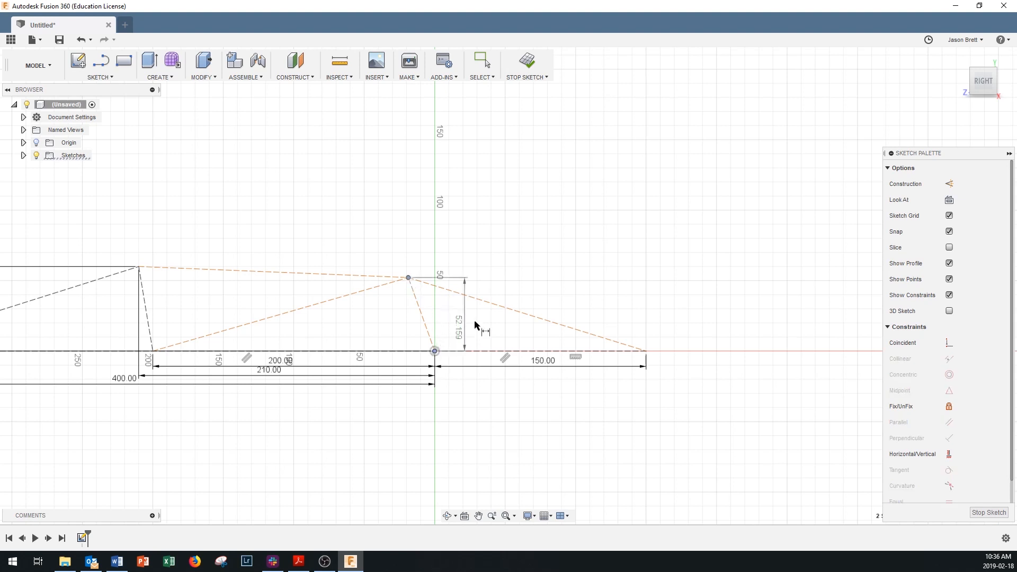
{"action": "left_click", "coordinate": [667, 311]}
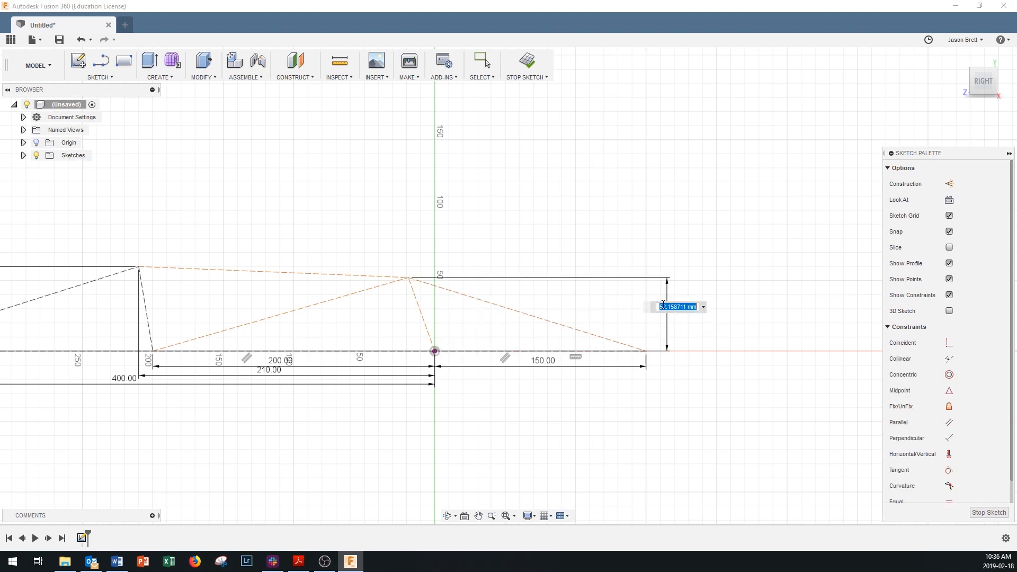
{"action": "type", "text": "80"}
{"action": "key", "text": "Return"}
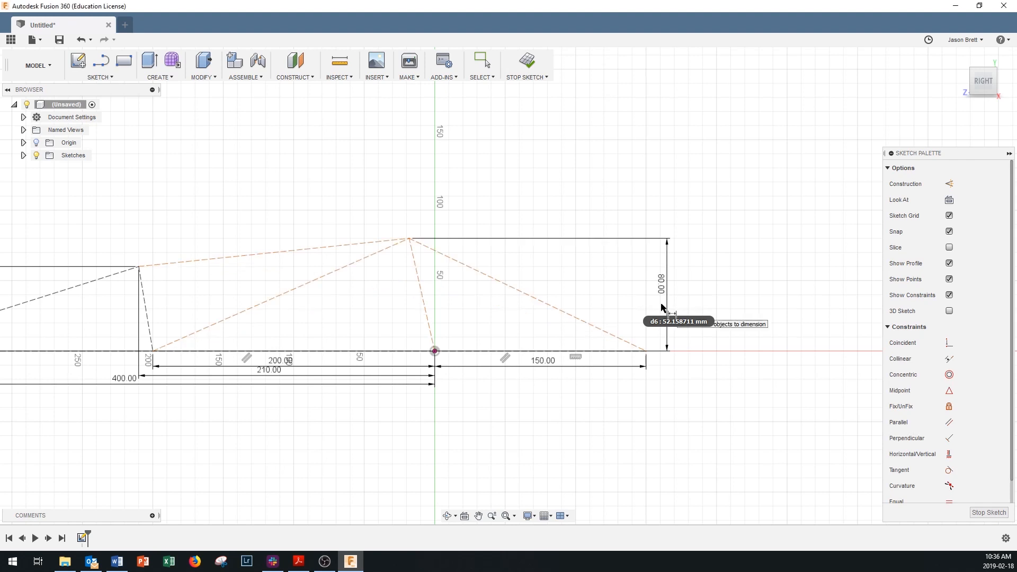
Dimension the horizontal distance between the peak joint and the right end joint as 170 mm, placing it above the truss.
{"action": "scroll", "coordinate": [321, 352], "scroll_direction": "down", "scroll_amount": 4}
{"action": "scroll", "coordinate": [284, 312], "scroll_direction": "up", "scroll_amount": 2}
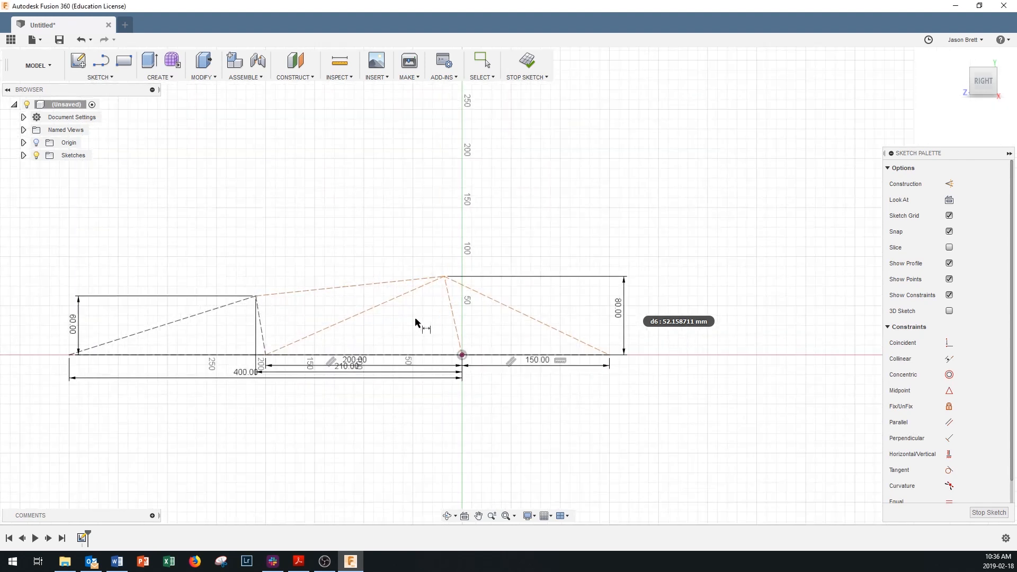
{"action": "scroll", "coordinate": [468, 328], "scroll_direction": "up", "scroll_amount": 2}
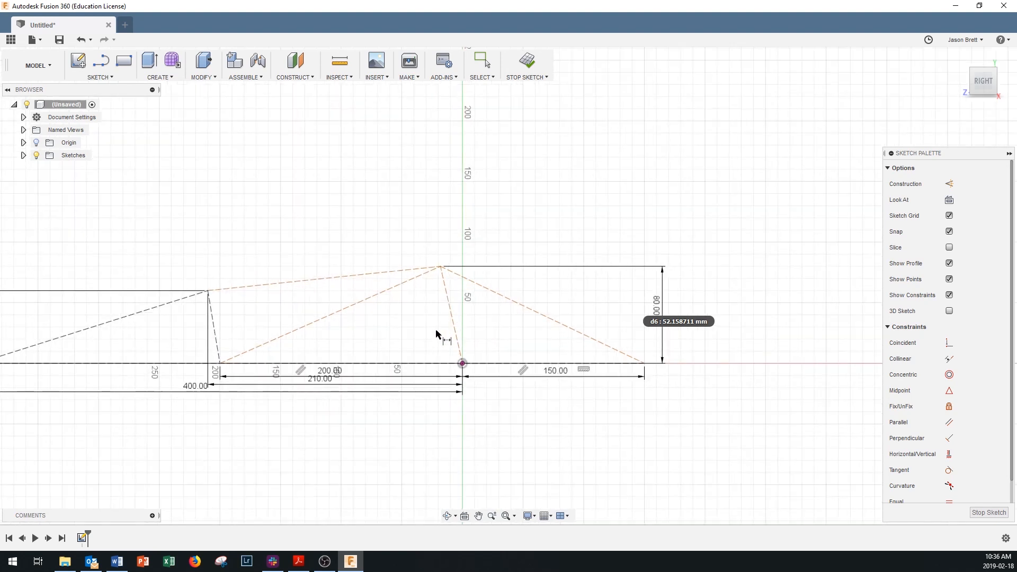
{"action": "scroll", "coordinate": [461, 276], "scroll_direction": "up", "scroll_amount": 2}
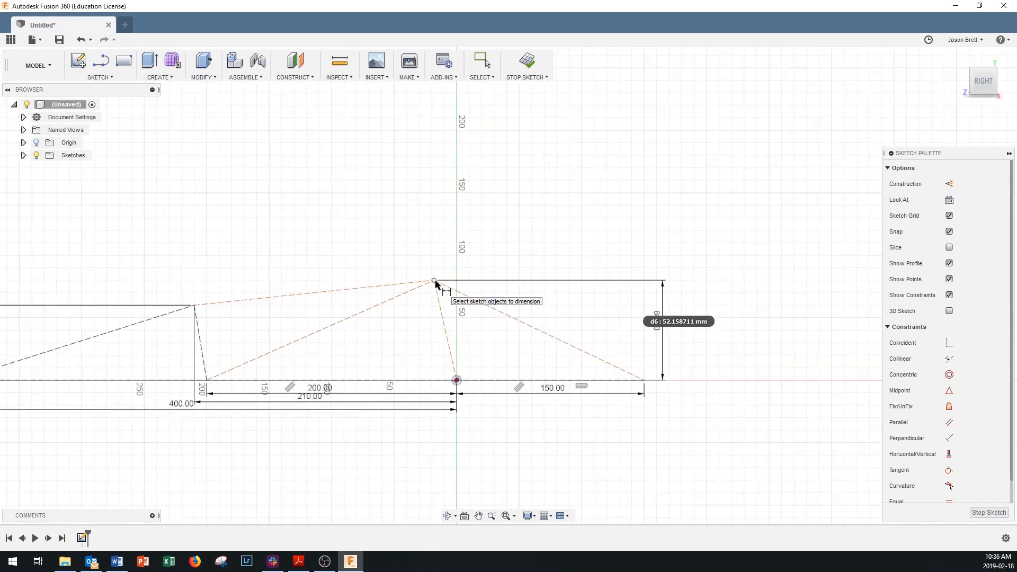
{"action": "left_click", "coordinate": [434, 281]}
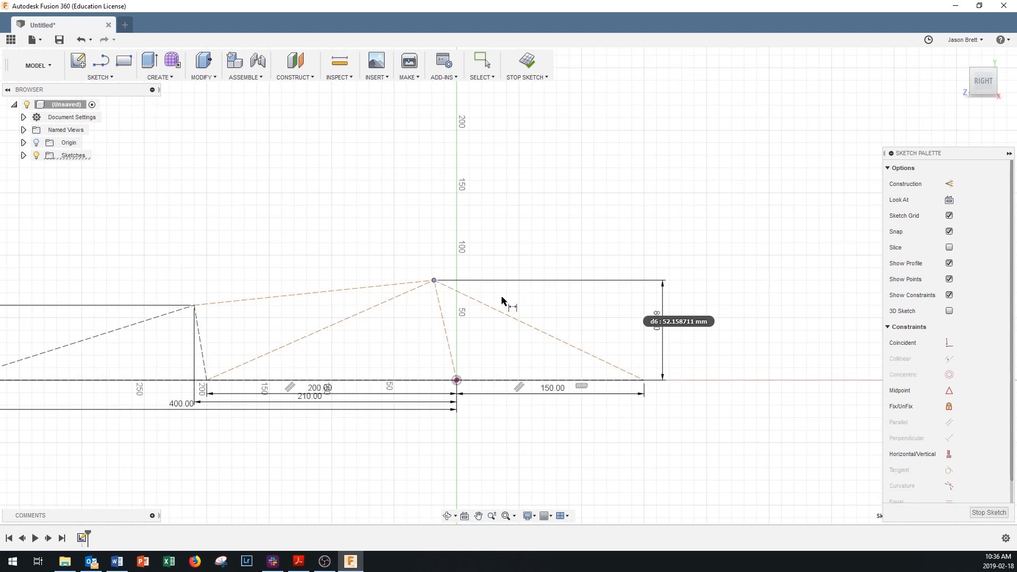
{"action": "left_click", "coordinate": [644, 381]}
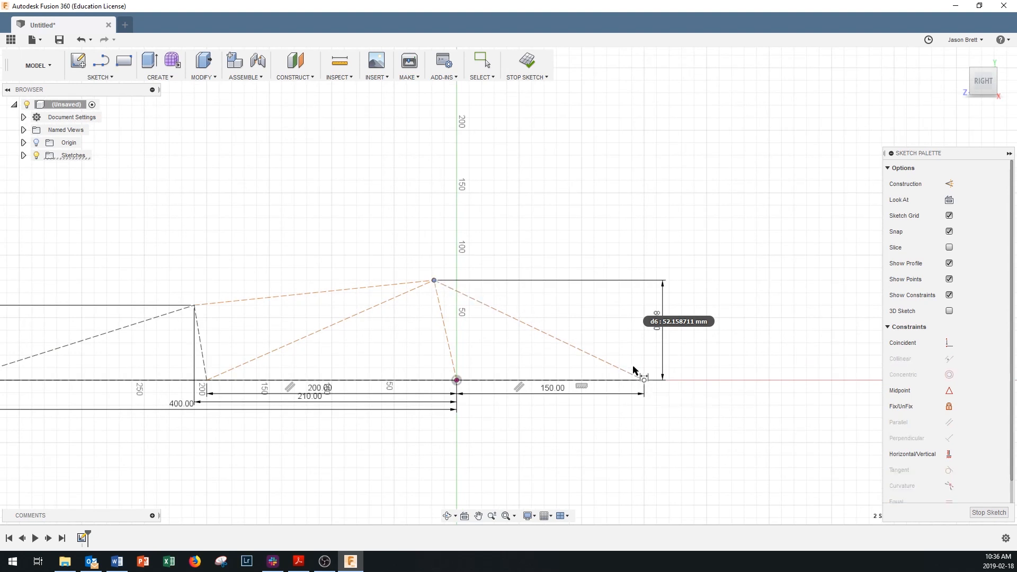
{"action": "left_click", "coordinate": [546, 248]}
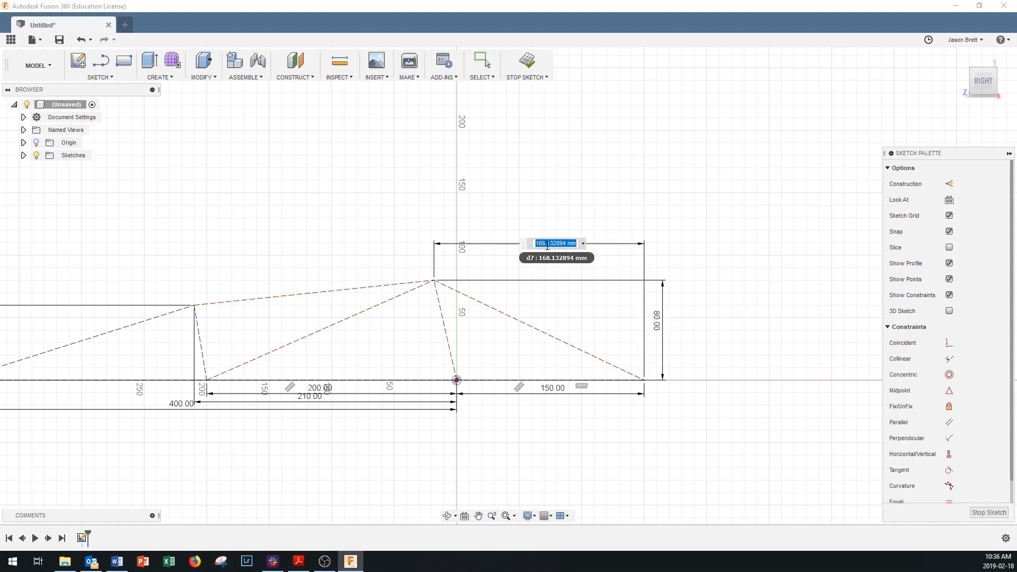
{"action": "type", "text": "170"}
{"action": "key", "text": "Return"}
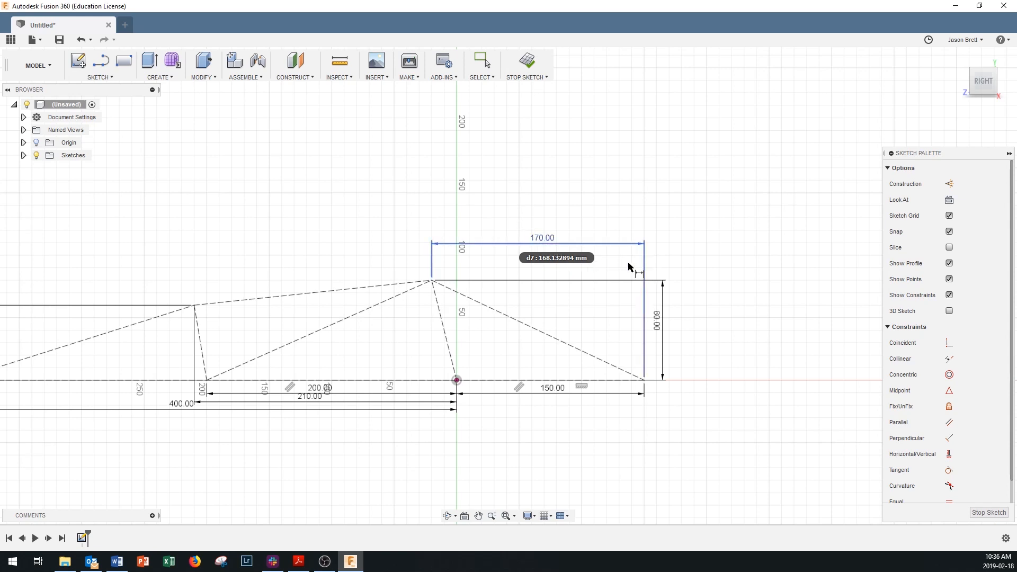
Fit the whole truss in the view, then collapse the Sketch Palette and move it clear of the sketch.
{"action": "scroll", "coordinate": [530, 329], "scroll_direction": "up", "scroll_amount": 2}
{"action": "scroll", "coordinate": [178, 439], "scroll_direction": "down", "scroll_amount": 3}
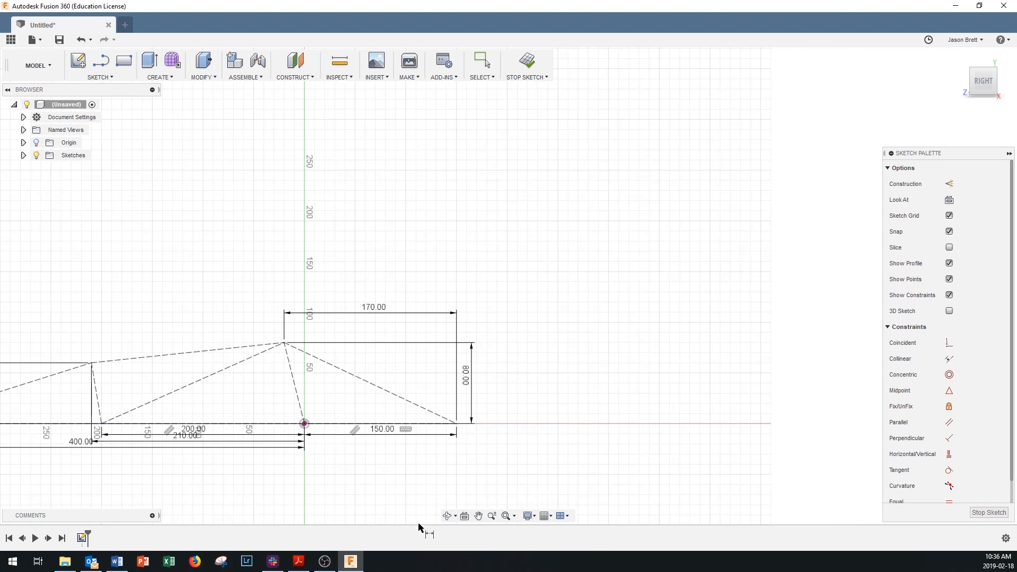
{"action": "left_click", "coordinate": [513, 519]}
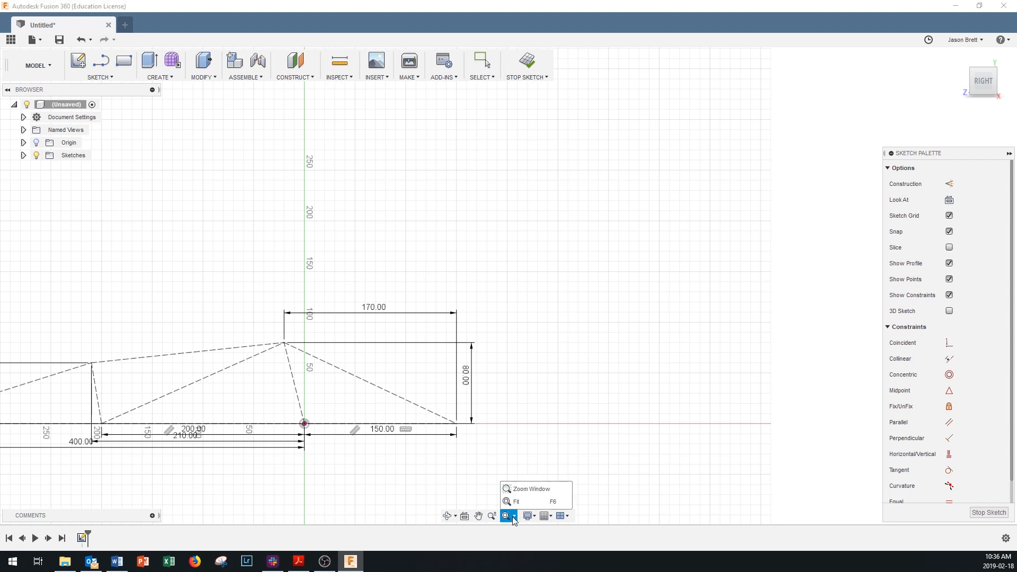
{"action": "left_click", "coordinate": [517, 502]}
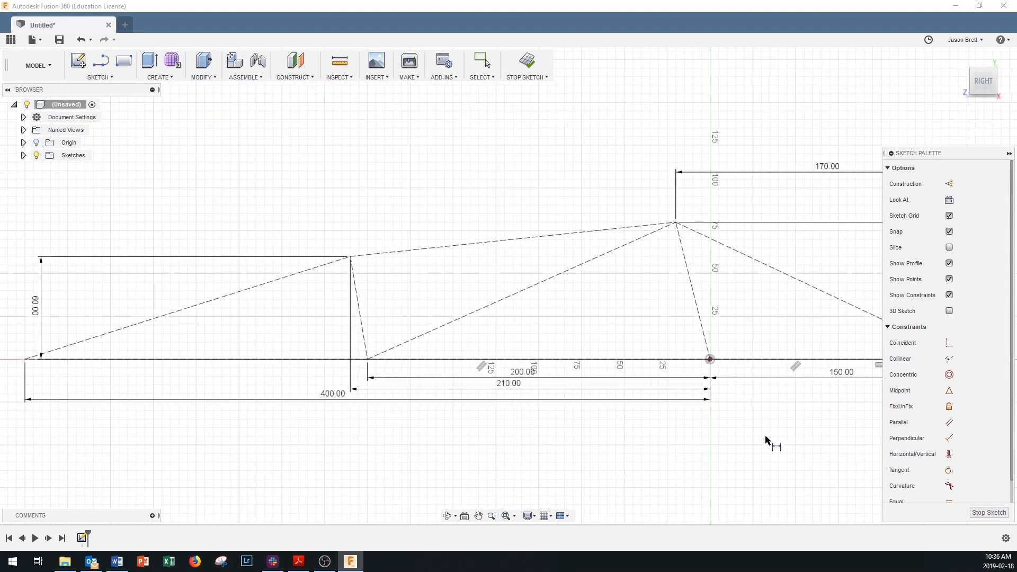
{"action": "left_click", "coordinate": [892, 154]}
{"action": "mouse_move", "coordinate": [938, 157]}
{"action": "left_mouse_down"}
{"action": "mouse_move", "coordinate": [842, 121]}
{"action": "mouse_move", "coordinate": [847, 61]}
{"action": "left_mouse_up"}
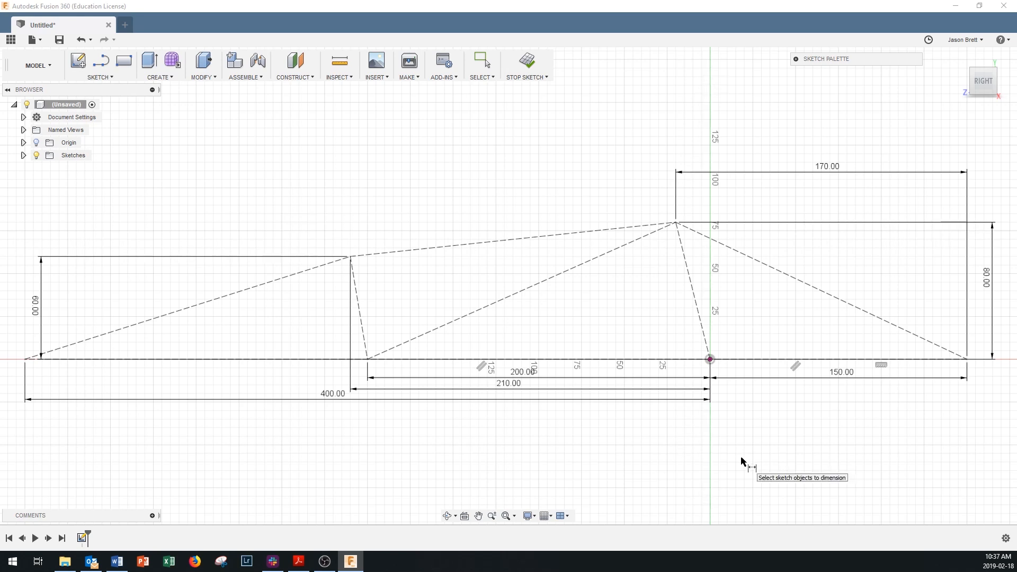
Set the peak joint's height dimension to 120 mm.
{"action": "double_click", "coordinate": [987, 286]}
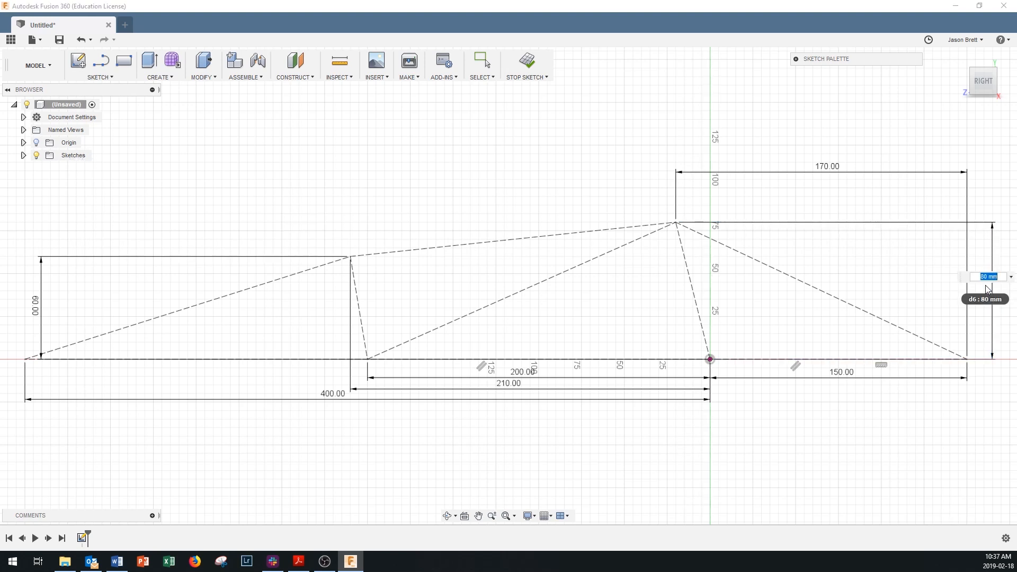
{"action": "type", "text": "1"}
{"action": "key", "text": "Return"}
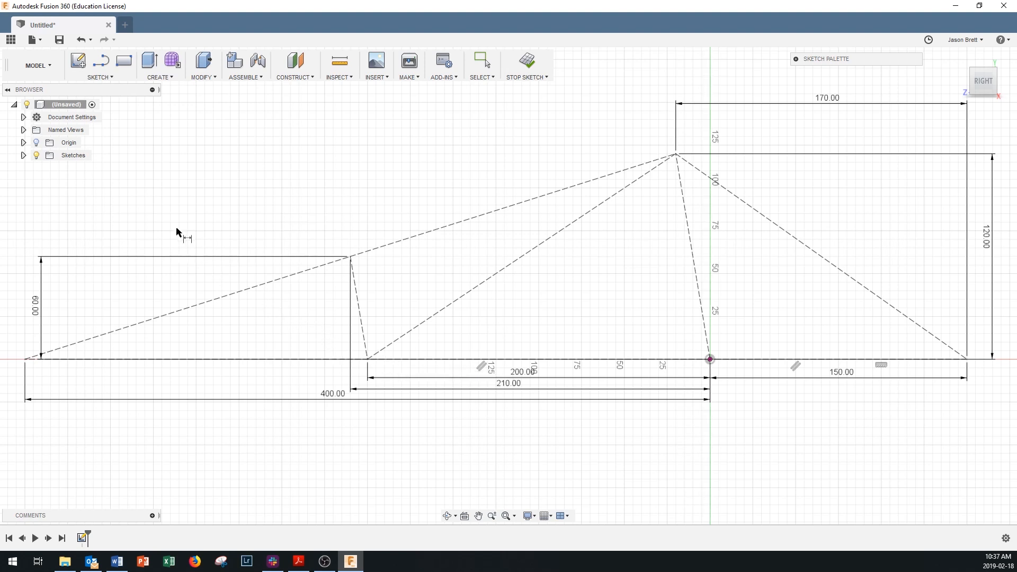
Draw a center diameter circle of 30 mm centred on the joint at the origin.
{"action": "left_click", "coordinate": [102, 78]}
{"action": "mouse_move", "coordinate": [102, 128]}
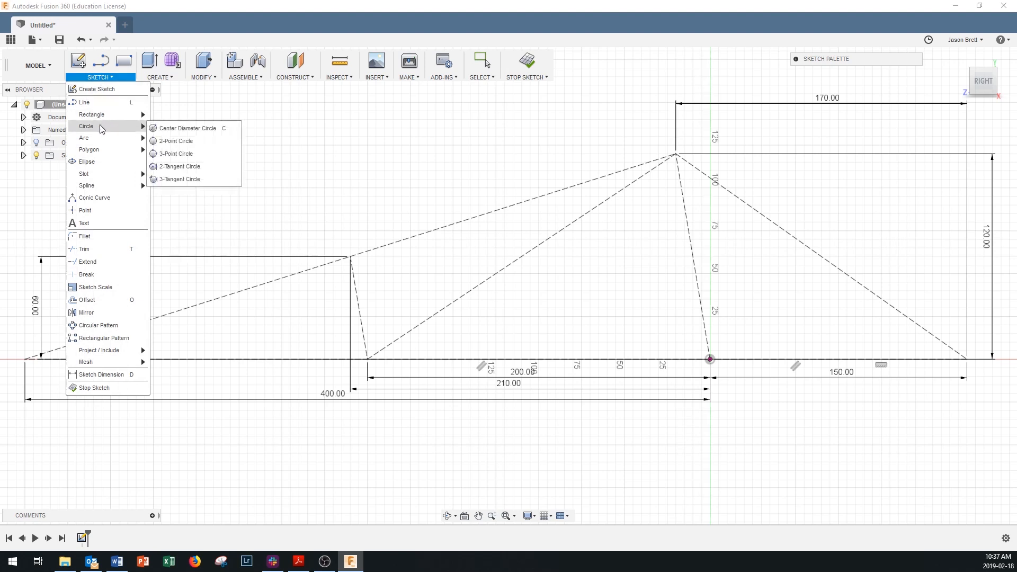
{"action": "left_click", "coordinate": [188, 129]}
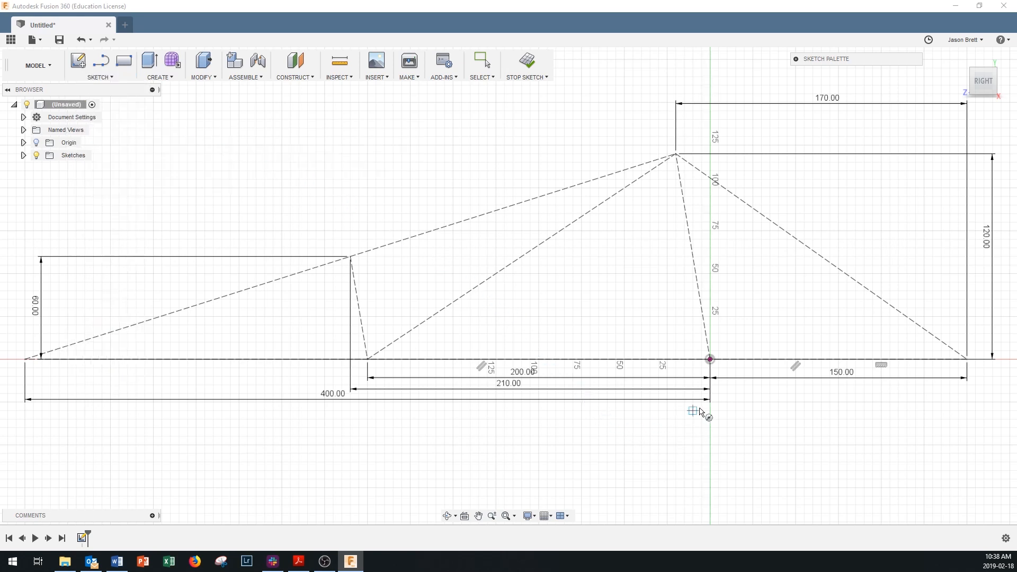
{"action": "left_click", "coordinate": [711, 359]}
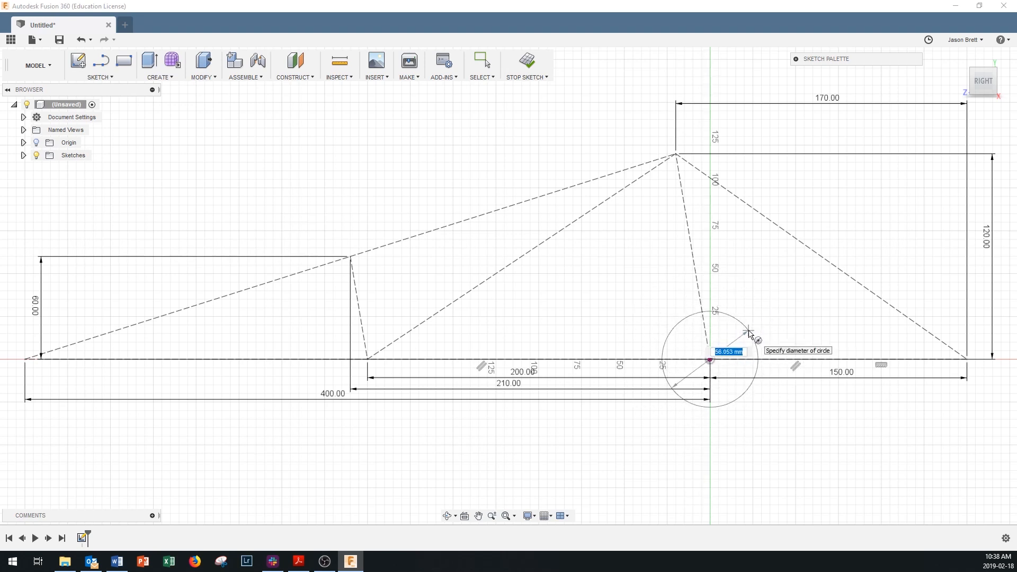
{"action": "type", "text": "30"}
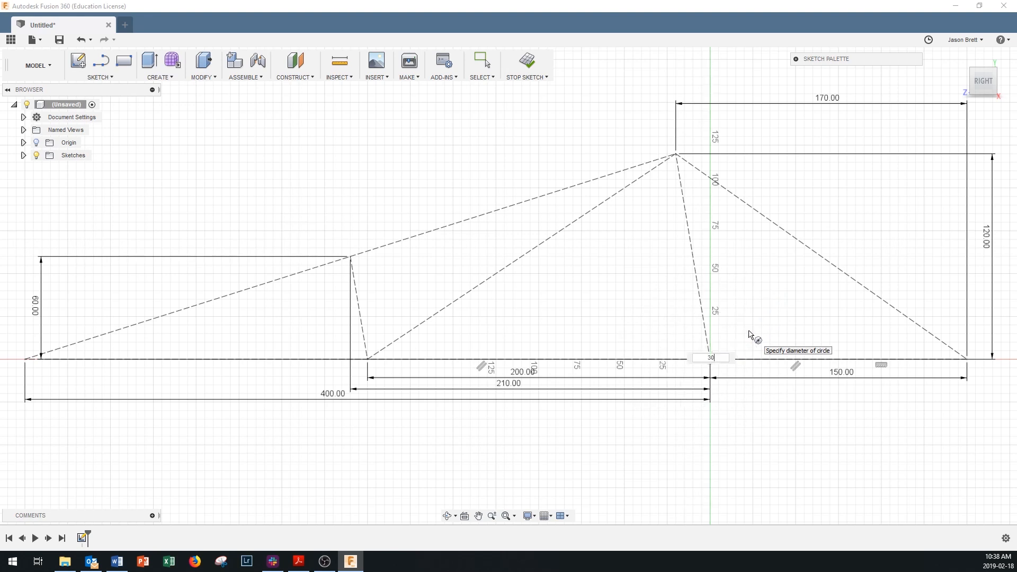
{"action": "key", "text": "Tab"}
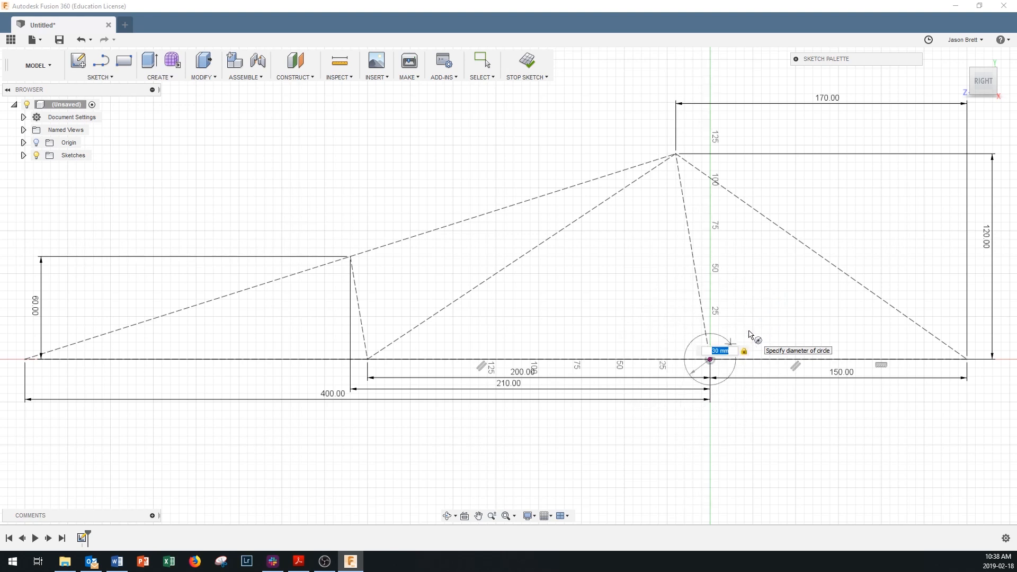
{"action": "key", "text": "Return"}
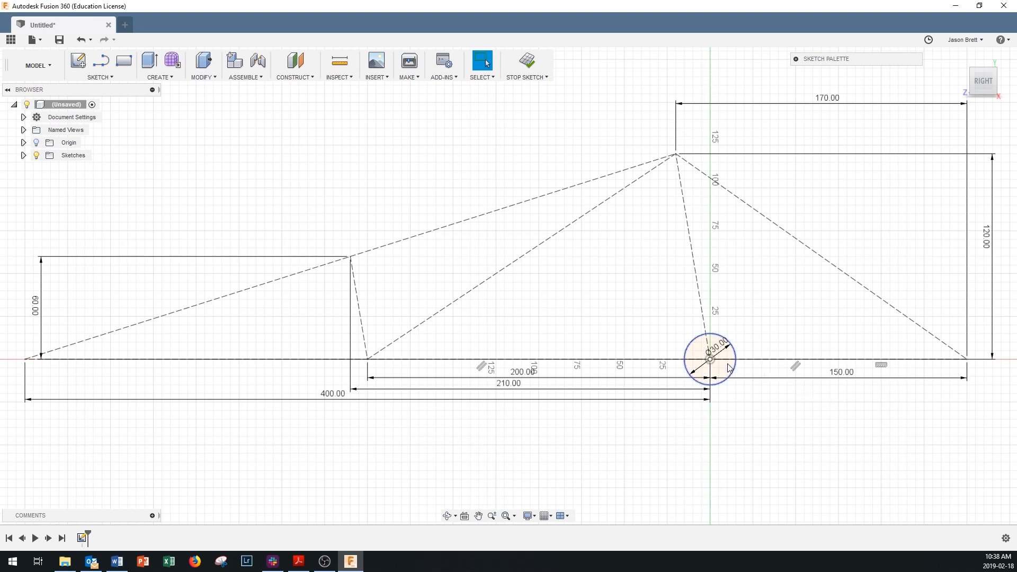
Draw a center diameter circle of 12.5 mm concentric with the 30 mm circle at the origin joint.
{"action": "scroll", "coordinate": [720, 361], "scroll_direction": "up", "scroll_amount": 3}
{"action": "scroll", "coordinate": [727, 365], "scroll_direction": "up", "scroll_amount": 2}
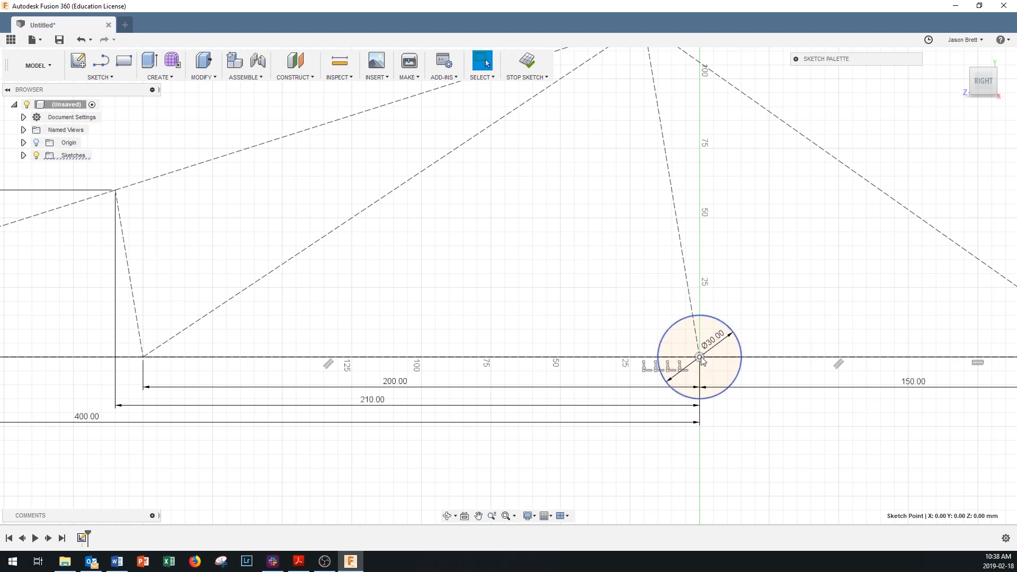
{"action": "right_click", "coordinate": [713, 369]}
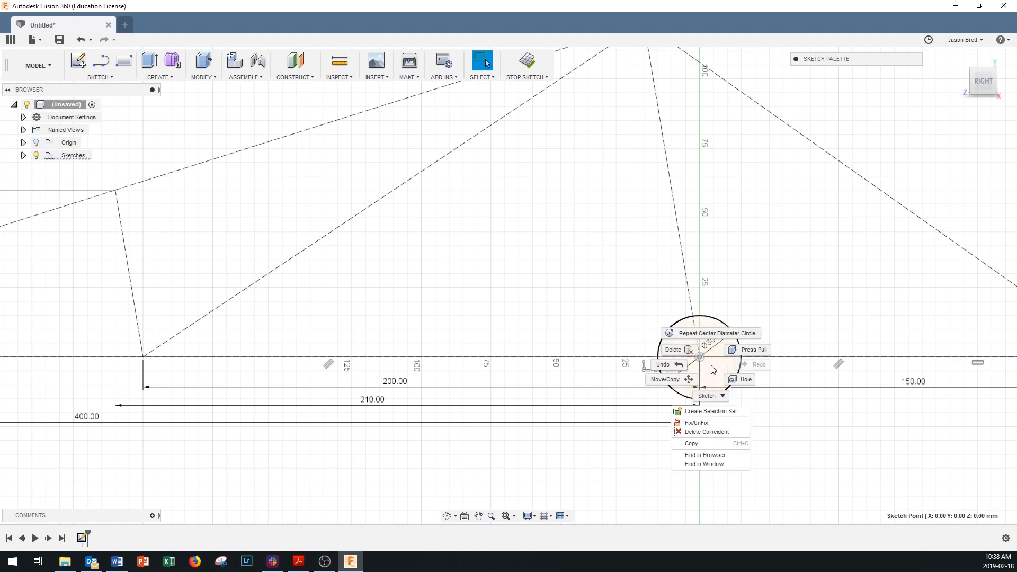
{"action": "left_click", "coordinate": [707, 337]}
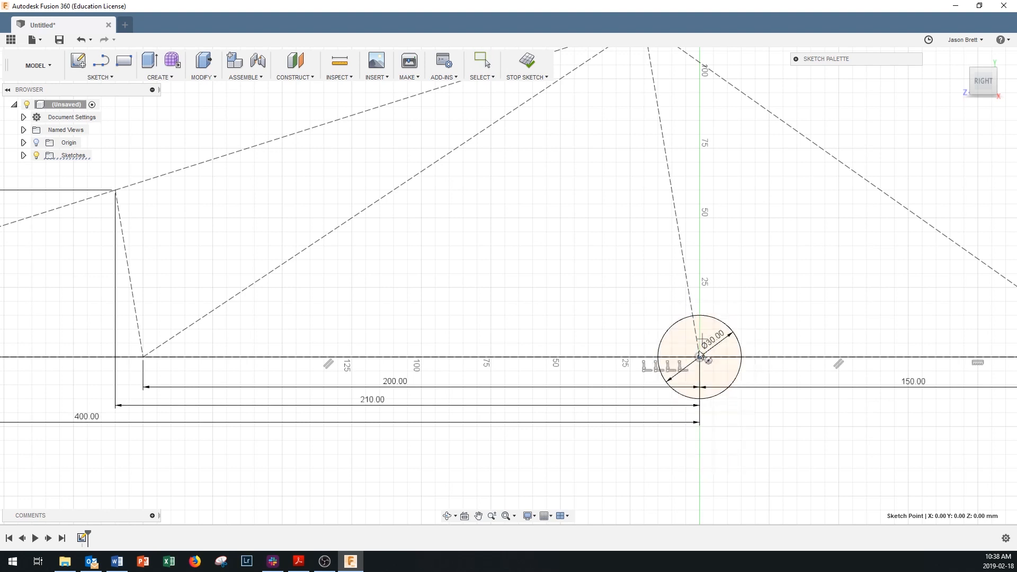
{"action": "left_click", "coordinate": [700, 357]}
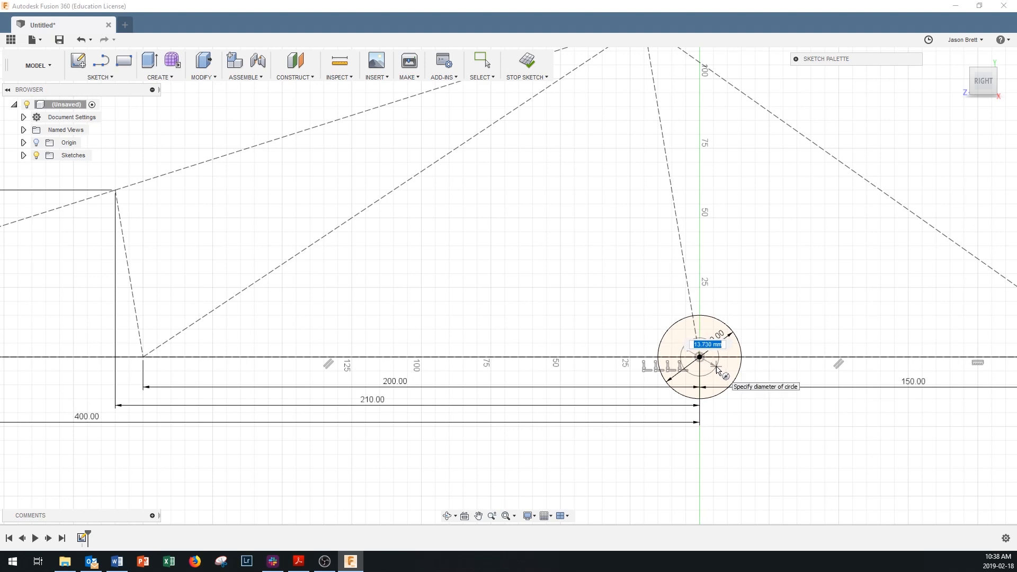
{"action": "type", "text": "12.5"}
{"action": "key", "text": "Return"}
{"action": "key", "text": "Escape"}
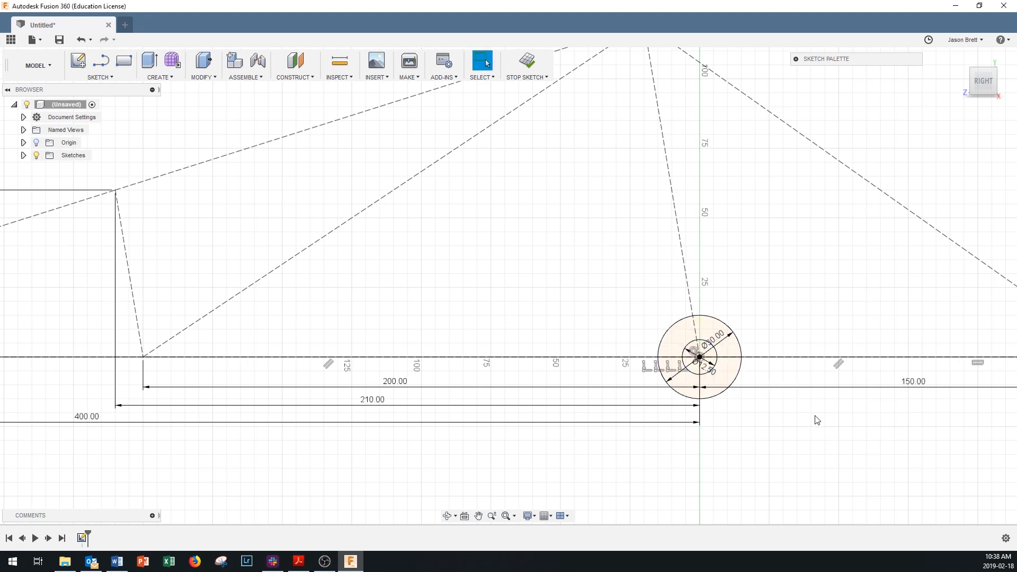
Fit the whole truss in the view and zoom in on its right end joint.
{"action": "scroll", "coordinate": [842, 419], "scroll_direction": "down", "scroll_amount": 3}
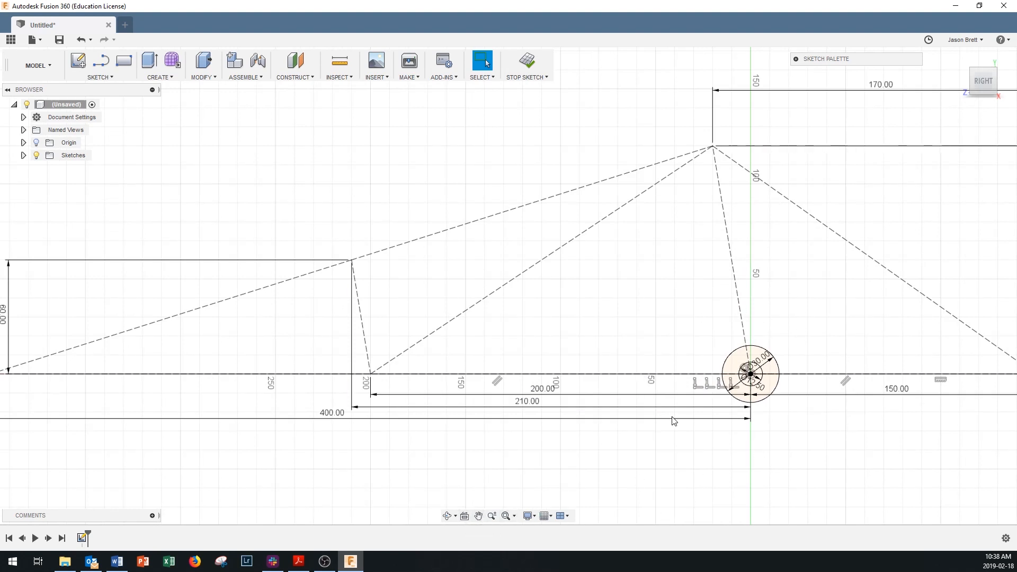
{"action": "left_click", "coordinate": [506, 516]}
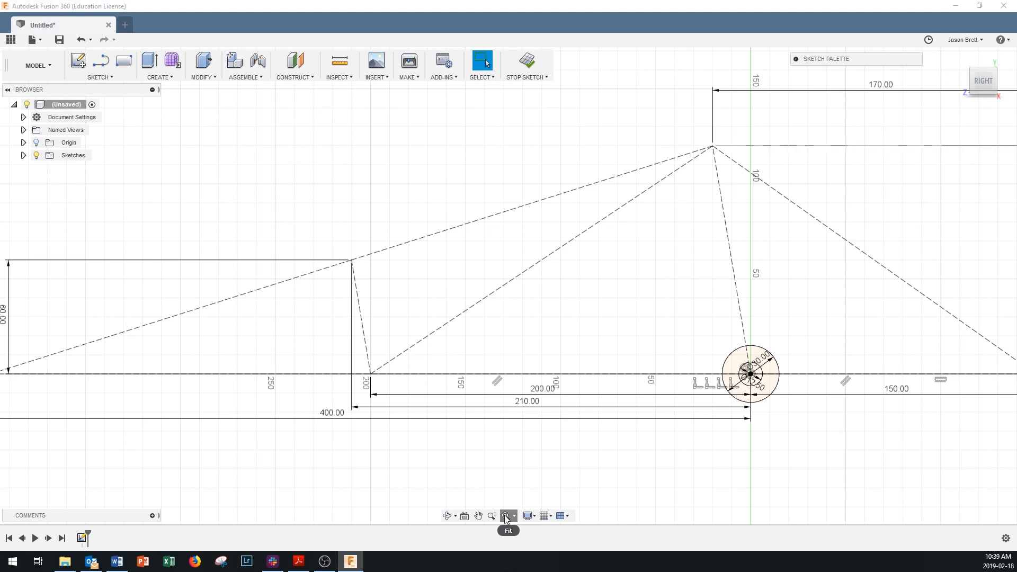
{"action": "scroll", "coordinate": [1003, 427], "scroll_direction": "up", "scroll_amount": 4}
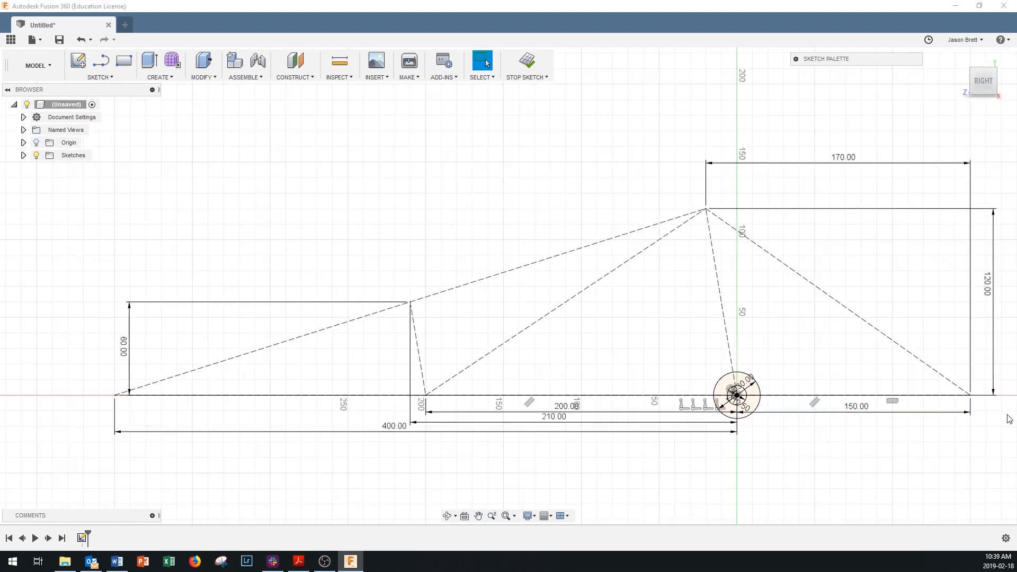
{"action": "scroll", "coordinate": [1006, 411], "scroll_direction": "down", "scroll_amount": 1}
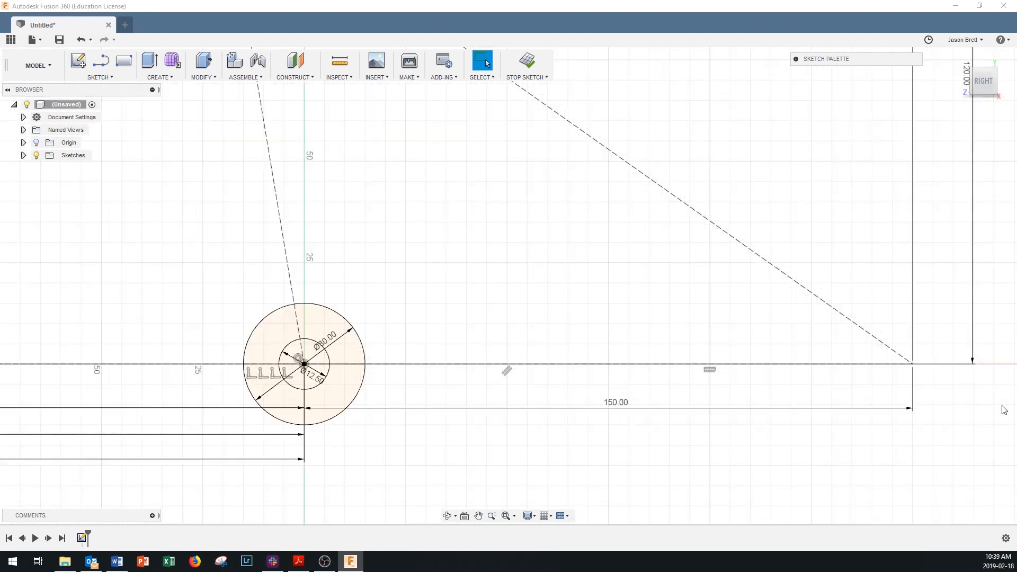
{"action": "right_click", "coordinate": [929, 395]}
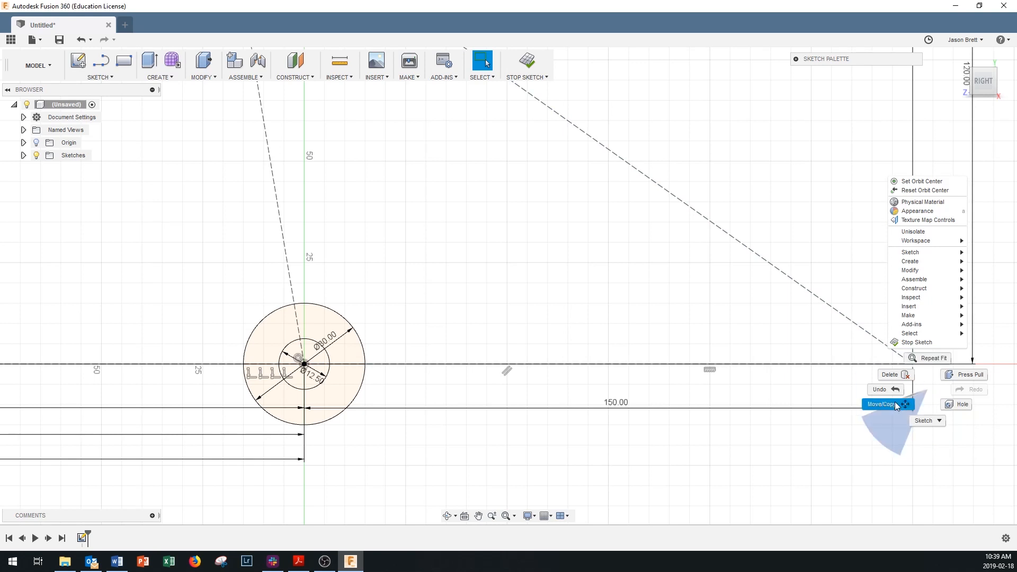
{"action": "left_click", "coordinate": [897, 465]}
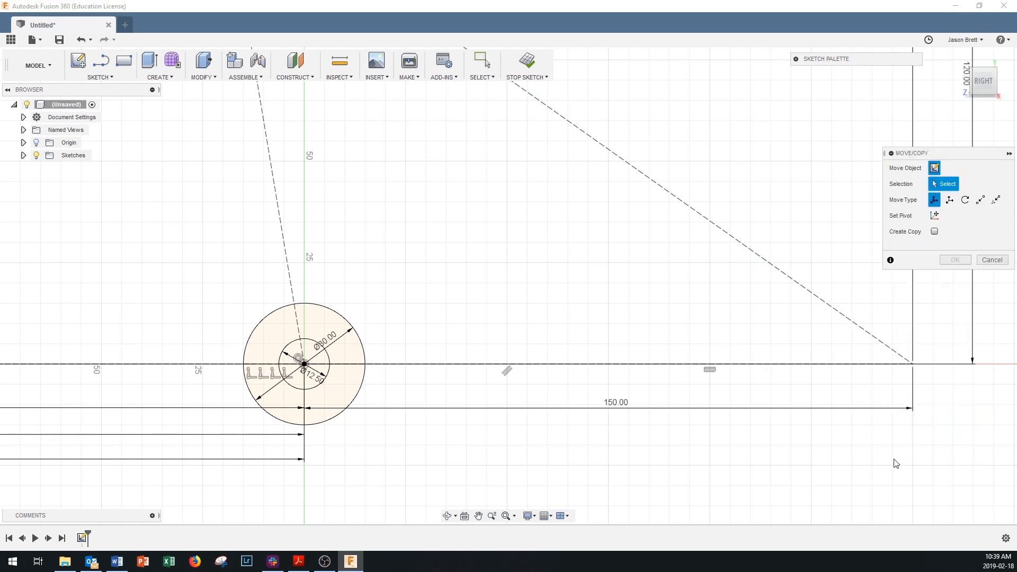
{"action": "left_click", "coordinate": [999, 262]}
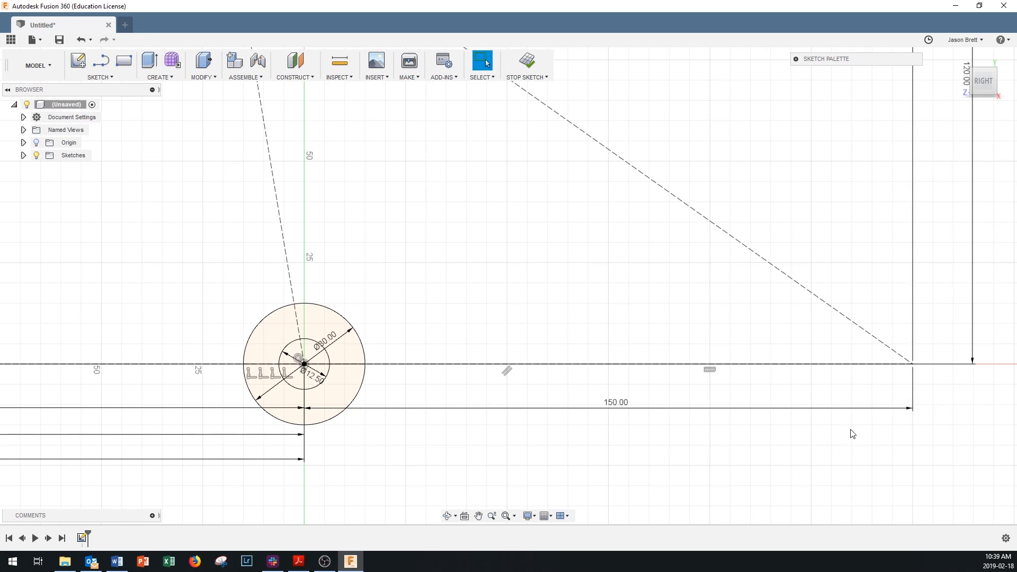
Draw a center diameter circle of 30 mm centred on the truss's right end joint.
{"action": "left_click", "coordinate": [913, 364]}
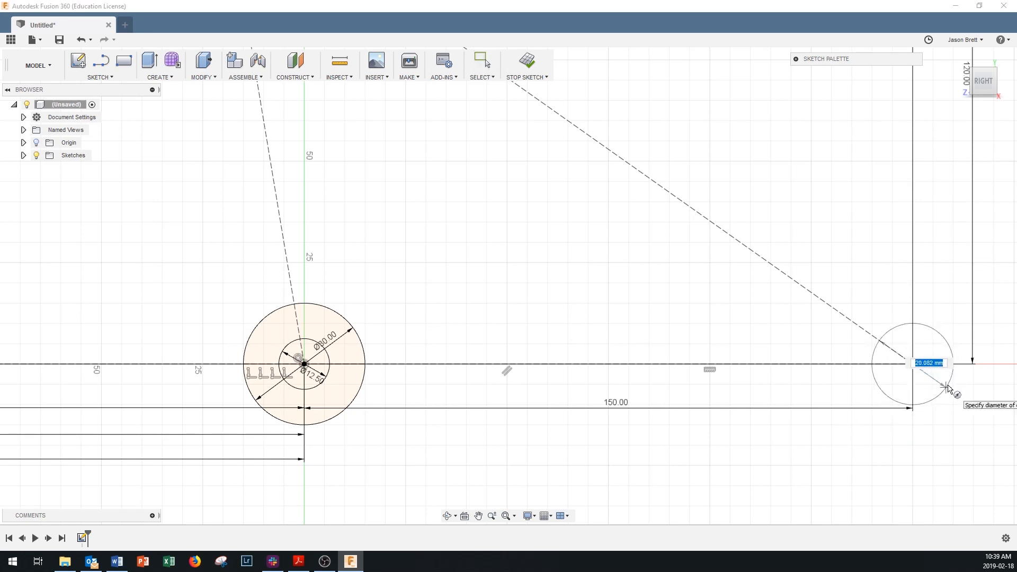
{"action": "type", "text": "30"}
{"action": "key", "text": "Tab"}
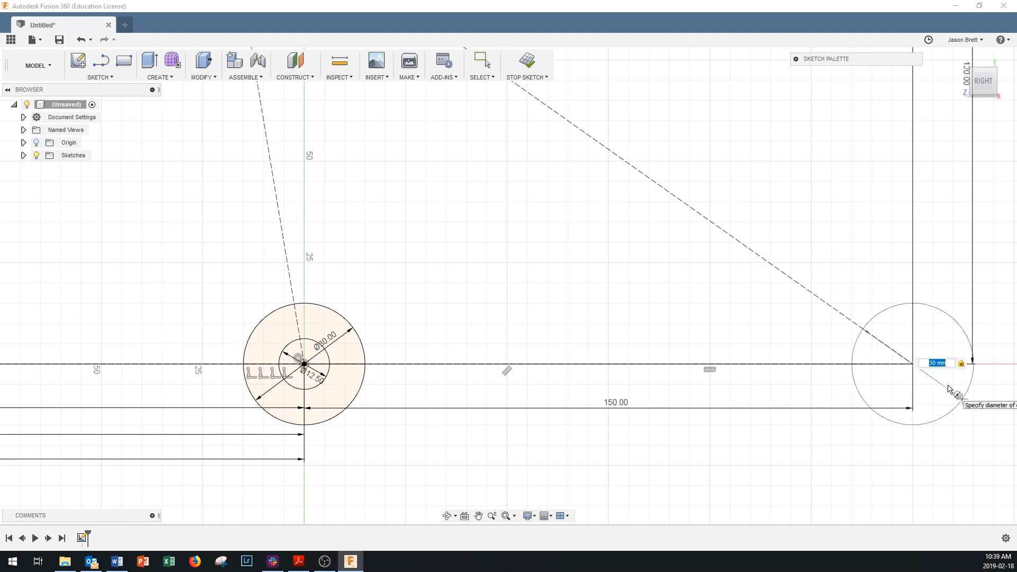
{"action": "key", "text": "Return"}
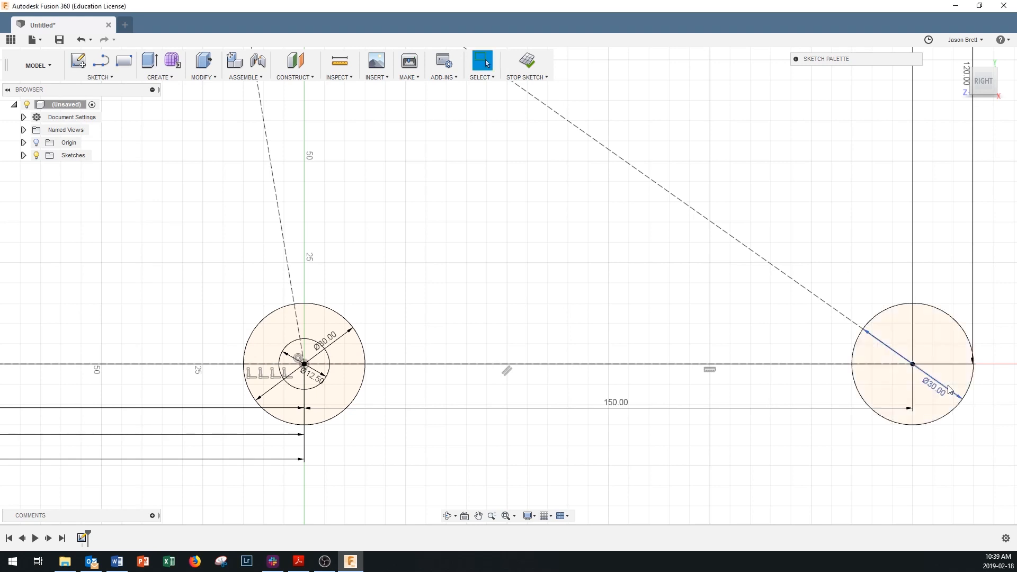
Add a concentric 12.5 mm circle inside the 30 mm circle at the right end joint.
{"action": "right_click", "coordinate": [913, 354]}
{"action": "left_click", "coordinate": [923, 320]}
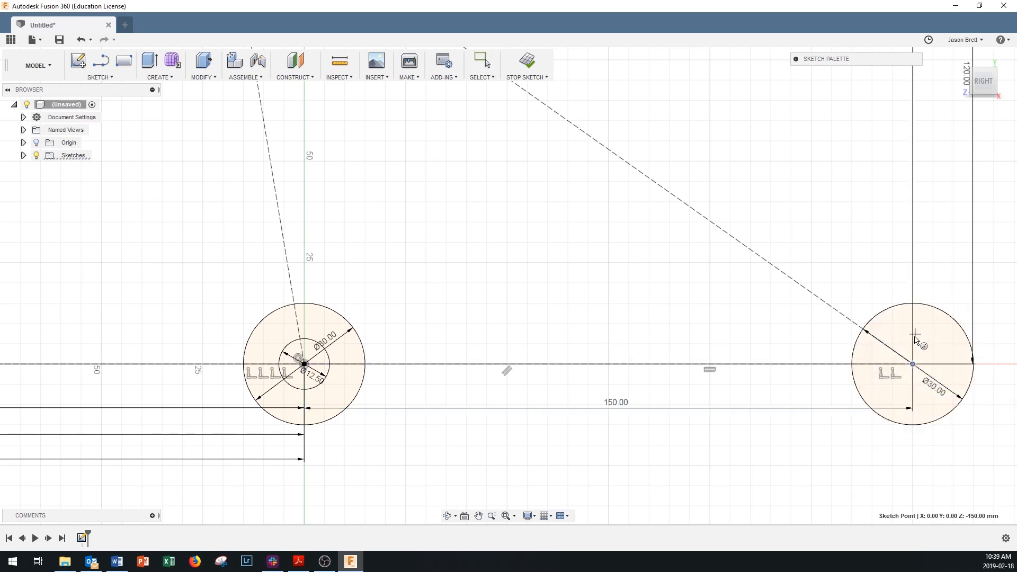
{"action": "left_click", "coordinate": [912, 364]}
{"action": "type", "text": "12.5"}
{"action": "key", "text": "Tab"}
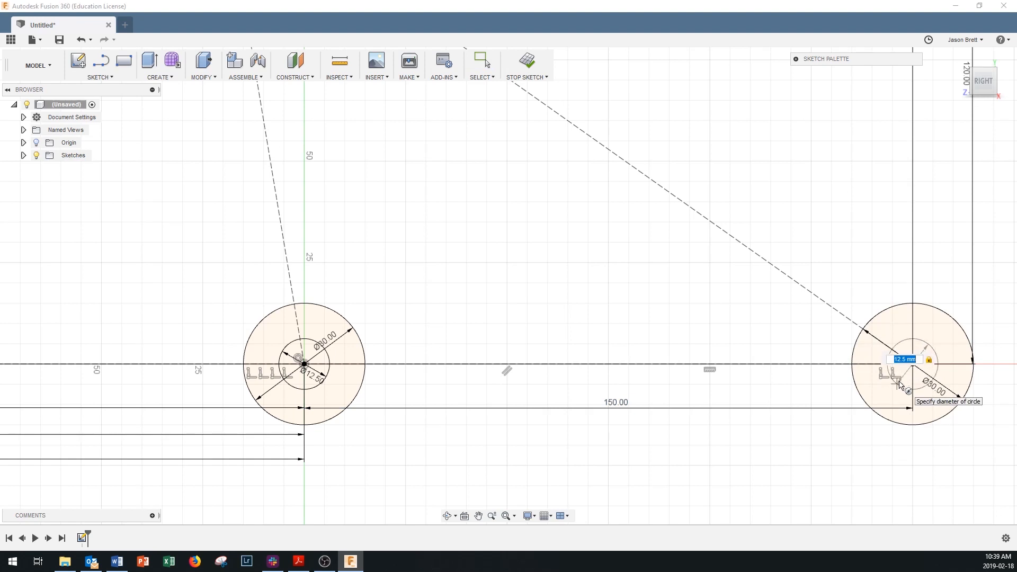
{"action": "key", "text": "Return"}
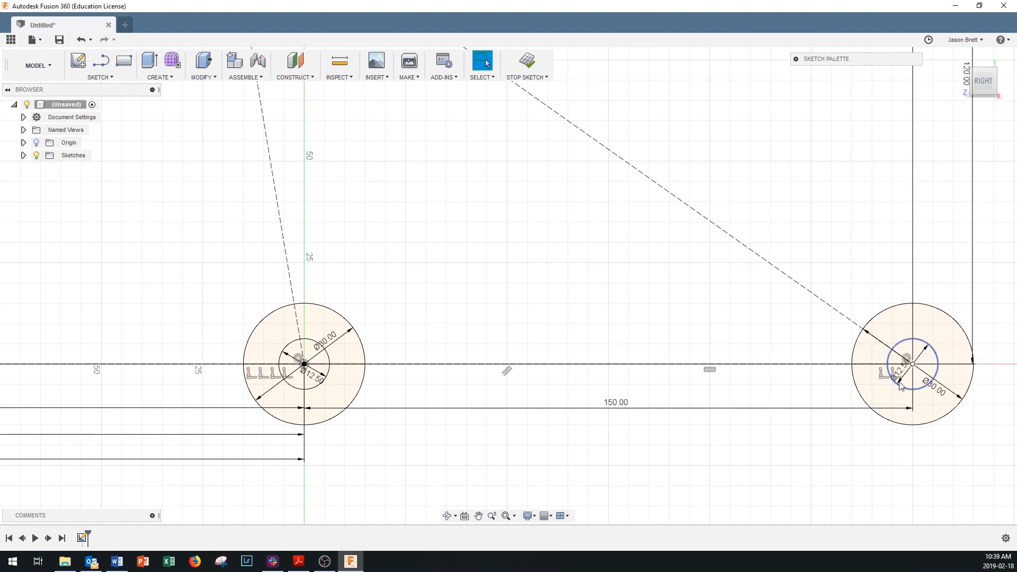
Draw a center diameter circle of 30 mm centred on the truss's left end joint.
{"action": "scroll", "coordinate": [715, 477], "scroll_direction": "down", "scroll_amount": 5}
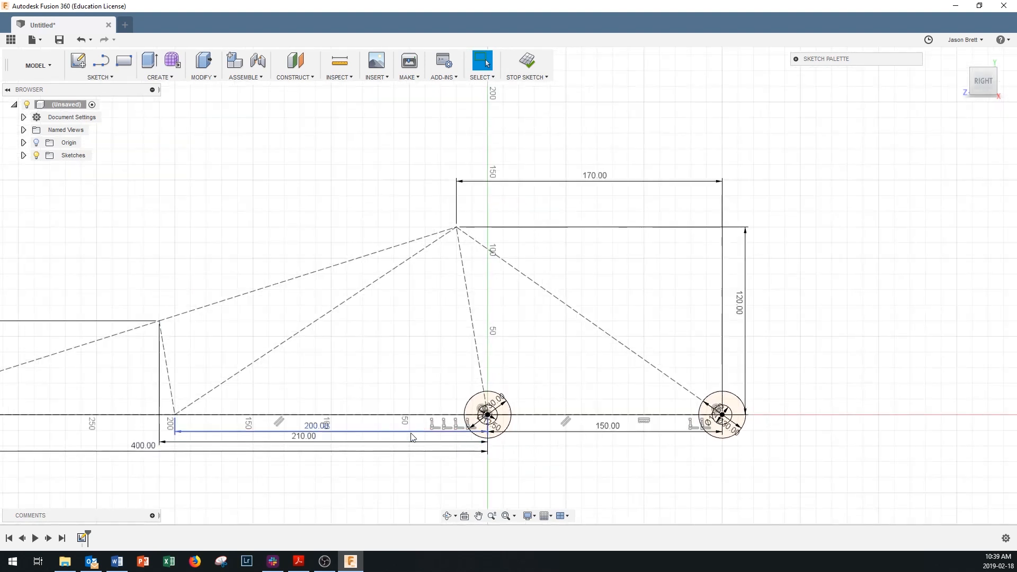
{"action": "left_click", "coordinate": [479, 515]}
{"action": "mouse_move", "coordinate": [434, 469]}
{"action": "left_mouse_down"}
{"action": "mouse_move", "coordinate": [790, 411]}
{"action": "mouse_move", "coordinate": [820, 424]}
{"action": "mouse_move", "coordinate": [796, 431]}
{"action": "left_mouse_up"}
{"action": "scroll", "coordinate": [225, 381], "scroll_direction": "up", "scroll_amount": 5}
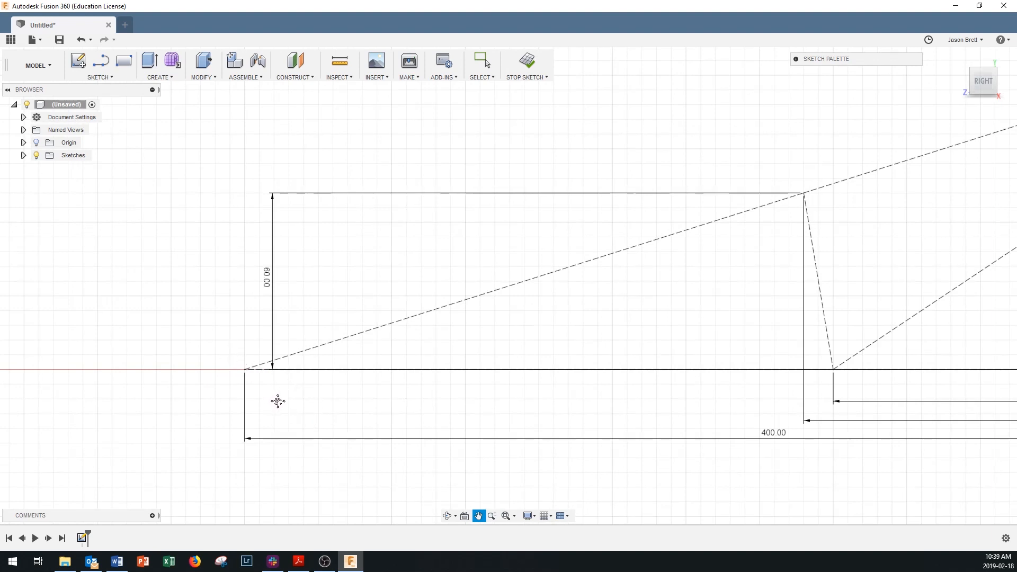
{"action": "key", "text": "Escape"}
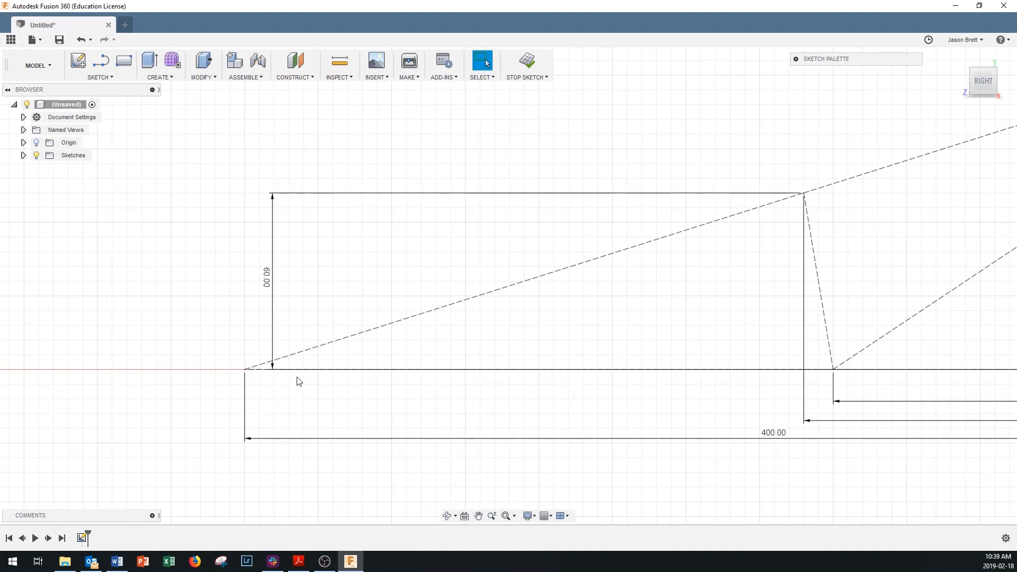
{"action": "key", "text": "c"}
{"action": "left_click", "coordinate": [245, 369]}
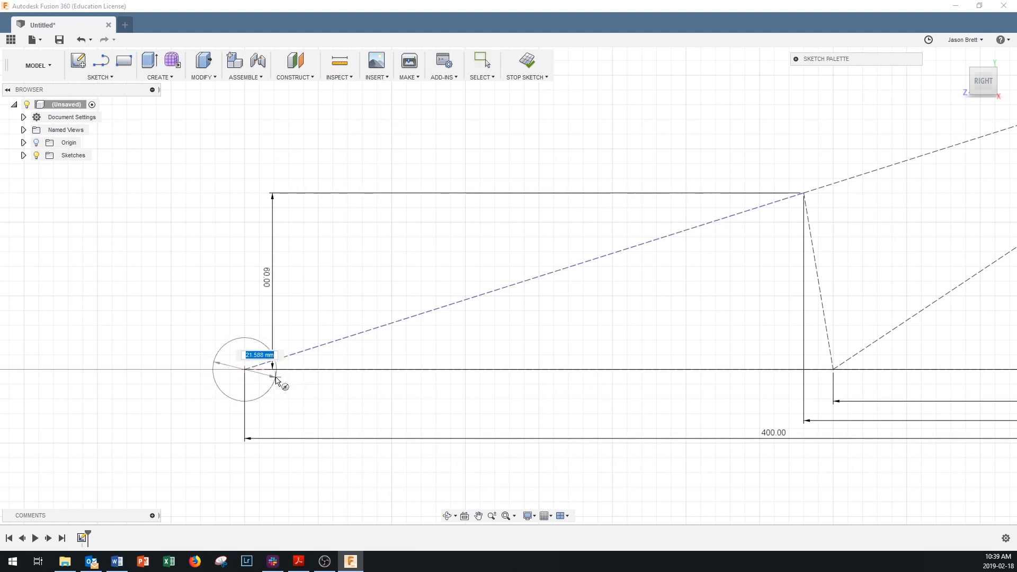
{"action": "type", "text": "30"}
{"action": "key", "text": "Tab"}
{"action": "key", "text": "Return"}
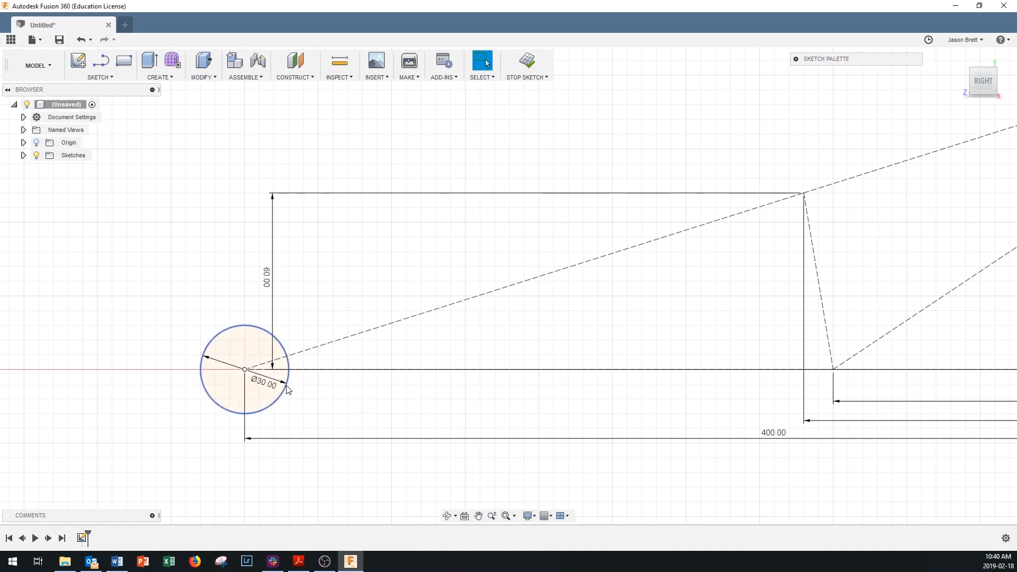
Add a concentric 12.5 mm circle inside the 30 mm circle at the left end joint.
{"action": "key", "text": "c"}
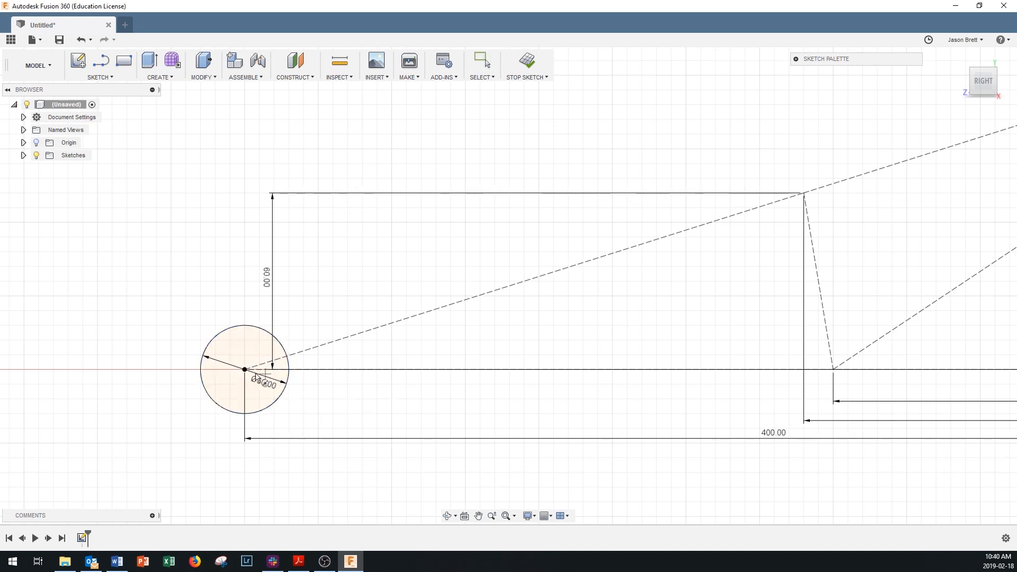
{"action": "left_click", "coordinate": [244, 370]}
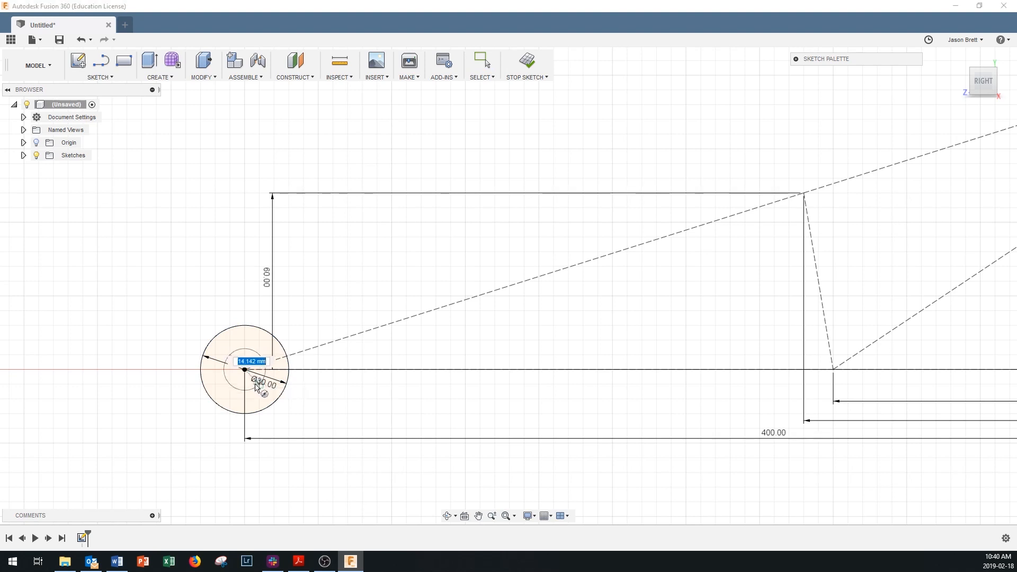
{"action": "type", "text": "12.5"}
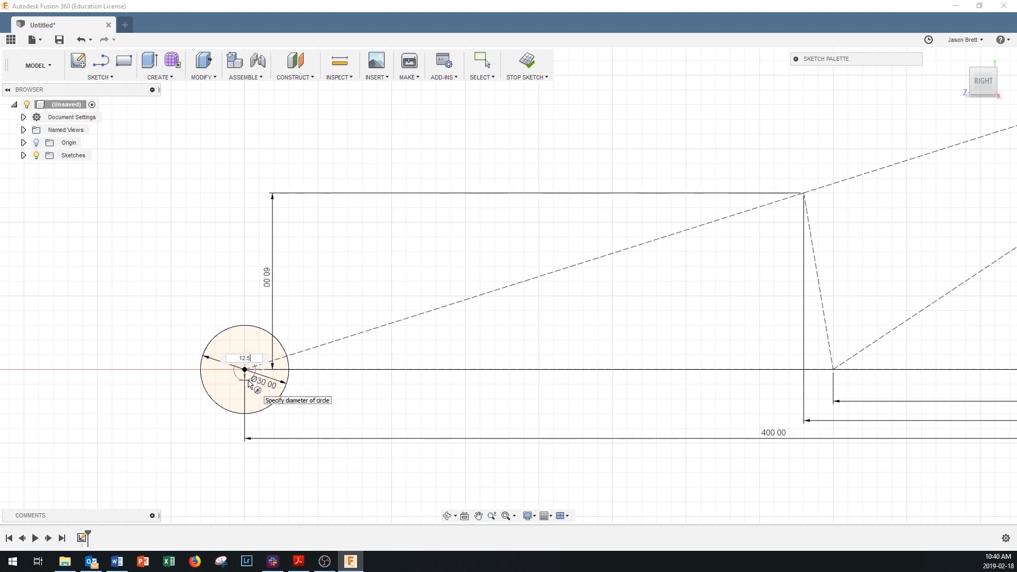
{"action": "key", "text": "Tab"}
{"action": "key", "text": "Return"}
{"action": "key", "text": "Escape"}
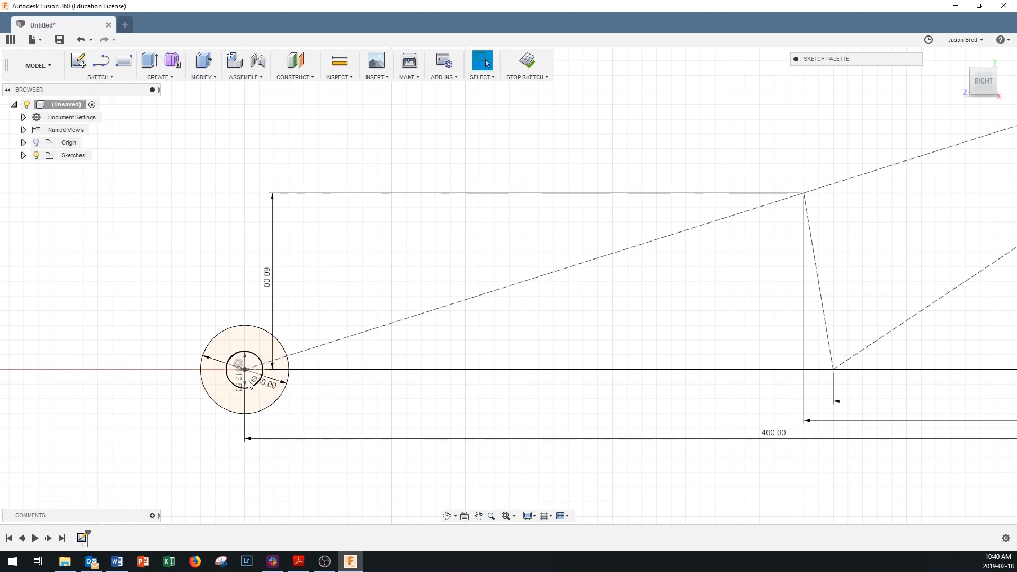
Draw a 20 mm circle centred on the intermediate joint of the sloping top chord, 60 mm above the base line.
{"action": "scroll", "coordinate": [503, 409], "scroll_direction": "down", "scroll_amount": 3}
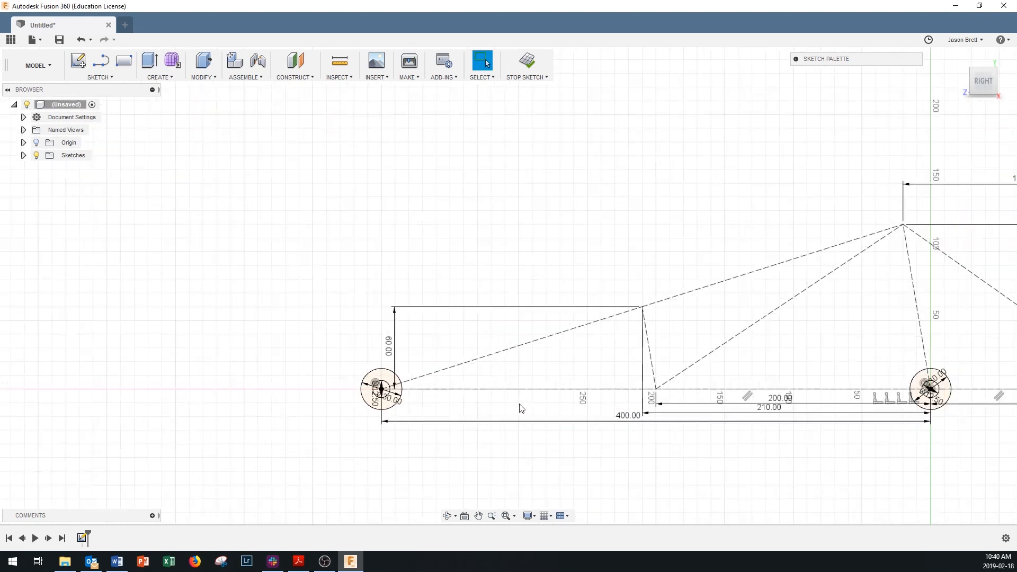
{"action": "scroll", "coordinate": [823, 403], "scroll_direction": "down", "scroll_amount": 3}
{"action": "scroll", "coordinate": [874, 436], "scroll_direction": "up", "scroll_amount": 1}
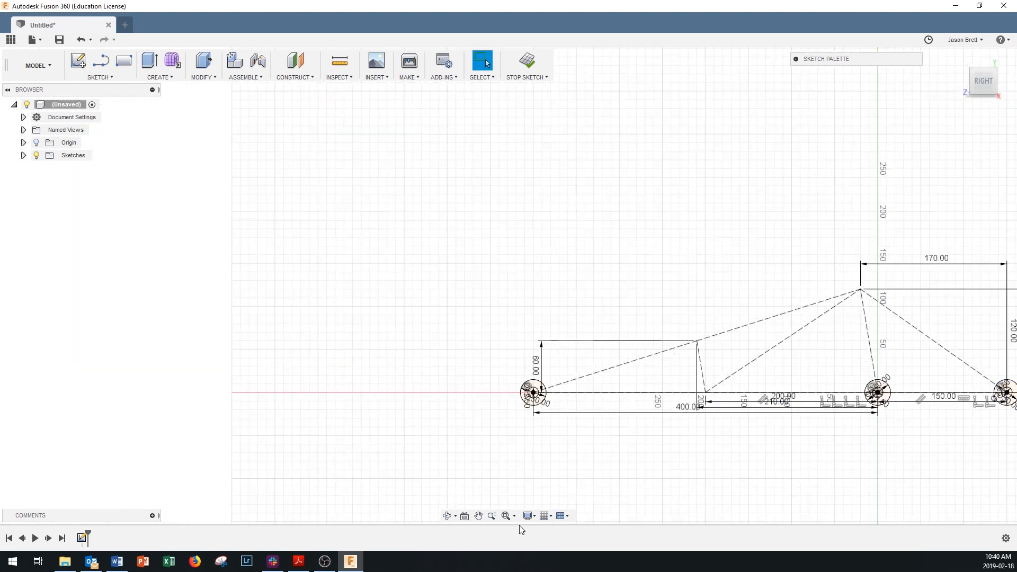
{"action": "left_click", "coordinate": [506, 516]}
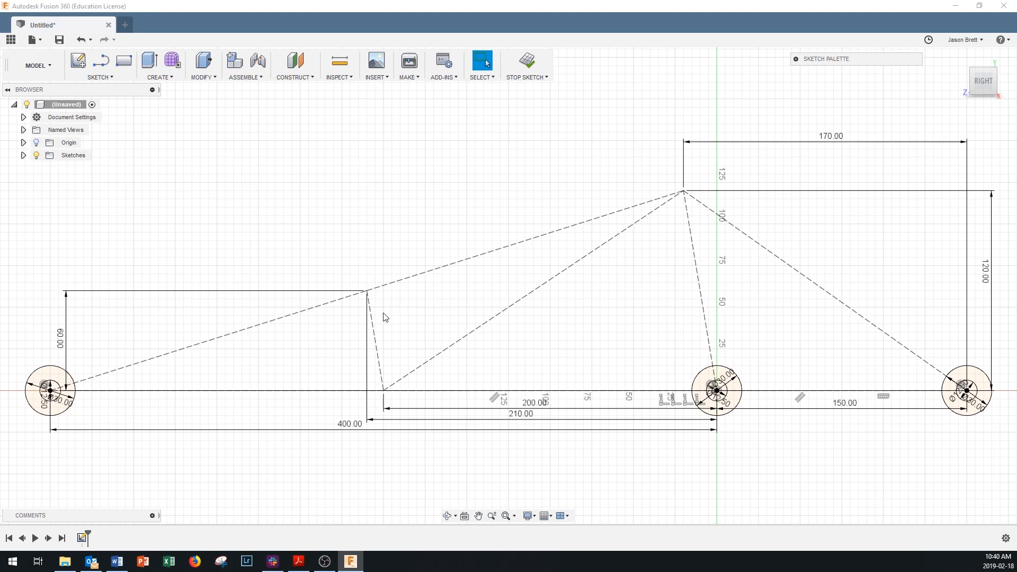
{"action": "key", "text": "d"}
{"action": "left_click", "coordinate": [368, 291]}
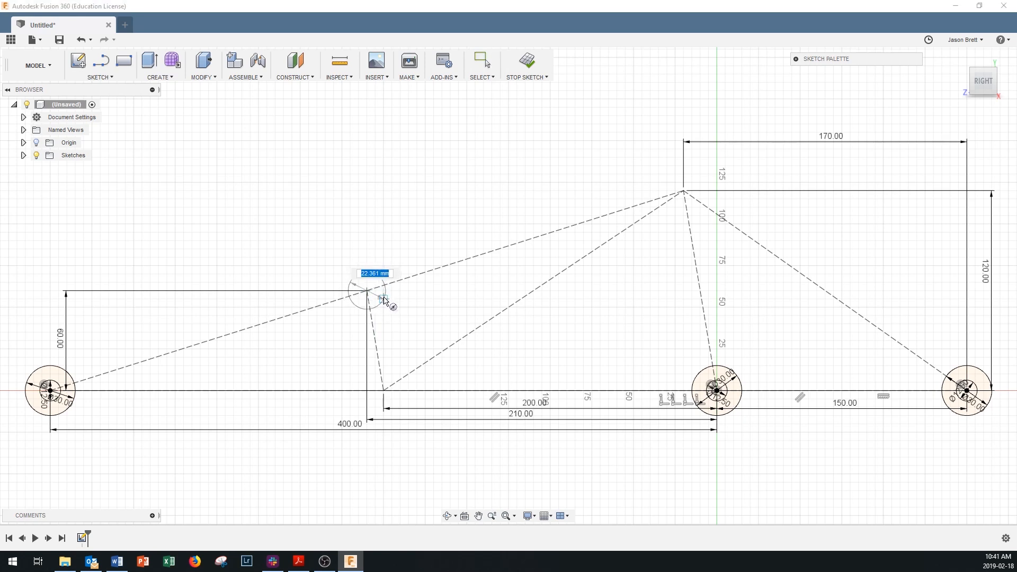
{"action": "type", "text": "20"}
{"action": "key", "text": "Tab"}
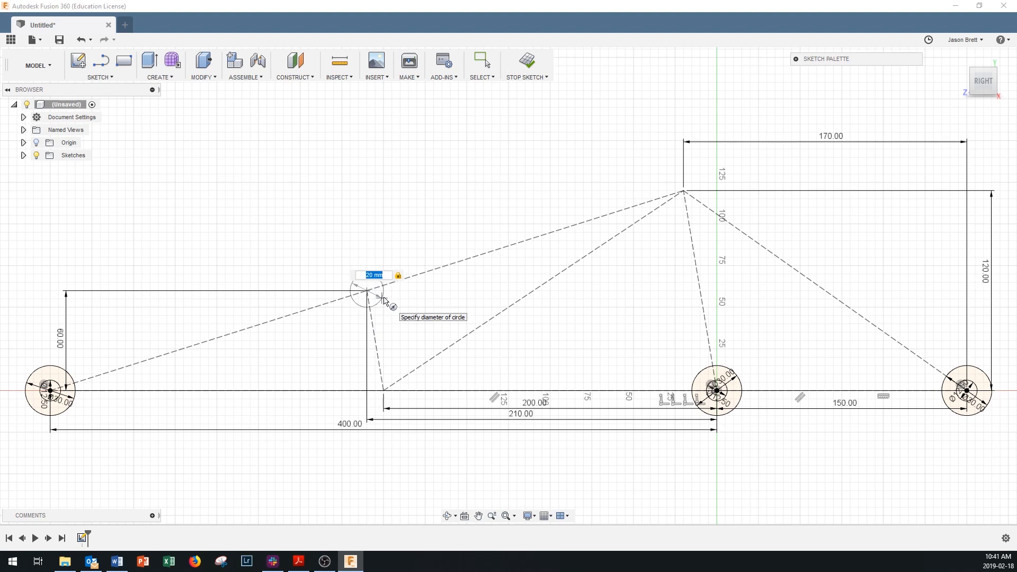
{"action": "key", "text": "Return"}
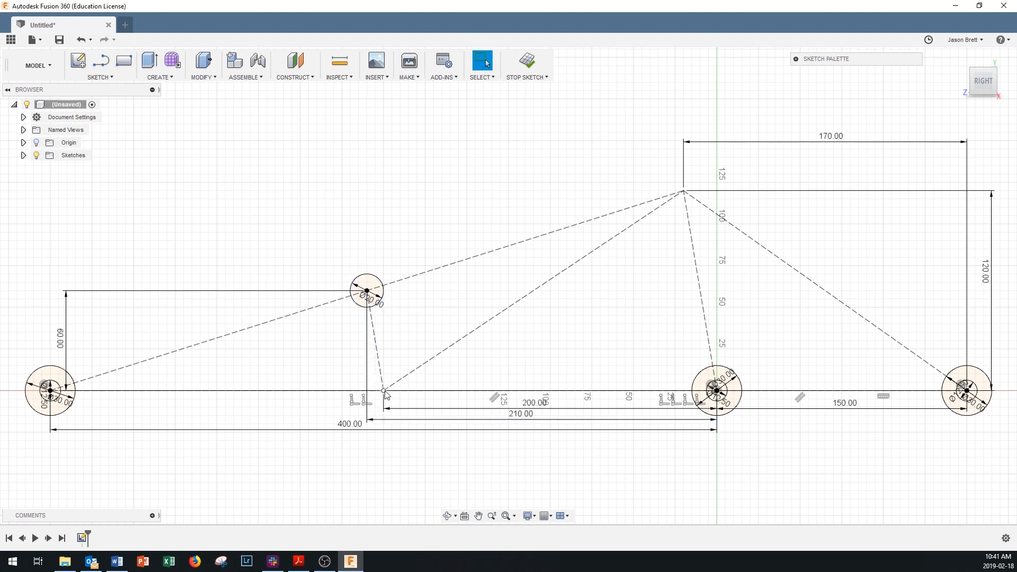
Draw a 20 mm circle centred on the base line joint 200 mm from the origin.
{"action": "key", "text": "c"}
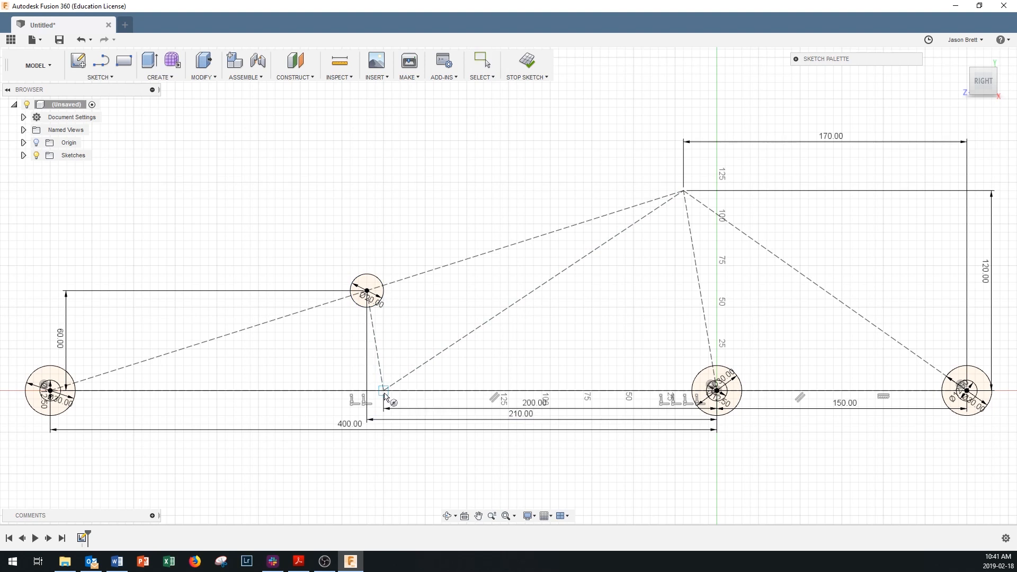
{"action": "left_click", "coordinate": [384, 391]}
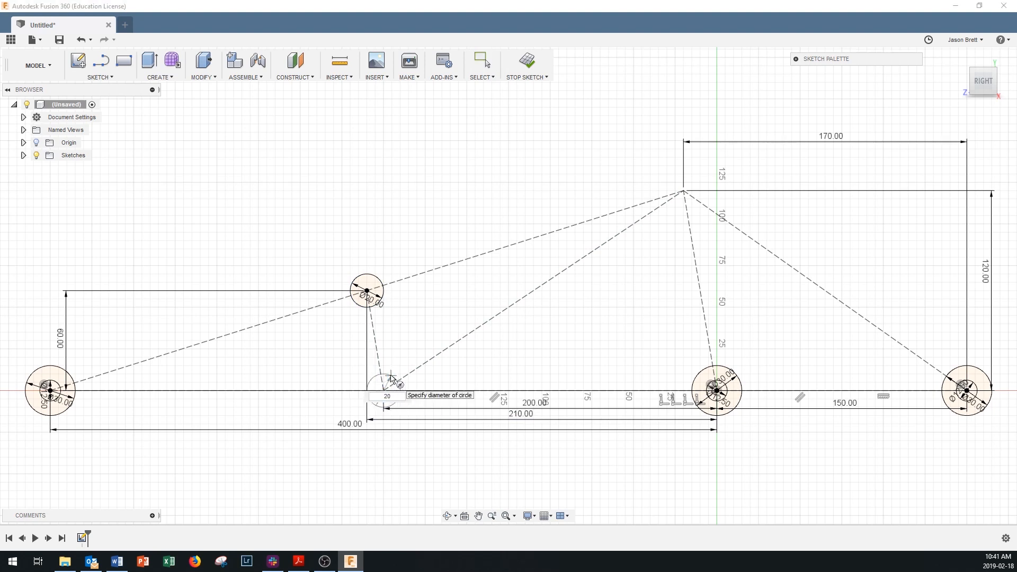
{"action": "key", "text": "Return"}
{"action": "key", "text": "Escape"}
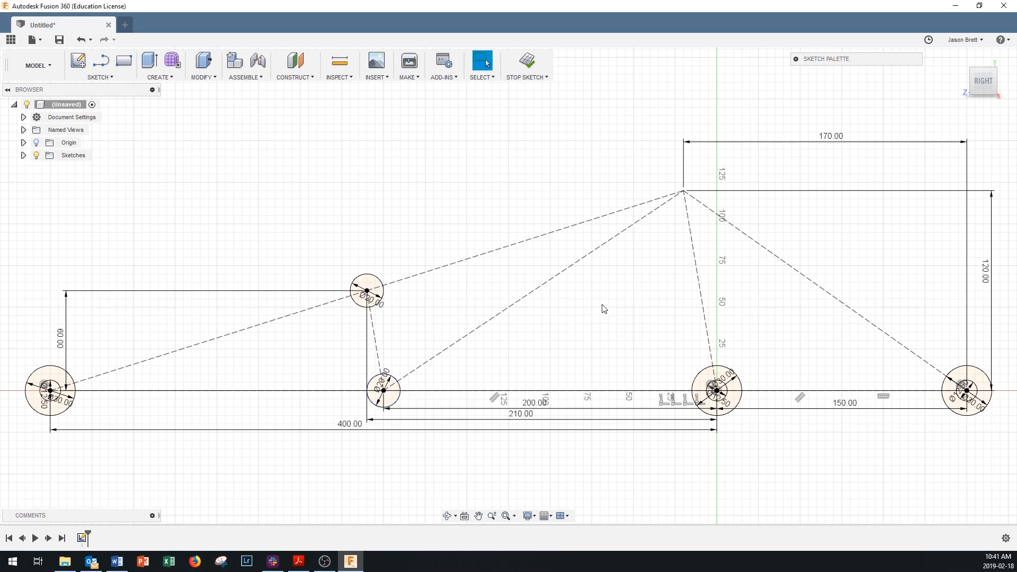
Draw a 20 mm circle centred on the truss's apex joint, 120 mm above the base line.
{"action": "left_click", "coordinate": [683, 190]}
{"action": "type", "text": "20"}
{"action": "key", "text": "Tab"}
{"action": "key", "text": "Return"}
{"action": "key", "text": "Escape"}
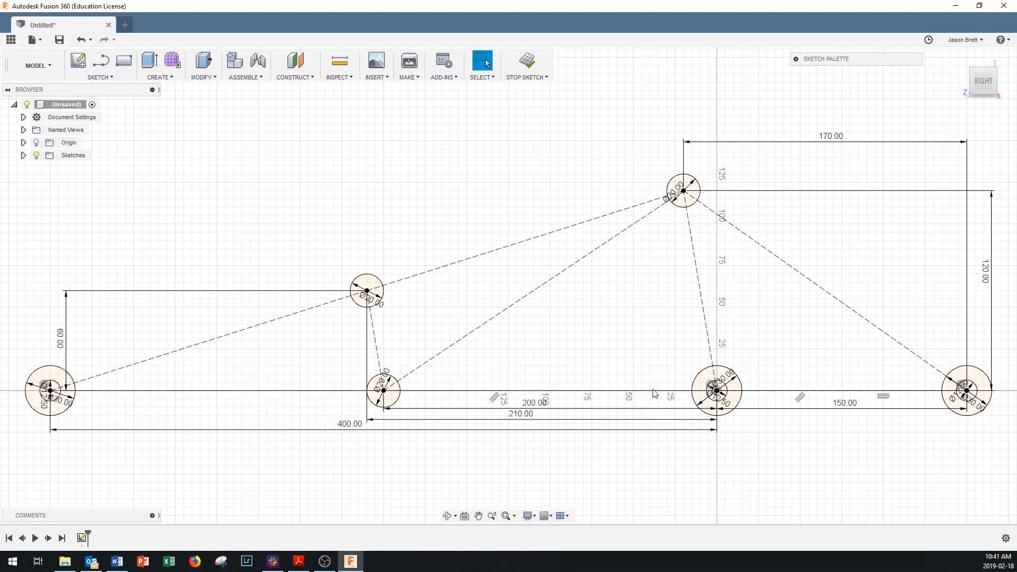
Set the height of the top chord's intermediate joint above the base line to 70 mm.
{"action": "double_click", "coordinate": [61, 342]}
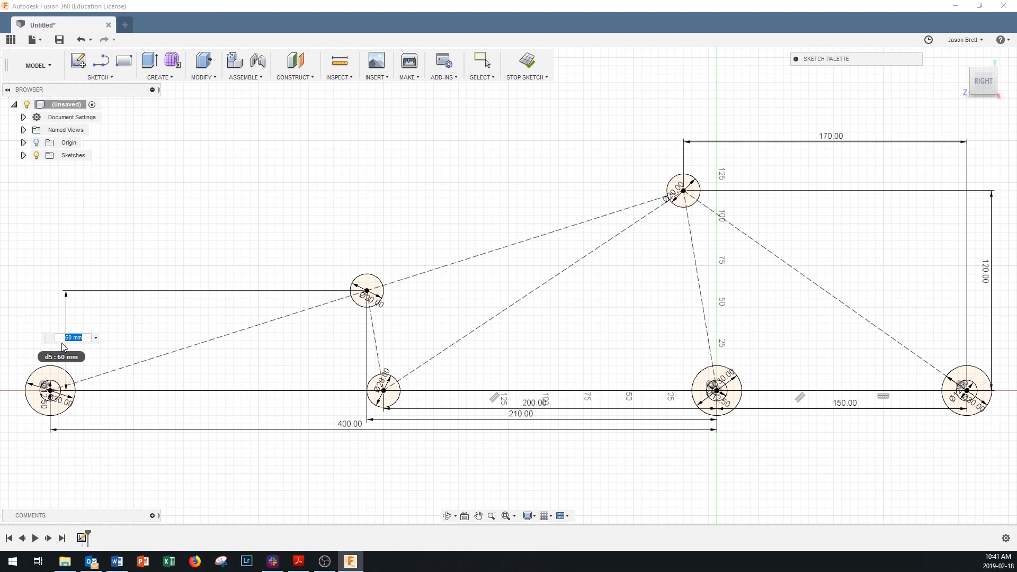
{"action": "type", "text": "70"}
{"action": "key", "text": "Return"}
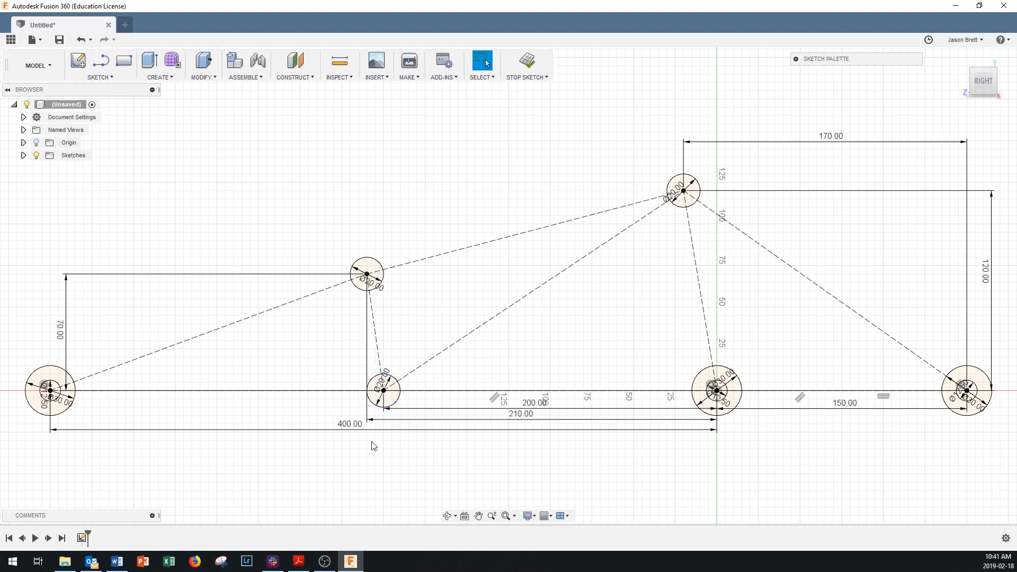
Set the horizontal distance from the origin to the top chord's intermediate joint to 220 mm.
{"action": "double_click", "coordinate": [524, 419]}
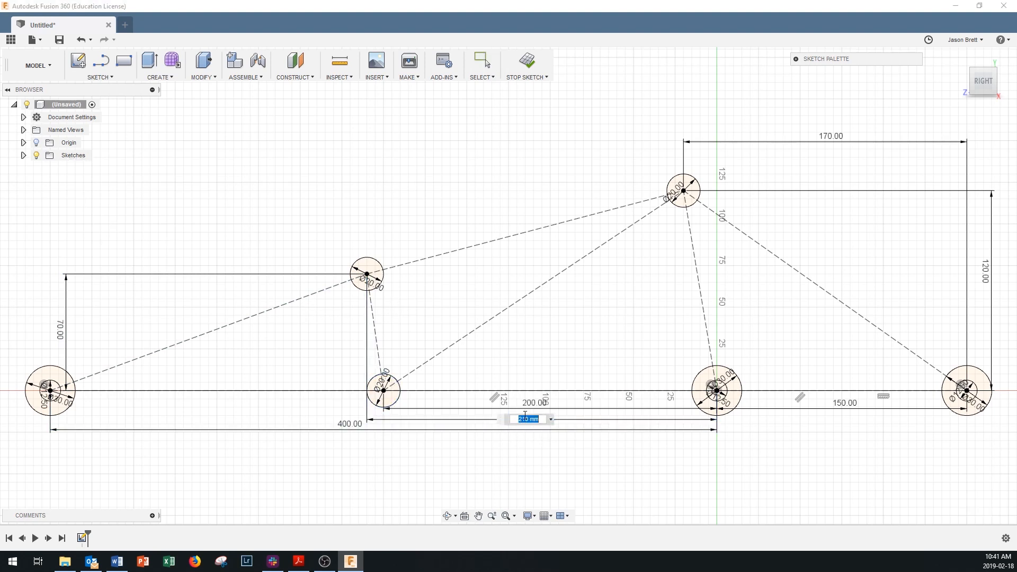
{"action": "type", "text": "220"}
{"action": "key", "text": "Return"}
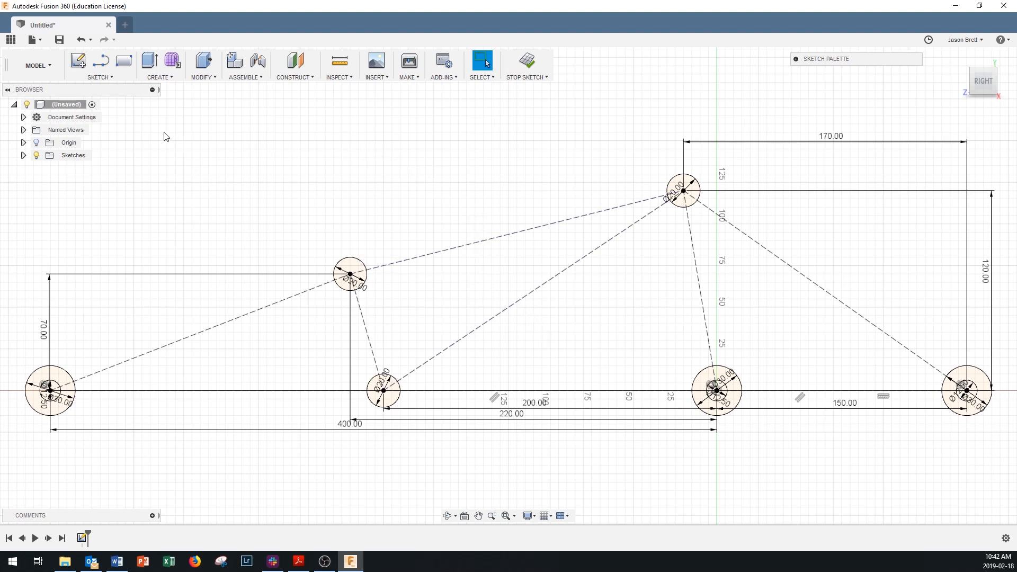
{"action": "left_click", "coordinate": [105, 79]}
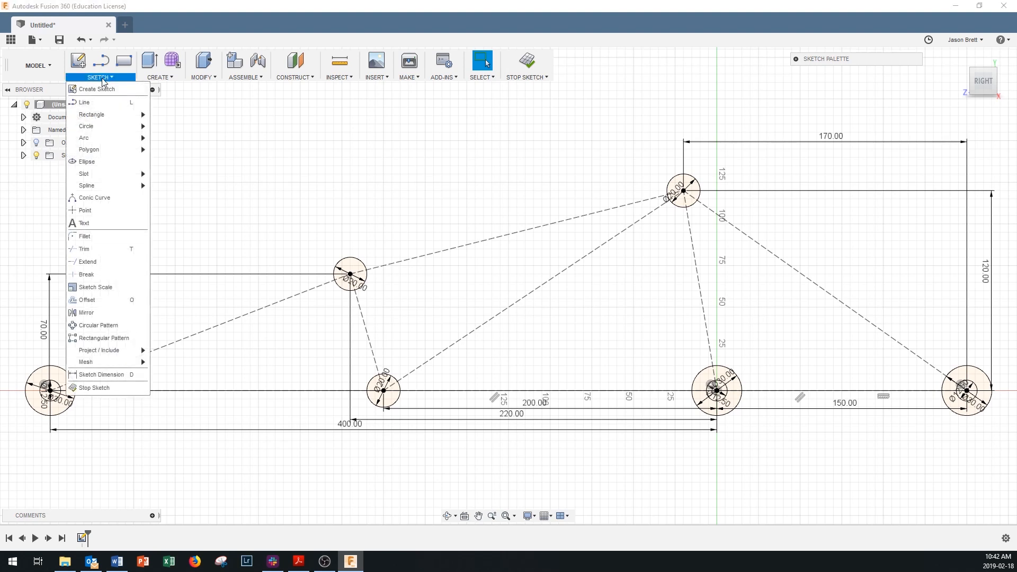
{"action": "left_click", "coordinate": [99, 305]}
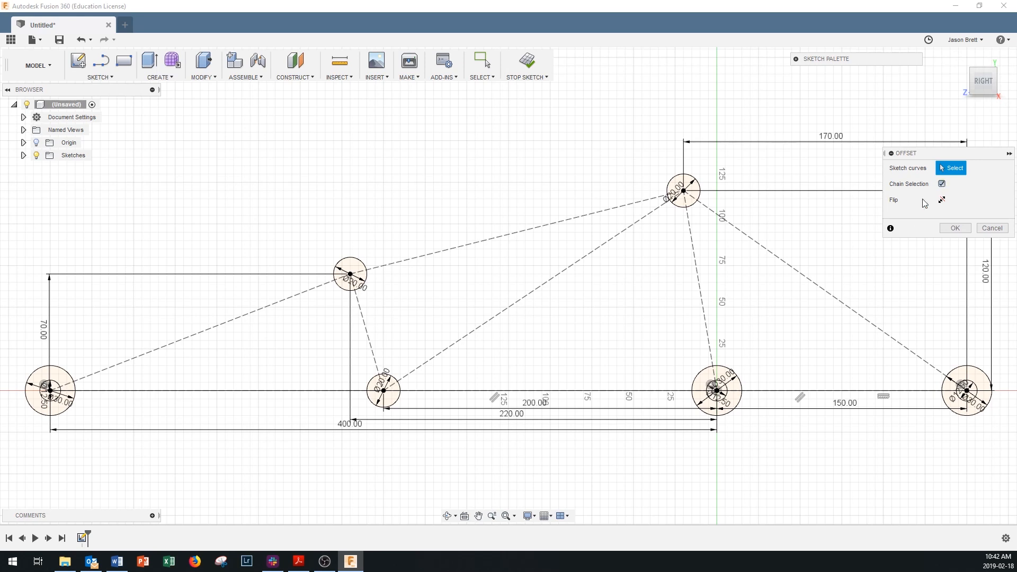
{"action": "left_click", "coordinate": [570, 222]}
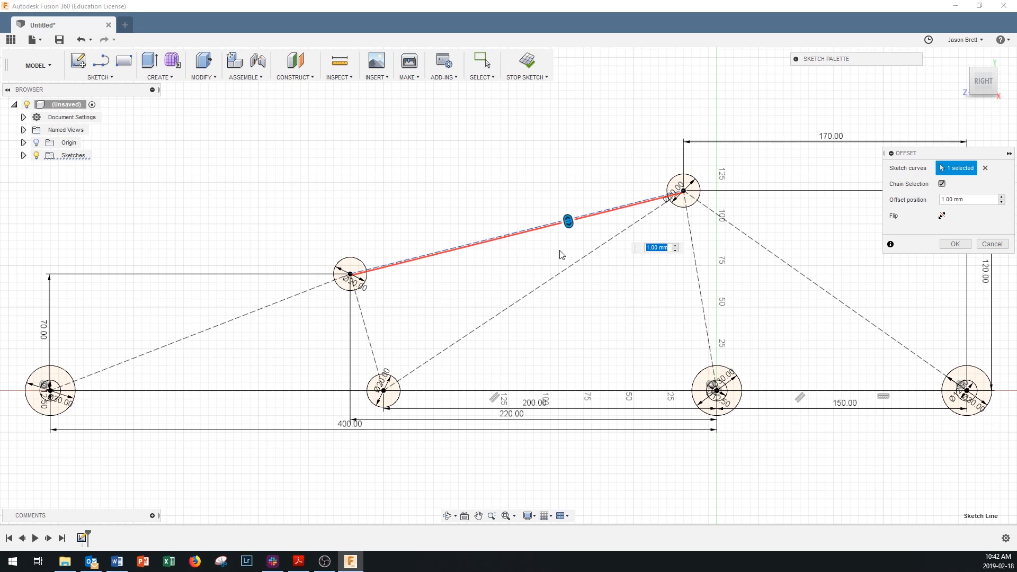
{"action": "left_click", "coordinate": [992, 243]}
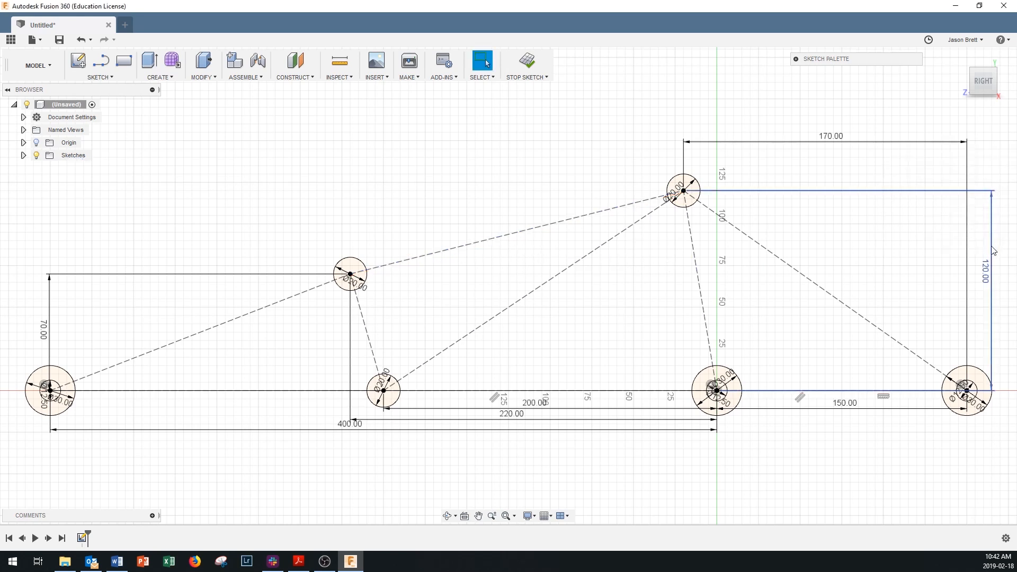
Offset the construction line between the intermediate joint and the apex by 1 mm on its lower side, with chain selection off.
{"action": "left_click", "coordinate": [104, 78]}
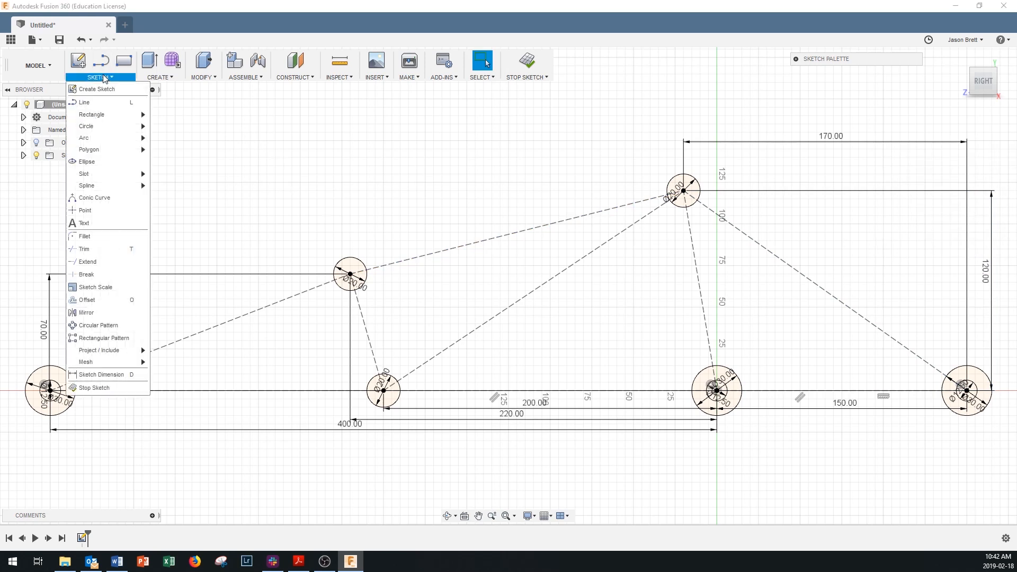
{"action": "left_click", "coordinate": [112, 300]}
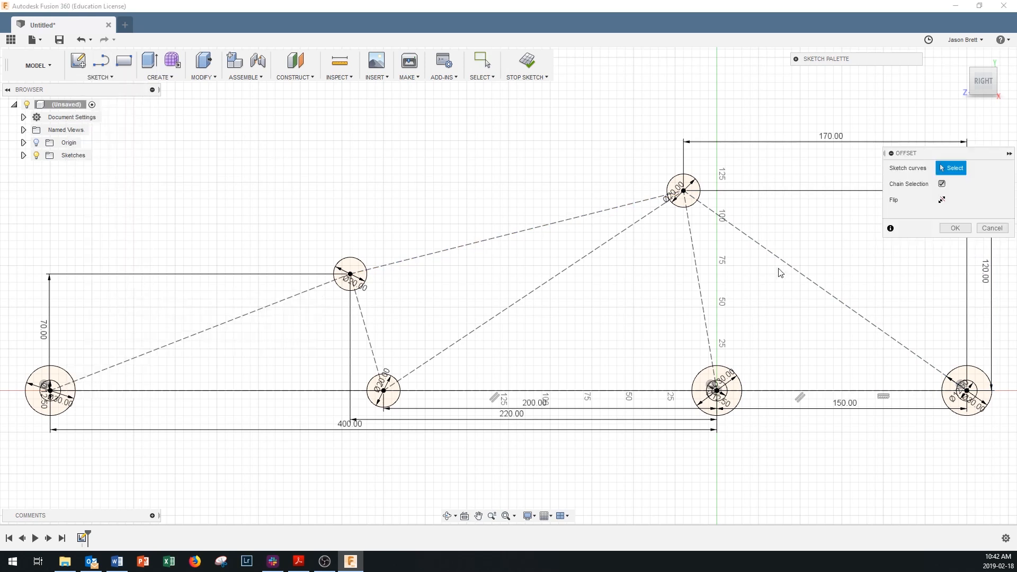
{"action": "left_click", "coordinate": [943, 185]}
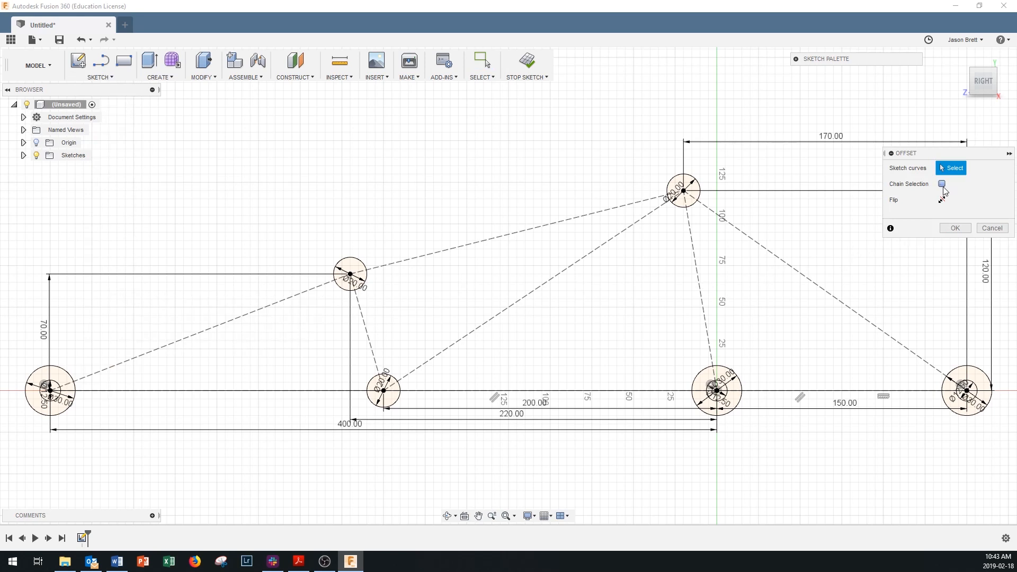
{"action": "left_click", "coordinate": [502, 238]}
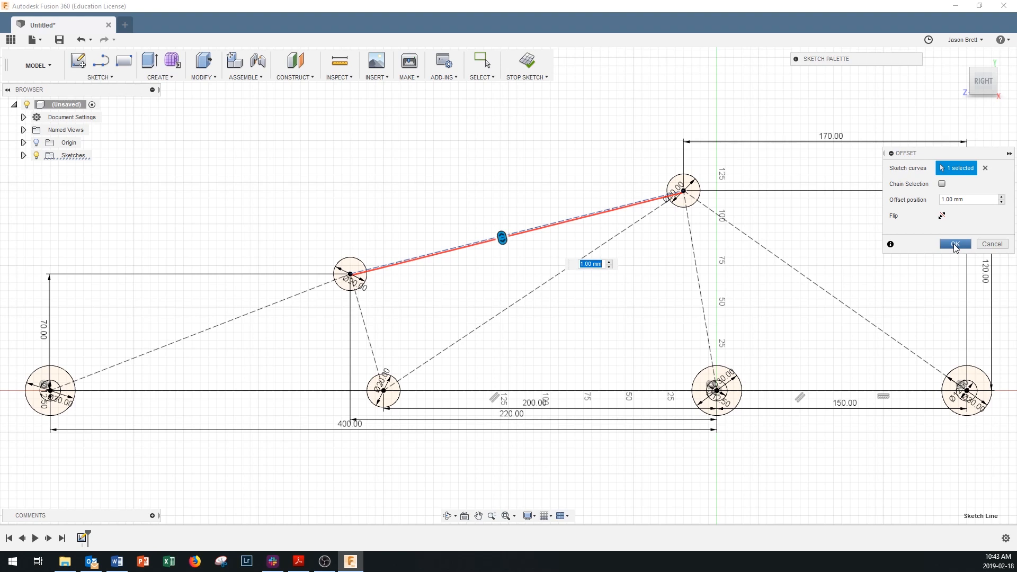
{"action": "left_click", "coordinate": [955, 245]}
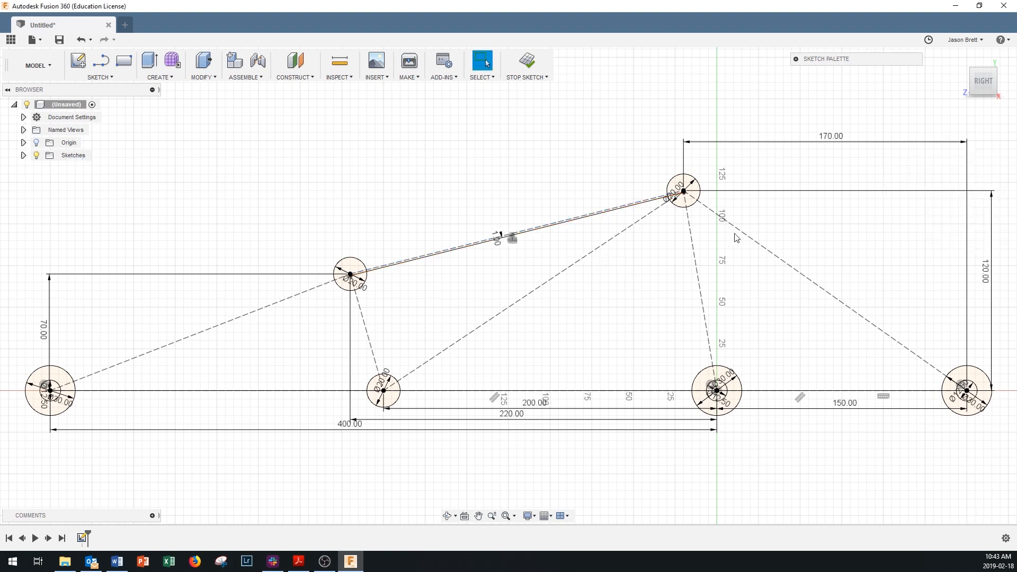
Offset the same construction line between the intermediate joint and the apex by 1 mm on its upper side.
{"action": "scroll", "coordinate": [514, 244], "scroll_direction": "up", "scroll_amount": 5}
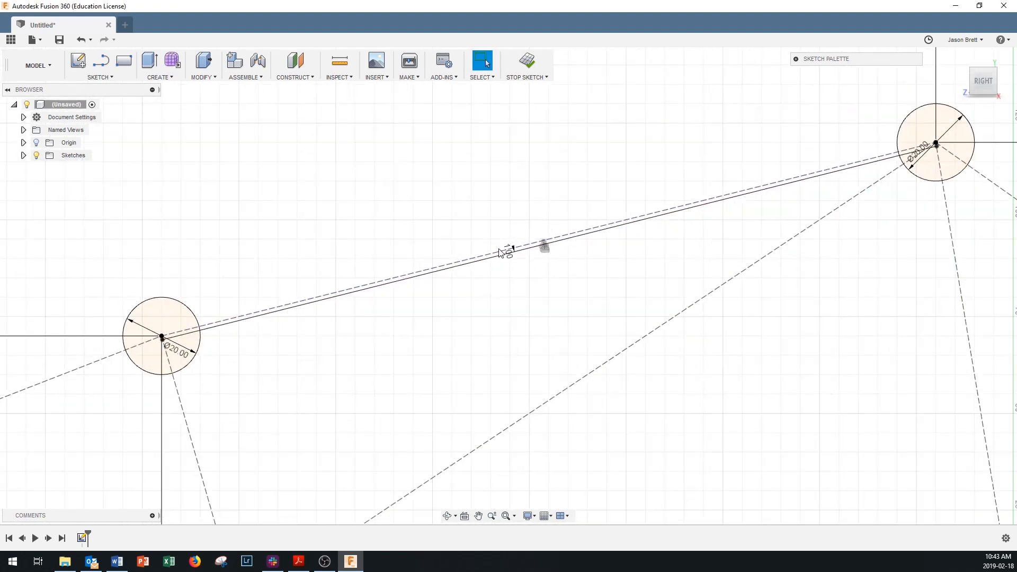
{"action": "left_click", "coordinate": [502, 258]}
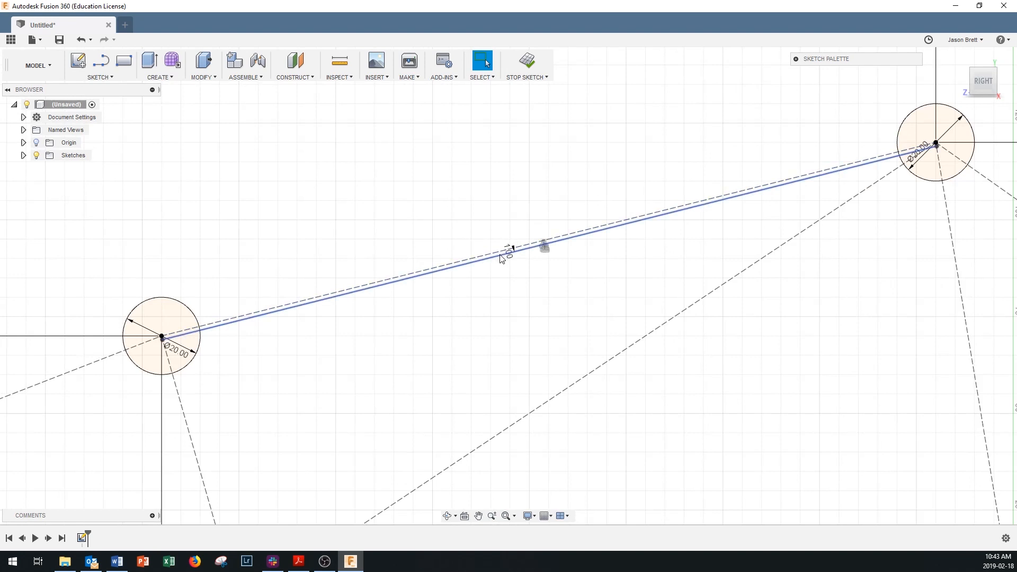
{"action": "right_click", "coordinate": [492, 240]}
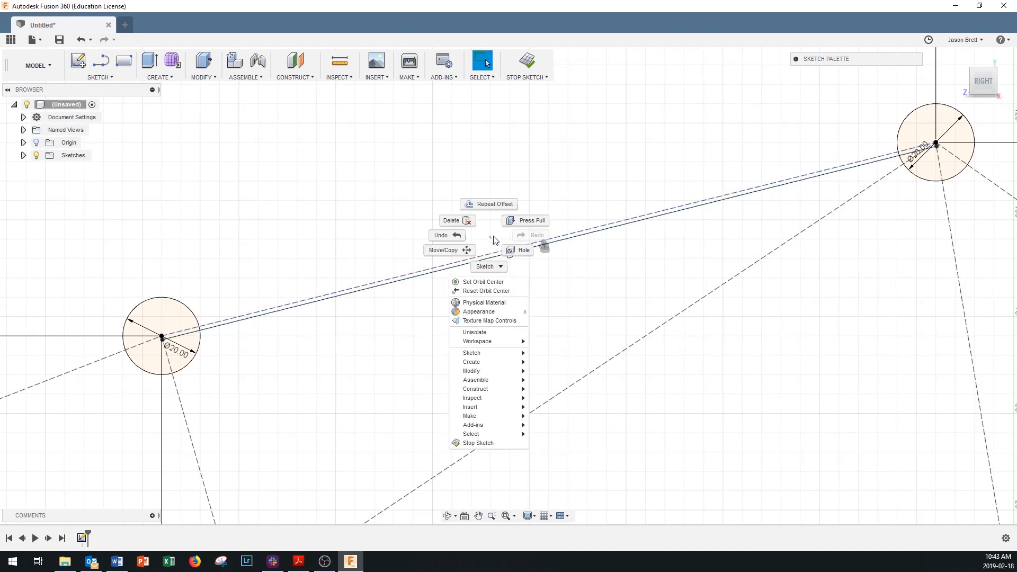
{"action": "left_click", "coordinate": [494, 208]}
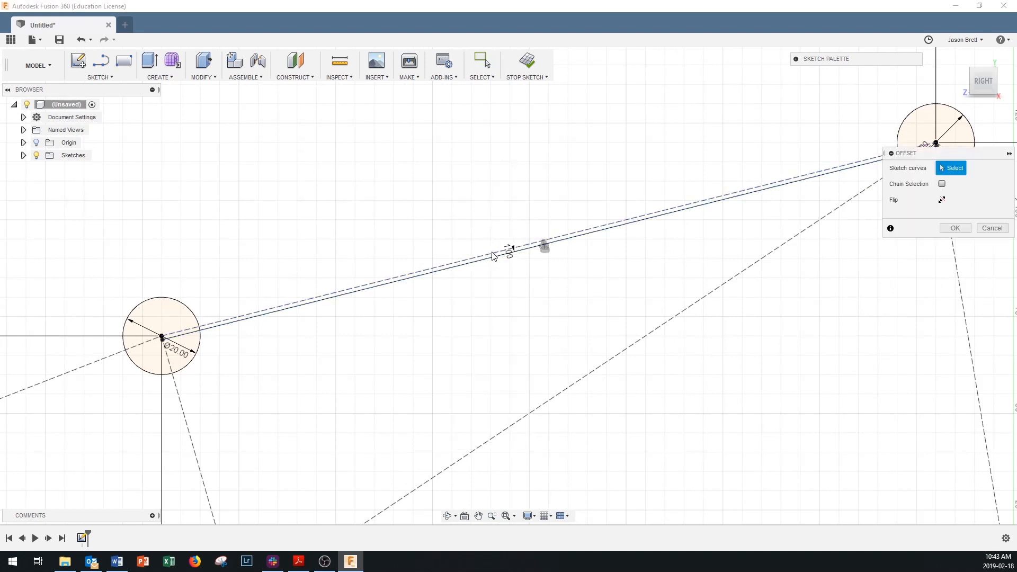
{"action": "left_click", "coordinate": [493, 257]}
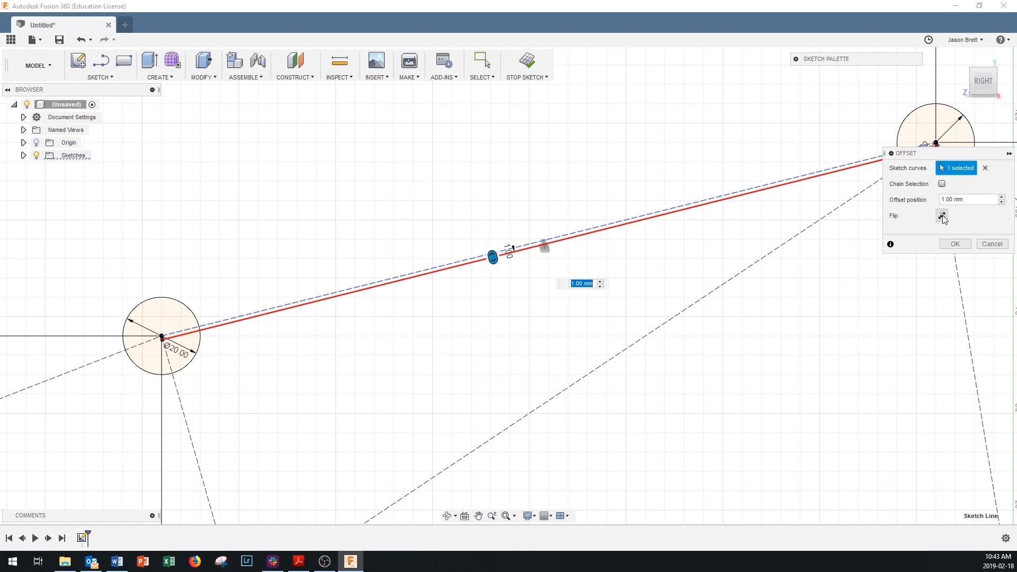
{"action": "left_click", "coordinate": [942, 217]}
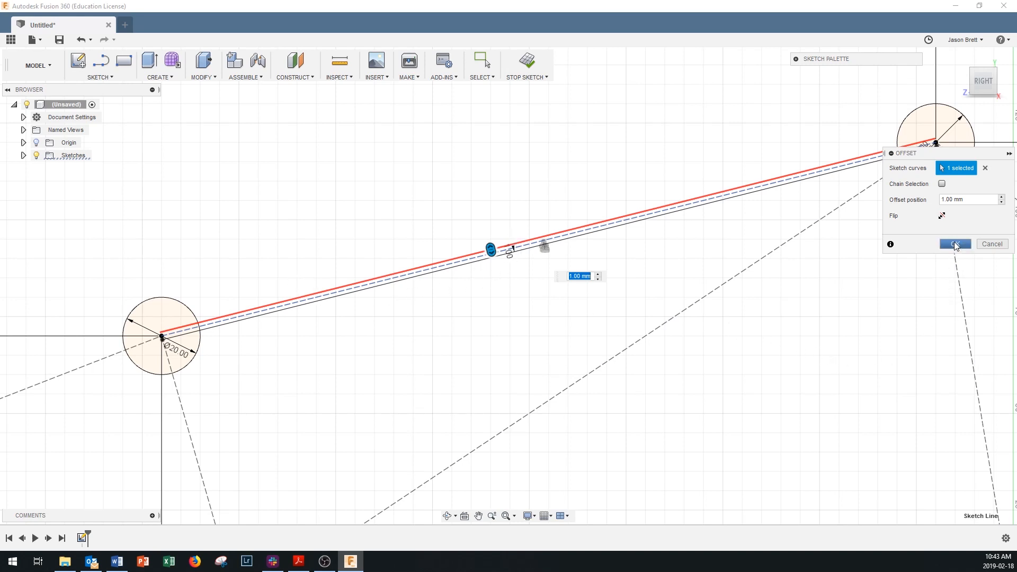
{"action": "left_click", "coordinate": [954, 247]}
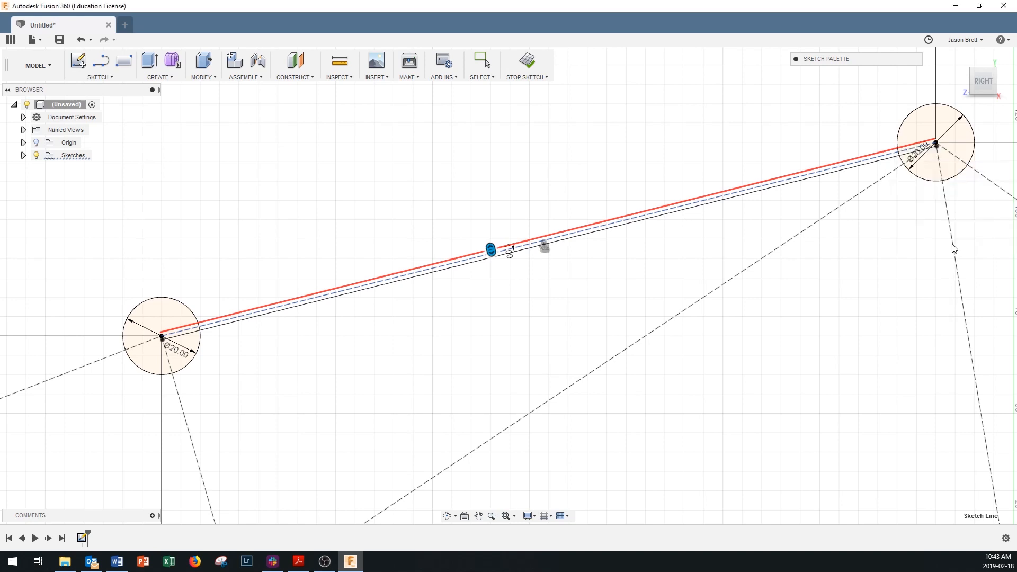
Offset the construction line from the left end joint to the intermediate top joint by 1 mm on its lower side.
{"action": "scroll", "coordinate": [397, 363], "scroll_direction": "up", "scroll_amount": 2}
{"action": "scroll", "coordinate": [315, 401], "scroll_direction": "down", "scroll_amount": 3}
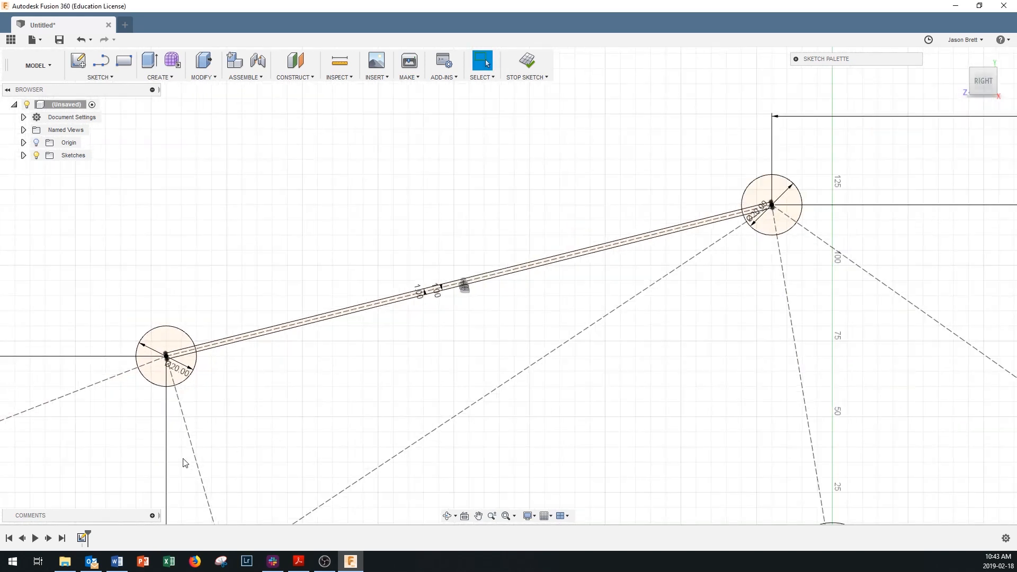
{"action": "left_click", "coordinate": [478, 516]}
{"action": "left_click_drag", "start_coordinate": [310, 429], "coordinate": [761, 228]}
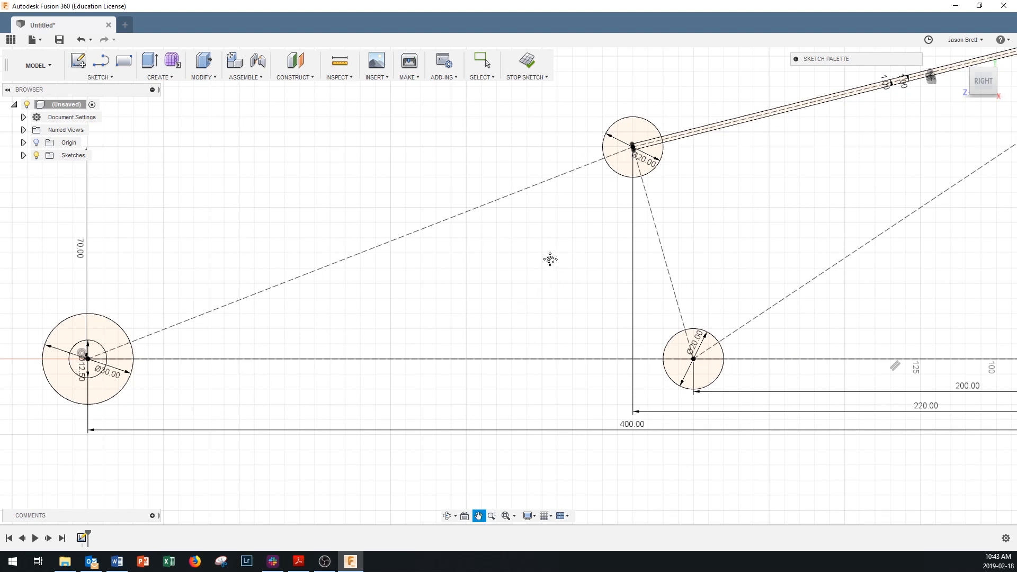
{"action": "key", "text": "o"}
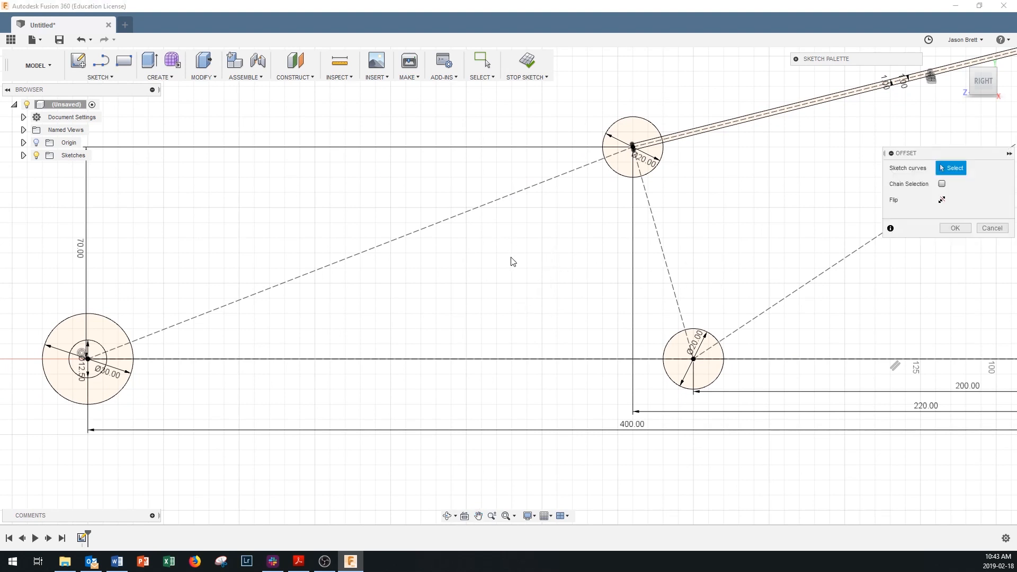
{"action": "left_click", "coordinate": [453, 222]}
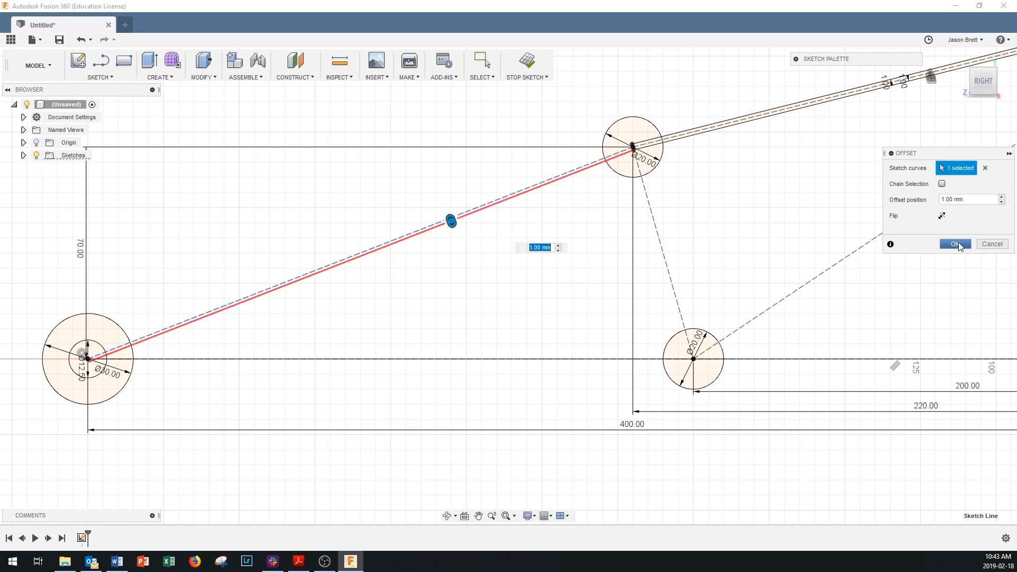
{"action": "left_click", "coordinate": [957, 245]}
Offset the construction line from the left end joint to the intermediate top joint by 1 mm on its upper side.
{"action": "scroll", "coordinate": [518, 190], "scroll_direction": "up", "scroll_amount": 1}
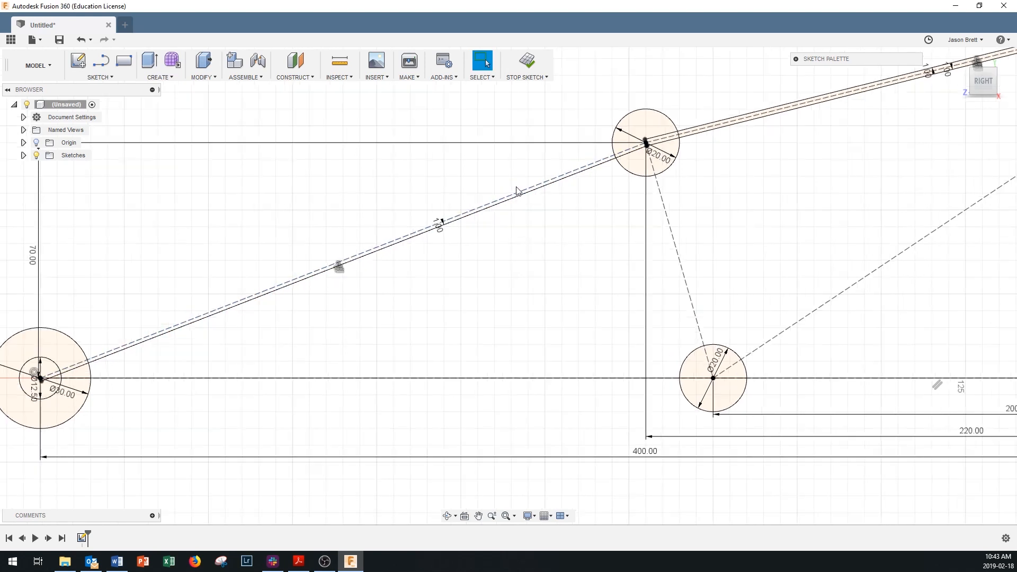
{"action": "key", "text": "o"}
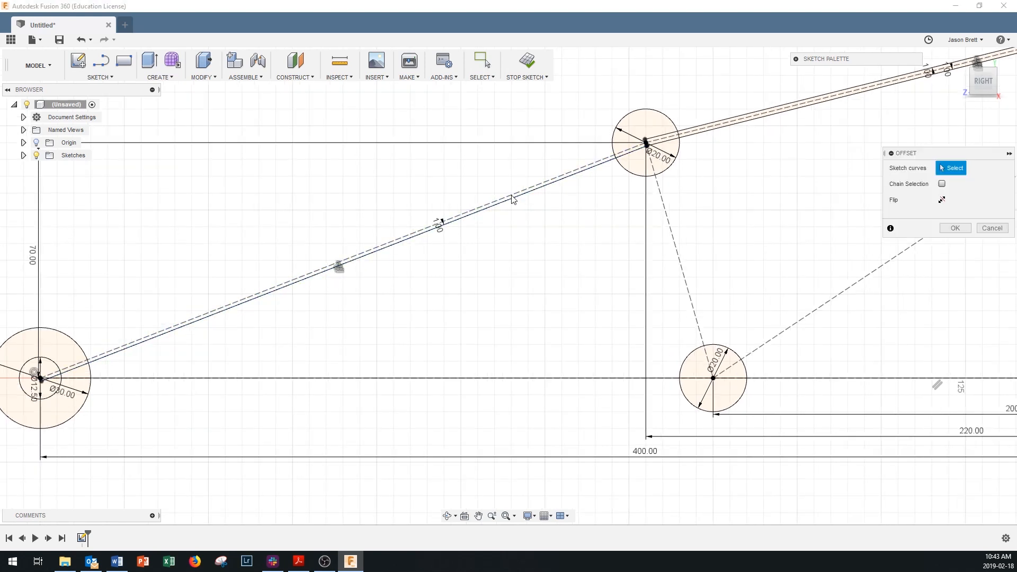
{"action": "left_click", "coordinate": [512, 199]}
{"action": "left_click", "coordinate": [941, 217]}
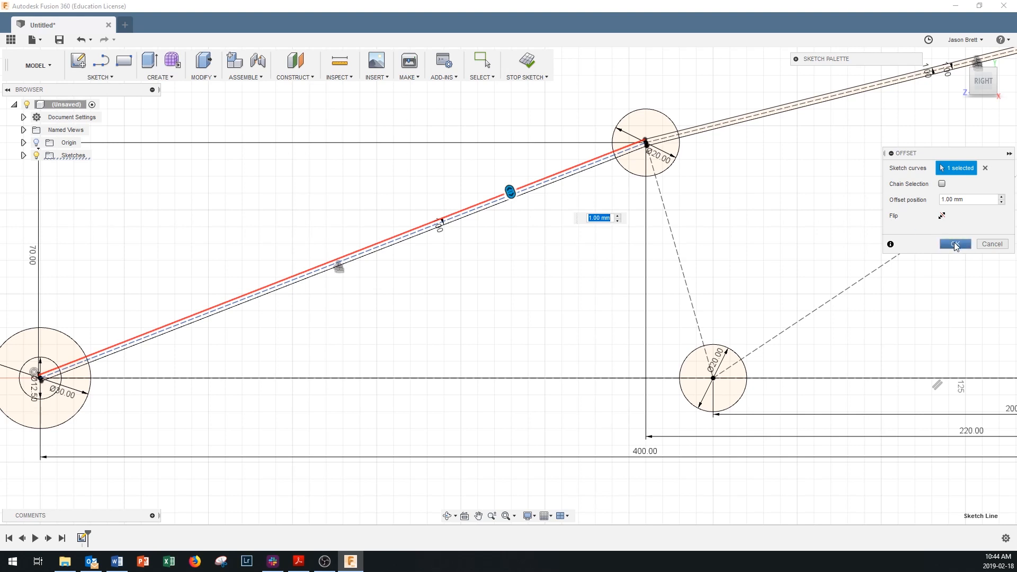
{"action": "left_click", "coordinate": [955, 244]}
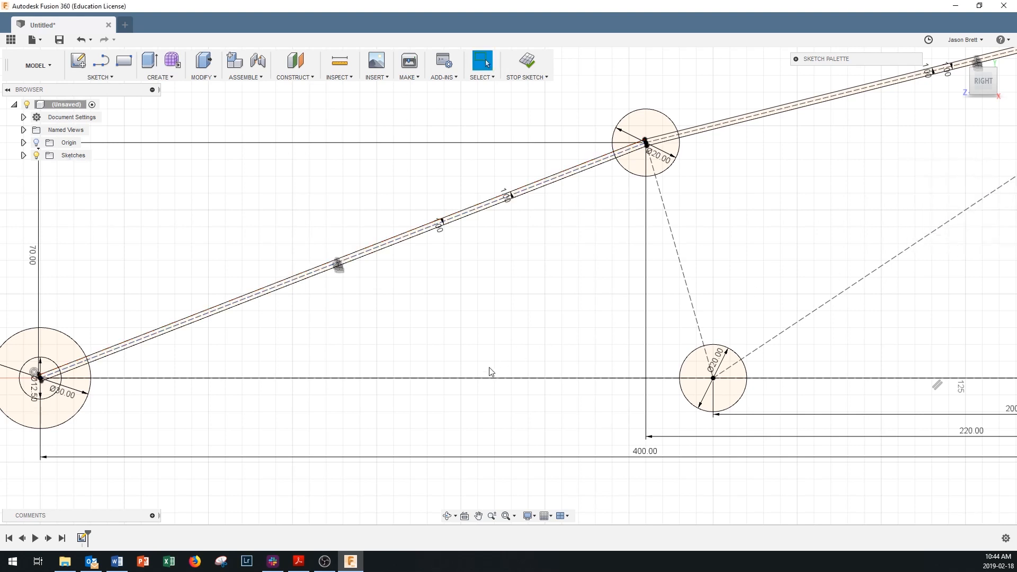
Offset the short construction line between the intermediate top joint and the lower joint by 1 mm on its left side.
{"action": "scroll", "coordinate": [535, 363], "scroll_direction": "down", "scroll_amount": 3}
{"action": "scroll", "coordinate": [824, 313], "scroll_direction": "up", "scroll_amount": 2}
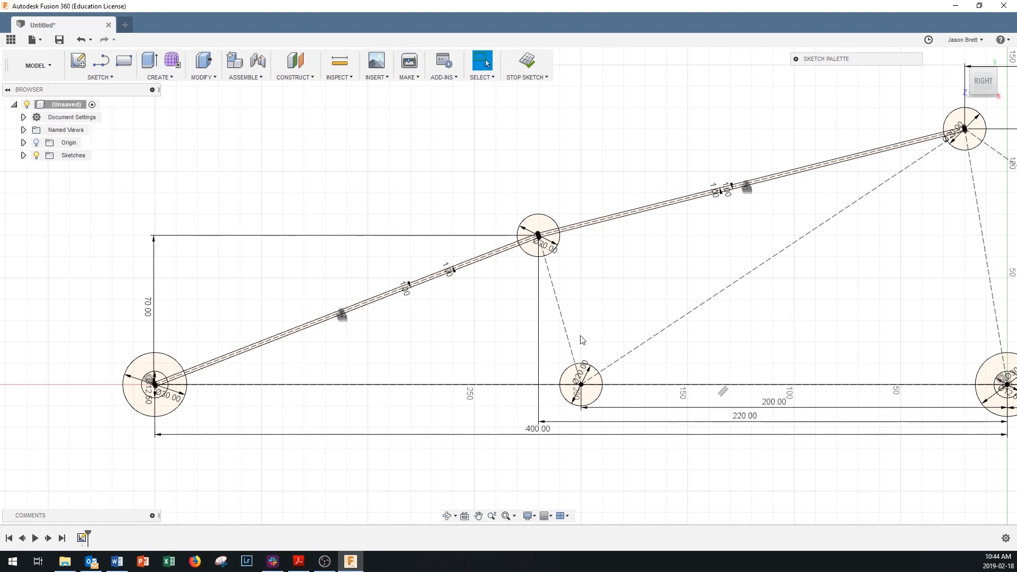
{"action": "key", "text": "o"}
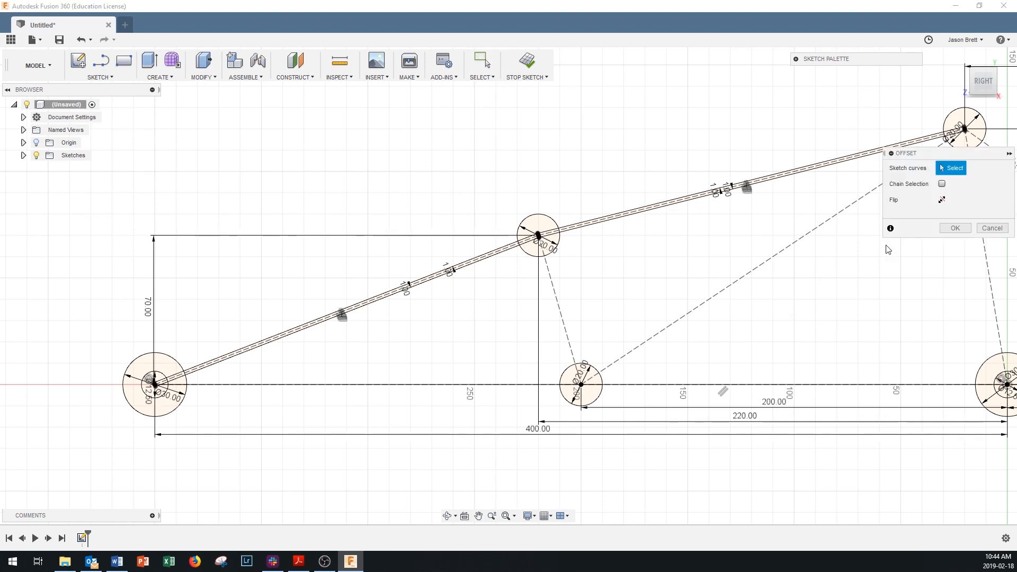
{"action": "left_click", "coordinate": [561, 317]}
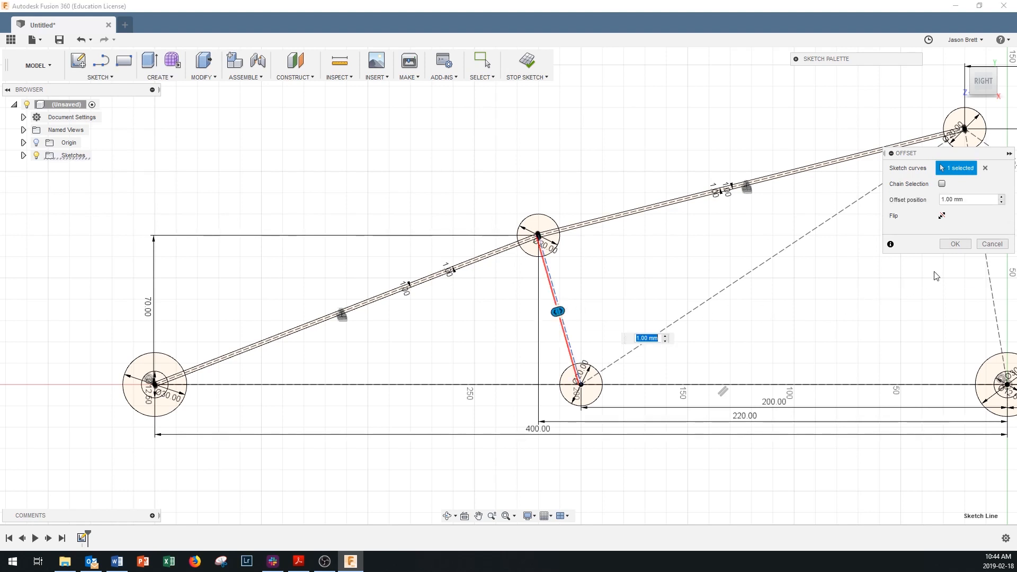
{"action": "key", "text": "Return"}
Offset the same short construction line between the intermediate top joint and the lower joint by 1 mm on its right side.
{"action": "key", "text": "o"}
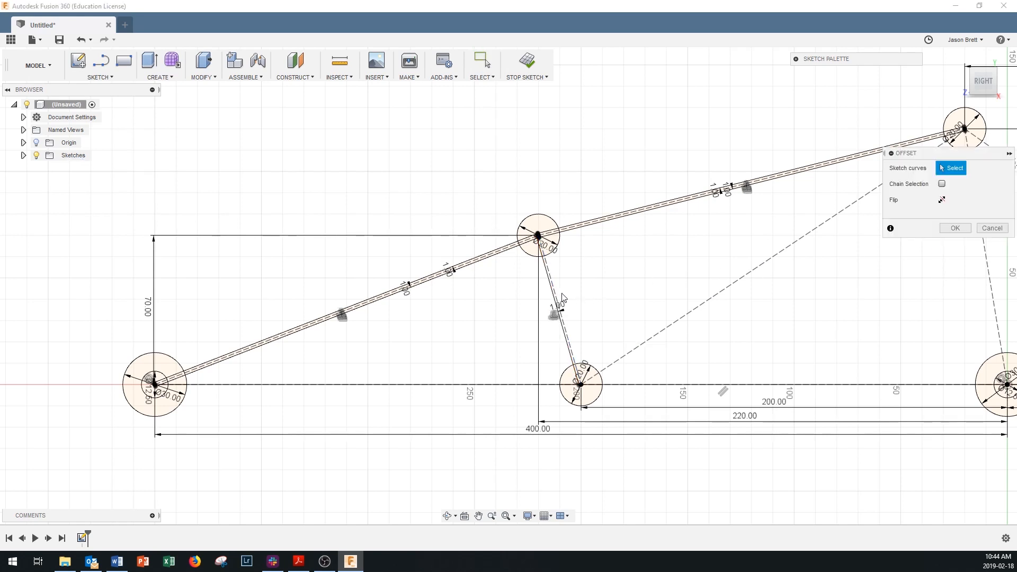
{"action": "scroll", "coordinate": [560, 297], "scroll_direction": "up", "scroll_amount": 3}
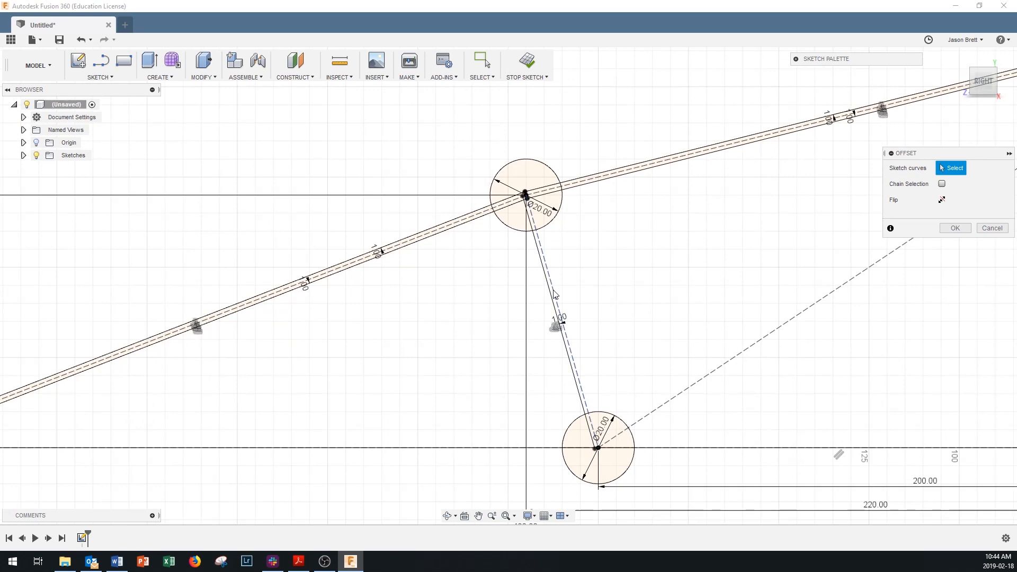
{"action": "left_click", "coordinate": [554, 294]}
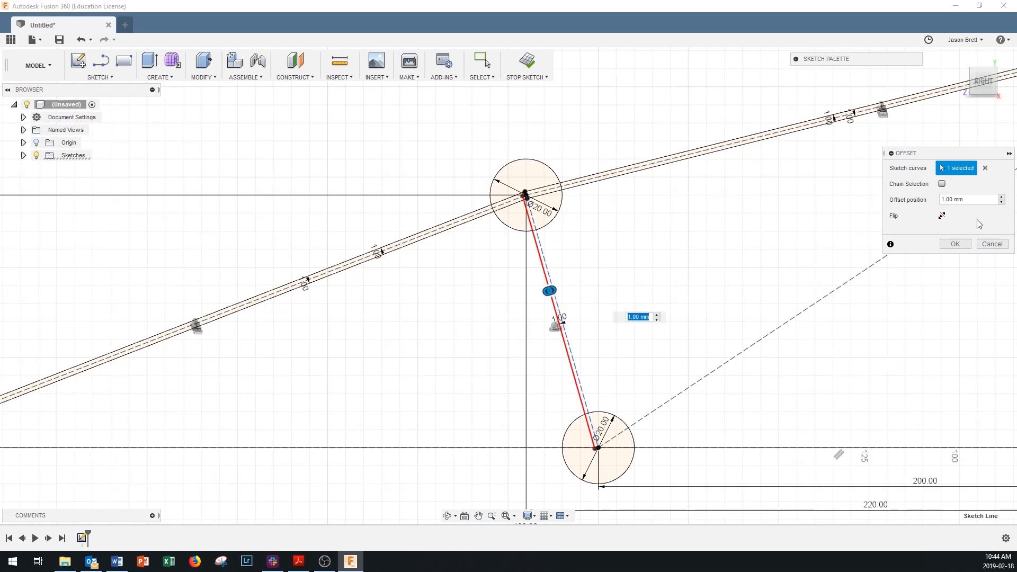
{"action": "left_click", "coordinate": [942, 220]}
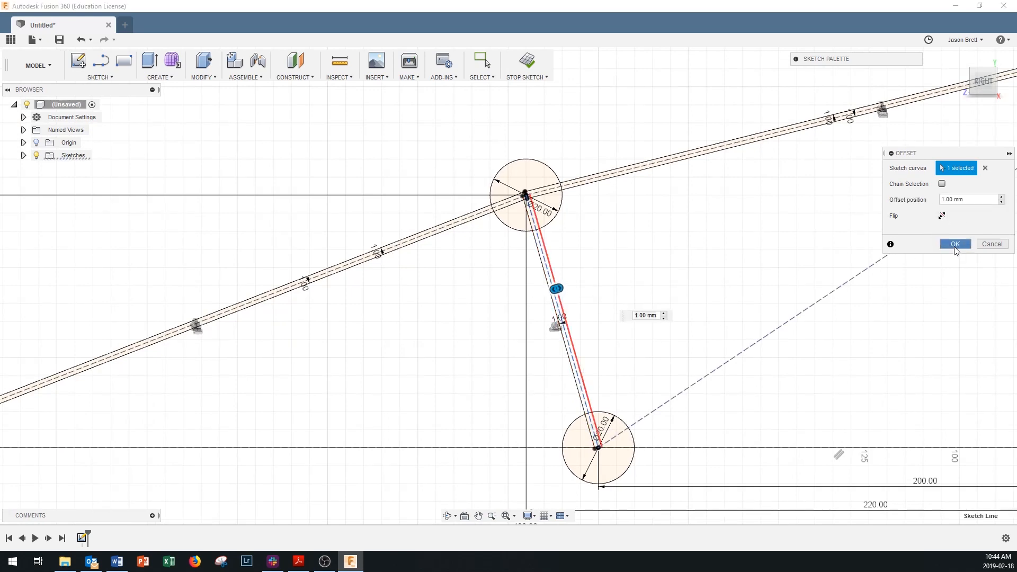
{"action": "left_click", "coordinate": [955, 244]}
Offset the long diagonal construction line from the lower joint to the apex by 1 mm on its lower side.
{"action": "scroll", "coordinate": [811, 323], "scroll_direction": "down", "scroll_amount": 5}
{"action": "scroll", "coordinate": [781, 362], "scroll_direction": "down", "scroll_amount": 3}
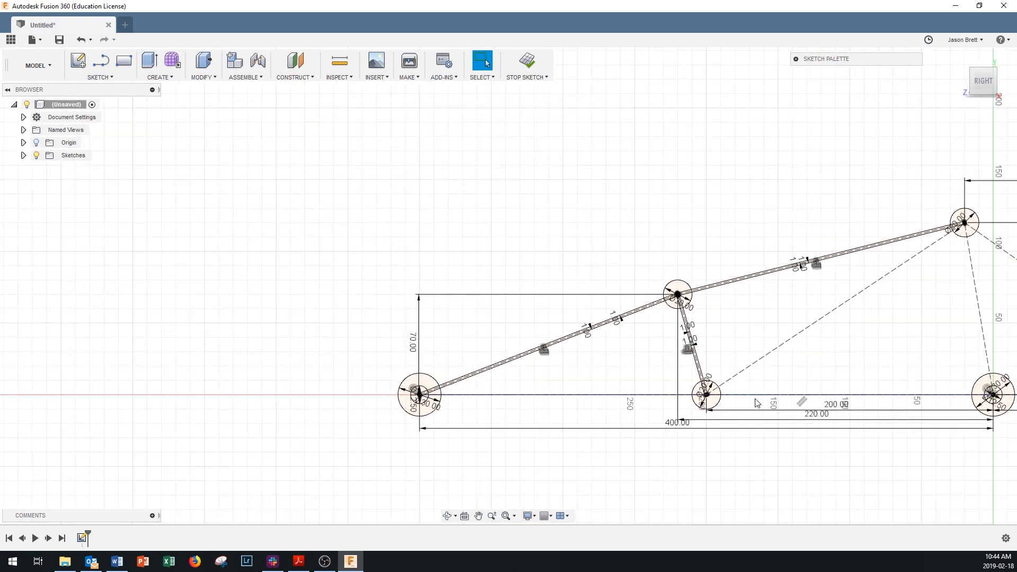
{"action": "scroll", "coordinate": [844, 366], "scroll_direction": "up", "scroll_amount": 1}
{"action": "scroll", "coordinate": [799, 341], "scroll_direction": "down", "scroll_amount": 1}
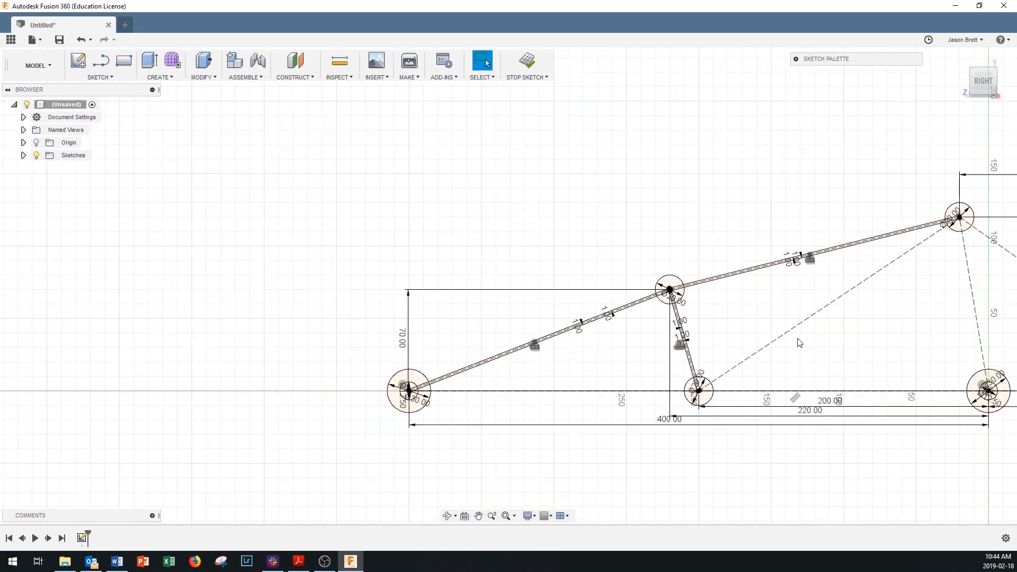
{"action": "scroll", "coordinate": [800, 343], "scroll_direction": "up", "scroll_amount": 3}
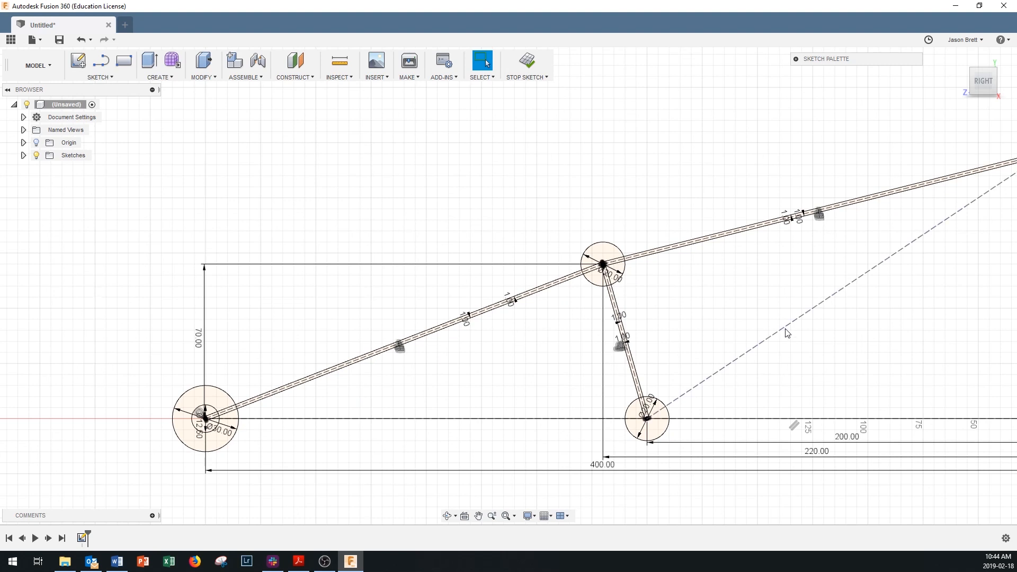
{"action": "key", "text": "o"}
{"action": "left_click", "coordinate": [786, 330]}
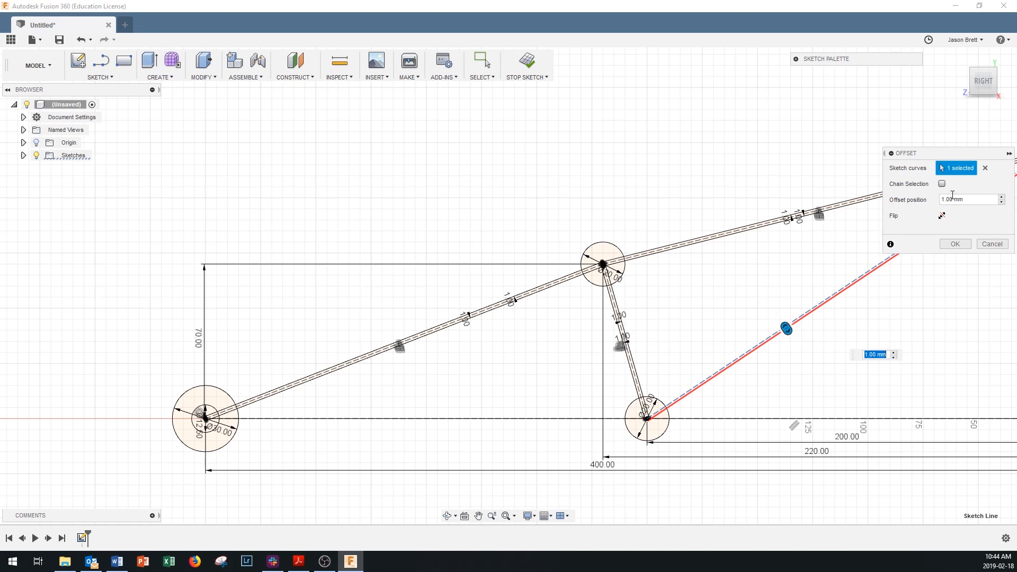
{"action": "left_click", "coordinate": [955, 244]}
Offset the same long diagonal construction line by 1 mm on its upper side.
{"action": "scroll", "coordinate": [795, 345], "scroll_direction": "up", "scroll_amount": 5}
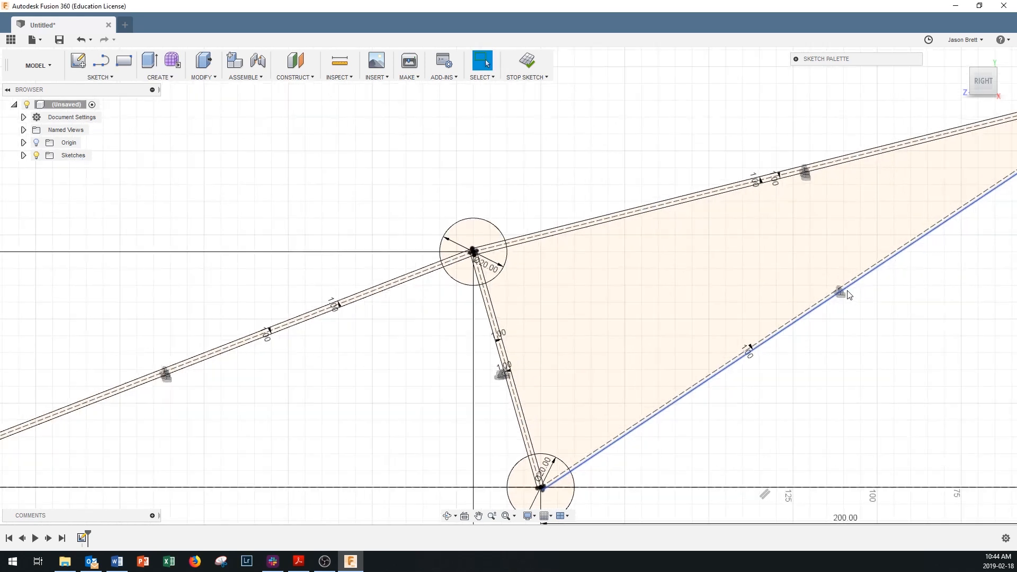
{"action": "key", "text": "o"}
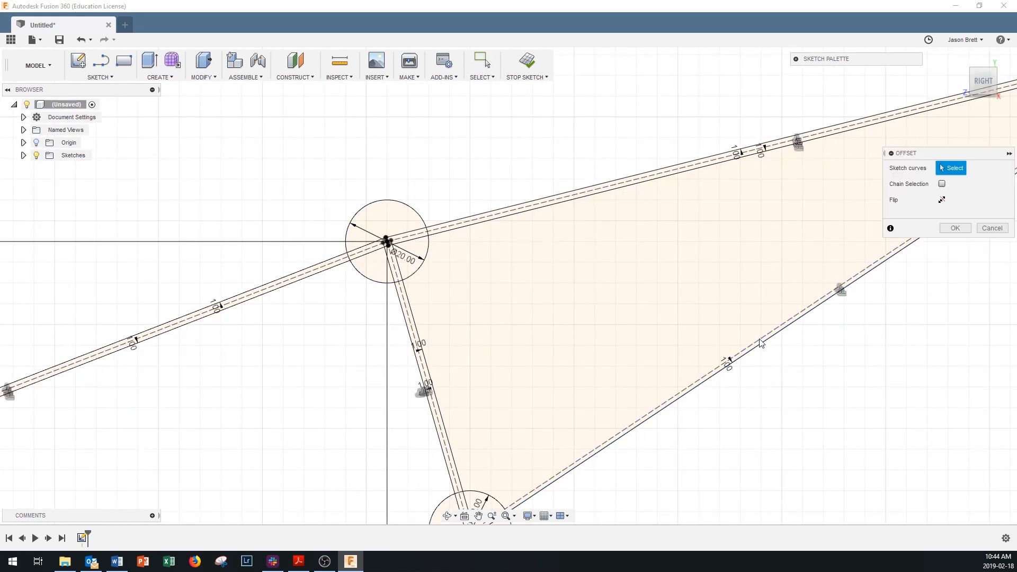
{"action": "left_click", "coordinate": [763, 342]}
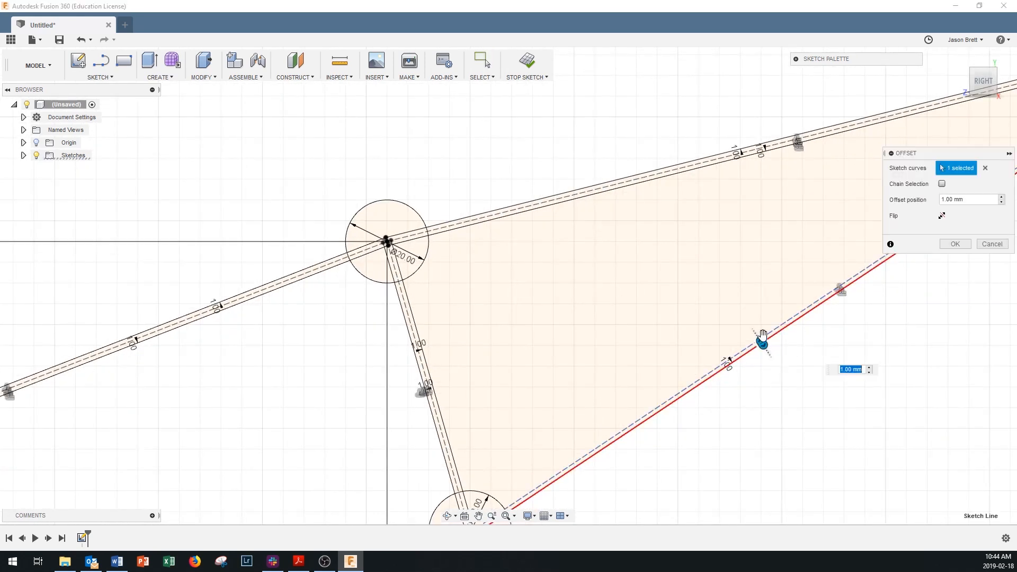
{"action": "left_click", "coordinate": [942, 215]}
{"action": "left_click", "coordinate": [954, 244]}
Offset the horizontal bottom construction line starting at the left end joint by 3 mm on its upper side.
{"action": "scroll", "coordinate": [875, 347], "scroll_direction": "down", "scroll_amount": 6}
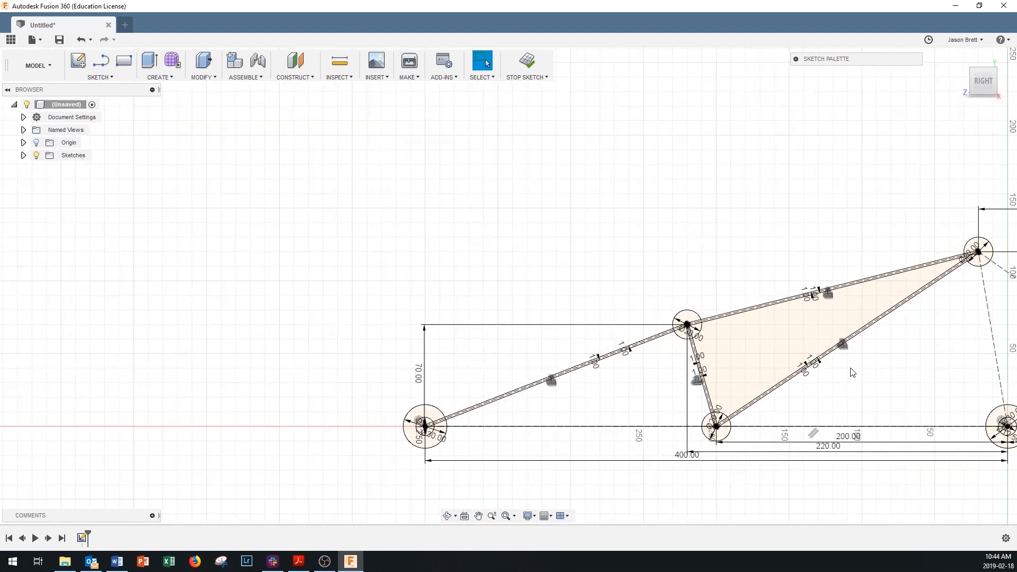
{"action": "scroll", "coordinate": [711, 416], "scroll_direction": "up", "scroll_amount": 4}
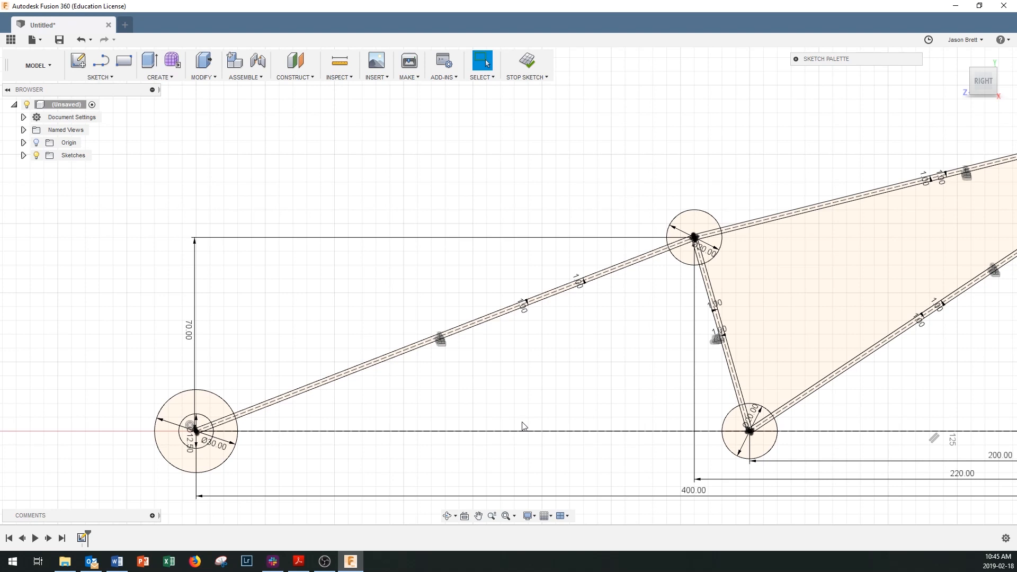
{"action": "key", "text": "o"}
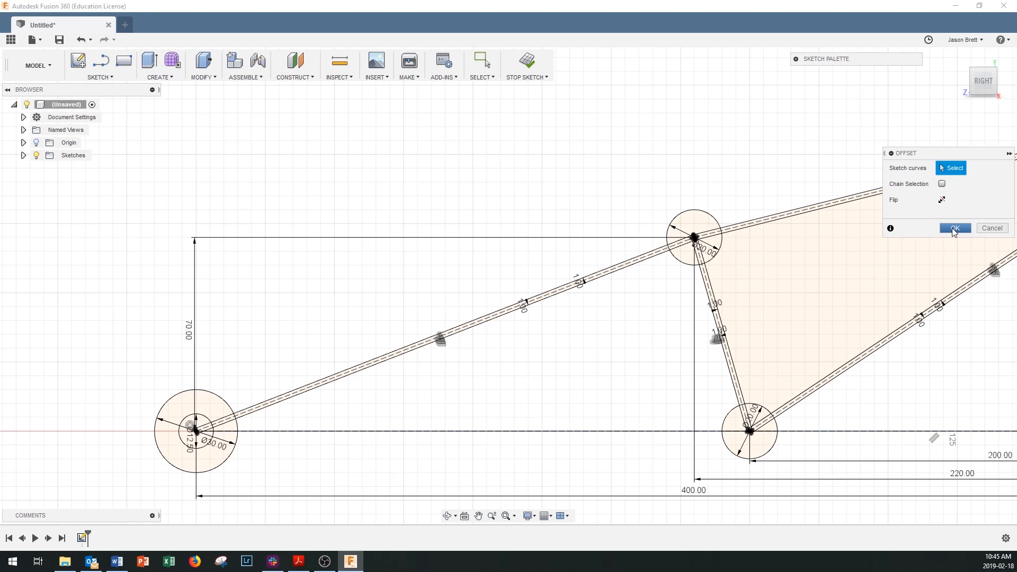
{"action": "left_click", "coordinate": [593, 432]}
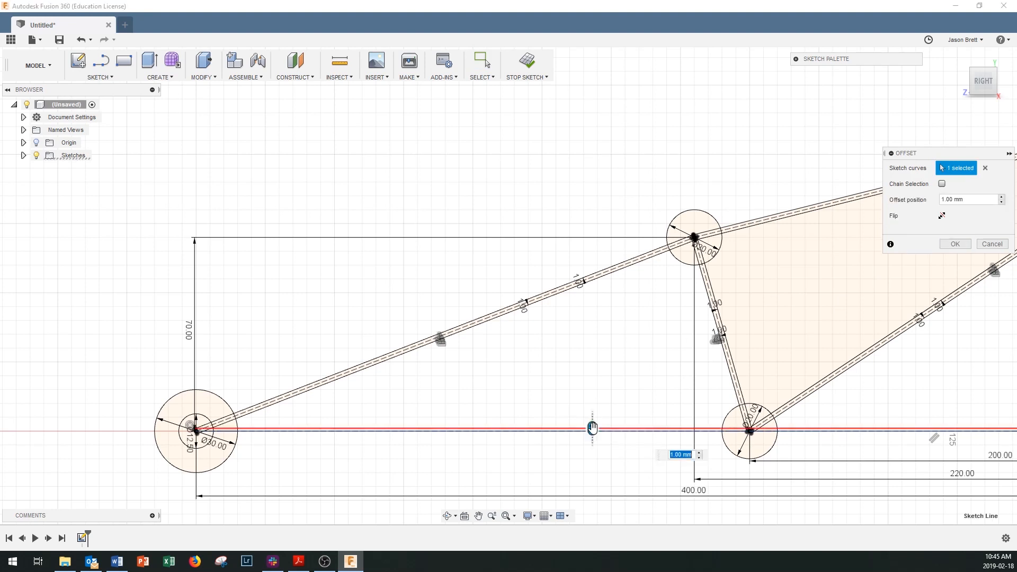
{"action": "left_click", "coordinate": [1002, 197]}
{"action": "left_click", "coordinate": [1002, 197]}
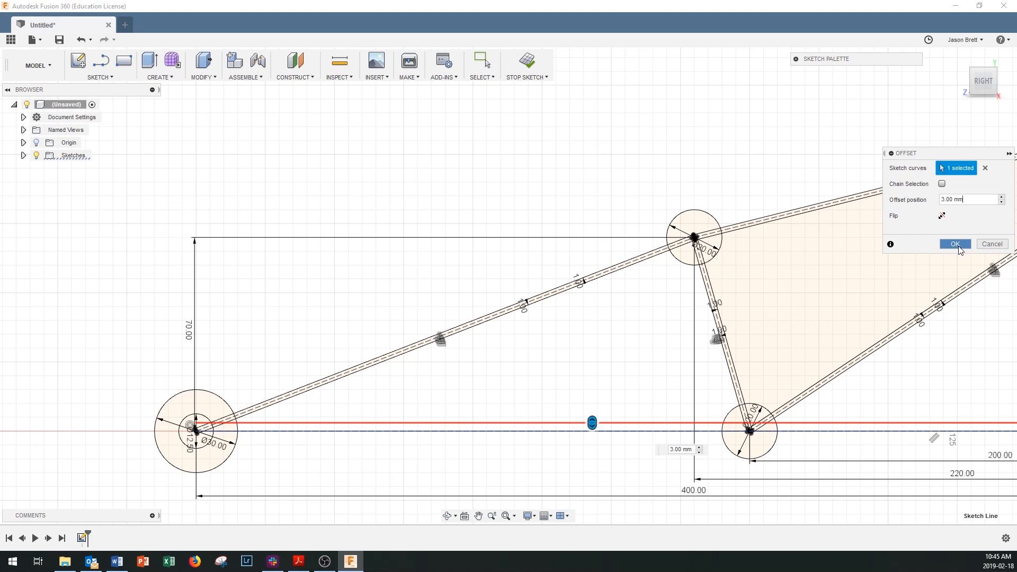
{"action": "left_click", "coordinate": [958, 245]}
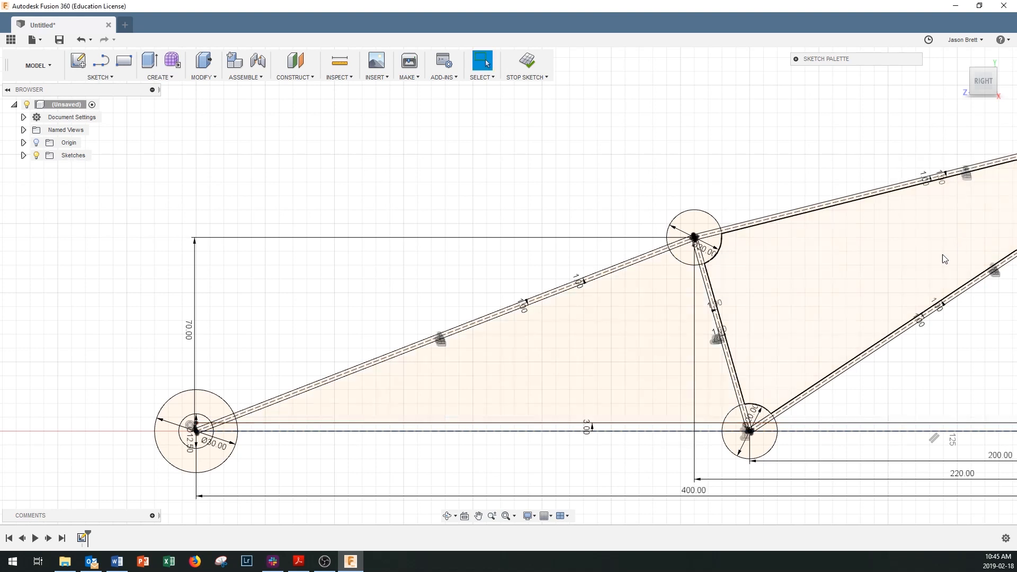
Offset the same horizontal bottom construction line by 3 mm on its lower side.
{"action": "left_click", "coordinate": [557, 431]}
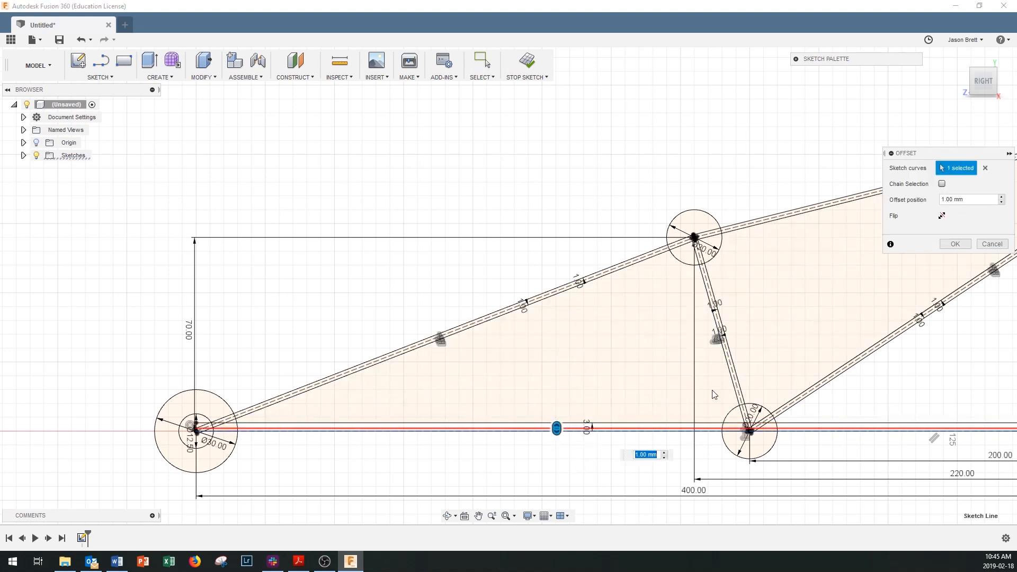
{"action": "left_click", "coordinate": [943, 216]}
{"action": "left_click", "coordinate": [1002, 197]}
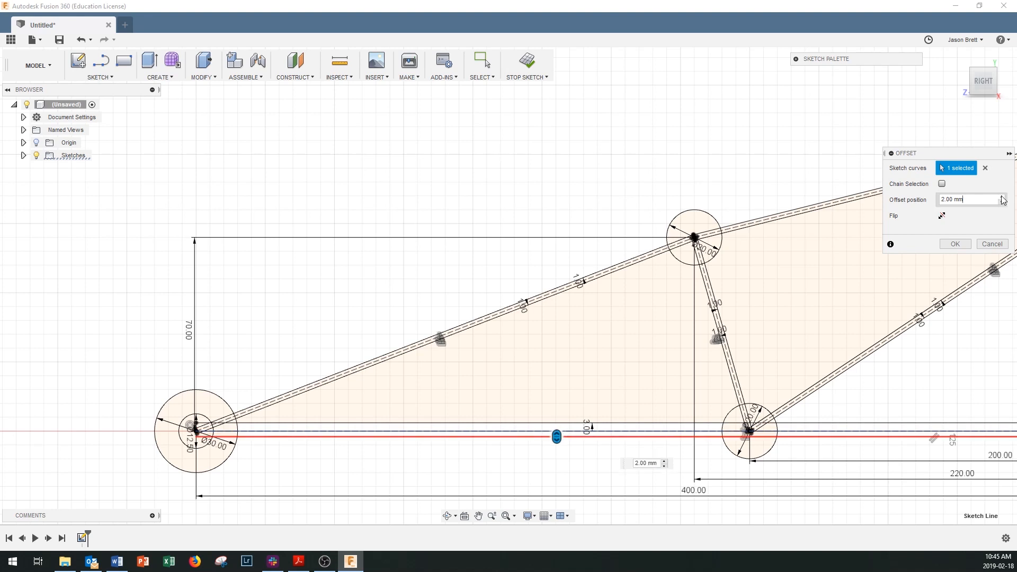
{"action": "left_click", "coordinate": [1002, 197]}
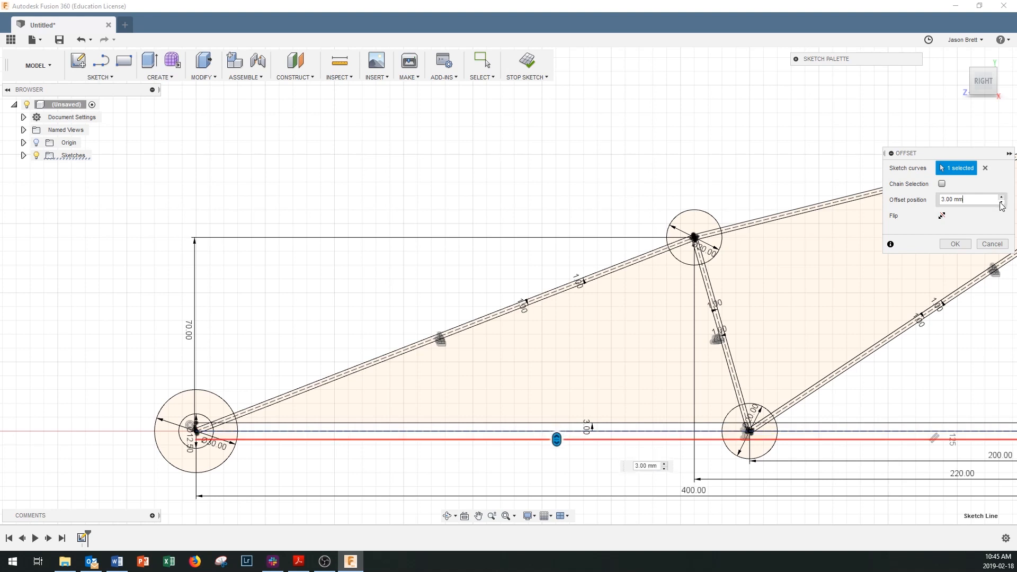
{"action": "left_click", "coordinate": [960, 245]}
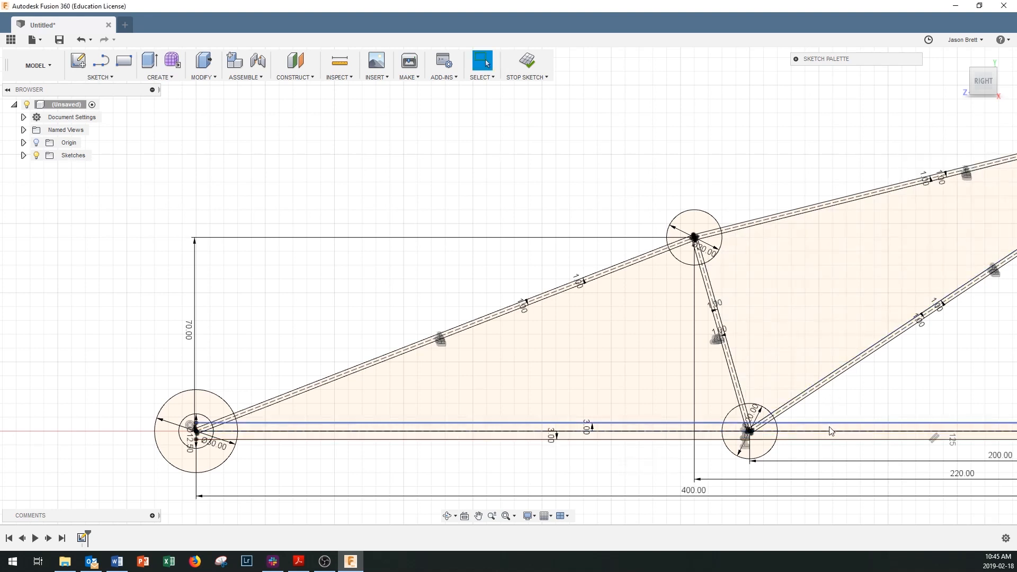
Offset the steep construction line from the apex to the joint at the origin by 4 mm on its right side.
{"action": "scroll", "coordinate": [832, 436], "scroll_direction": "down", "scroll_amount": 1}
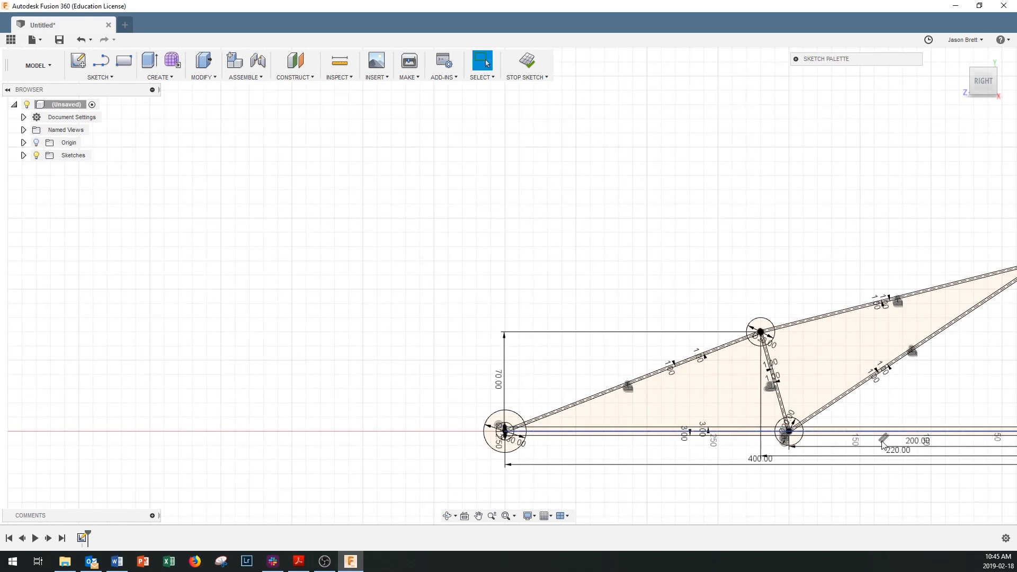
{"action": "scroll", "coordinate": [882, 446], "scroll_direction": "down", "scroll_amount": 1}
{"action": "scroll", "coordinate": [880, 447], "scroll_direction": "up", "scroll_amount": 1}
{"action": "scroll", "coordinate": [873, 448], "scroll_direction": "up", "scroll_amount": 1}
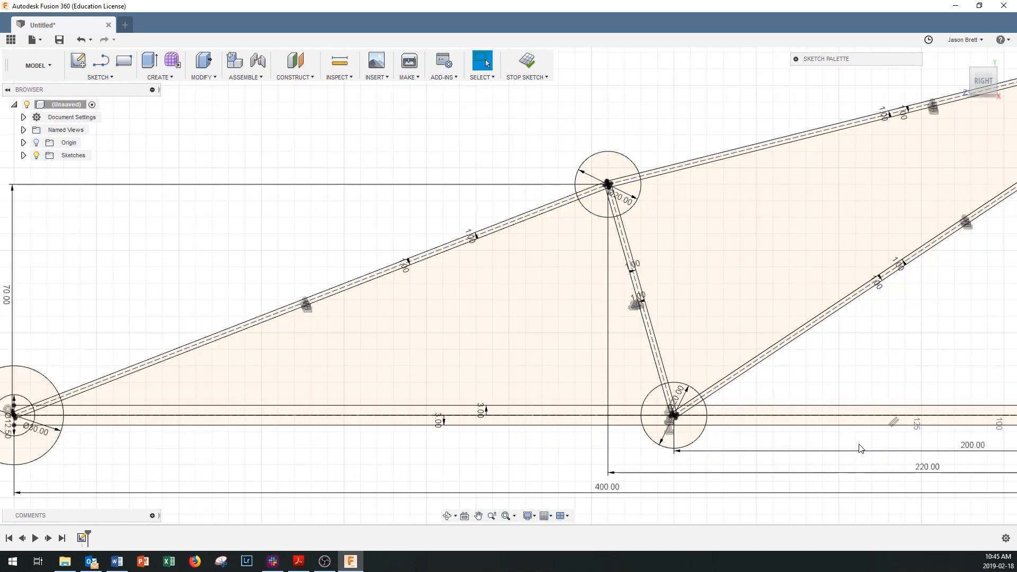
{"action": "left_click", "coordinate": [493, 517]}
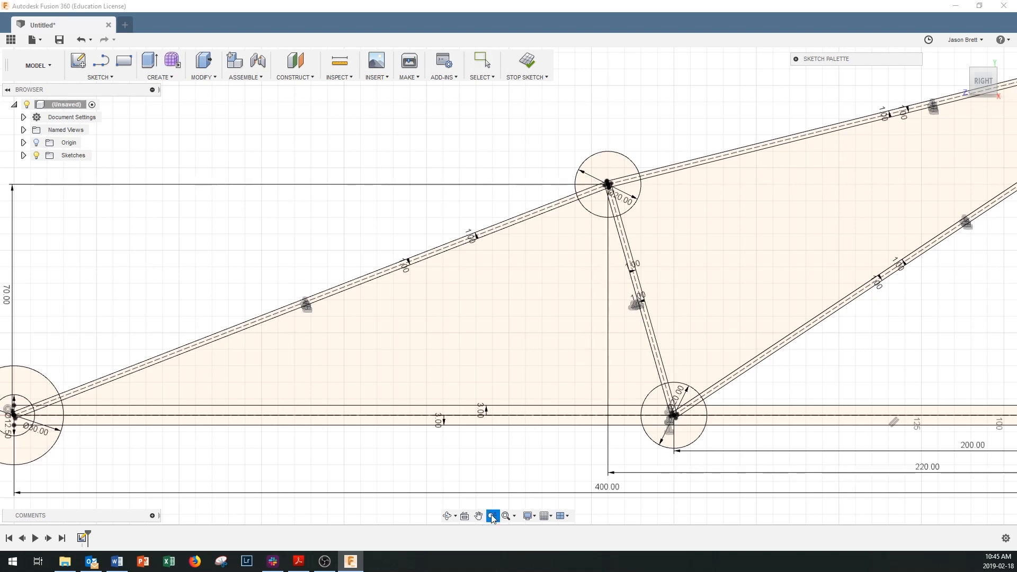
{"action": "left_click", "coordinate": [506, 516]}
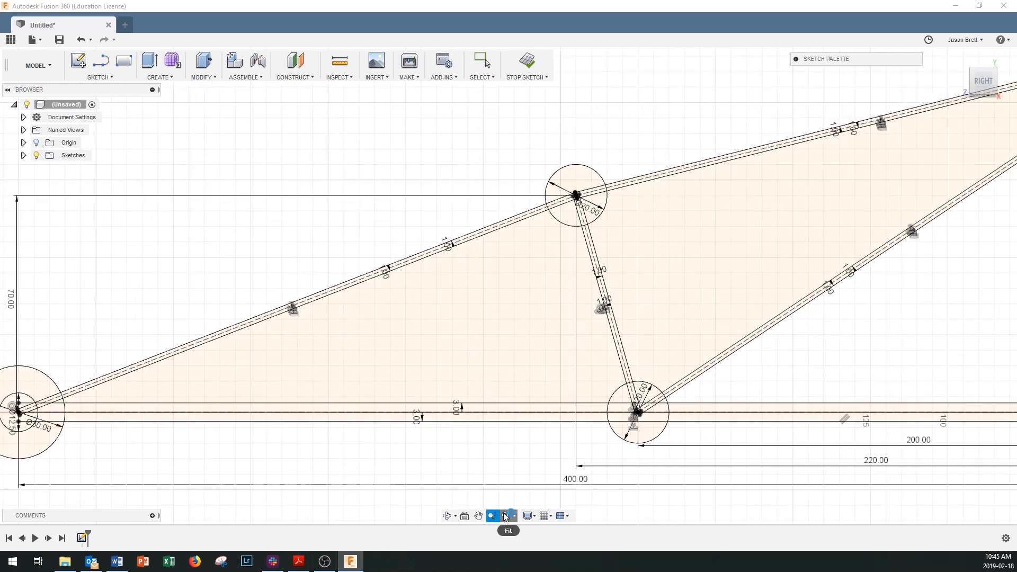
{"action": "scroll", "coordinate": [736, 334], "scroll_direction": "up", "scroll_amount": 3}
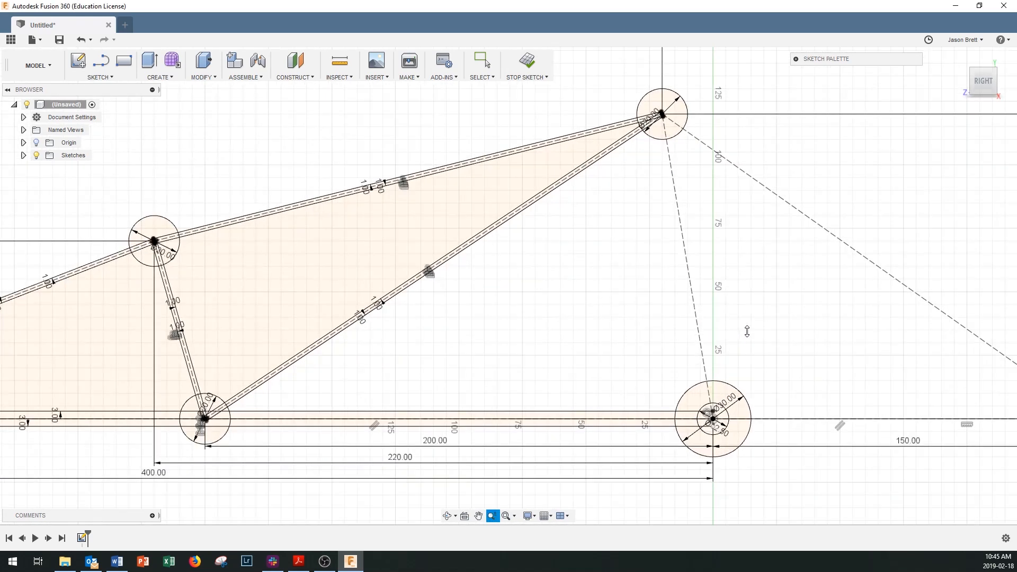
{"action": "scroll", "coordinate": [748, 335], "scroll_direction": "up", "scroll_amount": 1}
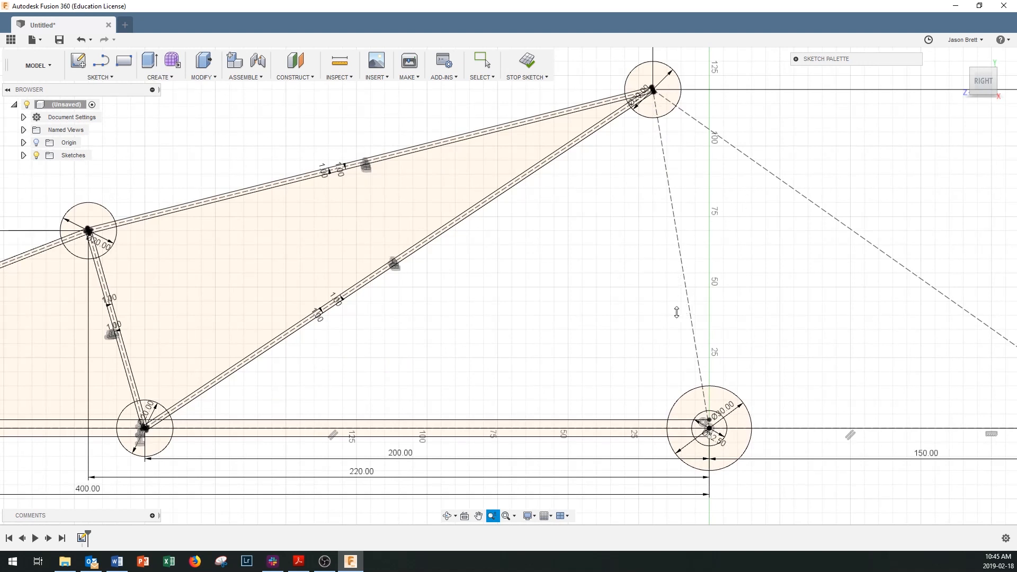
{"action": "key", "text": "o"}
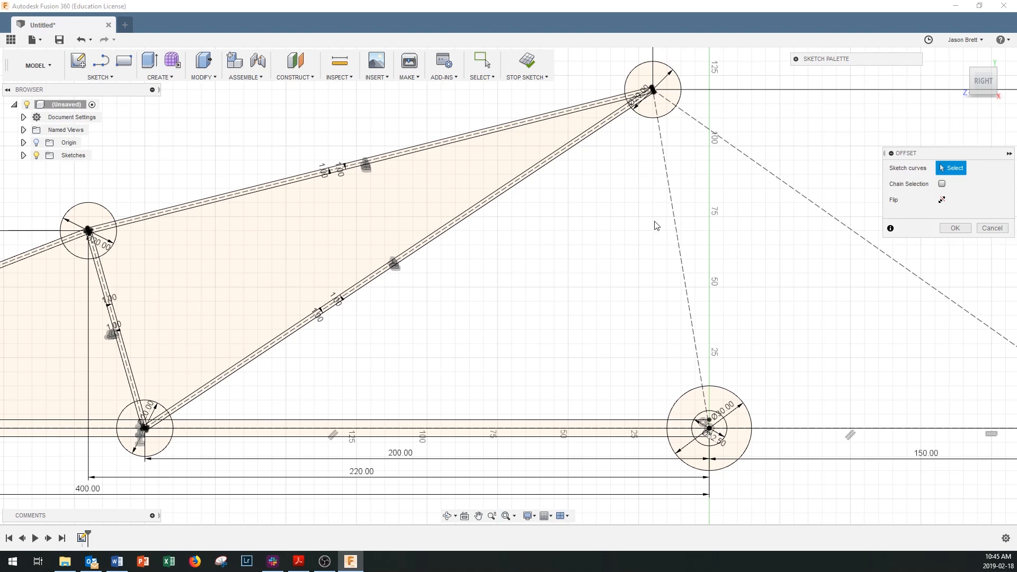
{"action": "left_click", "coordinate": [680, 247]}
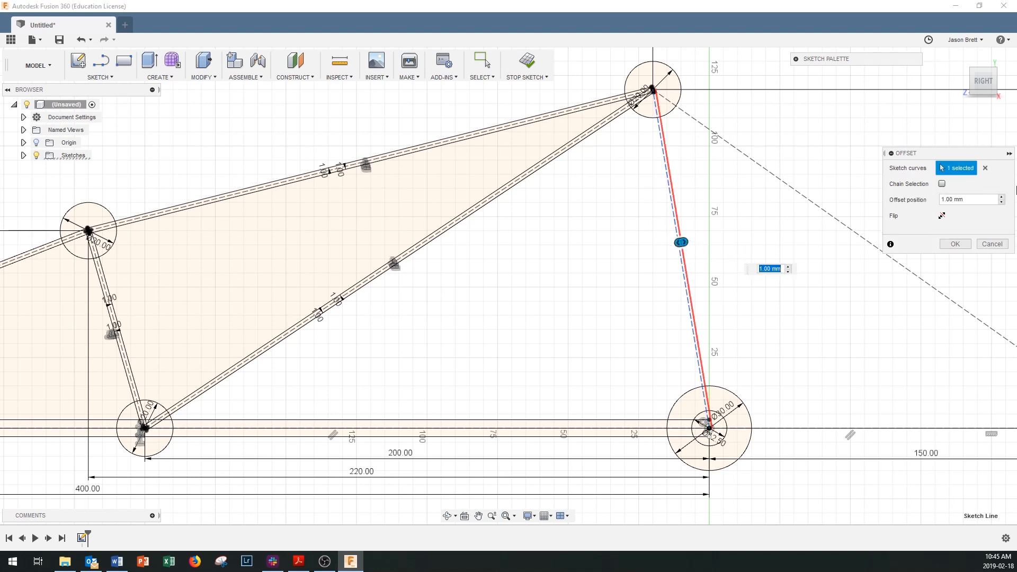
{"action": "left_click", "coordinate": [1002, 197]}
{"action": "left_click", "coordinate": [1002, 197]}
{"action": "left_click", "coordinate": [1003, 198]}
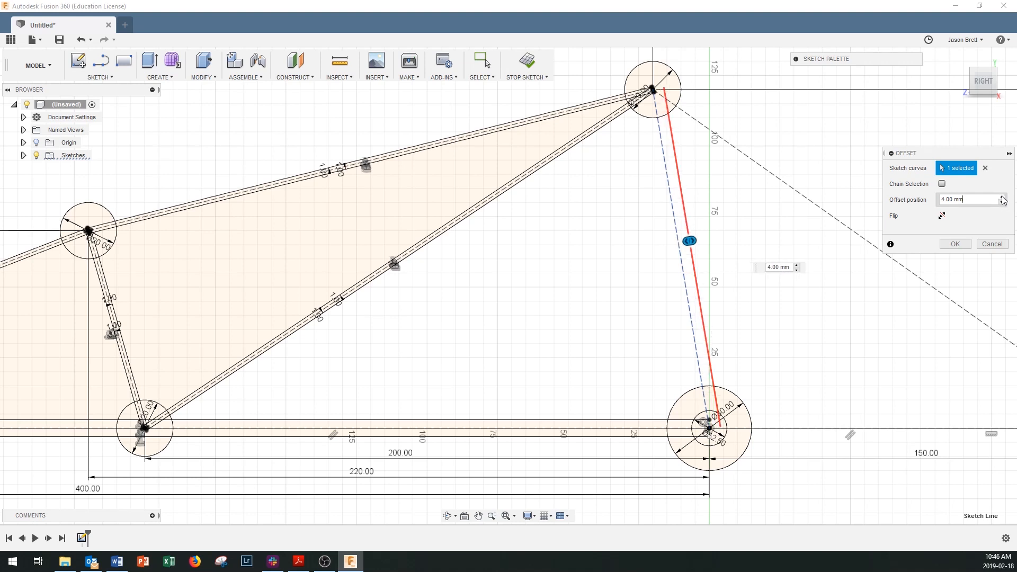
{"action": "left_click", "coordinate": [957, 249]}
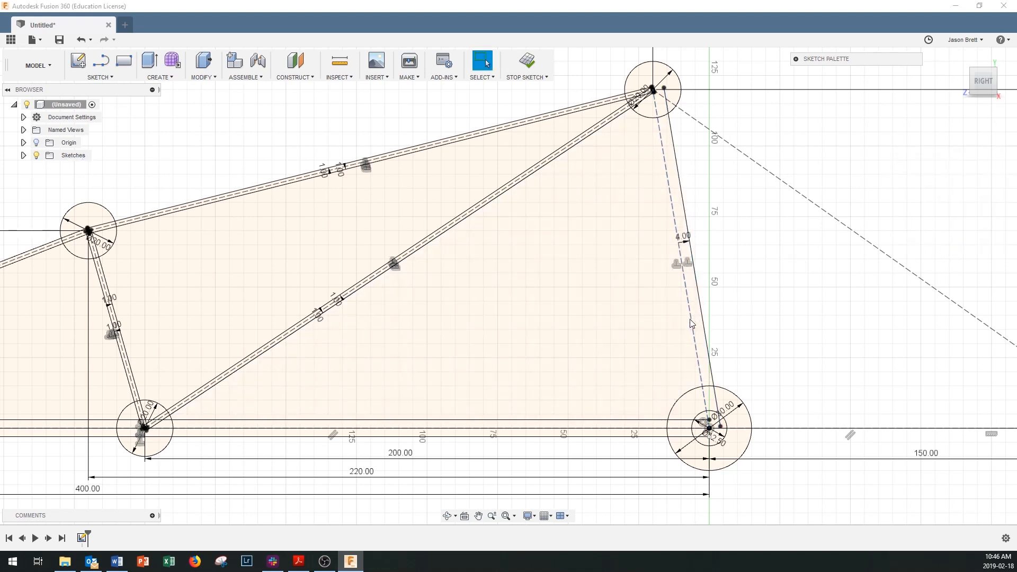
Offset the steep construction line from the apex to the origin joint by 4 mm on its left side.
{"action": "key", "text": "o"}
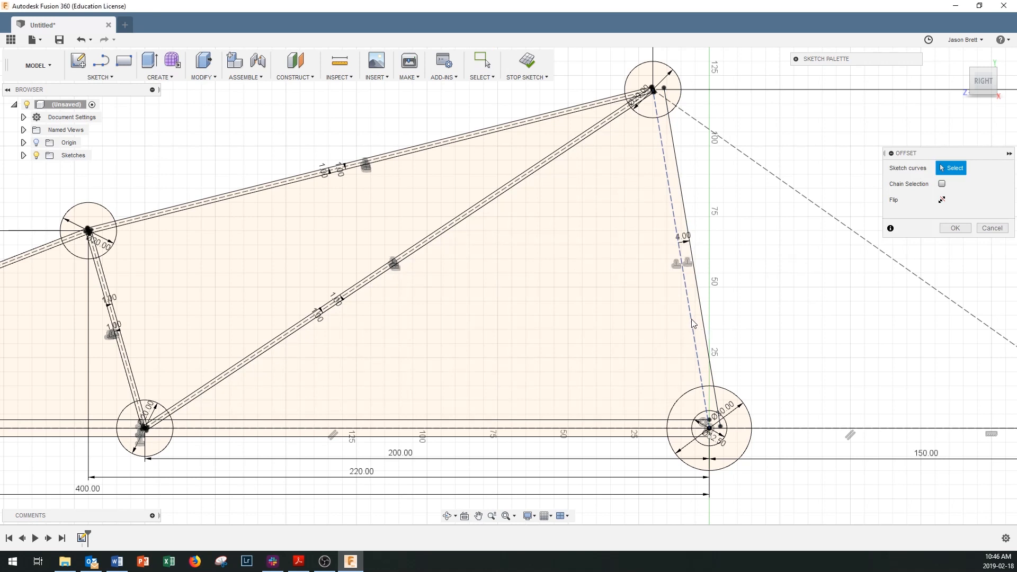
{"action": "left_click", "coordinate": [693, 324]}
{"action": "left_click", "coordinate": [943, 217]}
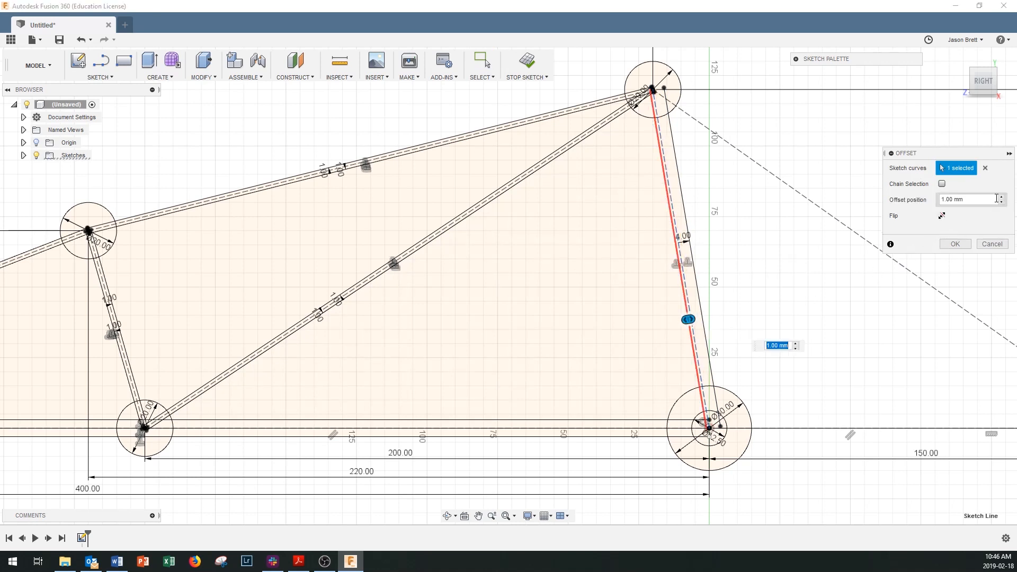
{"action": "left_click", "coordinate": [1002, 197]}
{"action": "left_click", "coordinate": [1002, 198]}
{"action": "left_click", "coordinate": [1003, 198]}
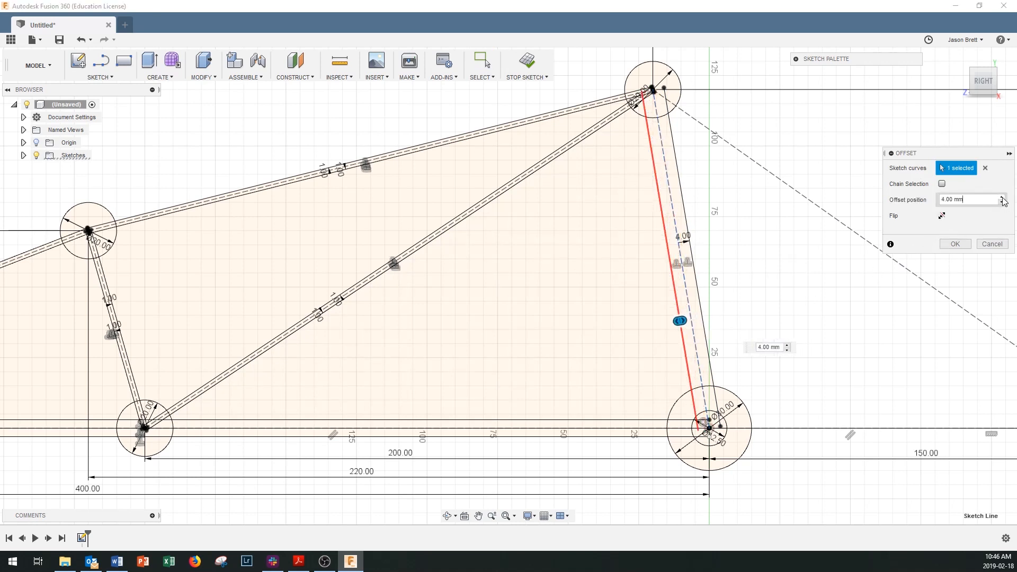
{"action": "left_click", "coordinate": [955, 244]}
Offset the diagonal construction line from the apex to the right end joint by 2 mm on its lower side.
{"action": "scroll", "coordinate": [843, 324], "scroll_direction": "down", "scroll_amount": 4}
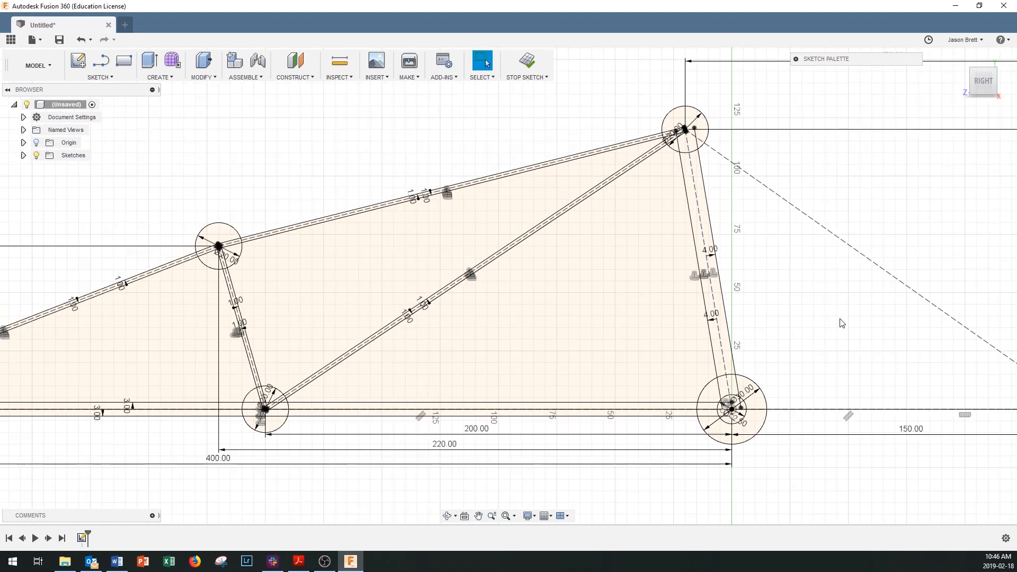
{"action": "scroll", "coordinate": [866, 295], "scroll_direction": "up", "scroll_amount": 2}
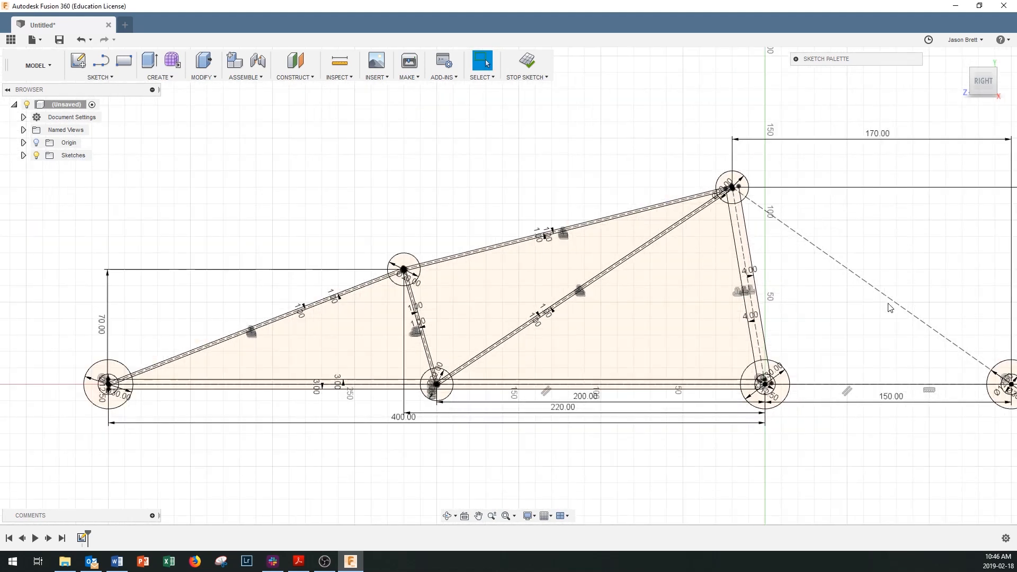
{"action": "key", "text": "o"}
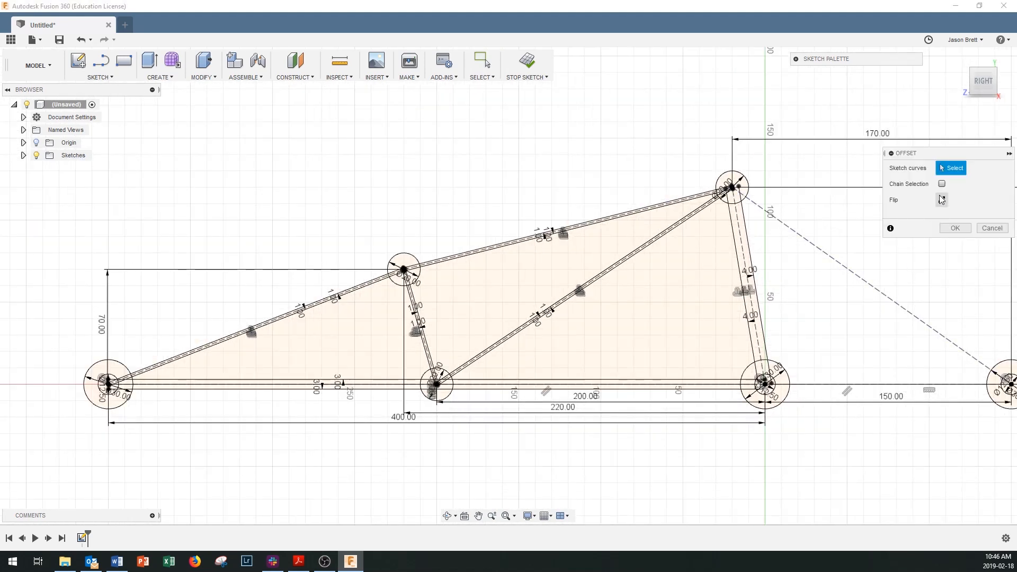
{"action": "left_click", "coordinate": [898, 306]}
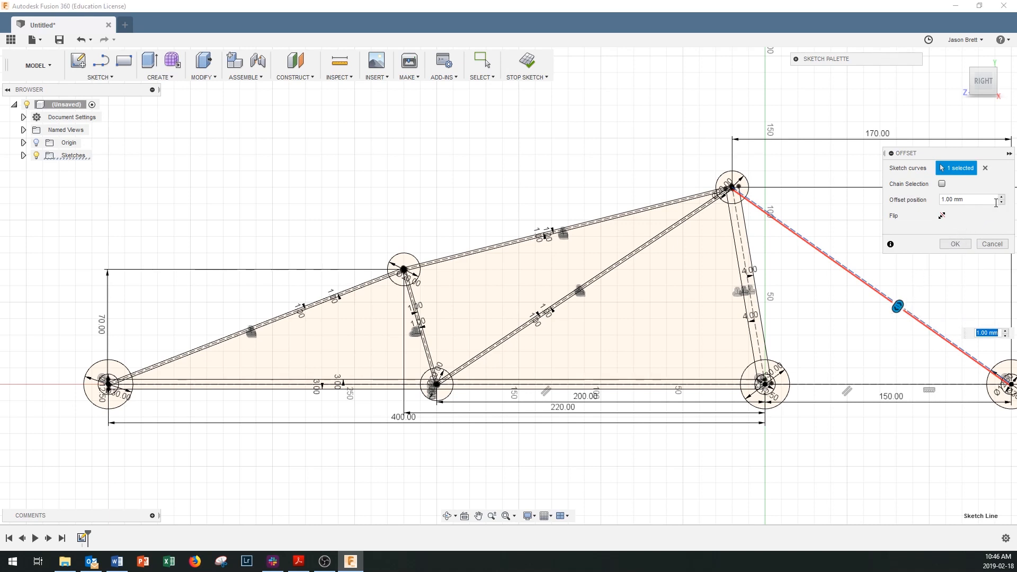
{"action": "left_click", "coordinate": [1003, 199]}
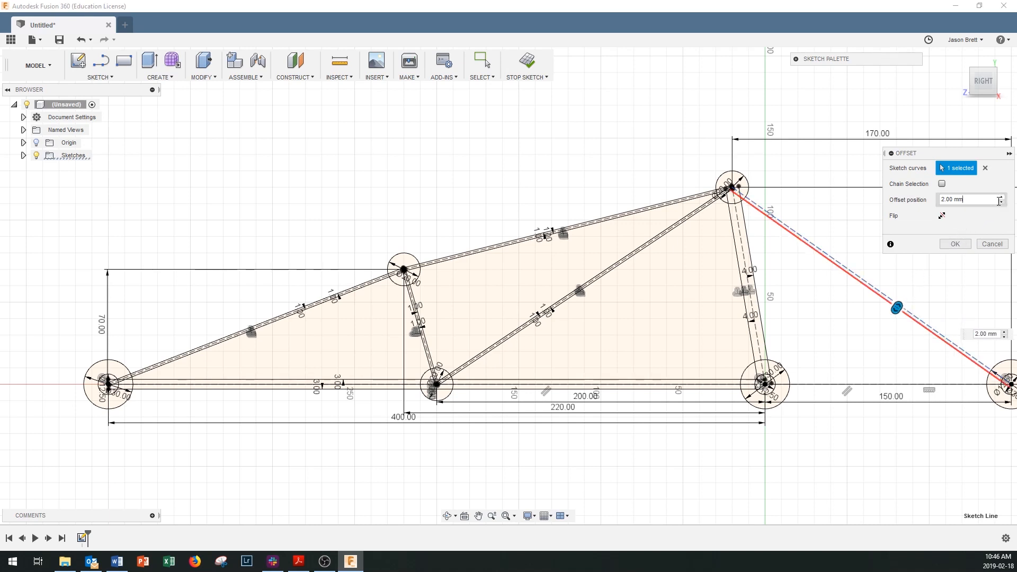
{"action": "left_click", "coordinate": [955, 244]}
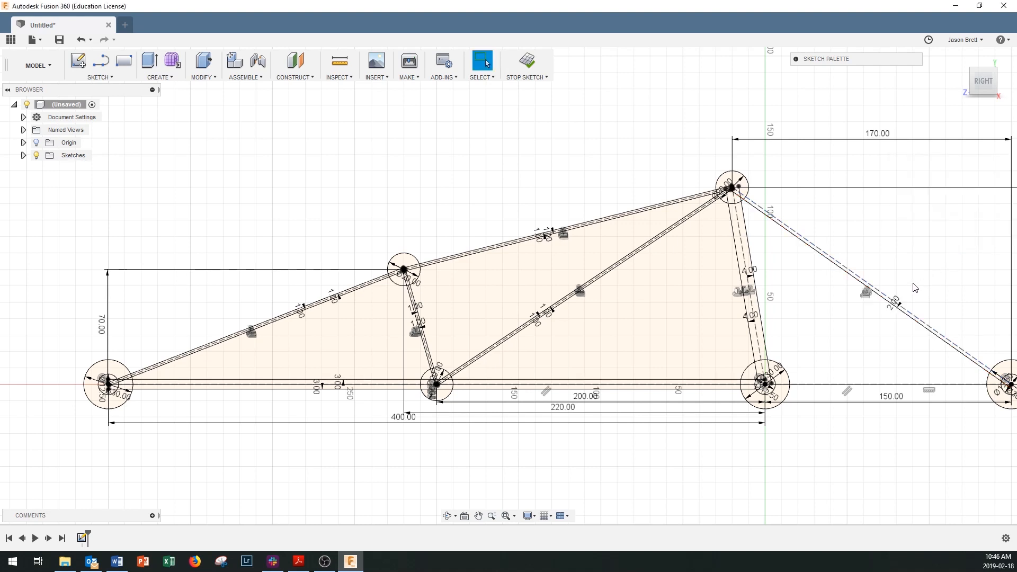
Offset the same diagonal construction line right of the apex by 2 mm on its upper side.
{"action": "scroll", "coordinate": [915, 286], "scroll_direction": "up", "scroll_amount": 5}
{"action": "left_click", "coordinate": [861, 311]}
{"action": "key", "text": "o"}
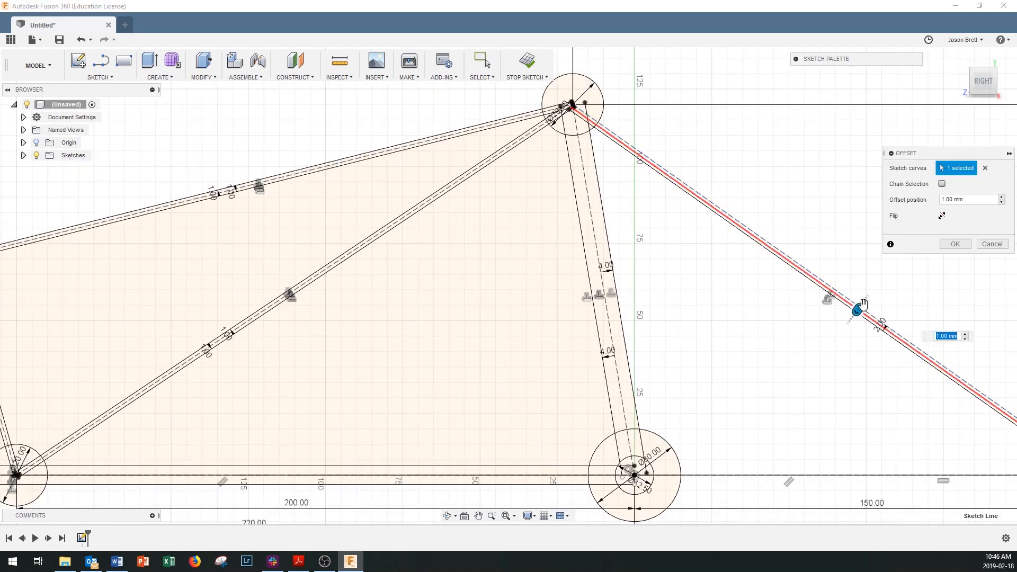
{"action": "left_click", "coordinate": [942, 215]}
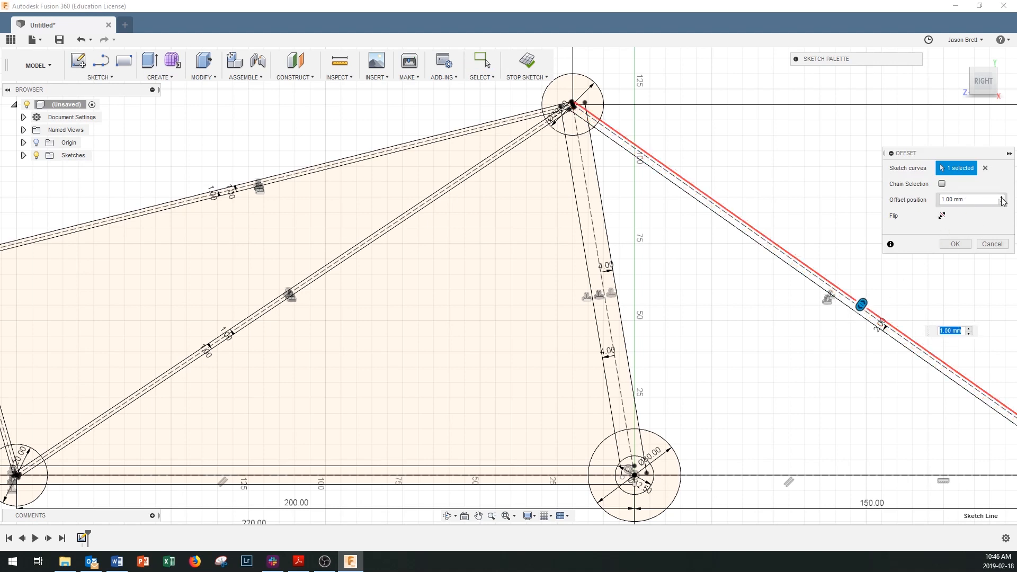
{"action": "left_click", "coordinate": [1001, 197]}
{"action": "left_click", "coordinate": [967, 245]}
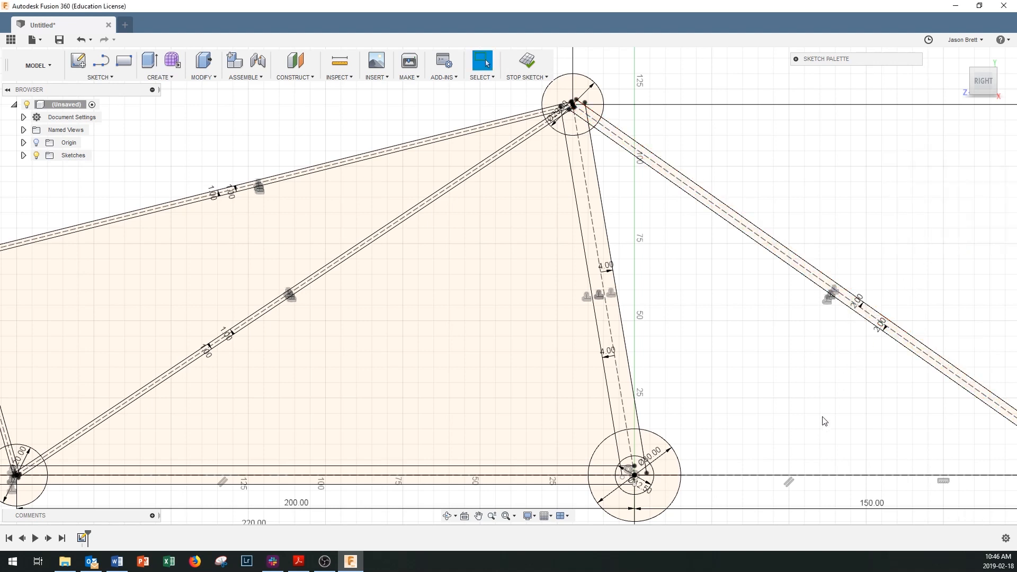
Offset the horizontal bottom construction line between the origin joint and the right end joint by 3 mm on its upper side.
{"action": "scroll", "coordinate": [788, 483], "scroll_direction": "down", "scroll_amount": 3}
{"action": "scroll", "coordinate": [788, 485], "scroll_direction": "up", "scroll_amount": 3}
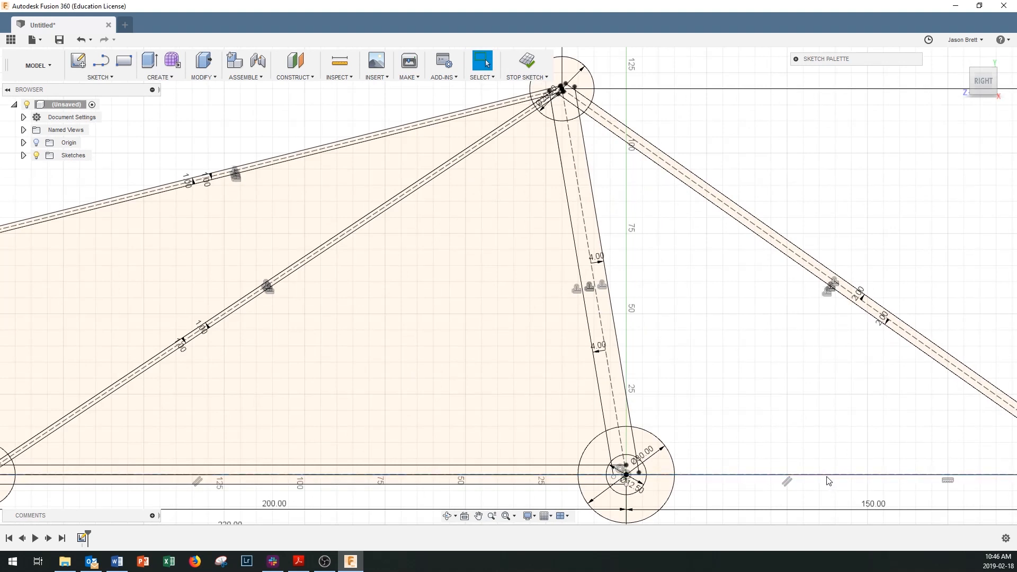
{"action": "key", "text": "o"}
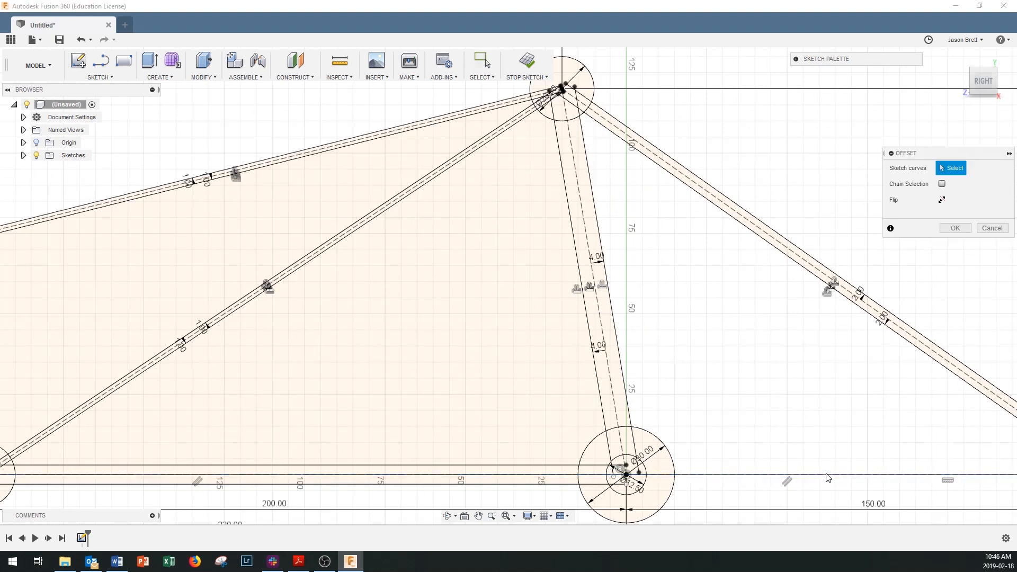
{"action": "left_click", "coordinate": [826, 476]}
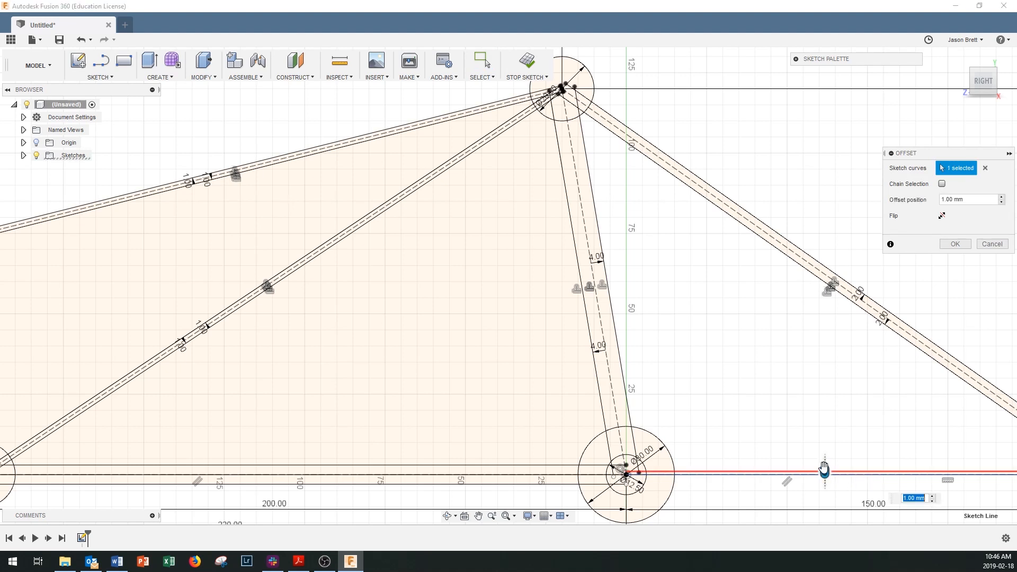
{"action": "left_click", "coordinate": [1002, 197]}
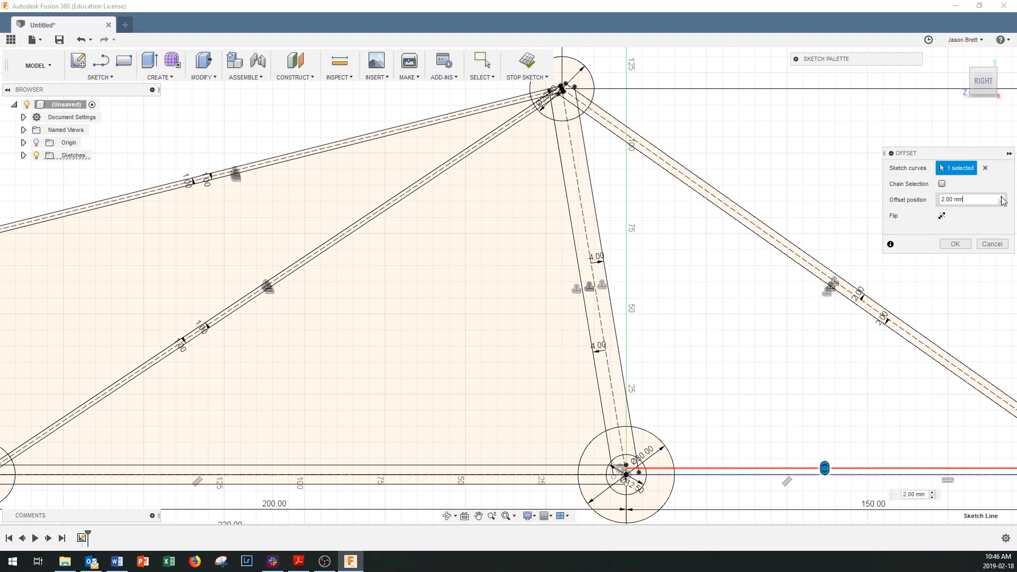
{"action": "left_click", "coordinate": [1002, 197]}
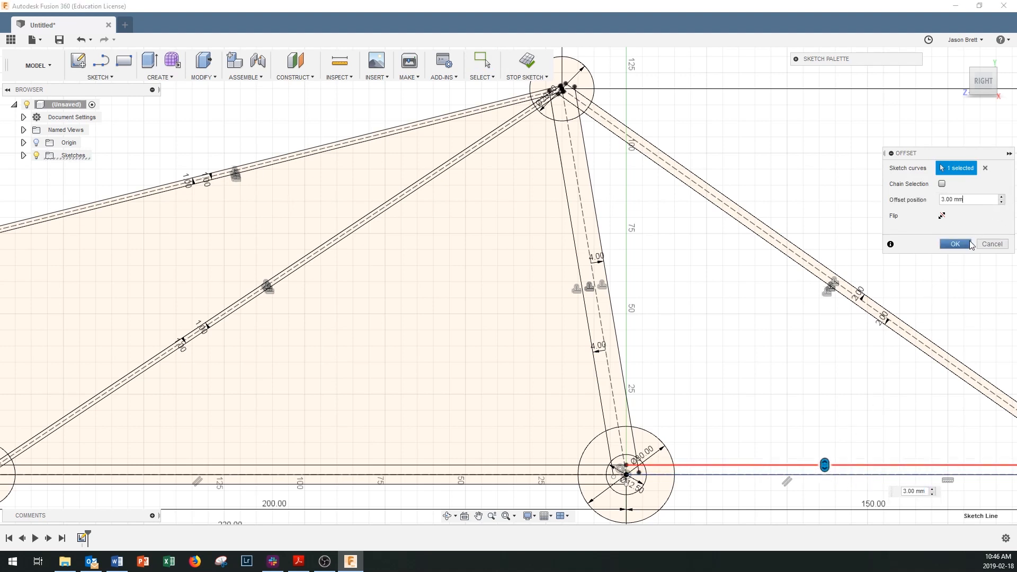
{"action": "left_click", "coordinate": [970, 244]}
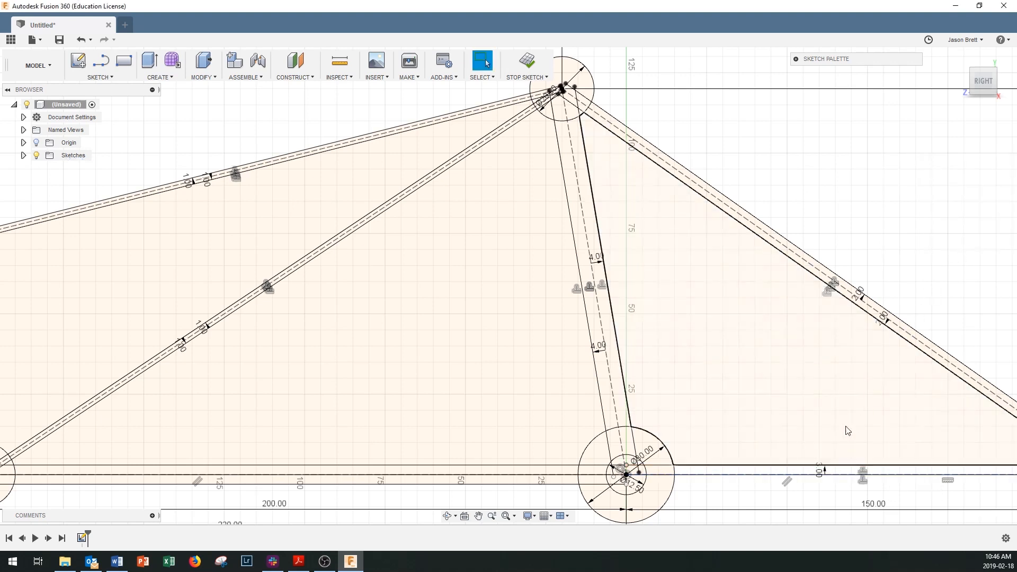
Offset the bottom construction line right of the origin joint by 3 mm on its lower side.
{"action": "key", "text": "o"}
{"action": "left_click", "coordinate": [749, 473]}
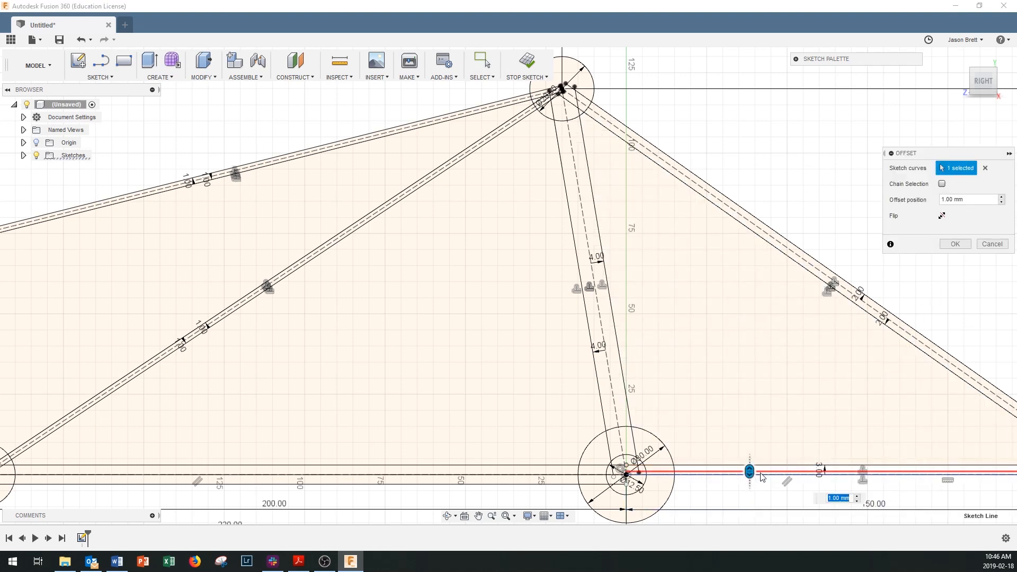
{"action": "left_click", "coordinate": [945, 219]}
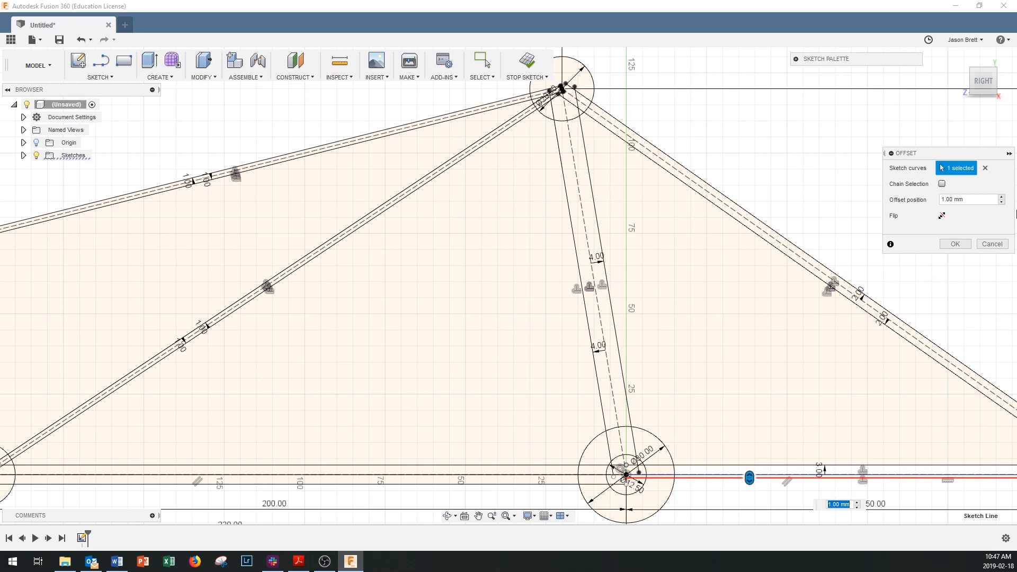
{"action": "left_click", "coordinate": [1002, 196]}
{"action": "left_click", "coordinate": [1001, 196]}
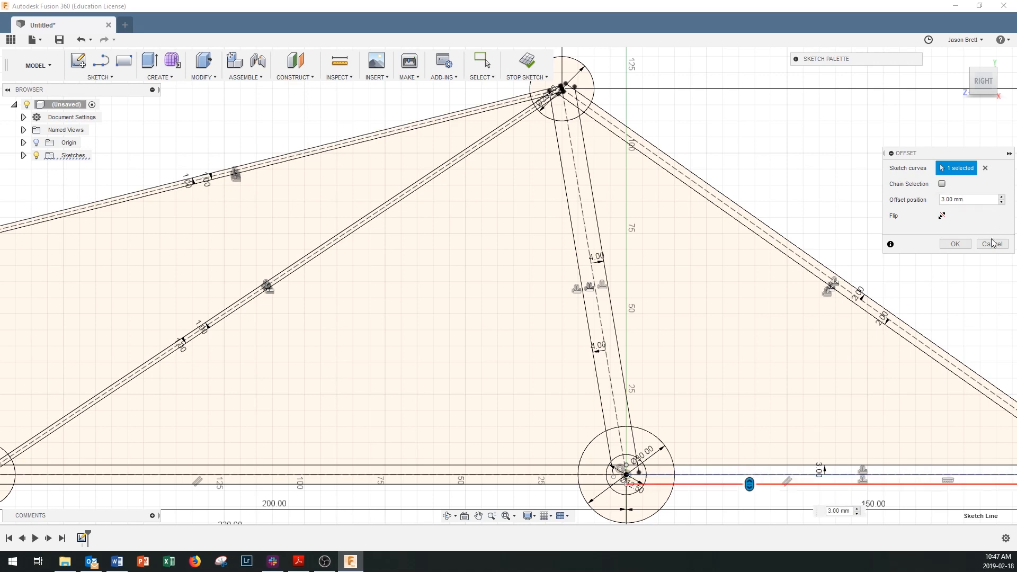
{"action": "left_click", "coordinate": [955, 244]}
Offset the horizontal bottom construction line starting at the left end joint by 6 mm on its lower side.
{"action": "scroll", "coordinate": [726, 507], "scroll_direction": "down", "scroll_amount": 5}
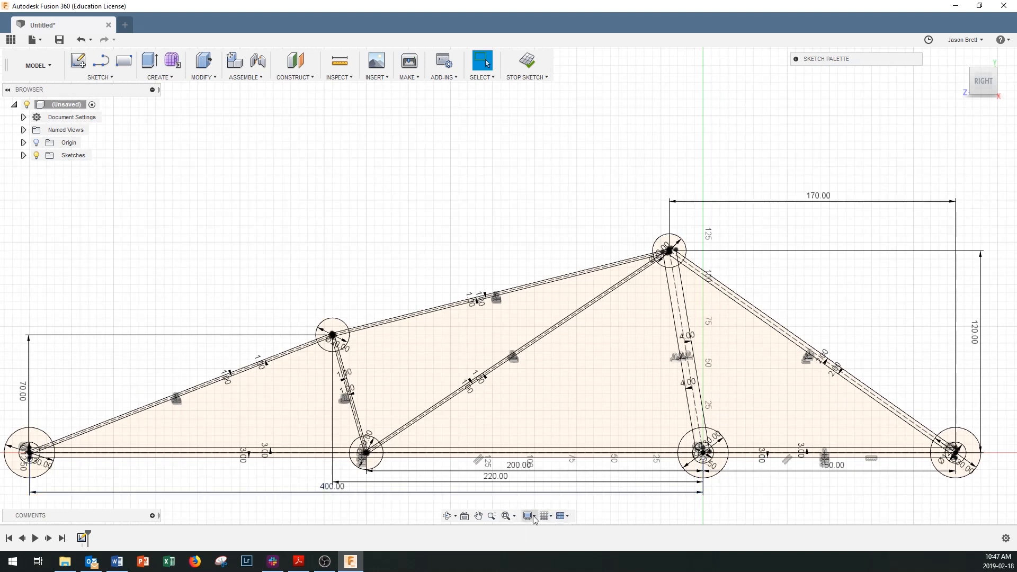
{"action": "left_click", "coordinate": [505, 520]}
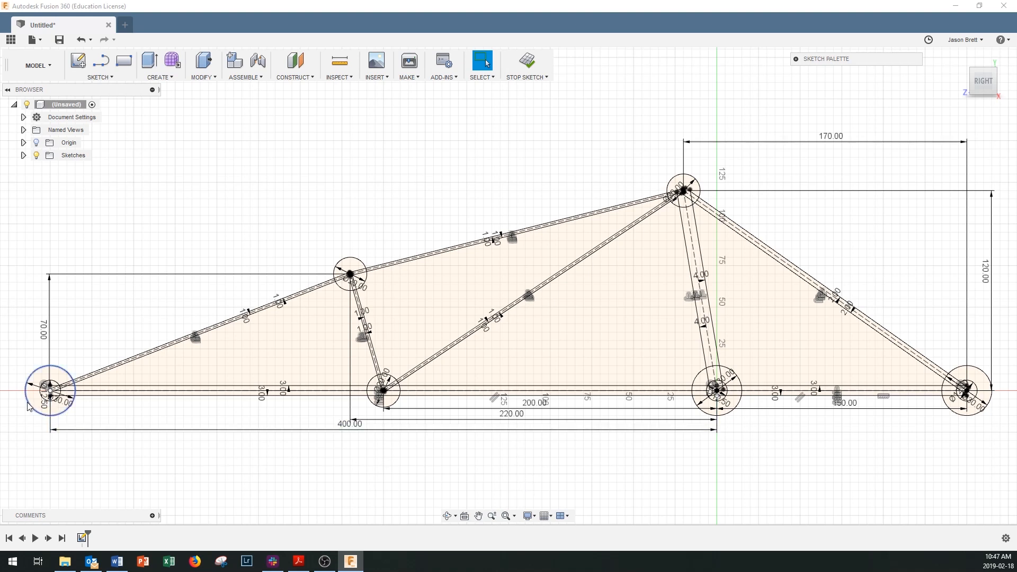
{"action": "scroll", "coordinate": [29, 405], "scroll_direction": "up", "scroll_amount": 2}
{"action": "scroll", "coordinate": [29, 406], "scroll_direction": "up", "scroll_amount": 6}
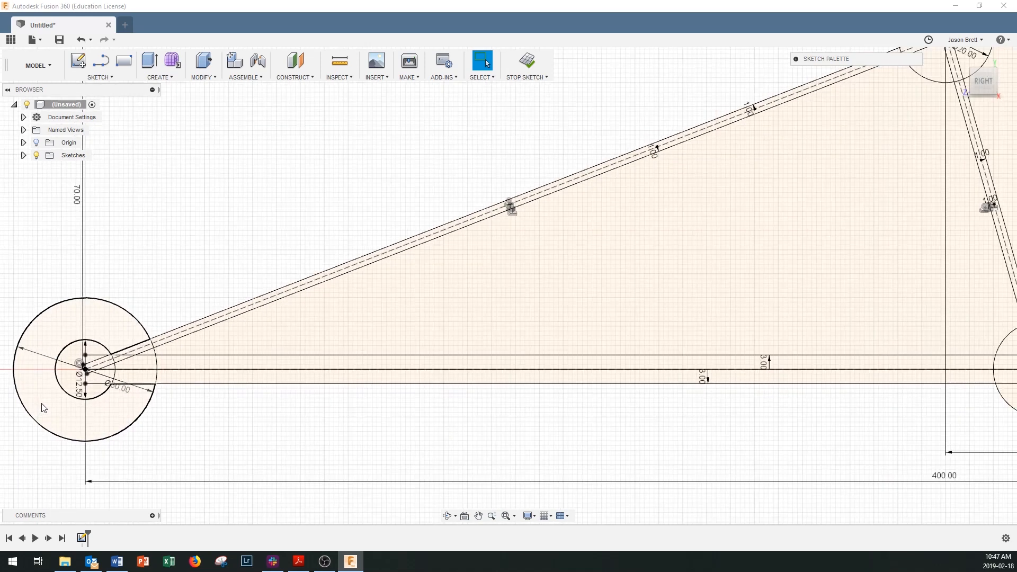
{"action": "scroll", "coordinate": [46, 409], "scroll_direction": "up", "scroll_amount": 4}
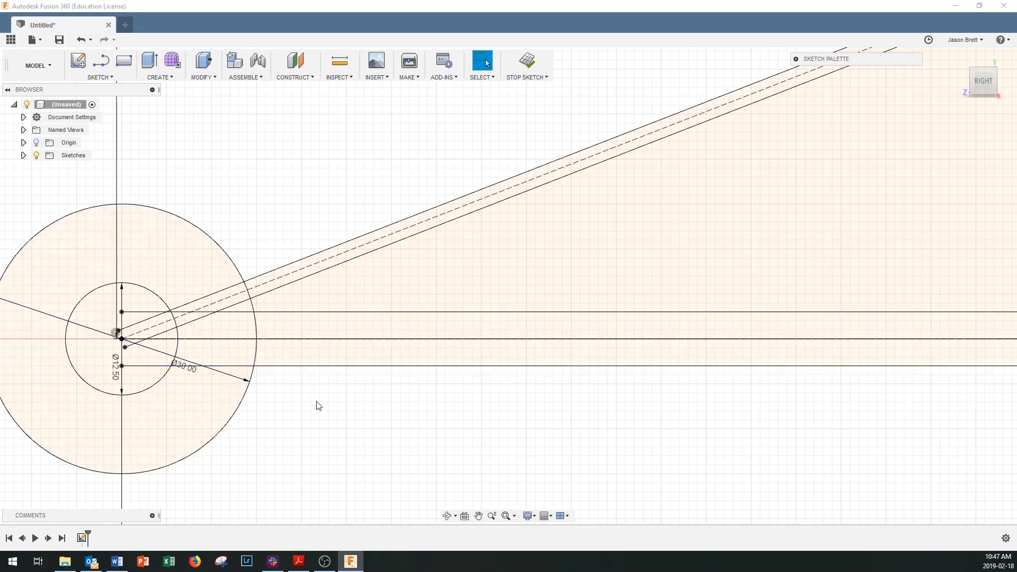
{"action": "key", "text": "o"}
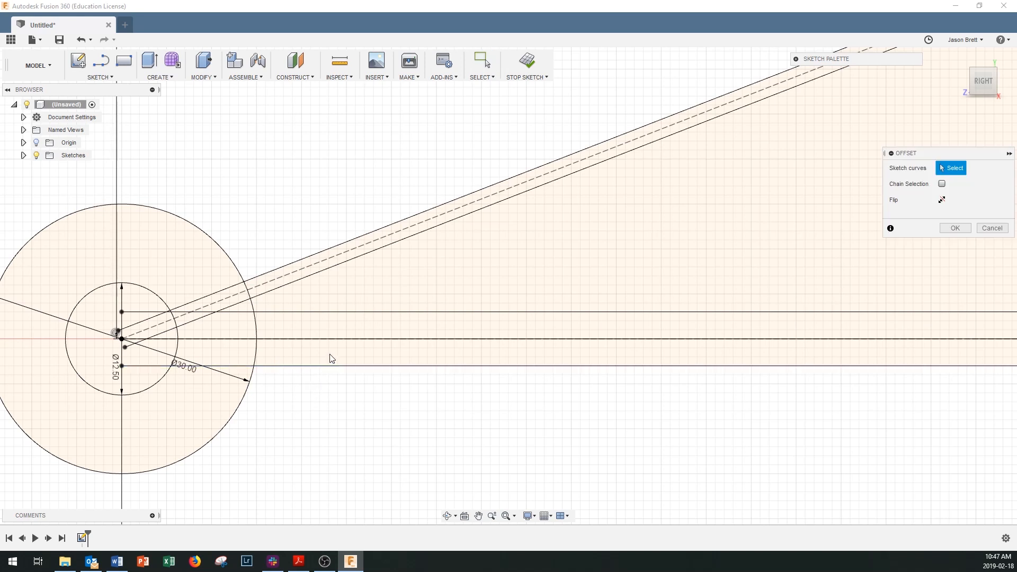
{"action": "left_click", "coordinate": [332, 340]}
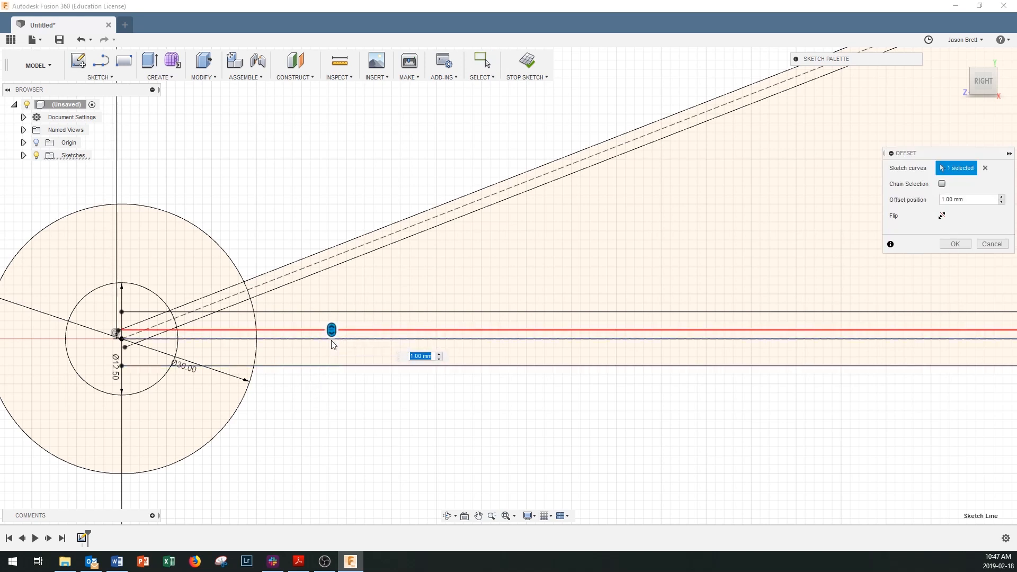
{"action": "left_click", "coordinate": [943, 215]}
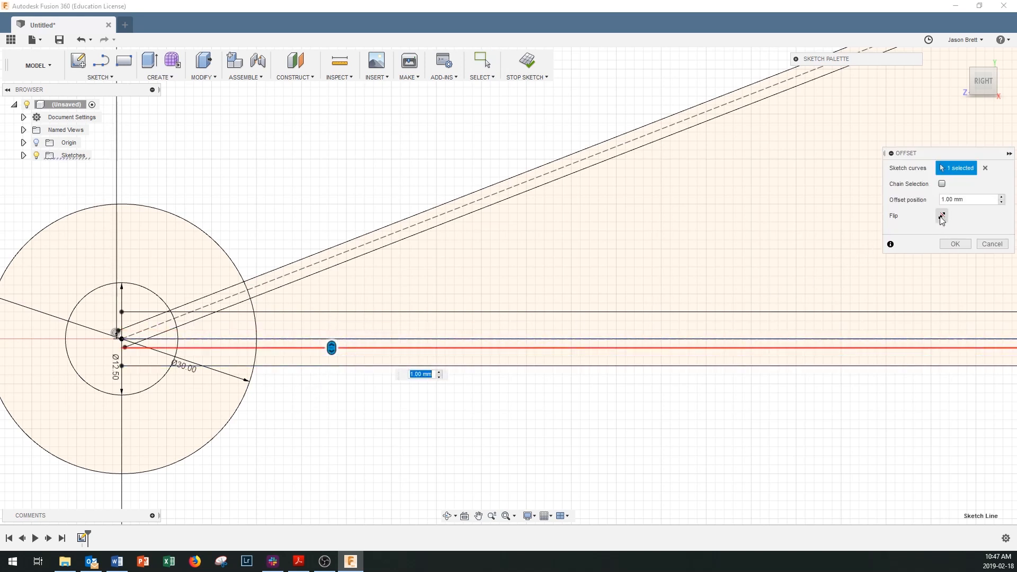
{"action": "left_click", "coordinate": [1002, 197]}
{"action": "left_click", "coordinate": [1001, 196]}
{"action": "left_click", "coordinate": [1001, 196]}
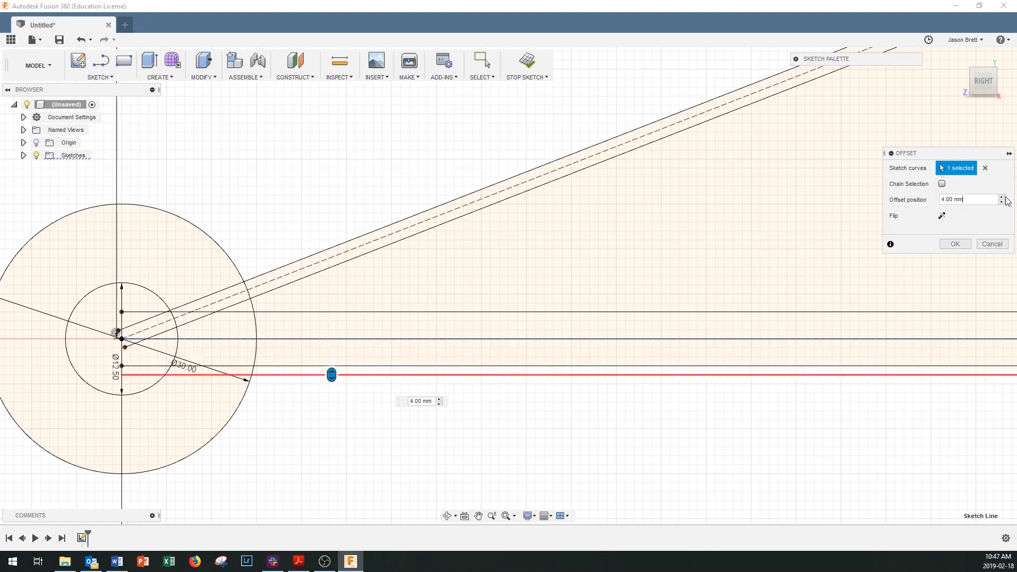
{"action": "left_click", "coordinate": [1002, 196]}
{"action": "left_click", "coordinate": [1003, 196]}
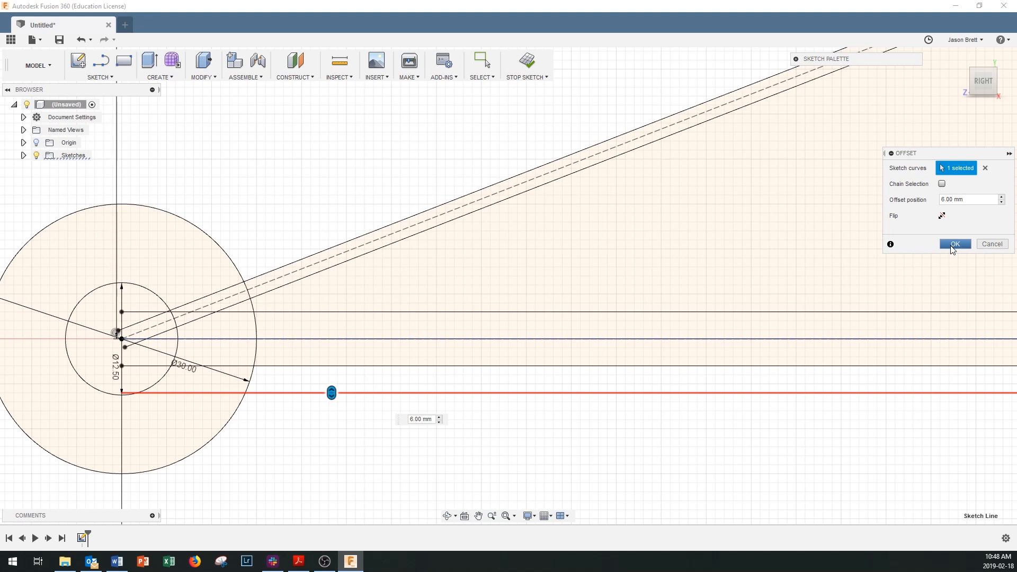
{"action": "left_click", "coordinate": [954, 244]}
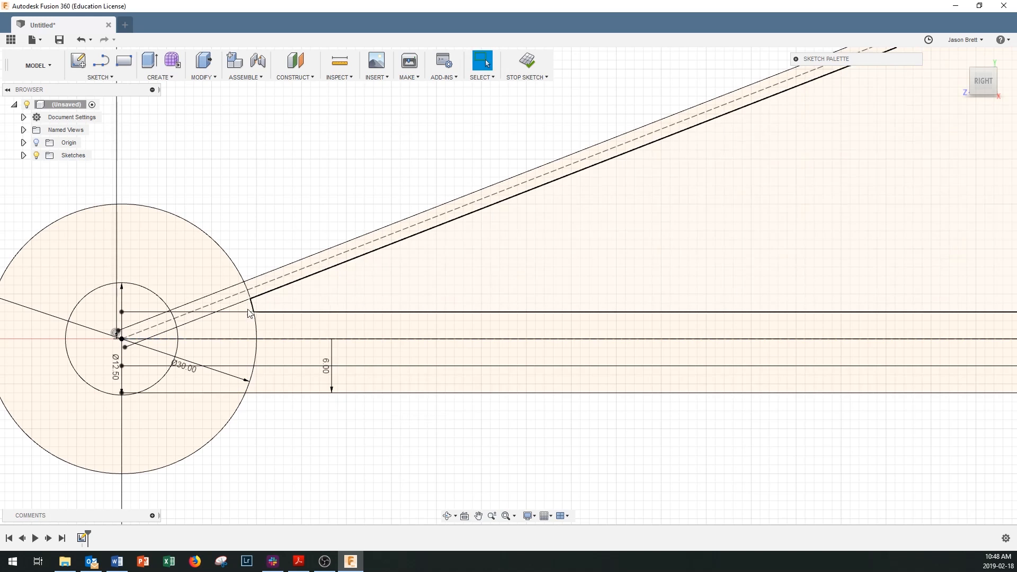
Extend the left end of the 6 mm offset line to the 12.5 mm circle at the left end joint.
{"action": "scroll", "coordinate": [106, 392], "scroll_direction": "up", "scroll_amount": 5}
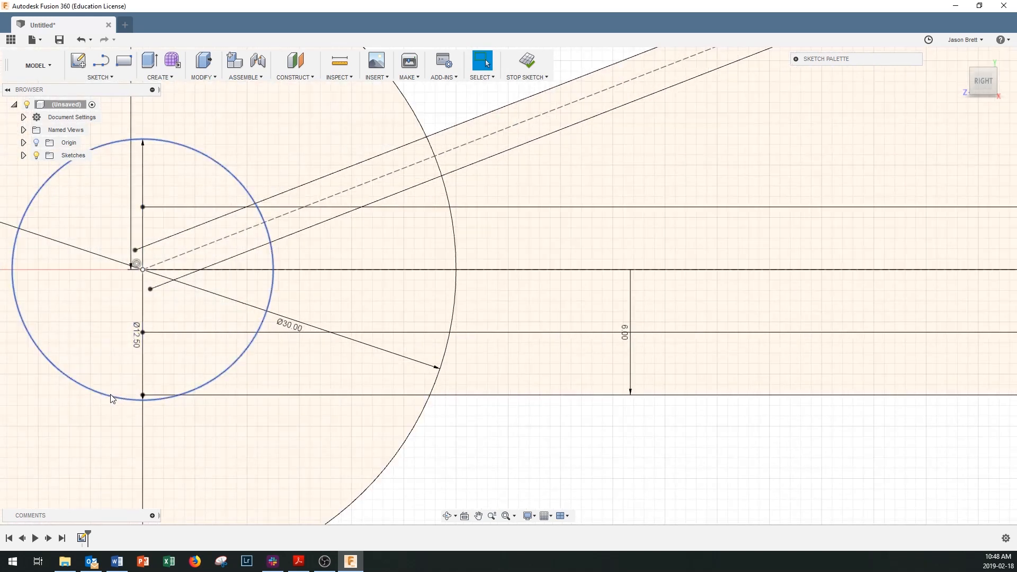
{"action": "left_click", "coordinate": [100, 77]}
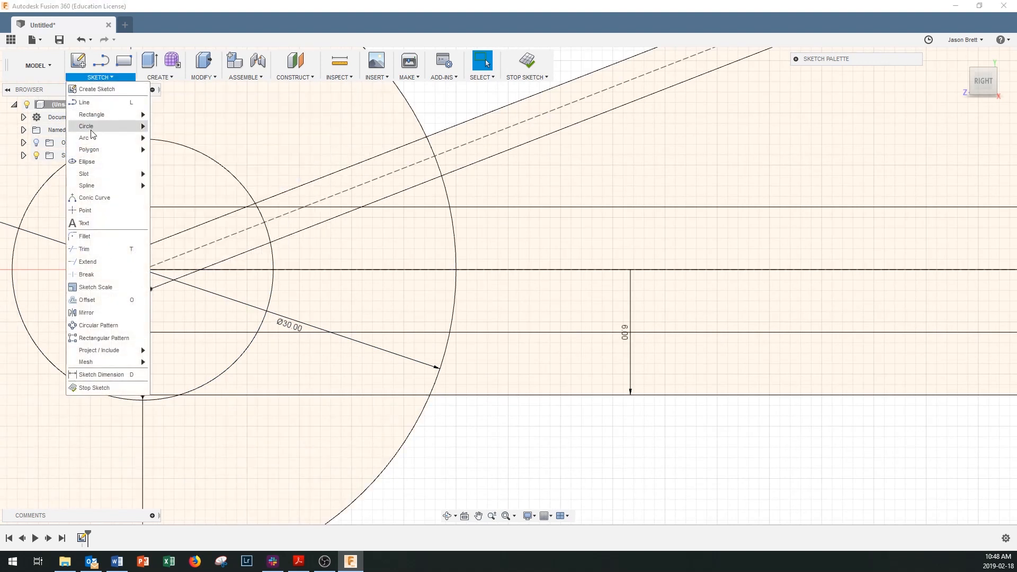
{"action": "left_click", "coordinate": [101, 262]}
{"action": "scroll", "coordinate": [124, 399], "scroll_direction": "up", "scroll_amount": 2}
{"action": "scroll", "coordinate": [125, 399], "scroll_direction": "up", "scroll_amount": 2}
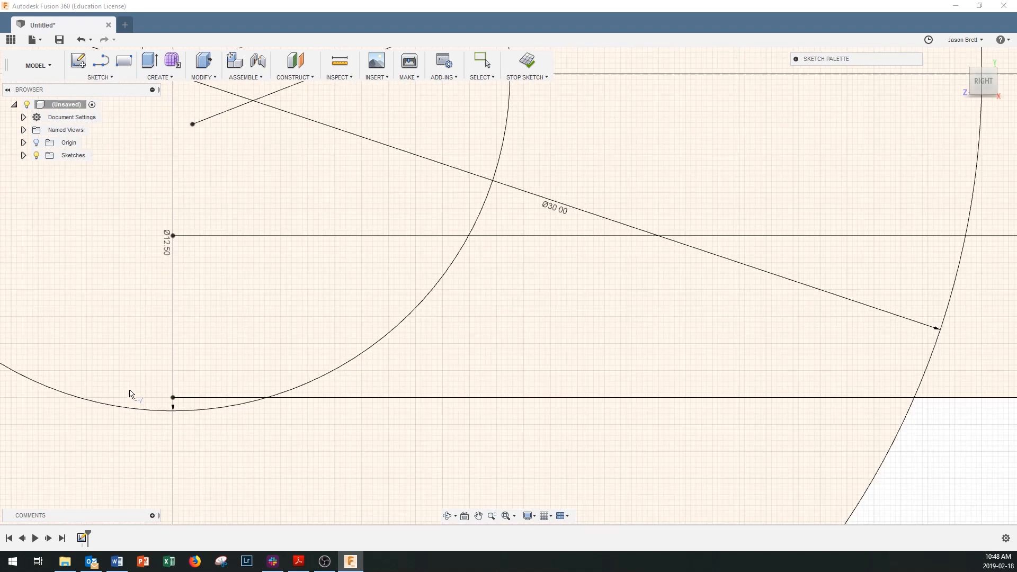
{"action": "left_click", "coordinate": [189, 400]}
{"action": "scroll", "coordinate": [161, 445], "scroll_direction": "down", "scroll_amount": 1}
{"action": "scroll", "coordinate": [104, 420], "scroll_direction": "down", "scroll_amount": 2}
{"action": "scroll", "coordinate": [104, 420], "scroll_direction": "down", "scroll_amount": 2}
{"action": "scroll", "coordinate": [265, 474], "scroll_direction": "down", "scroll_amount": 2}
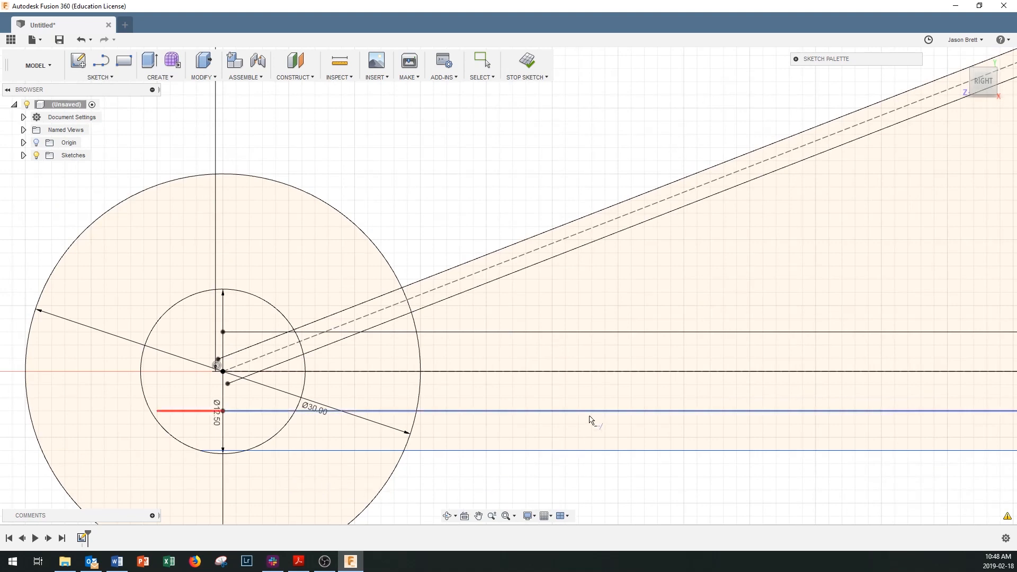
Set the horizontal distance between the lower middle joint and the origin joint to 180 mm.
{"action": "left_click", "coordinate": [506, 517]}
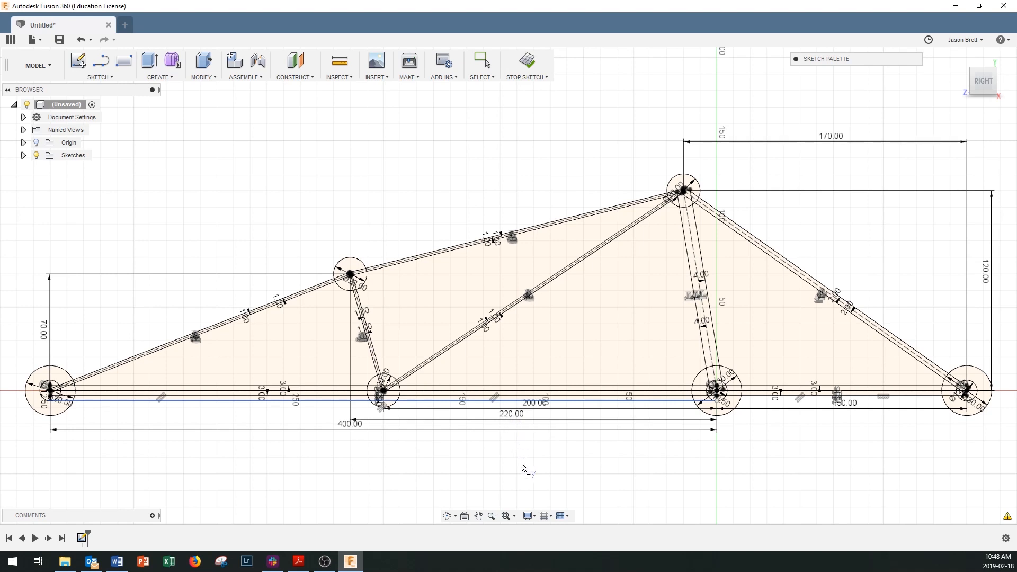
{"action": "key", "text": "Escape"}
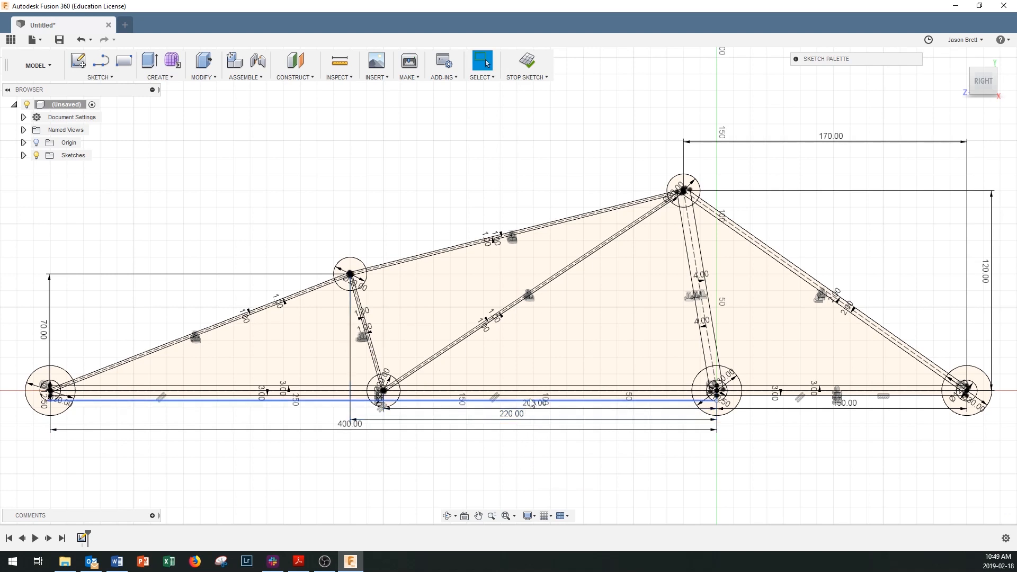
{"action": "scroll", "coordinate": [531, 403], "scroll_direction": "up", "scroll_amount": 3}
{"action": "double_click", "coordinate": [532, 412]}
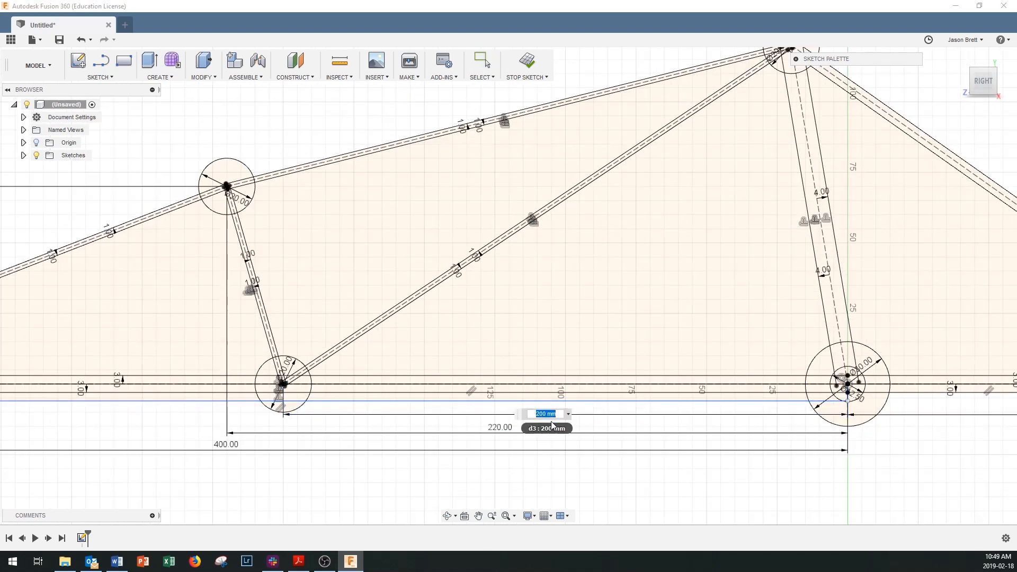
{"action": "type", "text": "180"}
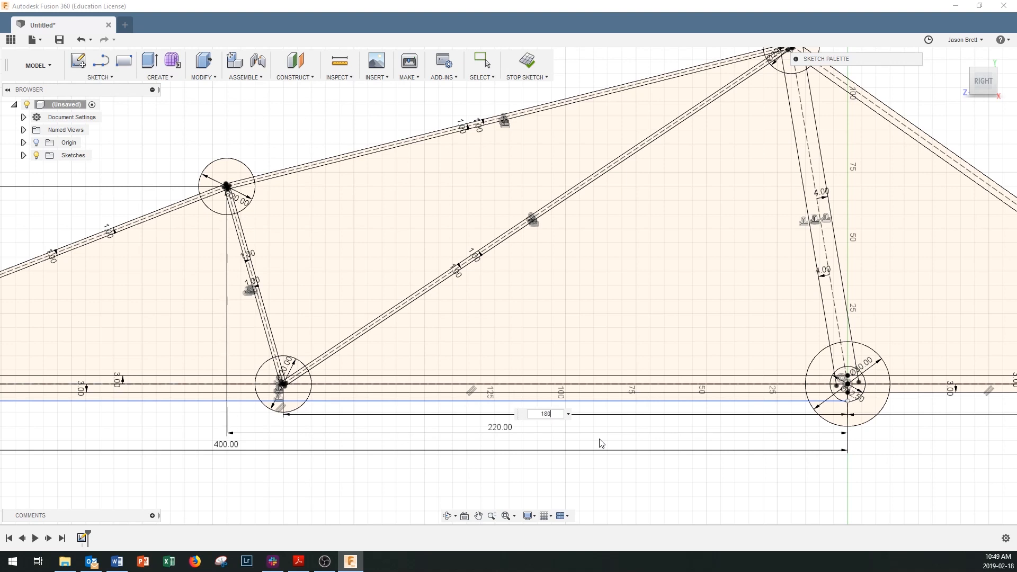
{"action": "key", "text": "Return"}
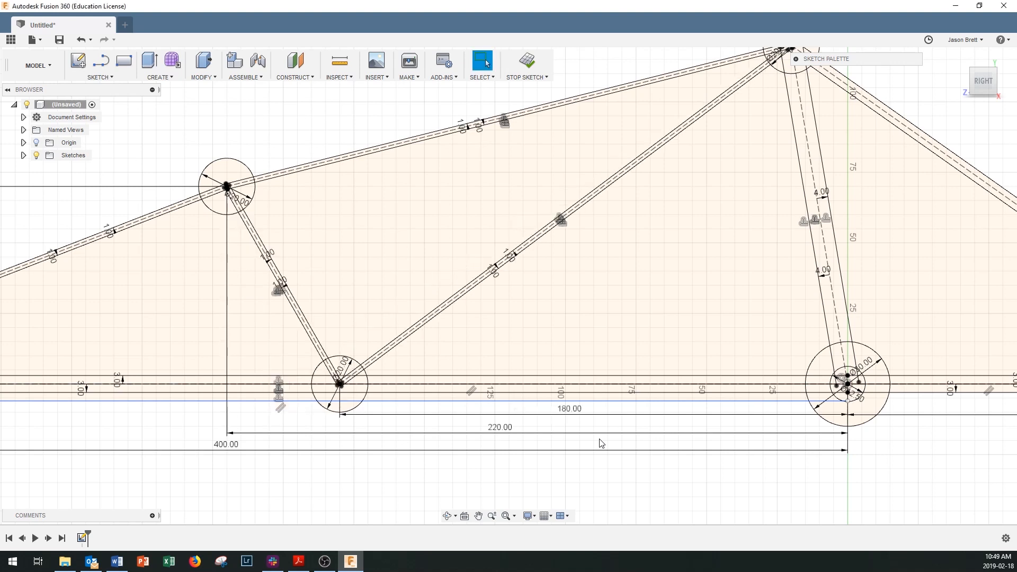
Finish the truss sketch and turn the model to an isometric view.
{"action": "scroll", "coordinate": [449, 365], "scroll_direction": "down", "scroll_amount": 4}
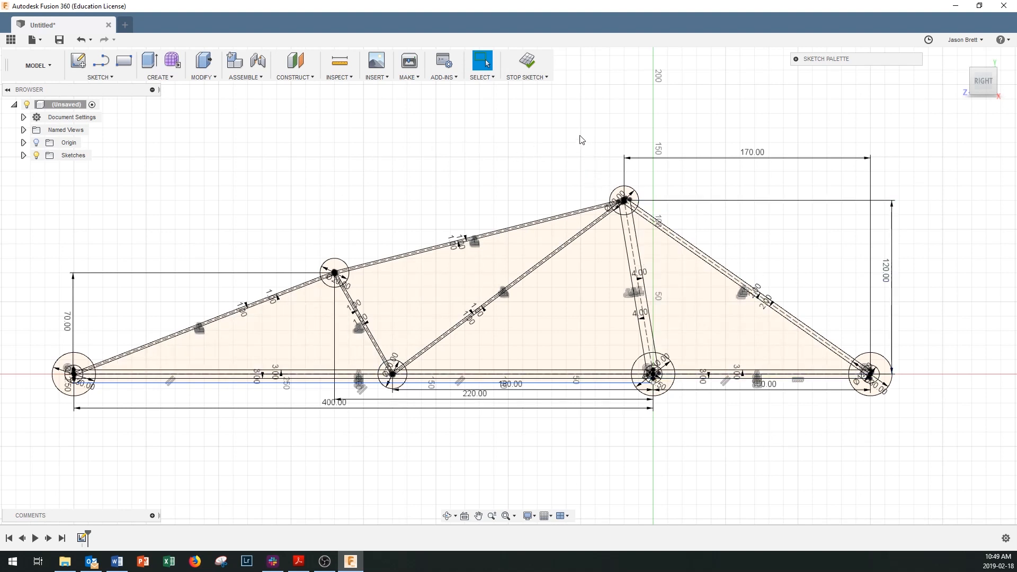
{"action": "left_click", "coordinate": [528, 67]}
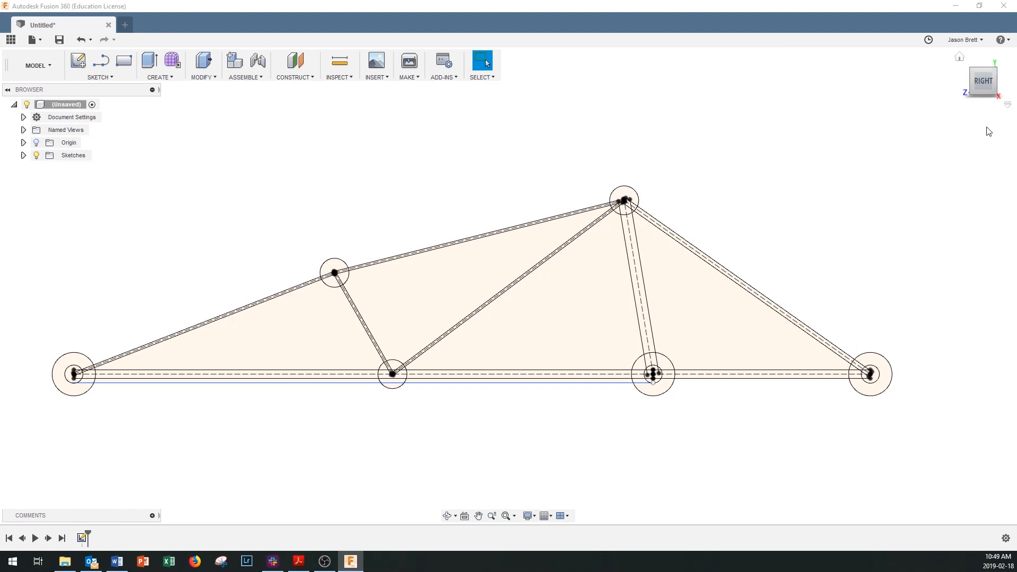
{"action": "left_click", "coordinate": [995, 72]}
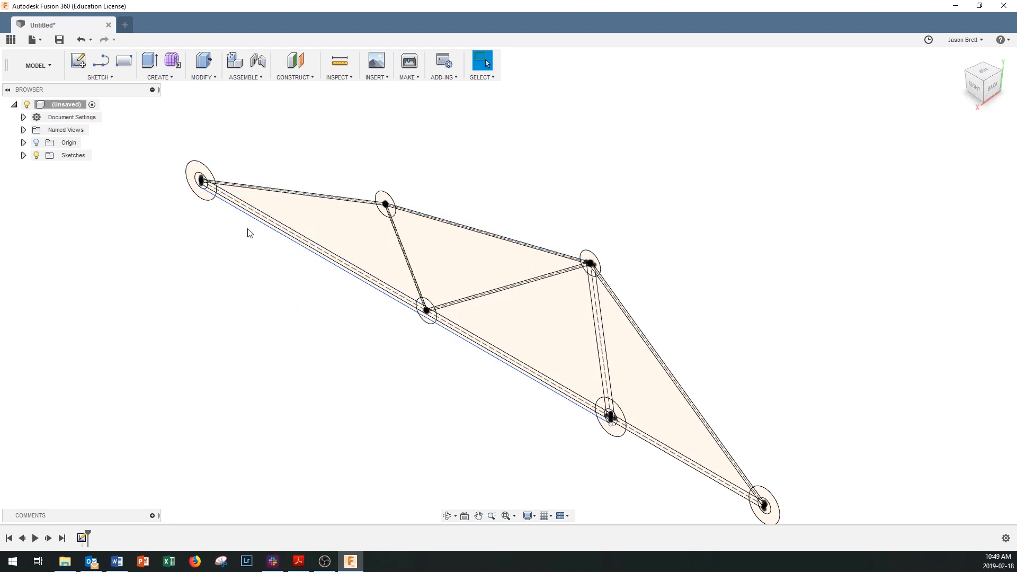
Start an Extrude as a new body with the large outer ring region of the left end joint as its profile.
{"action": "left_click", "coordinate": [170, 78]}
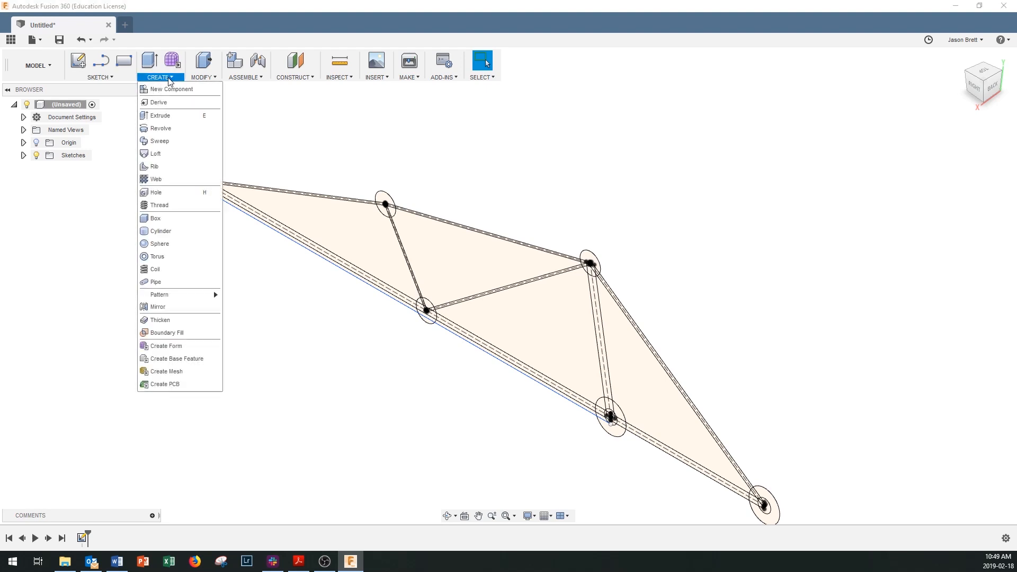
{"action": "left_click", "coordinate": [170, 114]}
{"action": "scroll", "coordinate": [201, 210], "scroll_direction": "up", "scroll_amount": 2}
{"action": "scroll", "coordinate": [201, 212], "scroll_direction": "up", "scroll_amount": 3}
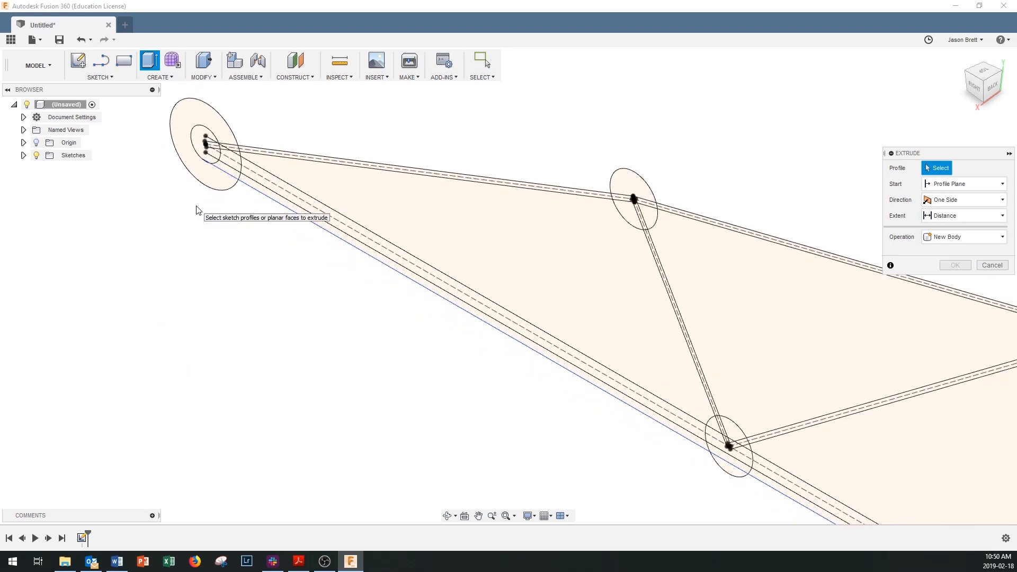
{"action": "scroll", "coordinate": [198, 210], "scroll_direction": "down", "scroll_amount": 1}
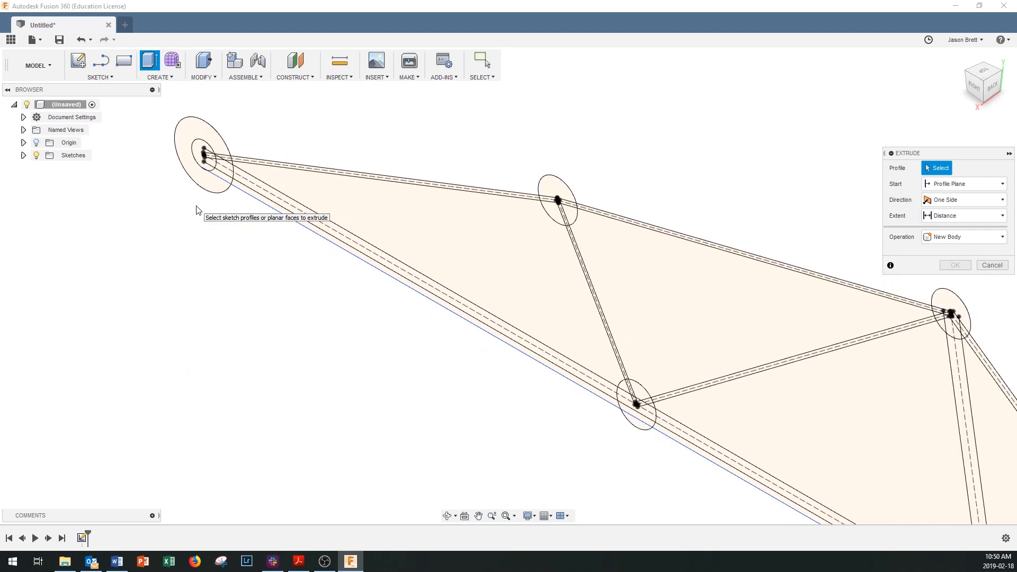
{"action": "scroll", "coordinate": [198, 209], "scroll_direction": "up", "scroll_amount": 2}
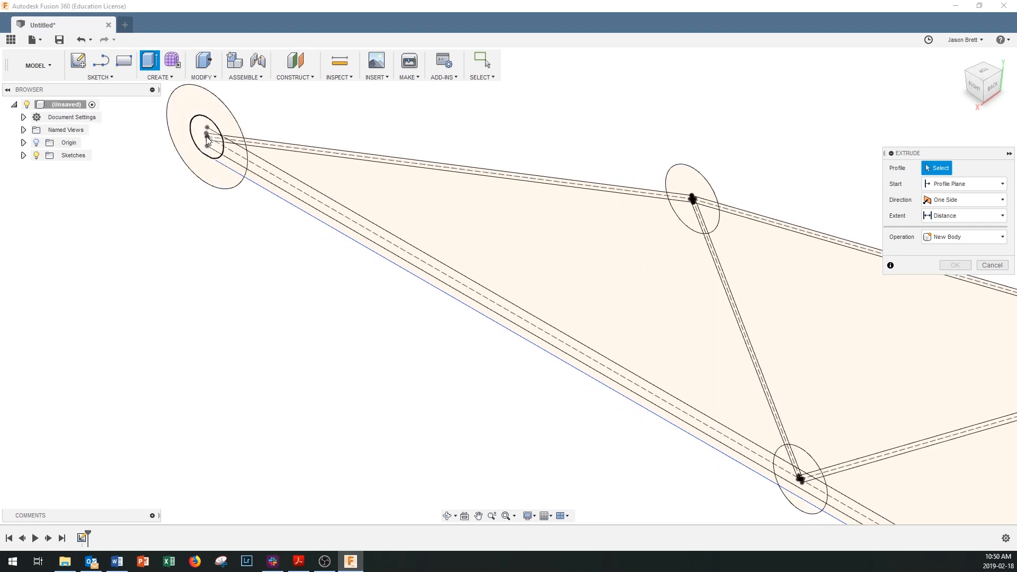
{"action": "scroll", "coordinate": [201, 97], "scroll_direction": "up", "scroll_amount": 2}
{"action": "left_click", "coordinate": [205, 95]}
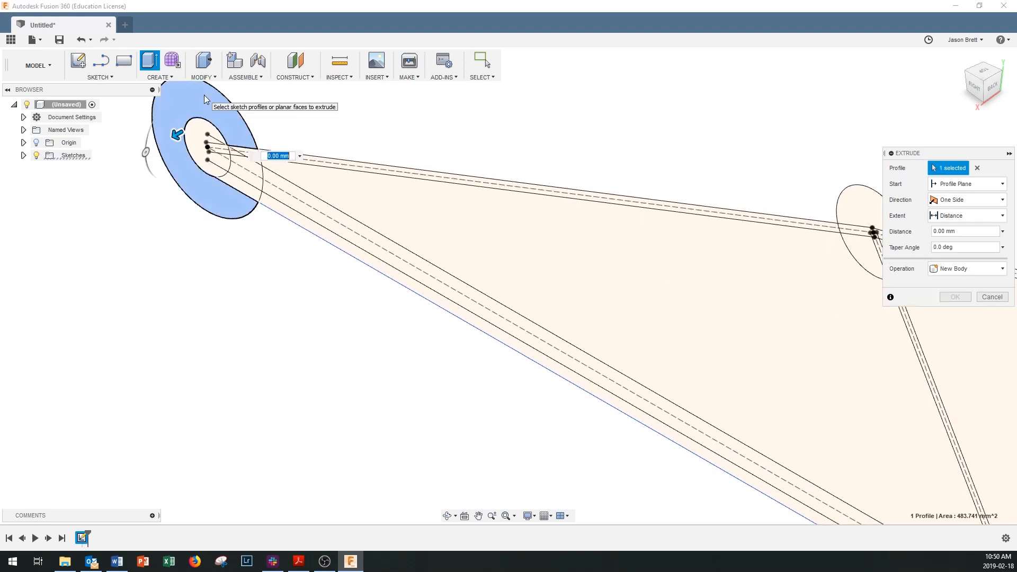
Add the remaining ring regions of the left end joint to the extrude profiles, including the thin sliver at the inner circle, leaving the hole unselected.
{"action": "scroll", "coordinate": [223, 140], "scroll_direction": "up", "scroll_amount": 2}
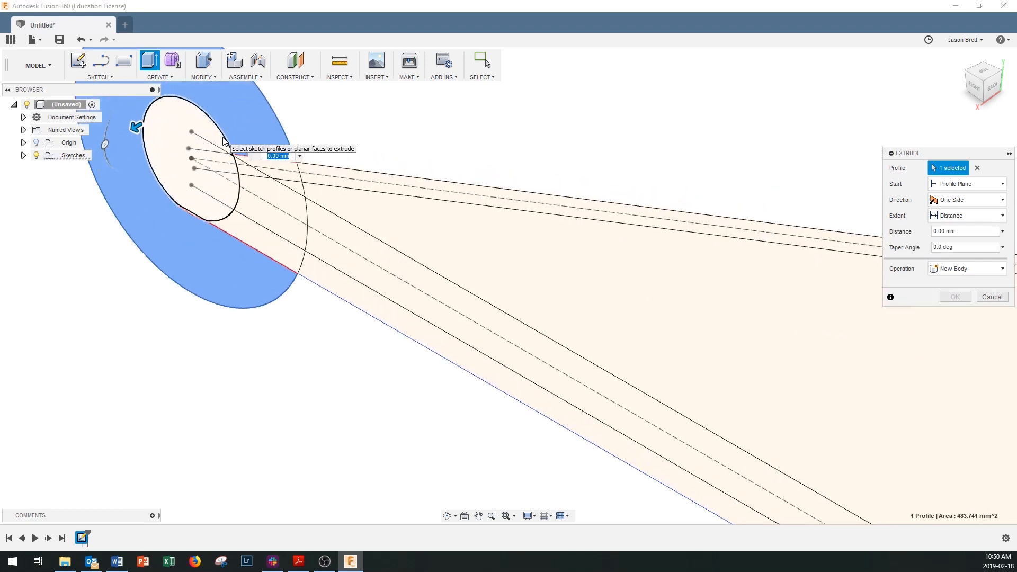
{"action": "scroll", "coordinate": [225, 142], "scroll_direction": "up", "scroll_amount": 2}
{"action": "scroll", "coordinate": [196, 206], "scroll_direction": "up", "scroll_amount": 5}
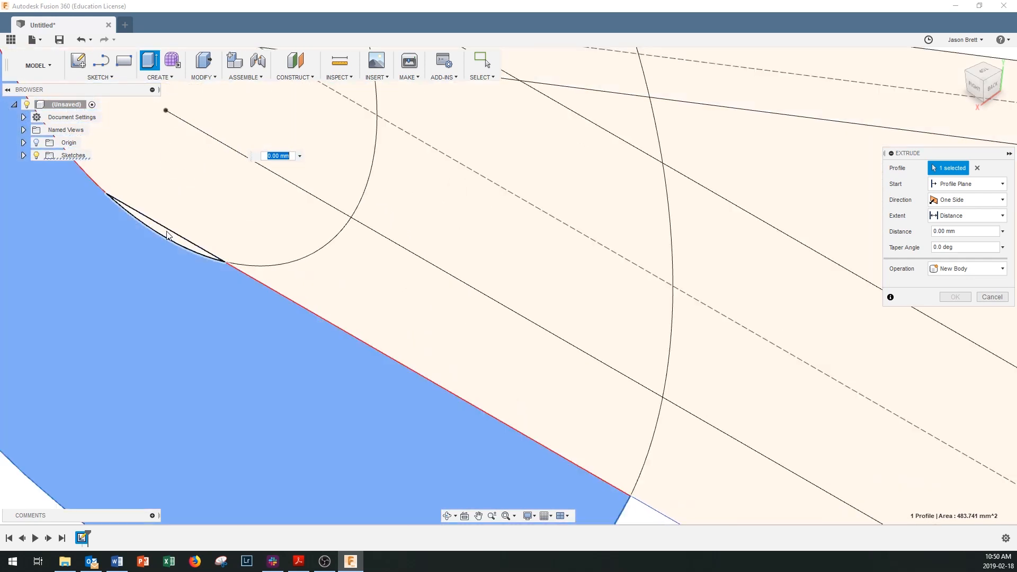
{"action": "left_click", "coordinate": [175, 237]}
{"action": "scroll", "coordinate": [201, 297], "scroll_direction": "down", "scroll_amount": 5}
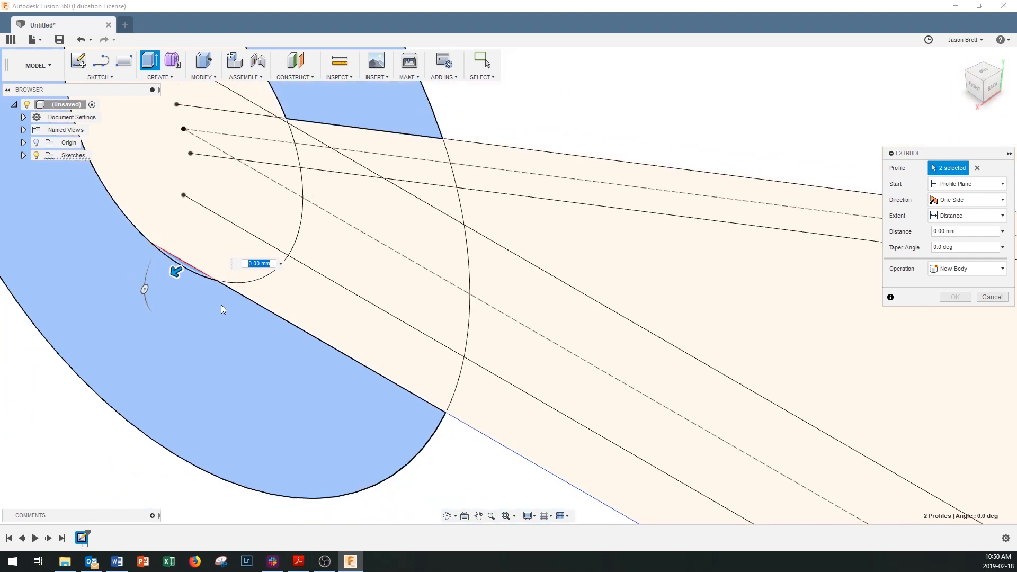
{"action": "left_click", "coordinate": [334, 279]}
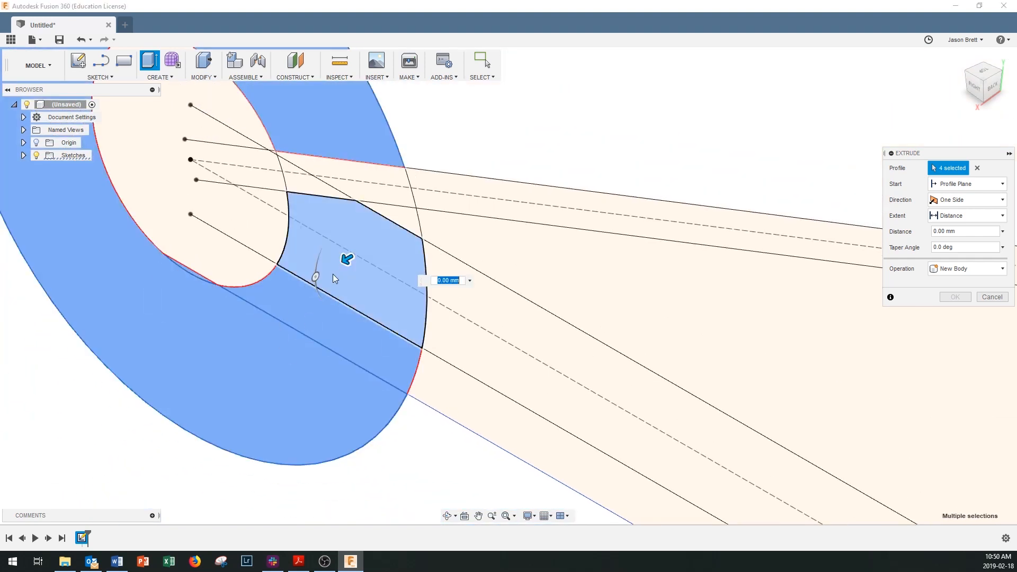
{"action": "left_click", "coordinate": [317, 274]}
{"action": "left_click", "coordinate": [388, 206]}
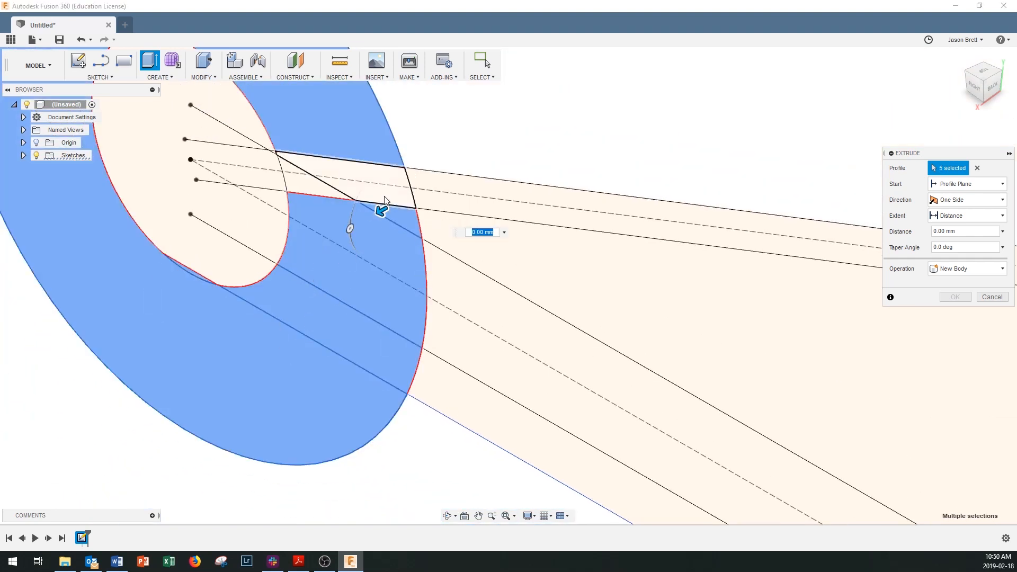
{"action": "left_click", "coordinate": [384, 197]}
{"action": "left_click", "coordinate": [322, 190]}
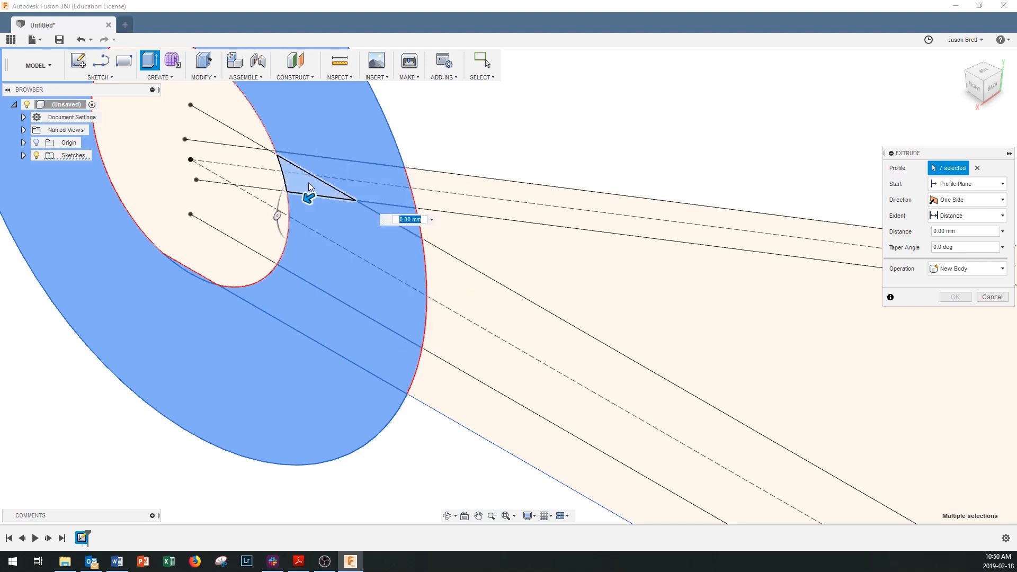
Add the bottom chord member and the sloping top member leaving the left end joint to the extrude profiles.
{"action": "scroll", "coordinate": [316, 255], "scroll_direction": "down", "scroll_amount": 3}
{"action": "scroll", "coordinate": [345, 267], "scroll_direction": "down", "scroll_amount": 3}
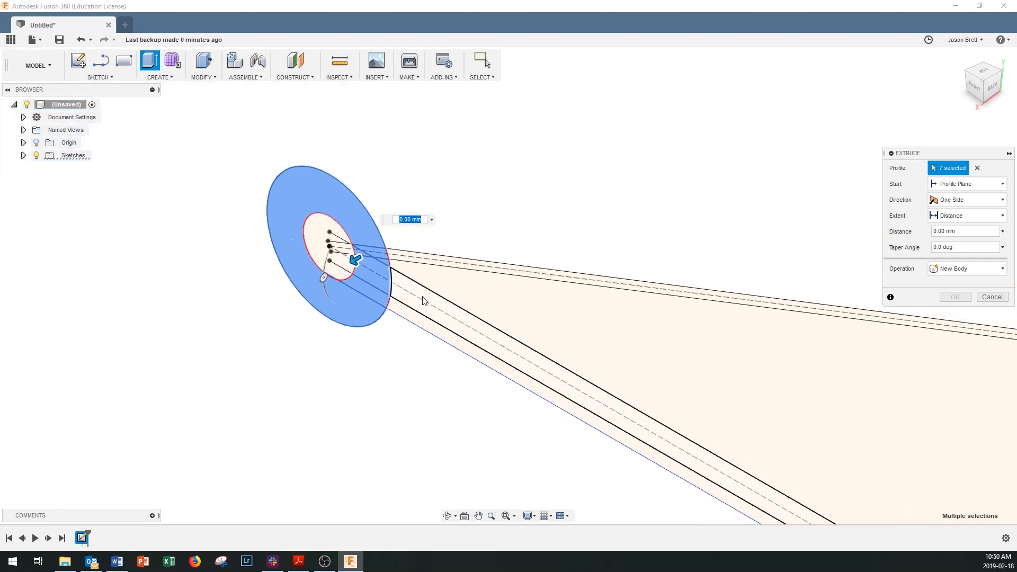
{"action": "scroll", "coordinate": [447, 342], "scroll_direction": "down", "scroll_amount": 2}
{"action": "scroll", "coordinate": [446, 333], "scroll_direction": "up", "scroll_amount": 3}
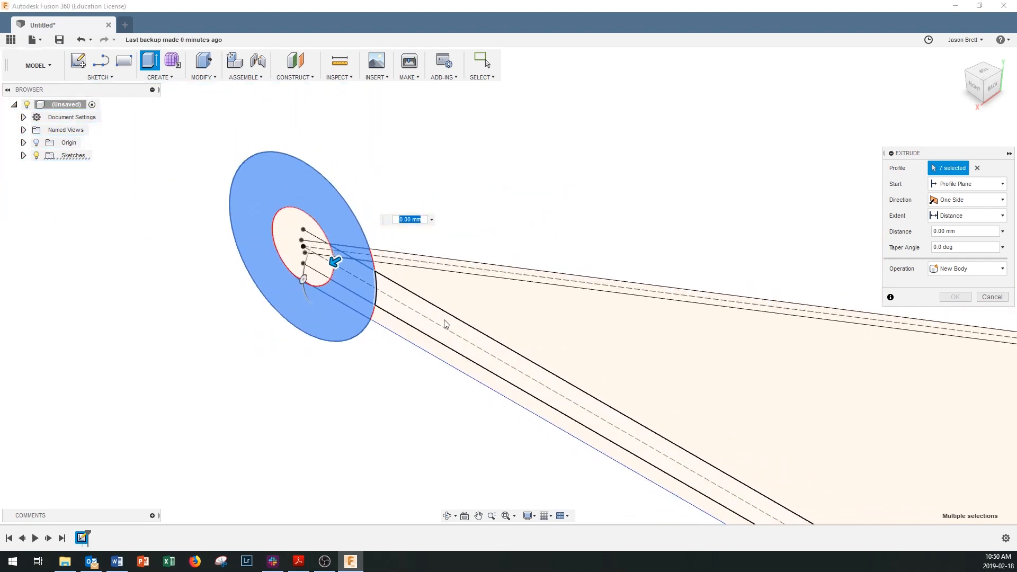
{"action": "left_click", "coordinate": [438, 328]}
{"action": "scroll", "coordinate": [507, 361], "scroll_direction": "down", "scroll_amount": 3}
{"action": "scroll", "coordinate": [607, 366], "scroll_direction": "up", "scroll_amount": 2}
{"action": "left_click", "coordinate": [596, 341]}
{"action": "scroll", "coordinate": [747, 401], "scroll_direction": "down", "scroll_amount": 2}
Add all regions inside the circle of the upper left joint to the extrude profiles.
{"action": "scroll", "coordinate": [747, 402], "scroll_direction": "up", "scroll_amount": 3}
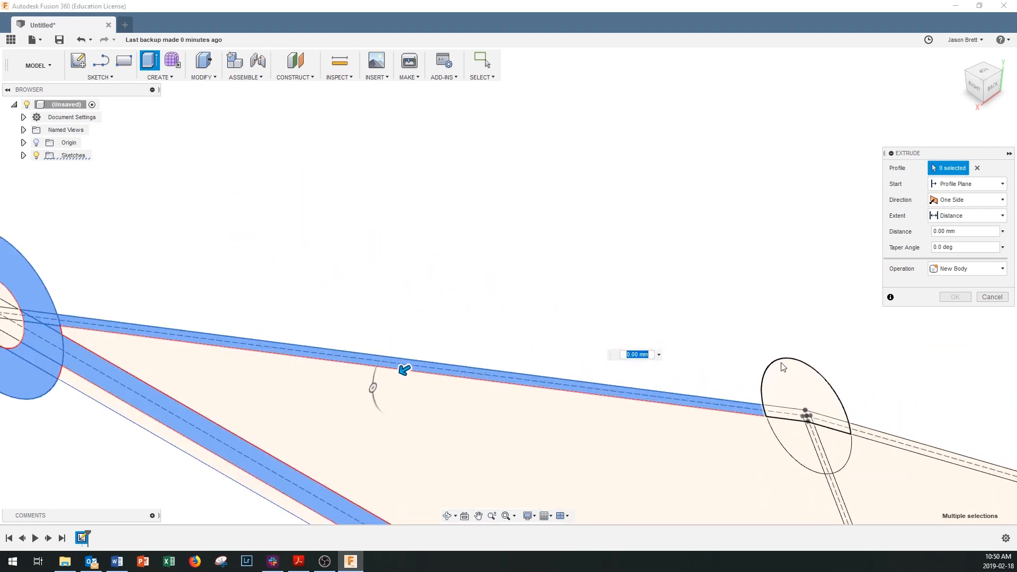
{"action": "left_click", "coordinate": [809, 421]}
{"action": "scroll", "coordinate": [809, 421], "scroll_direction": "up", "scroll_amount": 1}
{"action": "left_click", "coordinate": [805, 447]}
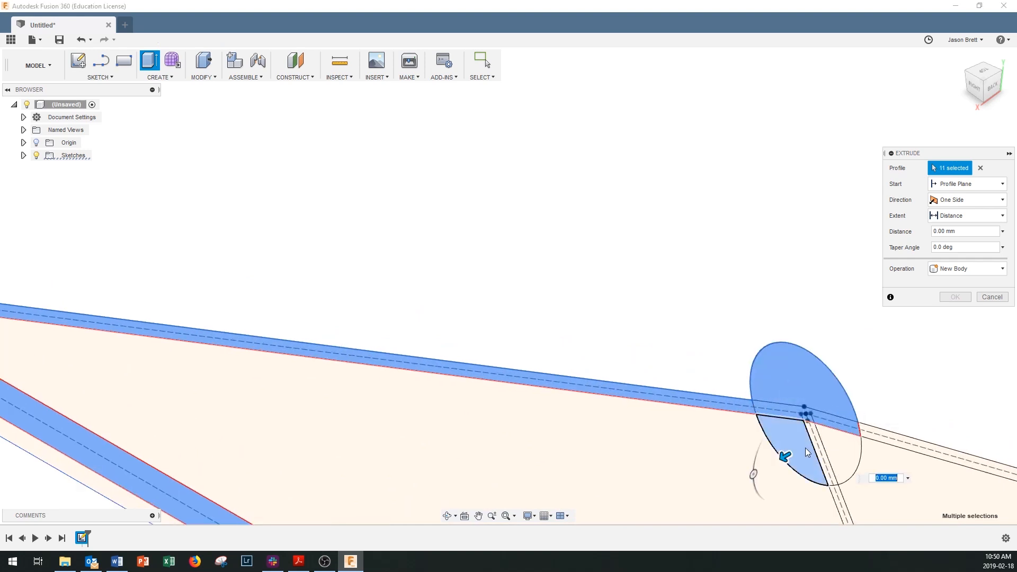
{"action": "left_click", "coordinate": [822, 449]}
{"action": "left_click", "coordinate": [827, 459]}
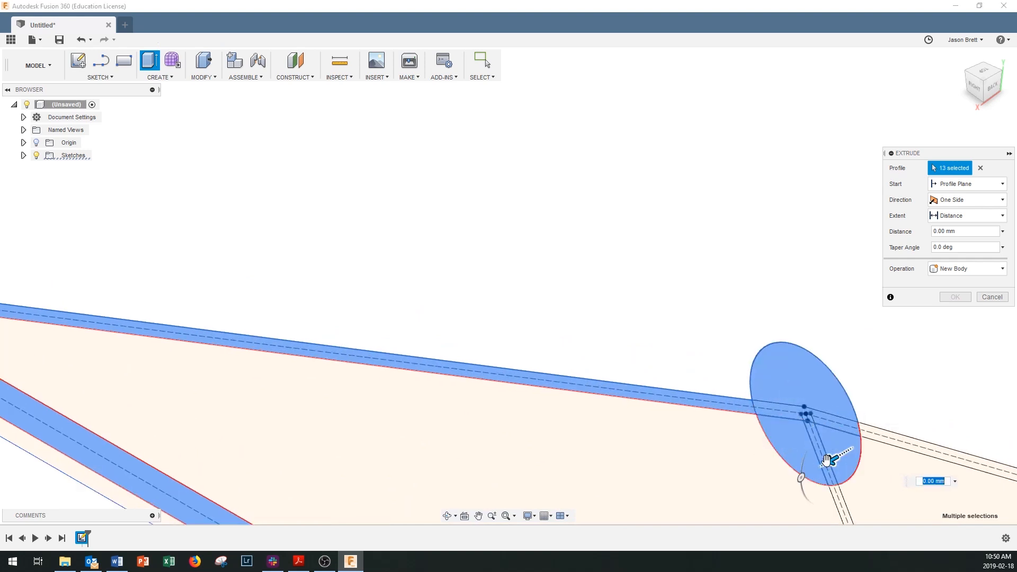
Add all regions inside the circle of the lower middle joint to the extrude profiles.
{"action": "scroll", "coordinate": [826, 462], "scroll_direction": "down", "scroll_amount": 3}
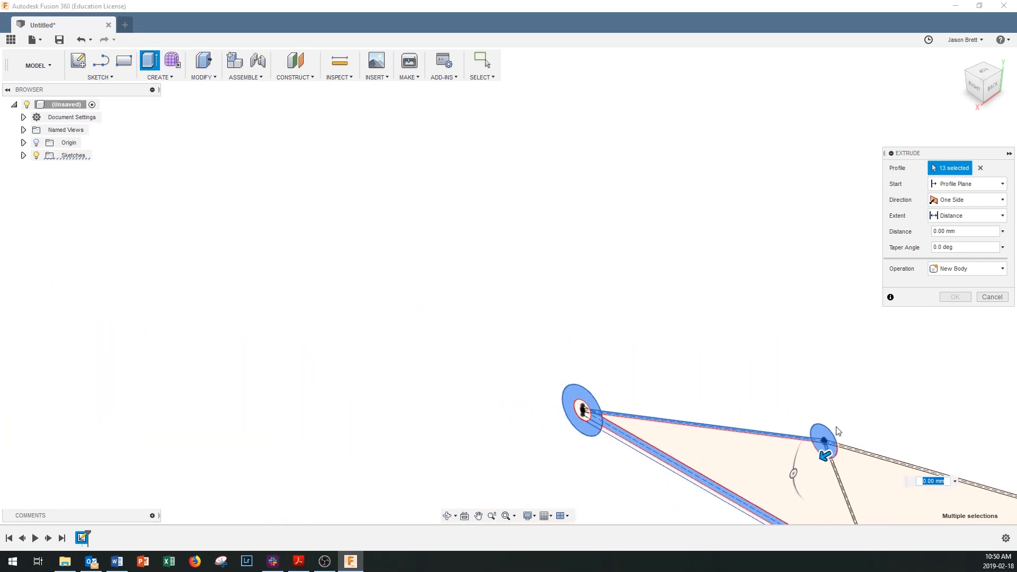
{"action": "left_click", "coordinate": [492, 516]}
{"action": "left_click_drag", "start_coordinate": [491, 514], "coordinate": [490, 449]}
{"action": "scroll", "coordinate": [464, 318], "scroll_direction": "up", "scroll_amount": 8}
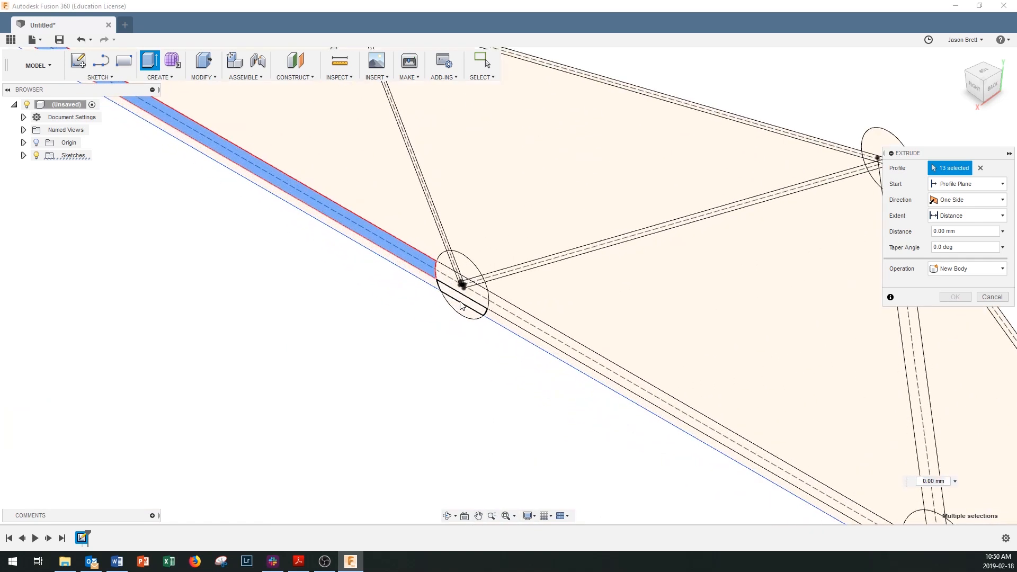
{"action": "scroll", "coordinate": [461, 306], "scroll_direction": "up", "scroll_amount": 3}
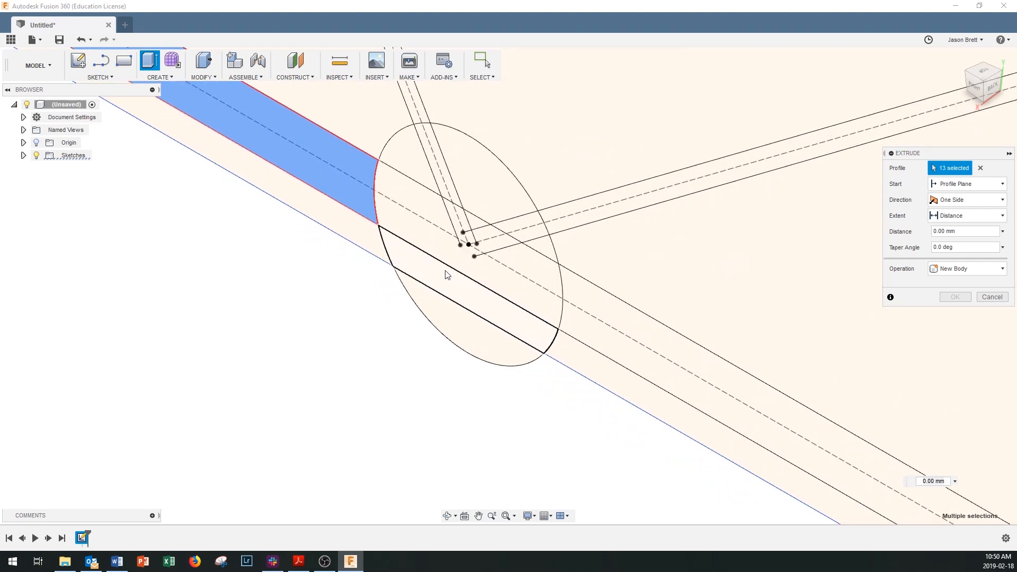
{"action": "left_click", "coordinate": [460, 336]}
{"action": "left_click", "coordinate": [464, 290]}
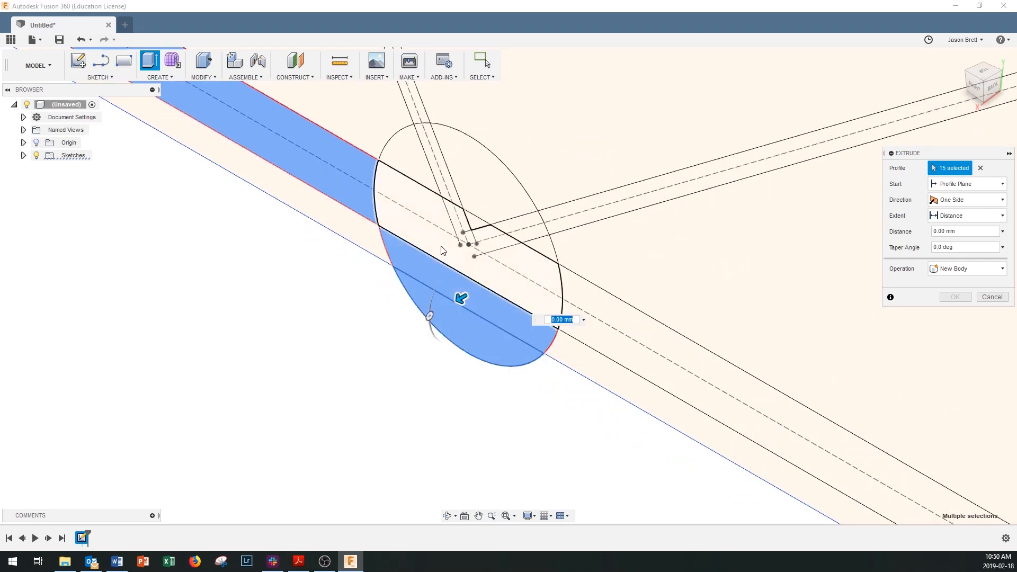
{"action": "left_click", "coordinate": [475, 226]}
{"action": "left_click", "coordinate": [475, 225]}
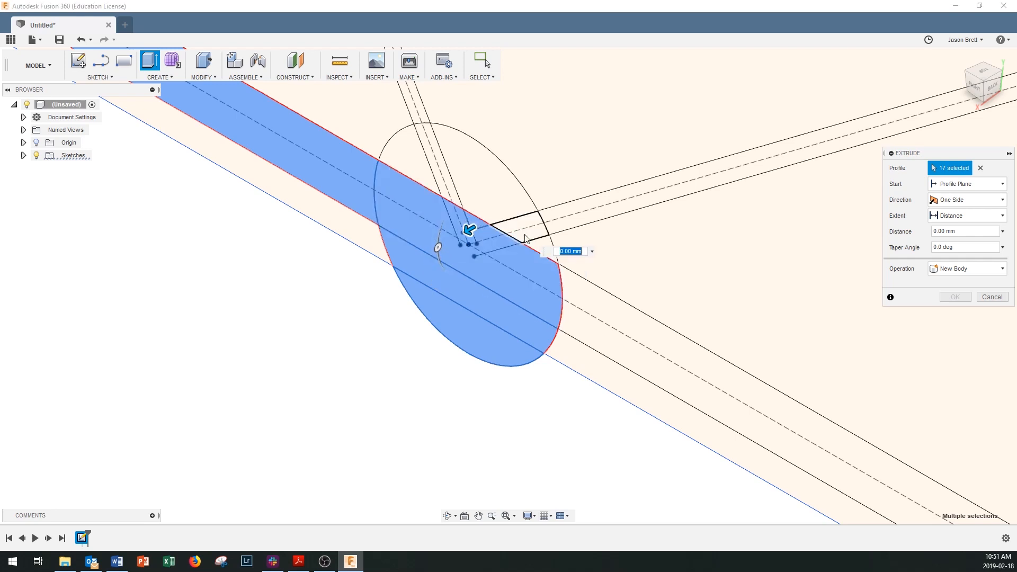
{"action": "left_click", "coordinate": [522, 227]}
{"action": "left_click", "coordinate": [545, 253]}
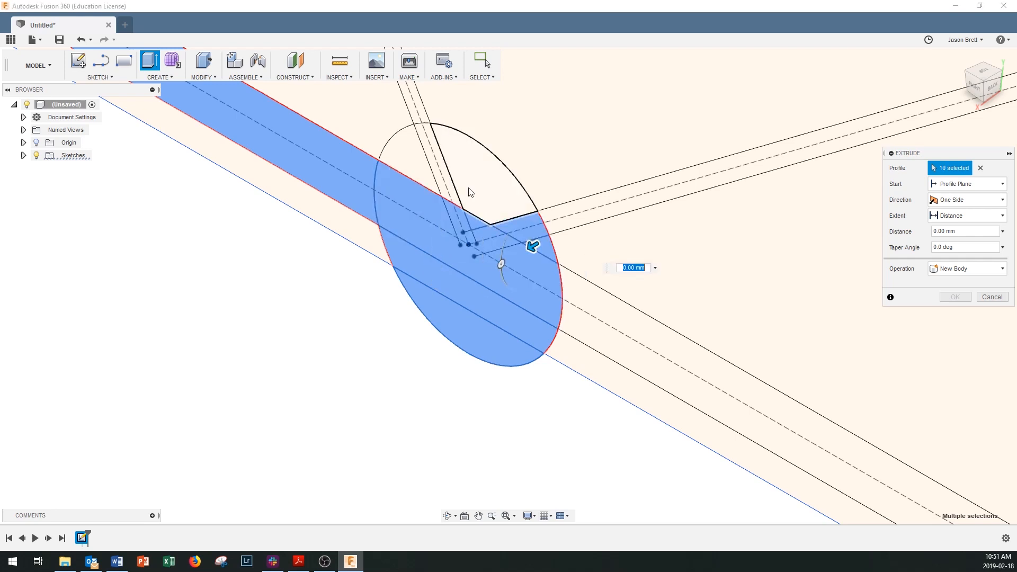
{"action": "left_click", "coordinate": [458, 193]}
{"action": "left_click", "coordinate": [444, 170]}
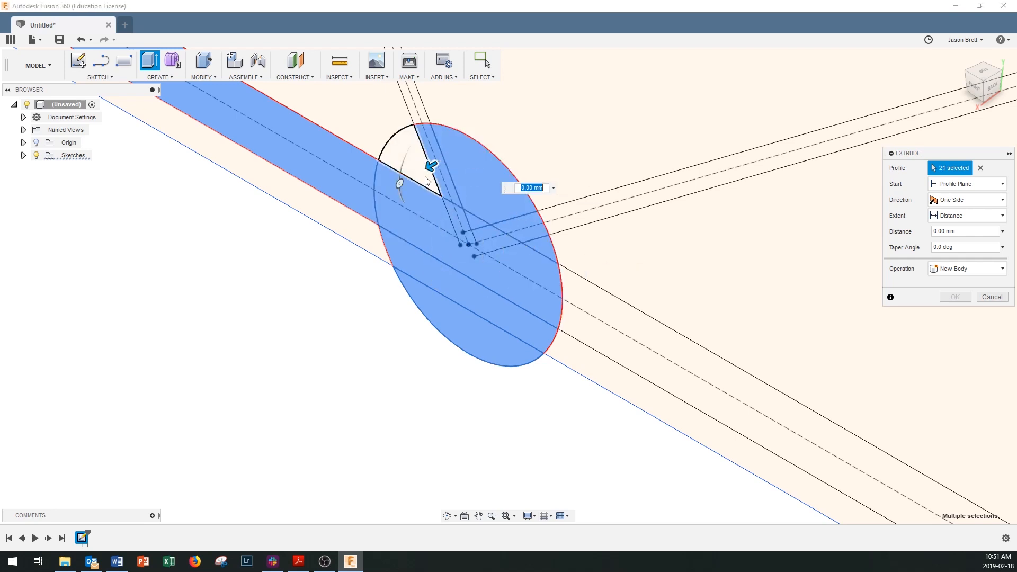
{"action": "left_click", "coordinate": [422, 176]}
Add the short diagonal, the long diagonal and the bottom chord toward the origin joint, all meeting at the lower middle joint, to the extrude profiles.
{"action": "scroll", "coordinate": [450, 212], "scroll_direction": "up", "scroll_amount": 3}
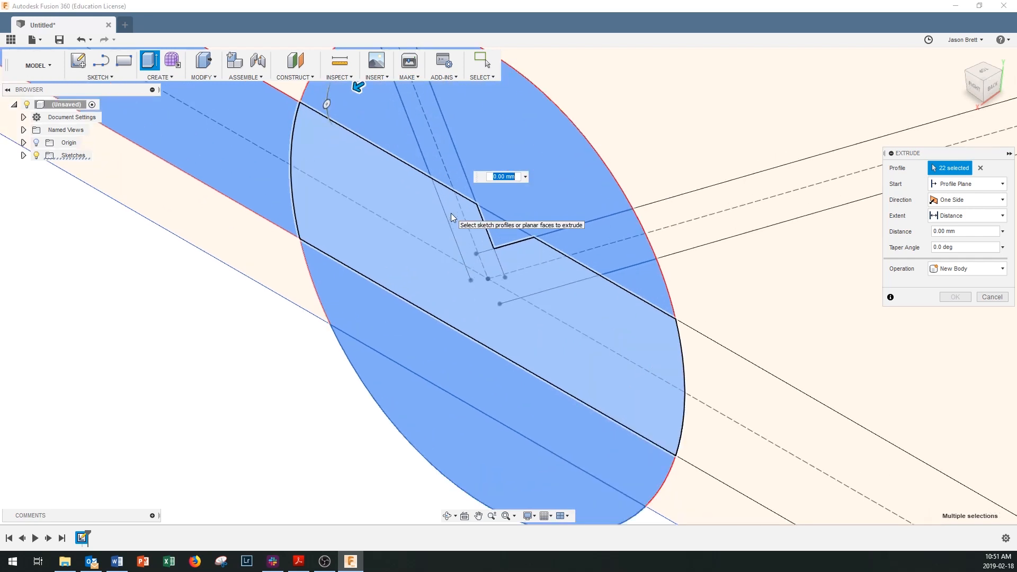
{"action": "scroll", "coordinate": [450, 213], "scroll_direction": "down", "scroll_amount": 5}
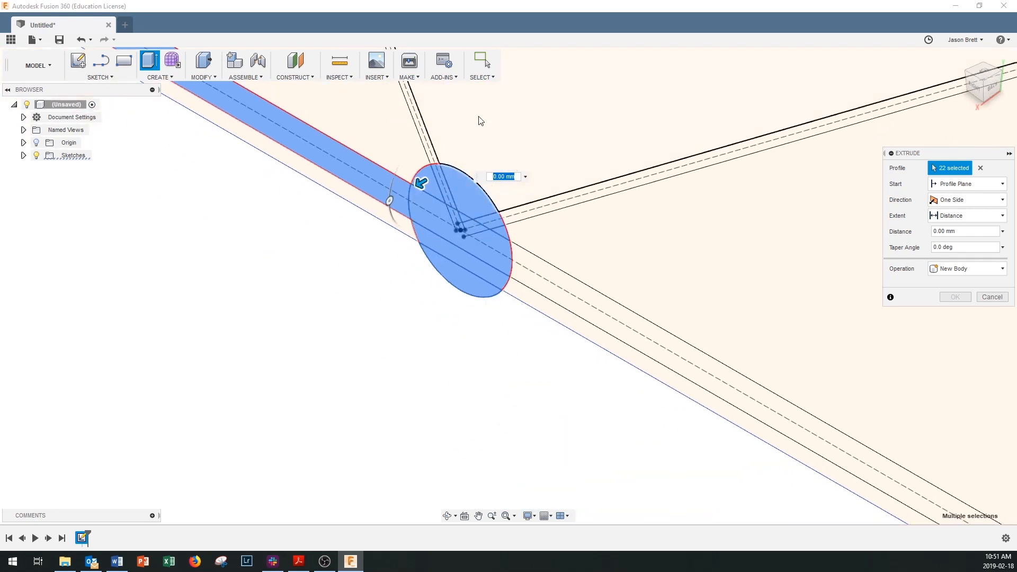
{"action": "left_click", "coordinate": [432, 150]}
{"action": "left_click", "coordinate": [552, 211]}
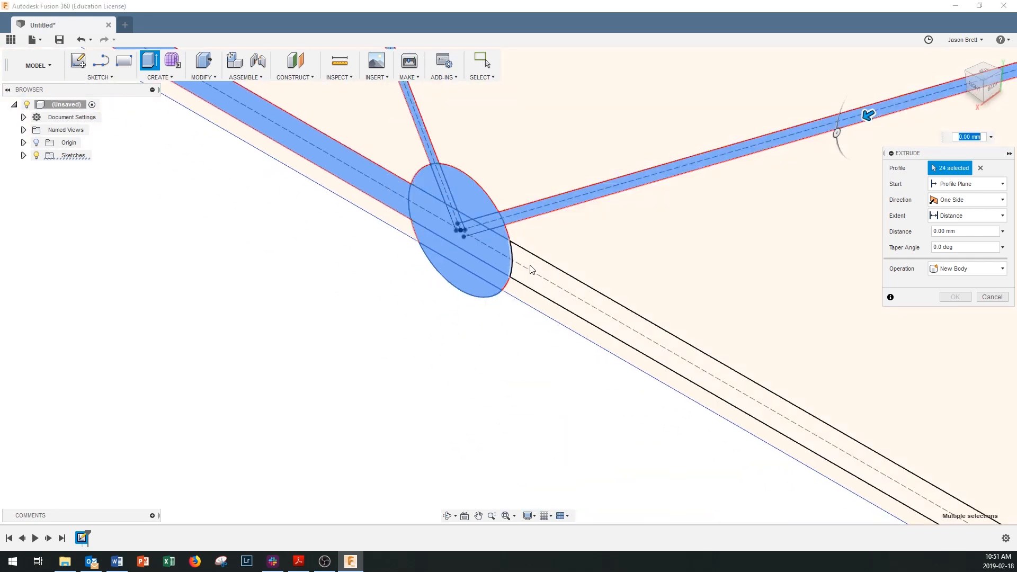
{"action": "left_click", "coordinate": [535, 279]}
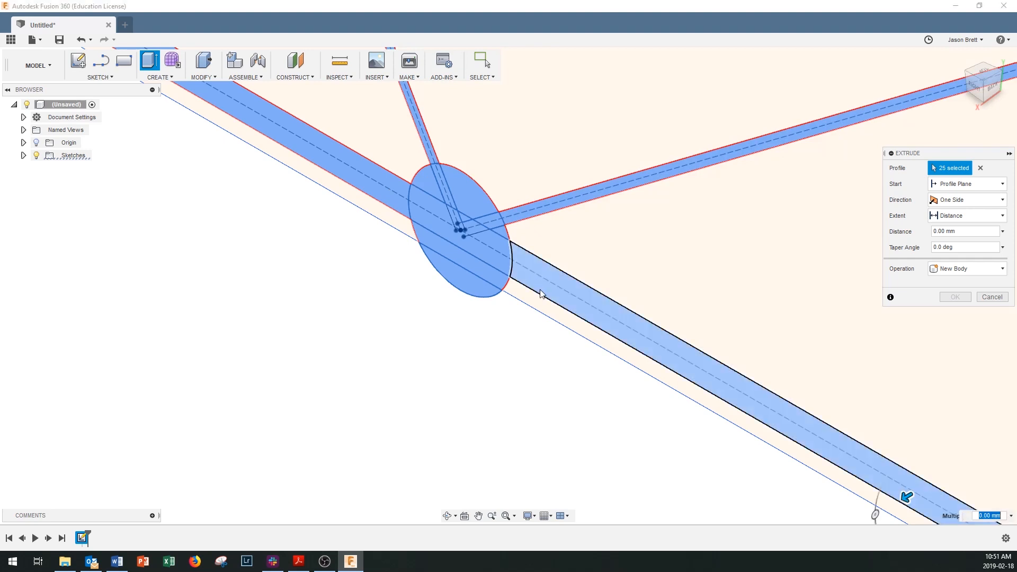
Add the top member between the two upper joints and all regions inside the upper right joint's circle to the extrude profiles.
{"action": "left_click", "coordinate": [506, 515]}
{"action": "scroll", "coordinate": [596, 276], "scroll_direction": "up", "scroll_amount": 8}
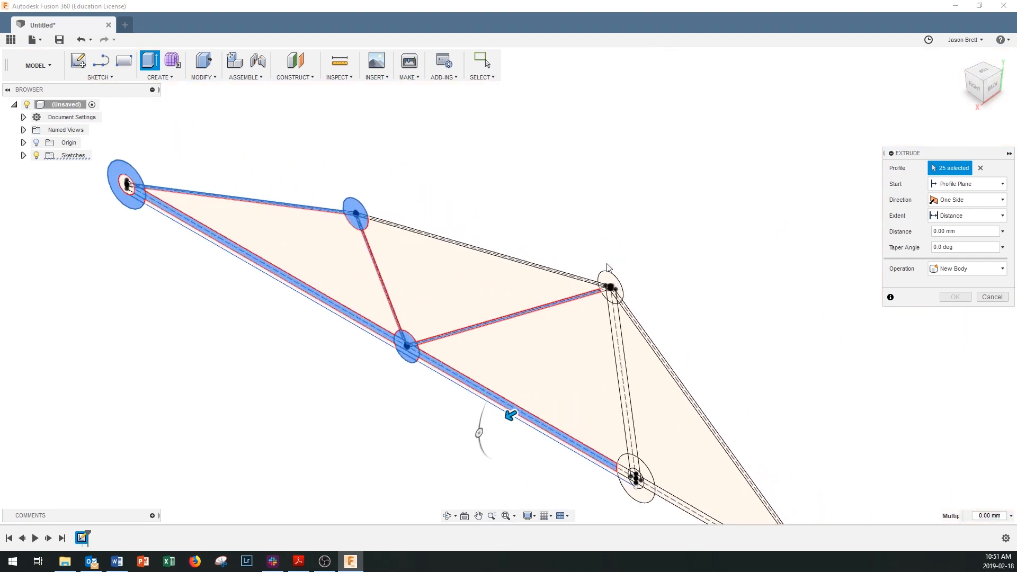
{"action": "scroll", "coordinate": [582, 294], "scroll_direction": "up", "scroll_amount": 2}
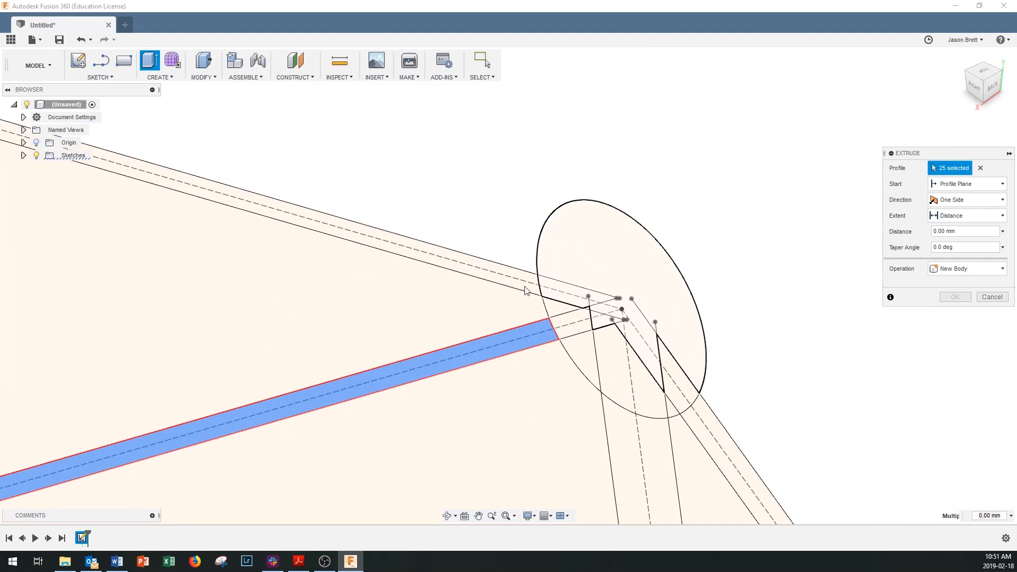
{"action": "left_click", "coordinate": [519, 284]}
{"action": "left_click", "coordinate": [559, 290]}
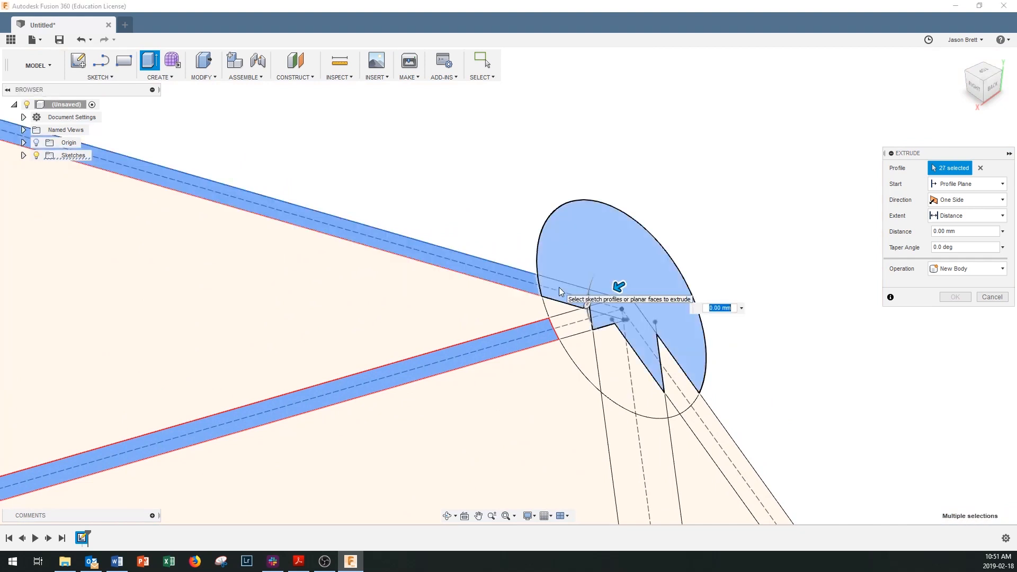
{"action": "left_click", "coordinate": [671, 371]}
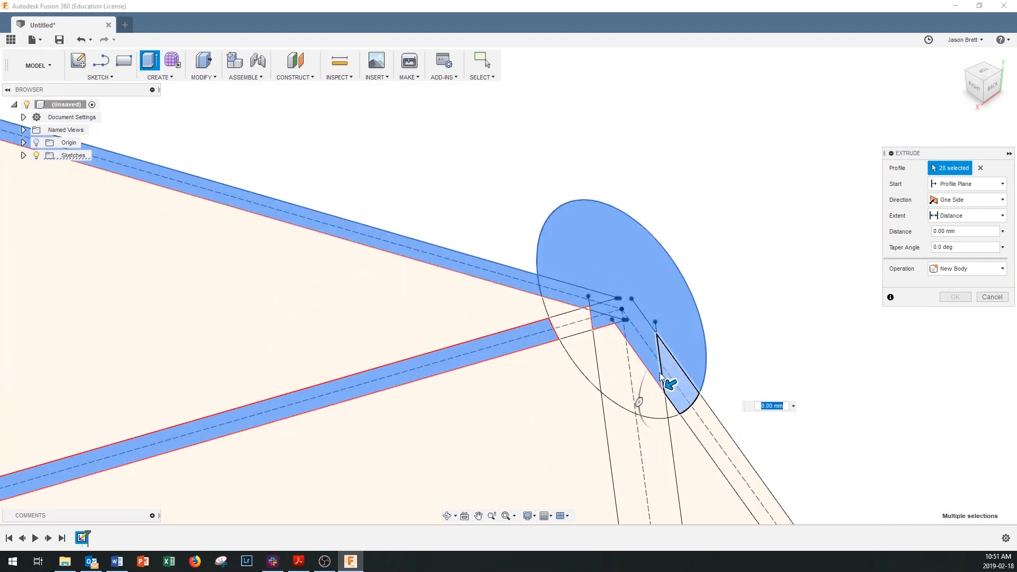
{"action": "left_click", "coordinate": [658, 406]}
{"action": "left_click", "coordinate": [647, 394]}
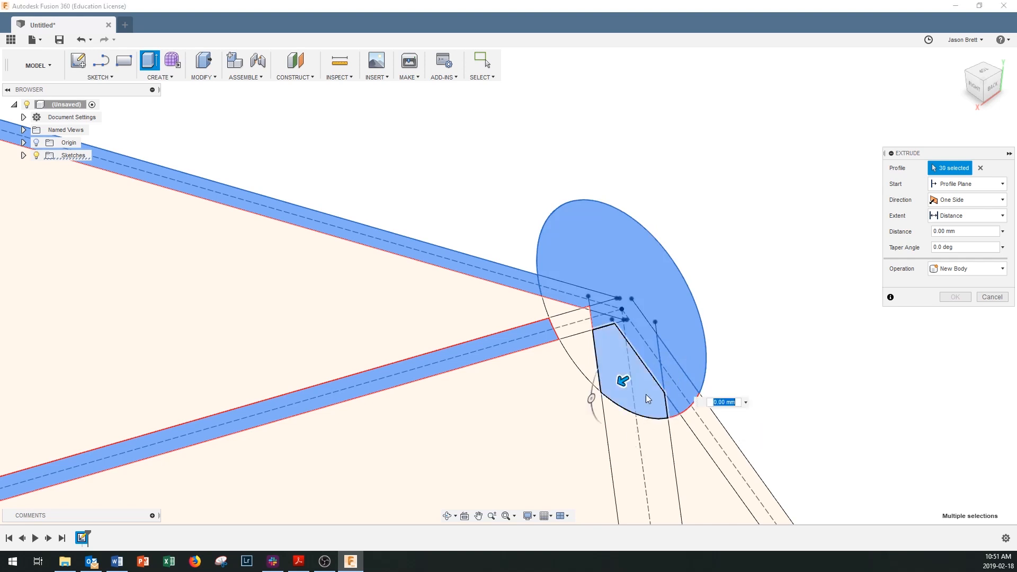
{"action": "left_click", "coordinate": [588, 356]}
{"action": "left_click", "coordinate": [580, 323]}
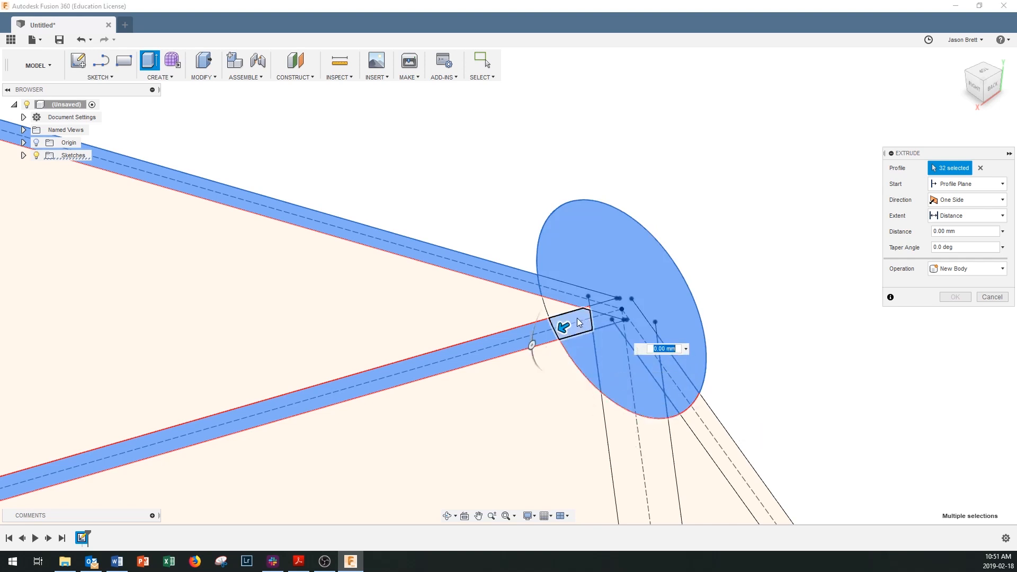
{"action": "left_click", "coordinate": [622, 371]}
Add the steep member toward the origin joint and the long sloping member, both leaving the upper right joint, to the extrude profiles.
{"action": "scroll", "coordinate": [622, 371], "scroll_direction": "down", "scroll_amount": 4}
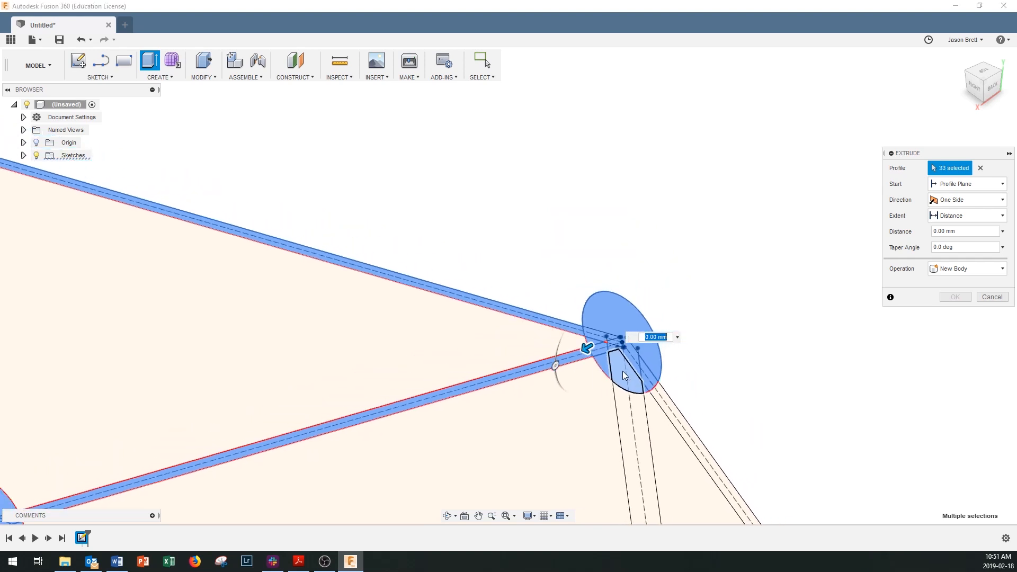
{"action": "left_click", "coordinate": [639, 423]}
{"action": "left_click", "coordinate": [669, 414]}
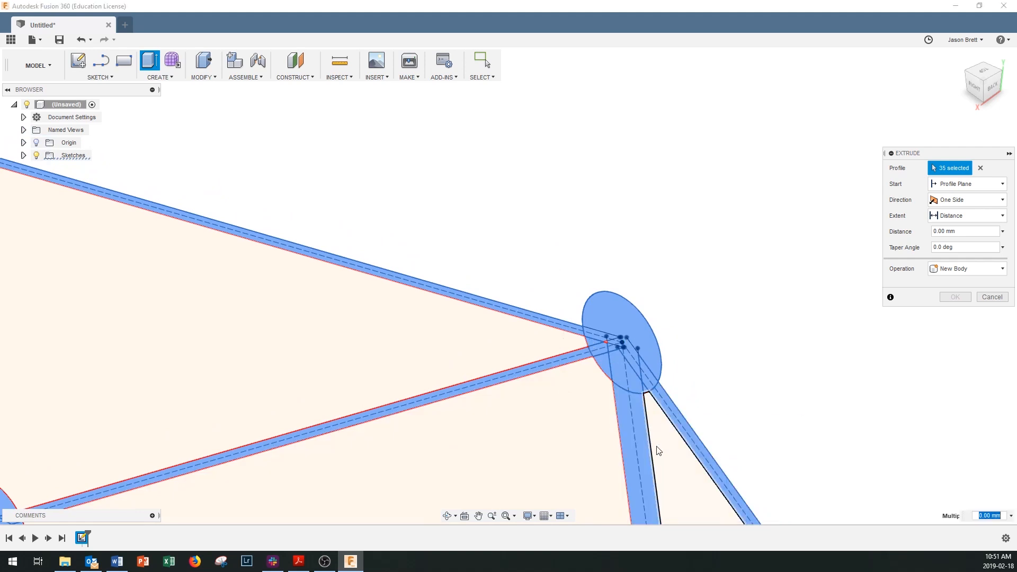
Add the right end joint's ring regions, excluding its hole, and the adjoining bottom chord member to the extrude profiles.
{"action": "left_click", "coordinate": [506, 516]}
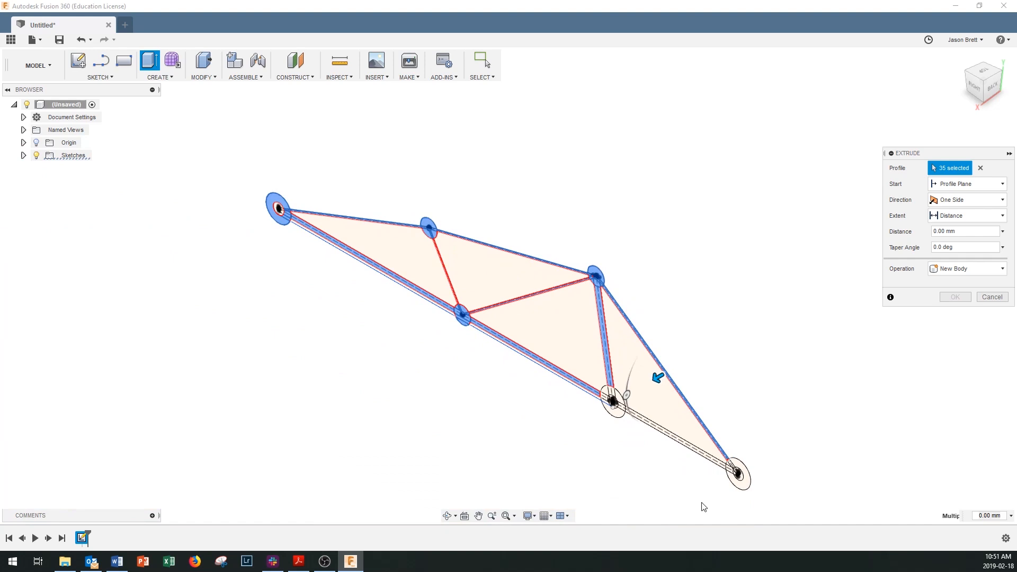
{"action": "scroll", "coordinate": [704, 504], "scroll_direction": "up", "scroll_amount": 3}
{"action": "scroll", "coordinate": [747, 504], "scroll_direction": "up", "scroll_amount": 6}
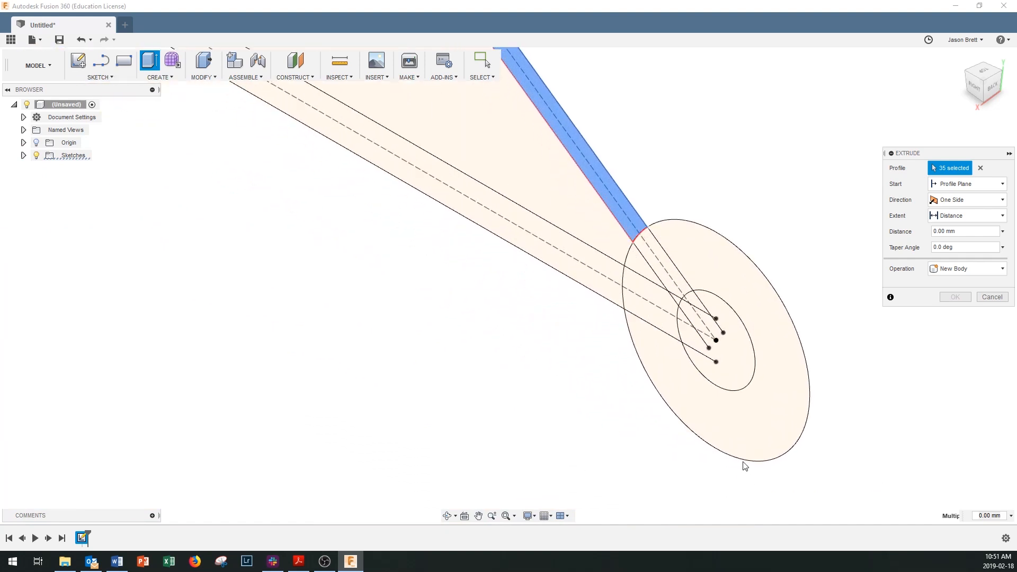
{"action": "left_click", "coordinate": [746, 433]}
{"action": "scroll", "coordinate": [675, 281], "scroll_direction": "up", "scroll_amount": 2}
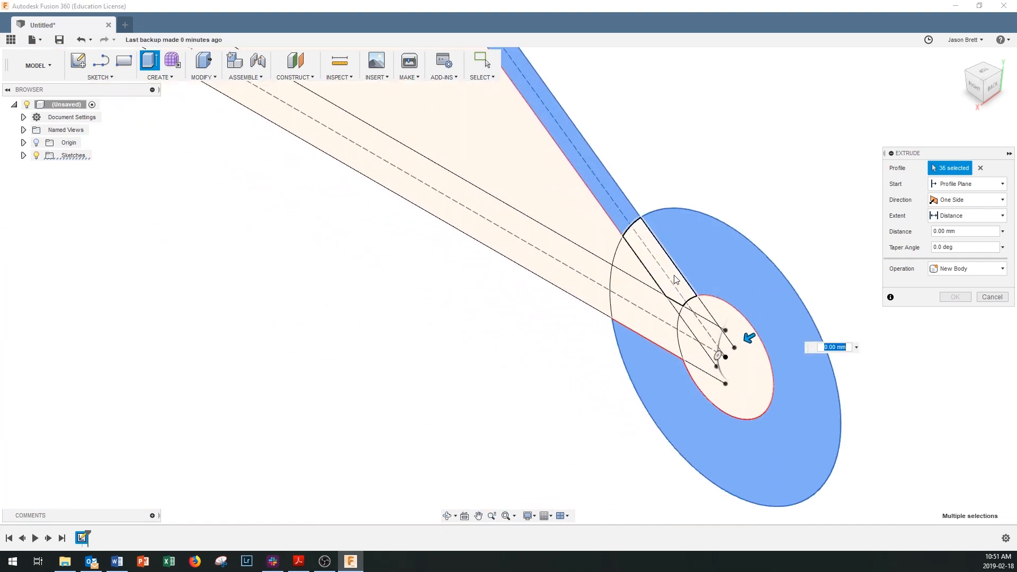
{"action": "left_click", "coordinate": [675, 281]}
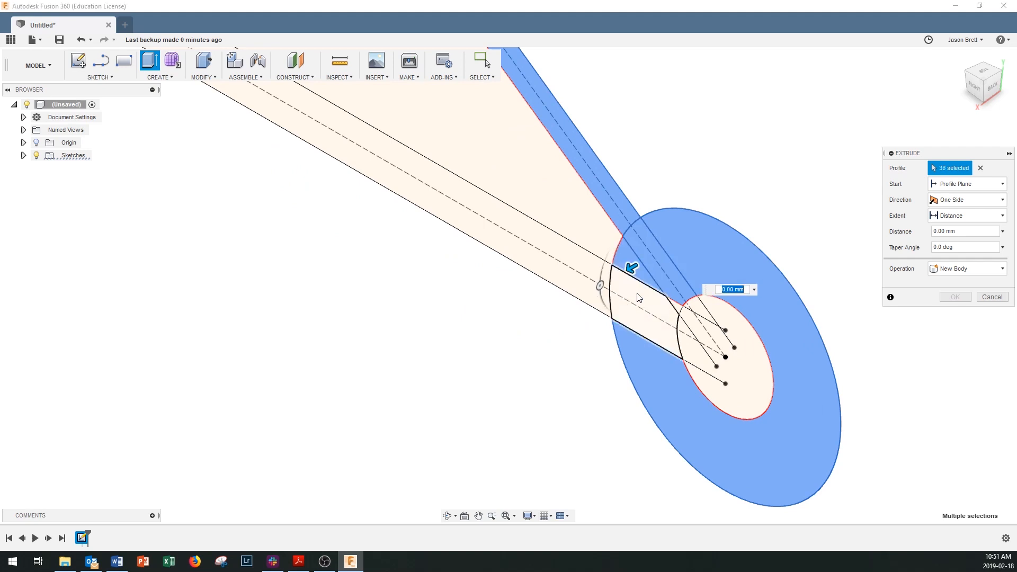
{"action": "left_click", "coordinate": [646, 326]}
{"action": "scroll", "coordinate": [655, 318], "scroll_direction": "up", "scroll_amount": 3}
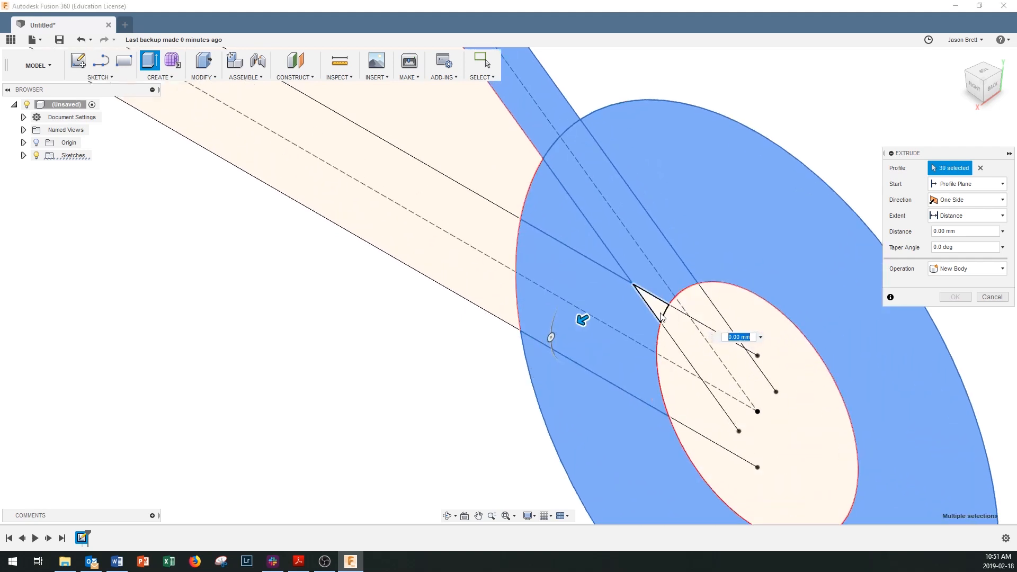
{"action": "left_click", "coordinate": [660, 313]}
{"action": "left_click", "coordinate": [623, 342]}
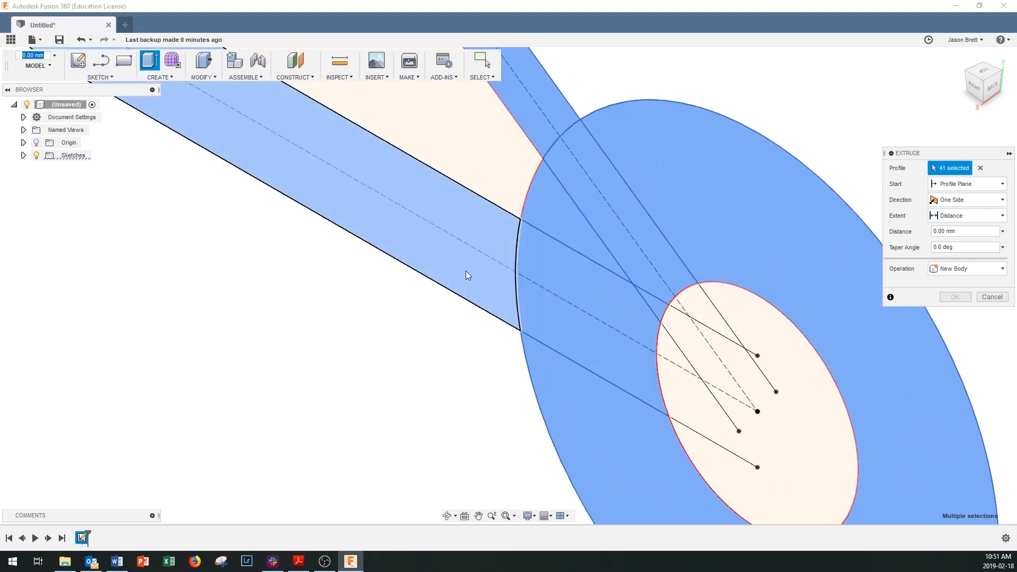
Add all ring regions between the two circles of the origin joint to the extrude profiles, leaving out the central hole.
{"action": "scroll", "coordinate": [456, 275], "scroll_direction": "down", "scroll_amount": 3}
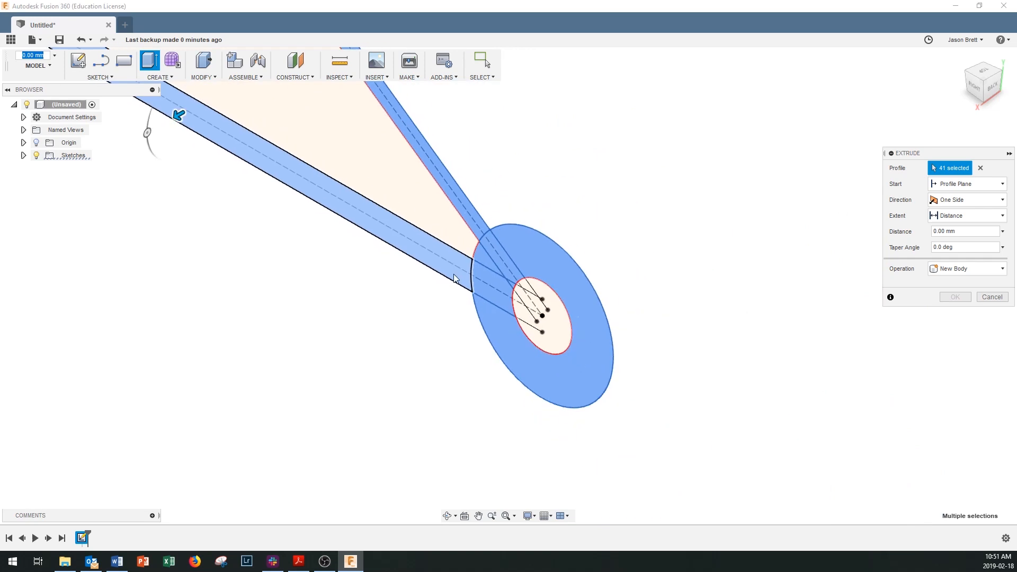
{"action": "left_click", "coordinate": [507, 517]}
{"action": "scroll", "coordinate": [614, 413], "scroll_direction": "up", "scroll_amount": 5}
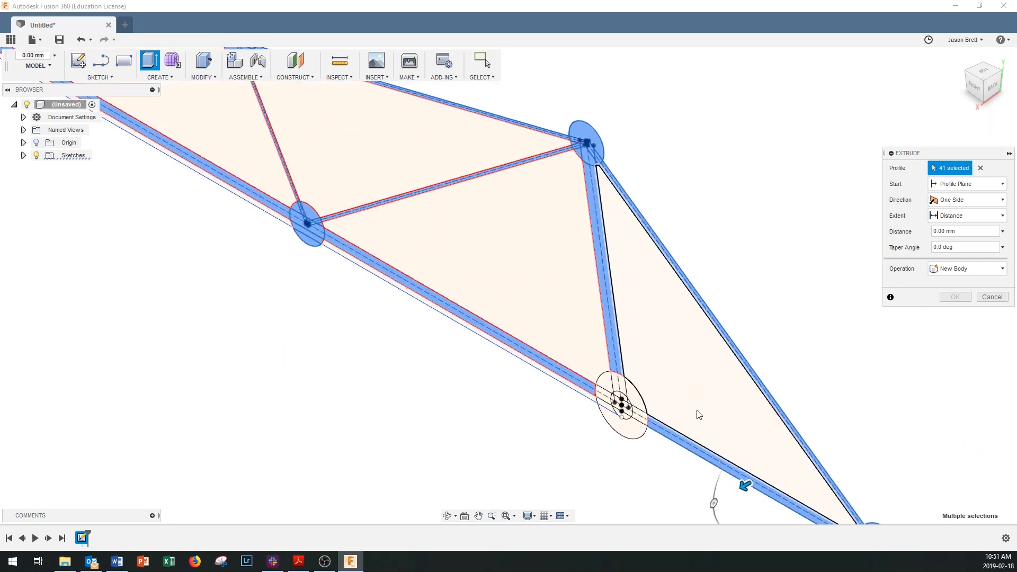
{"action": "scroll", "coordinate": [615, 419], "scroll_direction": "up", "scroll_amount": 3}
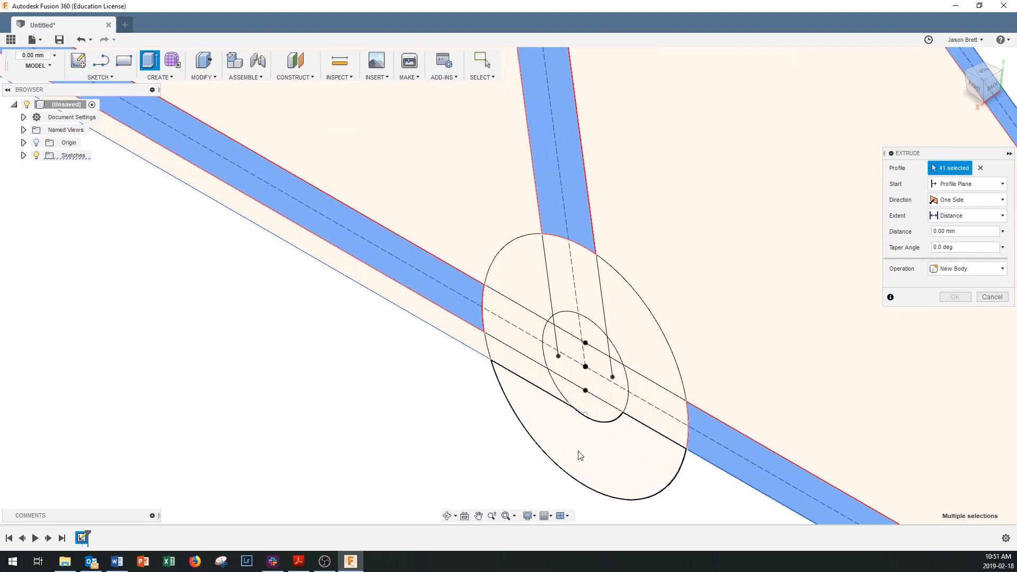
{"action": "left_click", "coordinate": [528, 396]}
{"action": "left_click", "coordinate": [527, 371]}
{"action": "left_click", "coordinate": [531, 325]}
{"action": "left_click", "coordinate": [536, 294]}
{"action": "left_click", "coordinate": [560, 282]}
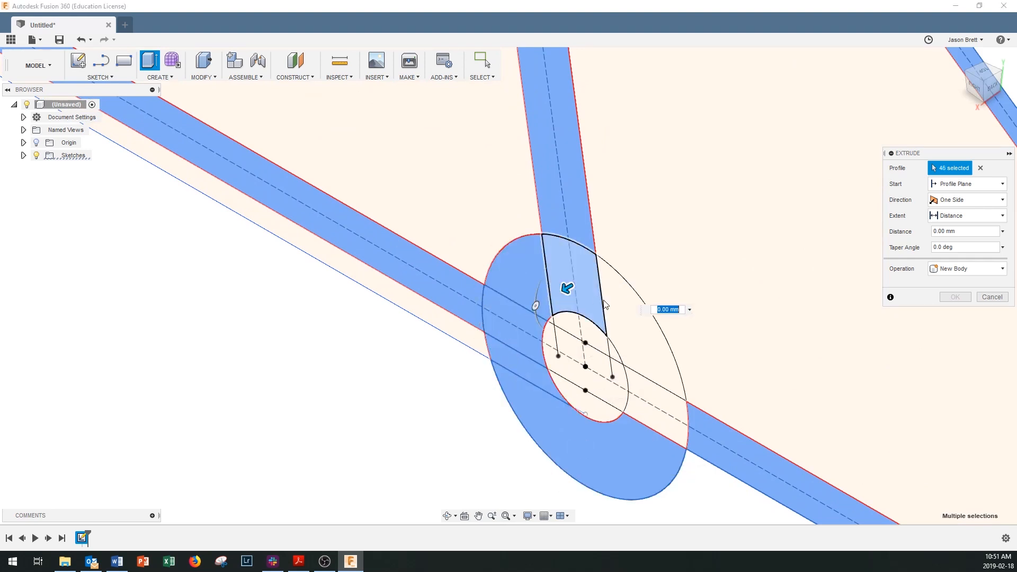
{"action": "left_click", "coordinate": [626, 321]}
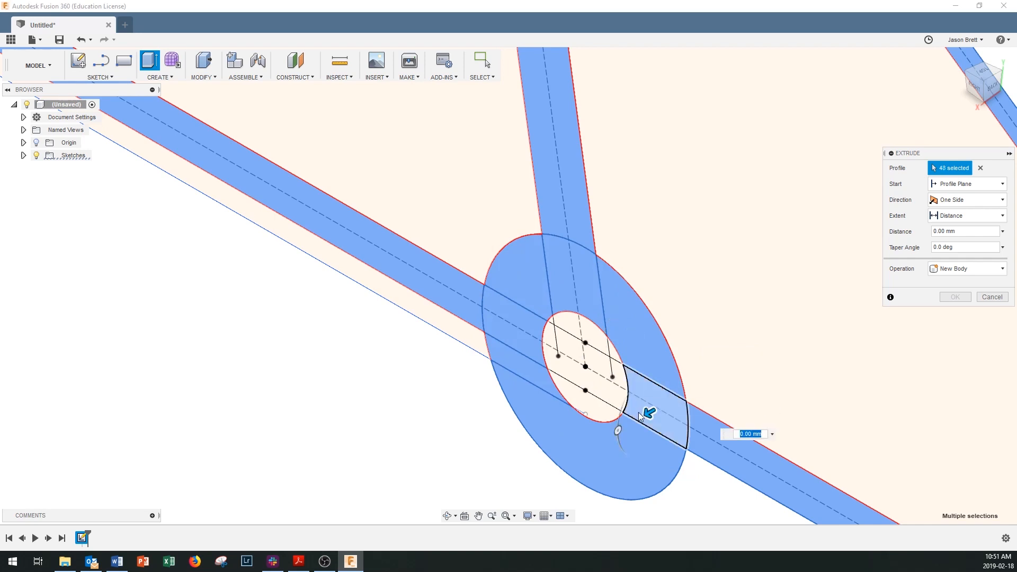
{"action": "left_click", "coordinate": [644, 396]}
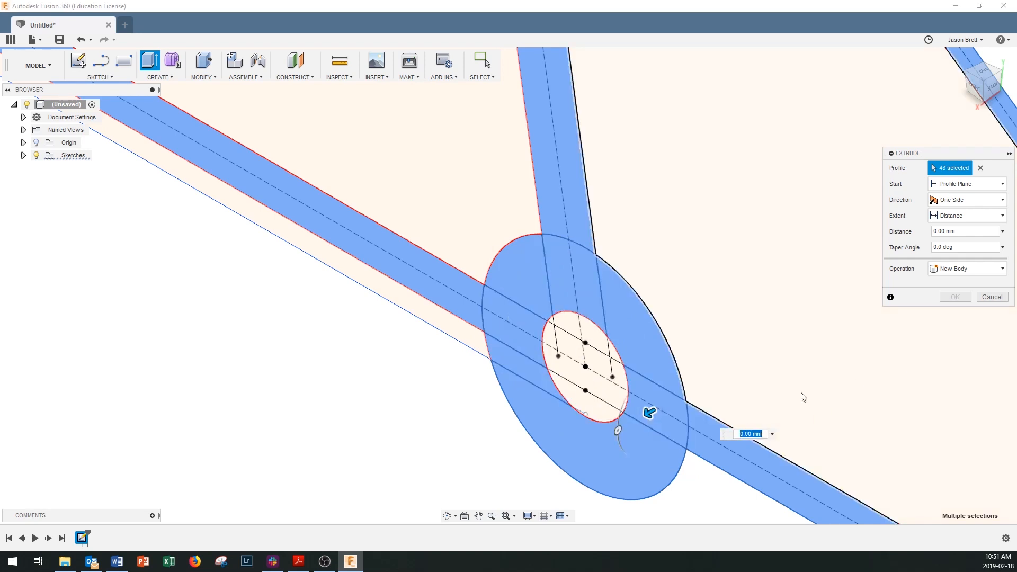
Extrude the selected truss profiles 26 mm to one side as a new body.
{"action": "scroll", "coordinate": [662, 419], "scroll_direction": "down", "scroll_amount": 5}
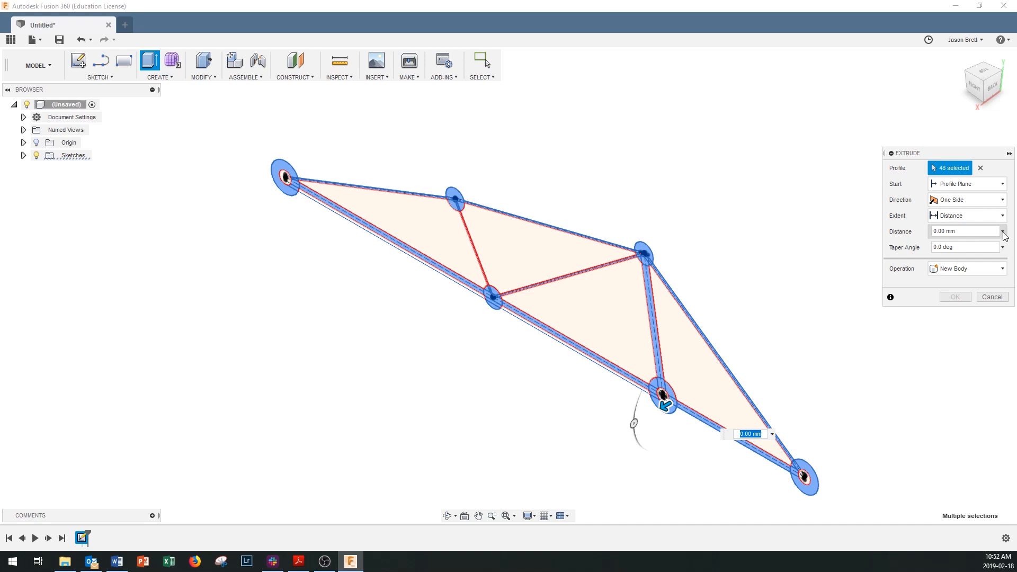
{"action": "left_click", "coordinate": [972, 231]}
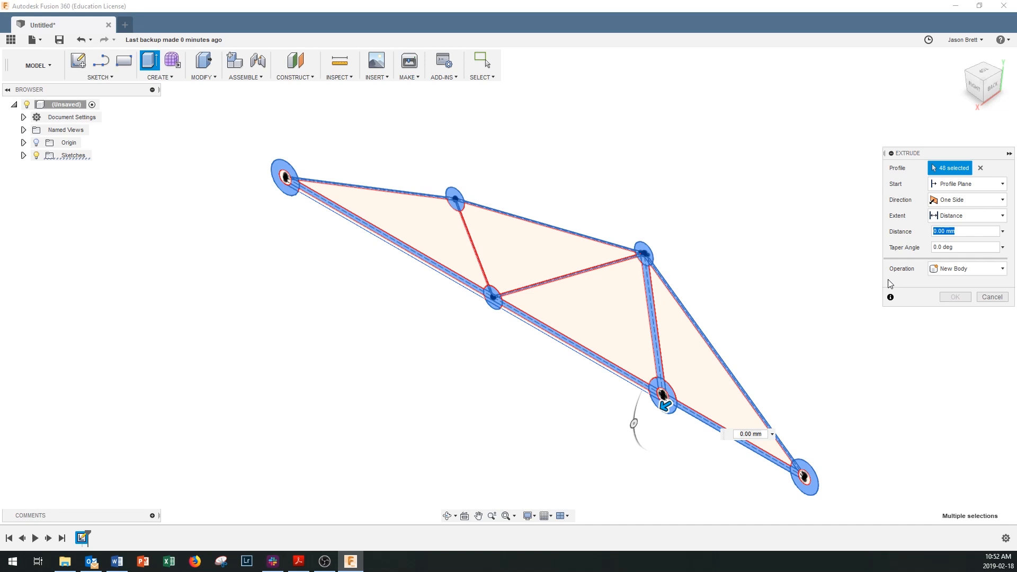
{"action": "type", "text": "26"}
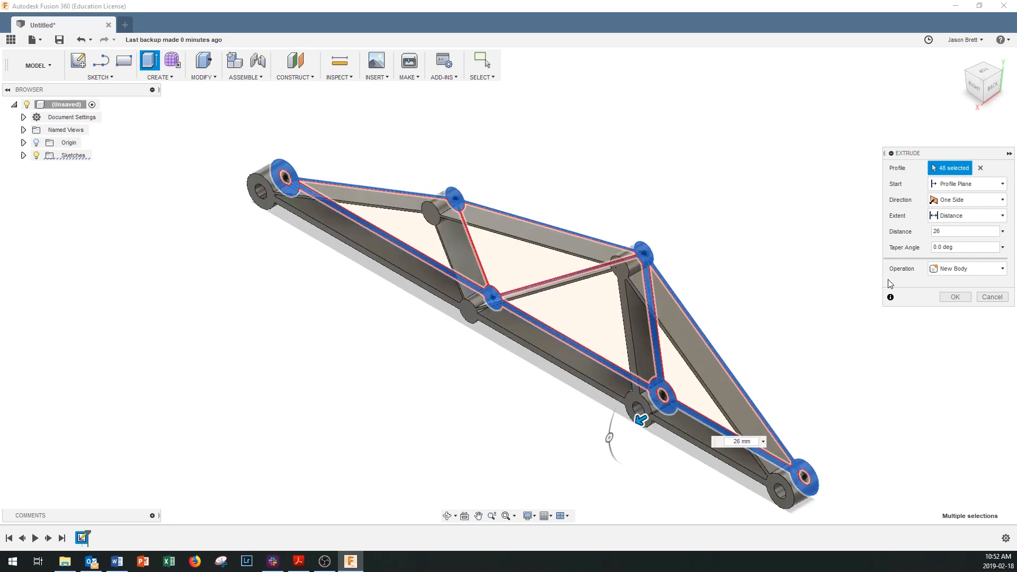
{"action": "key", "text": "Return"}
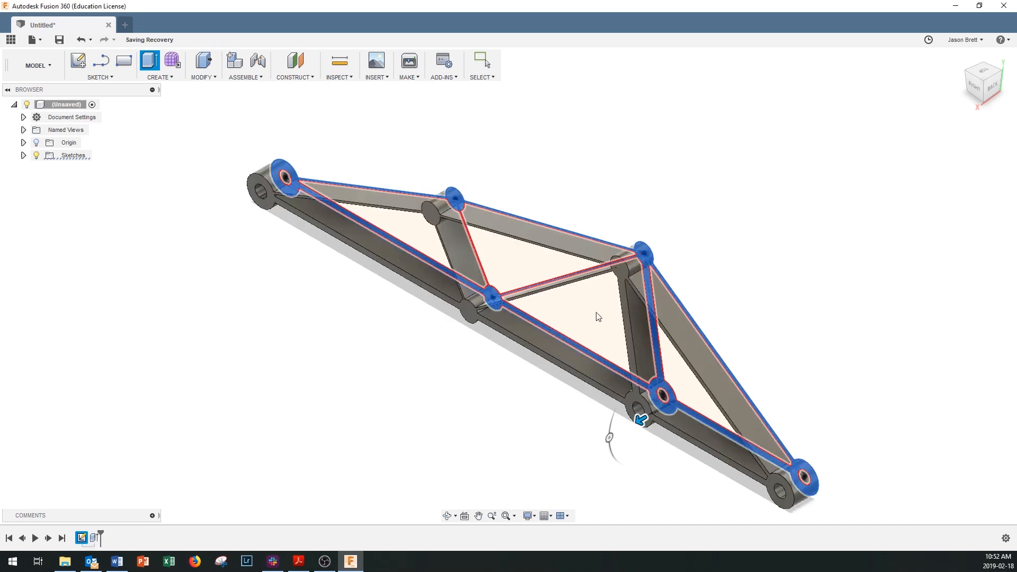
Create a sketch on the underside of the bottom chord member between the lower middle joint and the origin joint.
{"action": "scroll", "coordinate": [418, 332], "scroll_direction": "up", "scroll_amount": 3}
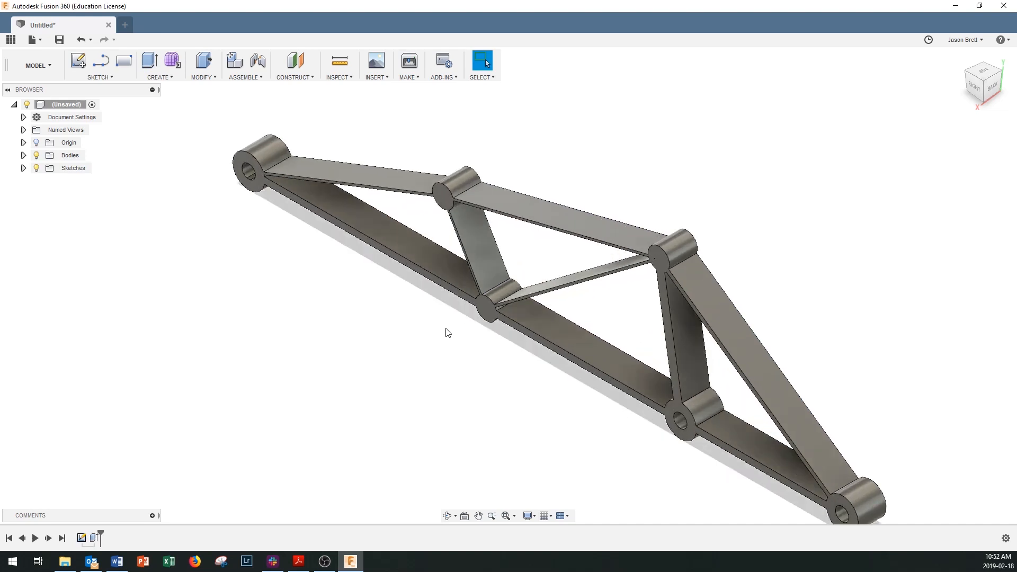
{"action": "middle_click_drag", "start_coordinate": [445, 332], "coordinate": [445, 332], "text": "shift"}
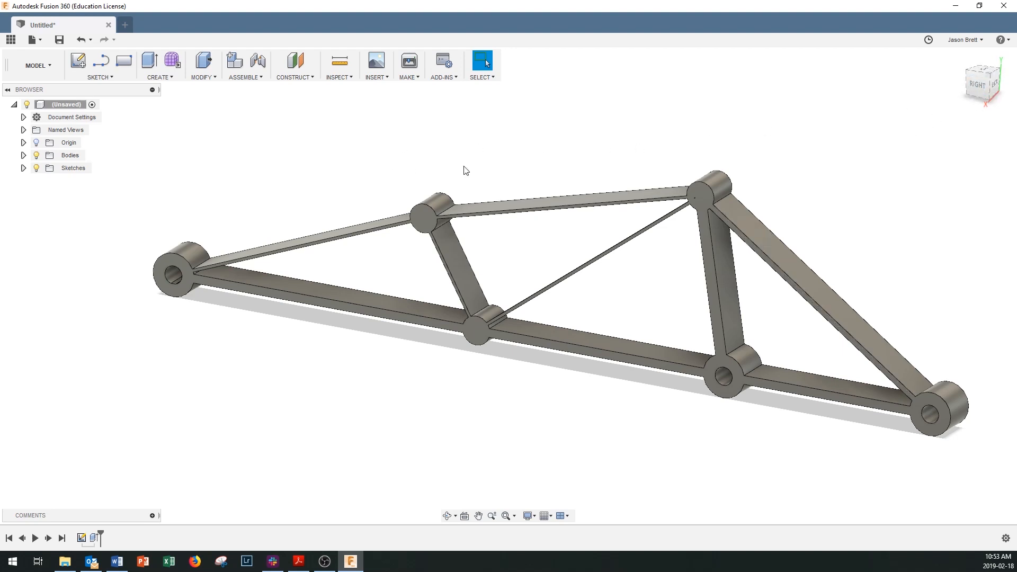
{"action": "left_click", "coordinate": [983, 100]}
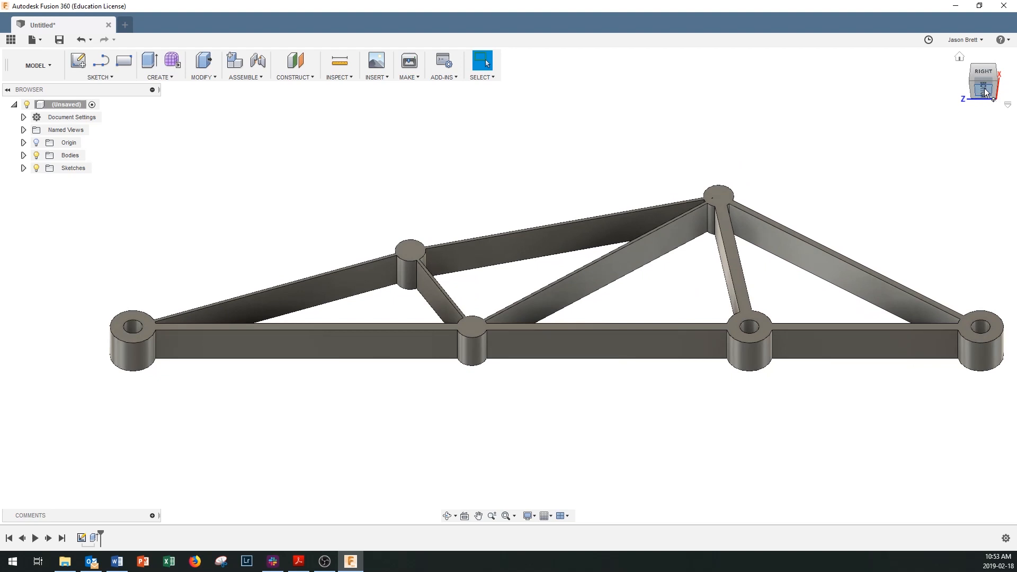
{"action": "left_click", "coordinate": [985, 93]}
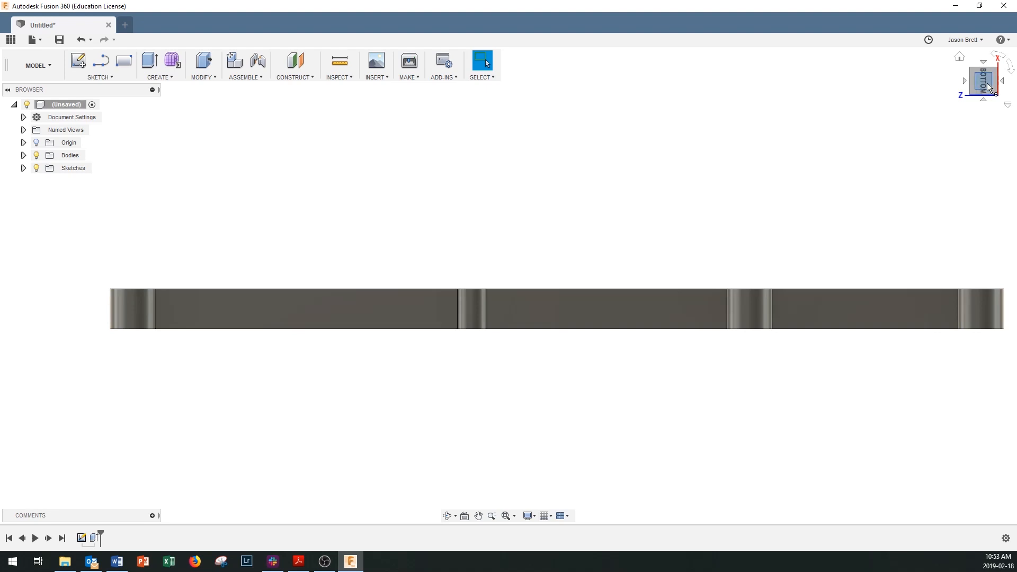
{"action": "left_click", "coordinate": [987, 72]}
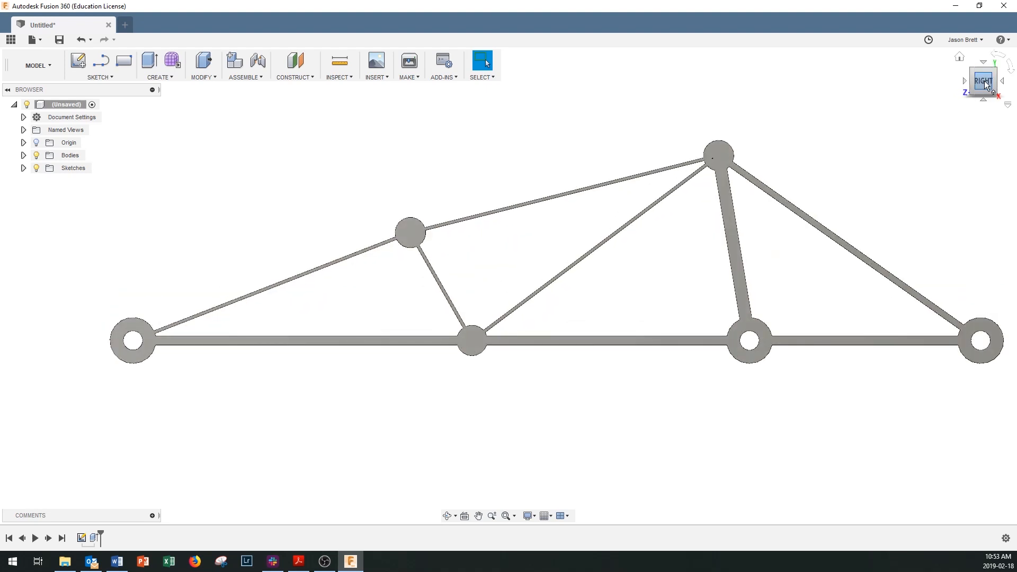
{"action": "left_click", "coordinate": [989, 95]}
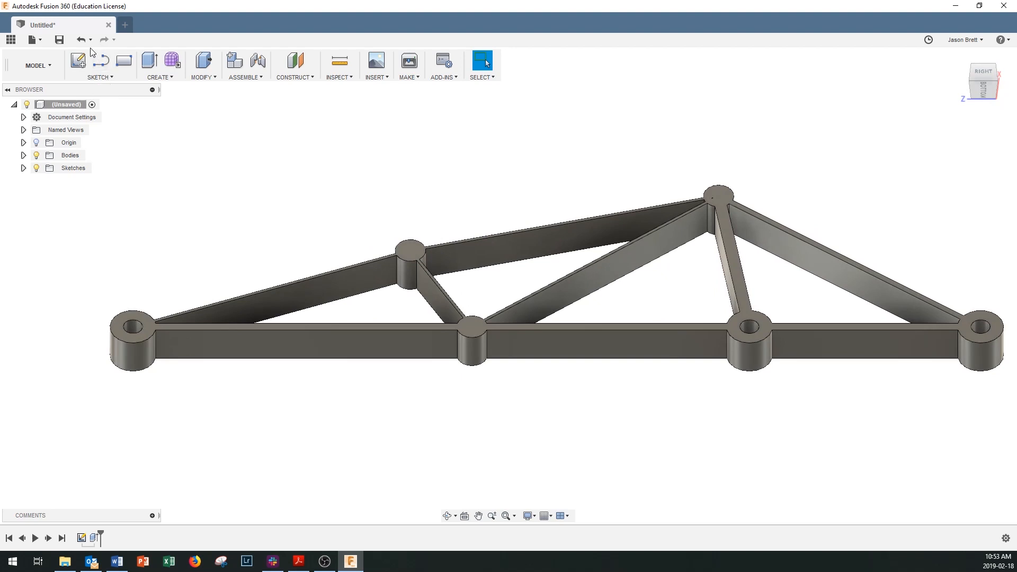
{"action": "left_click", "coordinate": [104, 75]}
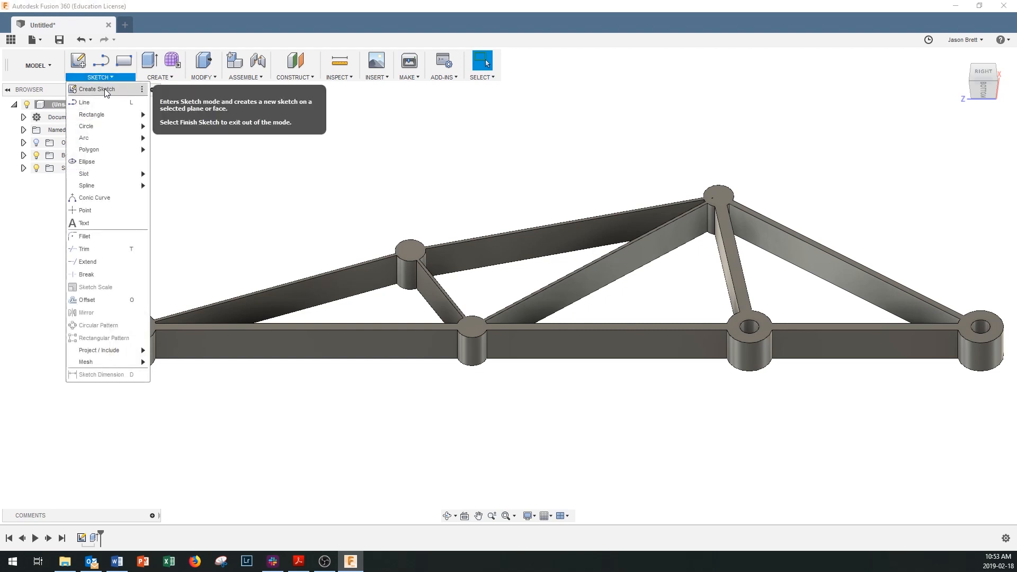
{"action": "left_click", "coordinate": [98, 89]}
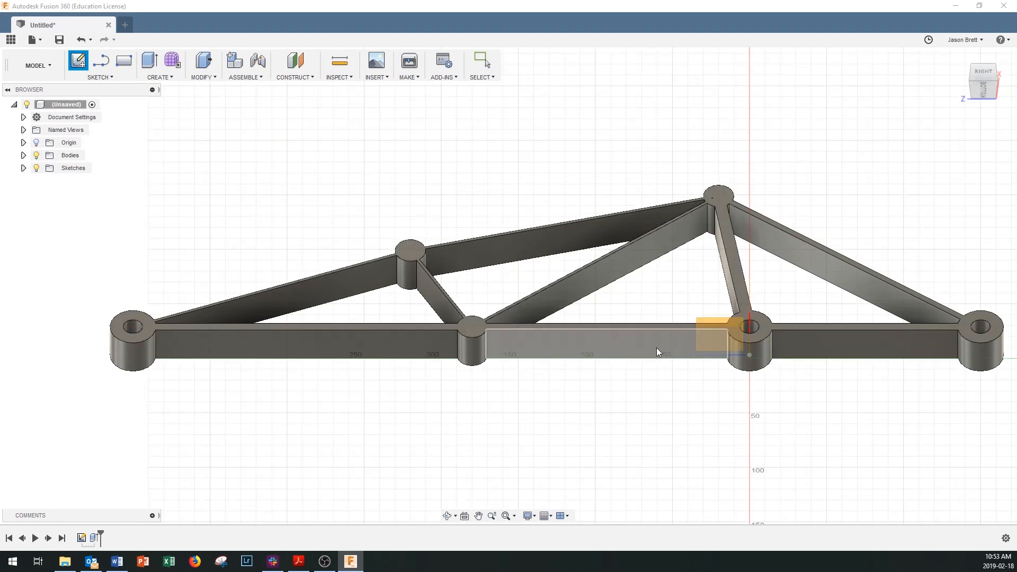
{"action": "left_click", "coordinate": [626, 345]}
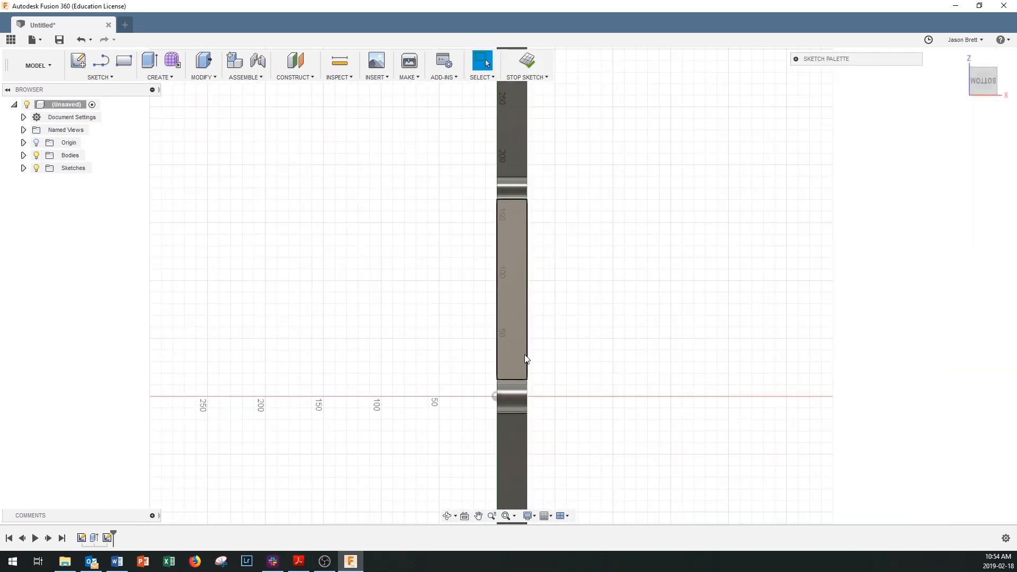
Draw a rectangle about 16 mm wide and 594 mm long inside the truss's side edges, extending past both end joints.
{"action": "scroll", "coordinate": [525, 355], "scroll_direction": "down", "scroll_amount": 3}
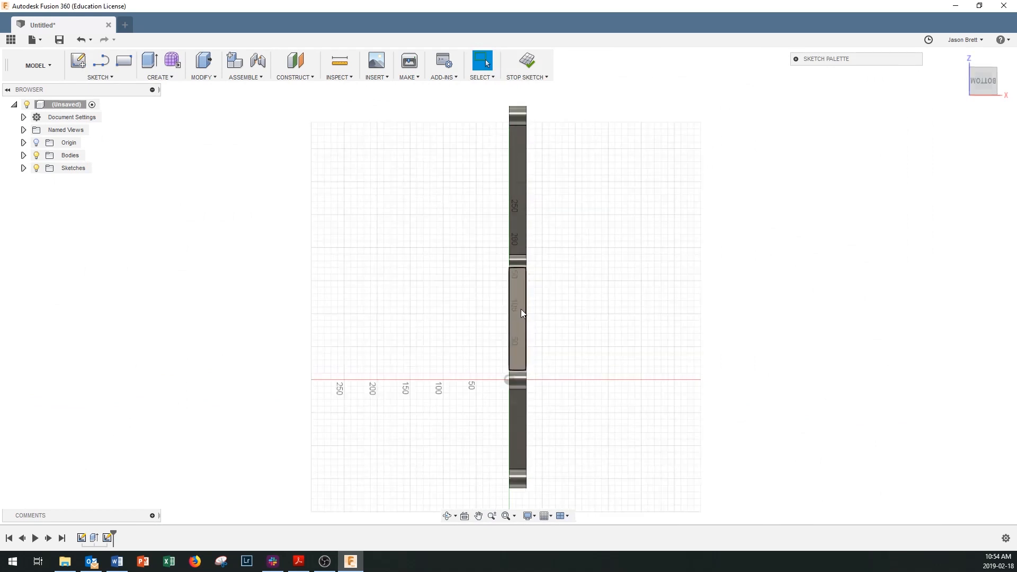
{"action": "left_click", "coordinate": [125, 64]}
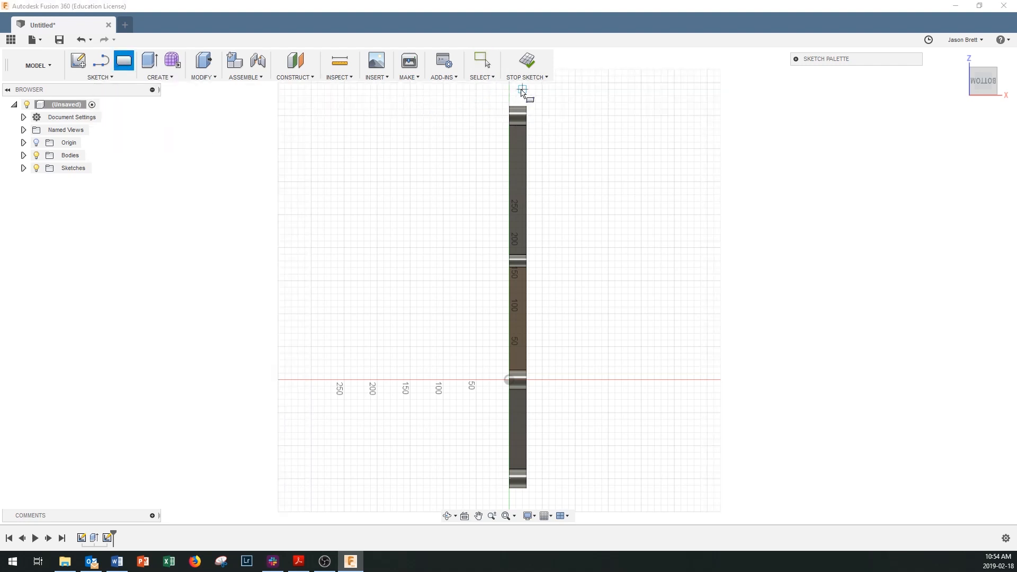
{"action": "scroll", "coordinate": [502, 104], "scroll_direction": "up", "scroll_amount": 3}
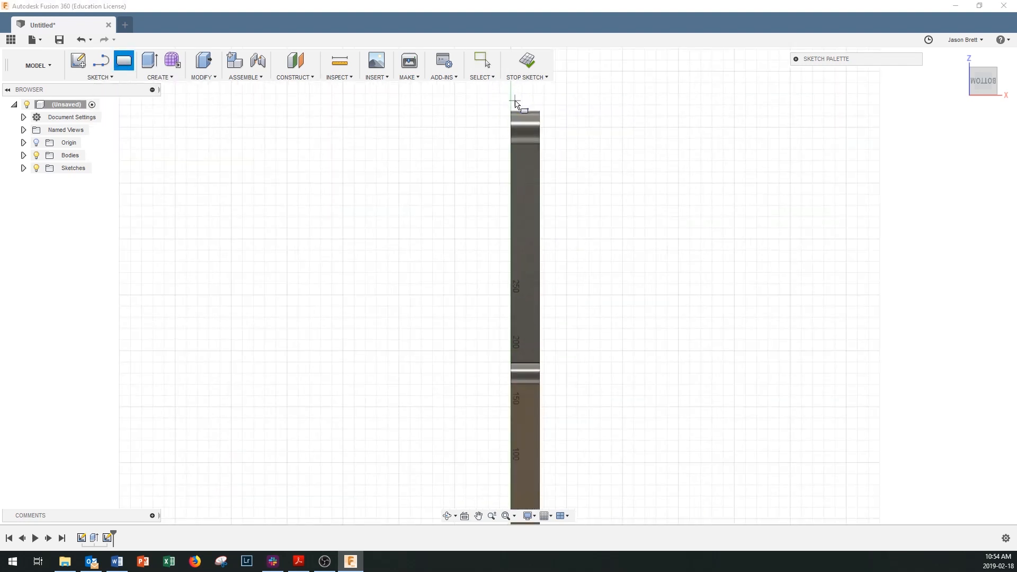
{"action": "left_click", "coordinate": [515, 101]}
{"action": "scroll", "coordinate": [532, 259], "scroll_direction": "down", "scroll_amount": 5}
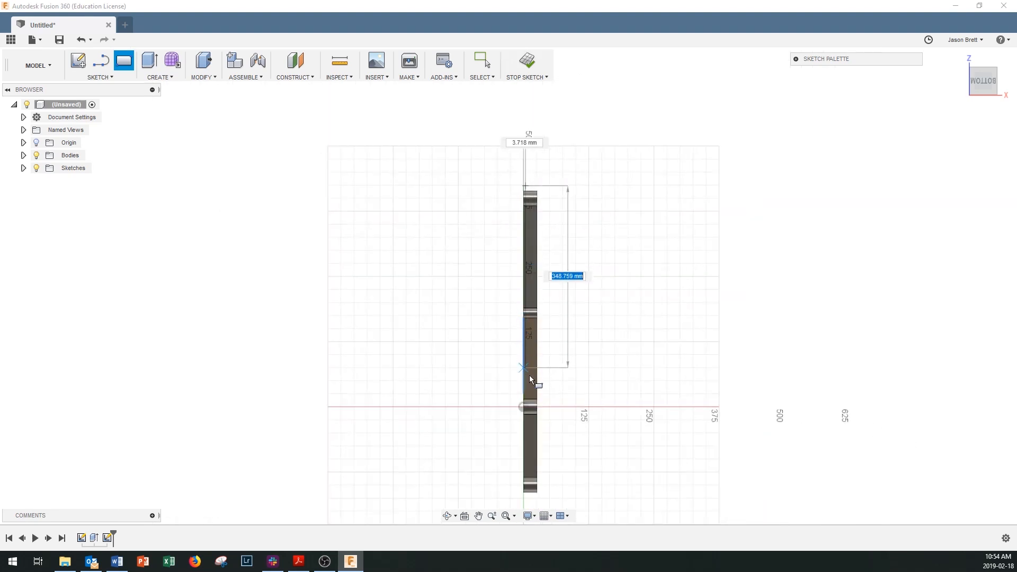
{"action": "scroll", "coordinate": [539, 473], "scroll_direction": "up", "scroll_amount": 5}
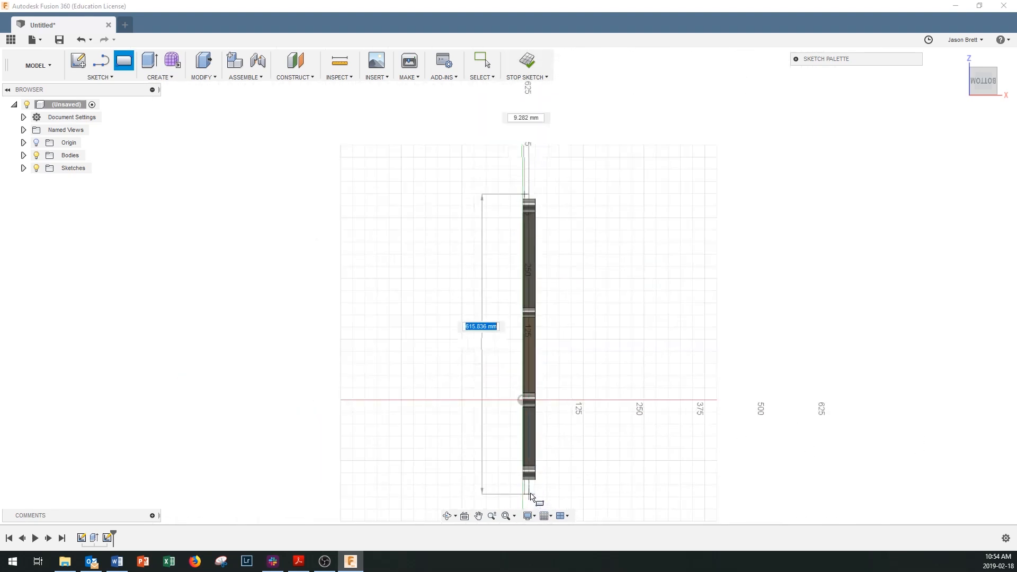
{"action": "scroll", "coordinate": [530, 482], "scroll_direction": "up", "scroll_amount": 1}
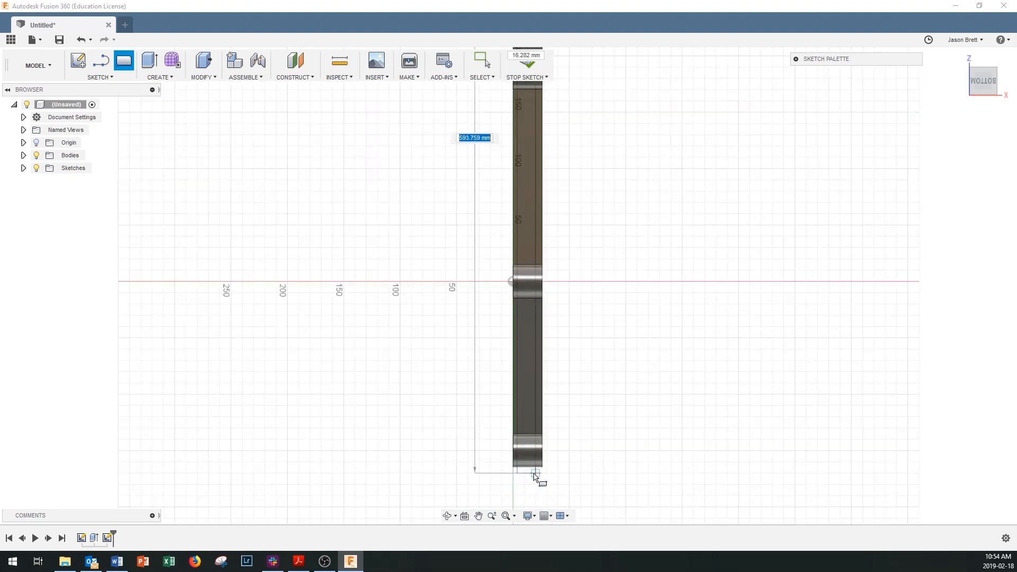
{"action": "left_click", "coordinate": [537, 476]}
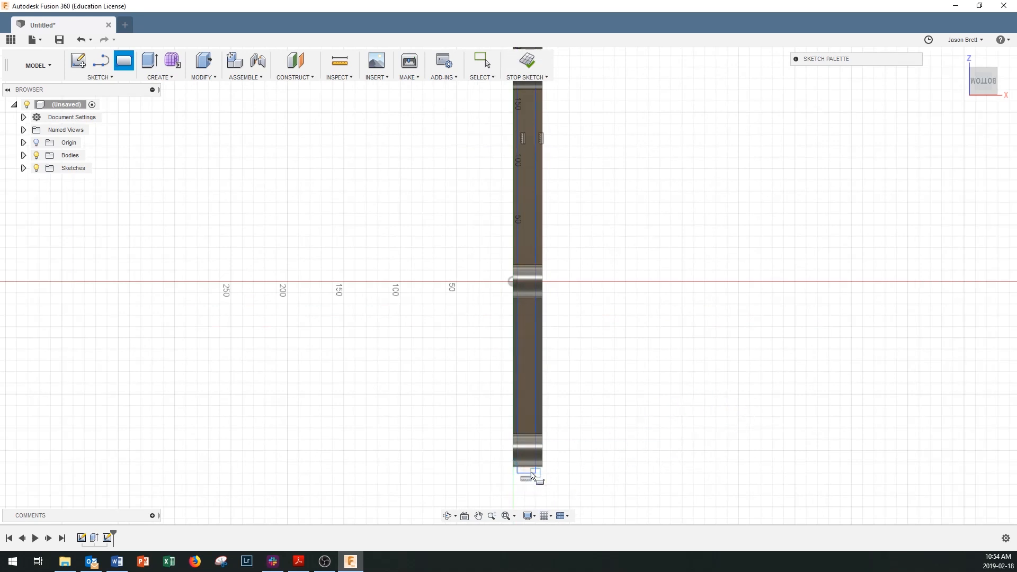
Dimension the rectangle's long edge nearest the vertical axis 3 mm from the adjacent side edge of the end joint.
{"action": "scroll", "coordinate": [545, 275], "scroll_direction": "down", "scroll_amount": 4}
{"action": "scroll", "coordinate": [545, 159], "scroll_direction": "up", "scroll_amount": 3}
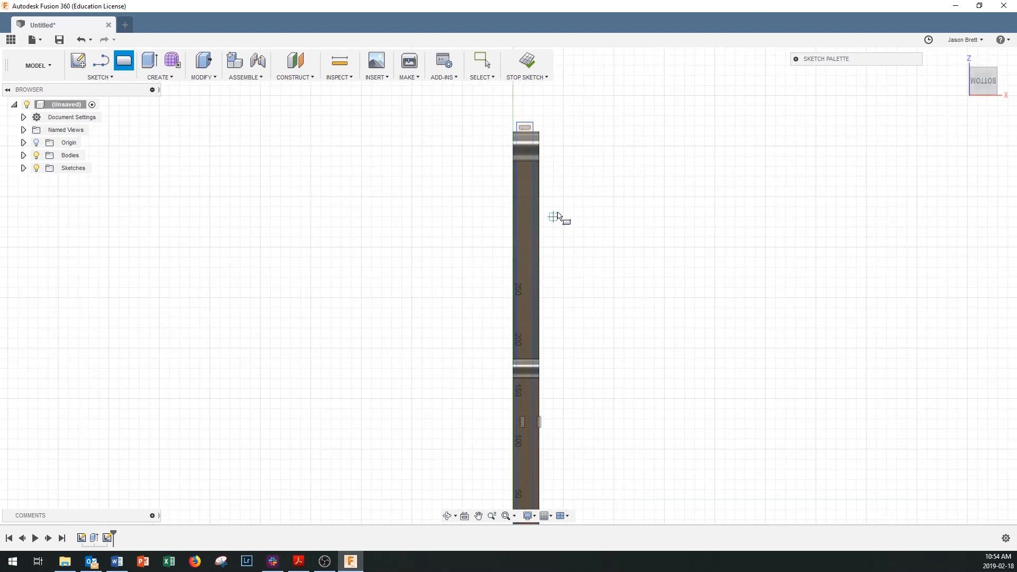
{"action": "scroll", "coordinate": [518, 137], "scroll_direction": "up", "scroll_amount": 3}
{"action": "scroll", "coordinate": [517, 97], "scroll_direction": "up", "scroll_amount": 2}
{"action": "scroll", "coordinate": [518, 118], "scroll_direction": "up", "scroll_amount": 3}
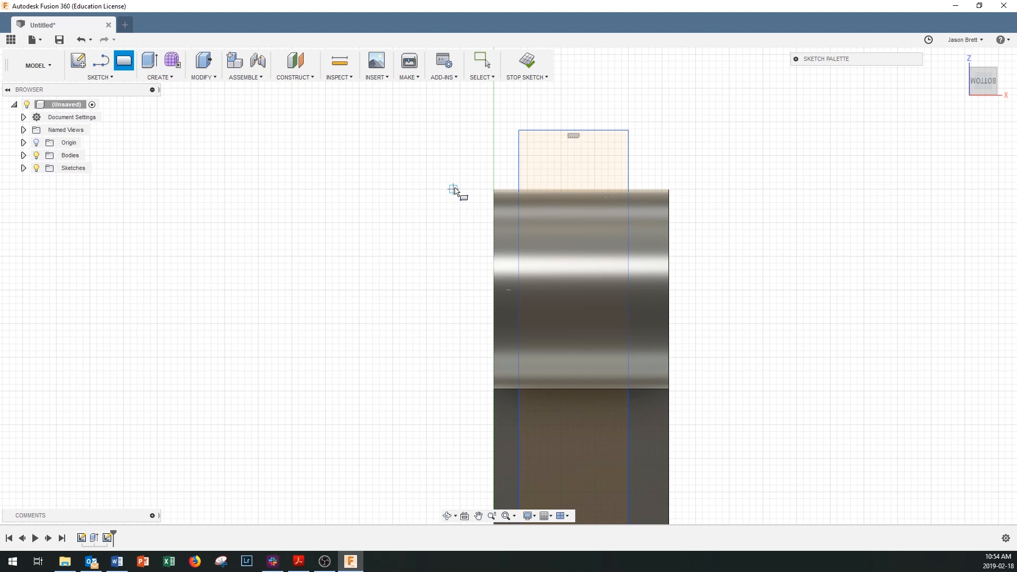
{"action": "key", "text": "Escape"}
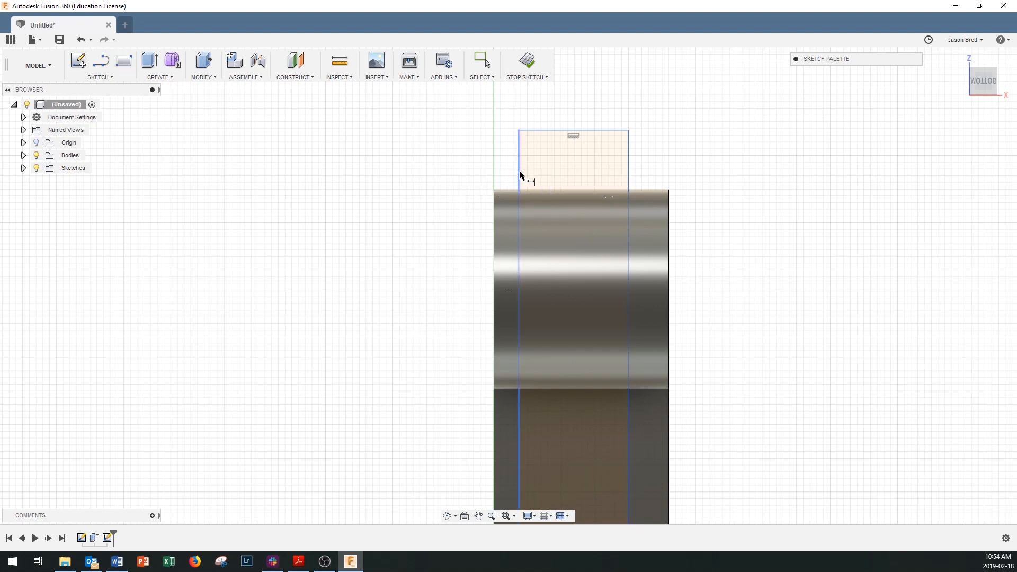
{"action": "left_click", "coordinate": [520, 175]}
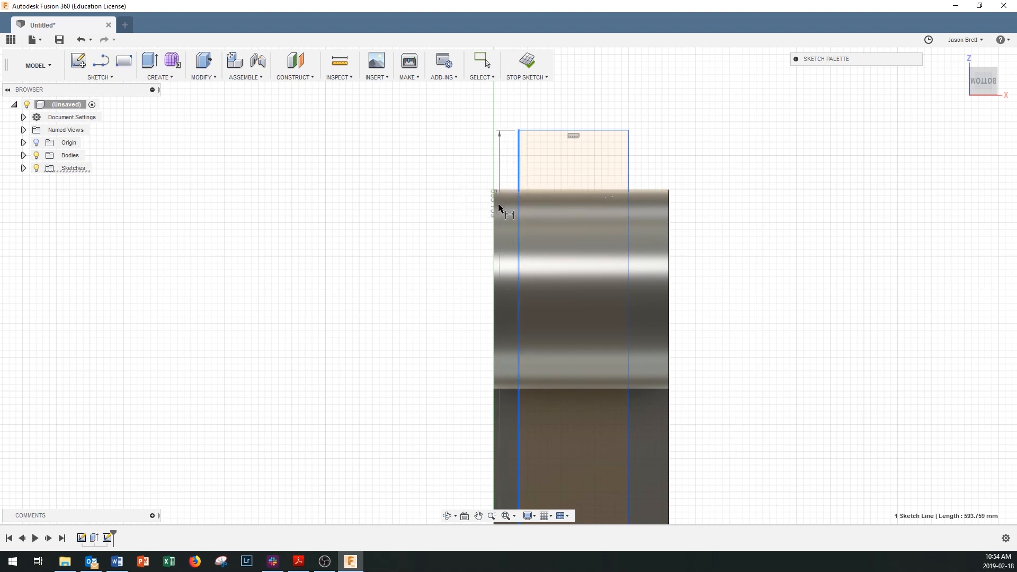
{"action": "left_click", "coordinate": [495, 212]}
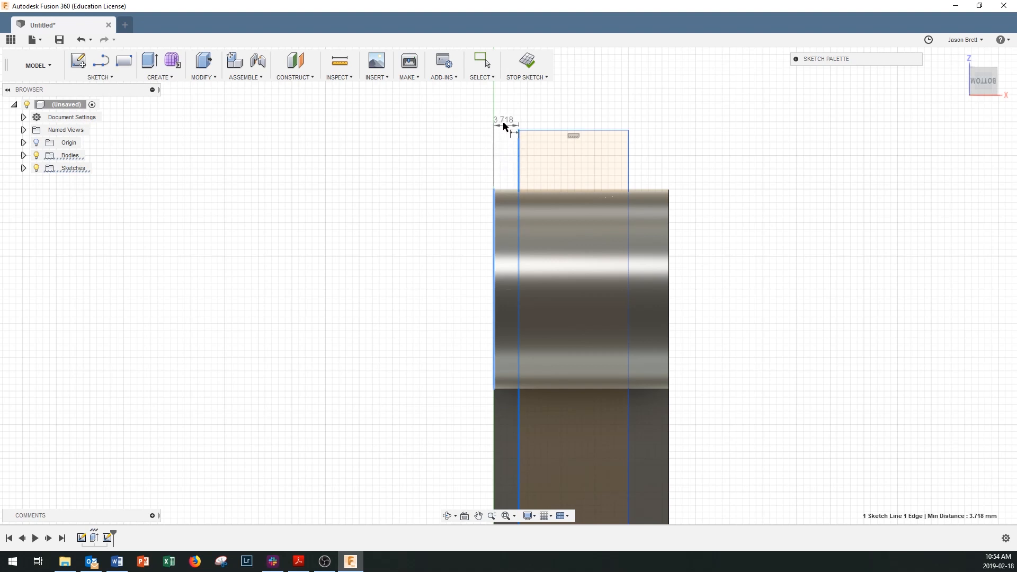
{"action": "left_click", "coordinate": [506, 116]}
{"action": "type", "text": "3"}
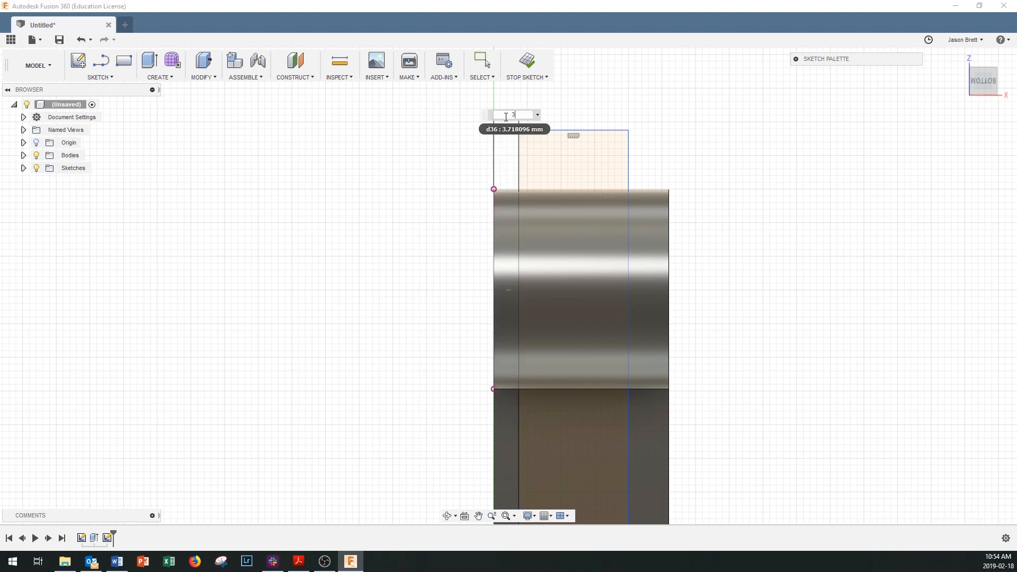
{"action": "key", "text": "Return"}
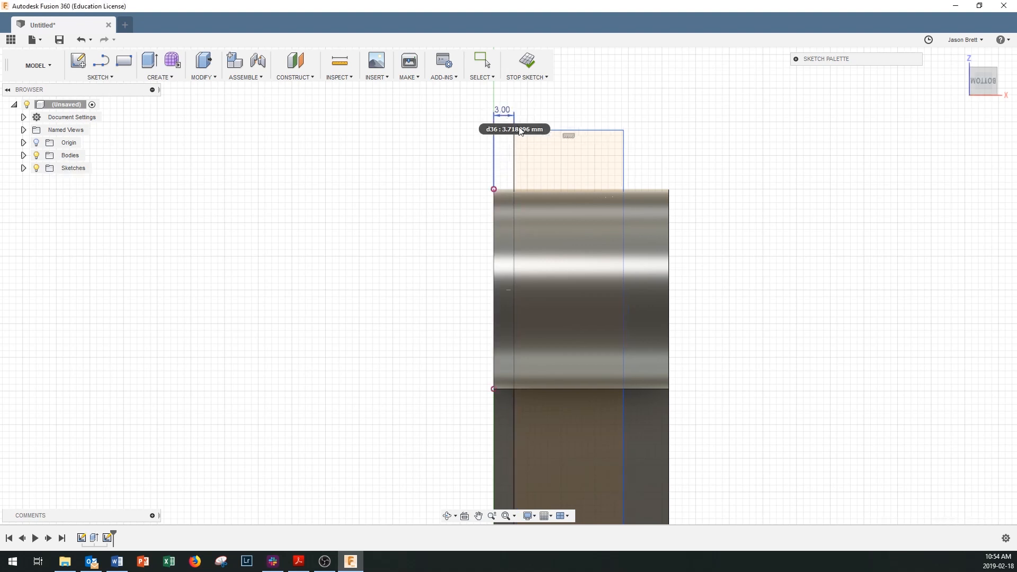
Dimension the rectangle's other long edge 3 mm from the end joint's opposite side edge and finish the sketch.
{"action": "left_click", "coordinate": [625, 161]}
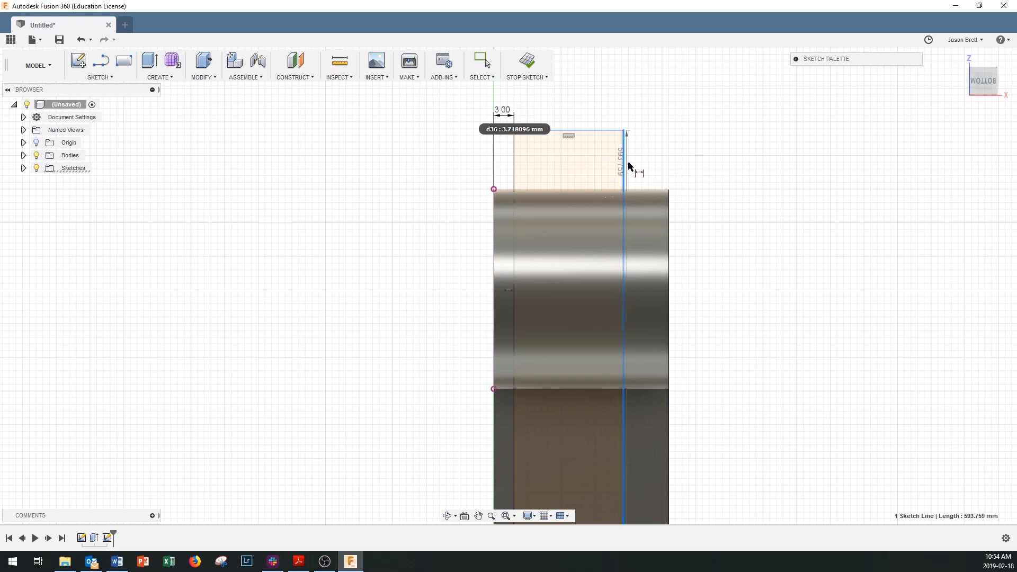
{"action": "left_click", "coordinate": [669, 192]}
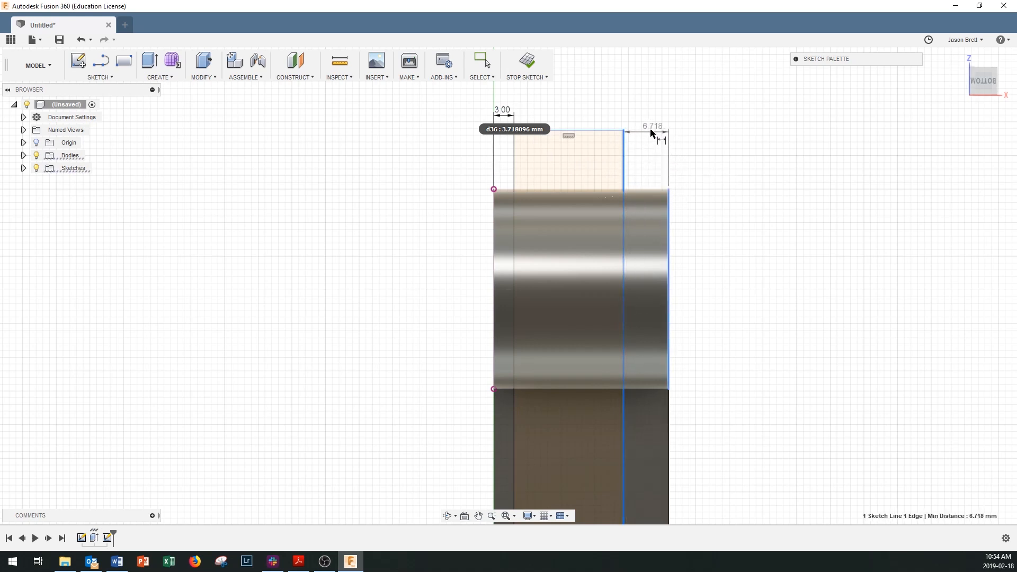
{"action": "left_click", "coordinate": [655, 115]}
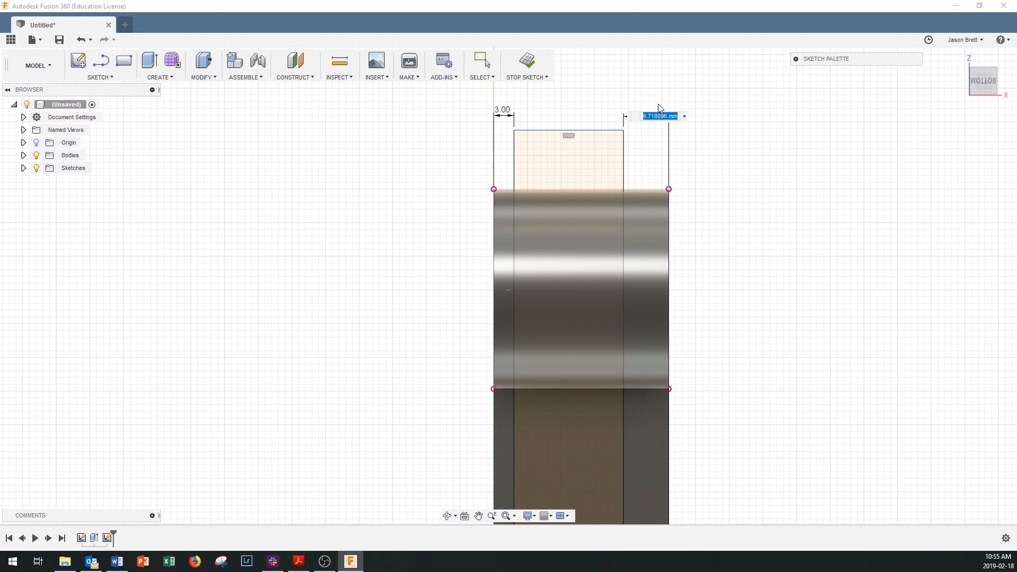
{"action": "type", "text": "3"}
{"action": "key", "text": "Return"}
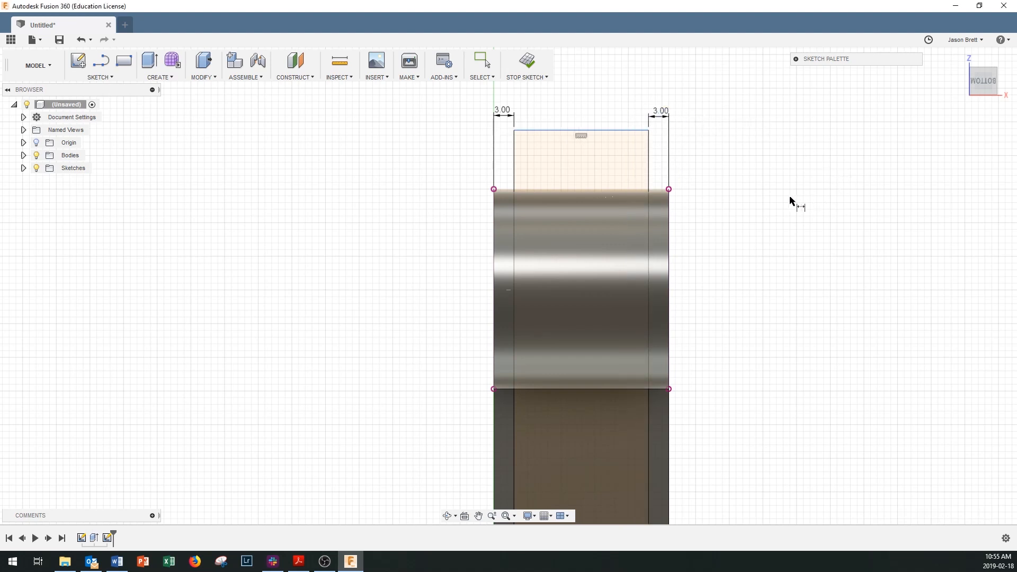
{"action": "scroll", "coordinate": [629, 332], "scroll_direction": "down", "scroll_amount": 3}
{"action": "scroll", "coordinate": [626, 339], "scroll_direction": "down", "scroll_amount": 3}
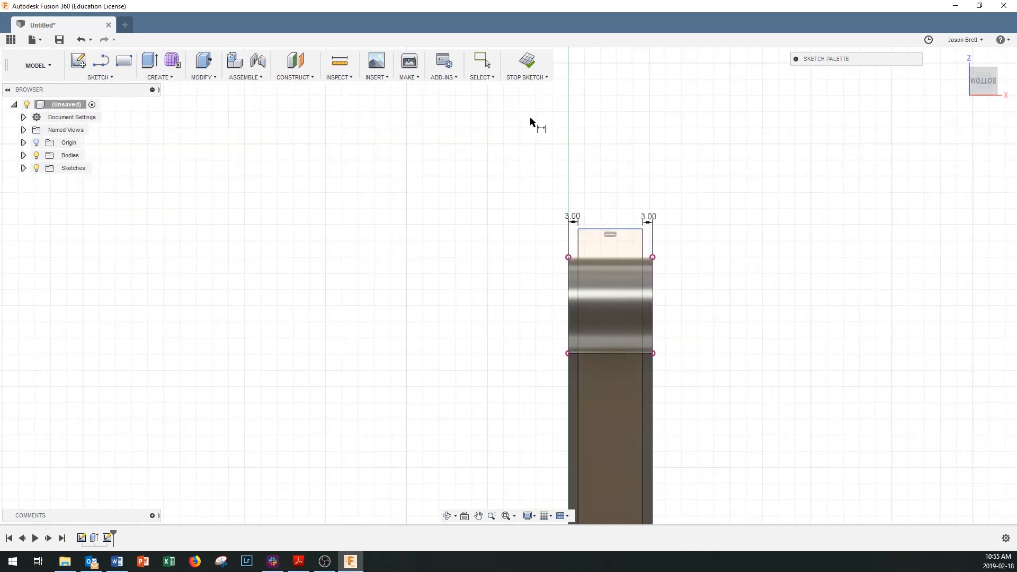
{"action": "left_click", "coordinate": [528, 60]}
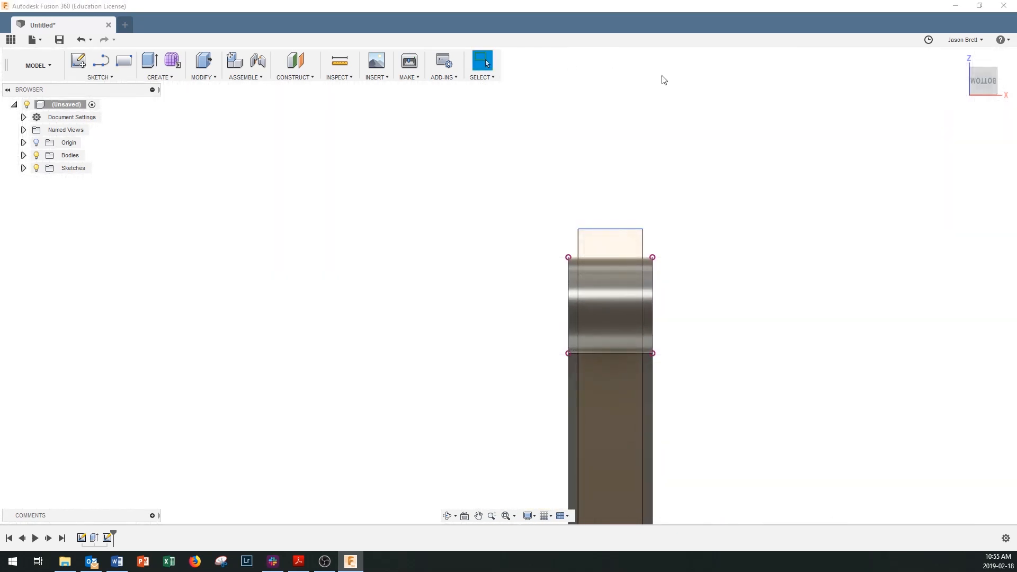
Start an extrude of the rectangle region between the nearer end joint and the first lower joint, with the operation set to Cut.
{"action": "left_click", "coordinate": [995, 72]}
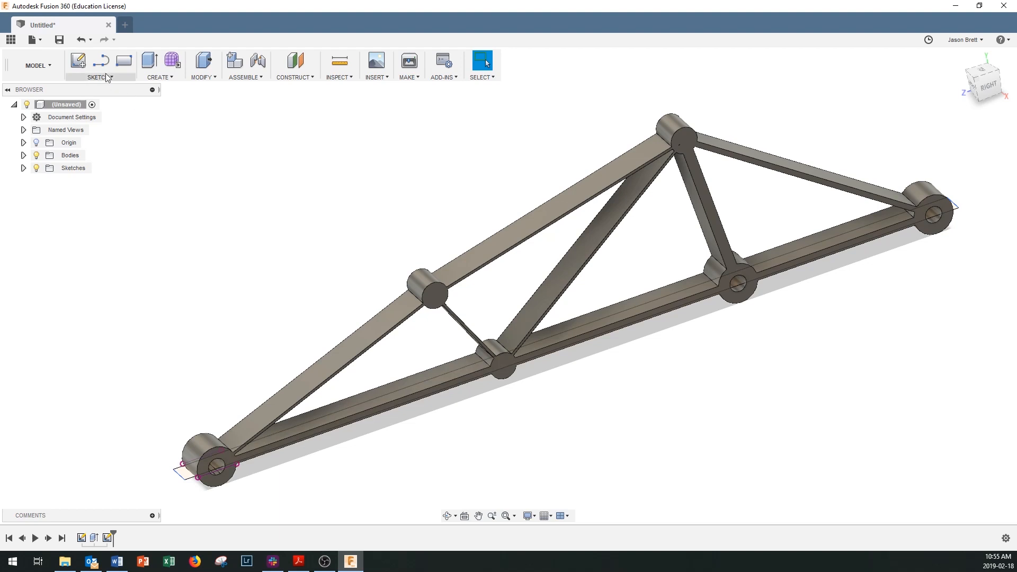
{"action": "left_click", "coordinate": [169, 78]}
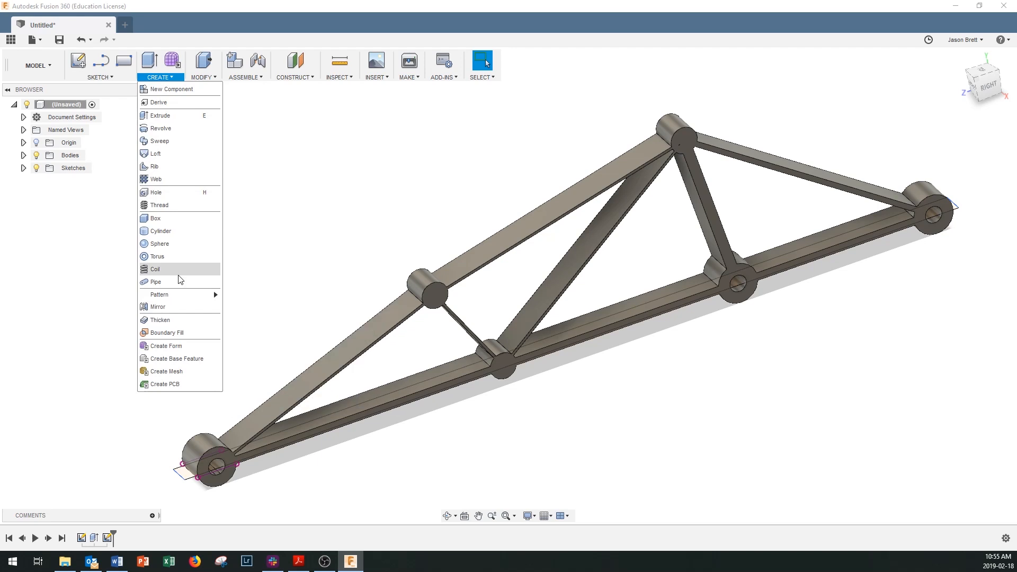
{"action": "left_click", "coordinate": [161, 115]}
{"action": "left_click", "coordinate": [186, 476]}
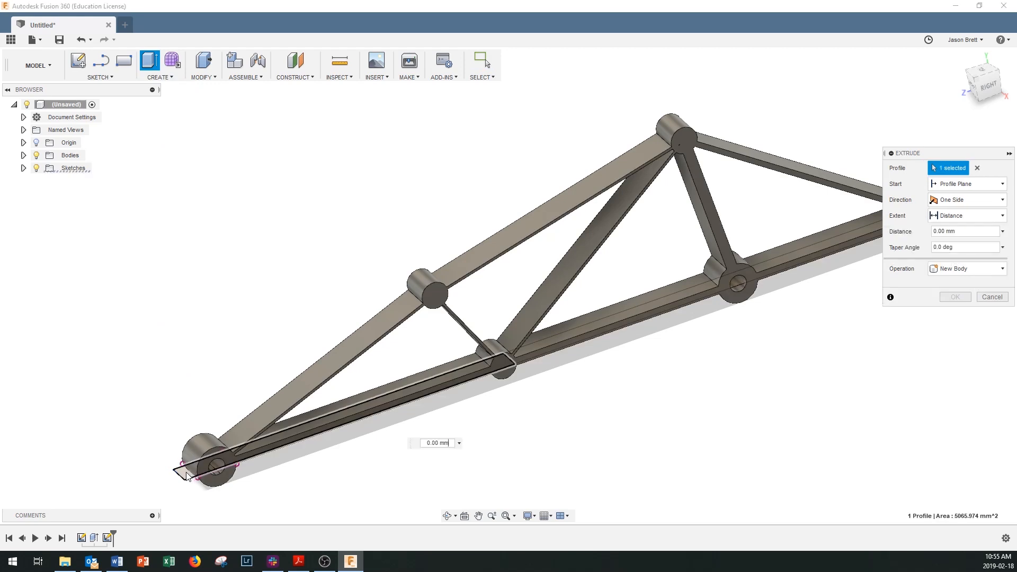
{"action": "left_click", "coordinate": [975, 268]}
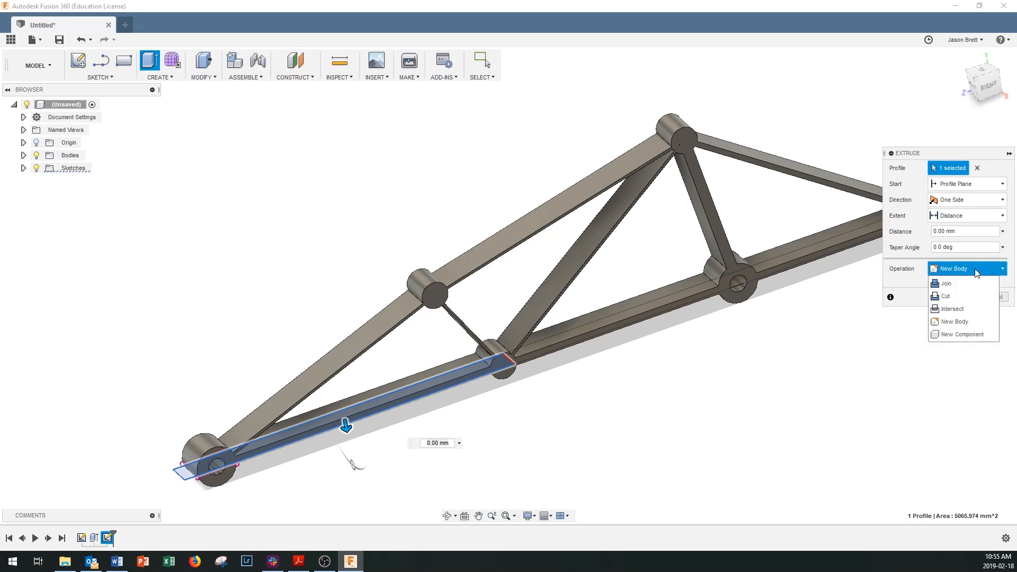
{"action": "left_click", "coordinate": [946, 296]}
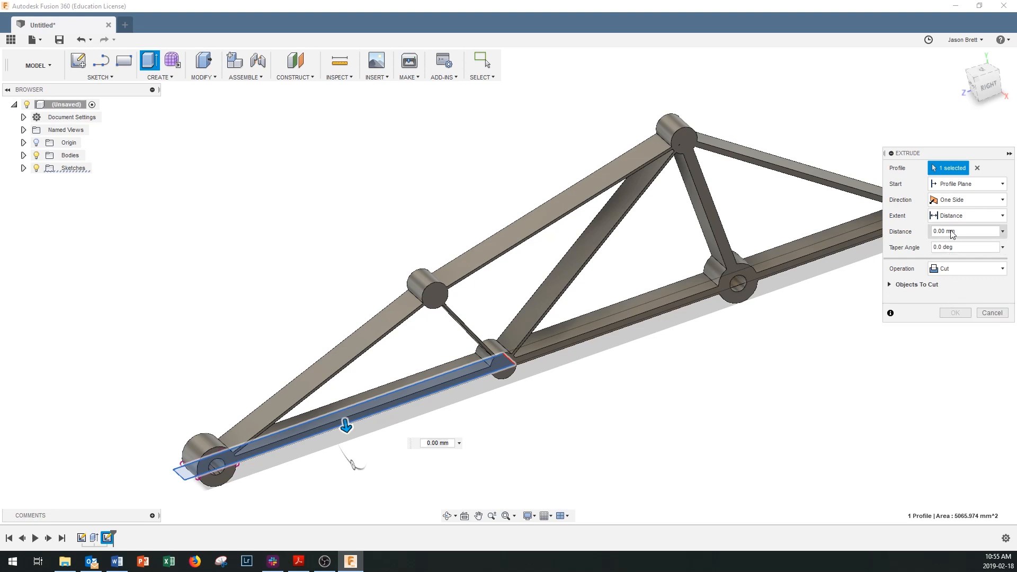
{"action": "left_click", "coordinate": [891, 285]}
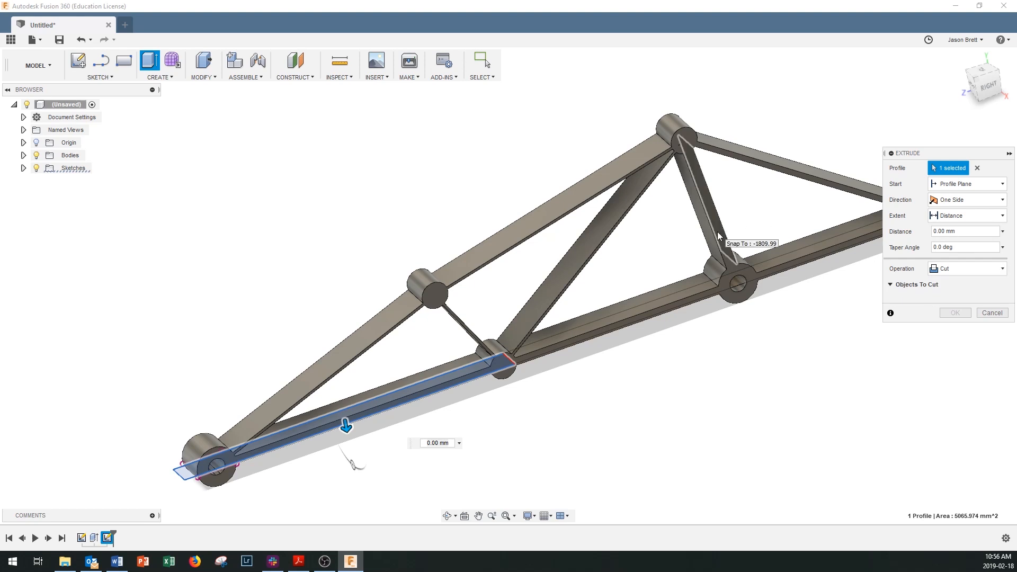
Make the cut extend in two directions, with a distance of 150 mm on each side.
{"action": "left_click", "coordinate": [967, 231]}
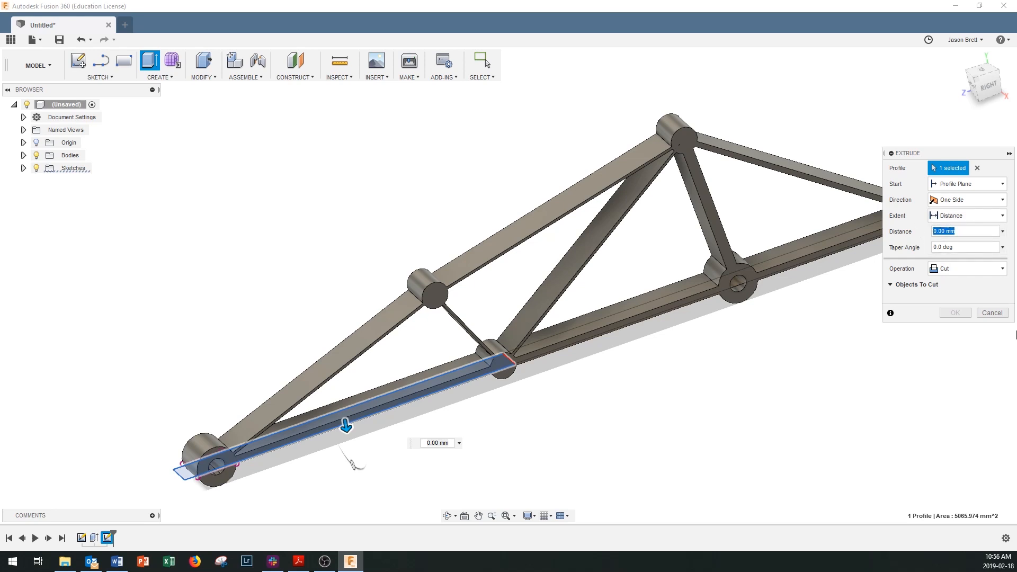
{"action": "type", "text": "150"}
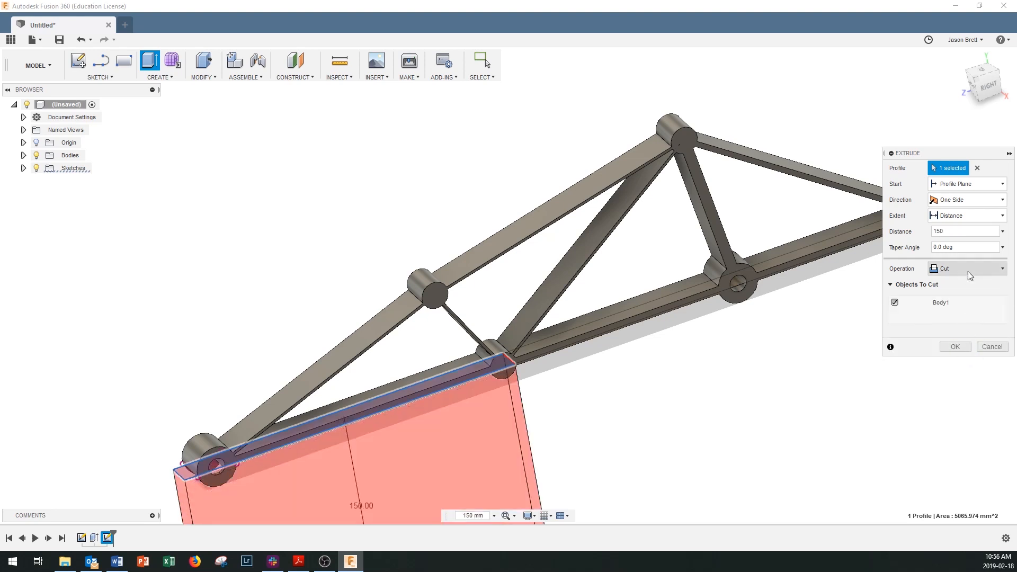
{"action": "left_click", "coordinate": [966, 198]}
{"action": "left_click", "coordinate": [954, 213]}
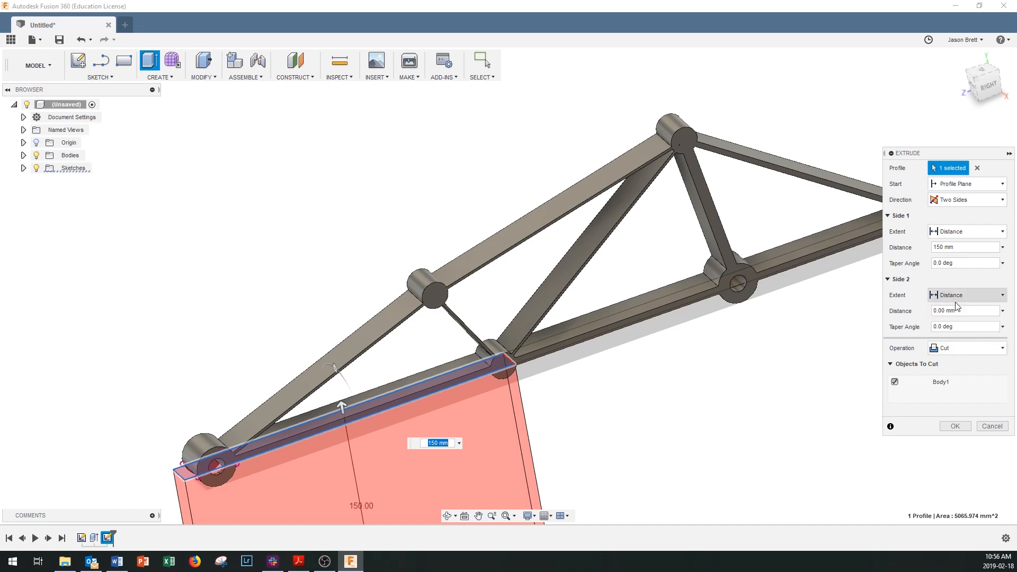
{"action": "left_click_drag", "start_coordinate": [964, 315], "coordinate": [890, 312]}
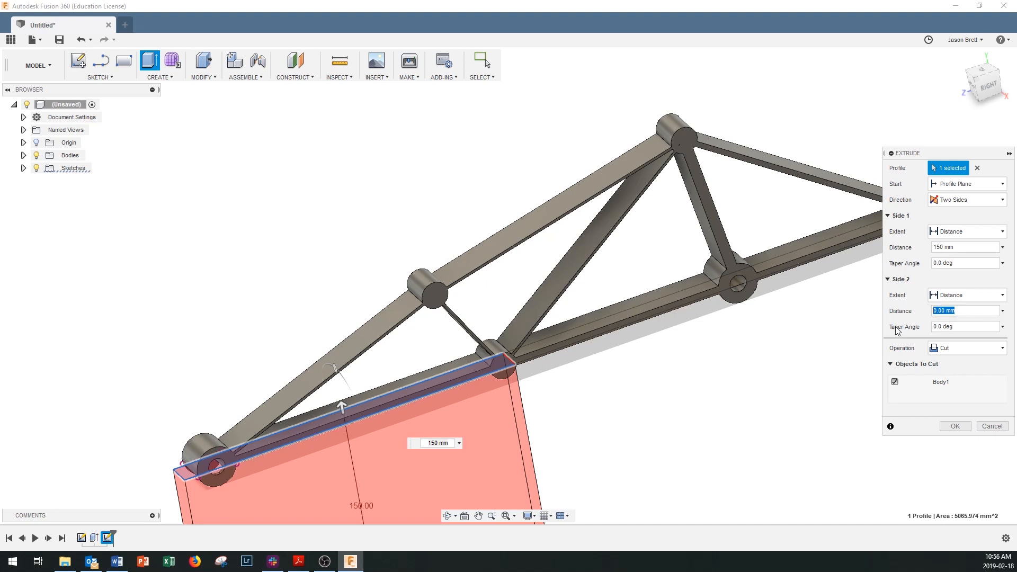
{"action": "type", "text": "150"}
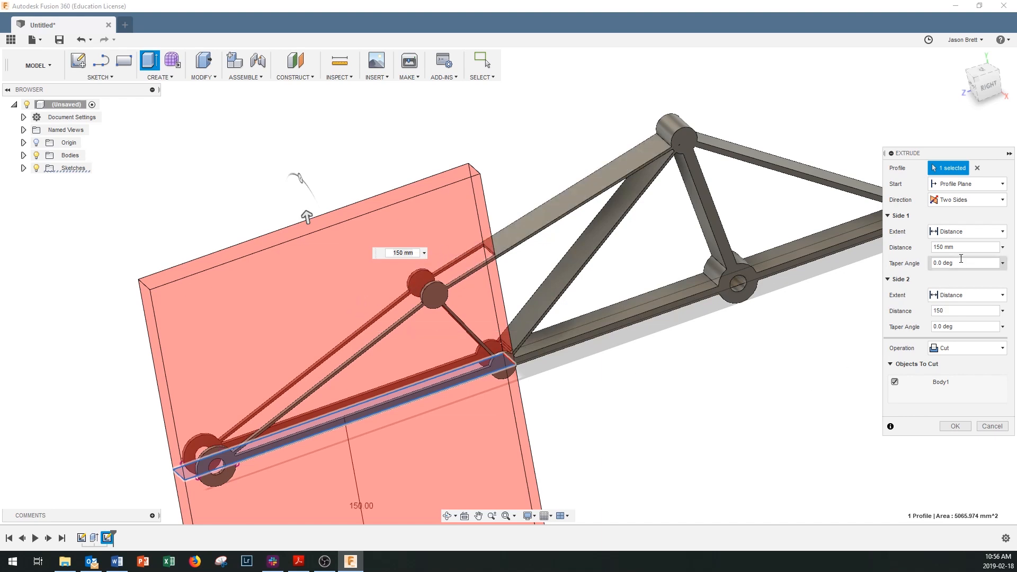
Set the cut distances to 20 mm for side 1 and 200 mm for side 2.
{"action": "left_click", "coordinate": [935, 247]}
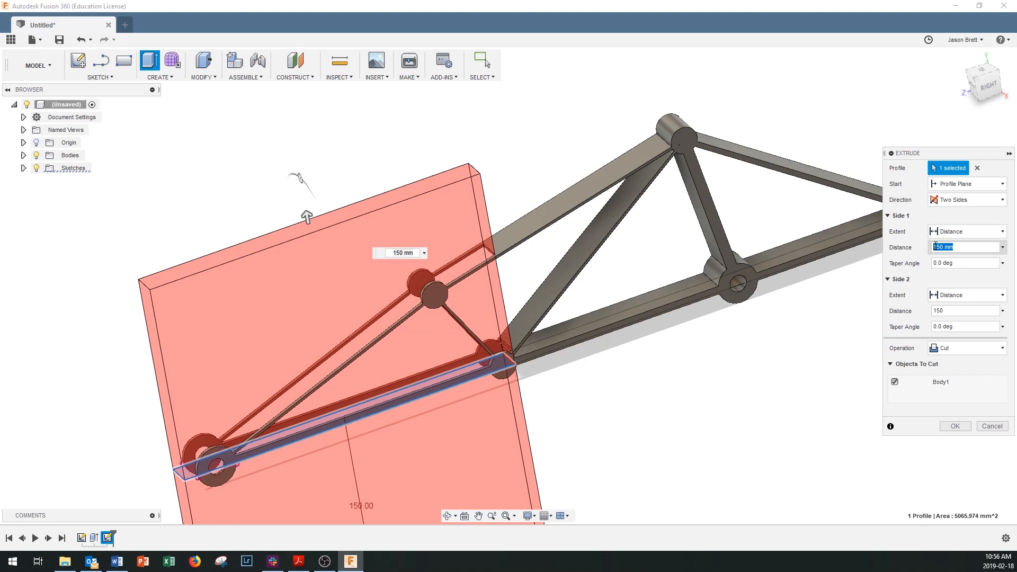
{"action": "type", "text": "20"}
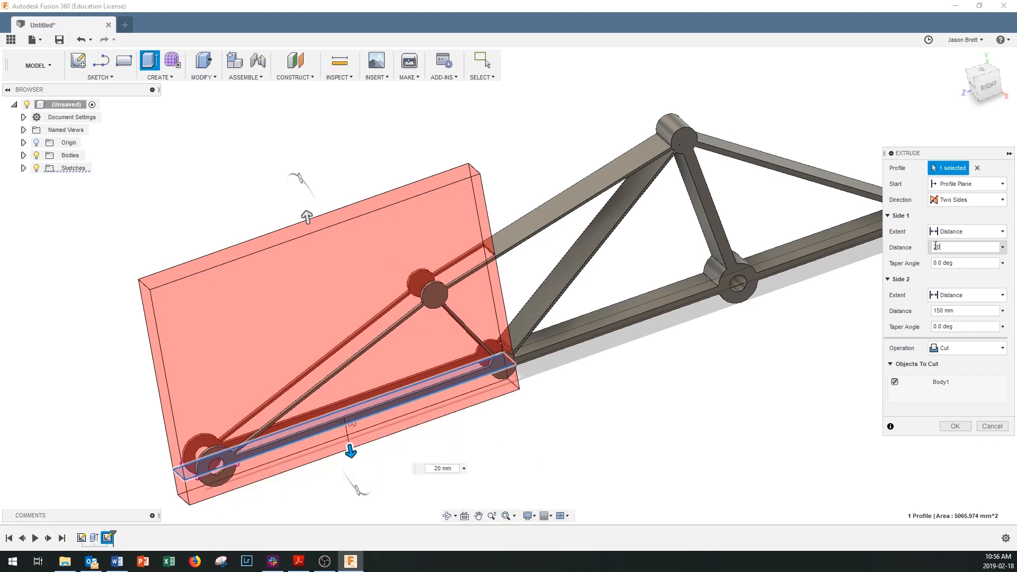
{"action": "left_click", "coordinate": [958, 310]}
{"action": "type", "text": "170"}
{"action": "key", "text": "Return"}
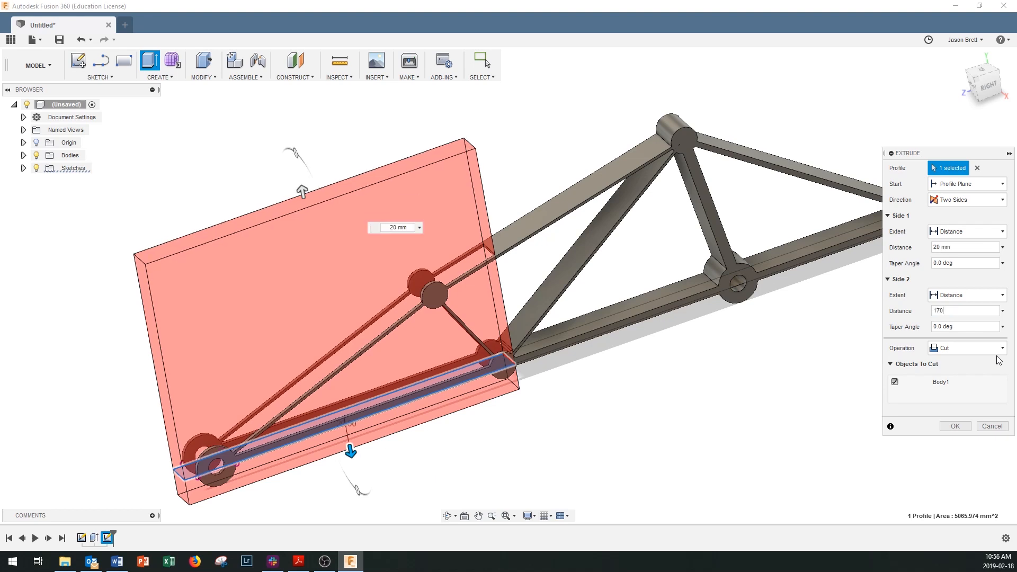
{"action": "key", "text": "BackSpace"}
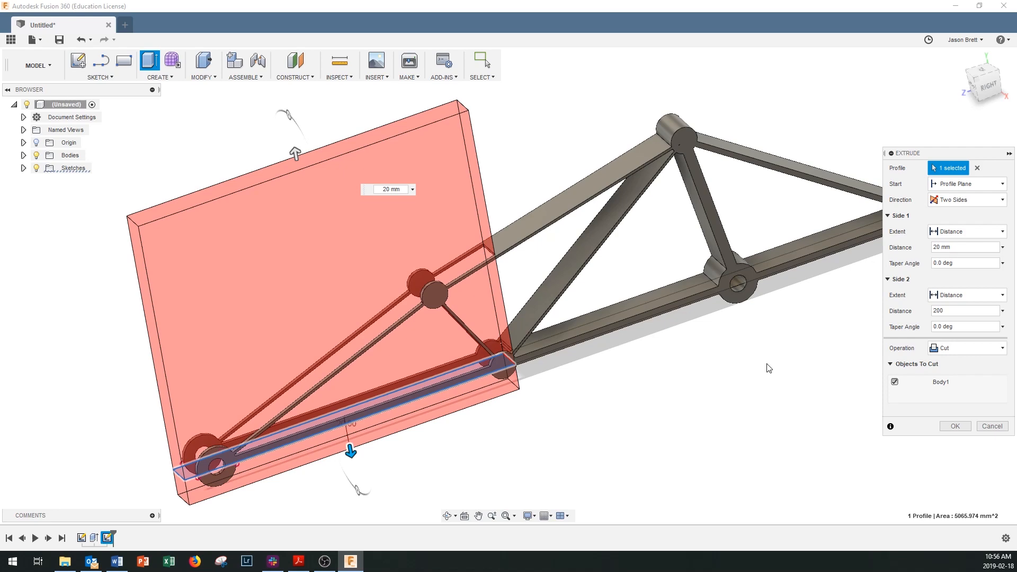
Add the two remaining rectangle regions along the lower chord to the cut profile and apply the two-sided cut.
{"action": "middle_click_drag", "start_coordinate": [772, 384], "coordinate": [779, 380], "text": "shift"}
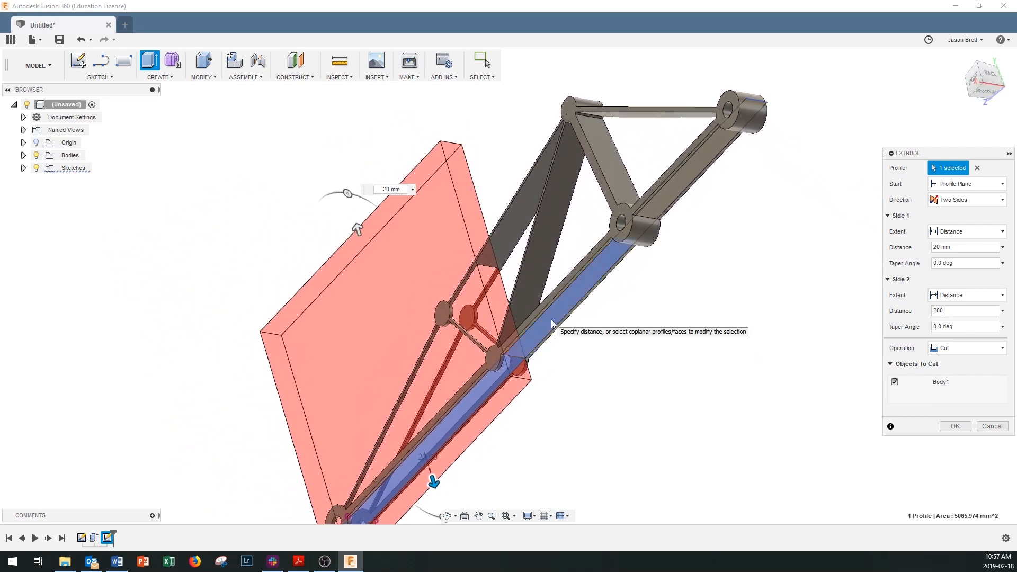
{"action": "scroll", "coordinate": [552, 323], "scroll_direction": "up", "scroll_amount": 3}
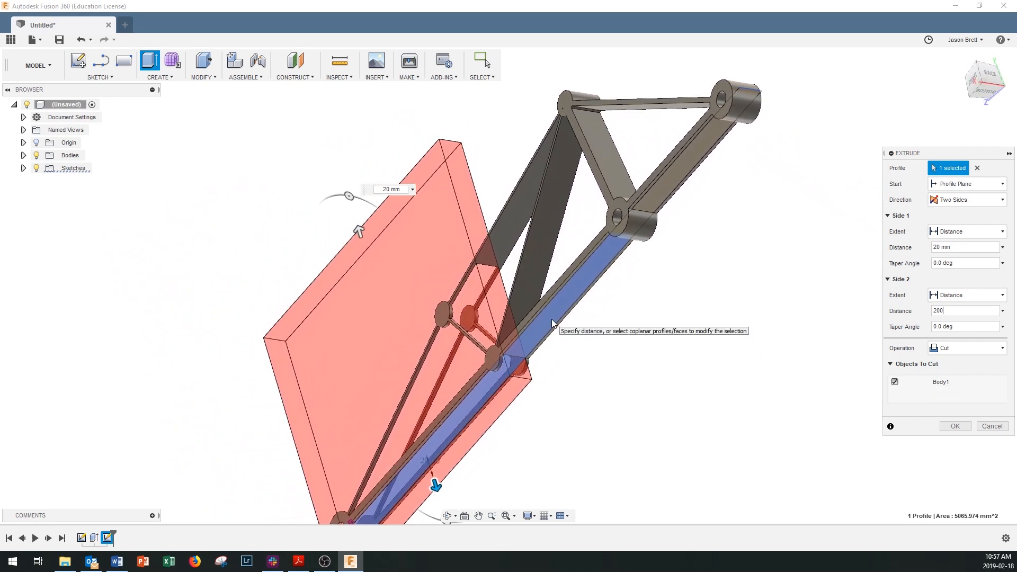
{"action": "scroll", "coordinate": [552, 319], "scroll_direction": "up", "scroll_amount": 1}
{"action": "left_click", "coordinate": [553, 321]}
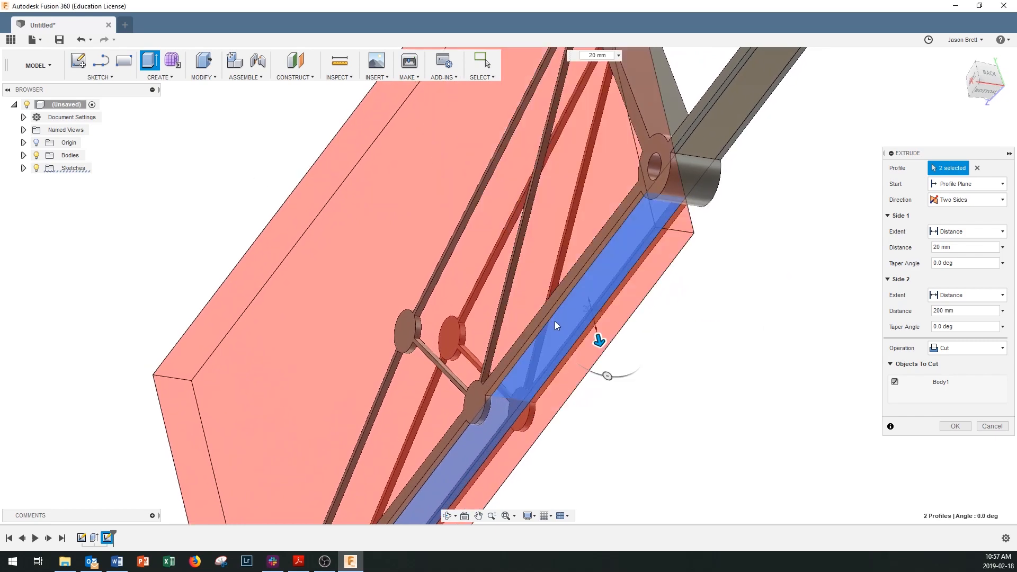
{"action": "middle_click_drag", "start_coordinate": [556, 320], "coordinate": [723, 295], "text": "shift"}
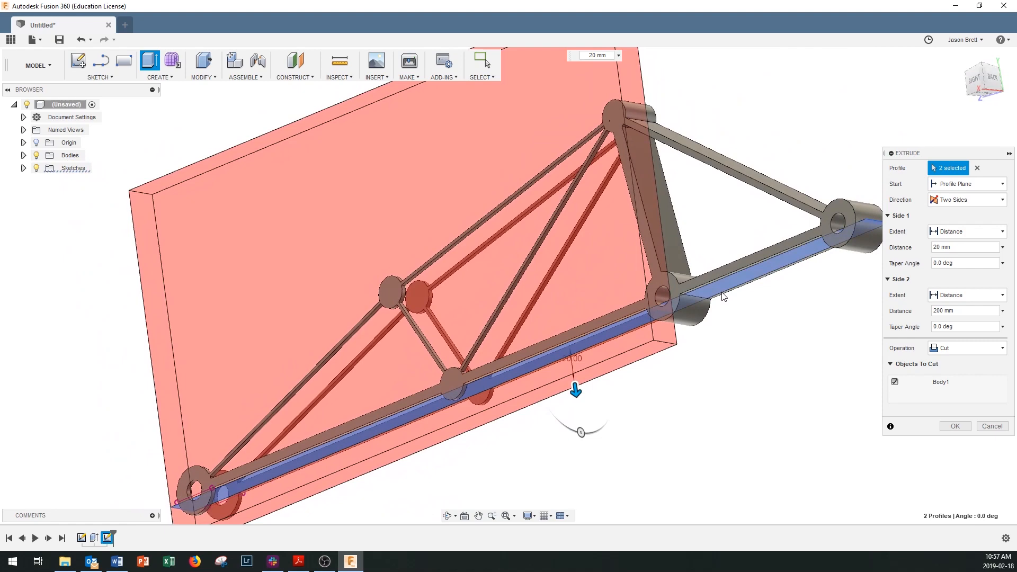
{"action": "left_click", "coordinate": [719, 287]}
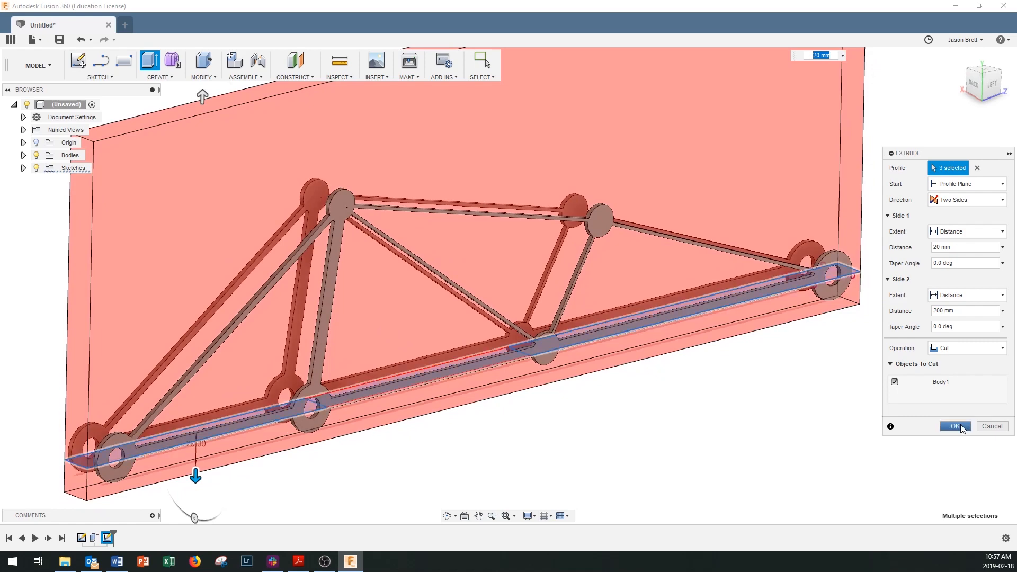
{"action": "left_click", "coordinate": [957, 426]}
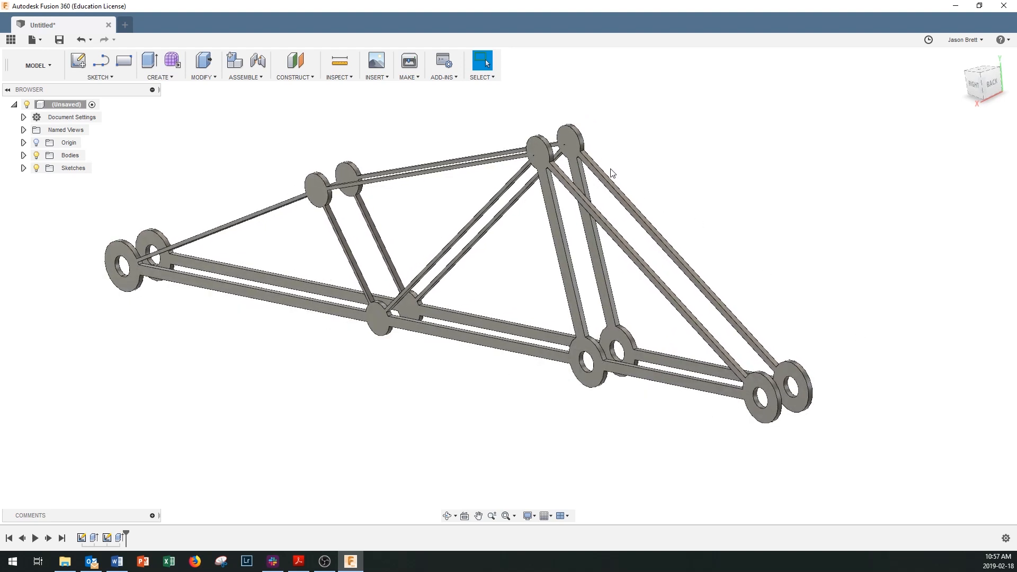
Create a sketch on the truss's outer side face and start a center-diameter circle at the top joint's center.
{"action": "middle_click_drag", "start_coordinate": [605, 168], "coordinate": [599, 166], "text": "shift"}
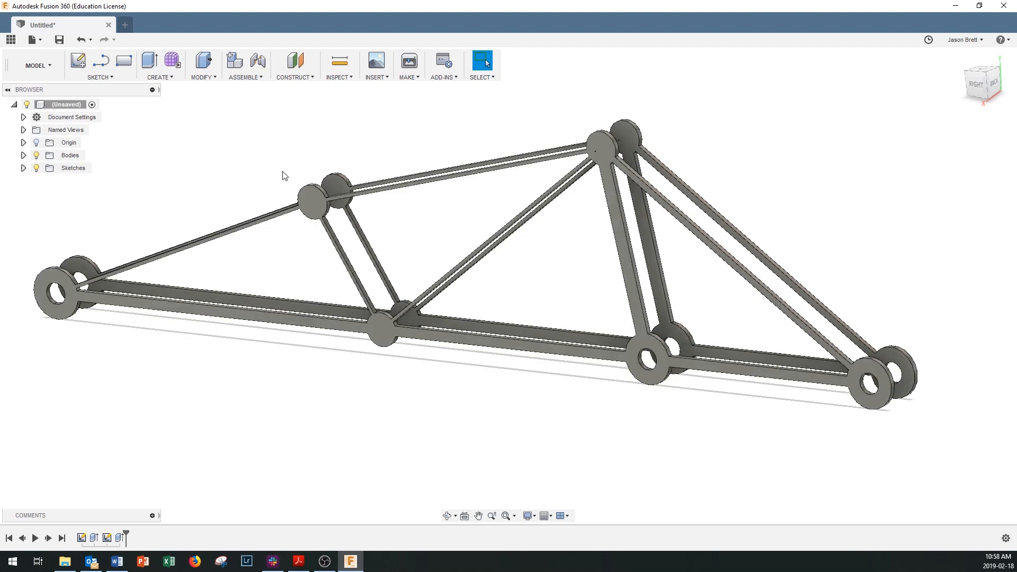
{"action": "left_click", "coordinate": [103, 78]}
{"action": "left_click", "coordinate": [103, 85]}
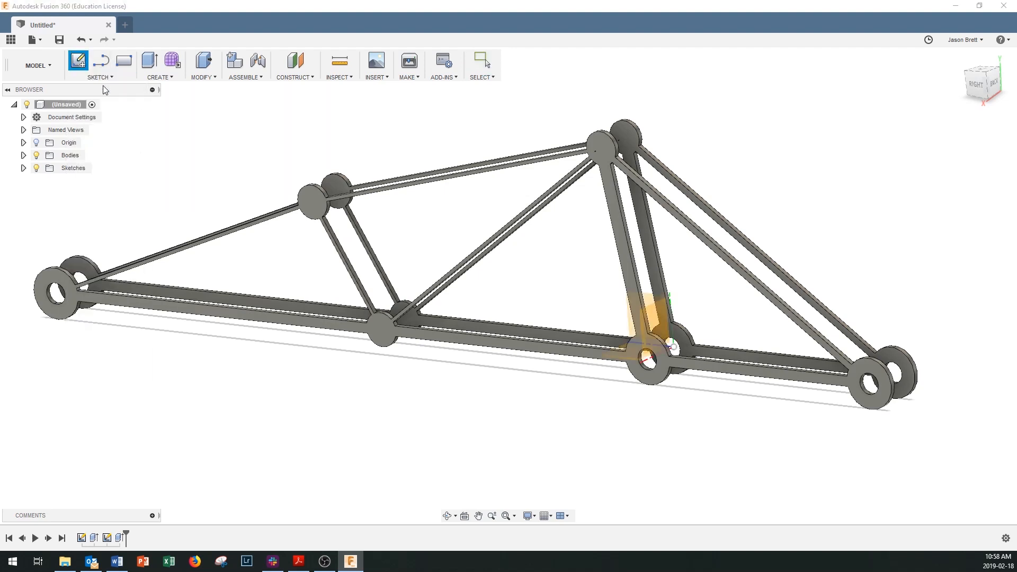
{"action": "left_click", "coordinate": [606, 148]}
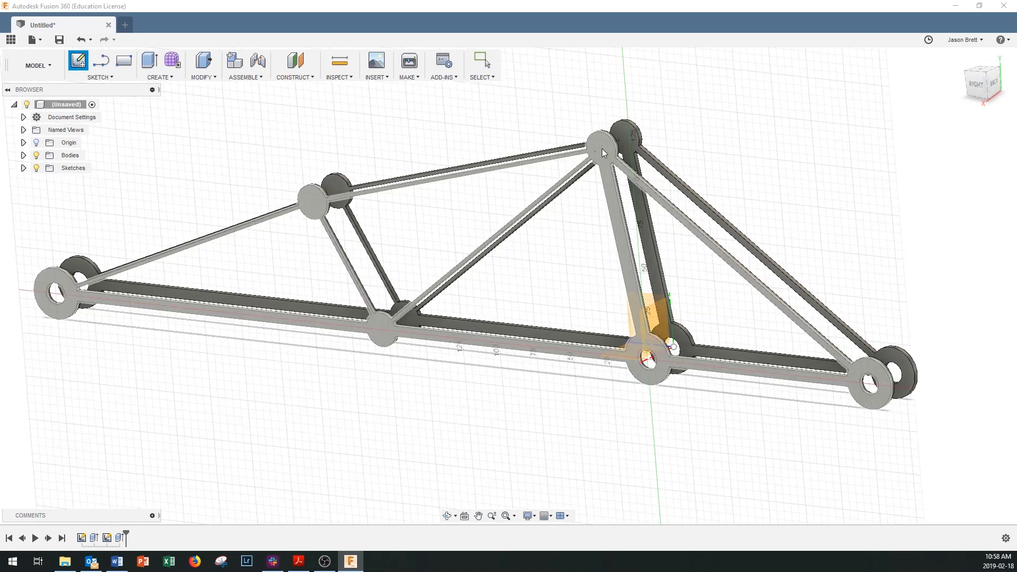
{"action": "left_click", "coordinate": [601, 148]}
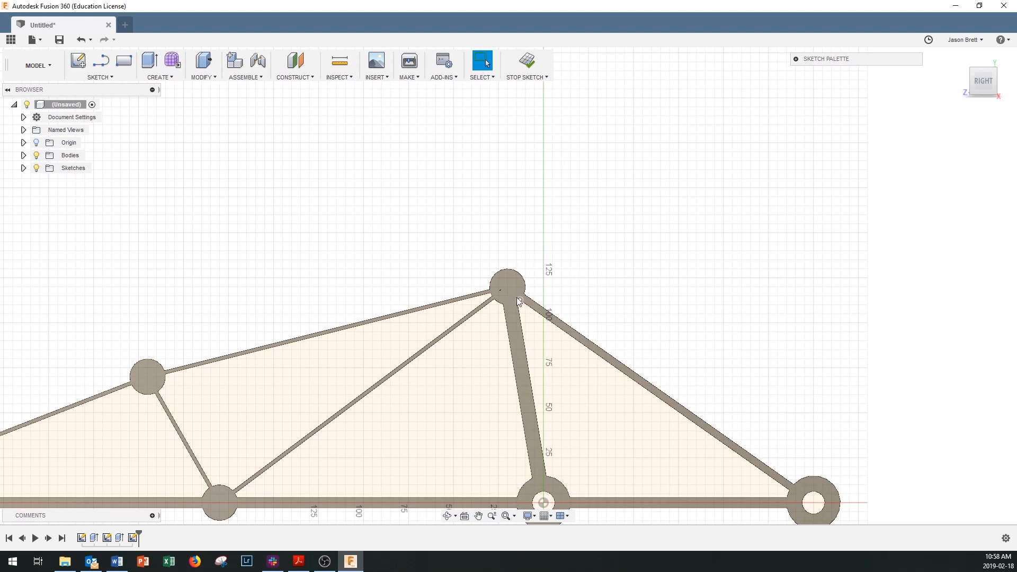
{"action": "scroll", "coordinate": [518, 302], "scroll_direction": "up", "scroll_amount": 5}
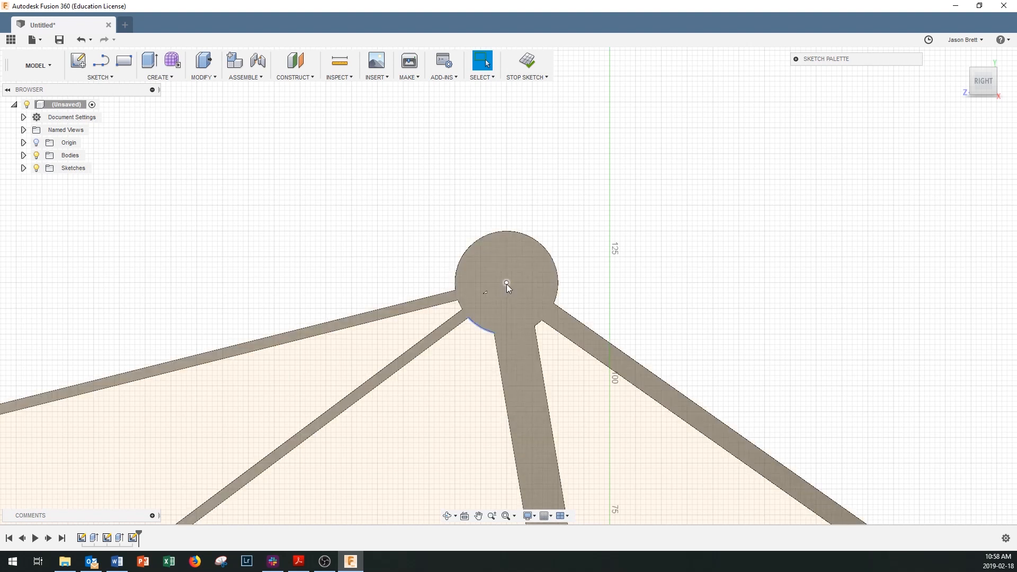
{"action": "key", "text": "c"}
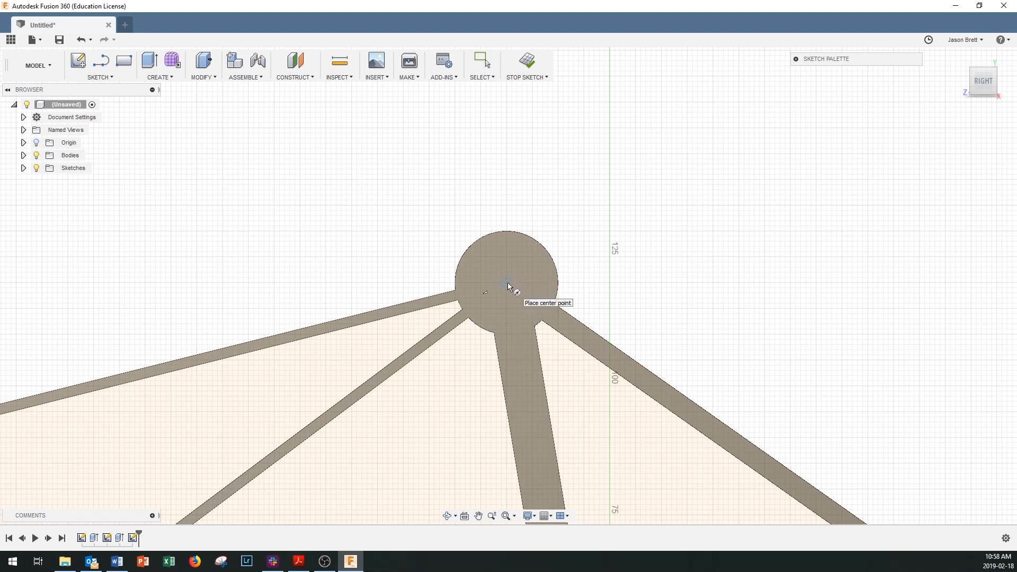
Sketch a 10 mm diameter circle centred on the round joint at the frame's apex.
{"action": "left_click", "coordinate": [507, 282]}
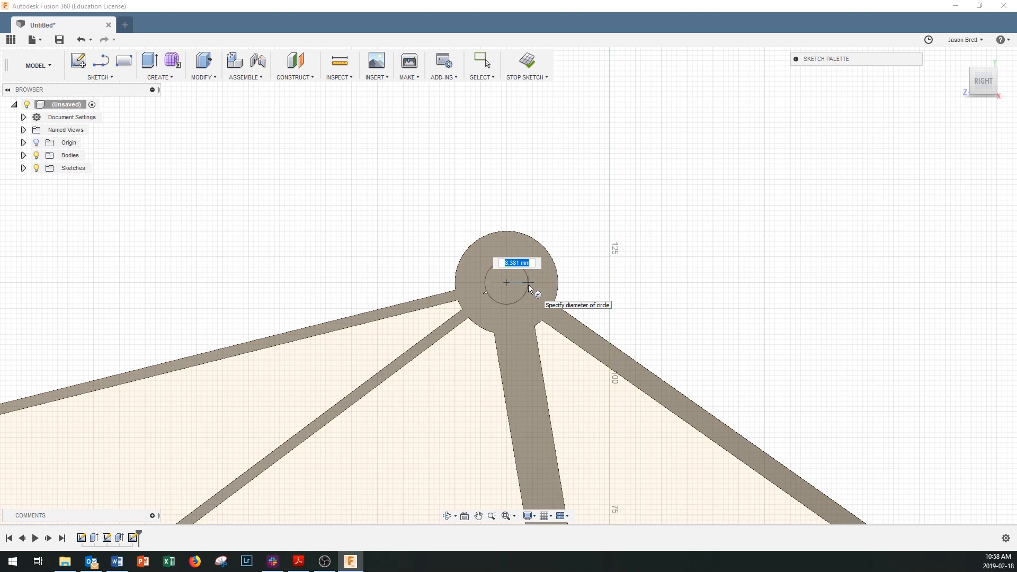
{"action": "type", "text": "10"}
{"action": "key", "text": "Tab"}
{"action": "key", "text": "Return"}
{"action": "scroll", "coordinate": [363, 472], "scroll_direction": "down", "scroll_amount": 5}
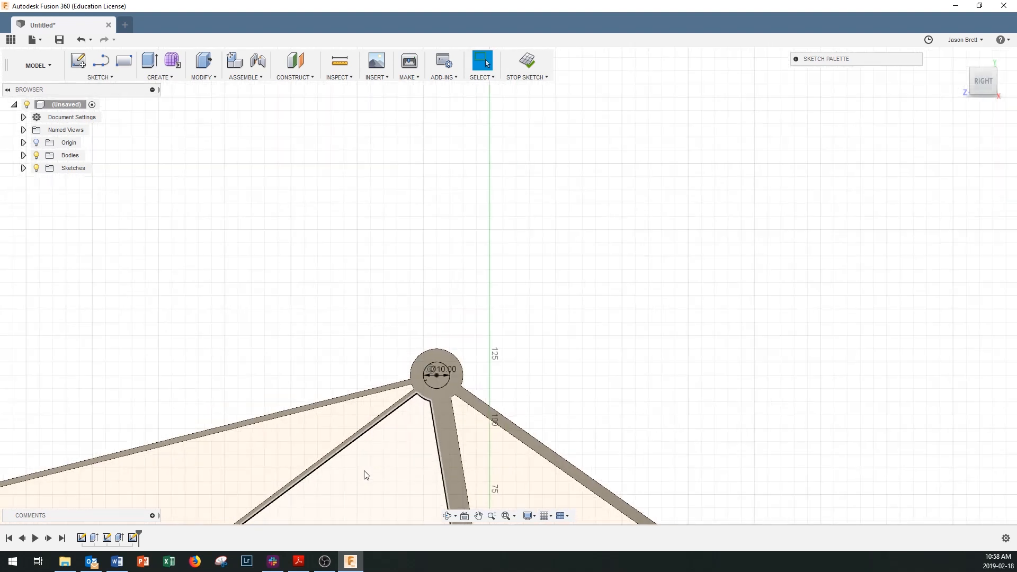
Sketch a 10 mm diameter circle centred on the small round joint along the frame's bottom bar.
{"action": "left_click", "coordinate": [505, 516]}
{"action": "scroll", "coordinate": [414, 380], "scroll_direction": "up", "scroll_amount": 4}
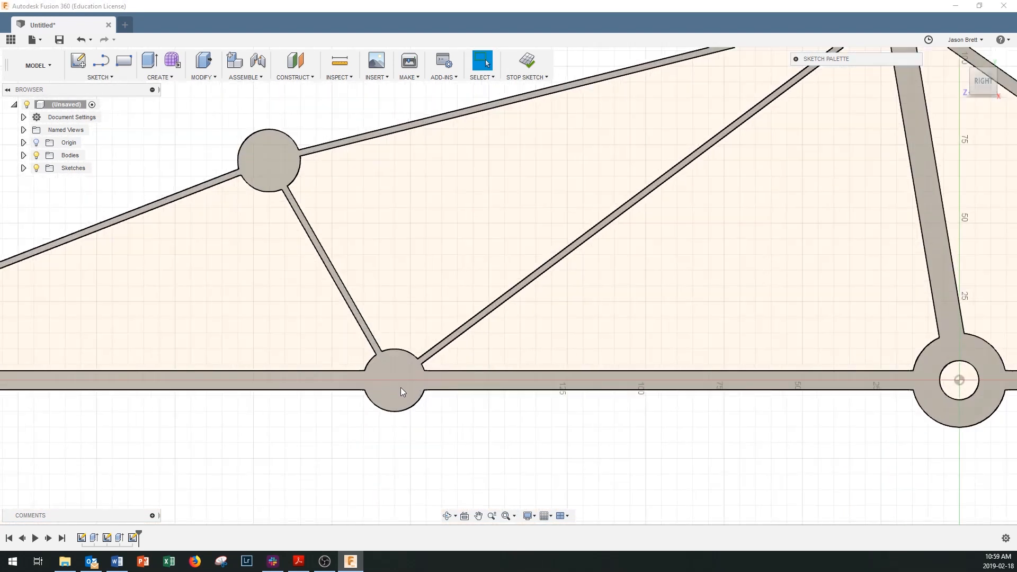
{"action": "key", "text": "c"}
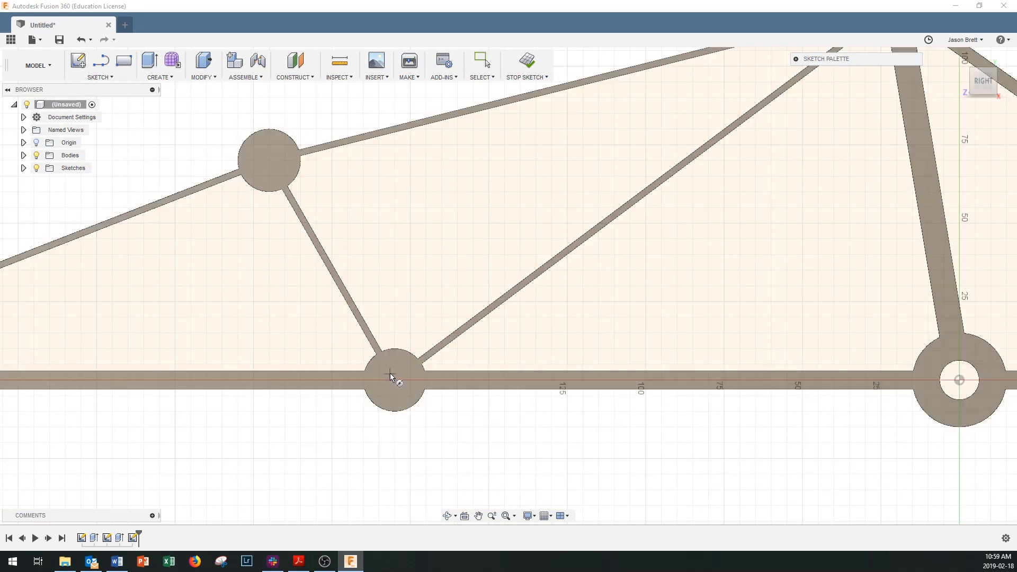
{"action": "left_click", "coordinate": [395, 380]}
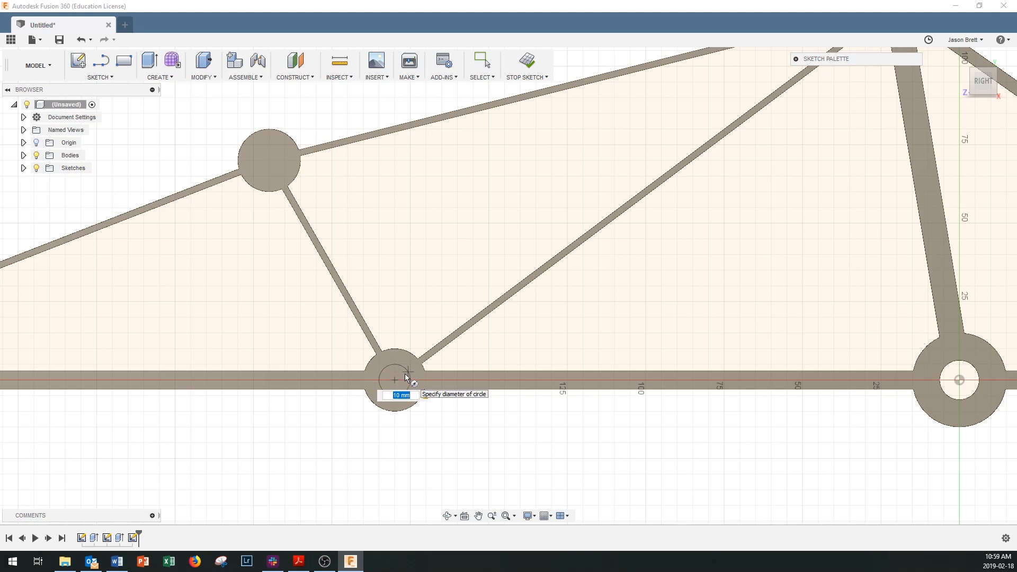
{"action": "key", "text": "Return"}
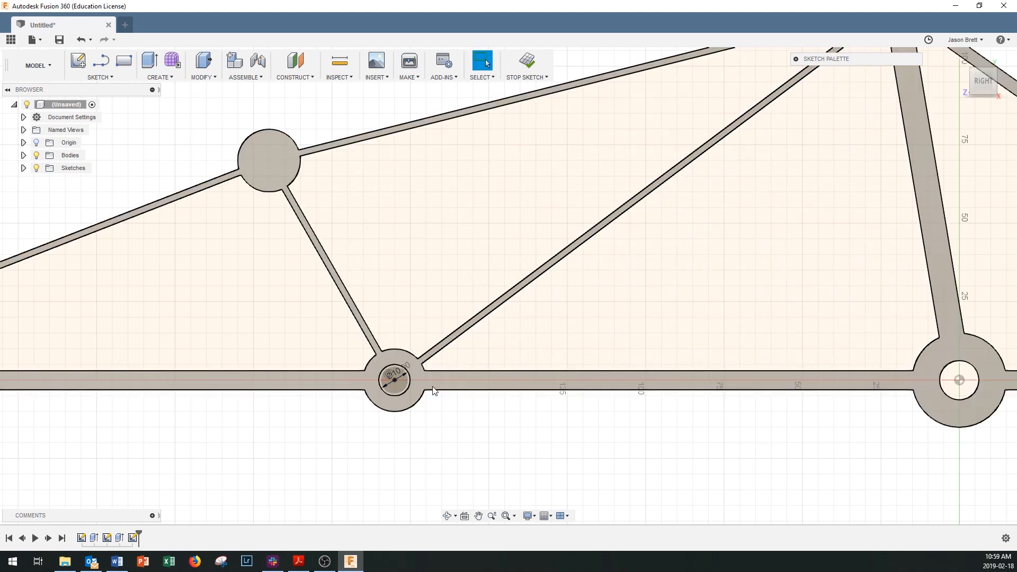
Sketch a 10 mm diameter circle centred on the intermediate round joint along the frame's long sloping upper edge.
{"action": "key", "text": "c"}
{"action": "left_click", "coordinate": [270, 159]}
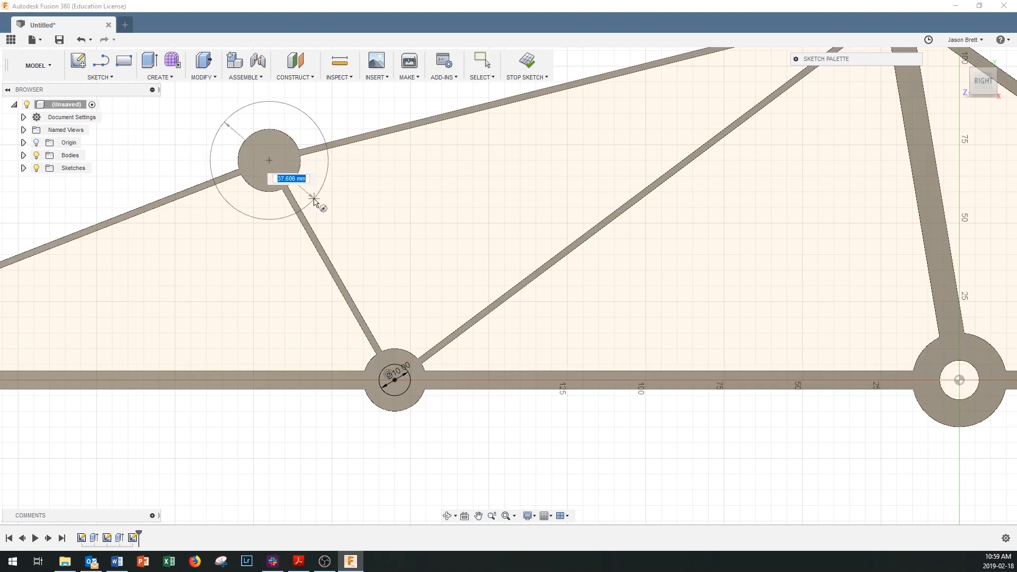
{"action": "type", "text": "10"}
{"action": "key", "text": "Tab"}
{"action": "key", "text": "Return"}
{"action": "key", "text": "Escape"}
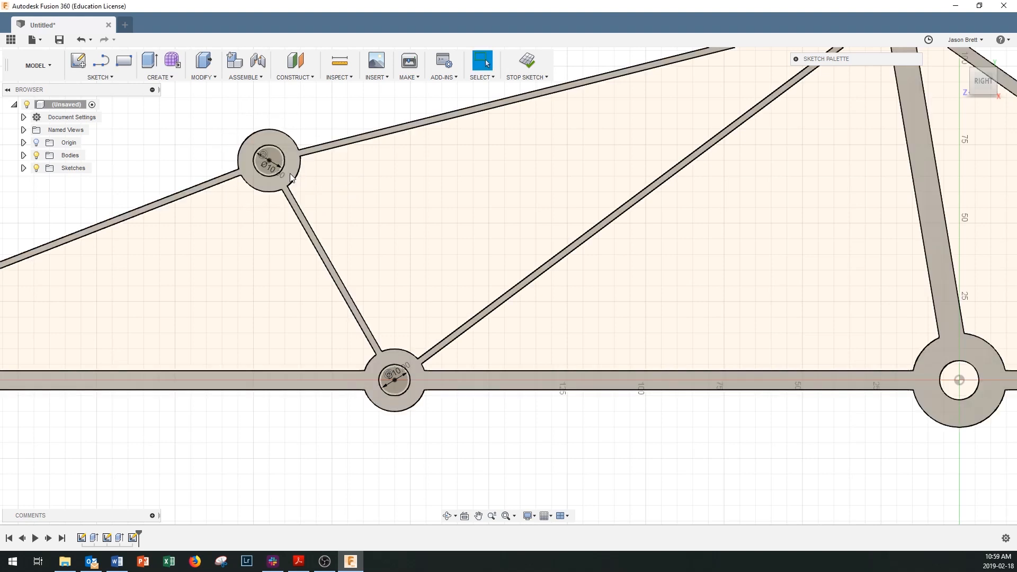
Examine the open hub hole at the origin and the joints across the whole frame.
{"action": "scroll", "coordinate": [477, 325], "scroll_direction": "down", "scroll_amount": 5}
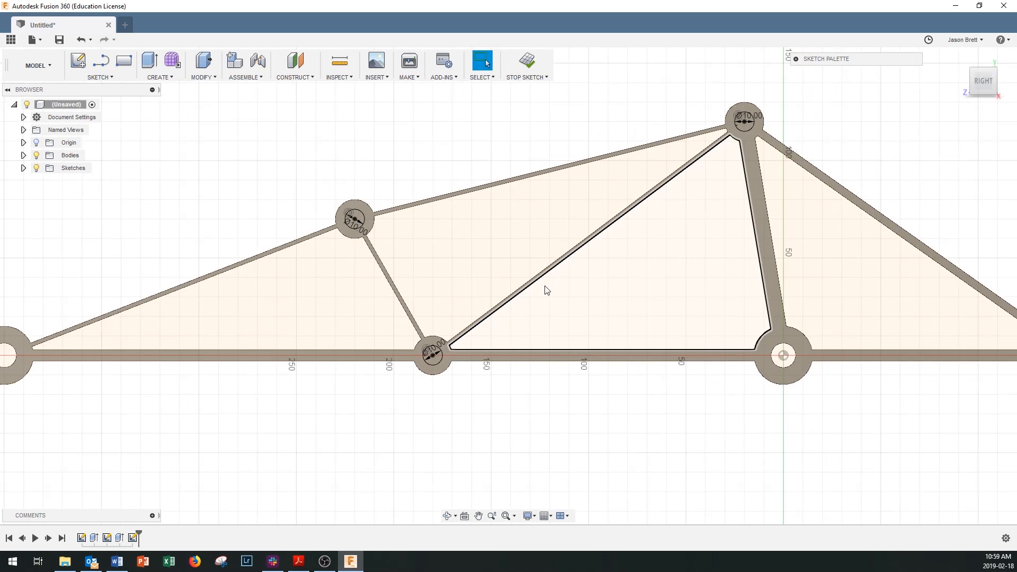
{"action": "scroll", "coordinate": [547, 290], "scroll_direction": "down", "scroll_amount": 2}
{"action": "scroll", "coordinate": [758, 339], "scroll_direction": "up", "scroll_amount": 2}
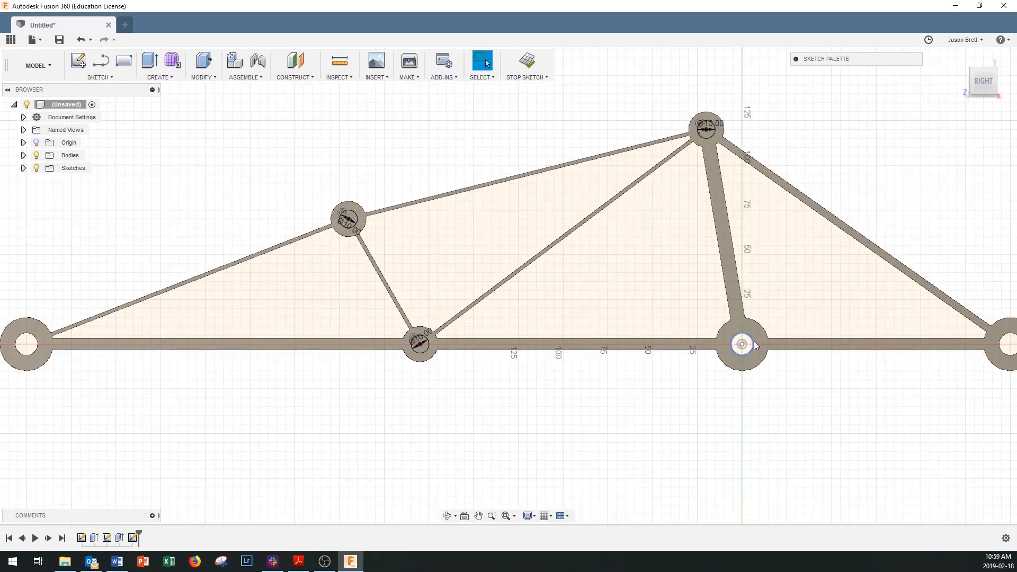
{"action": "scroll", "coordinate": [757, 346], "scroll_direction": "up", "scroll_amount": 6}
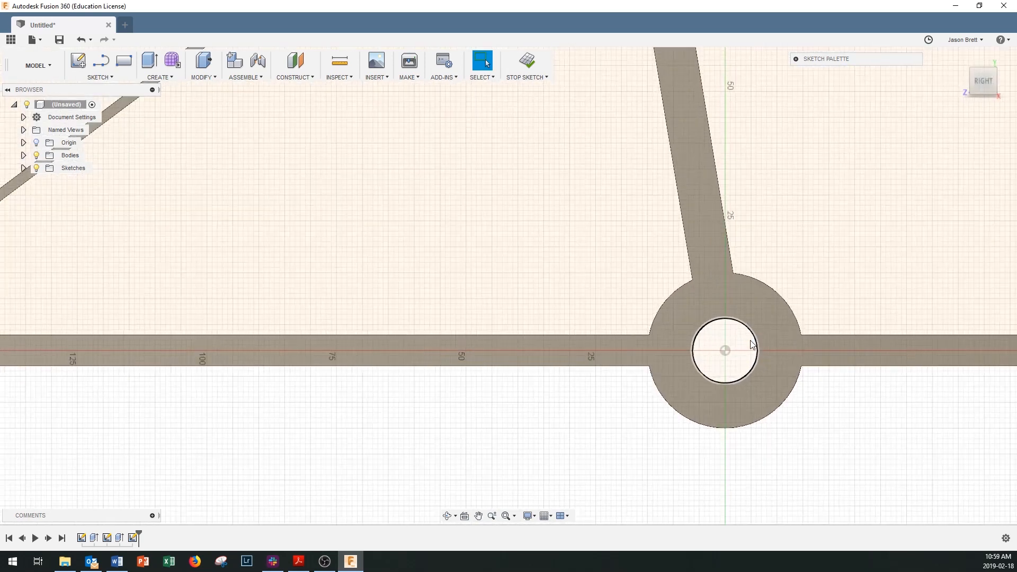
{"action": "scroll", "coordinate": [753, 344], "scroll_direction": "down", "scroll_amount": 3}
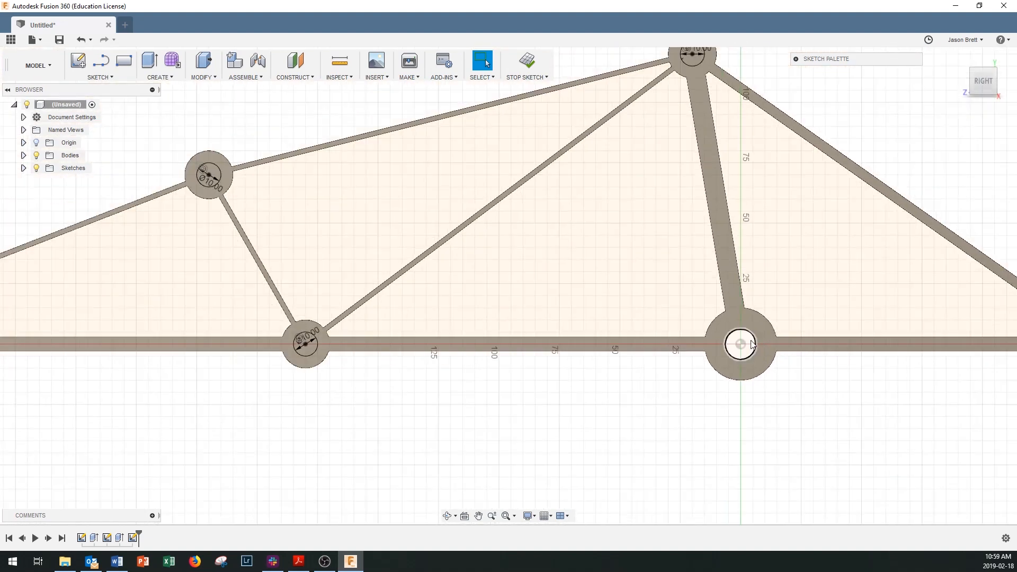
{"action": "scroll", "coordinate": [753, 345], "scroll_direction": "up", "scroll_amount": 3}
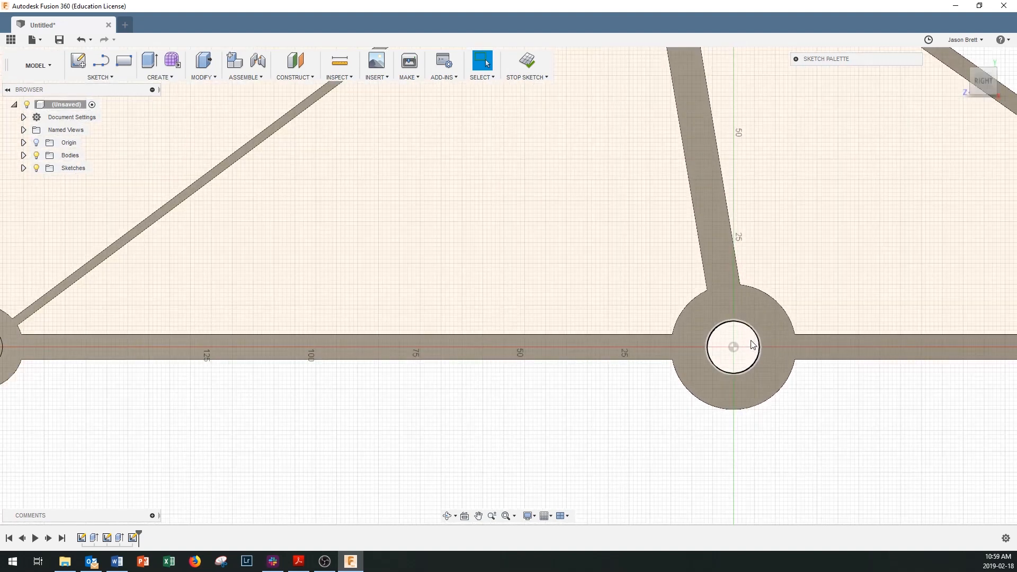
{"action": "scroll", "coordinate": [753, 345], "scroll_direction": "down", "scroll_amount": 3}
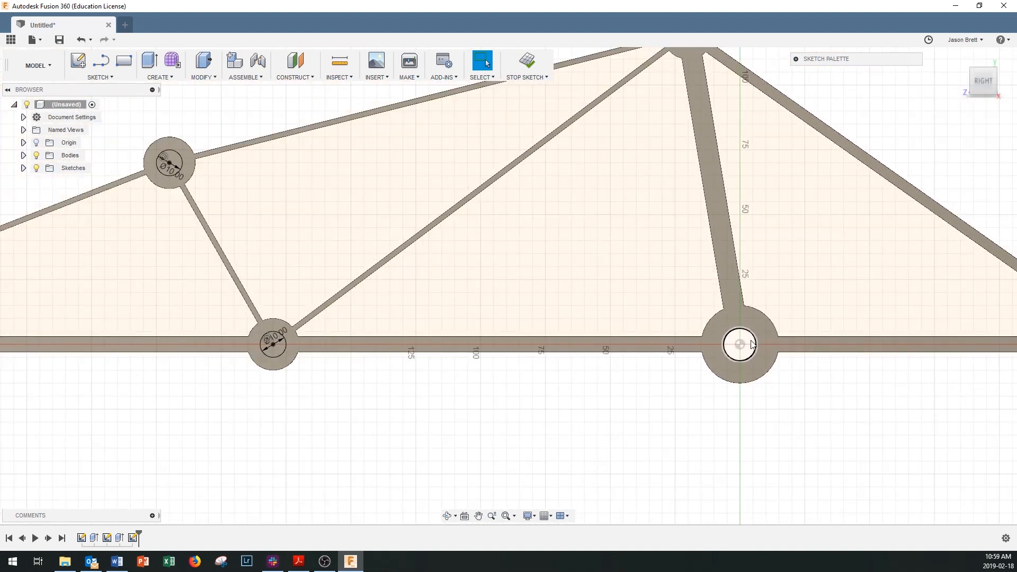
{"action": "scroll", "coordinate": [753, 344], "scroll_direction": "down", "scroll_amount": 2}
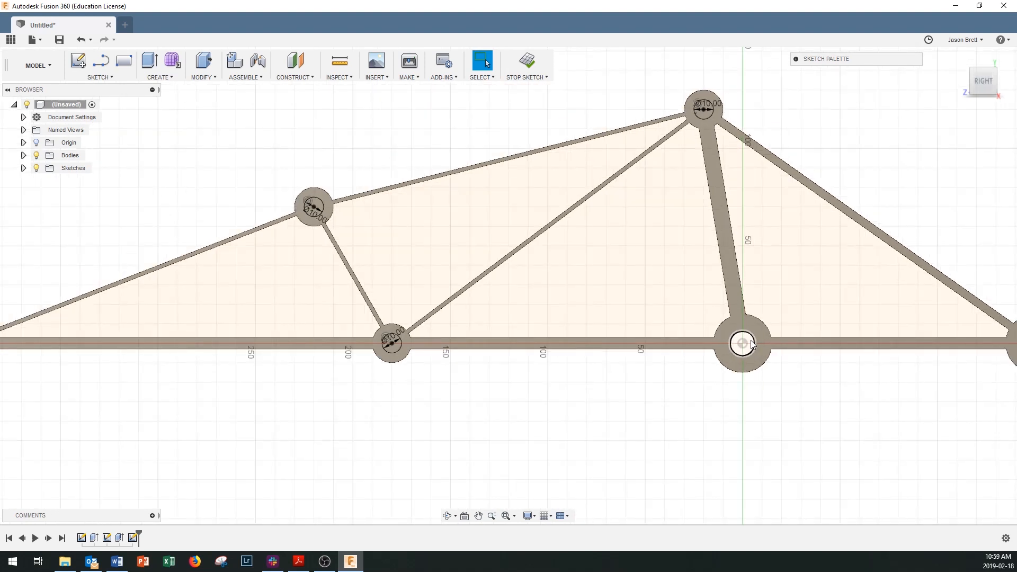
{"action": "scroll", "coordinate": [754, 344], "scroll_direction": "down", "scroll_amount": 1}
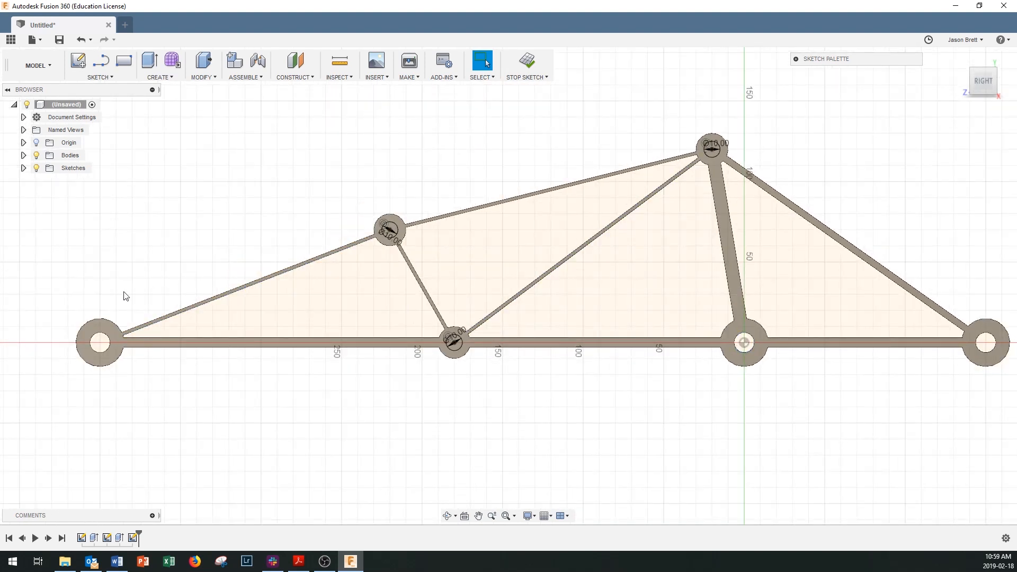
Sketch a 15 mm diameter circle centred on the flat-sided hole in the hub at the frame's long, tapered end.
{"action": "scroll", "coordinate": [96, 349], "scroll_direction": "up", "scroll_amount": 5}
{"action": "scroll", "coordinate": [99, 354], "scroll_direction": "up", "scroll_amount": 2}
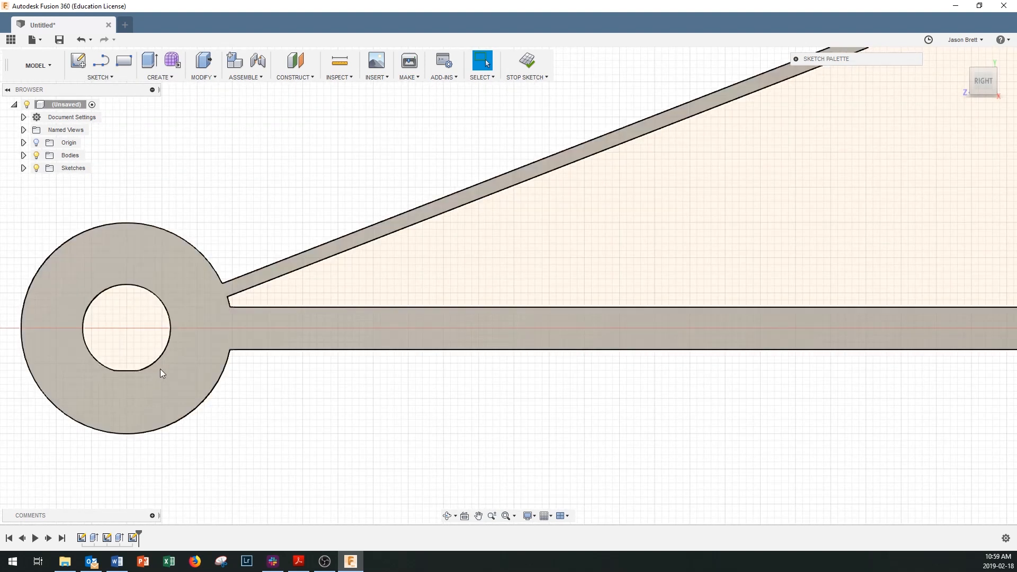
{"action": "scroll", "coordinate": [158, 365], "scroll_direction": "down", "scroll_amount": 1}
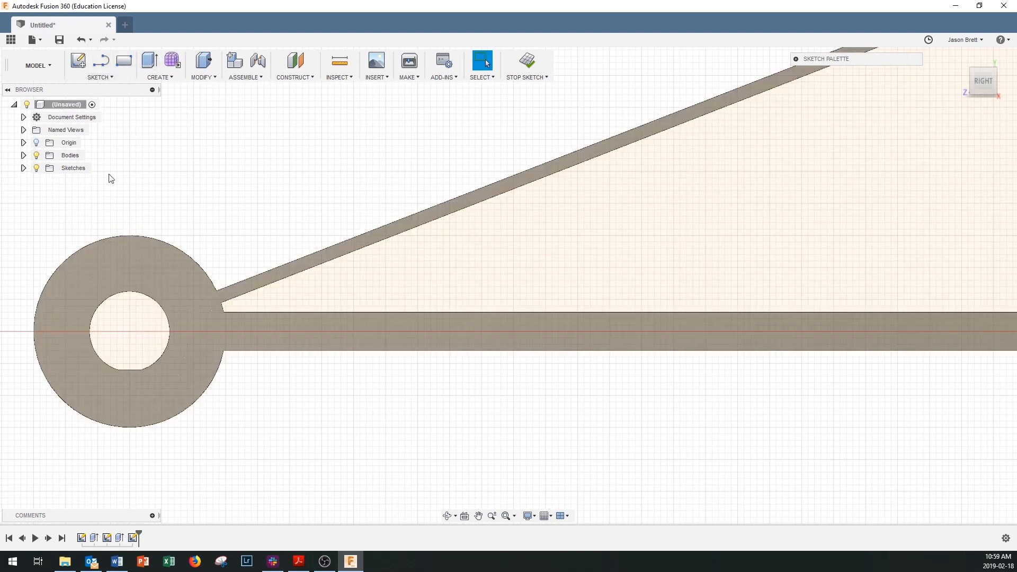
{"action": "left_click", "coordinate": [130, 331]}
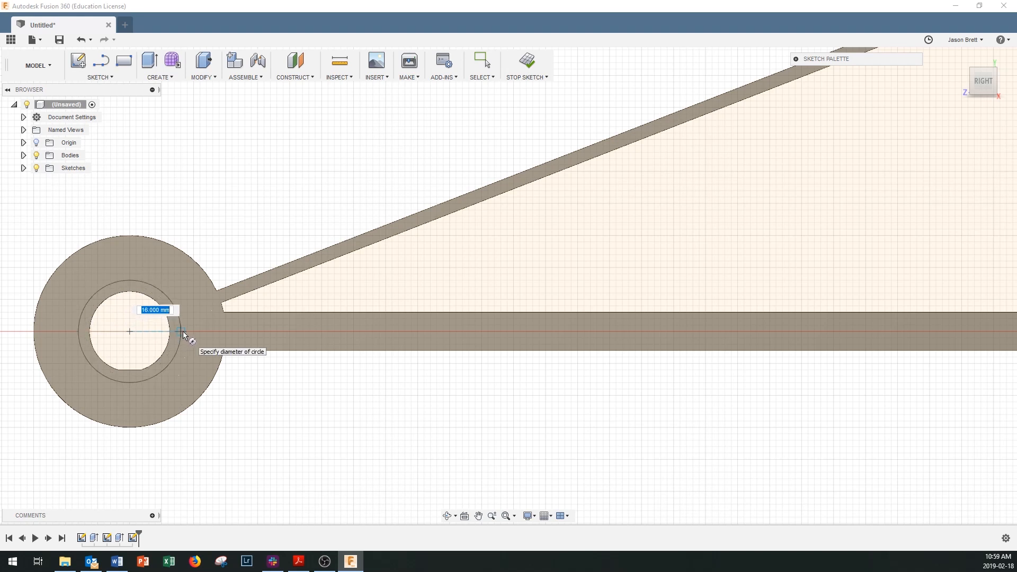
{"action": "type", "text": "15"}
{"action": "key", "text": "Tab"}
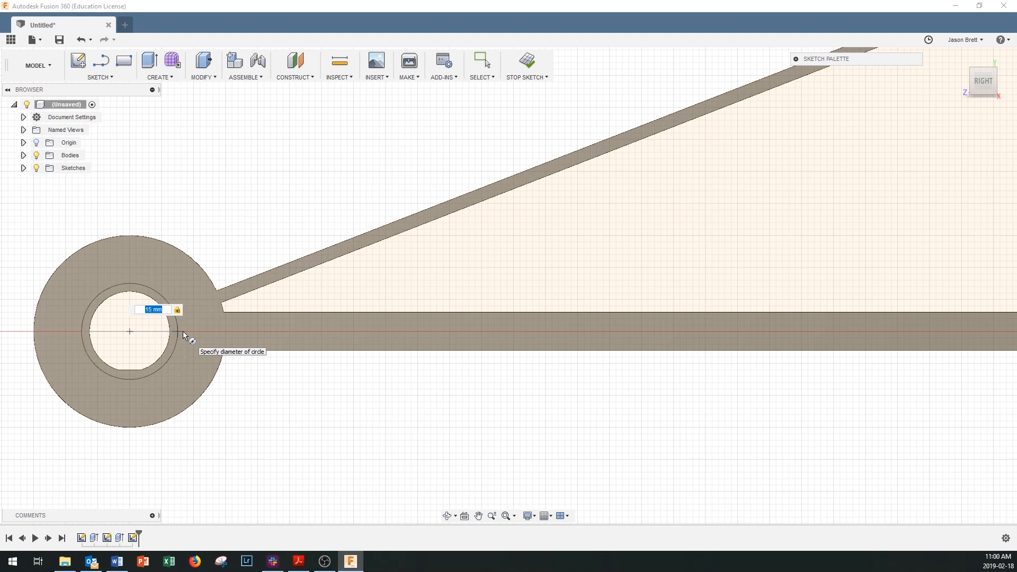
{"action": "key", "text": "Return"}
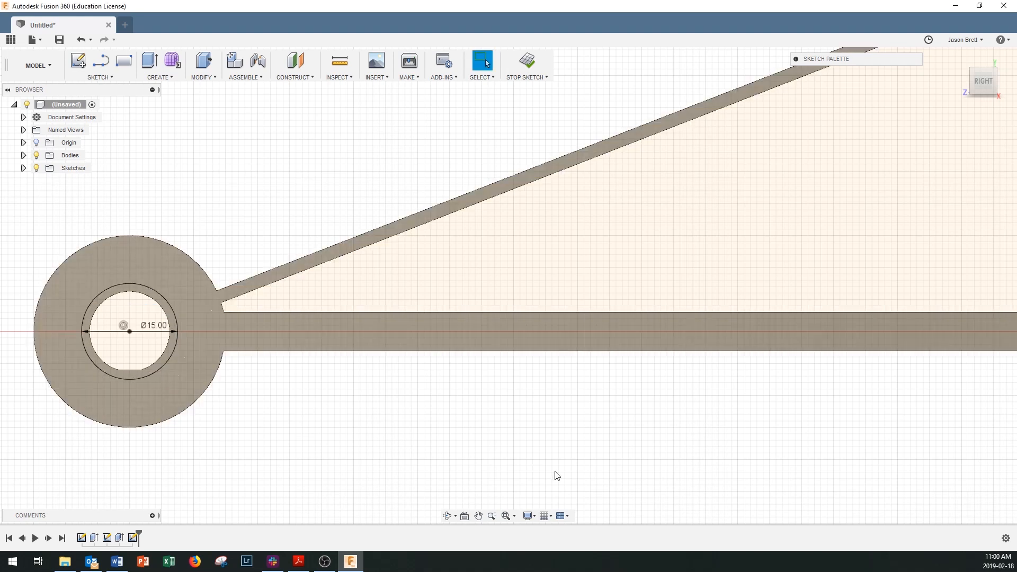
Sketch a 15 mm diameter circle centred on the hub hole at the origin.
{"action": "scroll", "coordinate": [694, 445], "scroll_direction": "down", "scroll_amount": 5}
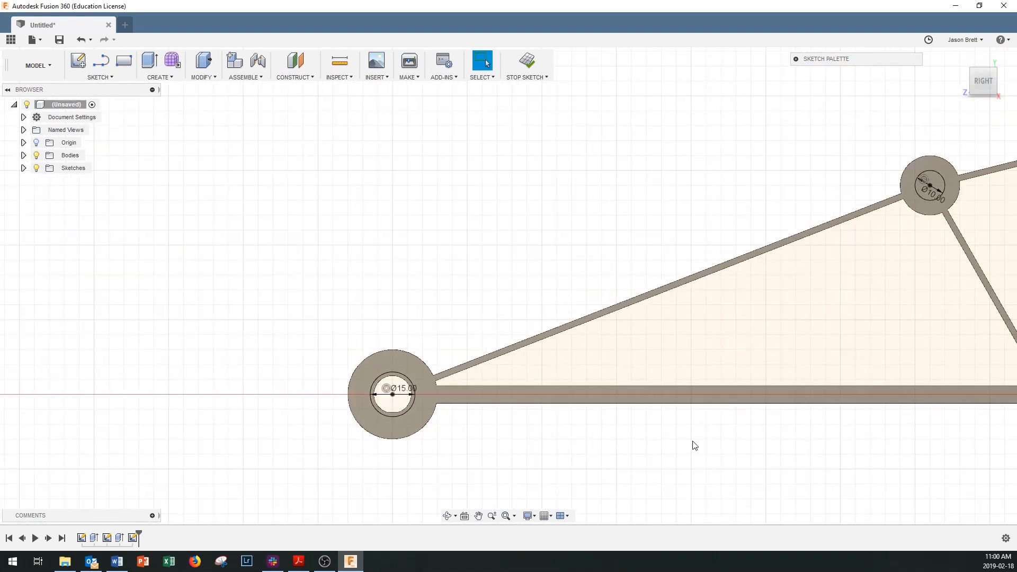
{"action": "left_click", "coordinate": [478, 515]}
{"action": "left_click_drag", "start_coordinate": [616, 422], "coordinate": [154, 350]}
{"action": "left_click_drag", "start_coordinate": [692, 425], "coordinate": [159, 407]}
{"action": "left_click_drag", "start_coordinate": [629, 423], "coordinate": [353, 467]}
{"action": "scroll", "coordinate": [264, 363], "scroll_direction": "up", "scroll_amount": 5}
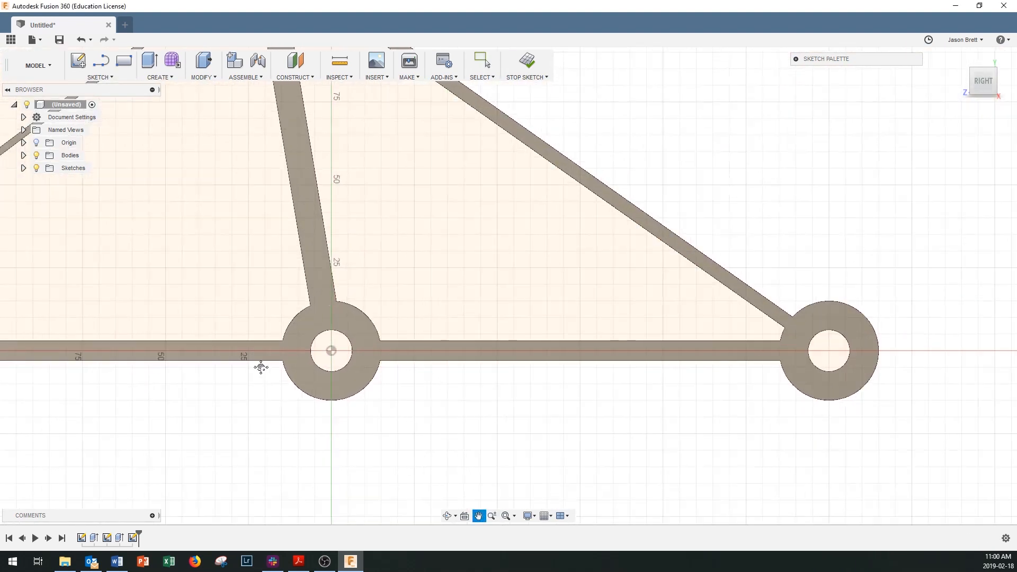
{"action": "key", "text": "Escape"}
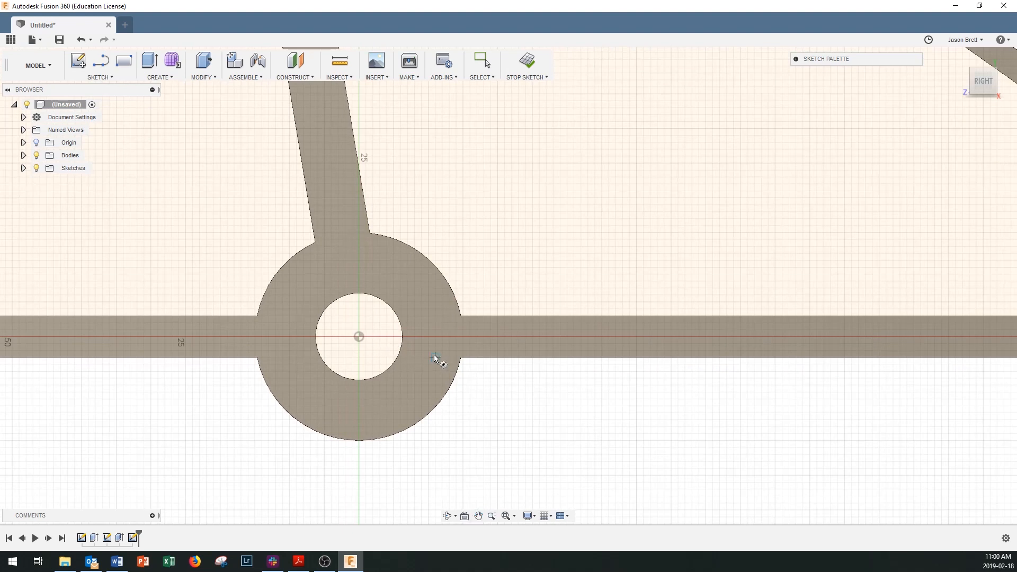
{"action": "left_click", "coordinate": [360, 337]}
{"action": "type", "text": "15"}
{"action": "key", "text": "Return"}
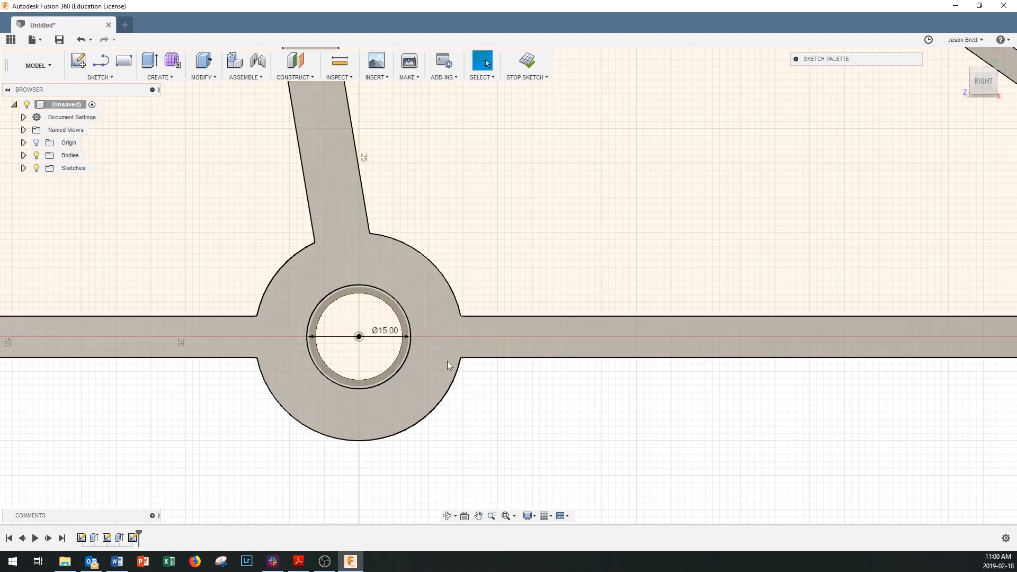
Sketch a 15 mm diameter circle centred on the hub hole at the frame's short end.
{"action": "scroll", "coordinate": [710, 409], "scroll_direction": "down", "scroll_amount": 5}
{"action": "scroll", "coordinate": [1001, 380], "scroll_direction": "up", "scroll_amount": 5}
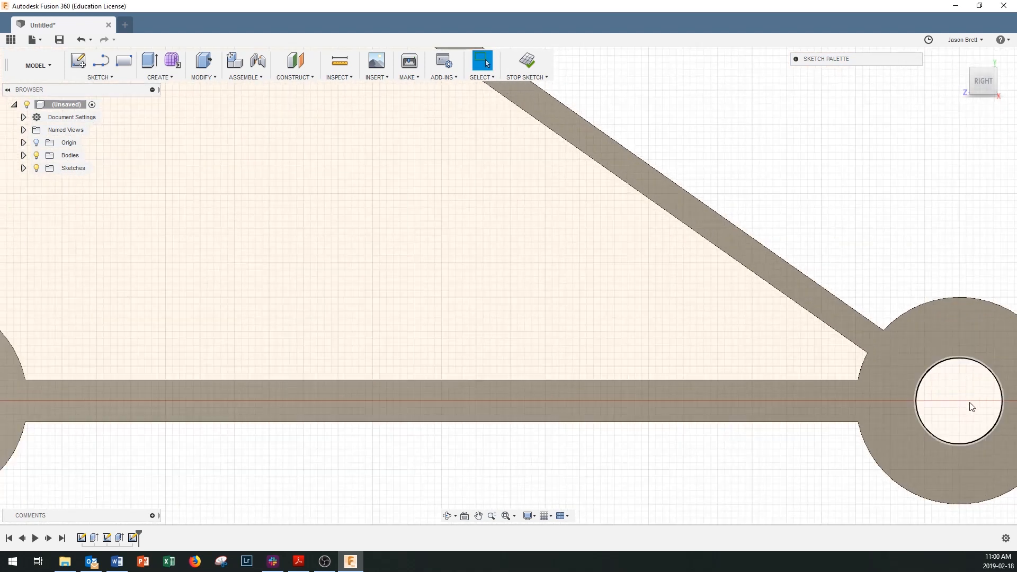
{"action": "key", "text": "c"}
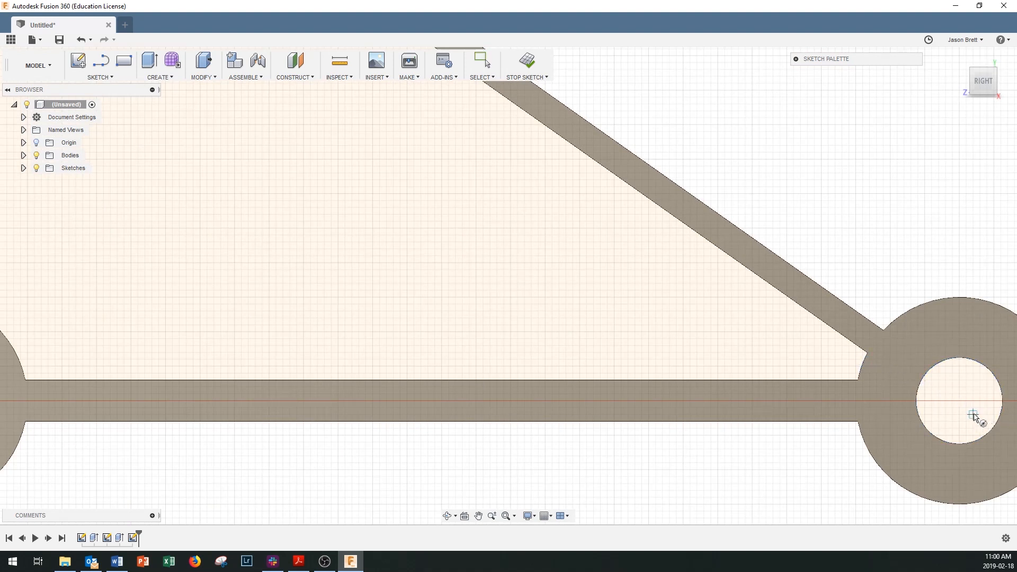
{"action": "left_click", "coordinate": [959, 402]}
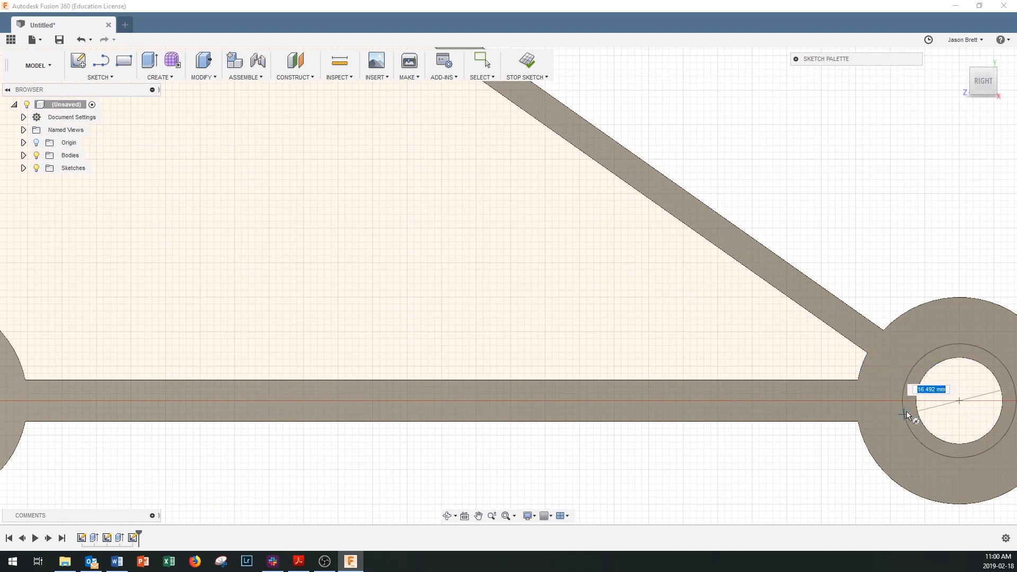
{"action": "type", "text": "15"}
{"action": "key", "text": "Tab"}
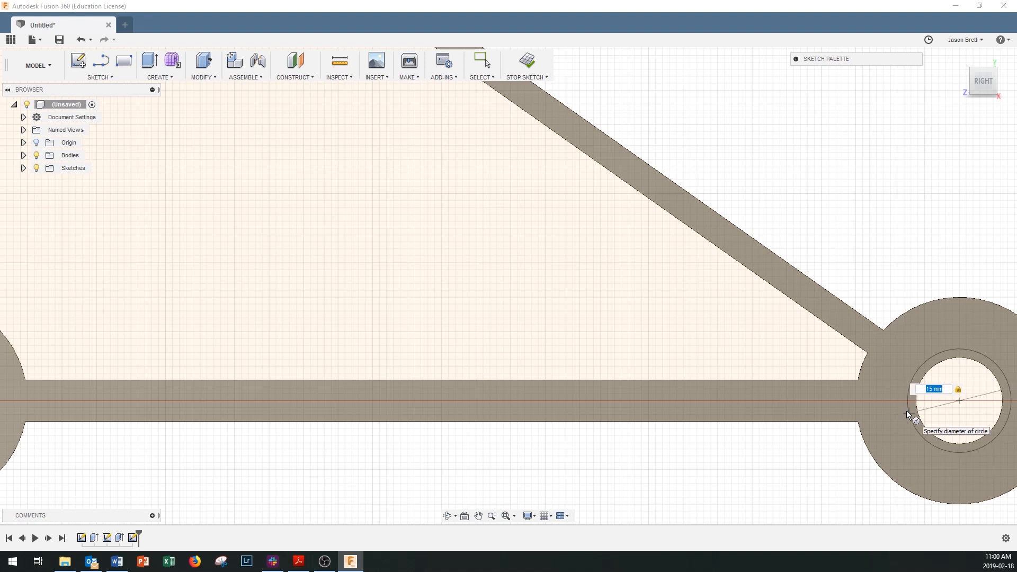
{"action": "key", "text": "Return"}
{"action": "key", "text": "Escape"}
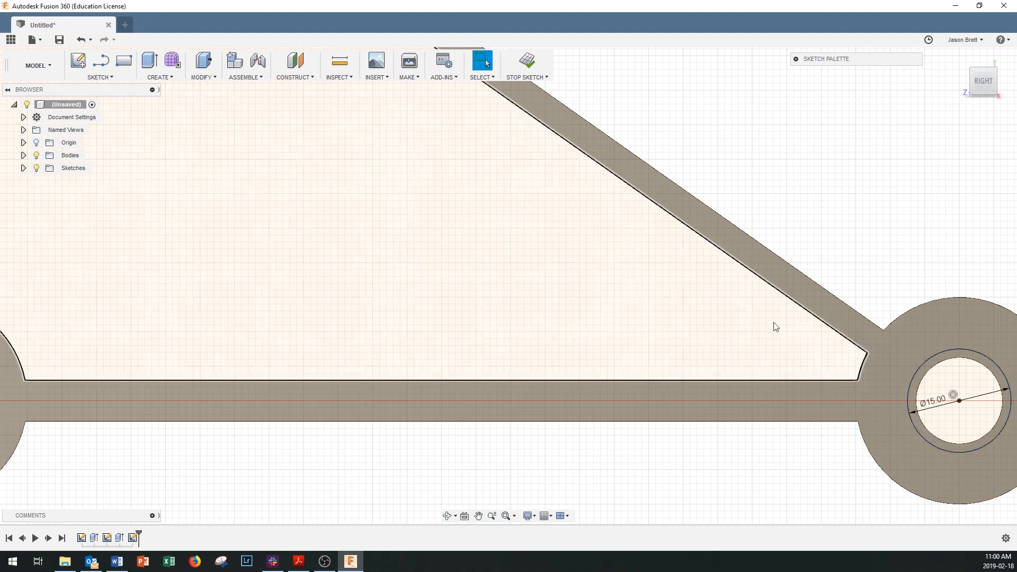
Finish the sketch containing the joint and hub circles.
{"action": "scroll", "coordinate": [419, 350], "scroll_direction": "down", "scroll_amount": 5}
{"action": "scroll", "coordinate": [196, 351], "scroll_direction": "down", "scroll_amount": 2}
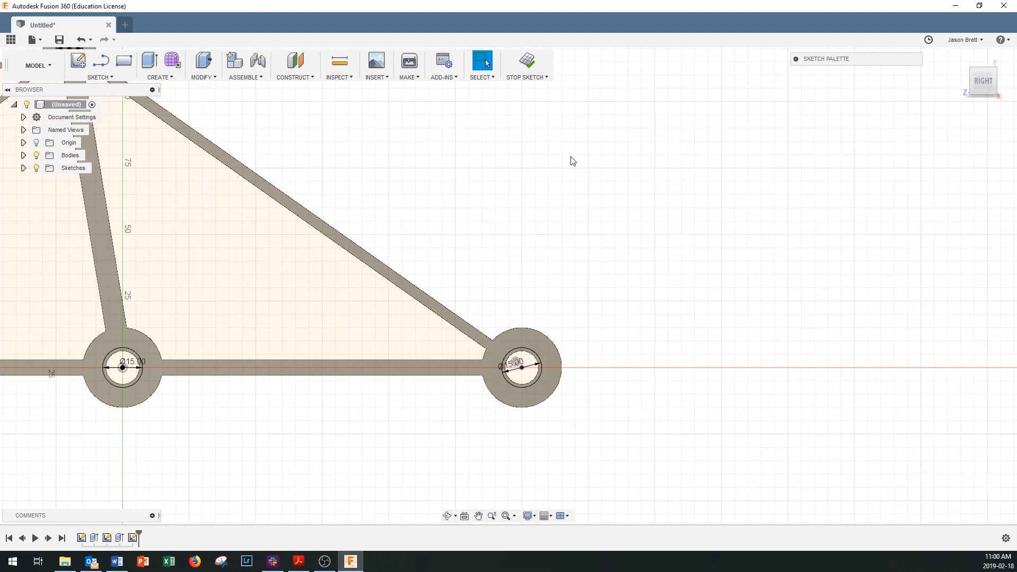
{"action": "left_click", "coordinate": [527, 66]}
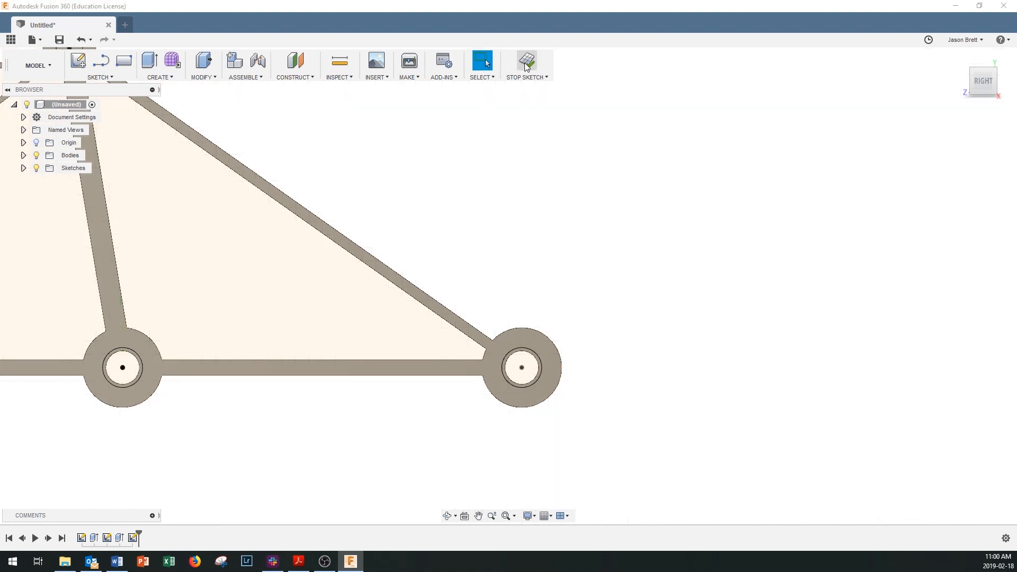
{"action": "left_click", "coordinate": [505, 517]}
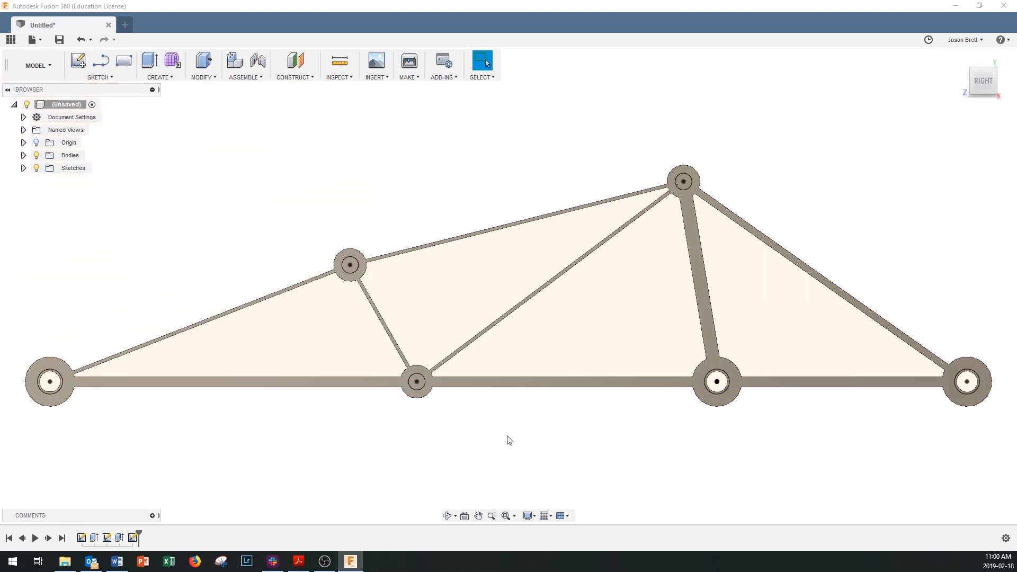
Start an extrusion using the ring profile around the hub hole at the frame's long, tapered end.
{"action": "left_click", "coordinate": [995, 75]}
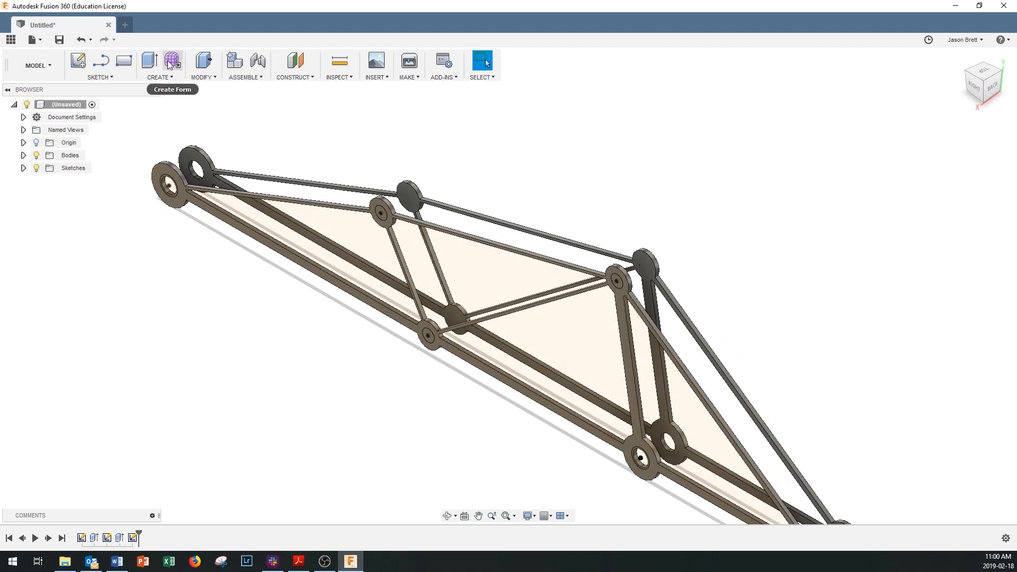
{"action": "left_click", "coordinate": [168, 78]}
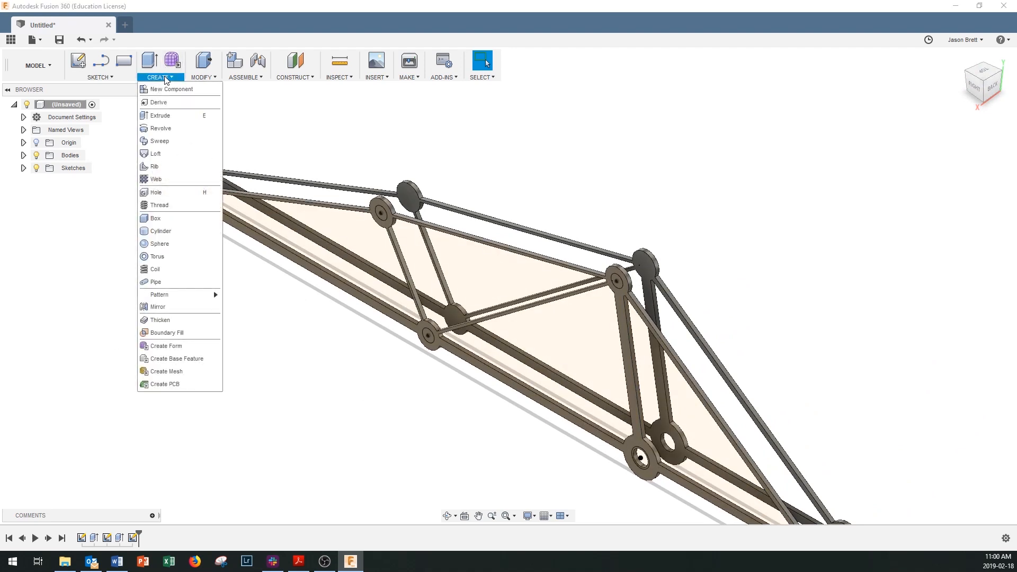
{"action": "left_click", "coordinate": [165, 116]}
{"action": "scroll", "coordinate": [170, 192], "scroll_direction": "up", "scroll_amount": 6}
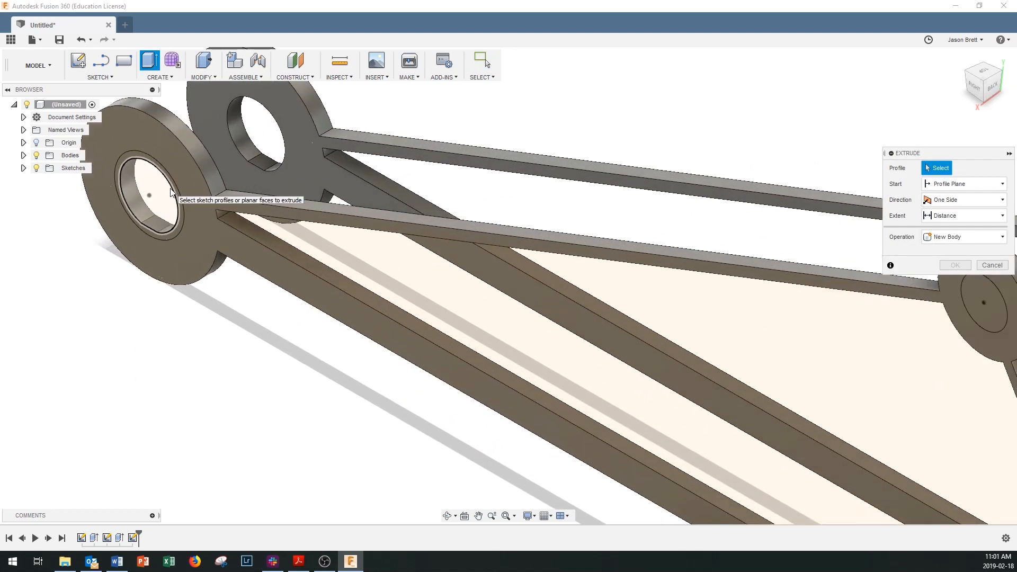
{"action": "scroll", "coordinate": [172, 189], "scroll_direction": "up", "scroll_amount": 1}
{"action": "left_click", "coordinate": [175, 189]}
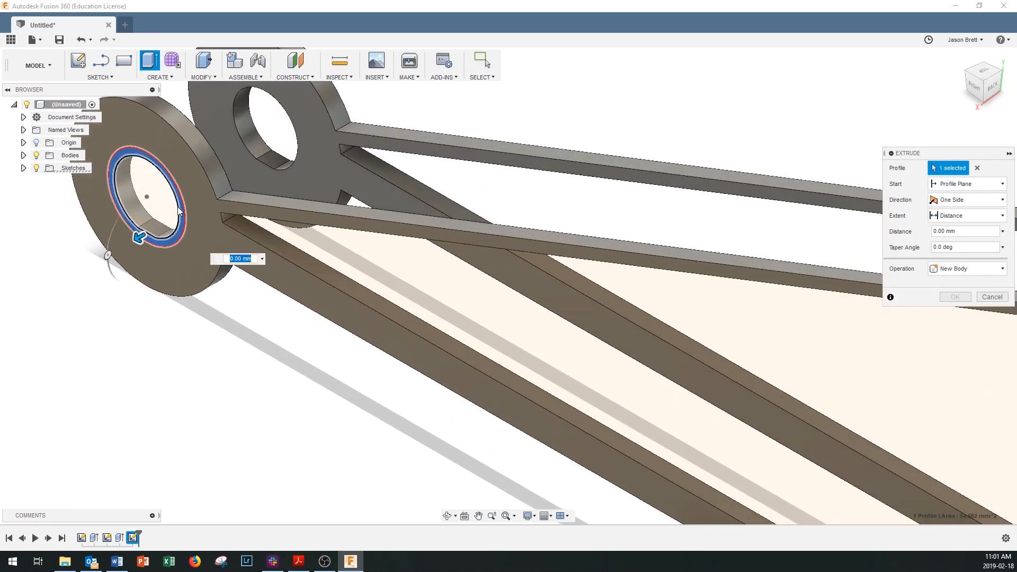
{"action": "scroll", "coordinate": [179, 211], "scroll_direction": "down", "scroll_amount": 4}
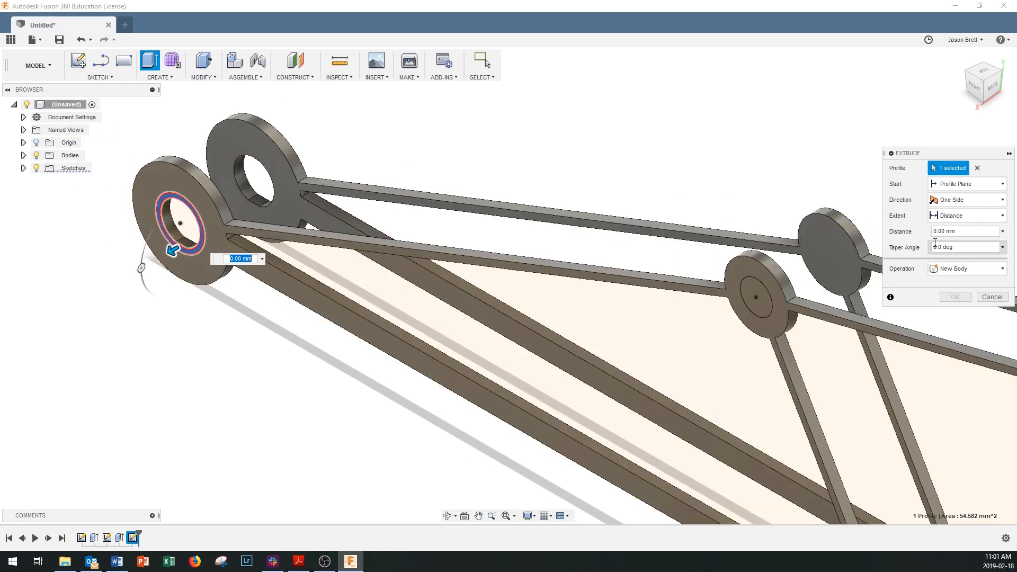
Set the hub ring's extrusion distance to -26 mm and its operation to Join.
{"action": "left_click", "coordinate": [952, 202]}
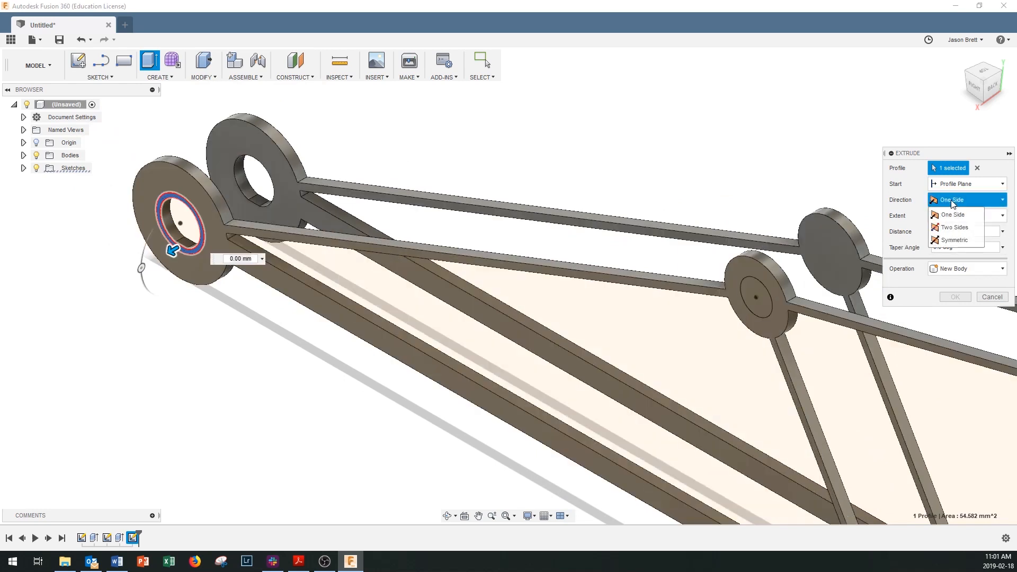
{"action": "left_click", "coordinate": [953, 204]}
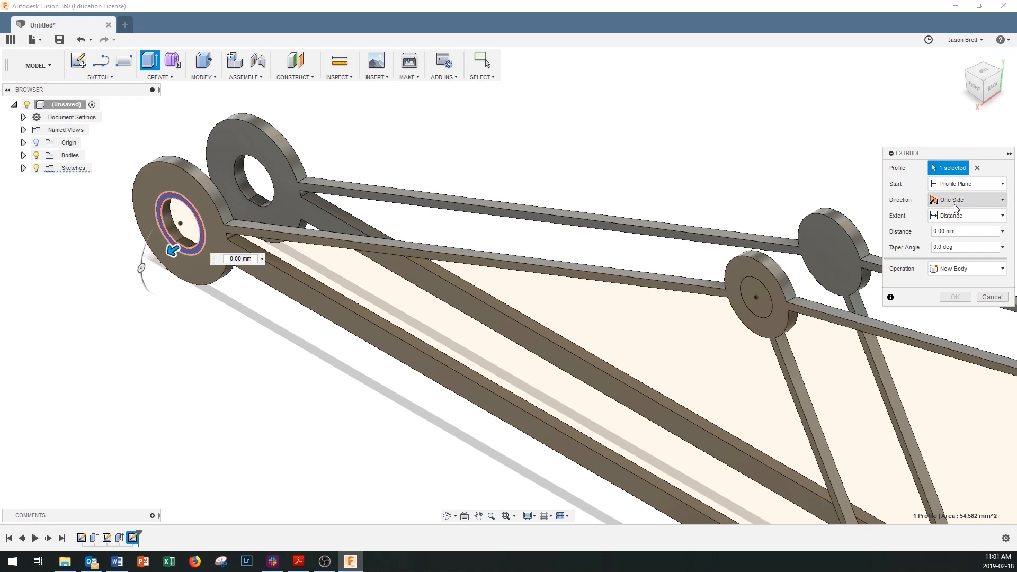
{"action": "left_click", "coordinate": [951, 188]}
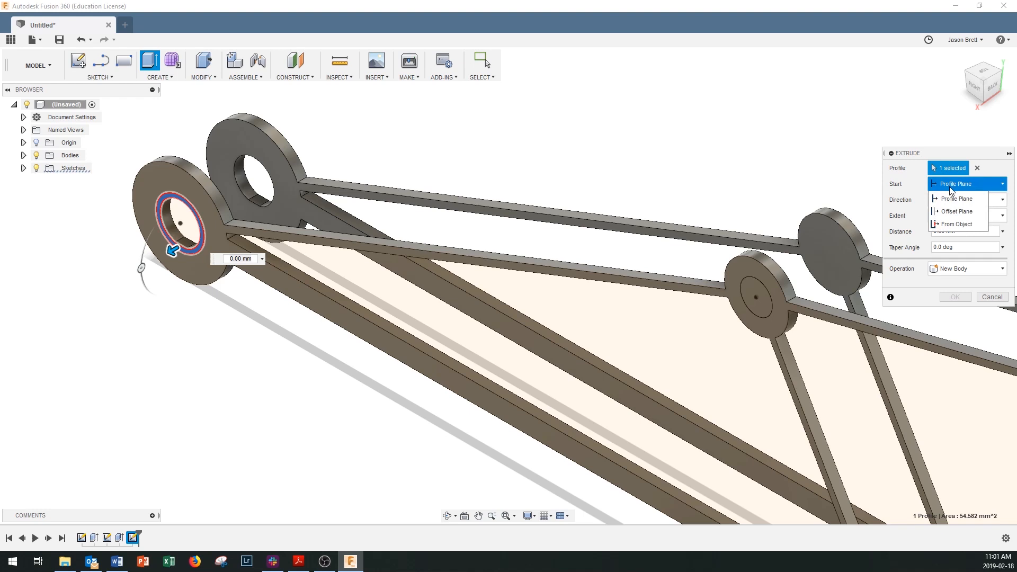
{"action": "left_click", "coordinate": [951, 189]}
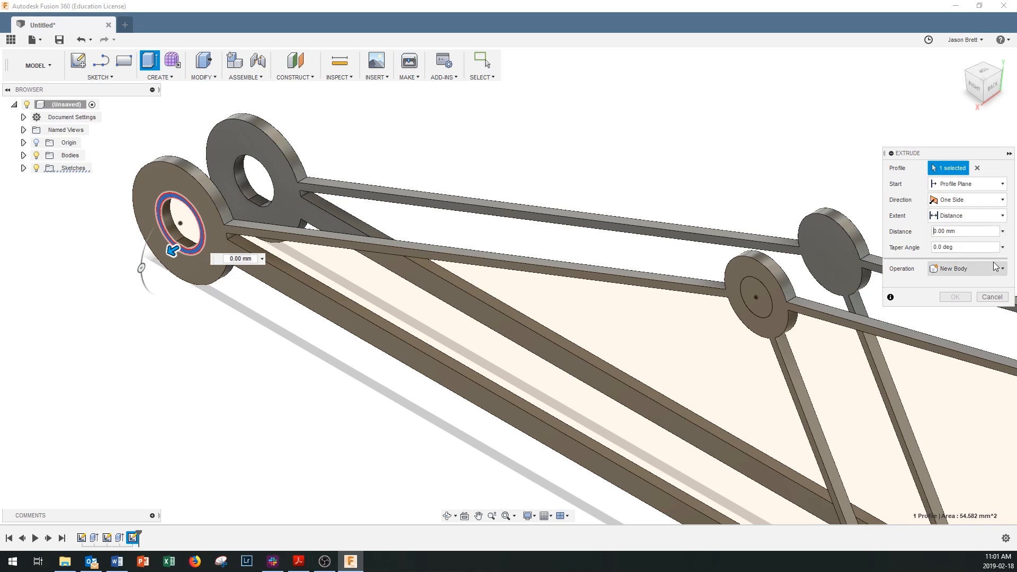
{"action": "type", "text": "-26"}
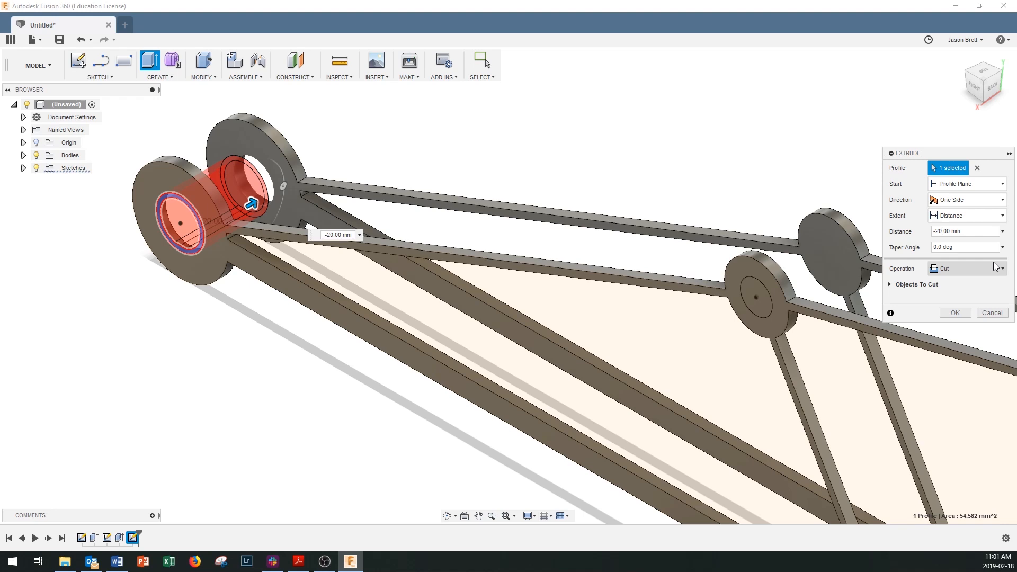
{"action": "key", "text": "BackSpace"}
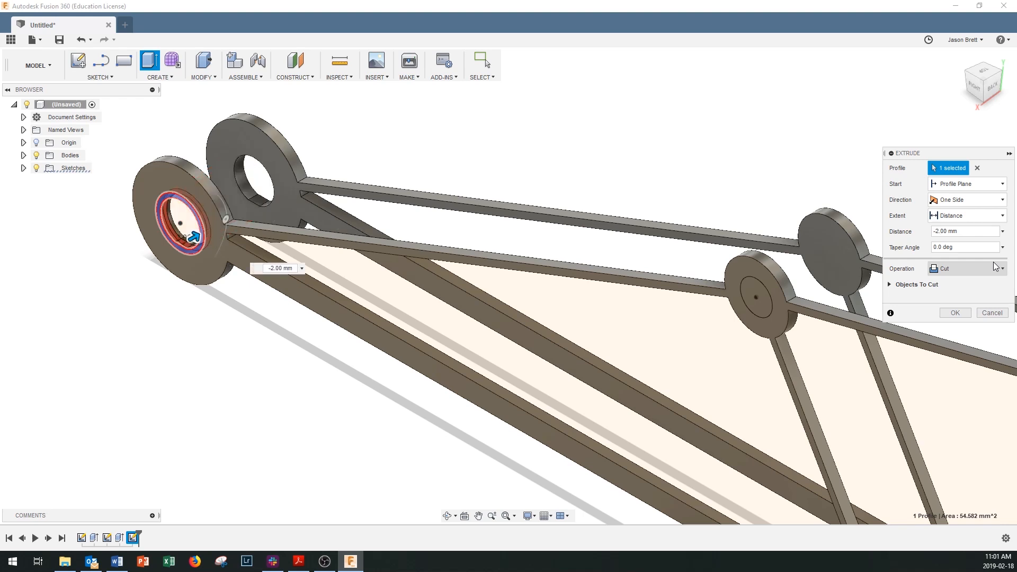
{"action": "type", "text": "6"}
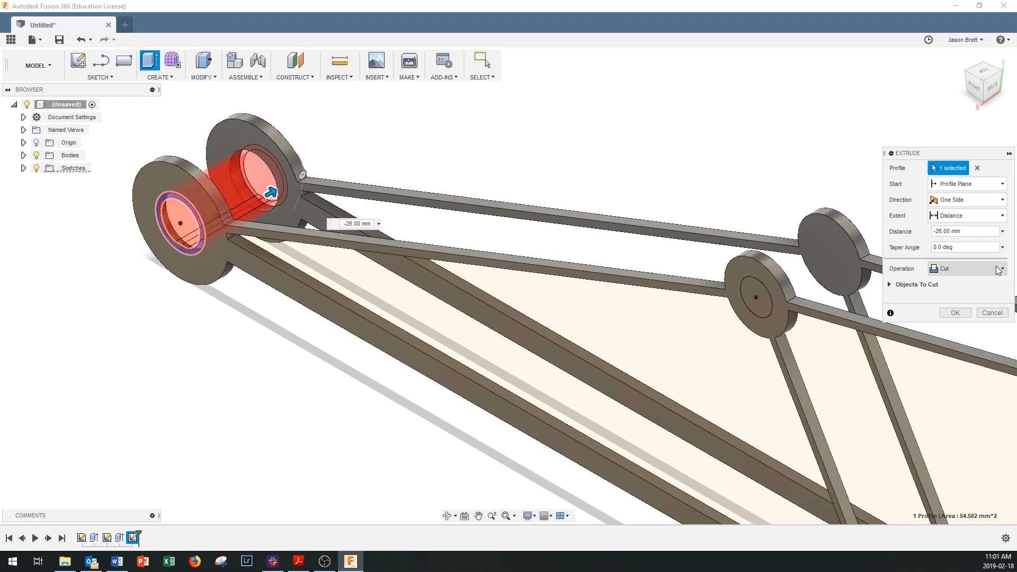
{"action": "left_click", "coordinate": [968, 267]}
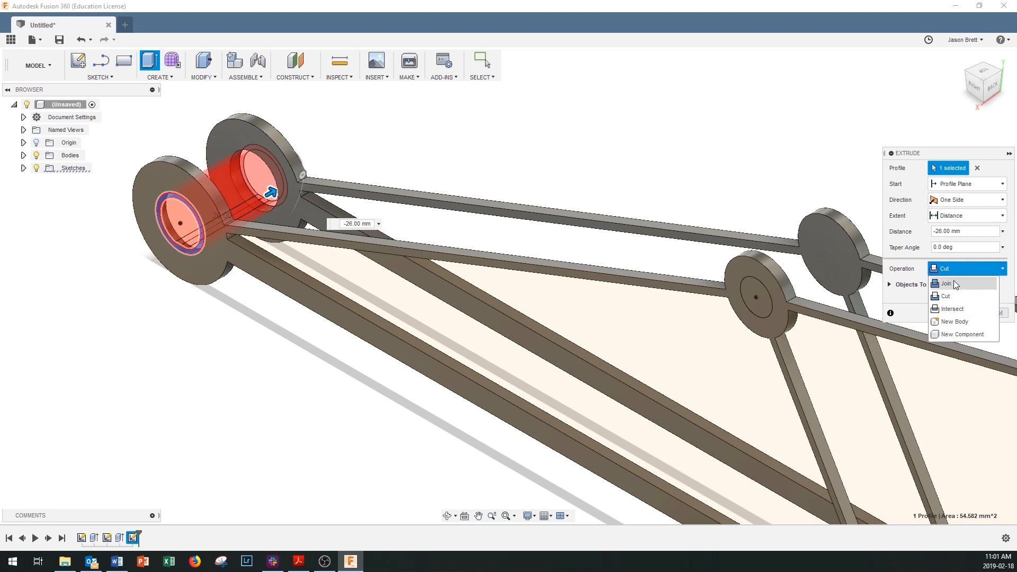
{"action": "left_click", "coordinate": [956, 284]}
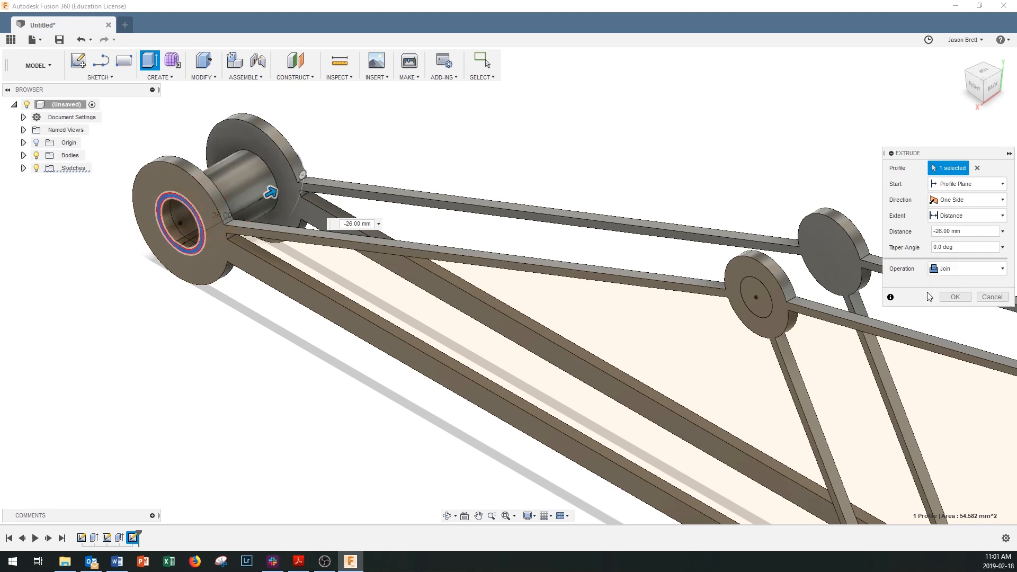
Add the circle profiles on the frame's three small solid joints to the same extrusion.
{"action": "left_click", "coordinate": [759, 304]}
{"action": "scroll", "coordinate": [763, 339], "scroll_direction": "down", "scroll_amount": 3}
{"action": "scroll", "coordinate": [762, 339], "scroll_direction": "down", "scroll_amount": 2}
{"action": "scroll", "coordinate": [808, 458], "scroll_direction": "up", "scroll_amount": 3}
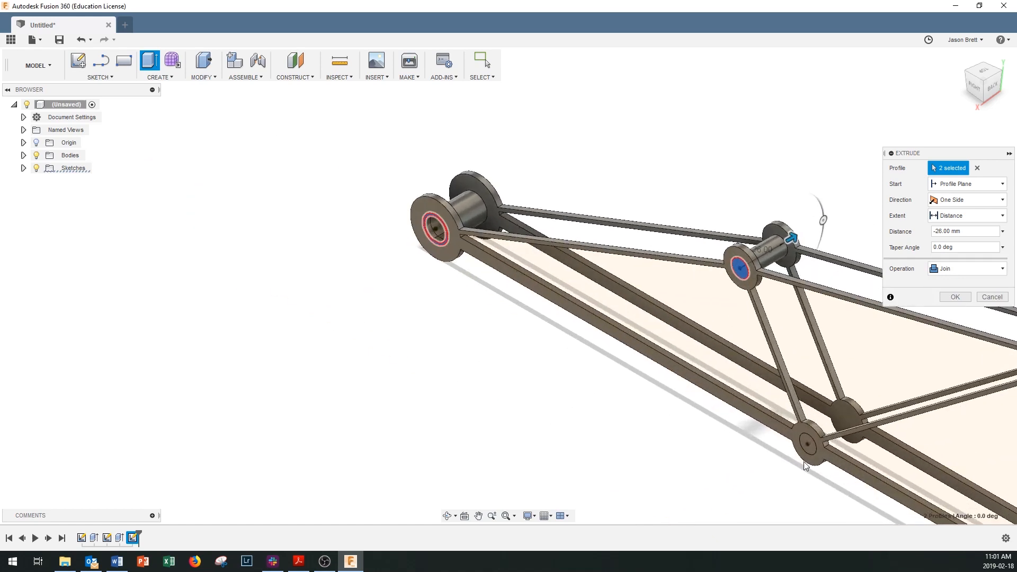
{"action": "left_click", "coordinate": [809, 449]}
{"action": "scroll", "coordinate": [811, 448], "scroll_direction": "down", "scroll_amount": 4}
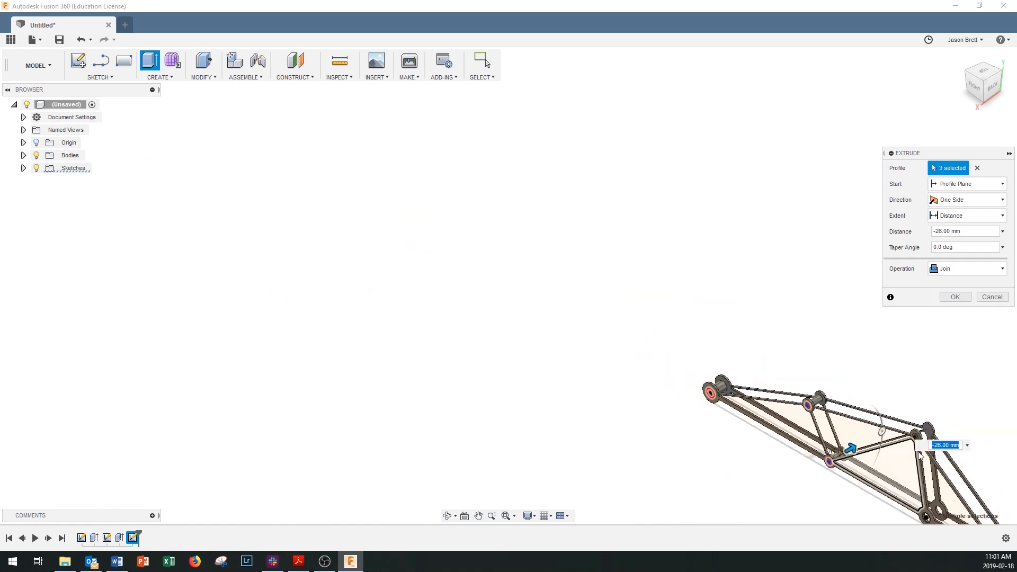
{"action": "scroll", "coordinate": [901, 435], "scroll_direction": "up", "scroll_amount": 3}
{"action": "left_click", "coordinate": [912, 426]}
{"action": "scroll", "coordinate": [931, 511], "scroll_direction": "down", "scroll_amount": 4}
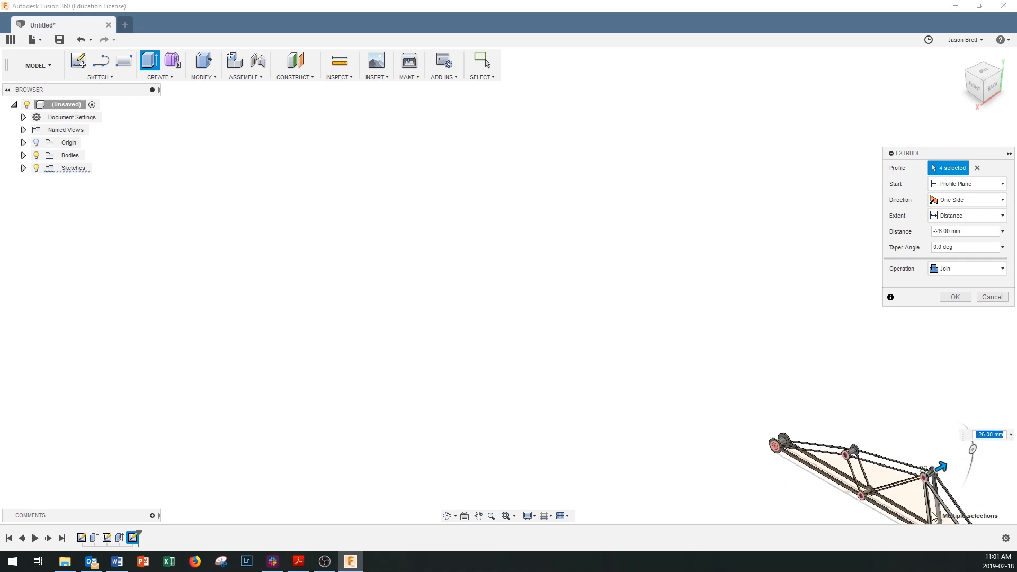
Add the ring profiles at the origin hub and the short-end hub, and complete the -26 mm joined extrusion.
{"action": "left_click", "coordinate": [504, 516]}
{"action": "scroll", "coordinate": [567, 453], "scroll_direction": "up", "scroll_amount": 3}
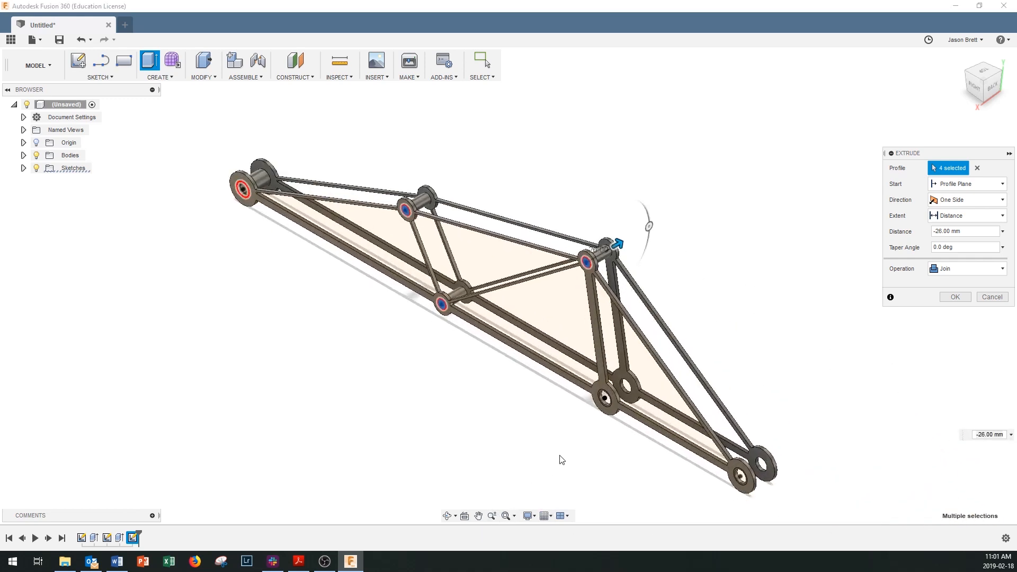
{"action": "scroll", "coordinate": [613, 404], "scroll_direction": "up", "scroll_amount": 6}
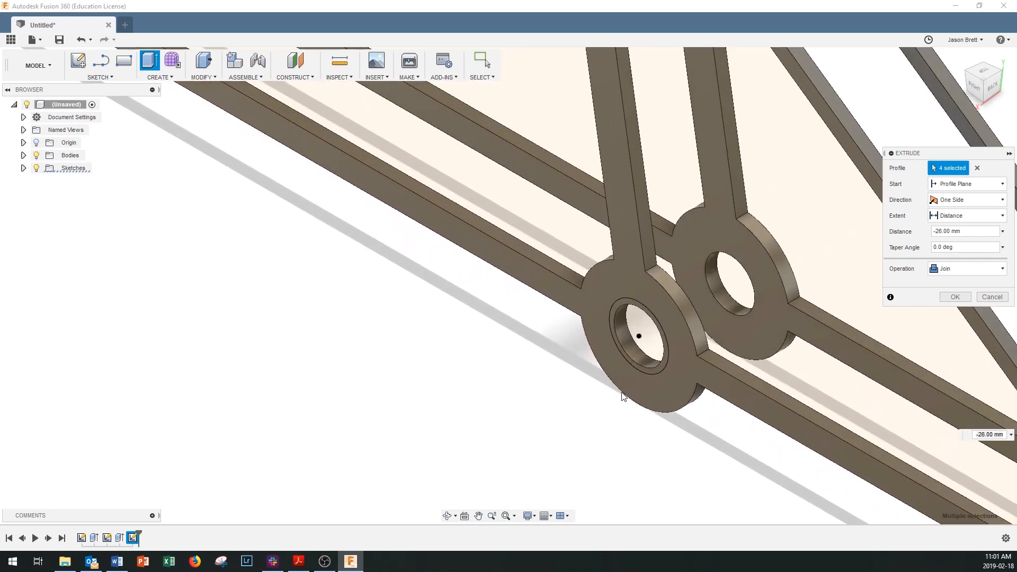
{"action": "left_click", "coordinate": [644, 370]}
{"action": "scroll", "coordinate": [688, 418], "scroll_direction": "down", "scroll_amount": 5}
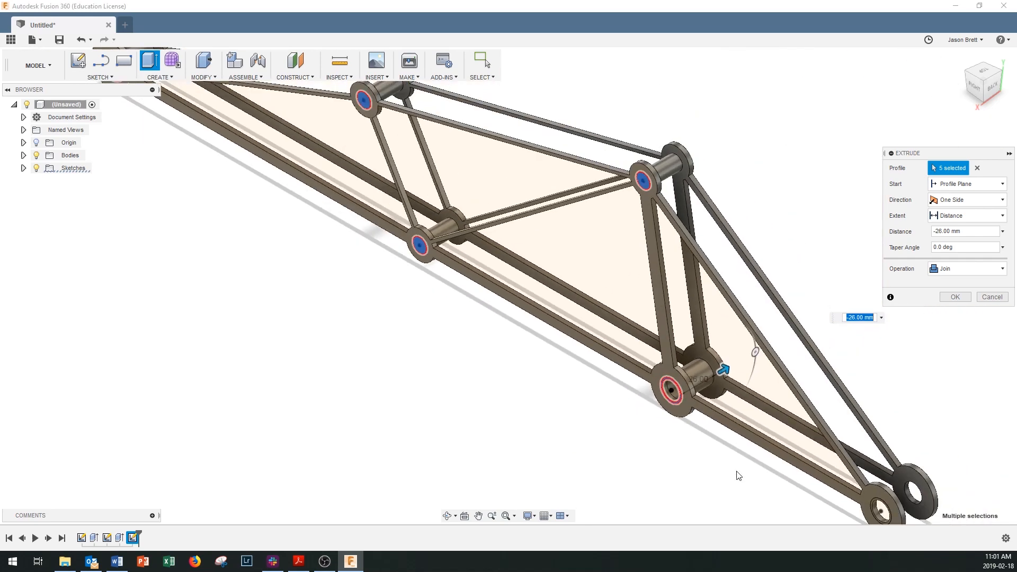
{"action": "scroll", "coordinate": [882, 508], "scroll_direction": "up", "scroll_amount": 5}
{"action": "scroll", "coordinate": [877, 506], "scroll_direction": "up", "scroll_amount": 4}
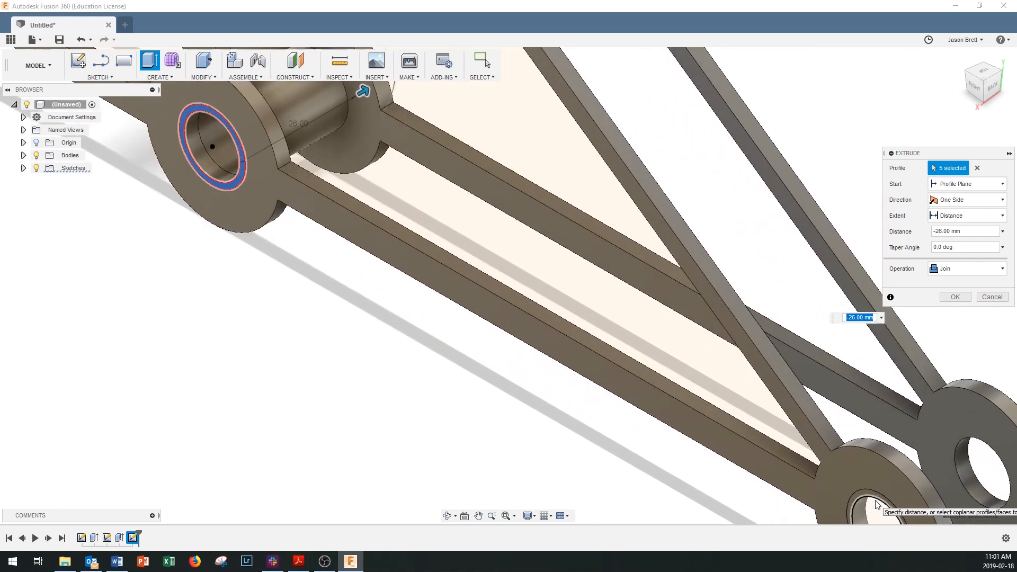
{"action": "left_click", "coordinate": [857, 511]}
{"action": "scroll", "coordinate": [856, 510], "scroll_direction": "down", "scroll_amount": 5}
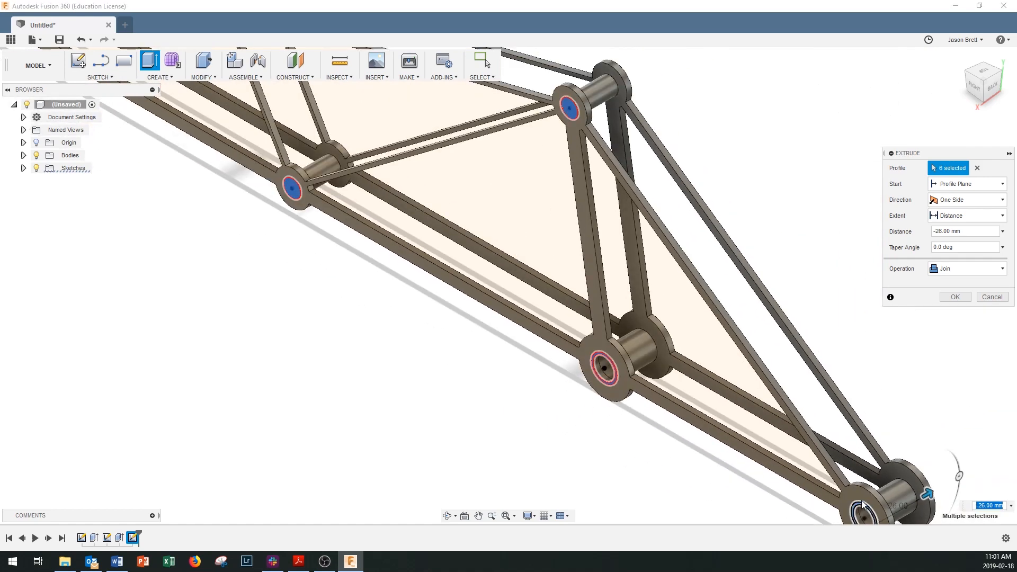
{"action": "left_click", "coordinate": [953, 297]}
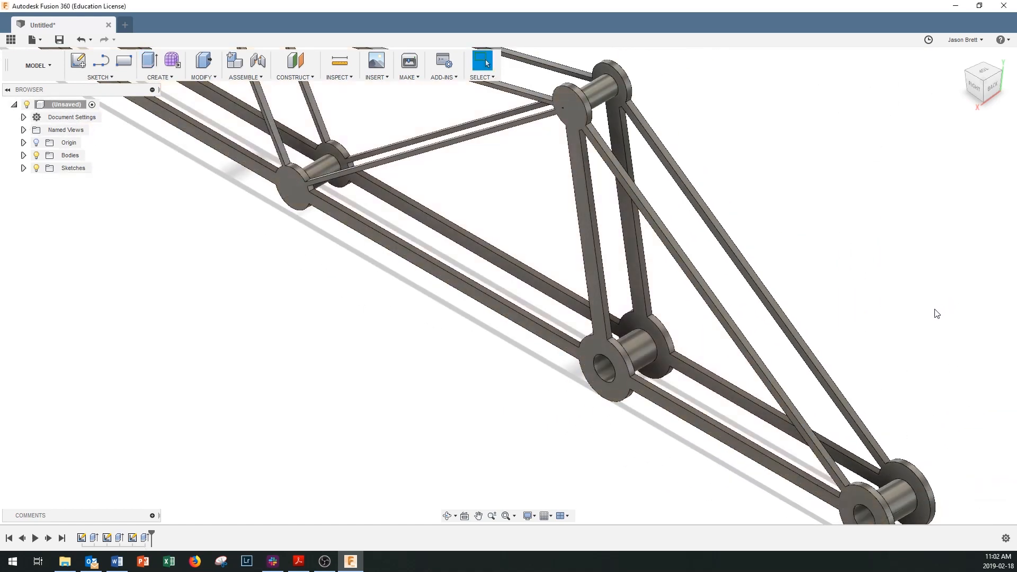
{"action": "scroll", "coordinate": [609, 422], "scroll_direction": "down", "scroll_amount": 8}
{"action": "middle_click_drag", "start_coordinate": [608, 421], "coordinate": [604, 421], "text": "shift"}
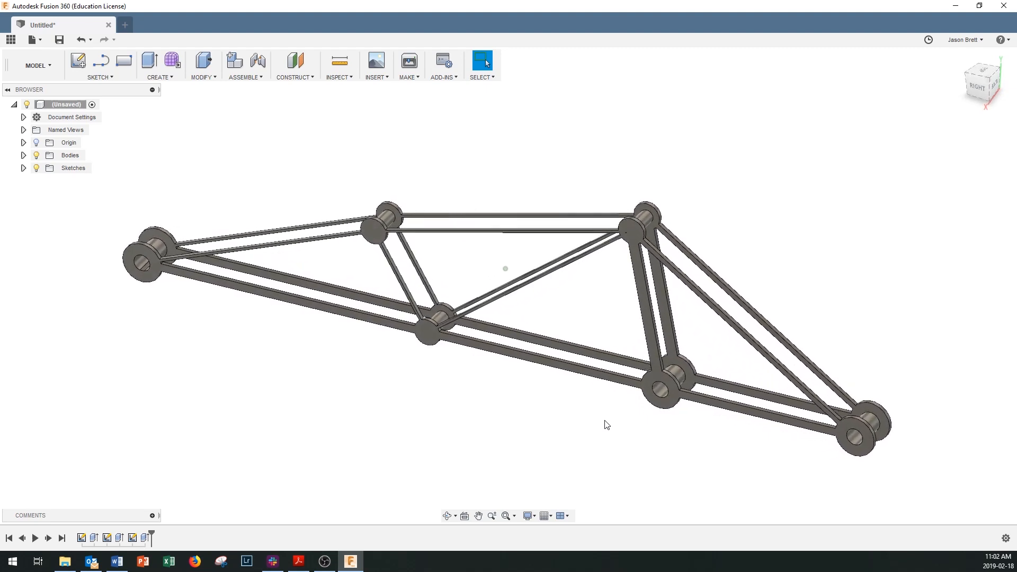
{"action": "scroll", "coordinate": [607, 425], "scroll_direction": "up", "scroll_amount": 5}
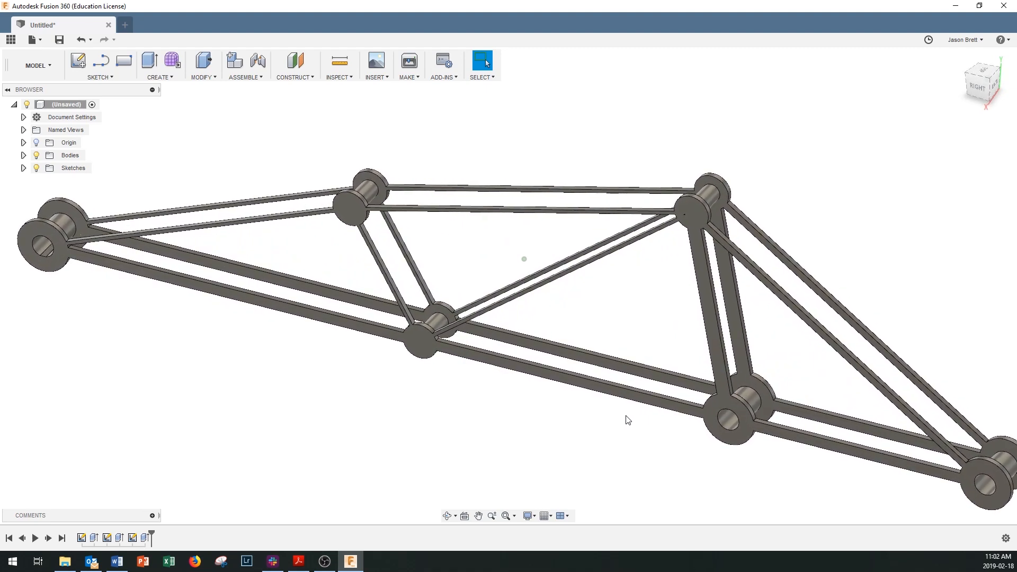
{"action": "scroll", "coordinate": [677, 282], "scroll_direction": "up", "scroll_amount": 1}
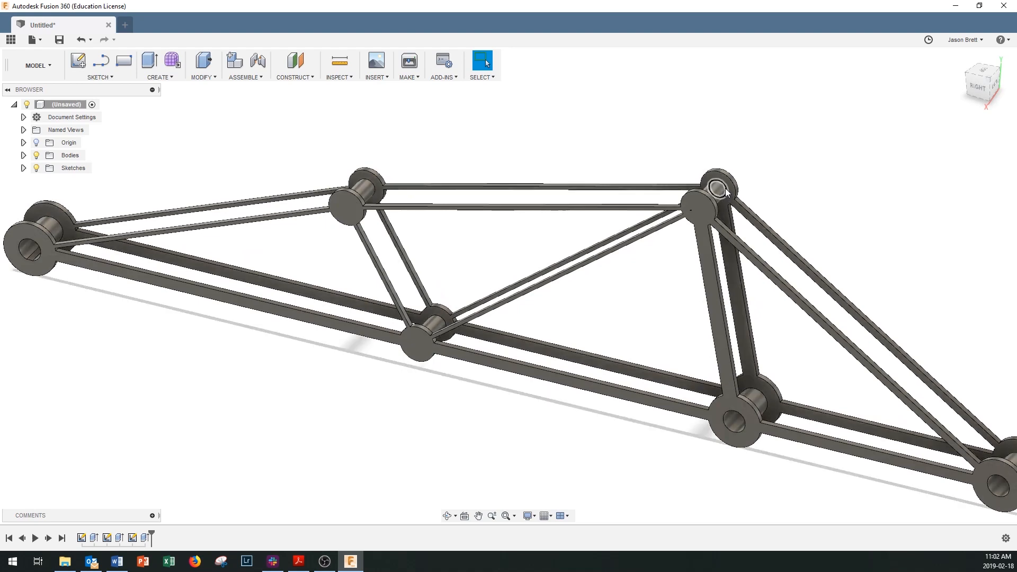
{"action": "middle_click_drag", "start_coordinate": [721, 192], "coordinate": [702, 206], "text": "shift"}
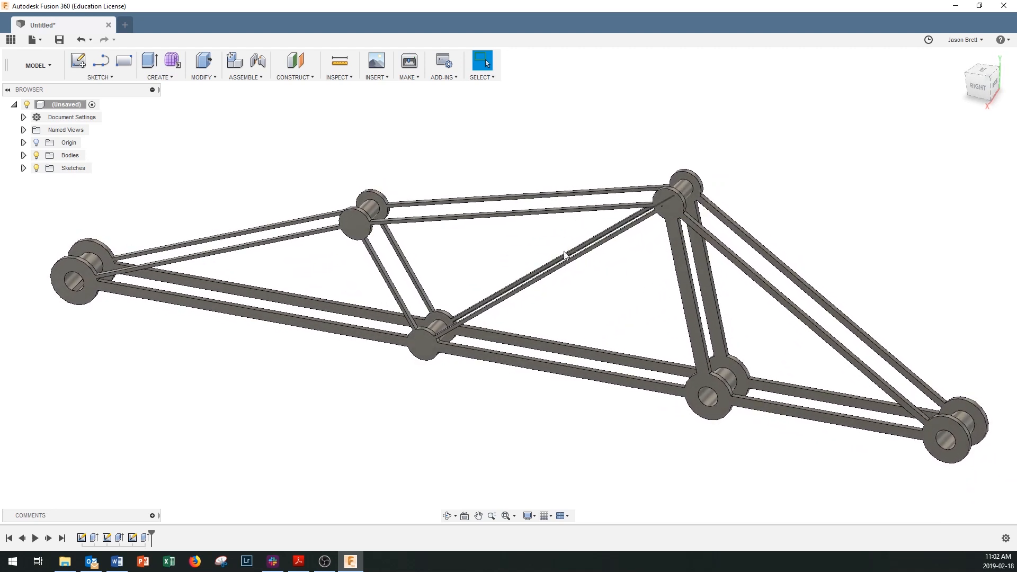
Assign the wood material MDF Medium Density Fiberboard from the Fusion 360 Material Library to the frame body.
{"action": "left_click", "coordinate": [23, 155]}
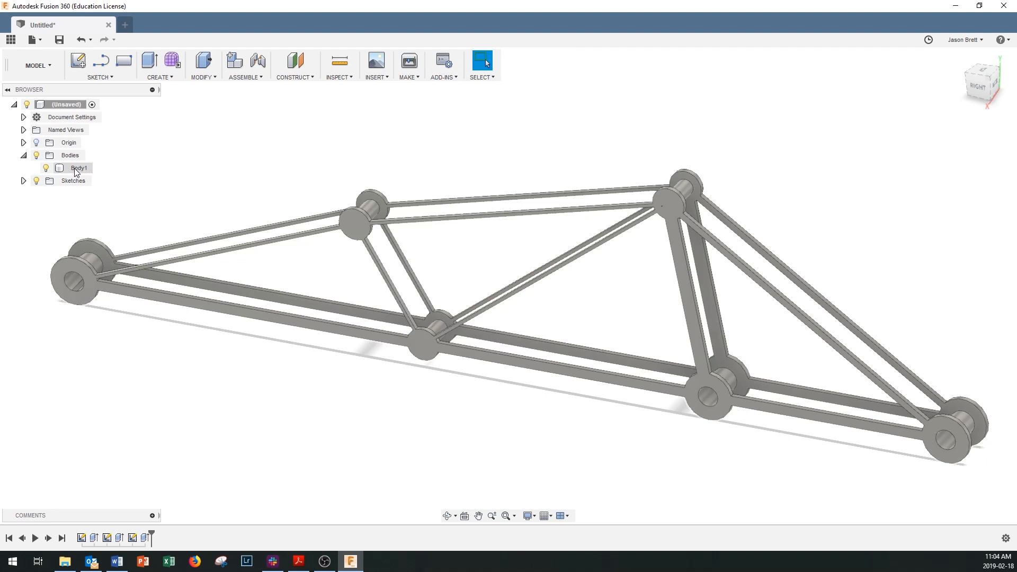
{"action": "right_click", "coordinate": [76, 169]}
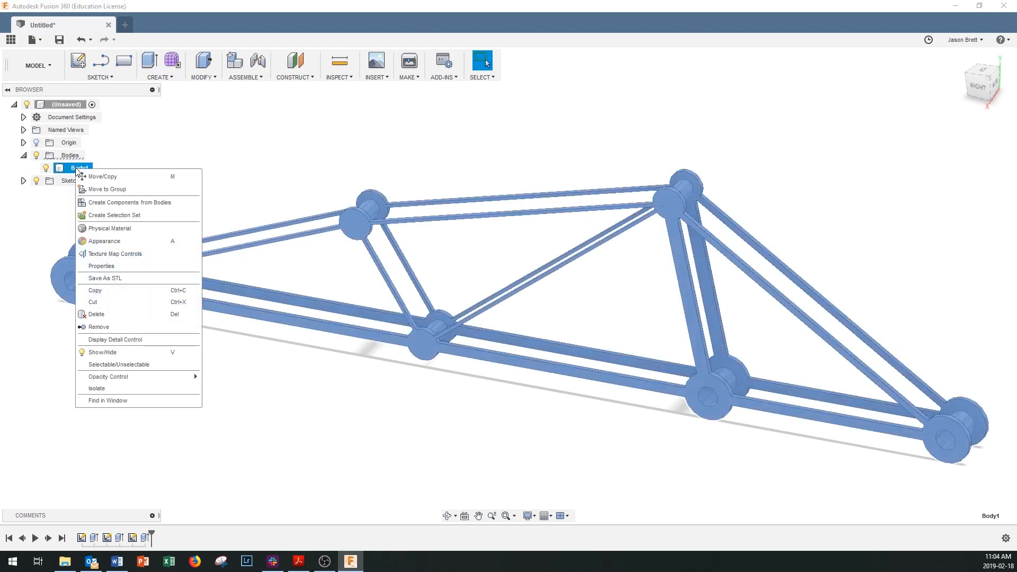
{"action": "left_click", "coordinate": [119, 229]}
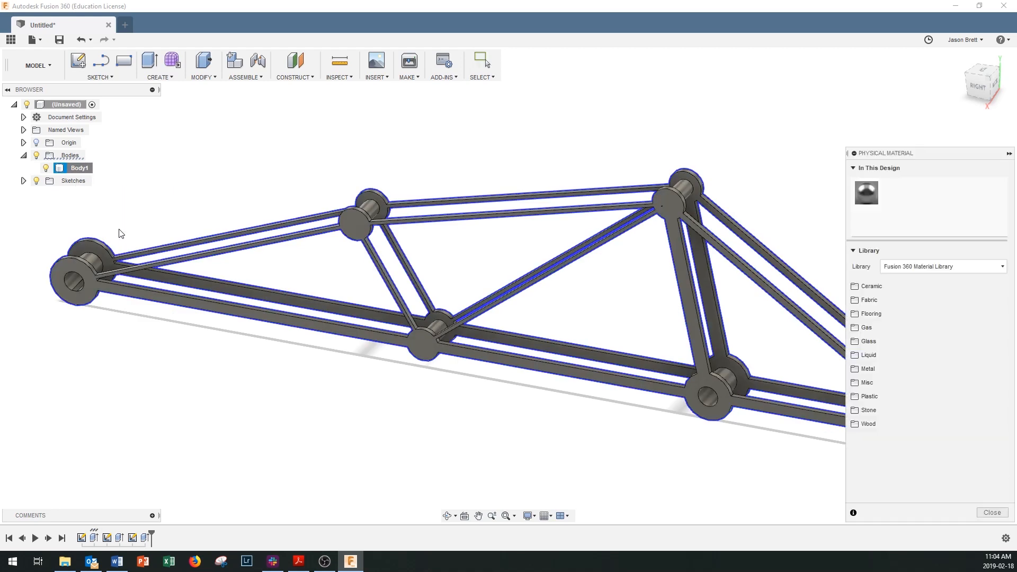
{"action": "left_click_drag", "start_coordinate": [906, 153], "coordinate": [641, 70]}
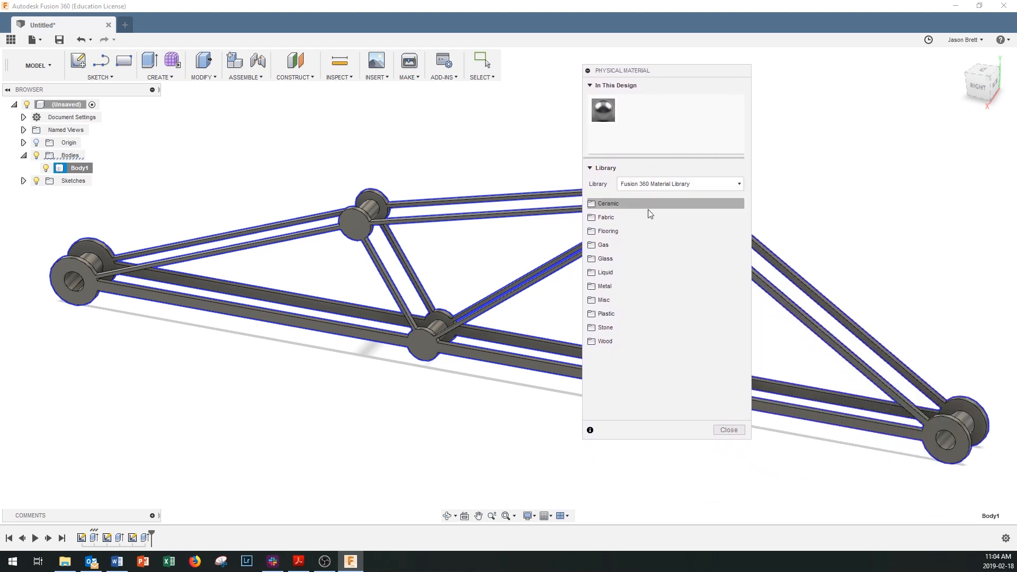
{"action": "left_click", "coordinate": [611, 342]}
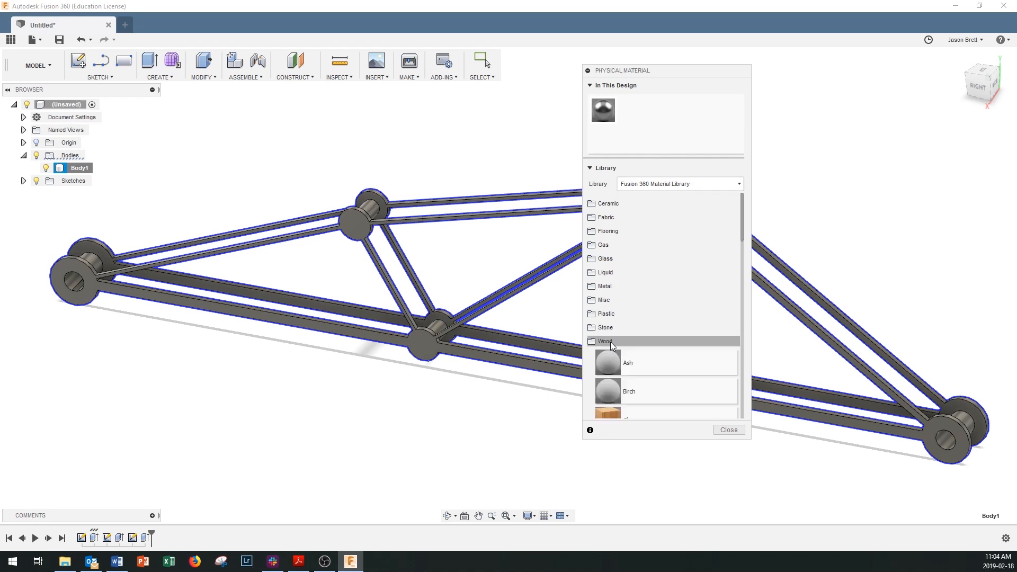
{"action": "scroll", "coordinate": [604, 355], "scroll_direction": "down", "scroll_amount": 5}
{"action": "scroll", "coordinate": [665, 356], "scroll_direction": "down", "scroll_amount": 5}
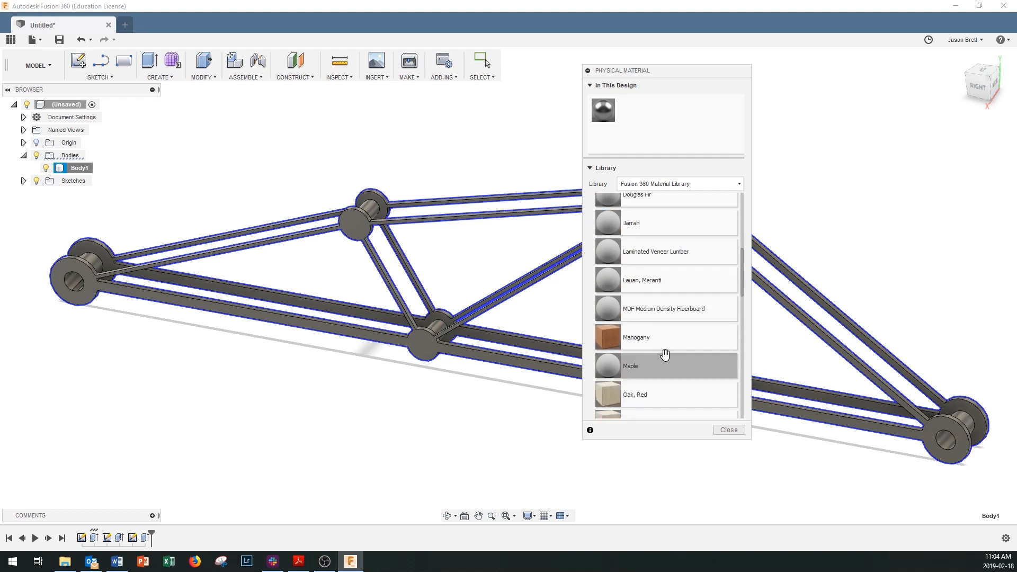
{"action": "scroll", "coordinate": [665, 354], "scroll_direction": "down", "scroll_amount": 1}
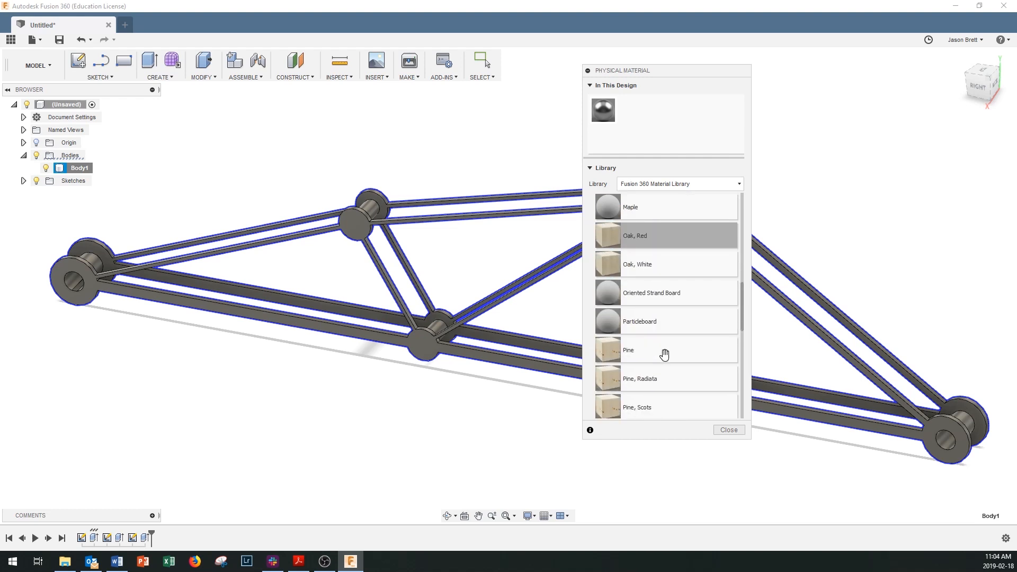
{"action": "scroll", "coordinate": [665, 354], "scroll_direction": "up", "scroll_amount": 3}
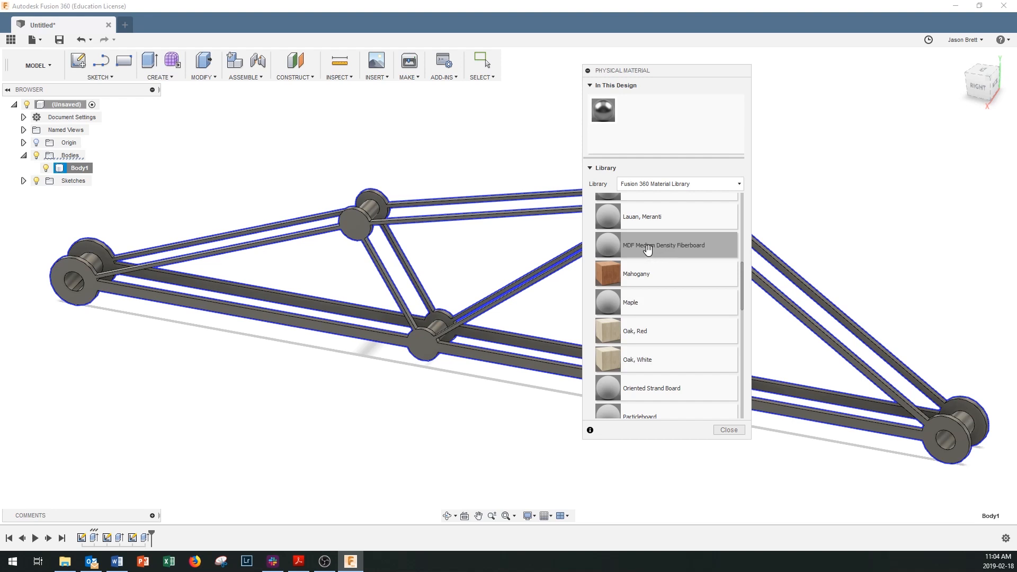
{"action": "left_click_drag", "start_coordinate": [648, 249], "coordinate": [427, 343]}
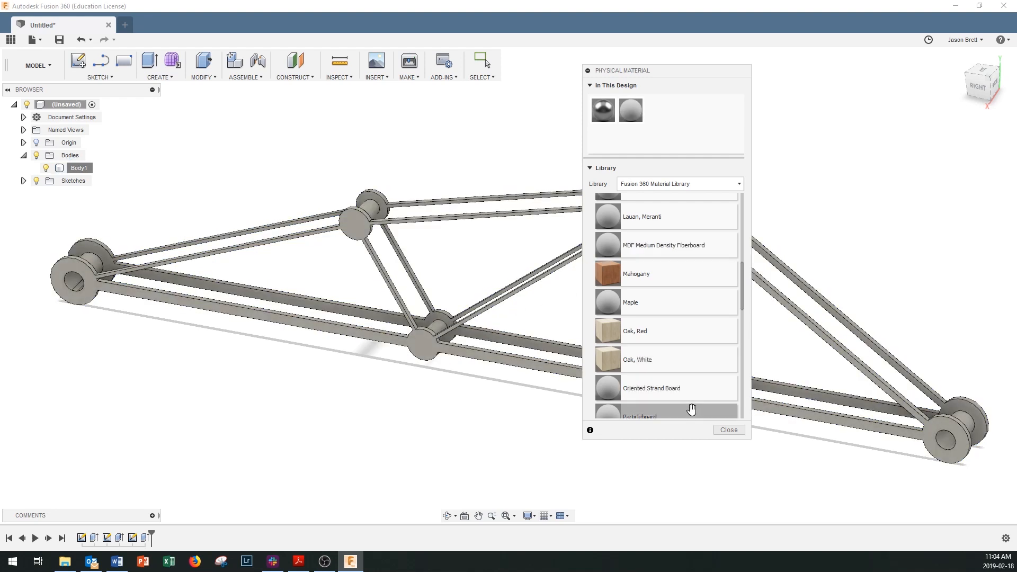
{"action": "left_click", "coordinate": [729, 430]}
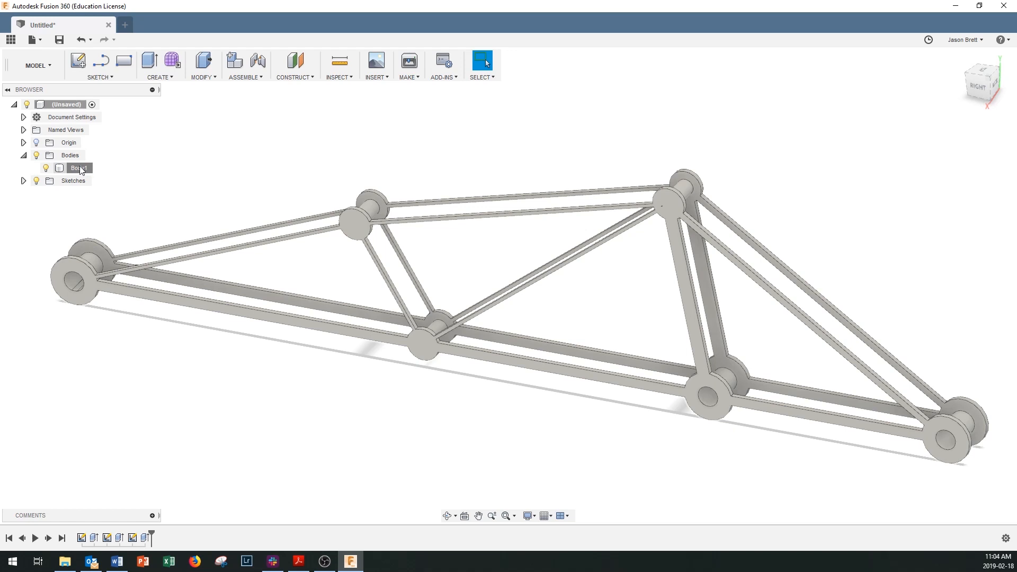
Reapply the MDF physical material already used in this design to the frame body.
{"action": "right_click", "coordinate": [81, 169]}
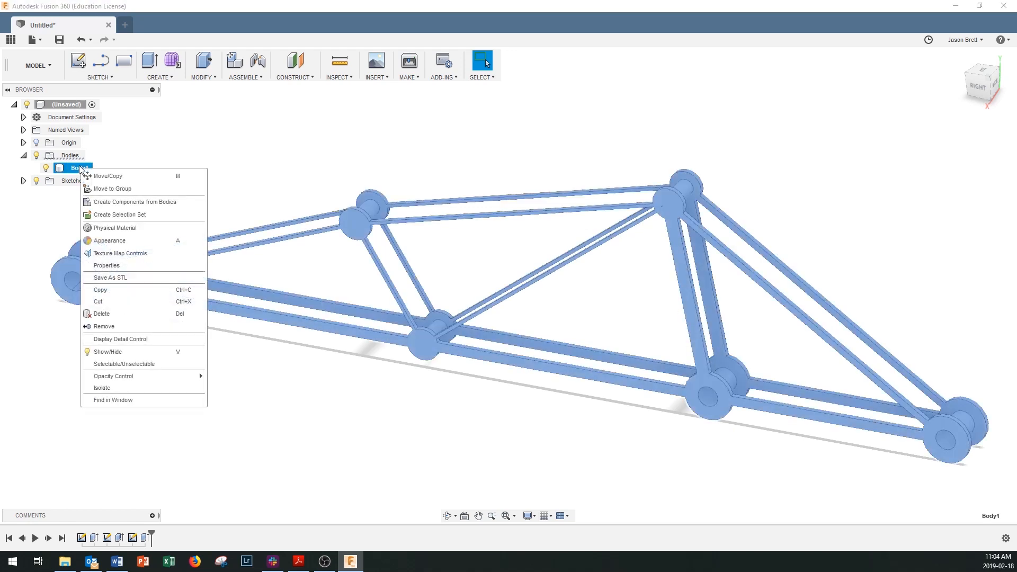
{"action": "left_click", "coordinate": [105, 228]}
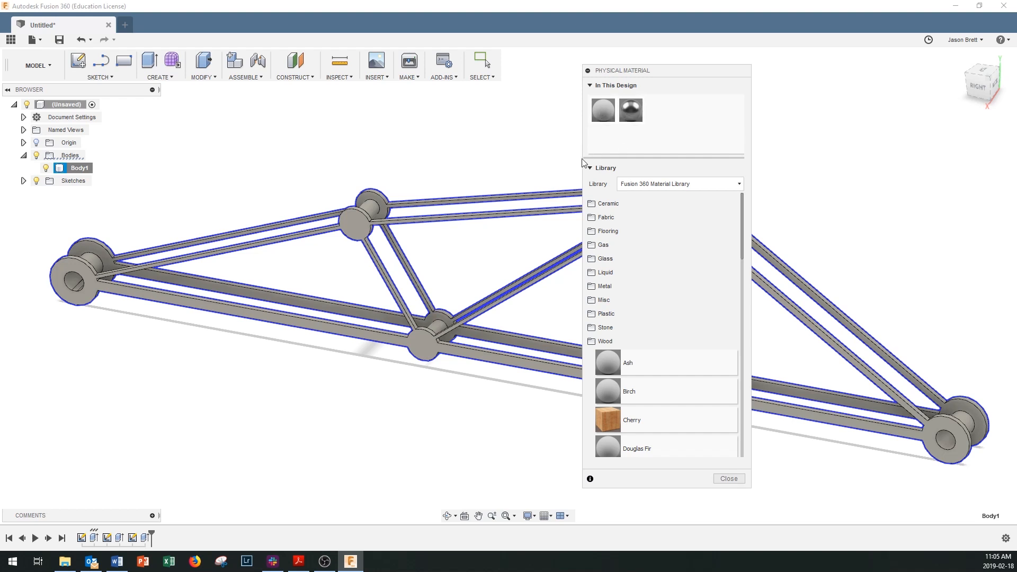
{"action": "left_click_drag", "start_coordinate": [604, 109], "coordinate": [353, 215]}
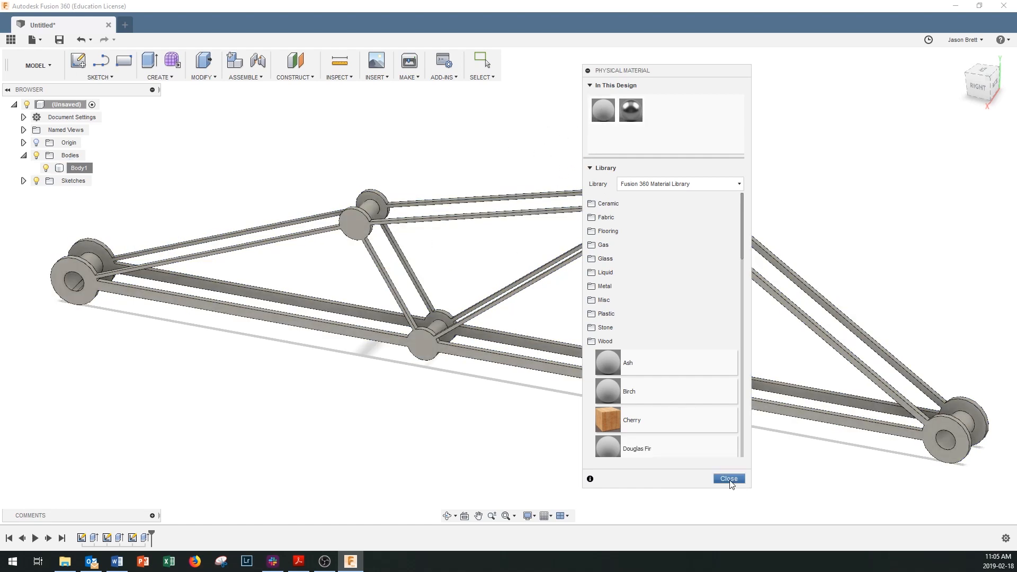
{"action": "left_click", "coordinate": [728, 479]}
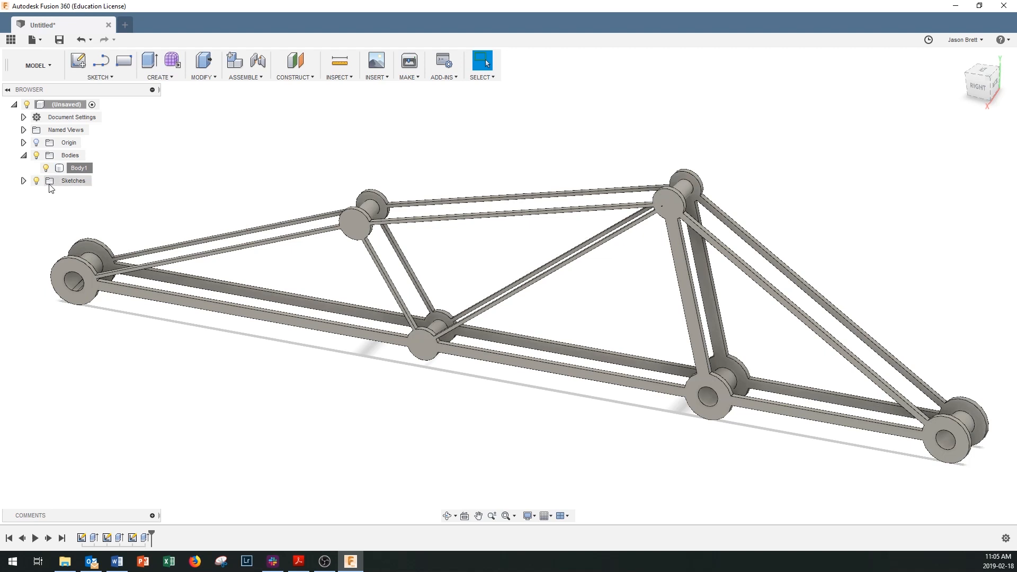
Examine the frame body's physical properties, especially its mass and assigned material.
{"action": "right_click", "coordinate": [73, 168]}
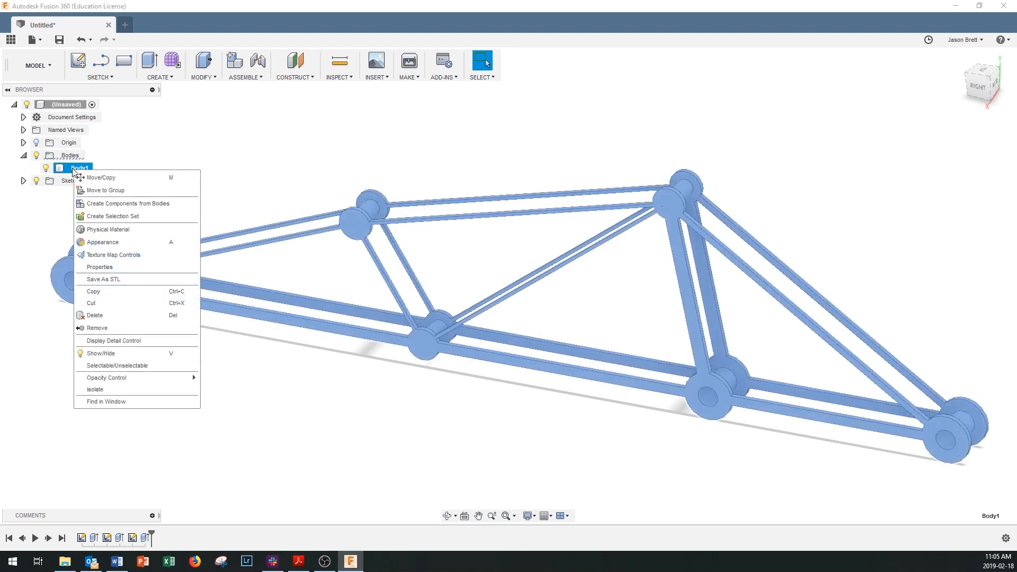
{"action": "left_click", "coordinate": [112, 267]}
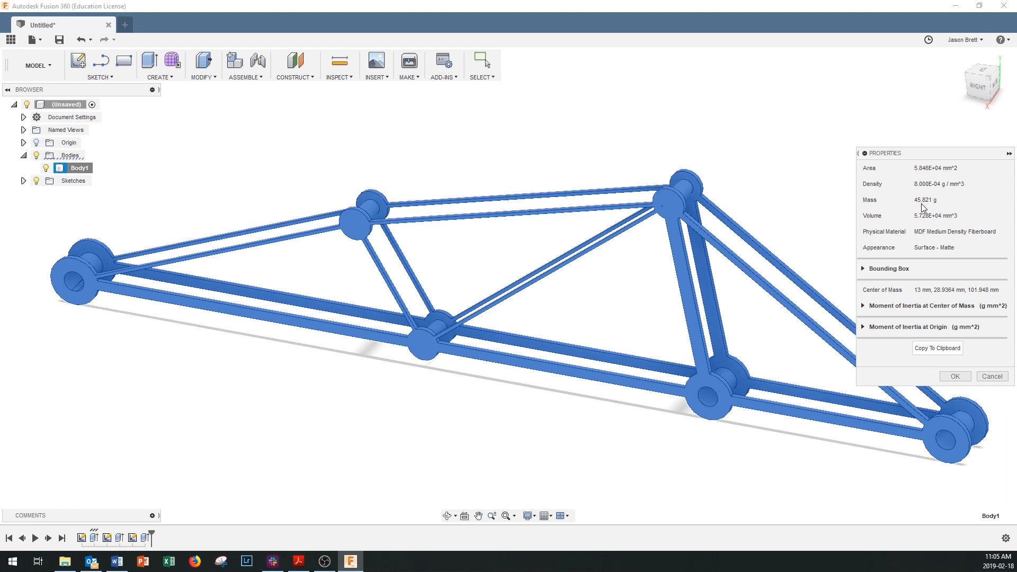
{"action": "left_click_drag", "start_coordinate": [916, 155], "coordinate": [714, 129]}
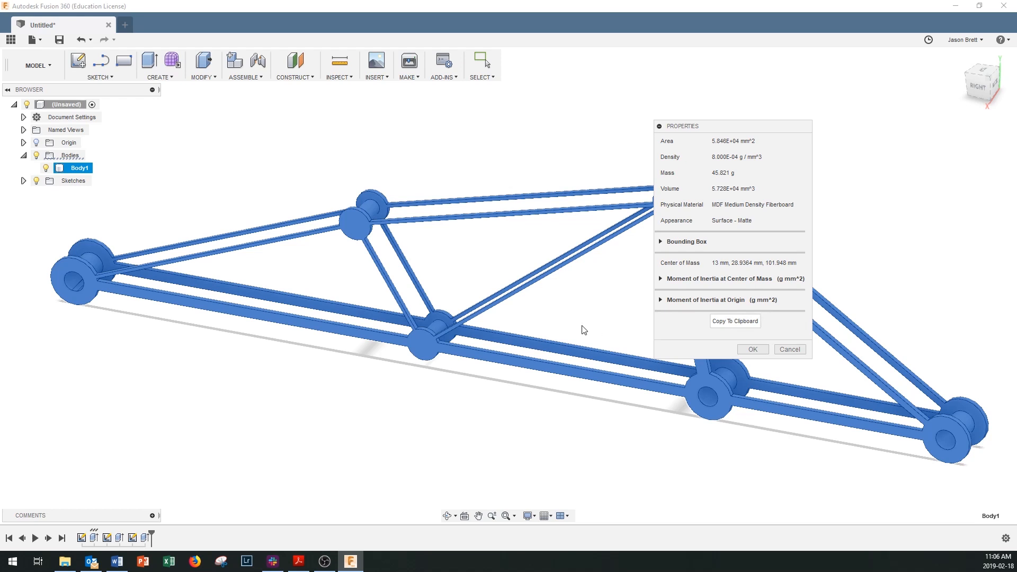
{"action": "left_click", "coordinate": [754, 349]}
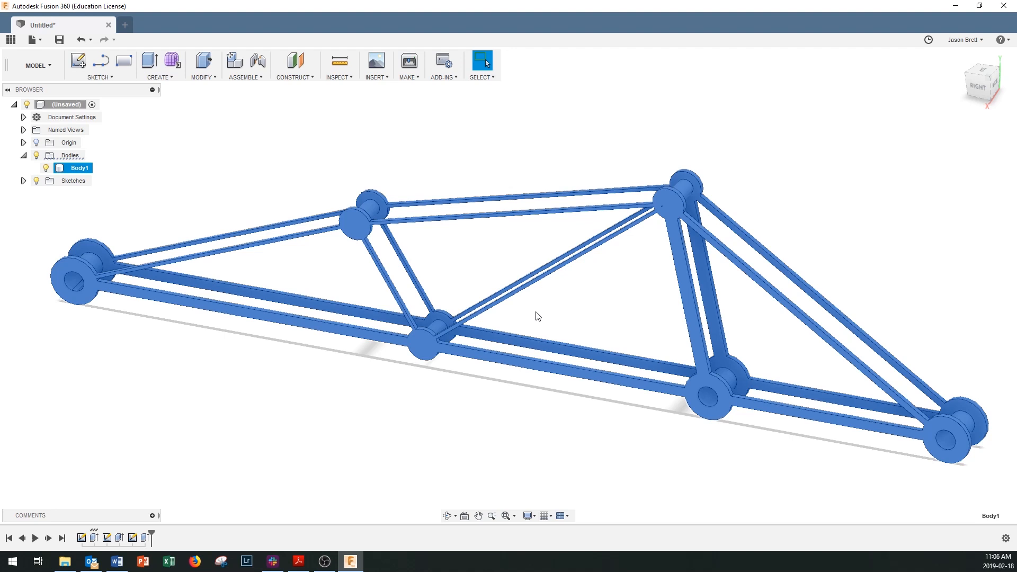
{"action": "middle_click_drag", "start_coordinate": [620, 291], "coordinate": [623, 308], "text": "shift"}
{"action": "left_click", "coordinate": [625, 312]}
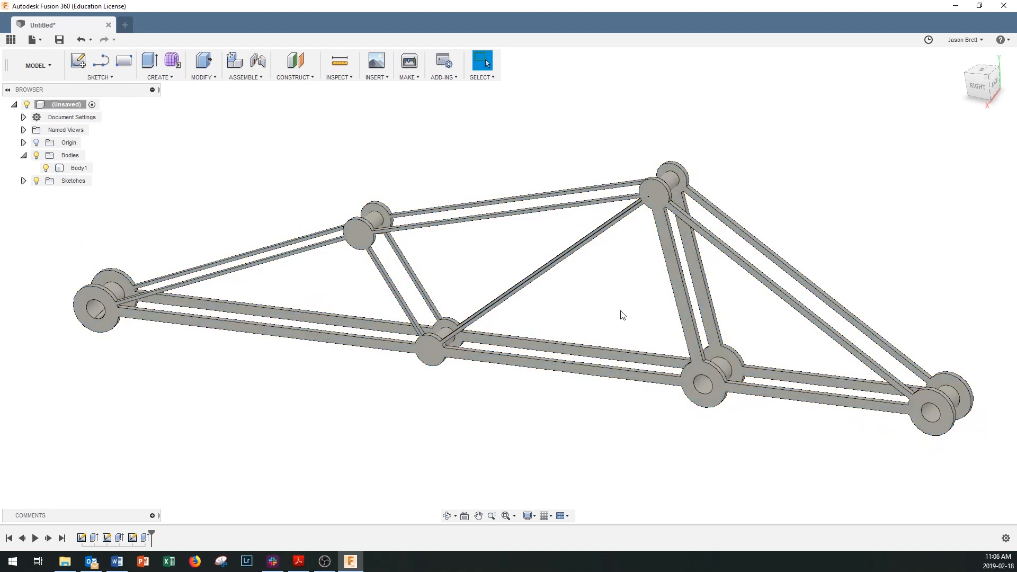
{"action": "mouse_move", "coordinate": [504, 277]}
{"action": "middle_mouse_down", "text": "shift"}
{"action": "mouse_move", "coordinate": [516, 263]}
{"action": "mouse_move", "coordinate": [518, 279]}
{"action": "middle_mouse_up", "text": "shift"}
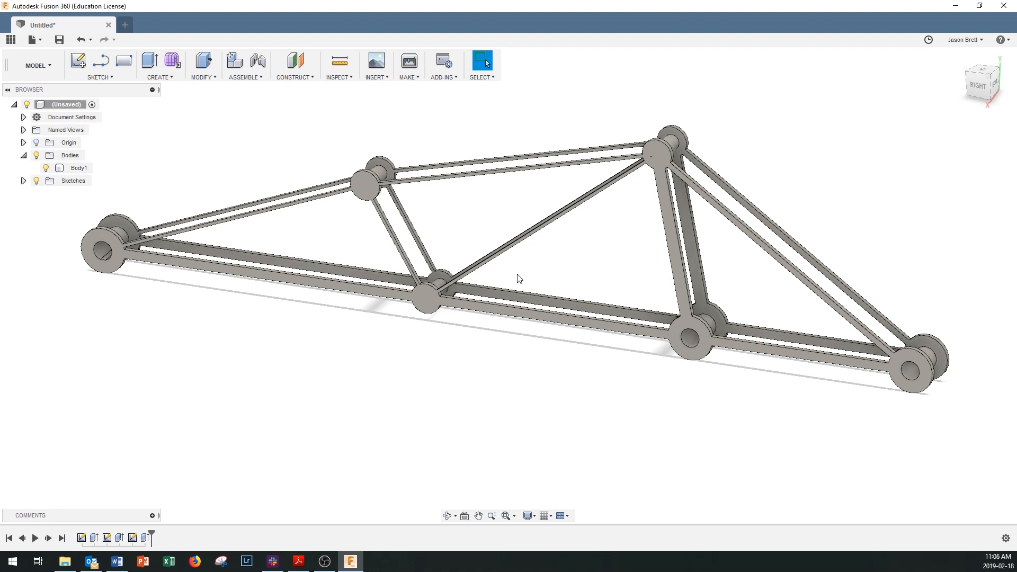
In the first sketch, set the vertical height of the frame's peak joint to 130 mm and finish the sketch.
{"action": "left_click", "coordinate": [74, 185]}
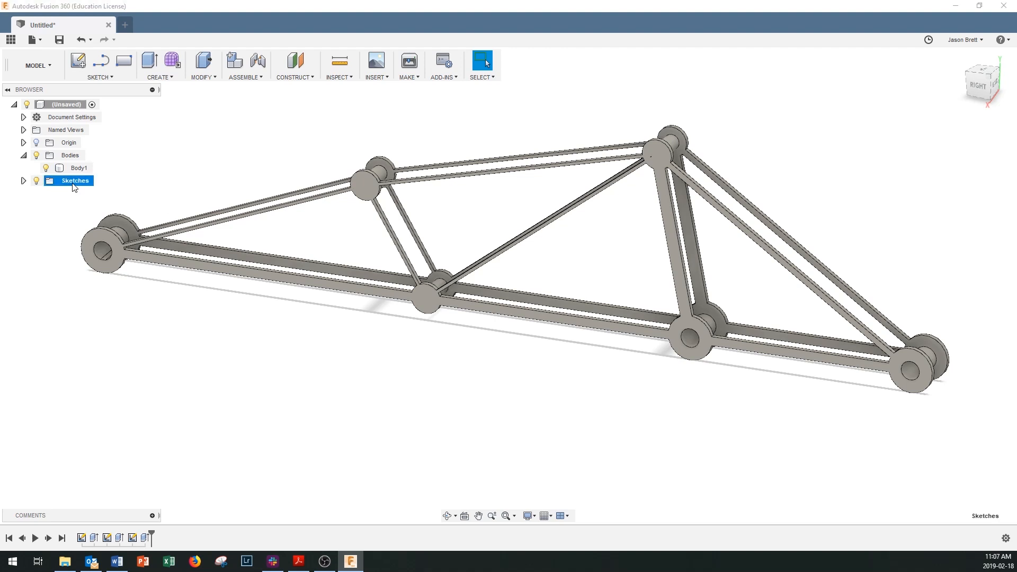
{"action": "left_click", "coordinate": [24, 181]}
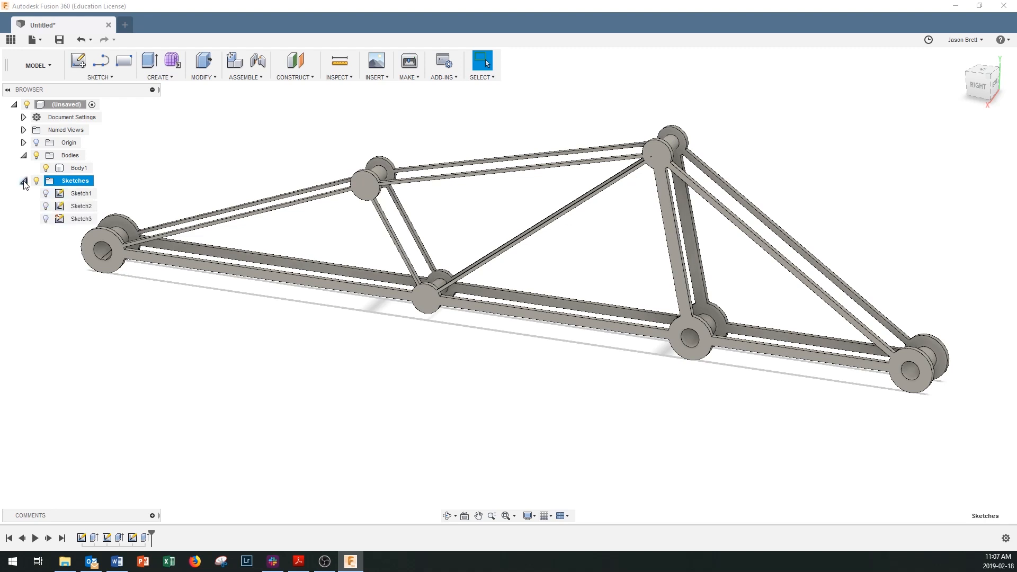
{"action": "left_click", "coordinate": [82, 193]}
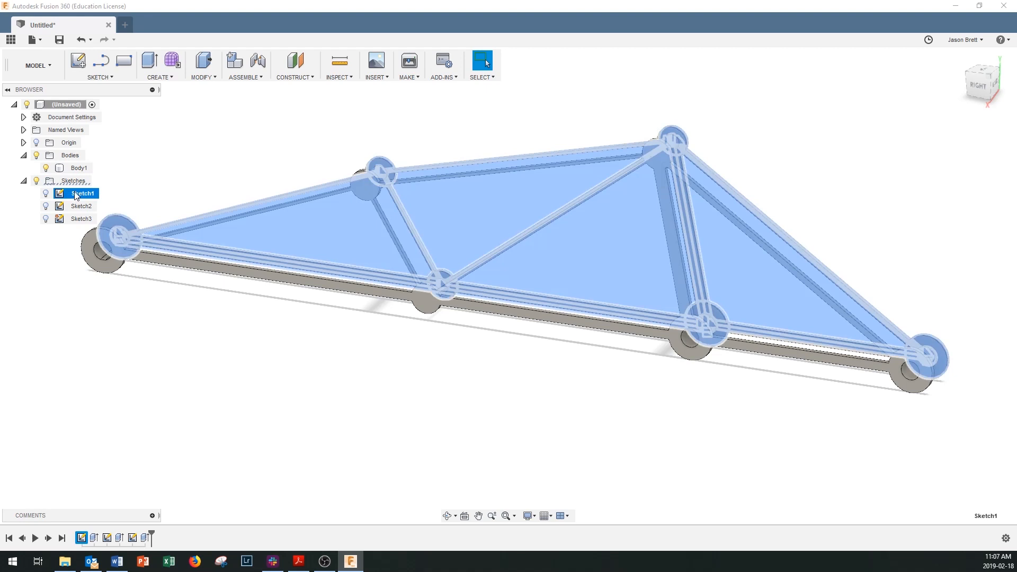
{"action": "right_click", "coordinate": [70, 194]}
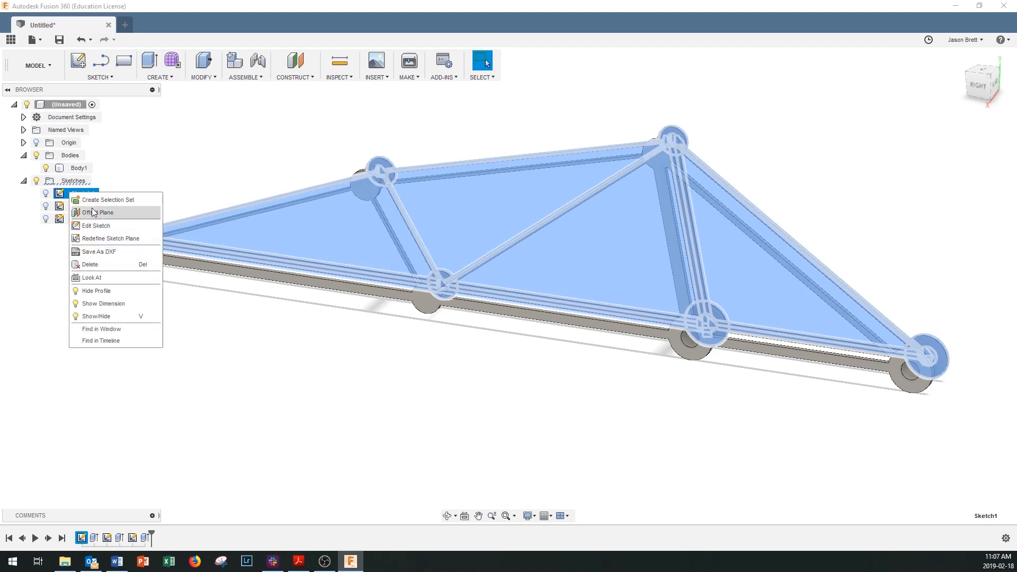
{"action": "left_click", "coordinate": [97, 227]}
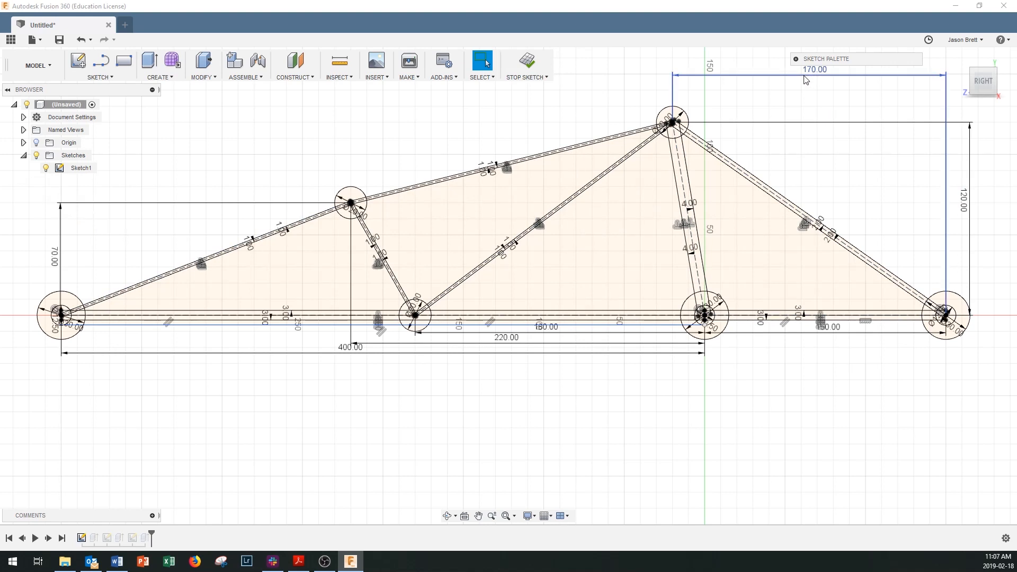
{"action": "double_click", "coordinate": [967, 203]}
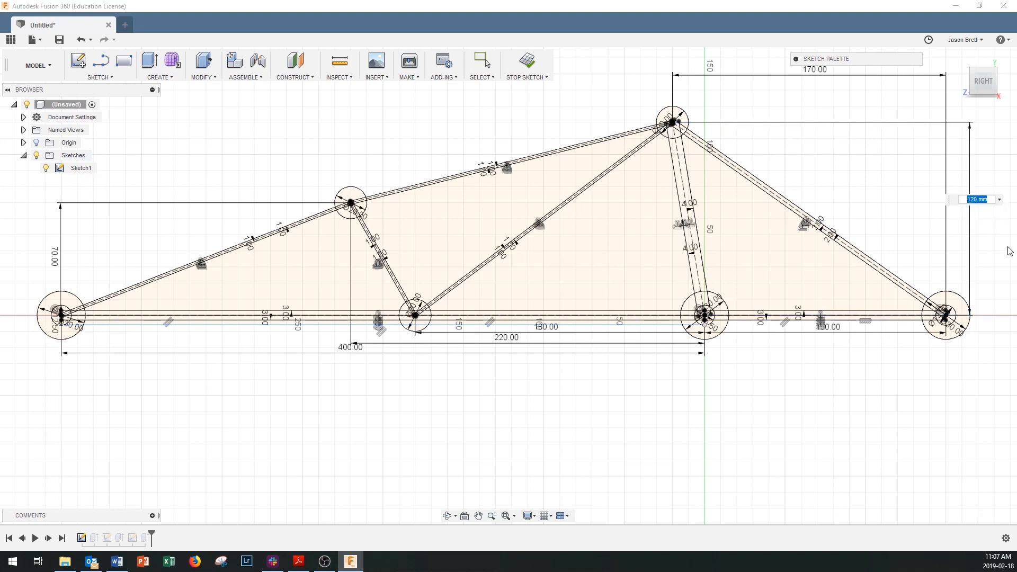
{"action": "type", "text": "130"}
{"action": "key", "text": "Return"}
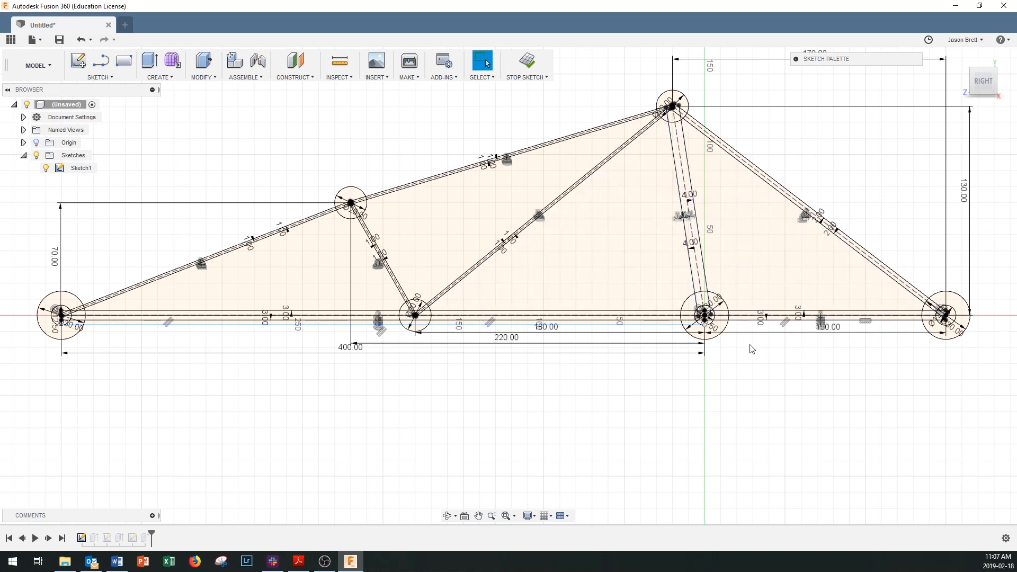
{"action": "left_click", "coordinate": [526, 62]}
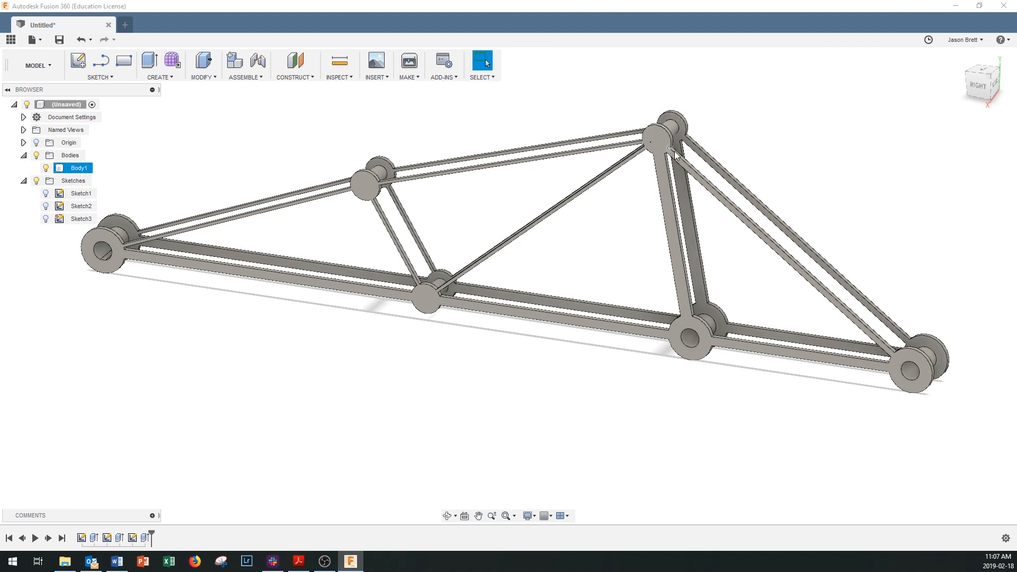
Check the mass of the modified frame body in its physical properties.
{"action": "scroll", "coordinate": [675, 154], "scroll_direction": "up", "scroll_amount": 4}
{"action": "scroll", "coordinate": [672, 152], "scroll_direction": "down", "scroll_amount": 5}
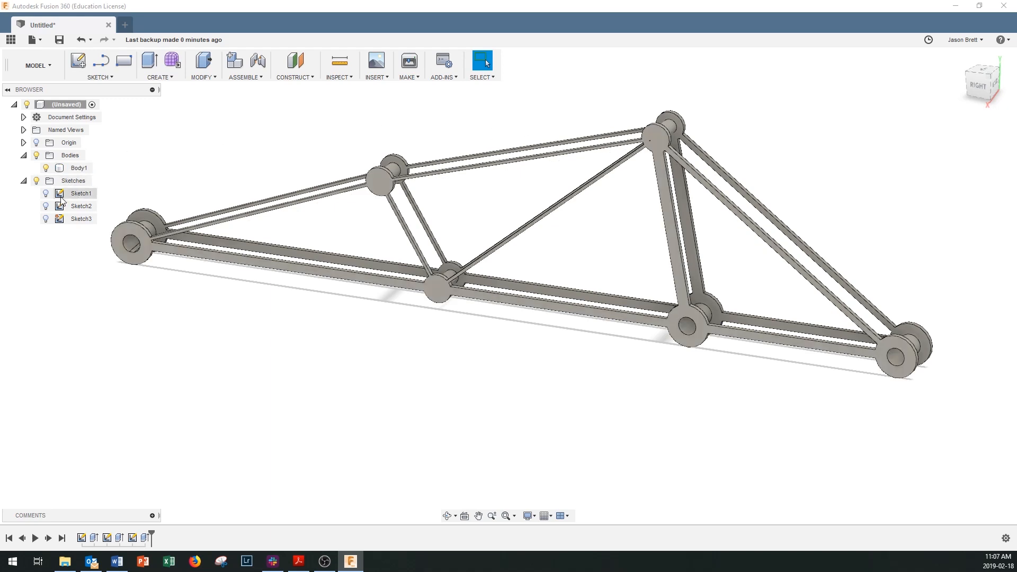
{"action": "right_click", "coordinate": [74, 170]}
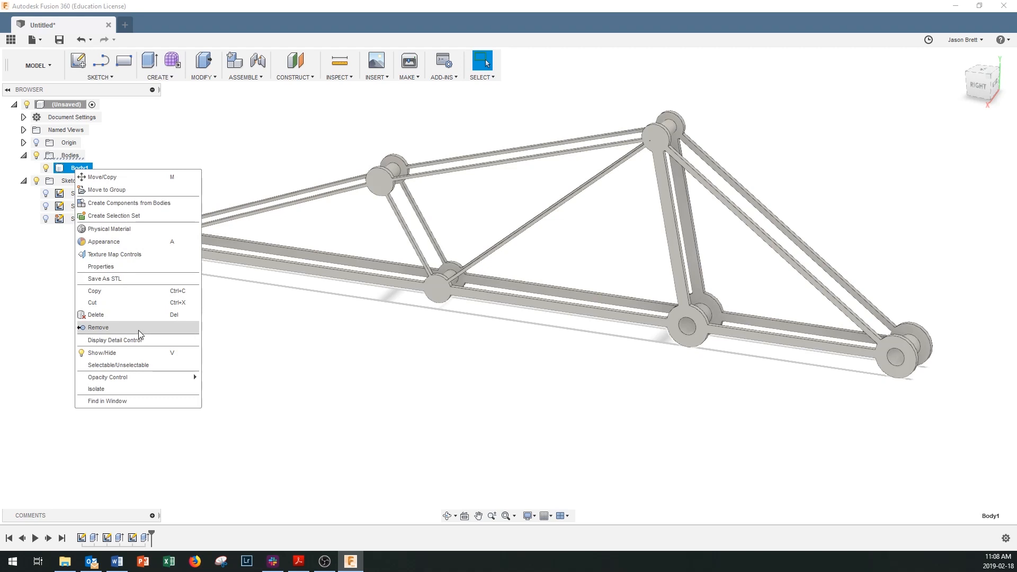
{"action": "left_click", "coordinate": [114, 266]}
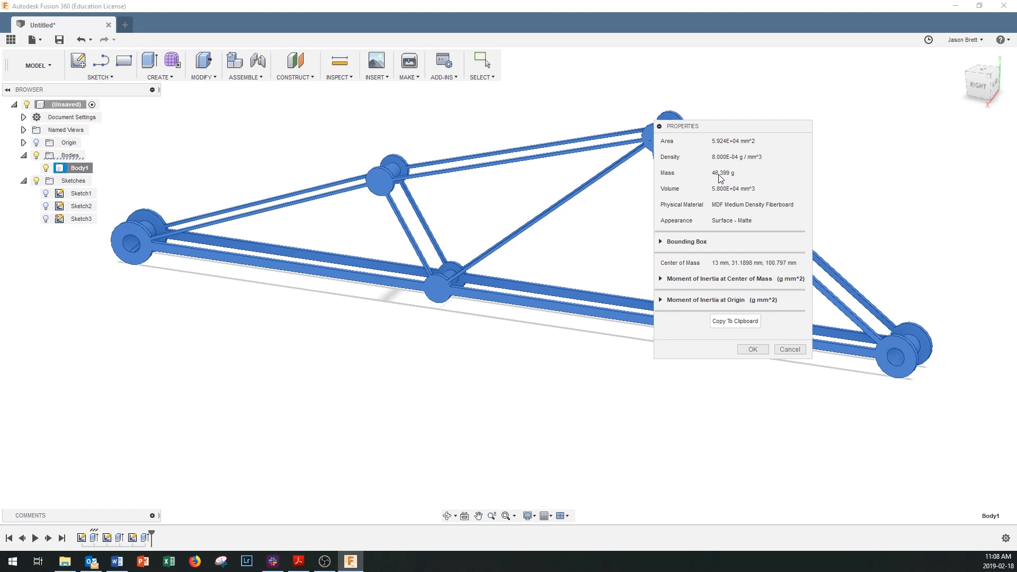
{"action": "left_click", "coordinate": [783, 351]}
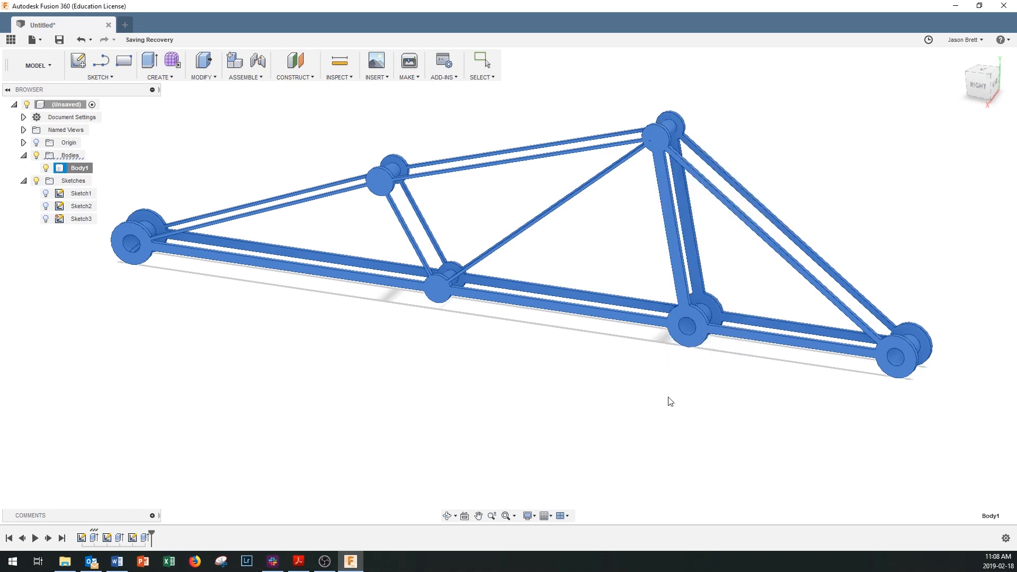
{"action": "scroll", "coordinate": [653, 345], "scroll_direction": "up", "scroll_amount": 3}
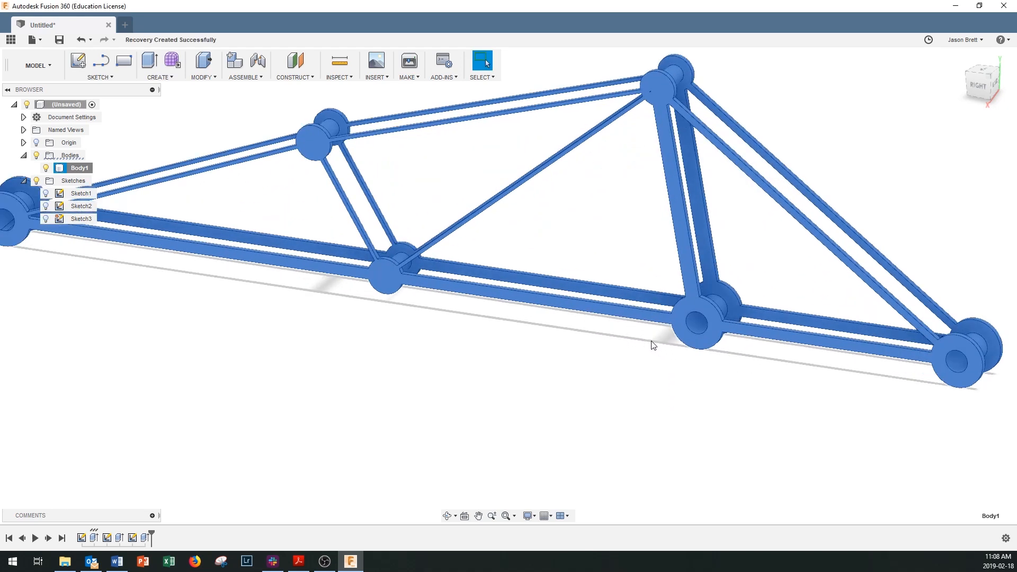
{"action": "scroll", "coordinate": [654, 345], "scroll_direction": "down", "scroll_amount": 5}
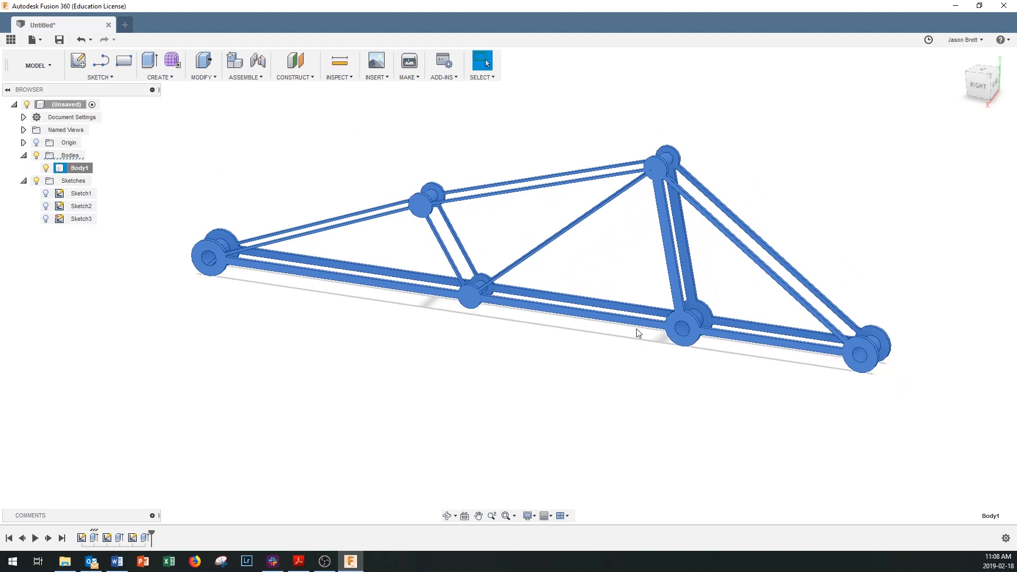
{"action": "scroll", "coordinate": [653, 279], "scroll_direction": "up", "scroll_amount": 1}
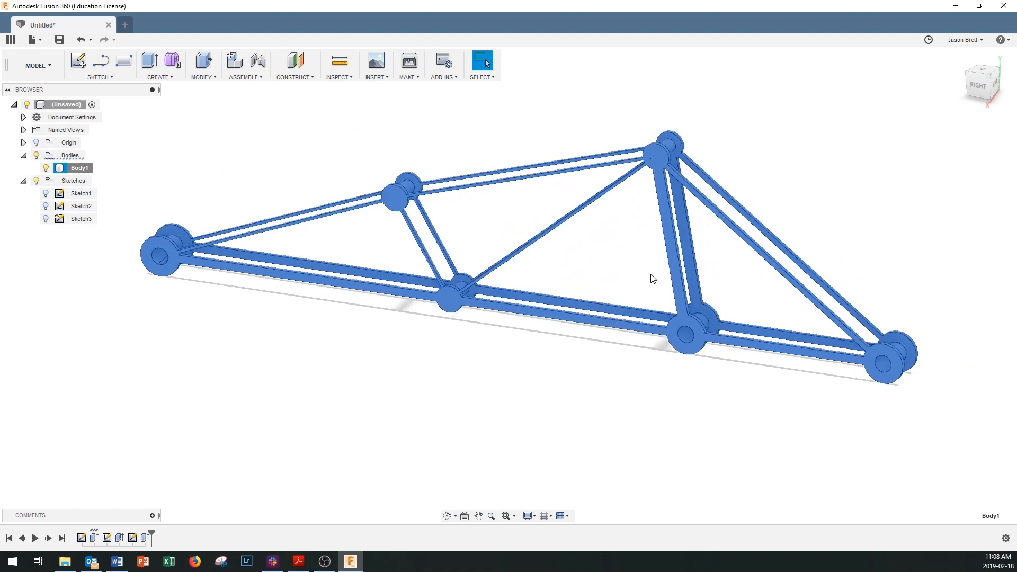
In the first sketch, set the diameter of the circle at the upper joint between the long end and the peak to 15 mm.
{"action": "scroll", "coordinate": [652, 279], "scroll_direction": "up", "scroll_amount": 3}
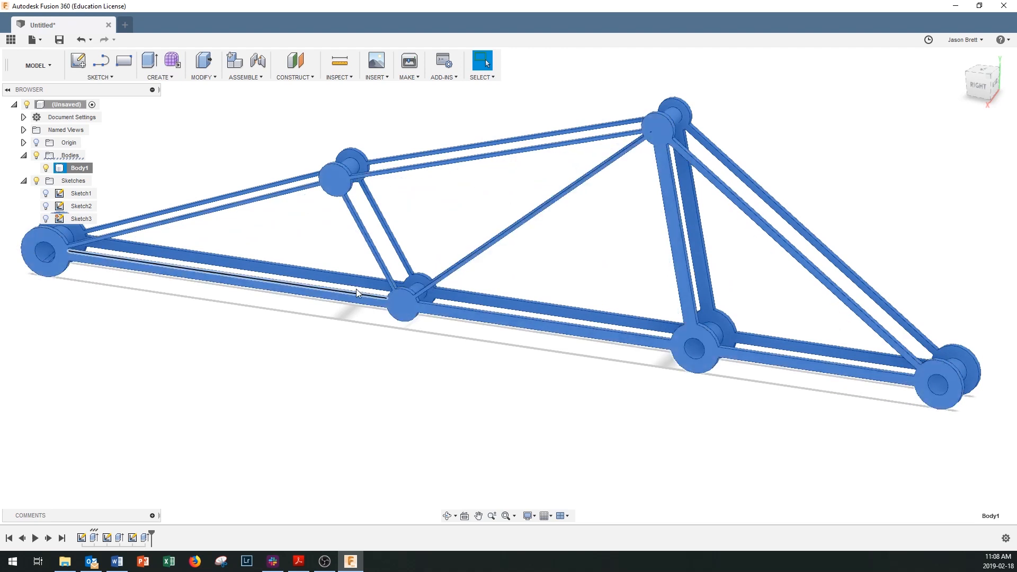
{"action": "left_click", "coordinate": [74, 194]}
{"action": "right_click", "coordinate": [74, 197]}
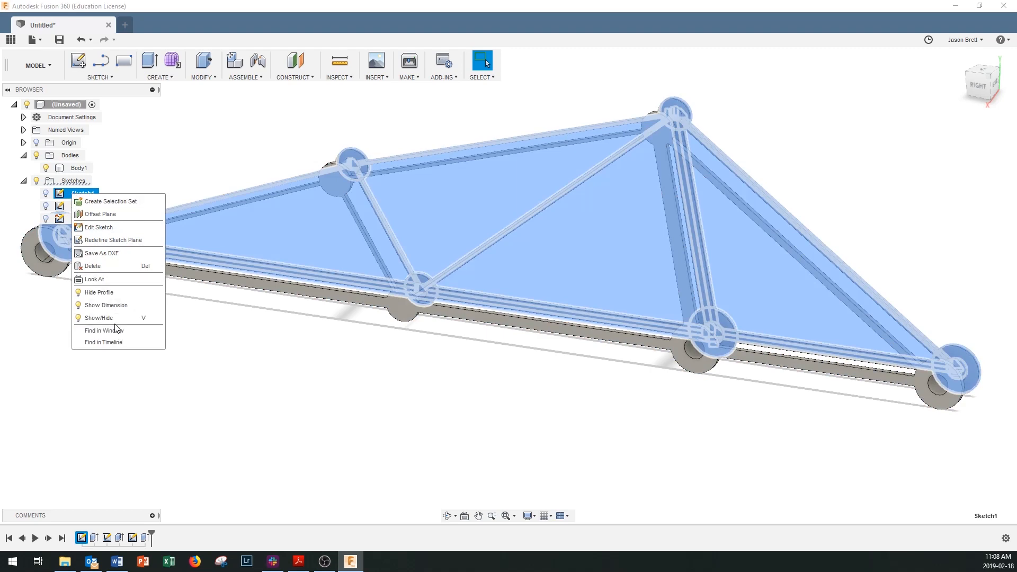
{"action": "left_click", "coordinate": [109, 231]}
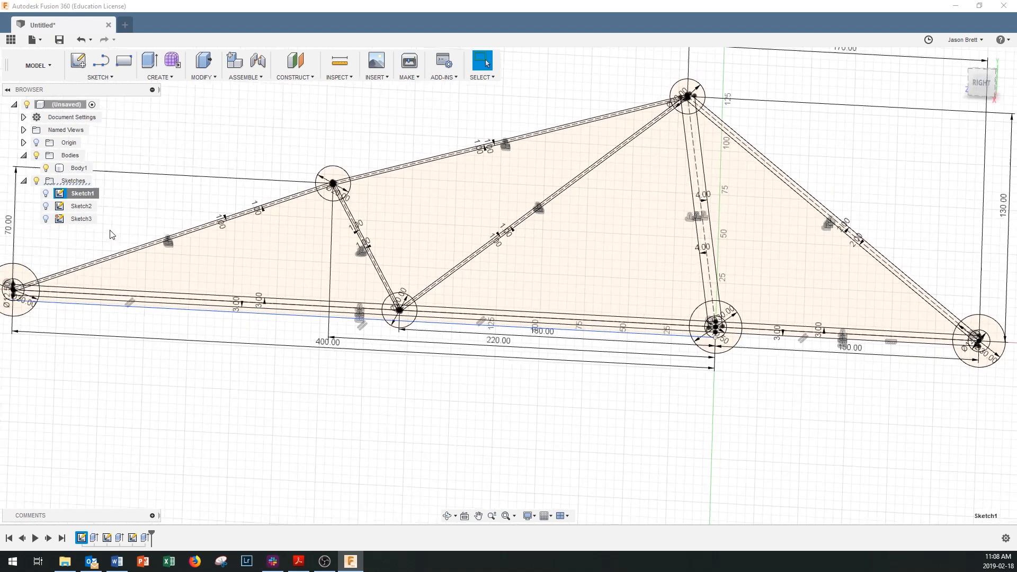
{"action": "scroll", "coordinate": [321, 212], "scroll_direction": "up", "scroll_amount": 5}
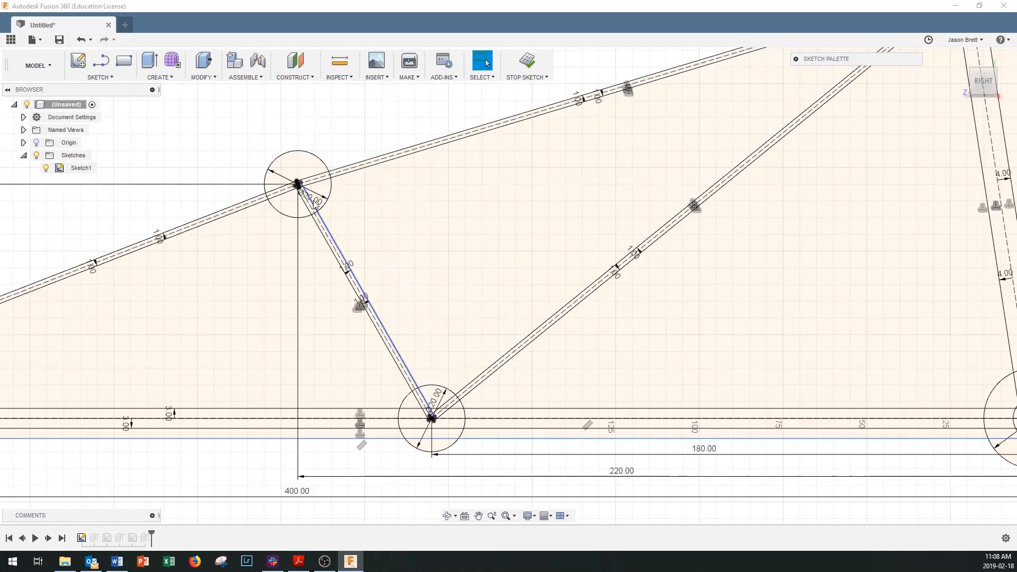
{"action": "left_click", "coordinate": [316, 204]}
{"action": "scroll", "coordinate": [316, 204], "scroll_direction": "up", "scroll_amount": 3}
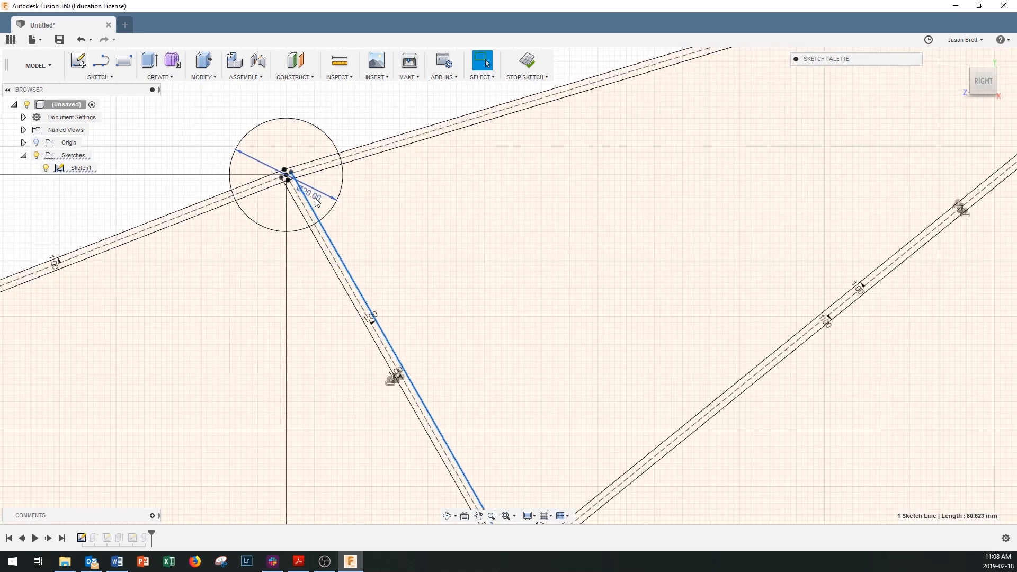
{"action": "double_click", "coordinate": [318, 198]}
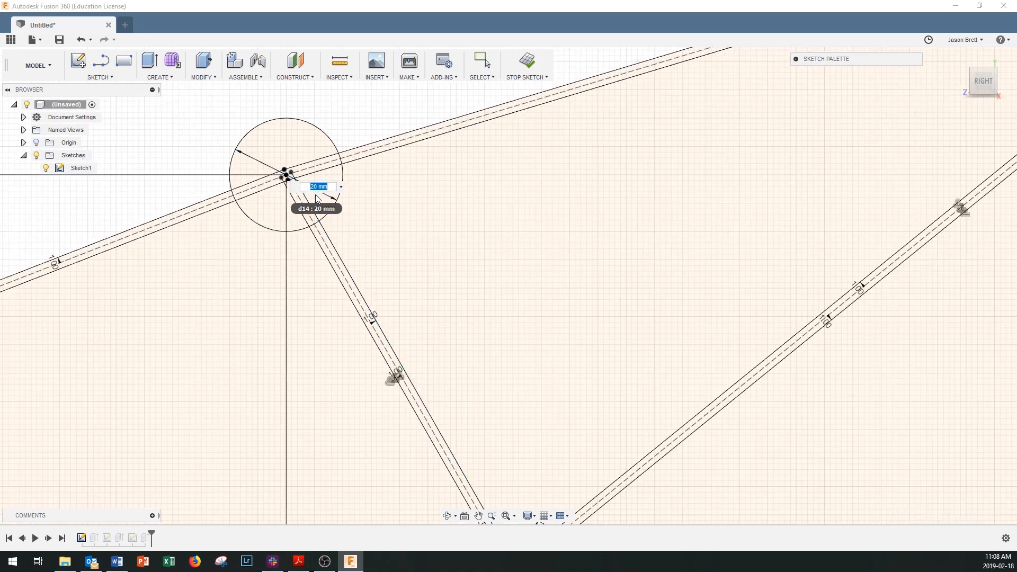
{"action": "type", "text": "15"}
{"action": "key", "text": "Return"}
Set the diameter of the circle at the intermediate joint on the bottom chord to 15 mm.
{"action": "scroll", "coordinate": [416, 206], "scroll_direction": "down", "scroll_amount": 4}
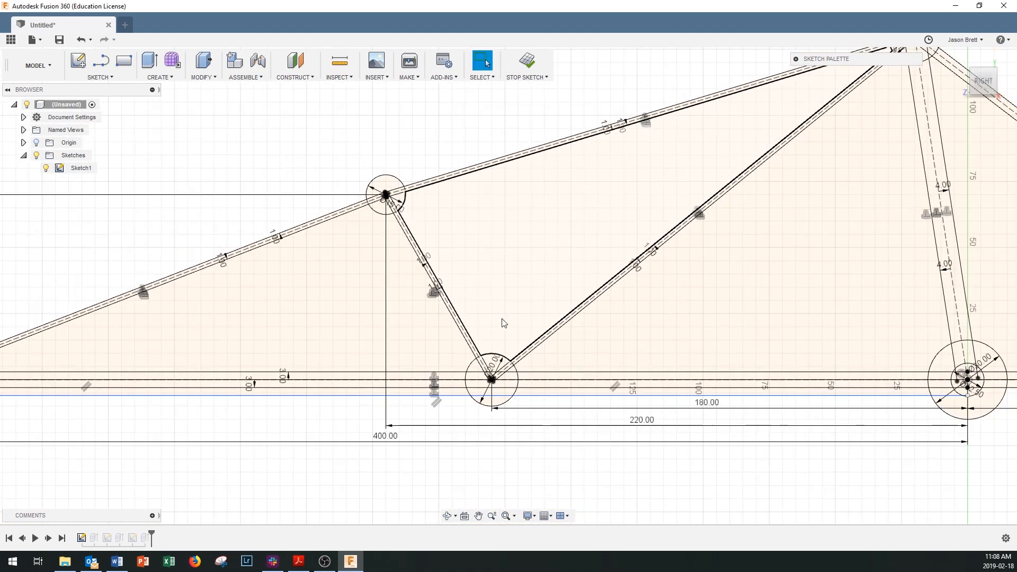
{"action": "scroll", "coordinate": [503, 322], "scroll_direction": "up", "scroll_amount": 3}
{"action": "double_click", "coordinate": [504, 380]}
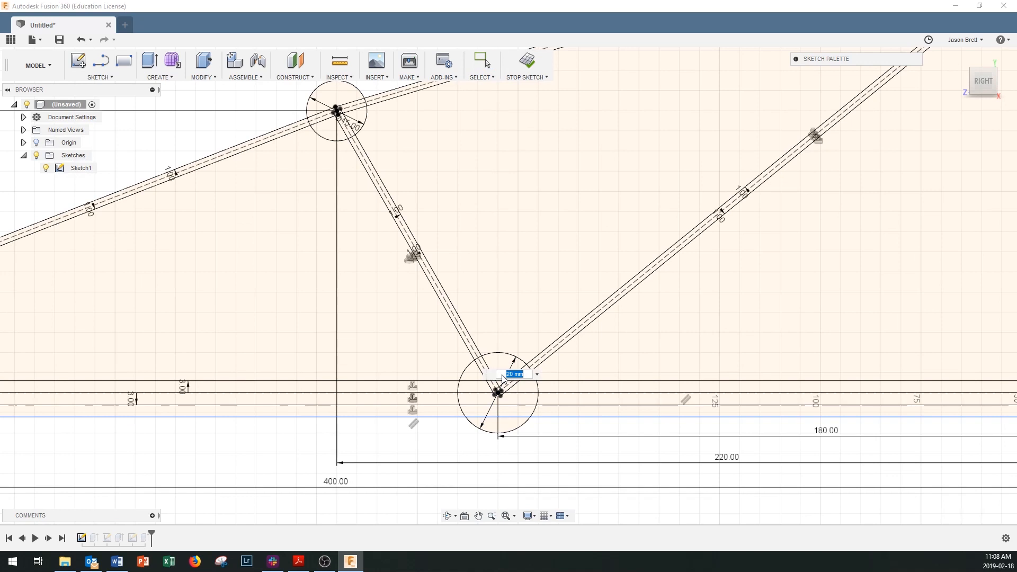
{"action": "type", "text": "15"}
{"action": "key", "text": "Return"}
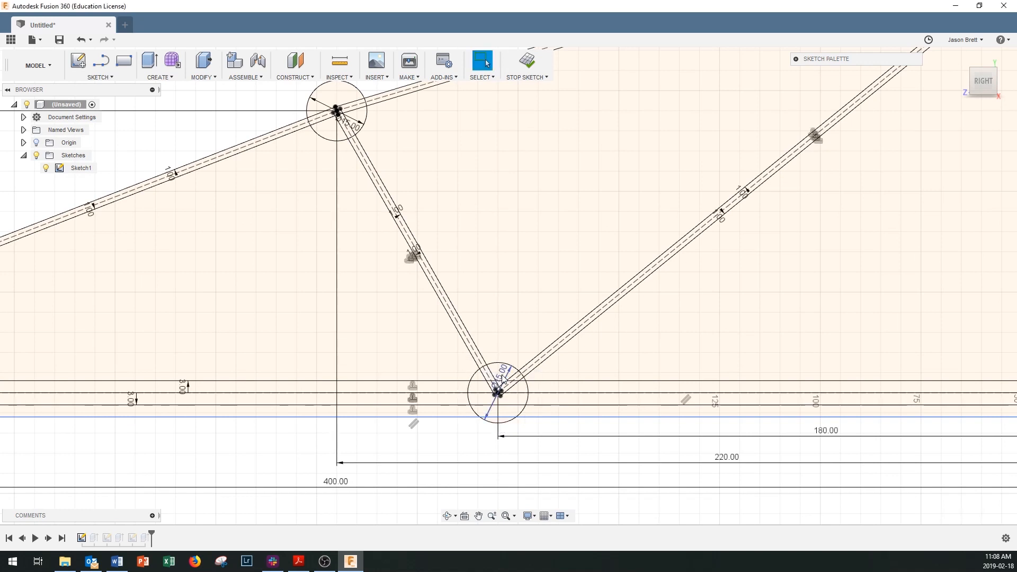
Set the diameter of the circle at the frame's peak joint to 15 mm and finish the sketch.
{"action": "scroll", "coordinate": [740, 226], "scroll_direction": "down", "scroll_amount": 2}
{"action": "scroll", "coordinate": [740, 227], "scroll_direction": "down", "scroll_amount": 3}
{"action": "scroll", "coordinate": [889, 179], "scroll_direction": "up", "scroll_amount": 1}
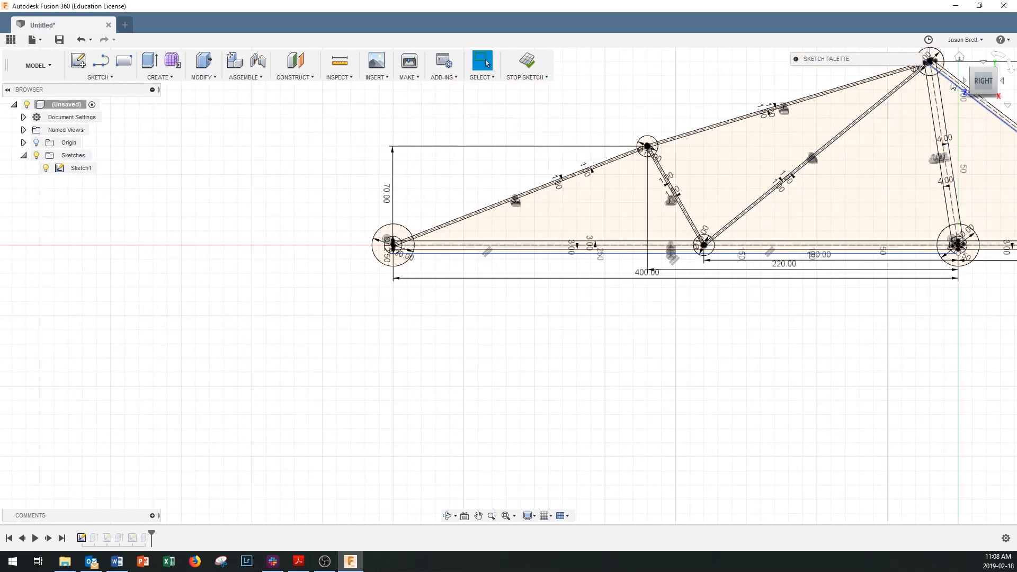
{"action": "left_click", "coordinate": [478, 516]}
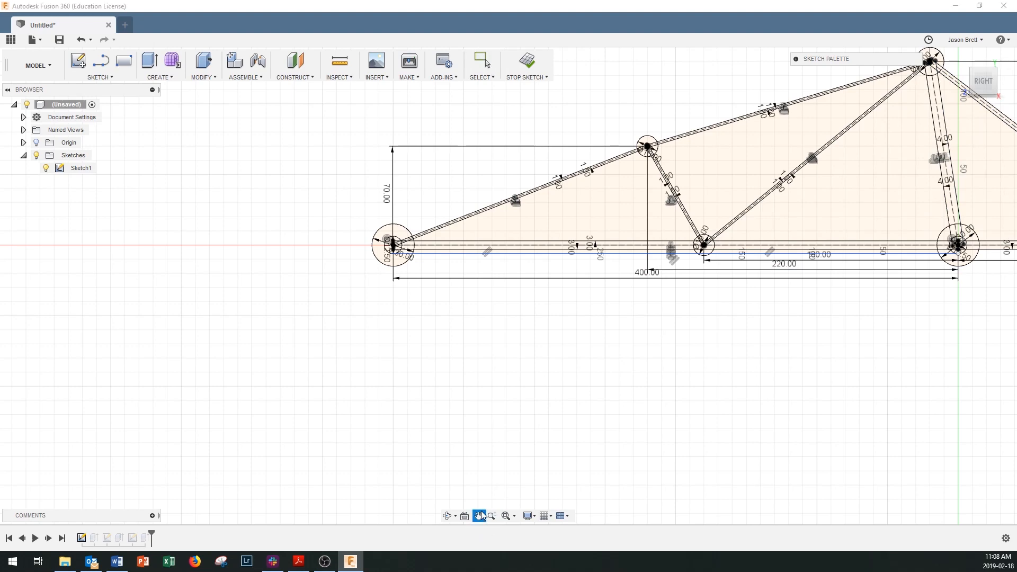
{"action": "left_click_drag", "start_coordinate": [749, 215], "coordinate": [527, 371]}
{"action": "scroll", "coordinate": [720, 218], "scroll_direction": "down", "scroll_amount": 4}
{"action": "scroll", "coordinate": [721, 222], "scroll_direction": "up", "scroll_amount": 6}
{"action": "scroll", "coordinate": [721, 222], "scroll_direction": "up", "scroll_amount": 2}
{"action": "scroll", "coordinate": [665, 207], "scroll_direction": "up", "scroll_amount": 3}
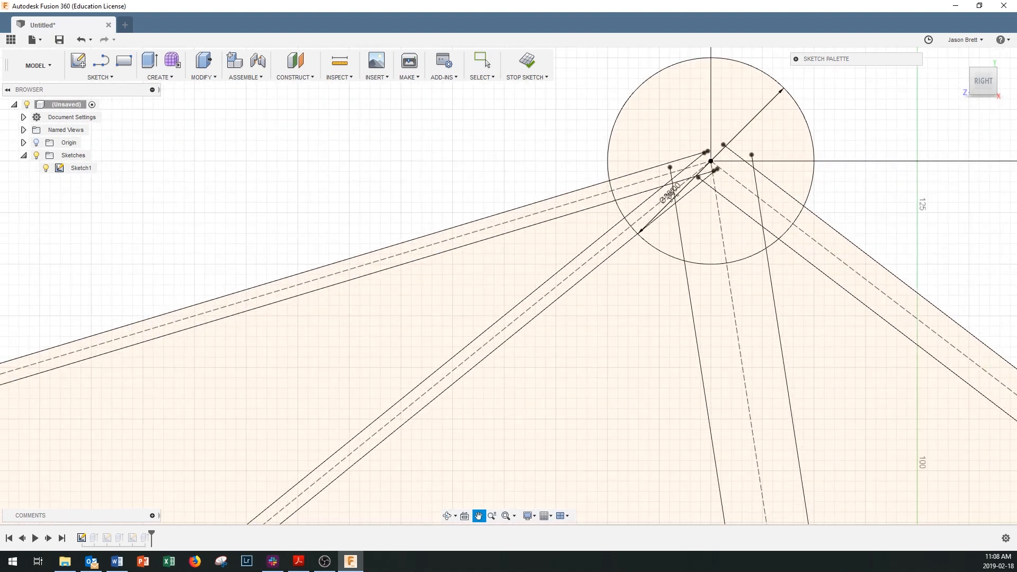
{"action": "key", "text": "Escape"}
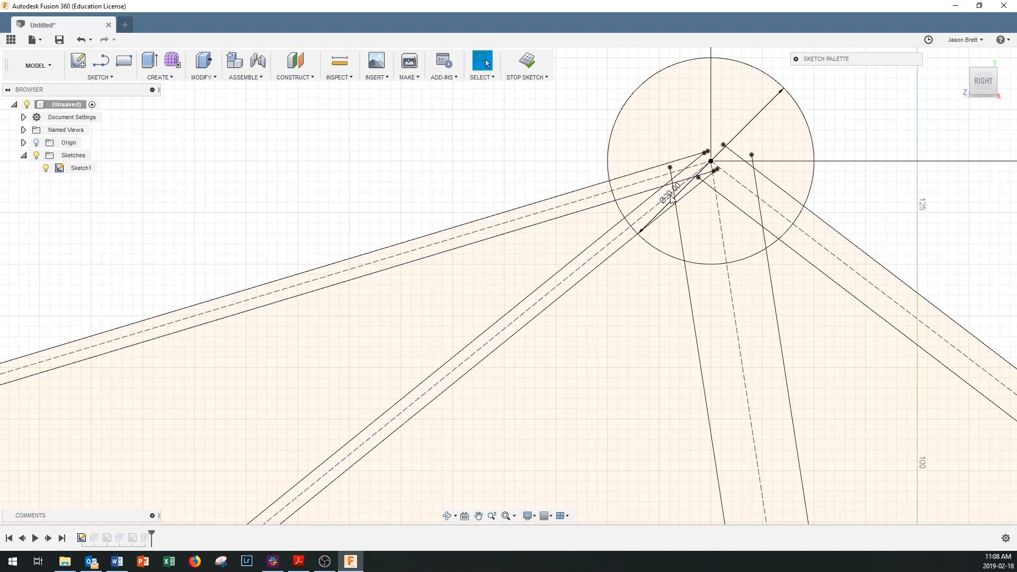
{"action": "left_click", "coordinate": [670, 199]}
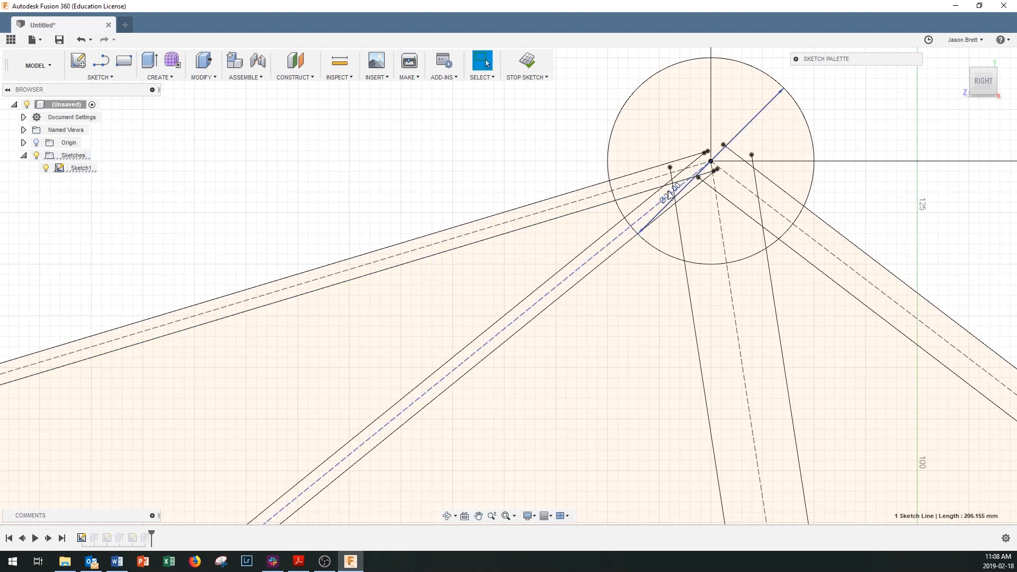
{"action": "scroll", "coordinate": [669, 195], "scroll_direction": "up", "scroll_amount": 3}
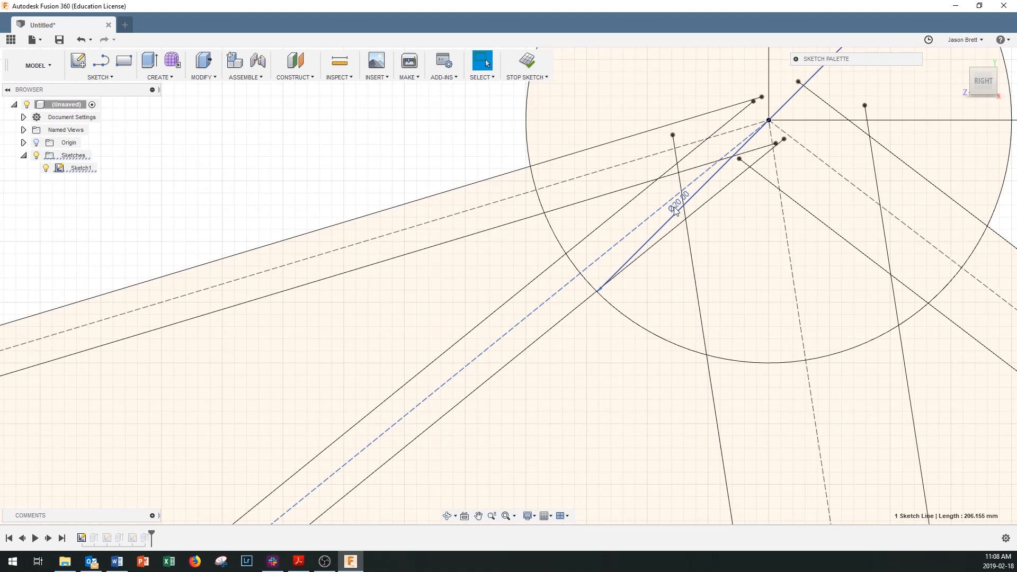
{"action": "double_click", "coordinate": [677, 206]}
{"action": "type", "text": "15"}
{"action": "key", "text": "Return"}
{"action": "scroll", "coordinate": [649, 318], "scroll_direction": "down", "scroll_amount": 5}
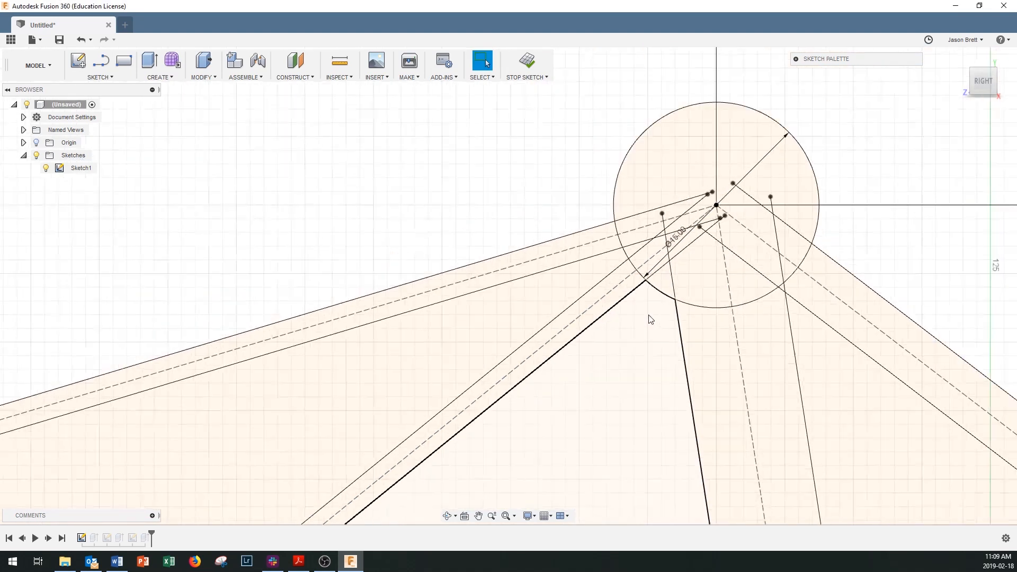
{"action": "left_click", "coordinate": [531, 60]}
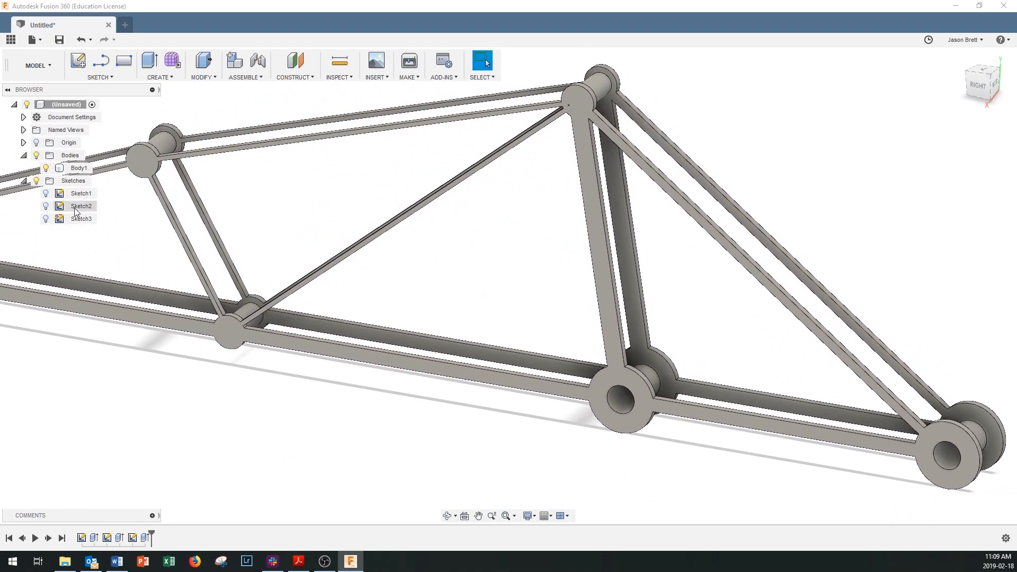
Check the mass of the frame body with the smaller joints in its physical properties.
{"action": "right_click", "coordinate": [77, 168]}
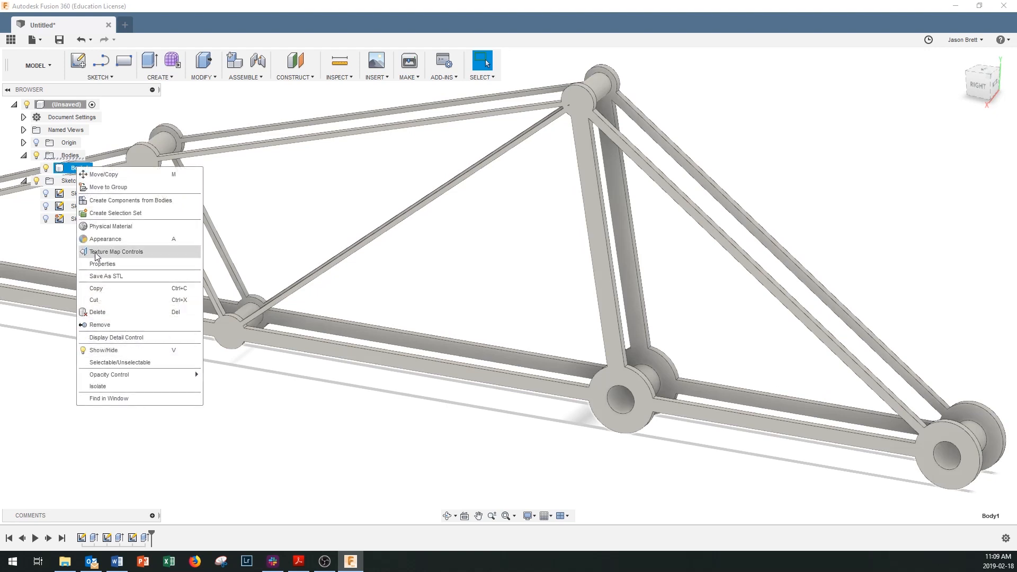
{"action": "left_click", "coordinate": [104, 264]}
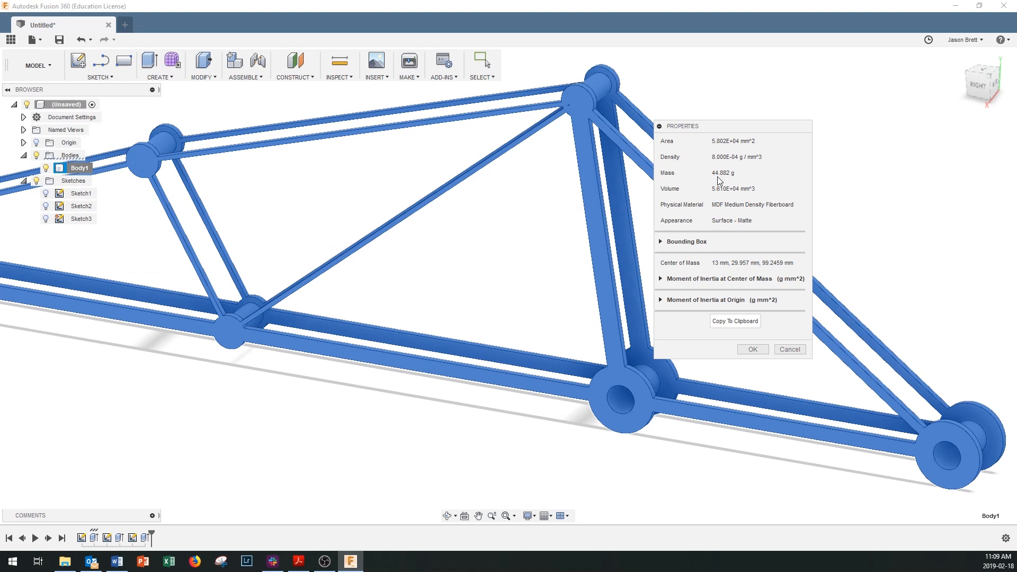
{"action": "left_click", "coordinate": [755, 350]}
{"action": "scroll", "coordinate": [753, 352], "scroll_direction": "down", "scroll_amount": 5}
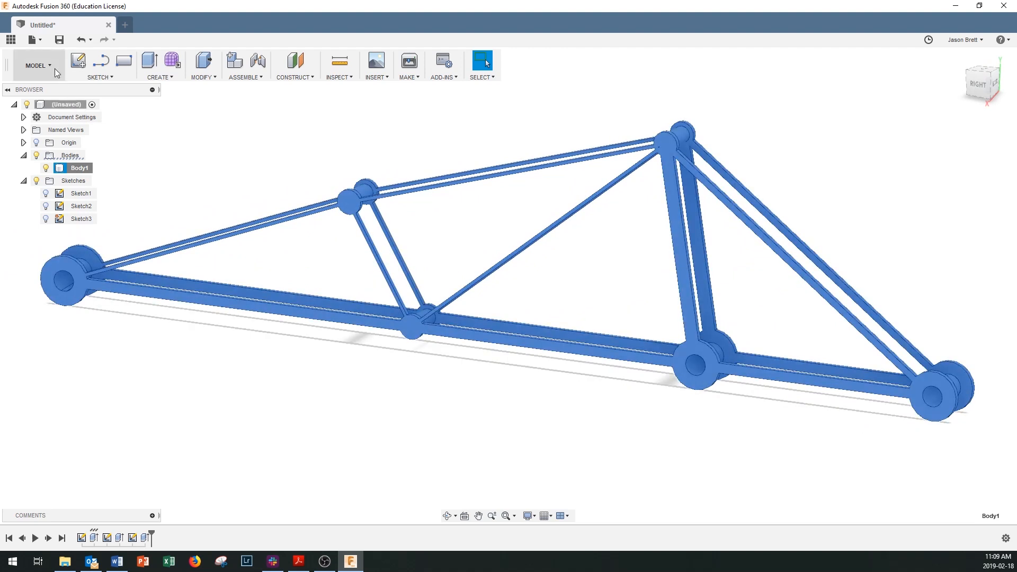
Save the design as truss3 in the Truss Analysis project.
{"action": "left_click", "coordinate": [33, 37]}
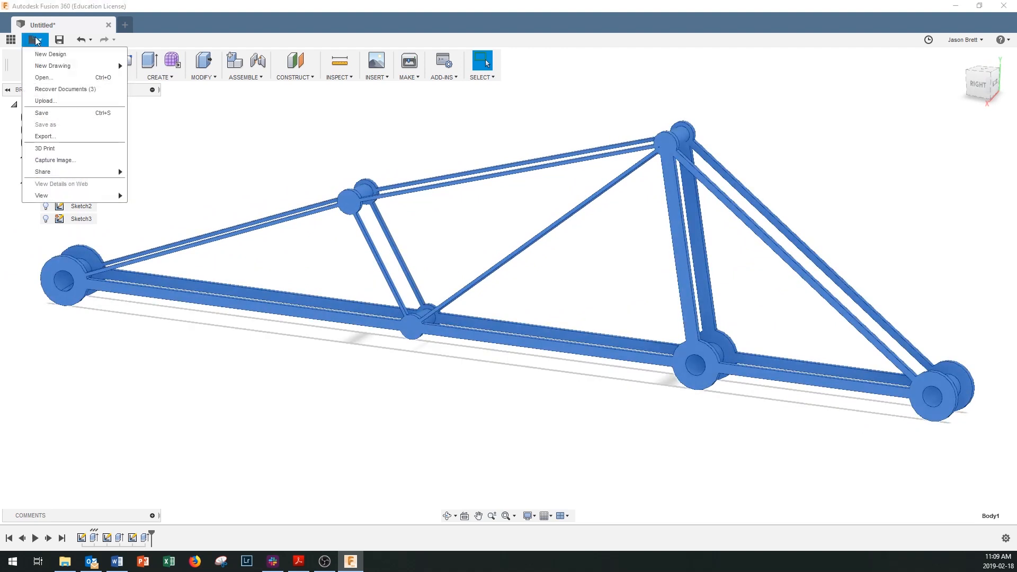
{"action": "left_click", "coordinate": [47, 114]}
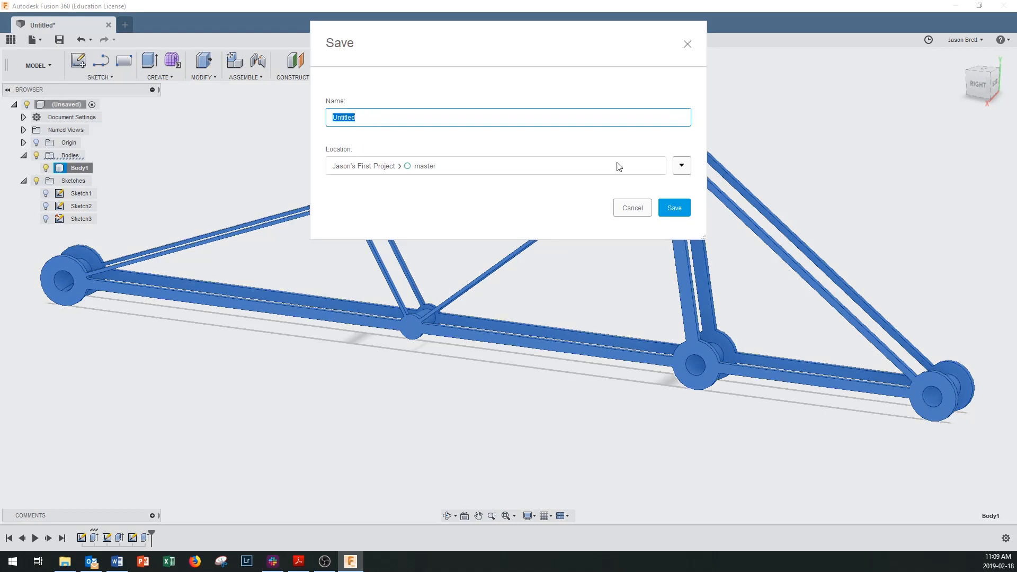
{"action": "left_click", "coordinate": [683, 167]}
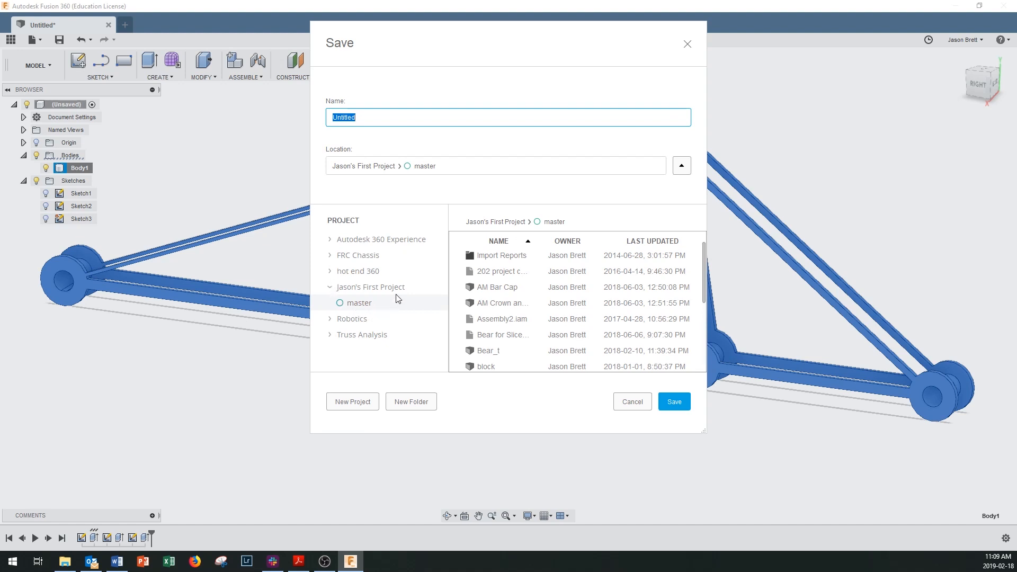
{"action": "left_click", "coordinate": [371, 339]}
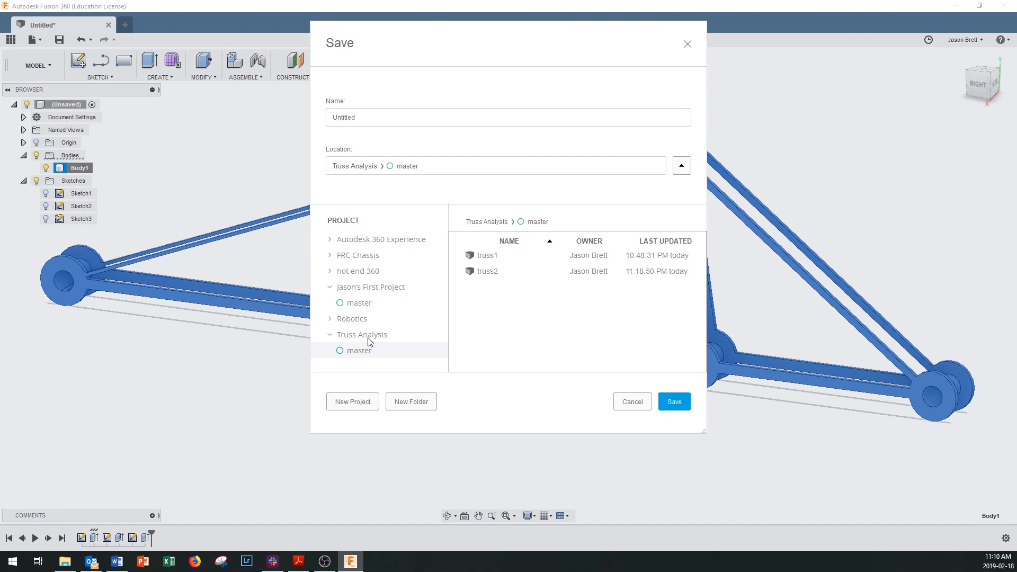
{"action": "left_click", "coordinate": [366, 116]}
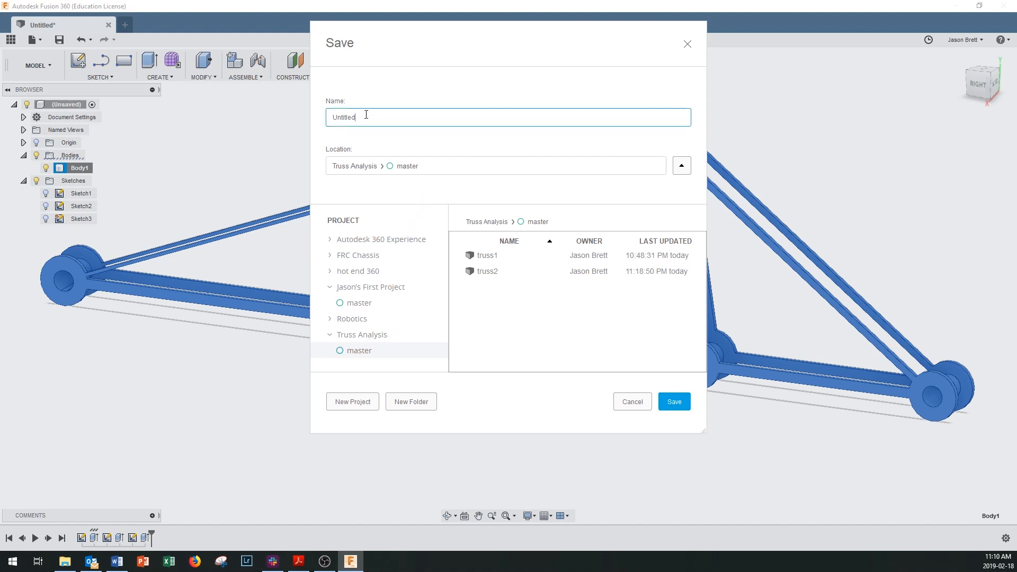
{"action": "double_click", "coordinate": [353, 117]}
{"action": "type", "text": "truss3"}
{"action": "left_click", "coordinate": [675, 401]}
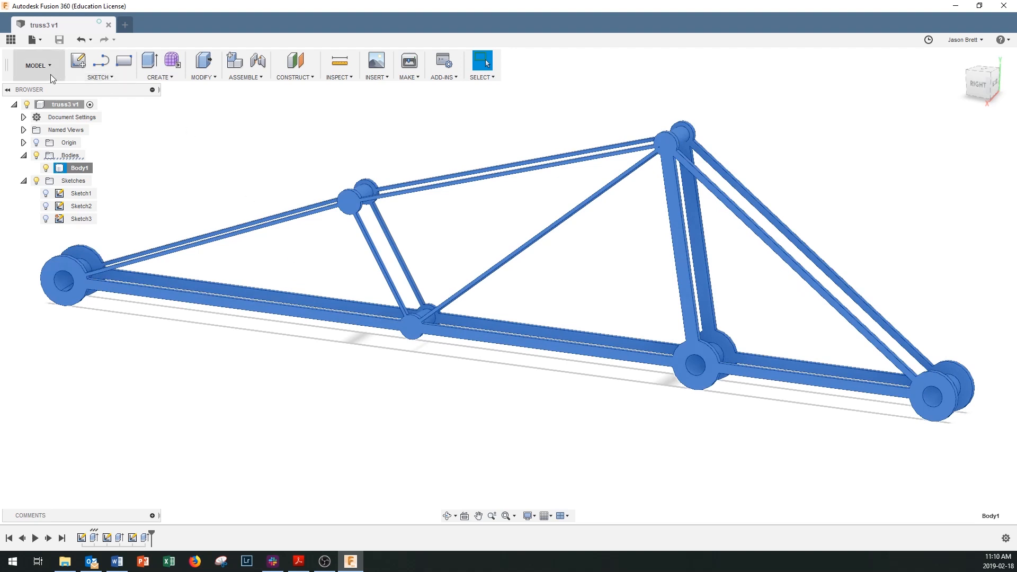
Switch to the Simulation workspace and create a Static Stress study for the truss.
{"action": "left_click", "coordinate": [31, 67]}
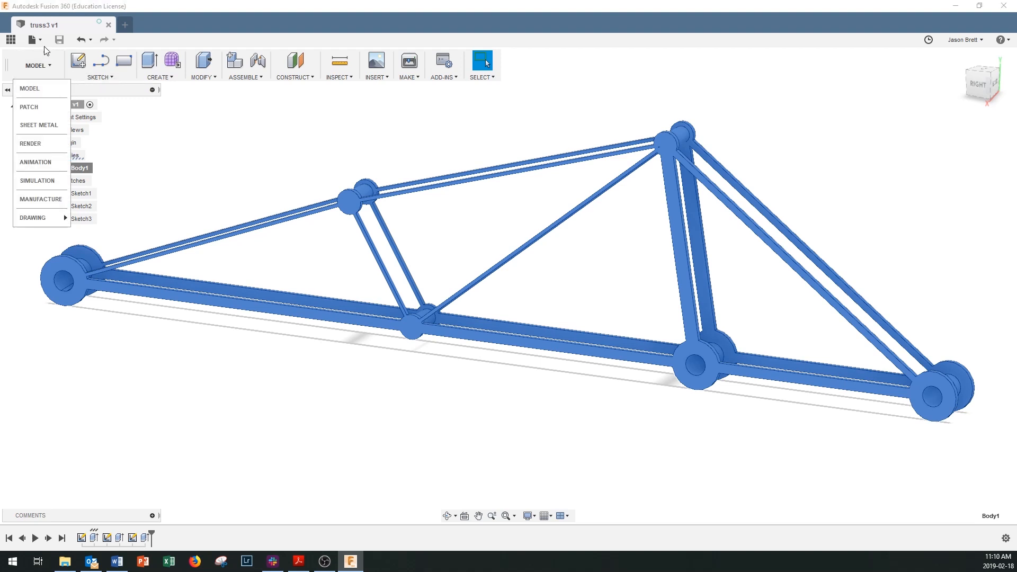
{"action": "left_click", "coordinate": [42, 180]}
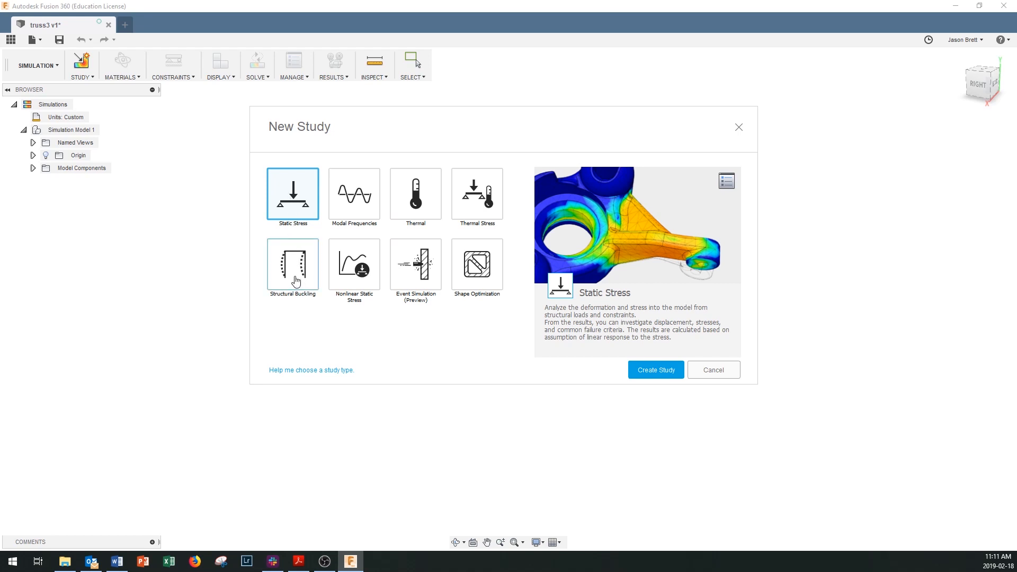
{"action": "left_click", "coordinate": [653, 369]}
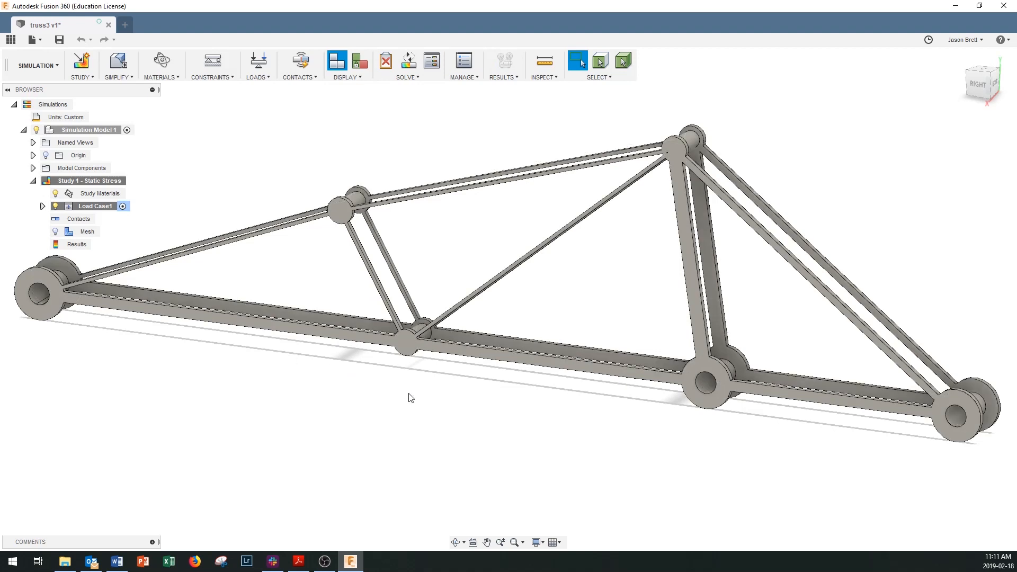
{"action": "scroll", "coordinate": [416, 411], "scroll_direction": "down", "scroll_amount": 2}
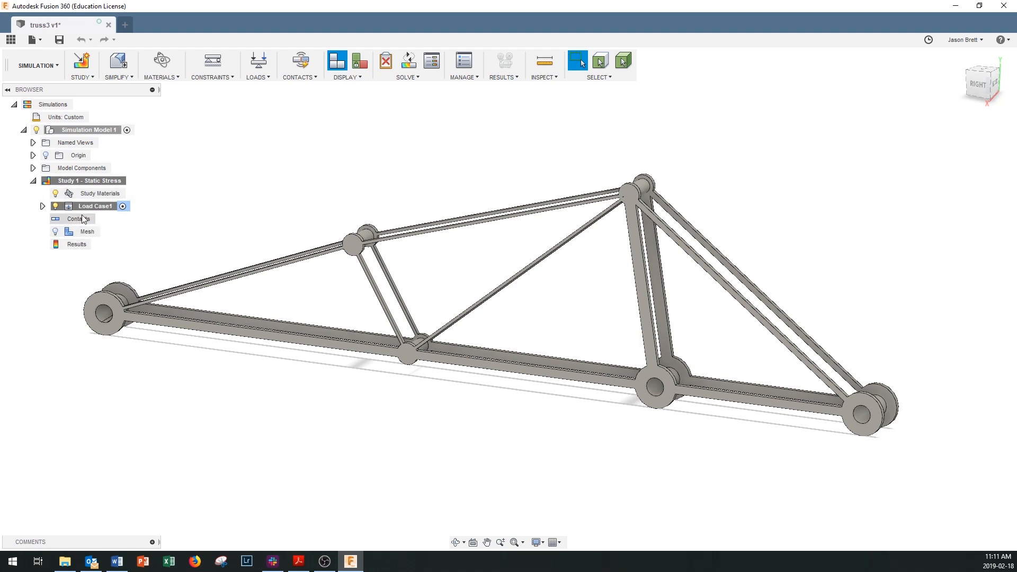
Apply a 20 N downward force to the flat face inside the hole at the truss's long tapered end.
{"action": "left_click", "coordinate": [257, 70]}
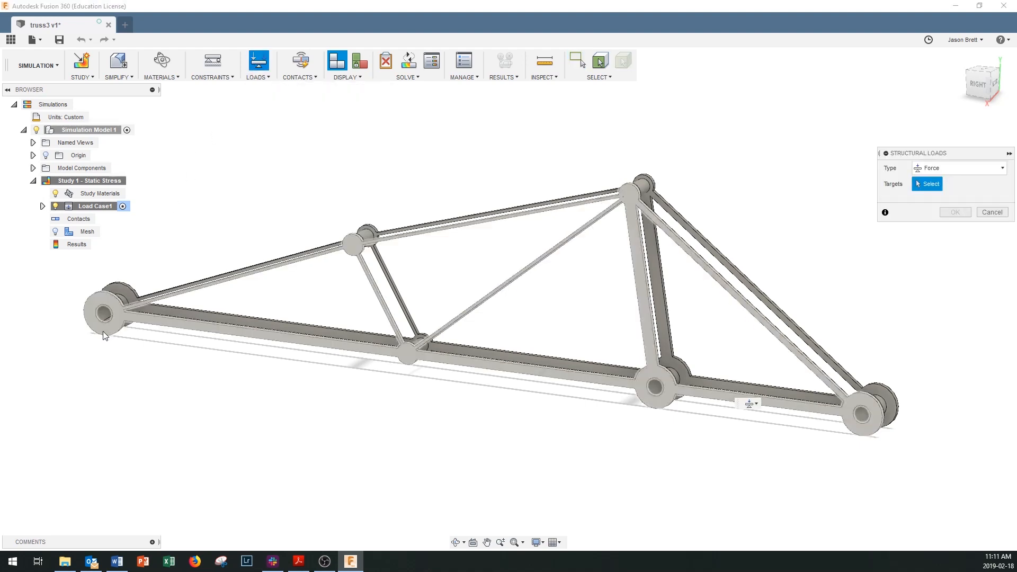
{"action": "scroll", "coordinate": [103, 332], "scroll_direction": "up", "scroll_amount": 5}
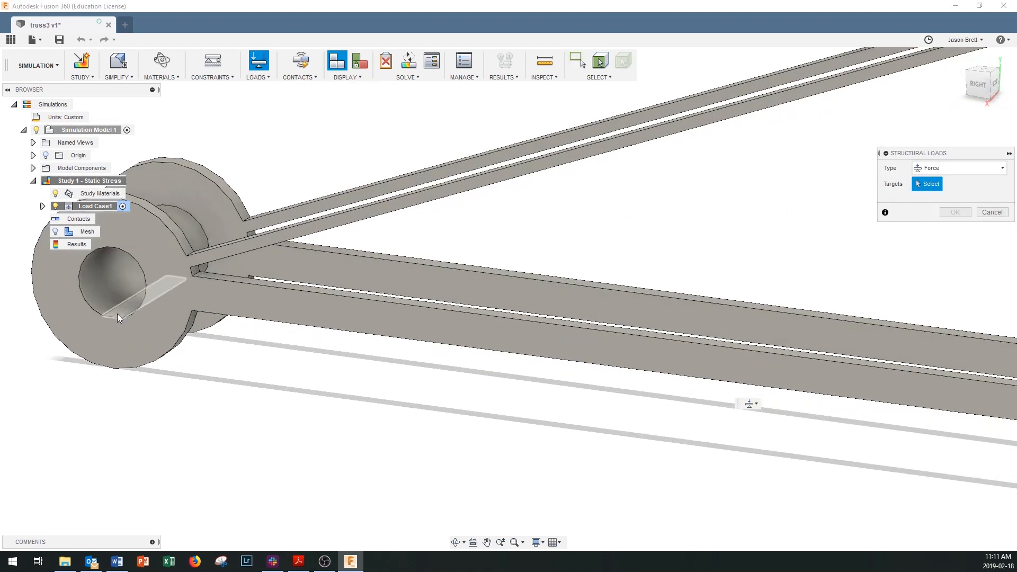
{"action": "left_click", "coordinate": [117, 313]}
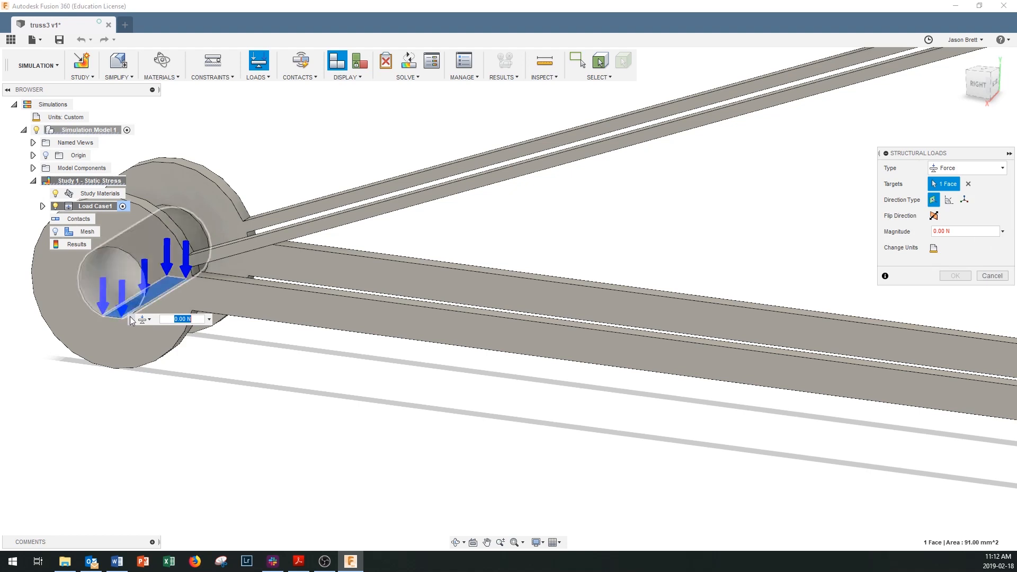
{"action": "type", "text": "20"}
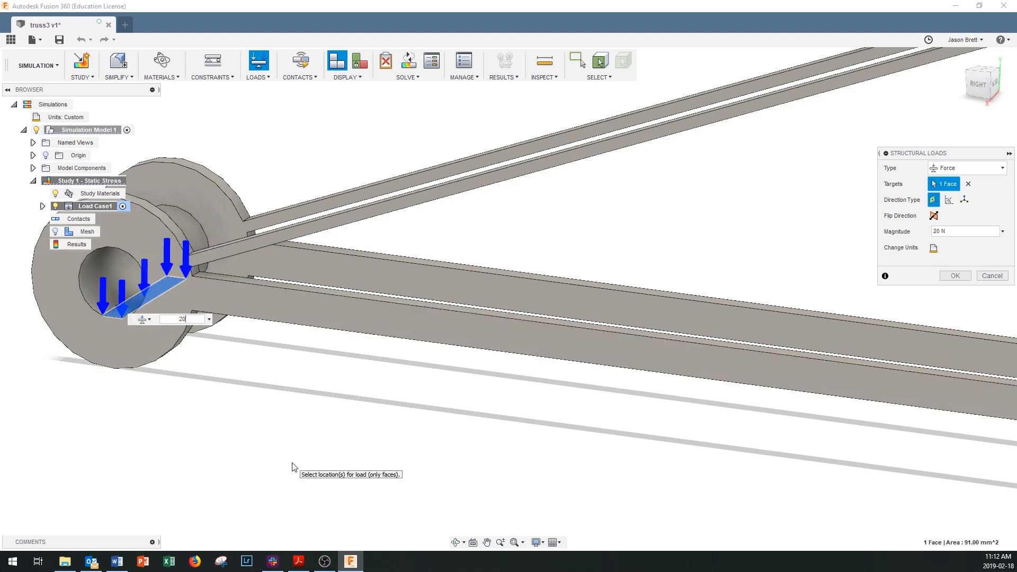
{"action": "key", "text": "Return"}
{"action": "scroll", "coordinate": [288, 404], "scroll_direction": "down", "scroll_amount": 5}
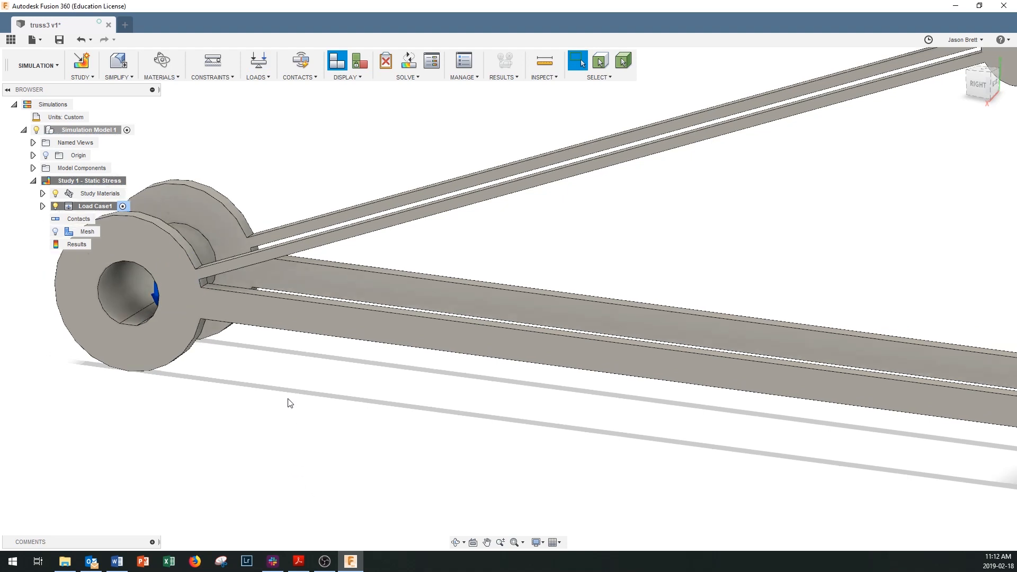
Apply a pin structural constraint, fixed radially and axially, to the hole at the foot of the truss's vertical post.
{"action": "scroll", "coordinate": [385, 423], "scroll_direction": "down", "scroll_amount": 1}
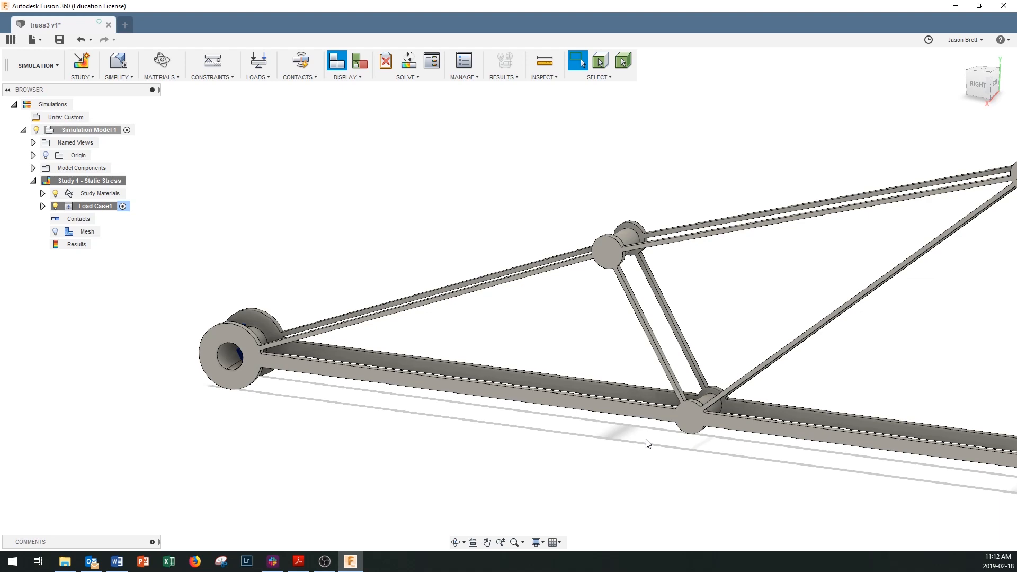
{"action": "scroll", "coordinate": [647, 444], "scroll_direction": "down", "scroll_amount": 5}
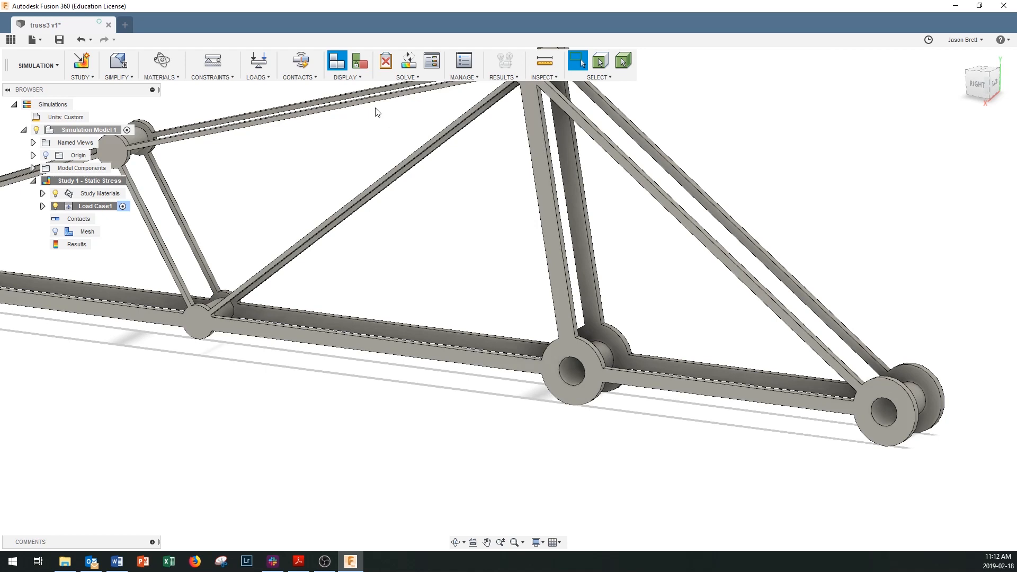
{"action": "left_click", "coordinate": [213, 78]}
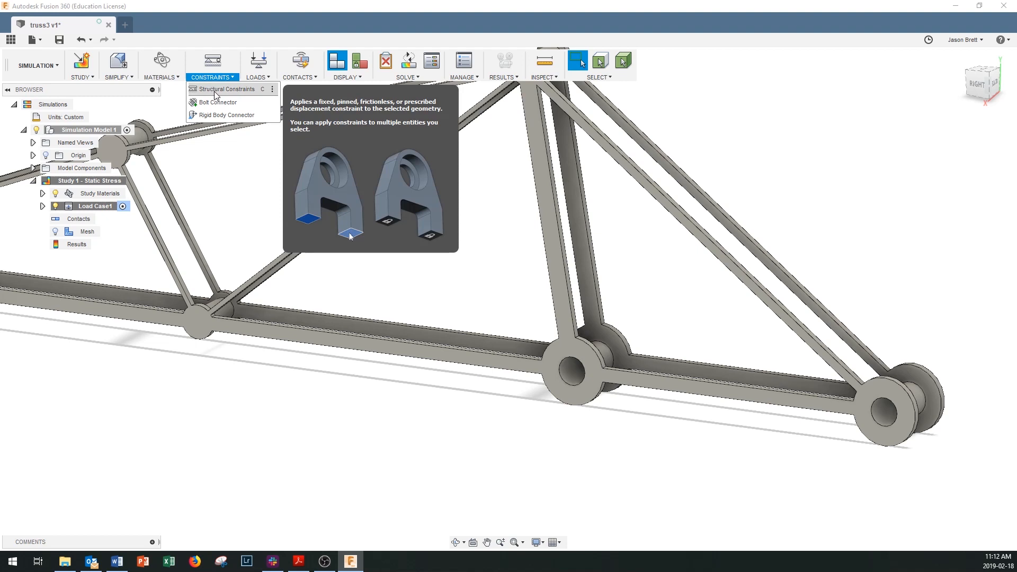
{"action": "left_click", "coordinate": [215, 95]}
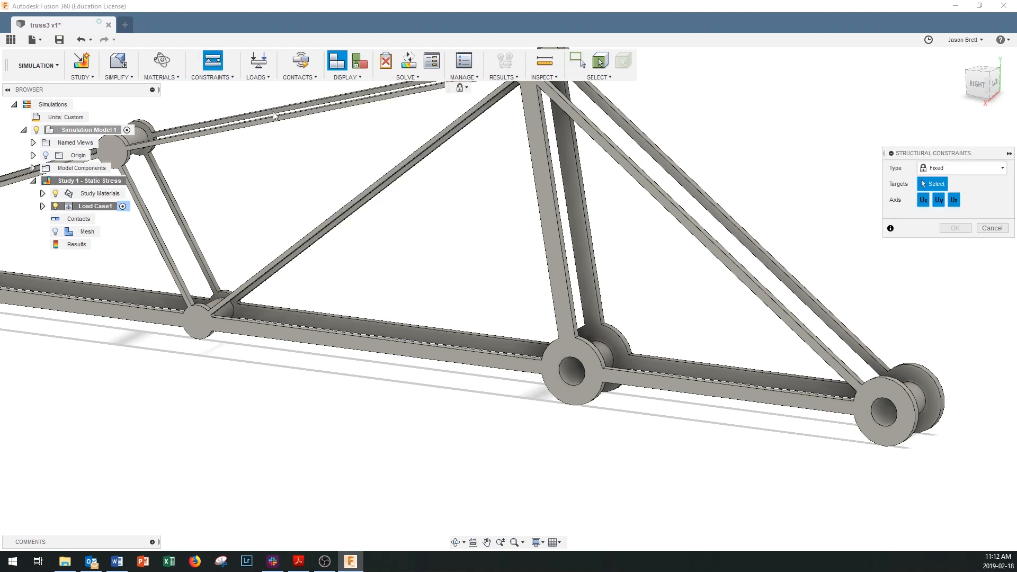
{"action": "left_click", "coordinate": [571, 378]}
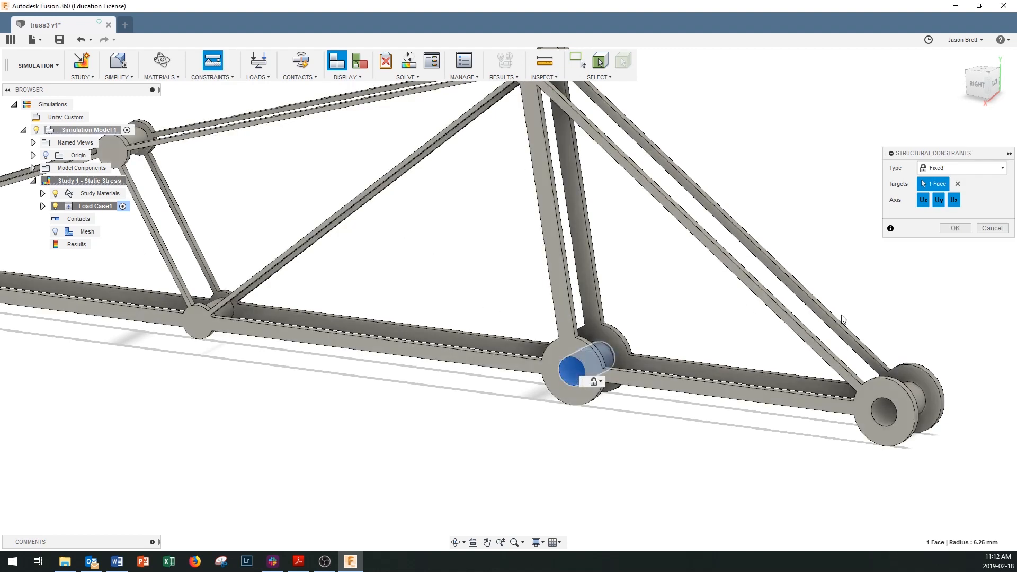
{"action": "left_click", "coordinate": [987, 169]}
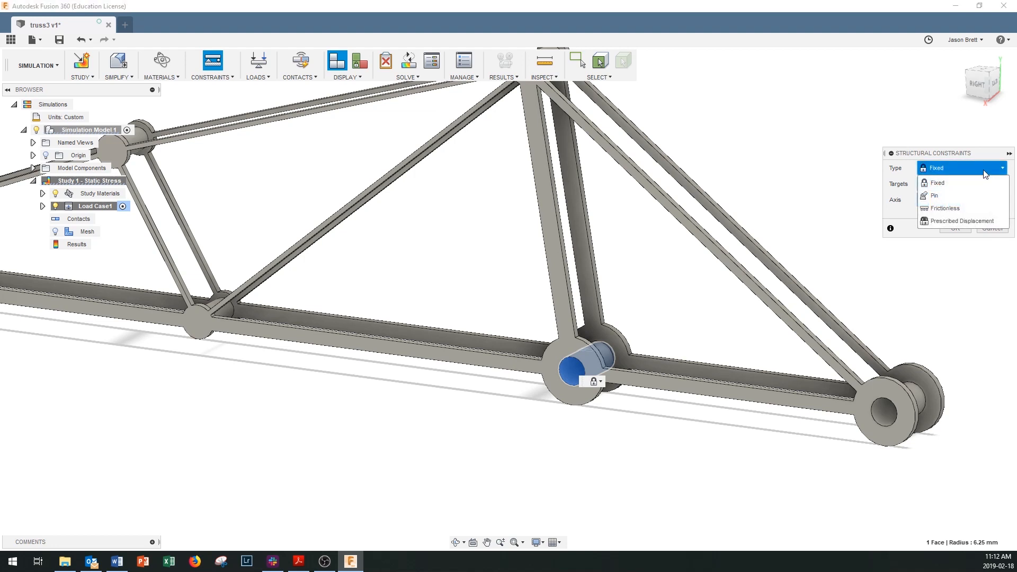
{"action": "left_click", "coordinate": [949, 197]}
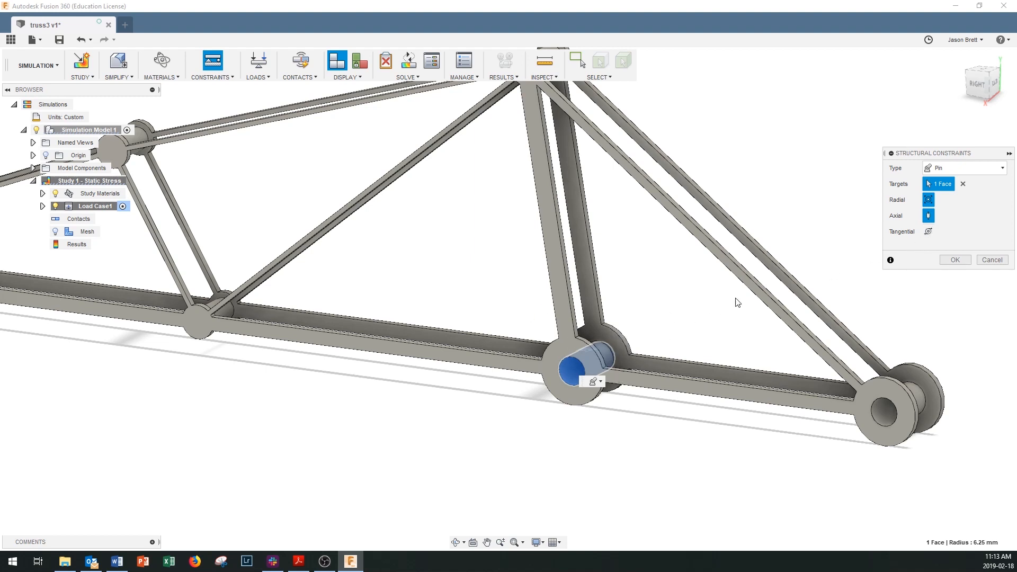
{"action": "left_click", "coordinate": [956, 260]}
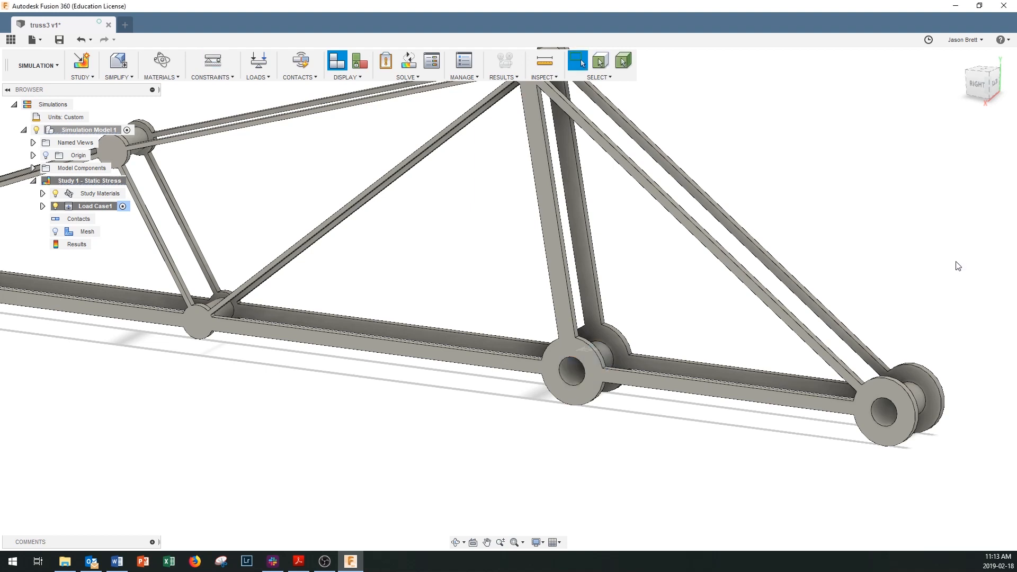
Apply a pin structural constraint, fixed radially and axially, to the hole at the truss's short end, opposite the load.
{"action": "left_click", "coordinate": [214, 66]}
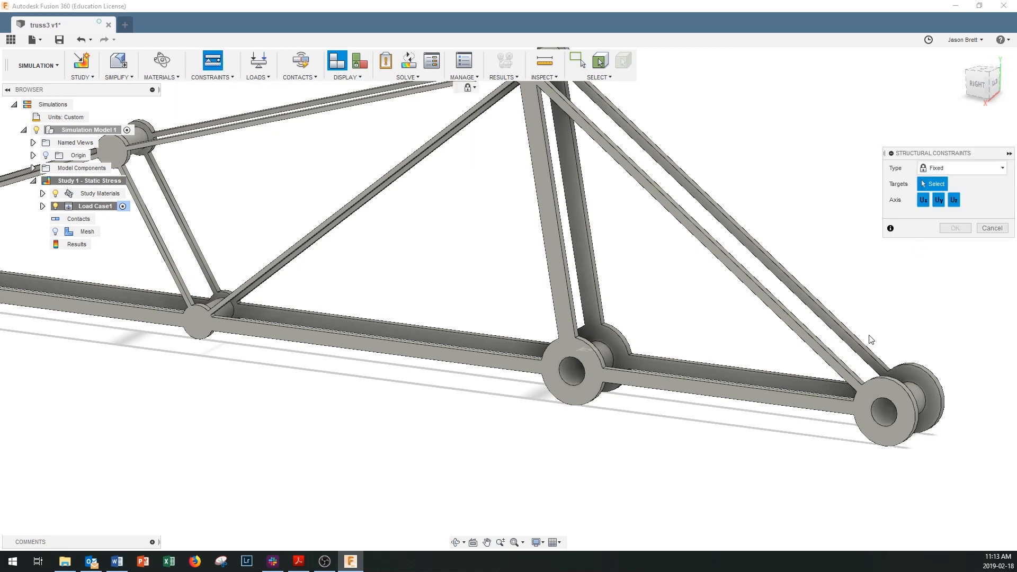
{"action": "left_click", "coordinate": [889, 416]}
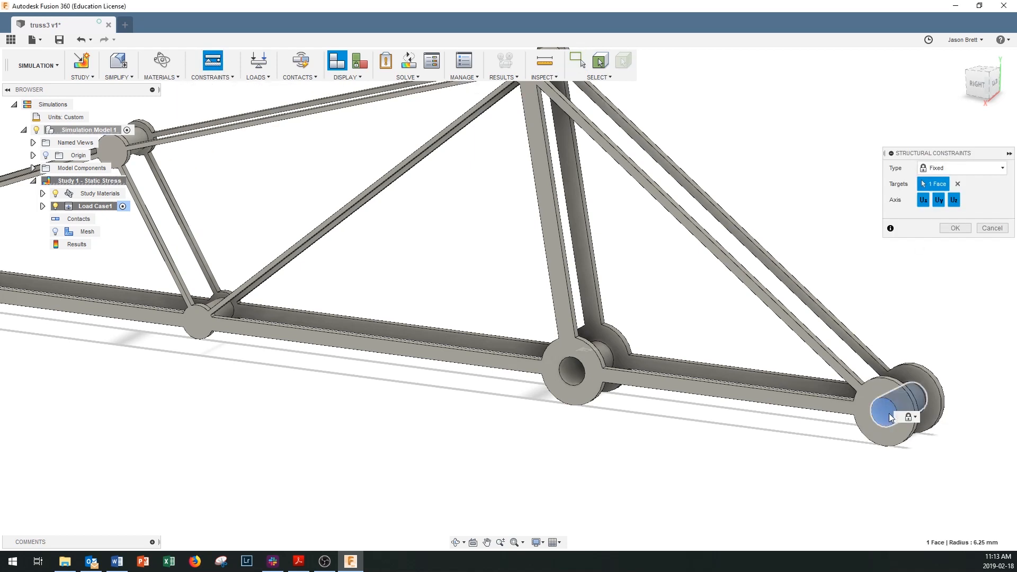
{"action": "left_click", "coordinate": [953, 169]}
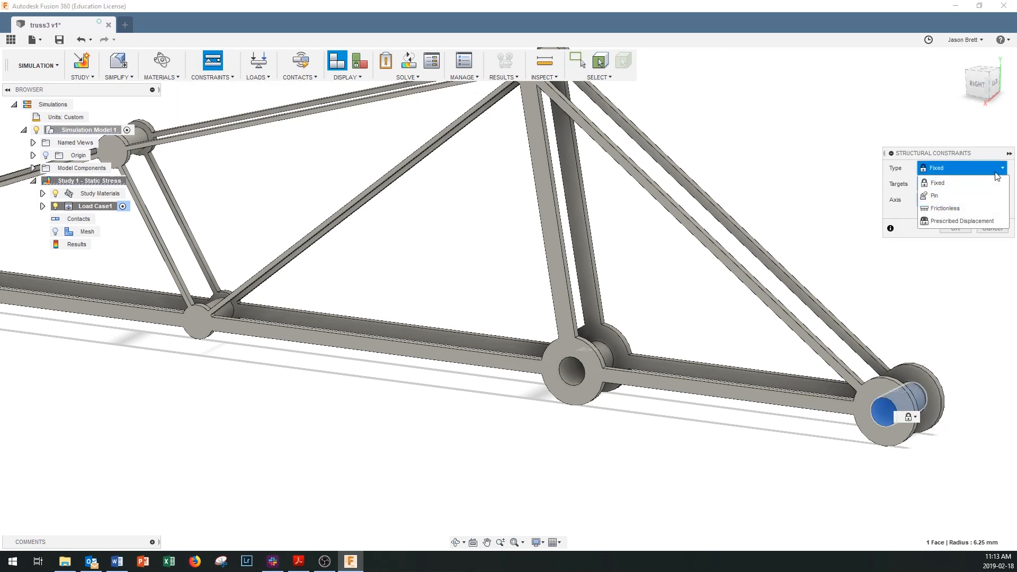
{"action": "left_click", "coordinate": [948, 196]}
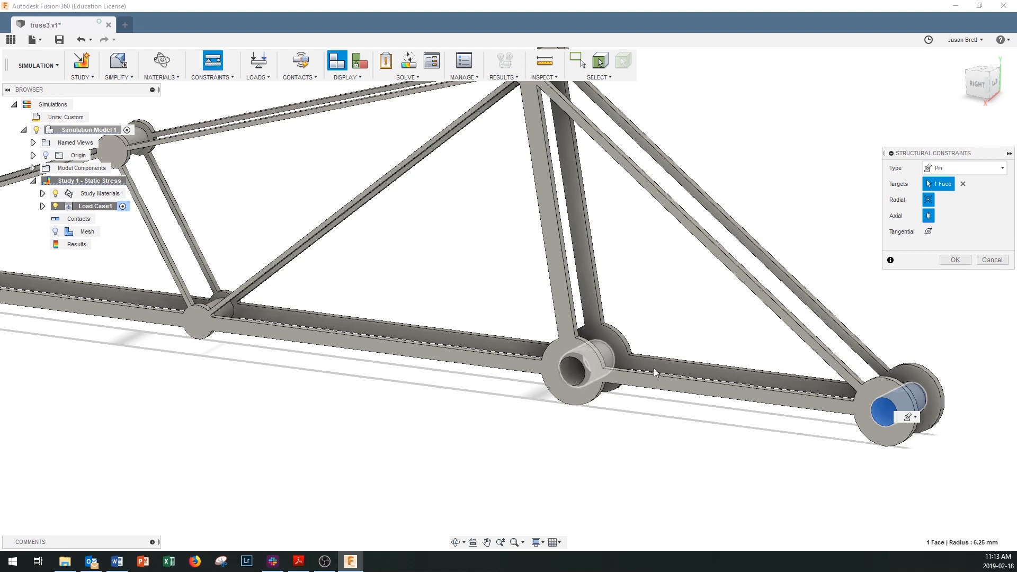
{"action": "left_click", "coordinate": [957, 261]}
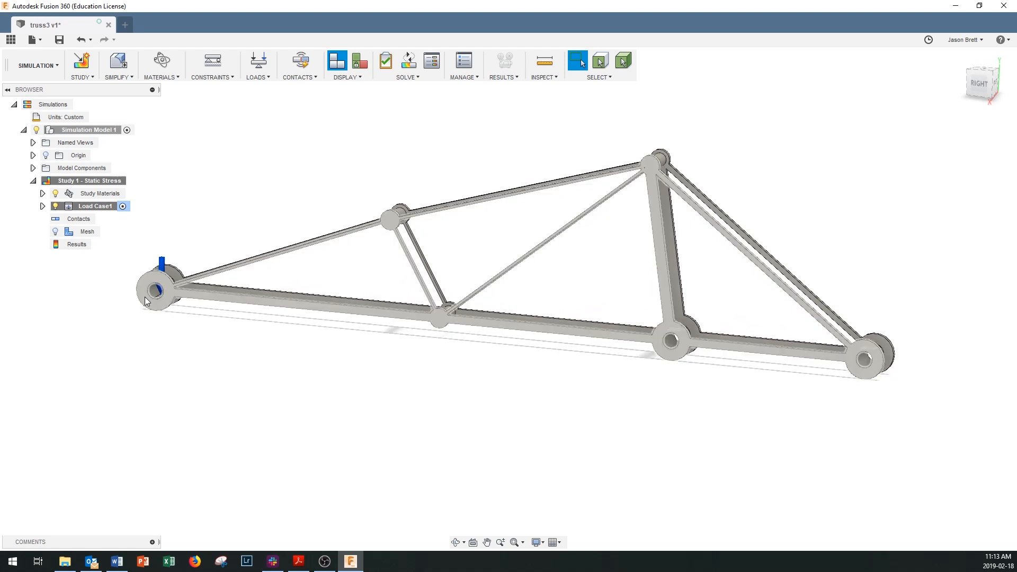
Pre-check the static stress study and solve it on the cloud.
{"action": "left_click", "coordinate": [407, 78]}
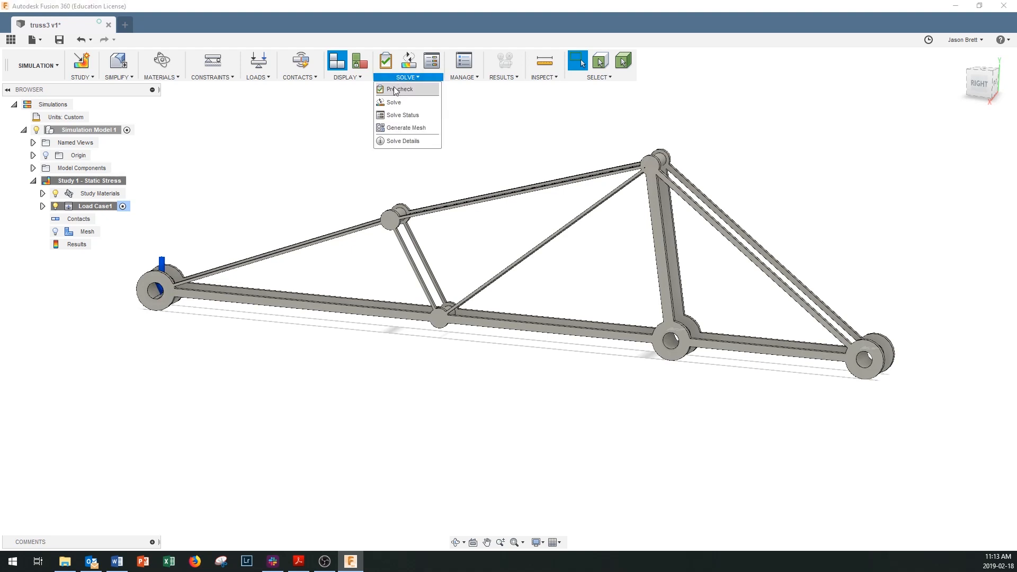
{"action": "left_click", "coordinate": [396, 93]}
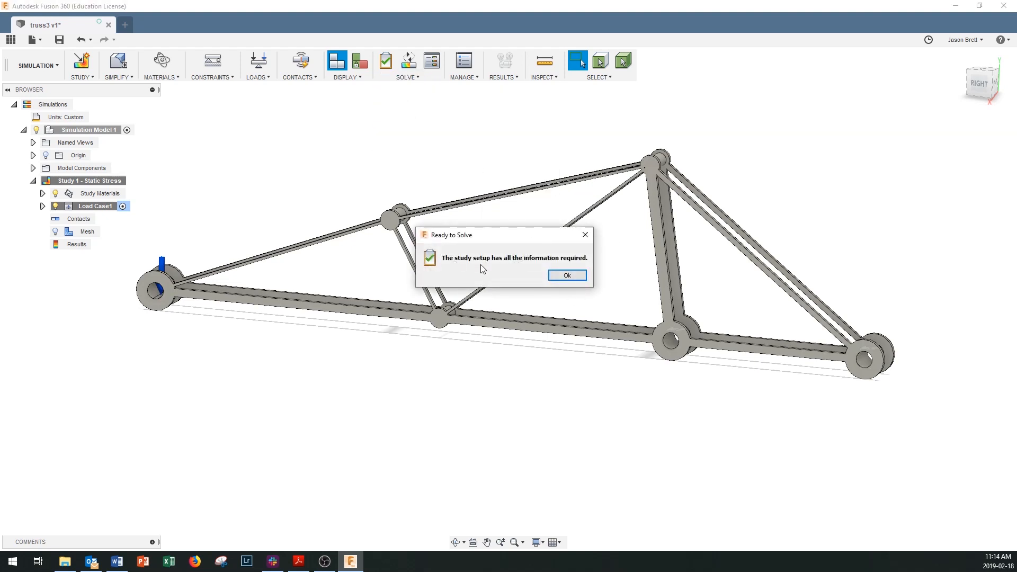
{"action": "left_click", "coordinate": [567, 276]}
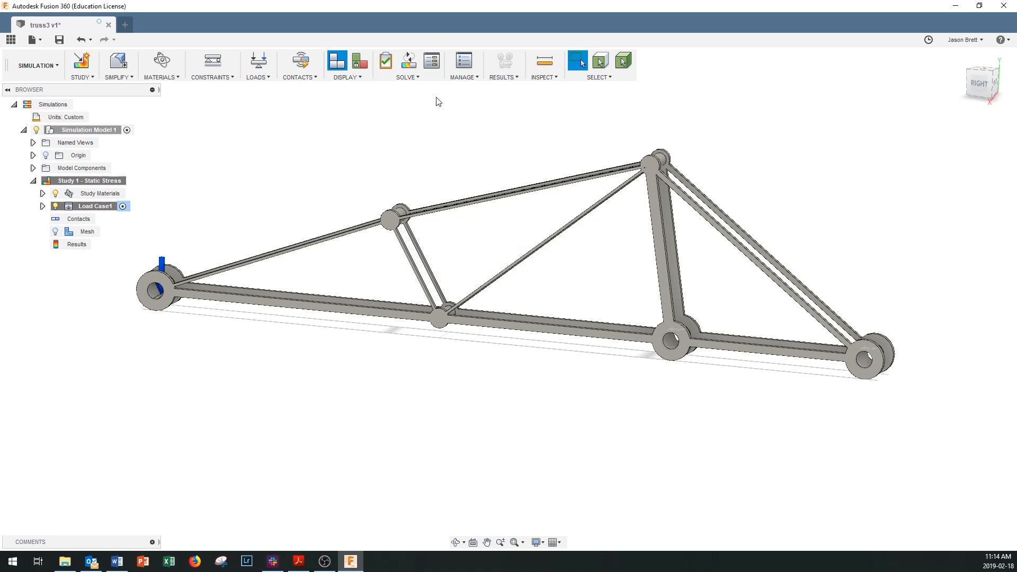
{"action": "left_click", "coordinate": [413, 79]}
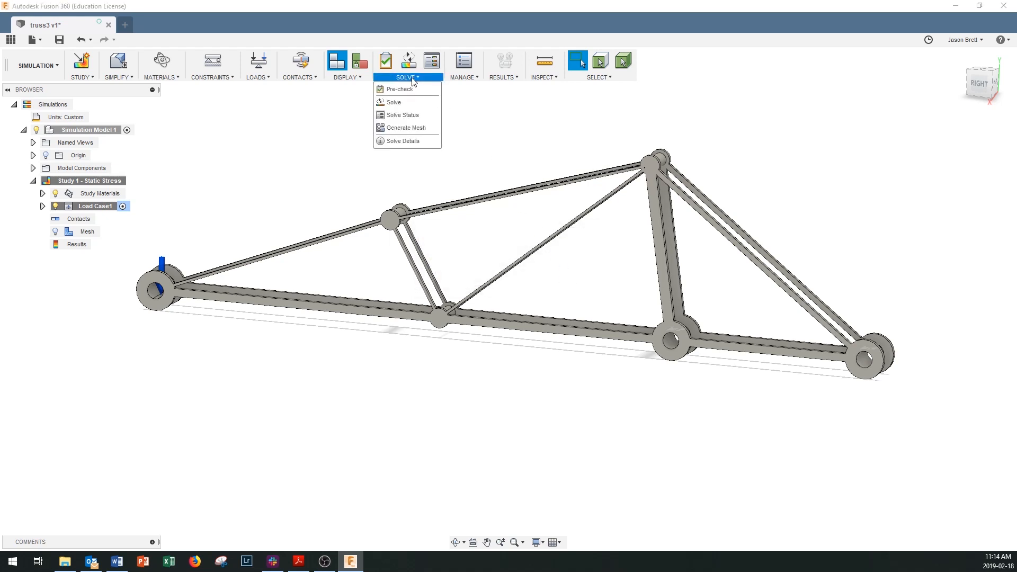
{"action": "left_click", "coordinate": [402, 103]}
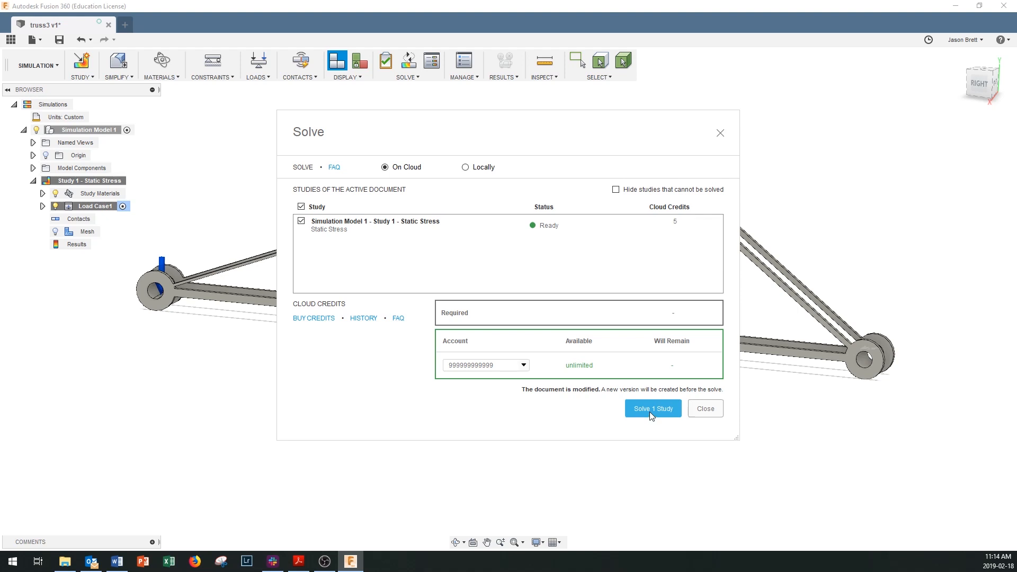
{"action": "left_click", "coordinate": [649, 411]}
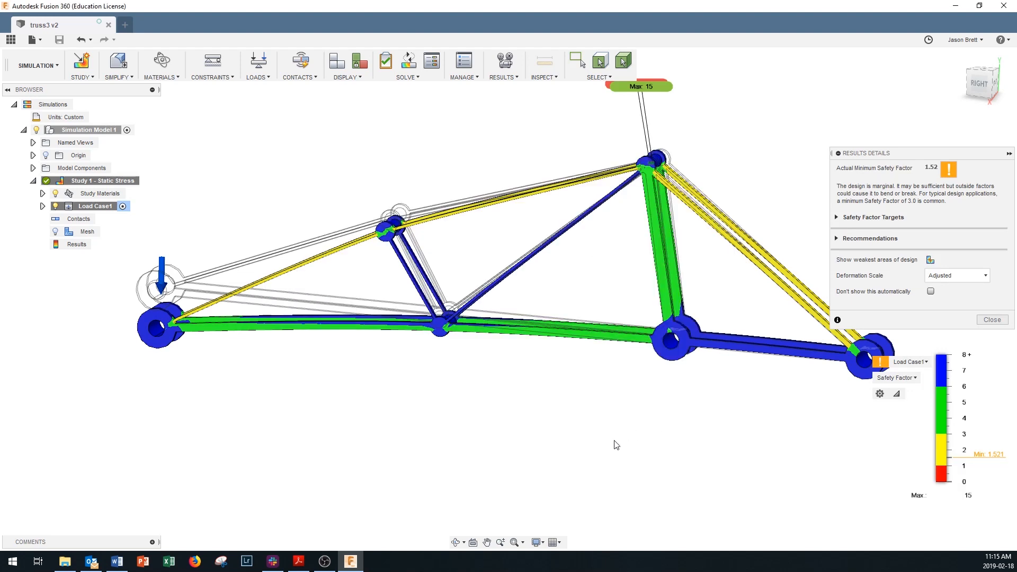
Examine the safety factor colours and deformation of the truss members from several angles, and dismiss the result details.
{"action": "scroll", "coordinate": [617, 442], "scroll_direction": "down", "scroll_amount": 3}
{"action": "scroll", "coordinate": [623, 436], "scroll_direction": "up", "scroll_amount": 1}
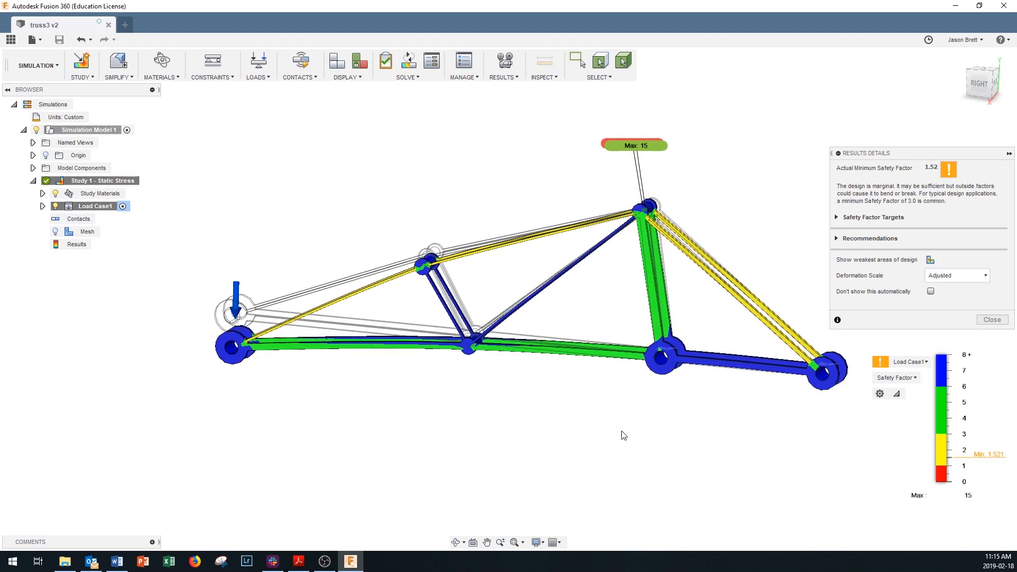
{"action": "middle_click_drag", "start_coordinate": [623, 435], "coordinate": [624, 435], "text": "shift"}
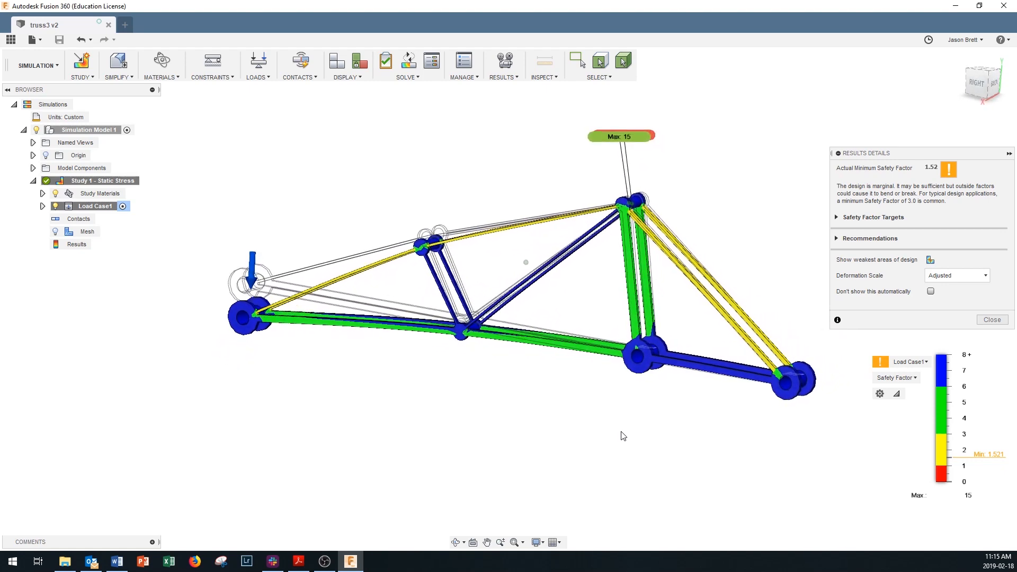
{"action": "scroll", "coordinate": [623, 436], "scroll_direction": "up", "scroll_amount": 2}
{"action": "scroll", "coordinate": [623, 436], "scroll_direction": "up", "scroll_amount": 2}
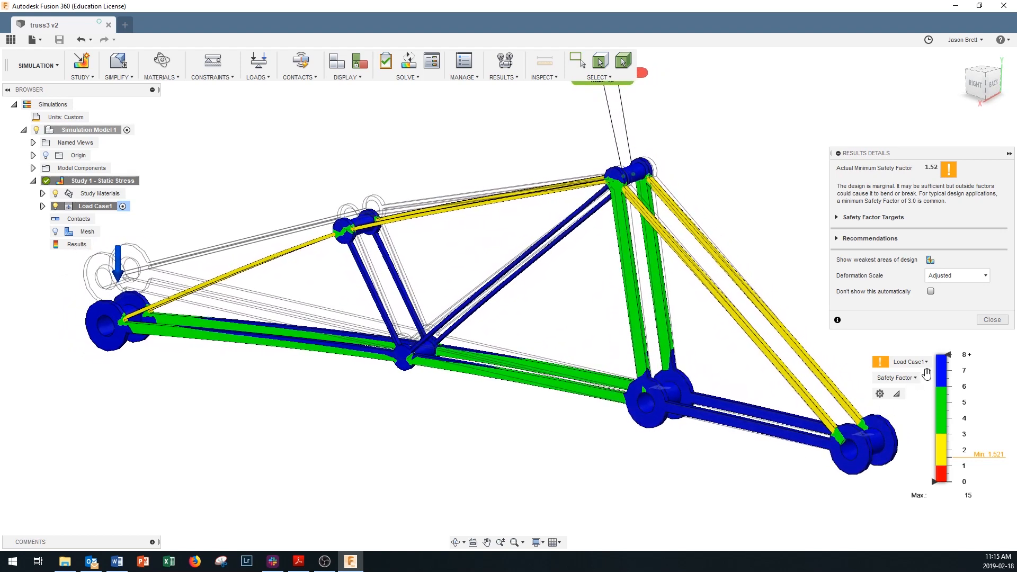
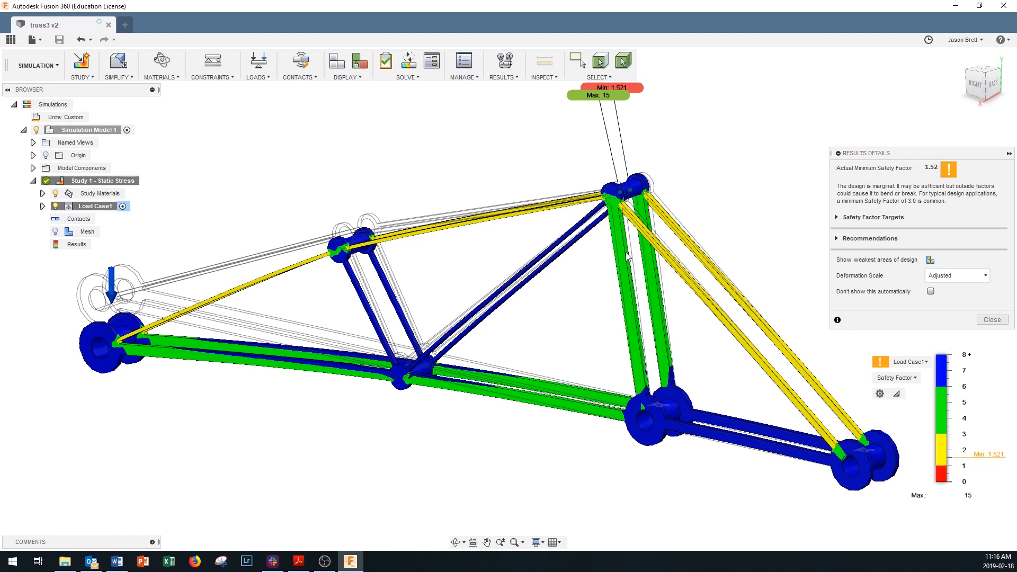
{"action": "mouse_move", "coordinate": [923, 406]}
{"action": "middle_click_drag", "start_coordinate": [672, 257], "coordinate": [328, 280], "text": "shift"}
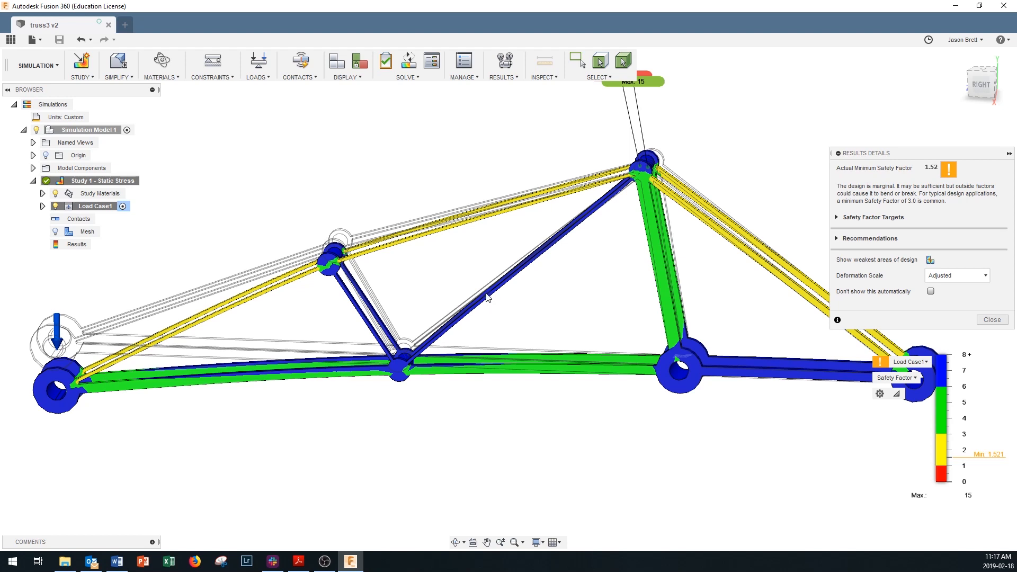
{"action": "scroll", "coordinate": [358, 315], "scroll_direction": "up", "scroll_amount": 1}
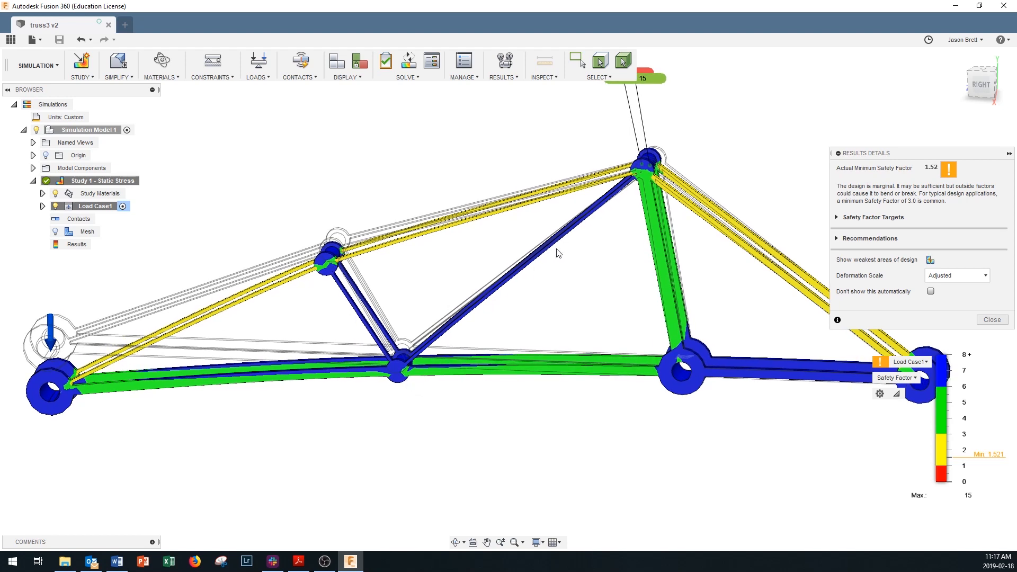
{"action": "scroll", "coordinate": [412, 374], "scroll_direction": "up", "scroll_amount": 1}
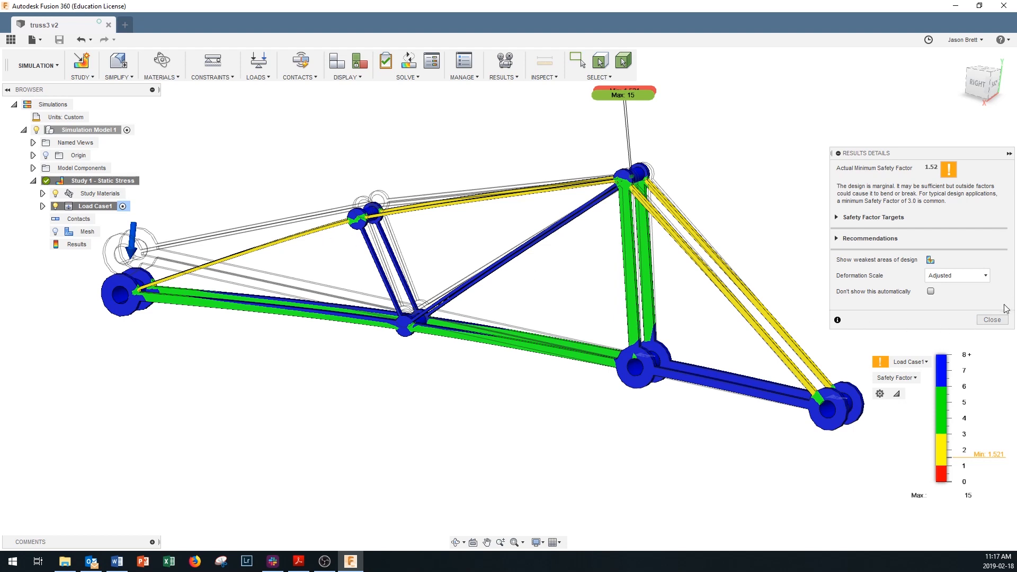
{"action": "left_click", "coordinate": [991, 320]}
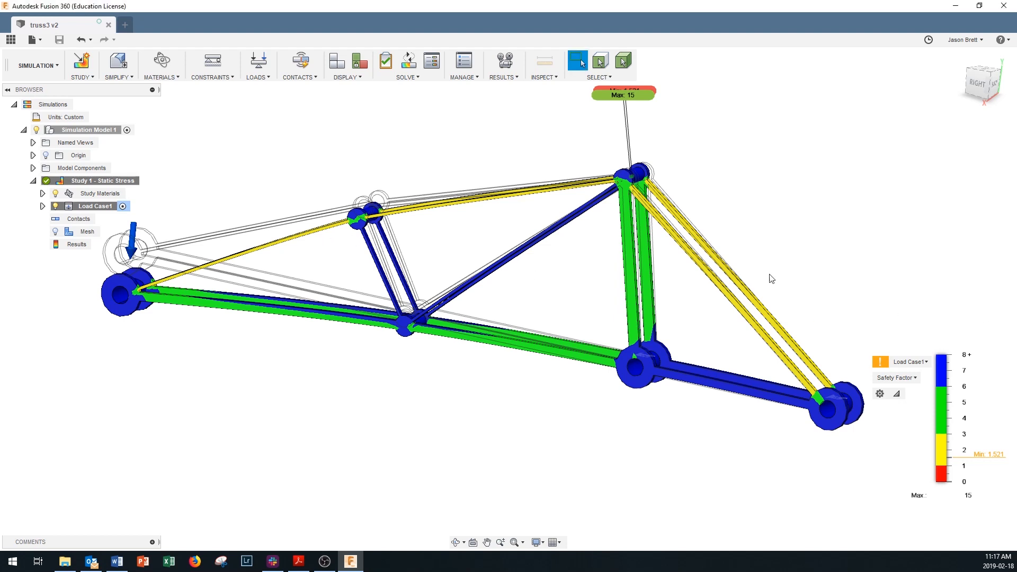
Return to the Model workspace and open Sketch1, the truss outline, for editing.
{"action": "left_click", "coordinate": [36, 66]}
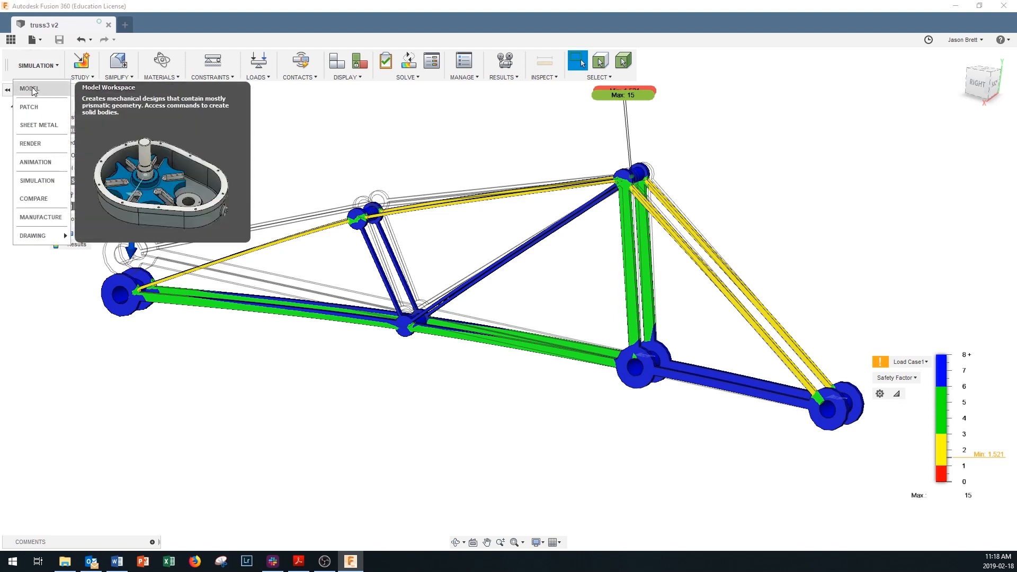
{"action": "left_click", "coordinate": [33, 89]}
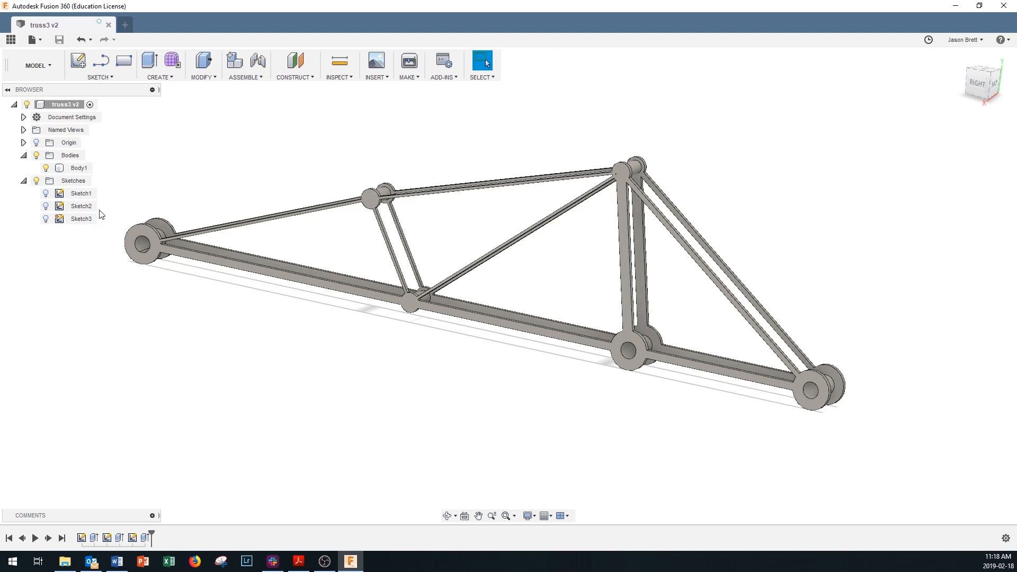
{"action": "left_click", "coordinate": [63, 192]}
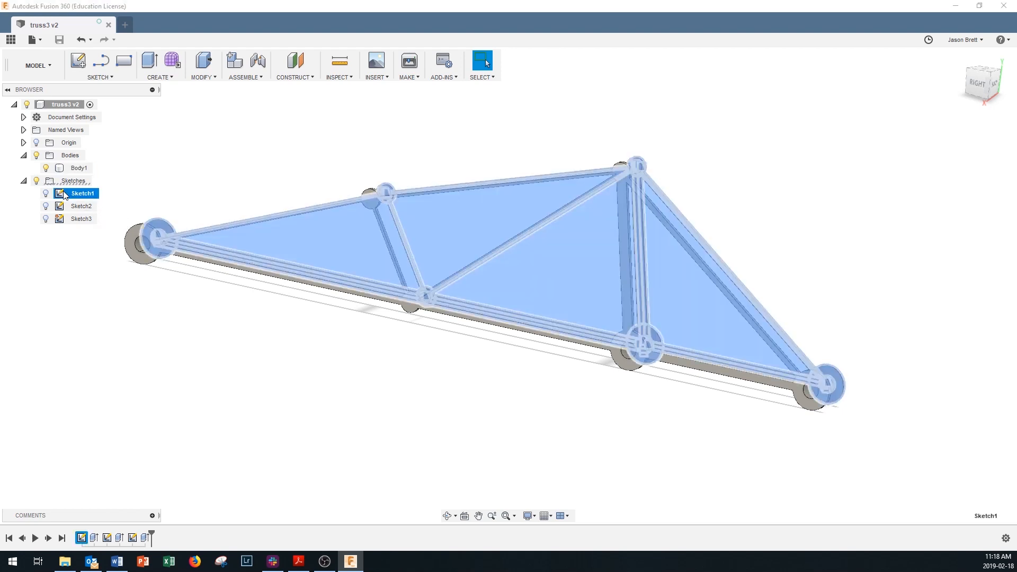
{"action": "right_click", "coordinate": [64, 194]}
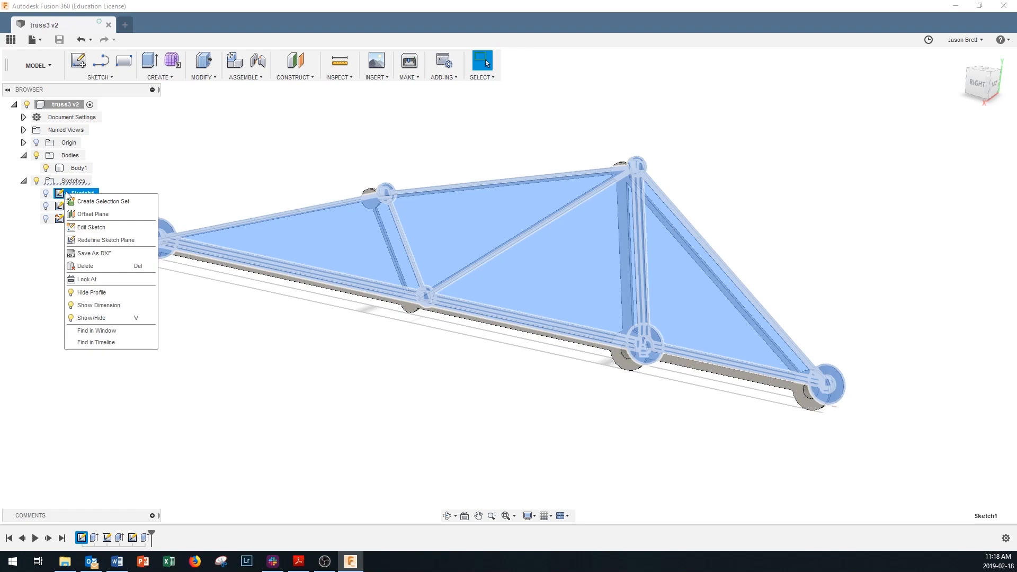
{"action": "left_click", "coordinate": [89, 227]}
Set the upper offset from the centreline of the sloping top member near the tapered end to 2 mm.
{"action": "scroll", "coordinate": [281, 237], "scroll_direction": "up", "scroll_amount": 10}
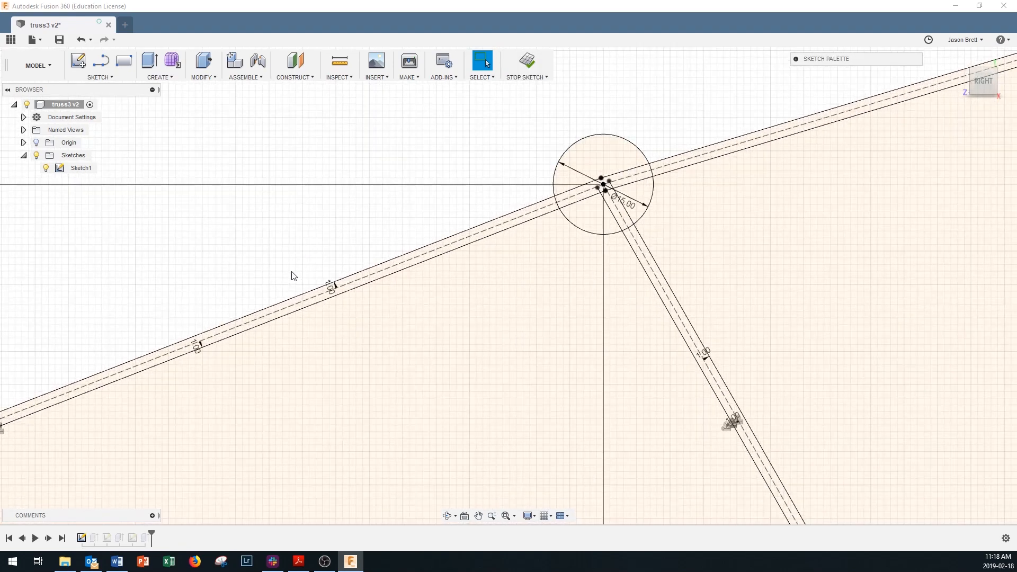
{"action": "scroll", "coordinate": [293, 276], "scroll_direction": "up", "scroll_amount": 1}
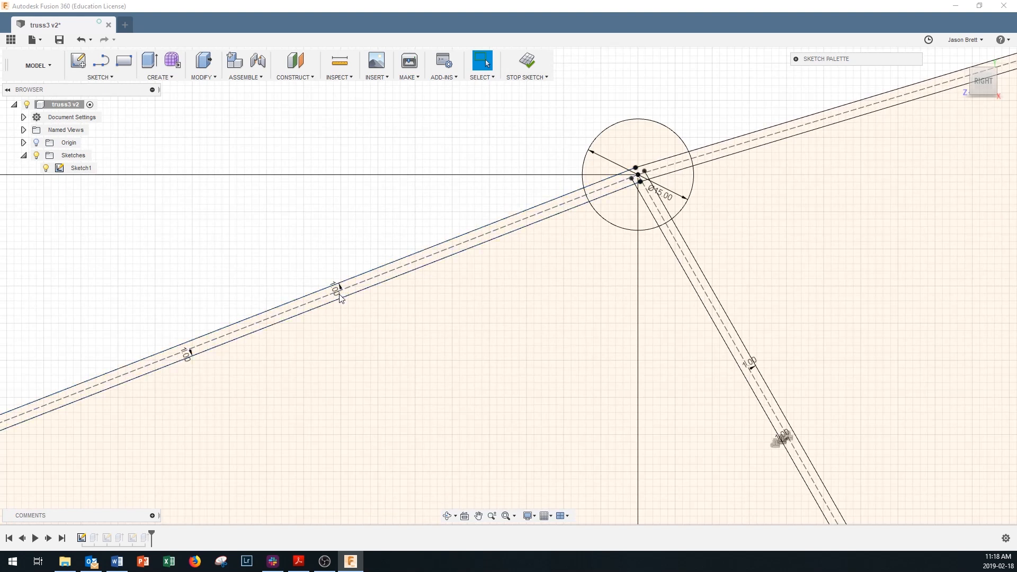
{"action": "scroll", "coordinate": [340, 293], "scroll_direction": "up", "scroll_amount": 3}
{"action": "double_click", "coordinate": [339, 288]}
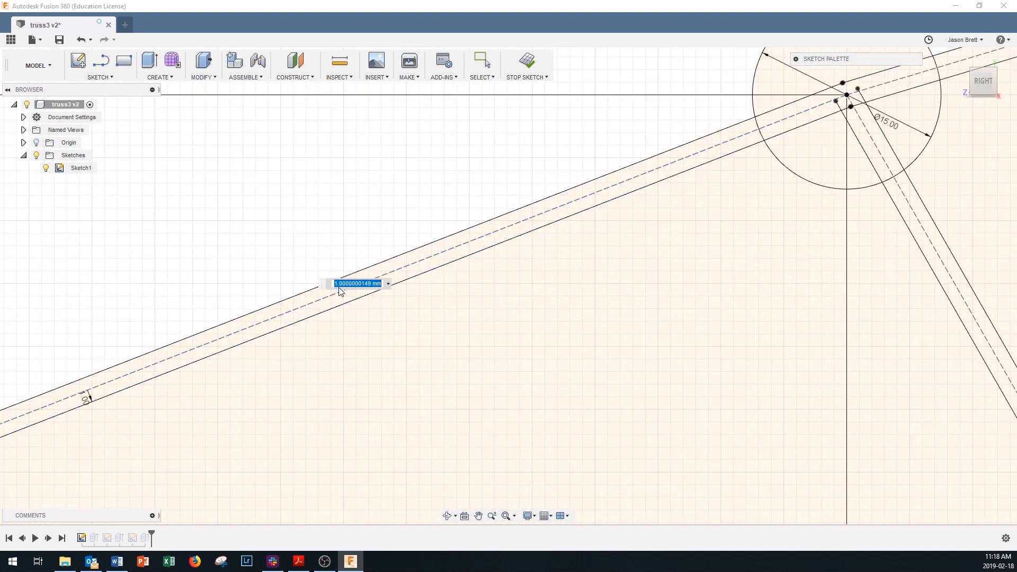
{"action": "type", "text": "2"}
{"action": "key", "text": "Return"}
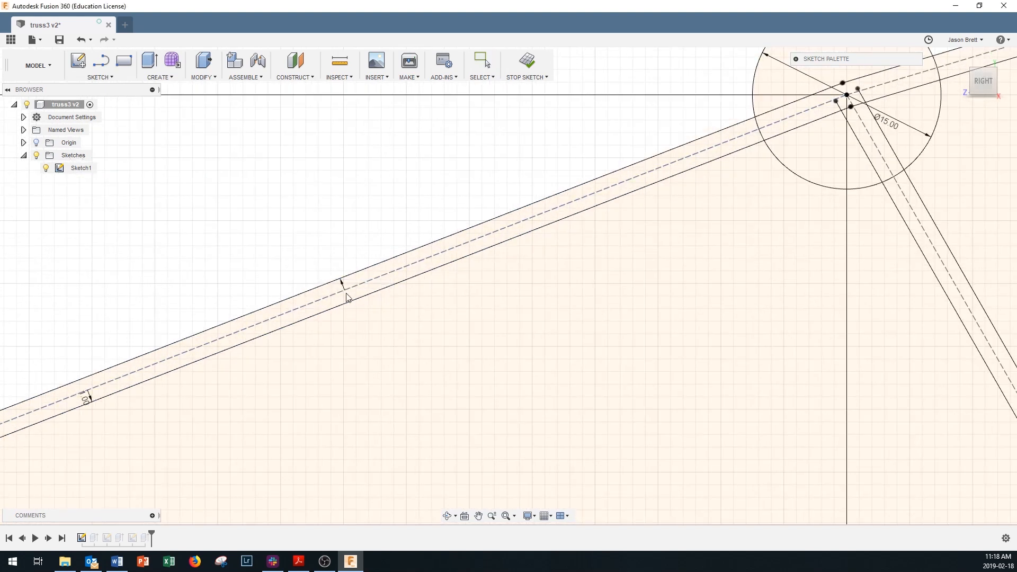
Set the lower offset from the centreline of the sloping top member near the tapered end to 2 mm.
{"action": "double_click", "coordinate": [87, 399]}
{"action": "type", "text": "2"}
{"action": "key", "text": "Return"}
Set the upper and lower offsets of the top member between the intermediate joint and the apex to 2 mm each.
{"action": "scroll", "coordinate": [253, 427], "scroll_direction": "down", "scroll_amount": 10}
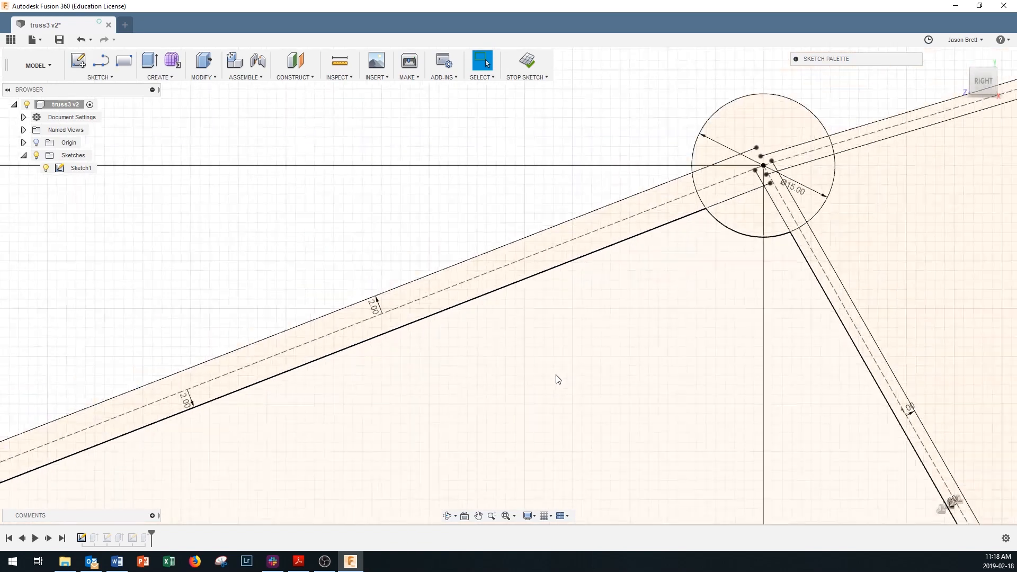
{"action": "middle_click_drag", "start_coordinate": [918, 269], "coordinate": [820, 191], "text": "shift"}
{"action": "scroll", "coordinate": [801, 238], "scroll_direction": "up", "scroll_amount": 4}
{"action": "scroll", "coordinate": [829, 214], "scroll_direction": "up", "scroll_amount": 3}
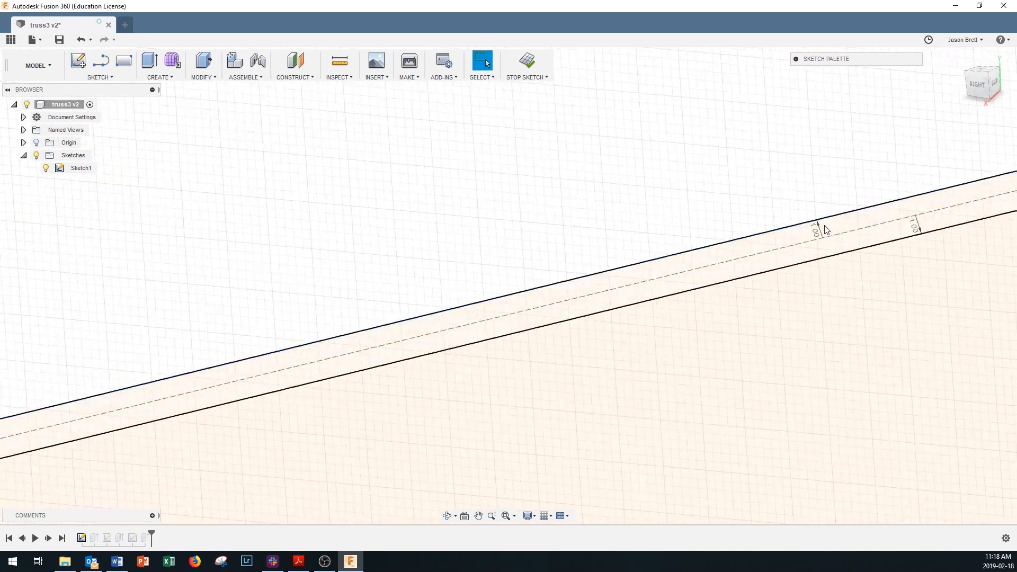
{"action": "double_click", "coordinate": [819, 233]}
{"action": "type", "text": "2"}
{"action": "key", "text": "Return"}
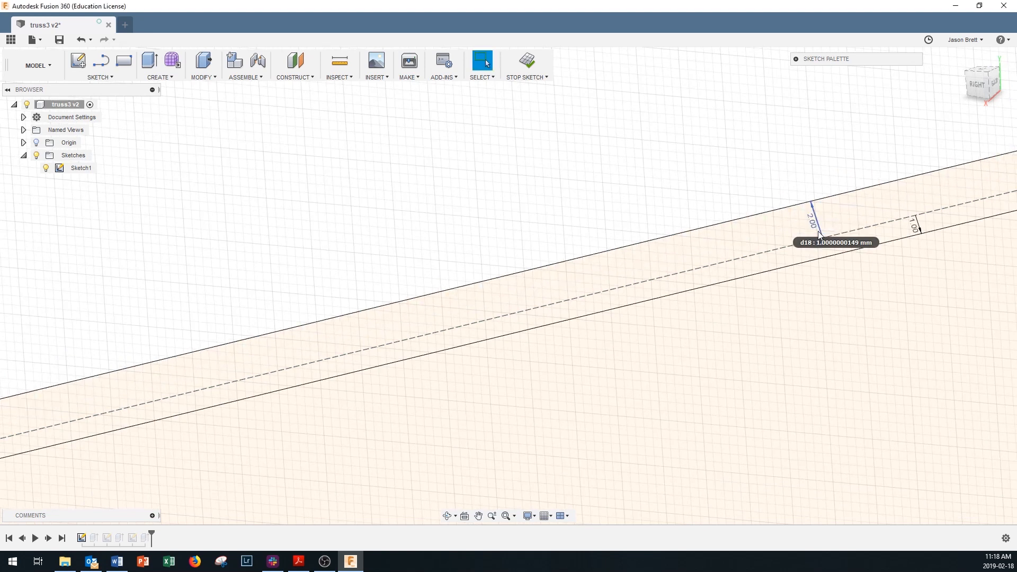
{"action": "double_click", "coordinate": [913, 227]}
{"action": "type", "text": "2"}
{"action": "key", "text": "Return"}
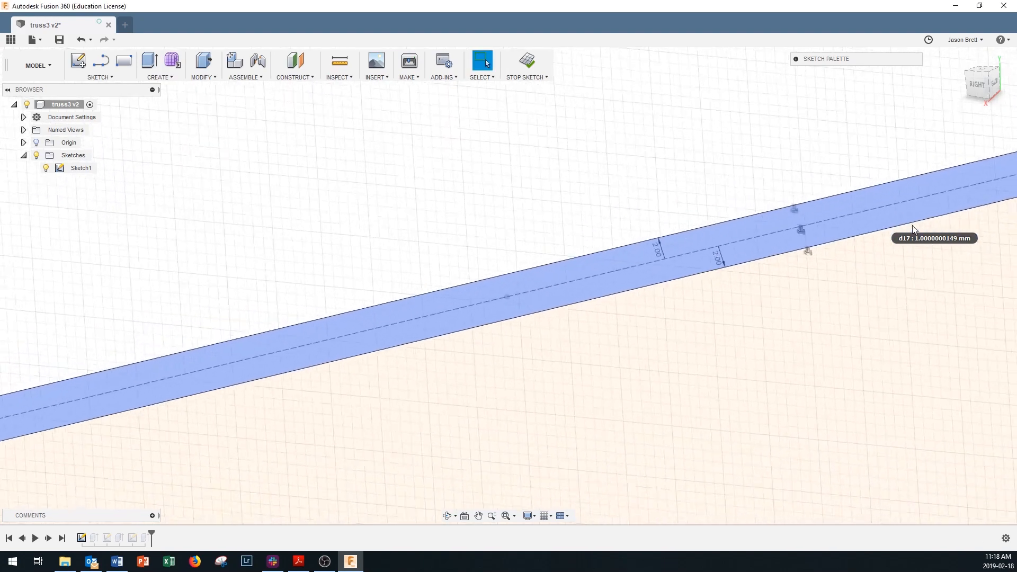
Set both offsets from the centreline of the outer diagonal descending from the apex to the far end hub to 3 mm.
{"action": "scroll", "coordinate": [900, 291], "scroll_direction": "down", "scroll_amount": 8}
{"action": "middle_click_drag", "start_coordinate": [904, 306], "coordinate": [935, 375], "text": "shift"}
{"action": "scroll", "coordinate": [935, 374], "scroll_direction": "up", "scroll_amount": 6}
{"action": "scroll", "coordinate": [918, 356], "scroll_direction": "up", "scroll_amount": 4}
{"action": "left_click", "coordinate": [801, 282]}
{"action": "double_click", "coordinate": [800, 282]}
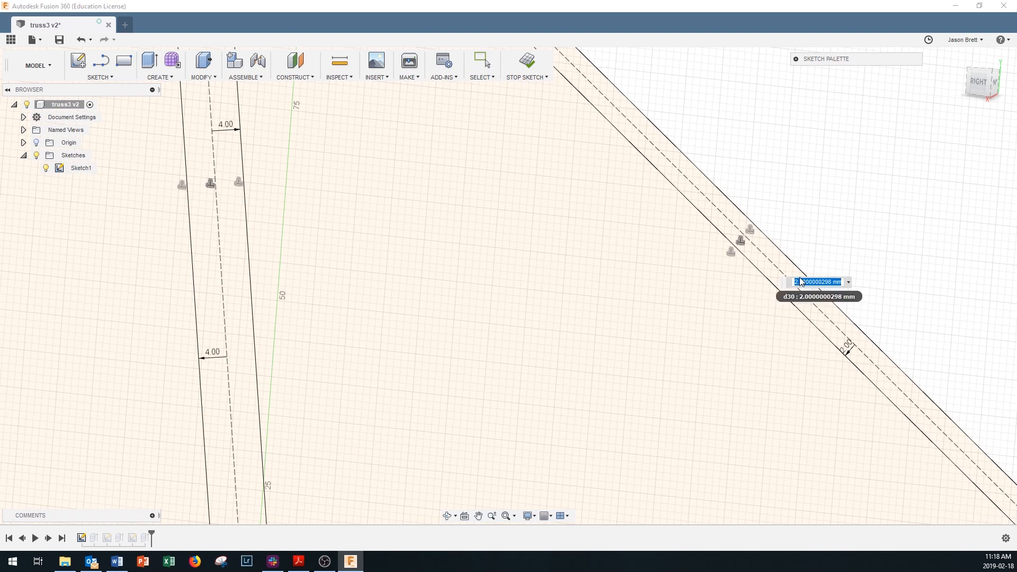
{"action": "type", "text": "3"}
{"action": "key", "text": "Return"}
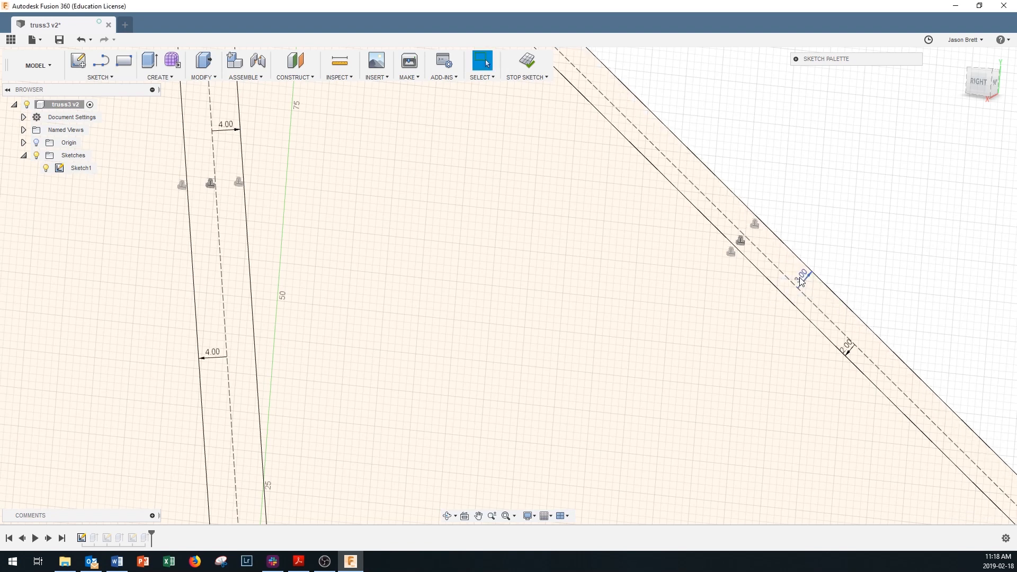
{"action": "double_click", "coordinate": [847, 350]}
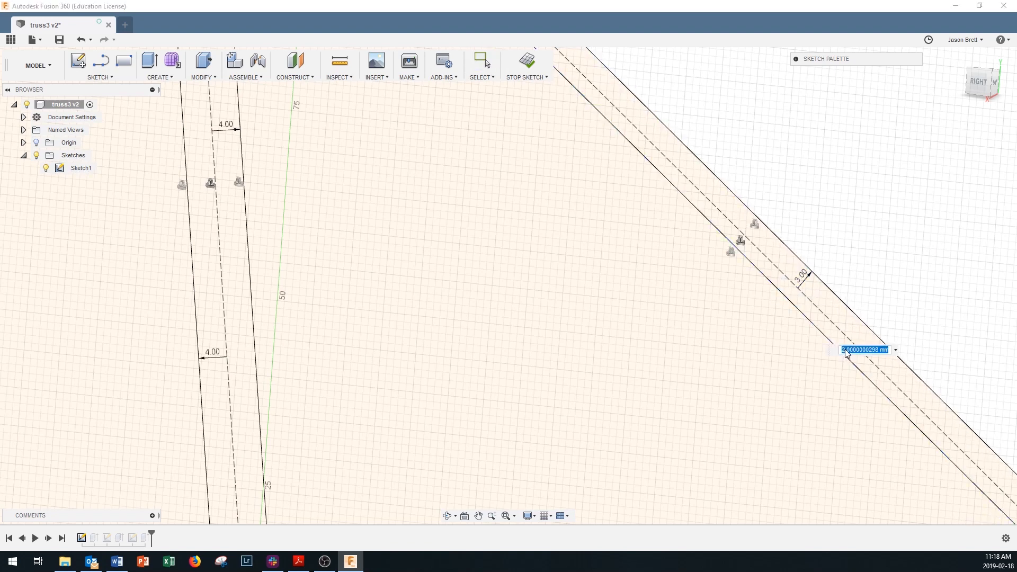
{"action": "type", "text": "3"}
{"action": "key", "text": "Return"}
Finish editing the sketch so the thickened members update in the solid truss.
{"action": "scroll", "coordinate": [847, 353], "scroll_direction": "down", "scroll_amount": 10}
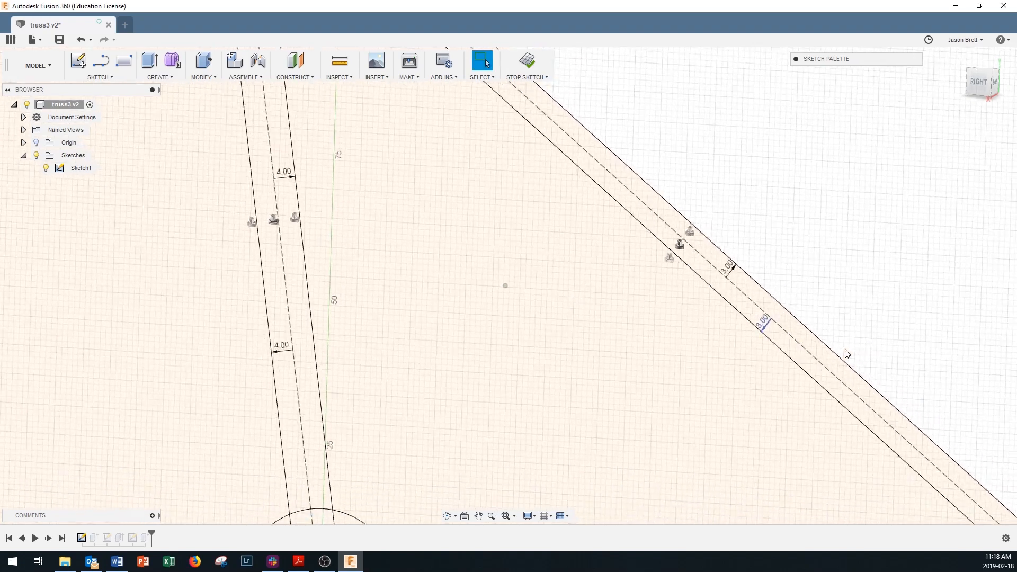
{"action": "scroll", "coordinate": [846, 354], "scroll_direction": "down", "scroll_amount": 3}
{"action": "middle_click_drag", "start_coordinate": [846, 354], "coordinate": [787, 320], "text": "shift"}
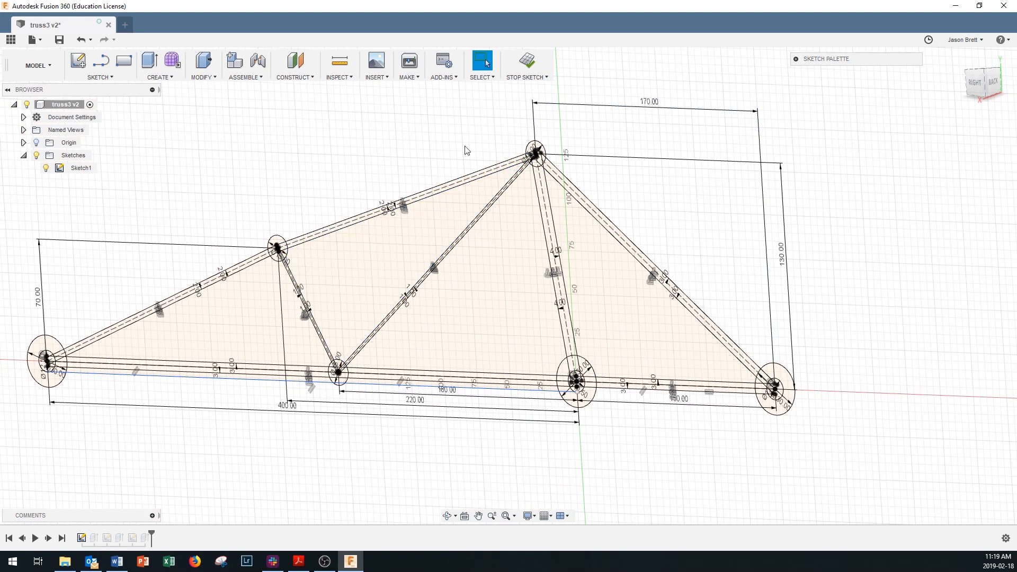
{"action": "left_click", "coordinate": [533, 62]}
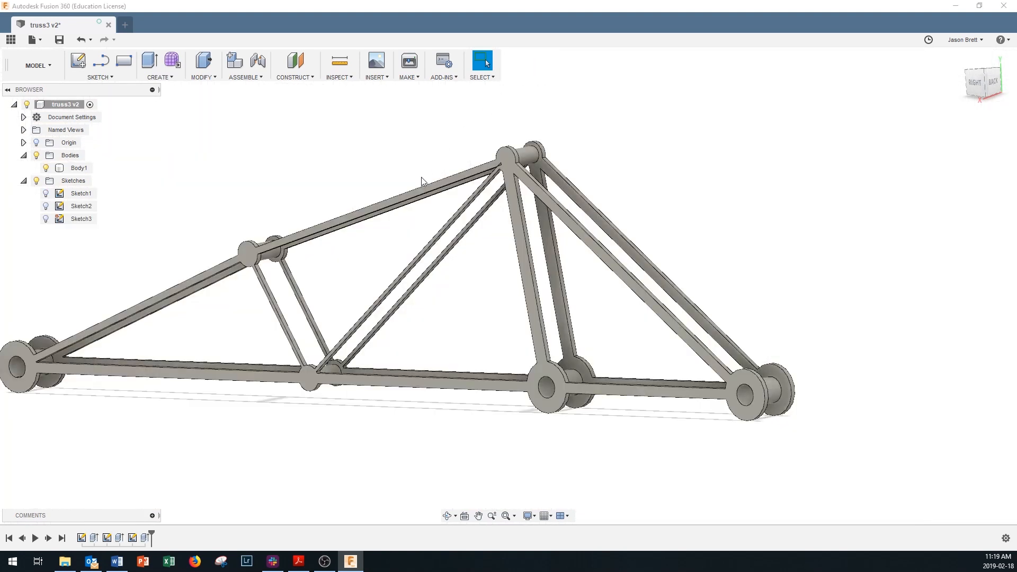
Check the mass and physical properties of Body1.
{"action": "scroll", "coordinate": [432, 196], "scroll_direction": "up", "scroll_amount": 2}
{"action": "scroll", "coordinate": [430, 199], "scroll_direction": "down", "scroll_amount": 1}
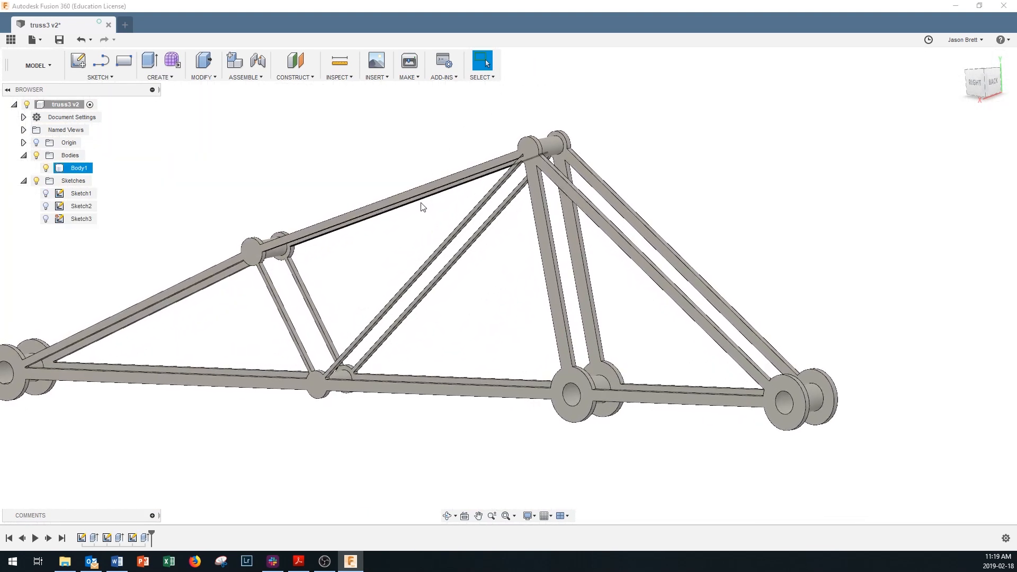
{"action": "scroll", "coordinate": [413, 206], "scroll_direction": "up", "scroll_amount": 2}
{"action": "right_click", "coordinate": [75, 172]}
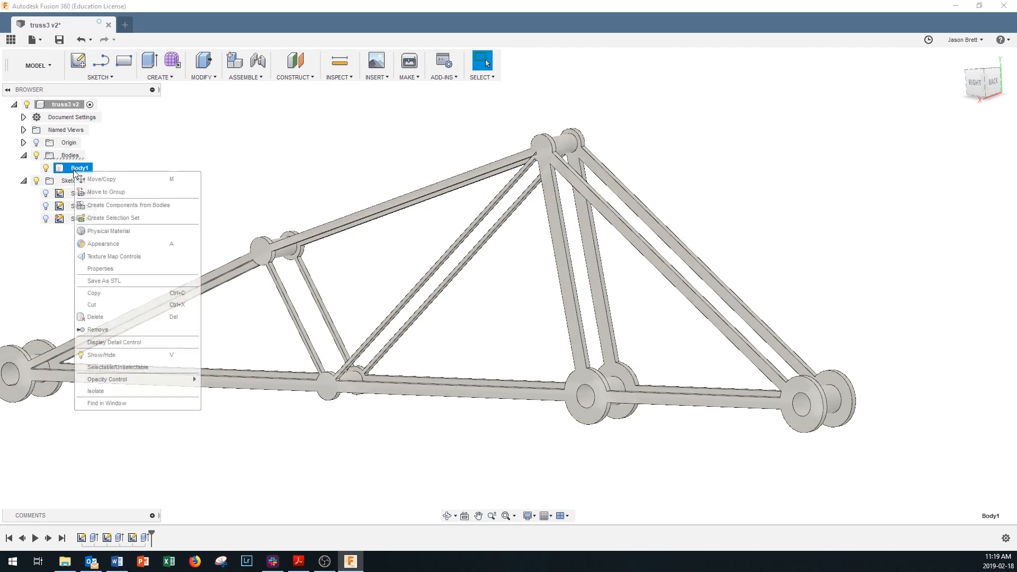
{"action": "left_click", "coordinate": [101, 269]}
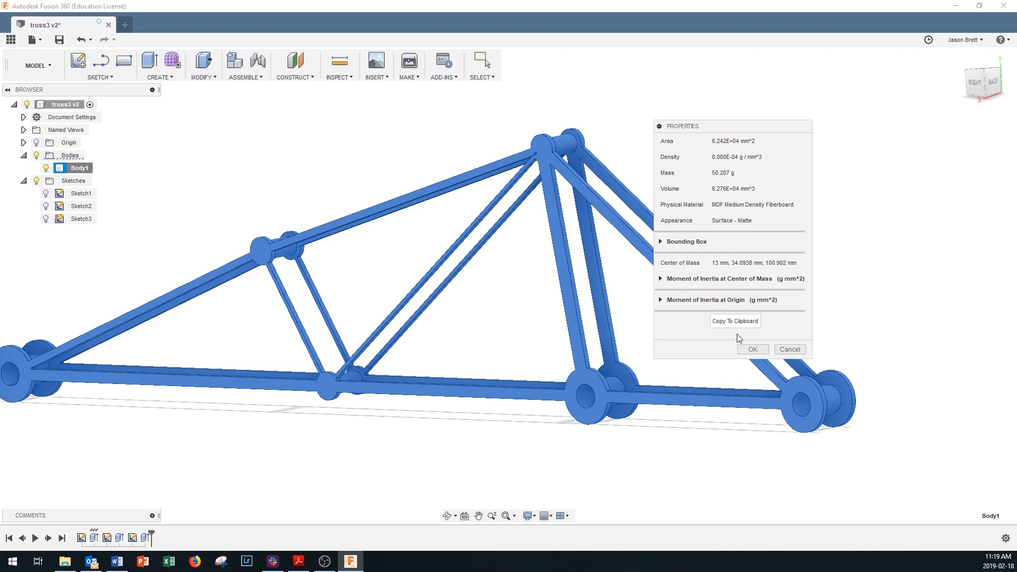
{"action": "left_click", "coordinate": [752, 350]}
Switch to the Simulation workspace, solve the static stress study again on the cloud, and dismiss the job status.
{"action": "middle_click_drag", "start_coordinate": [749, 352], "coordinate": [740, 357], "text": "shift"}
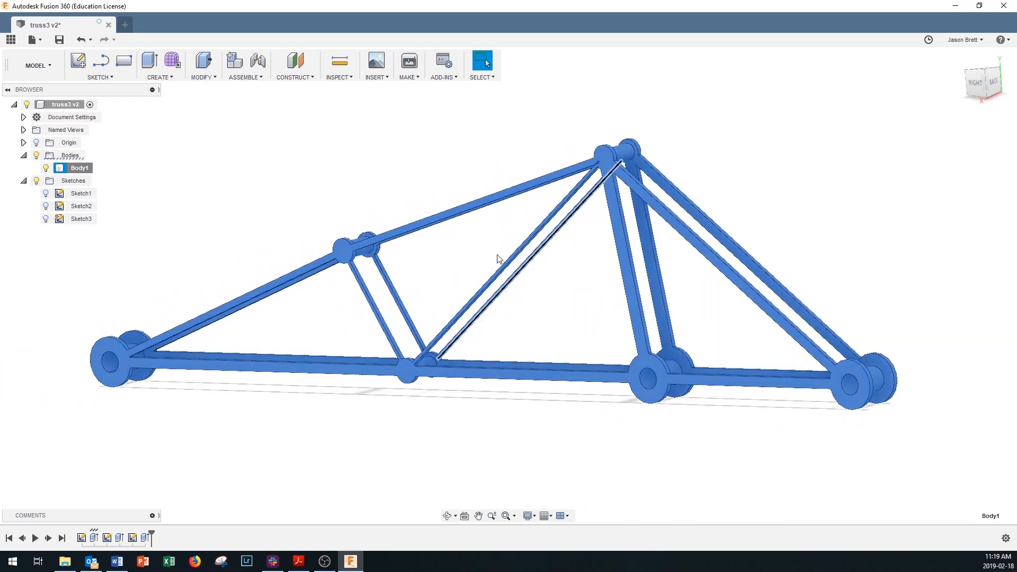
{"action": "left_click", "coordinate": [44, 72]}
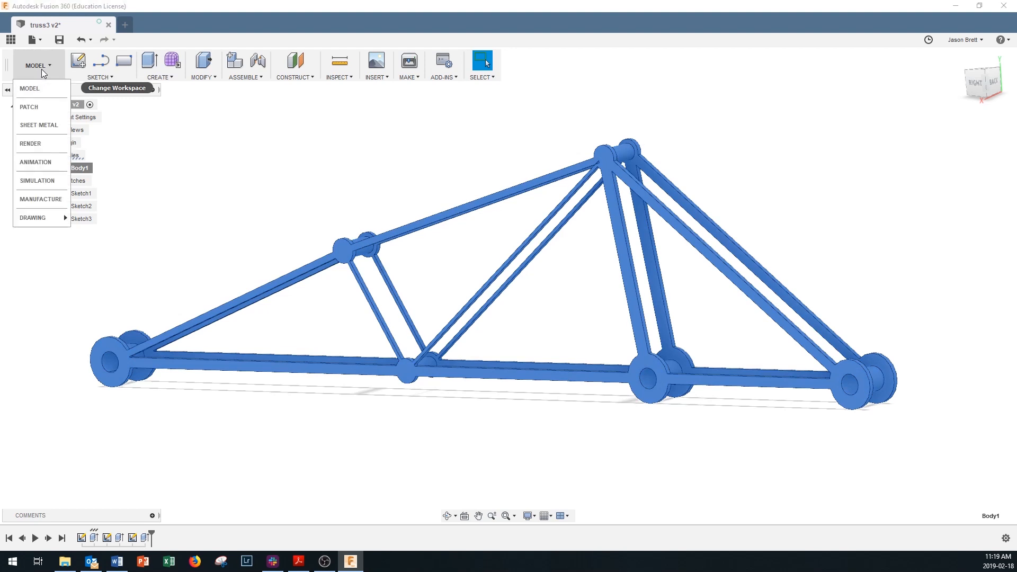
{"action": "left_click", "coordinate": [42, 181]}
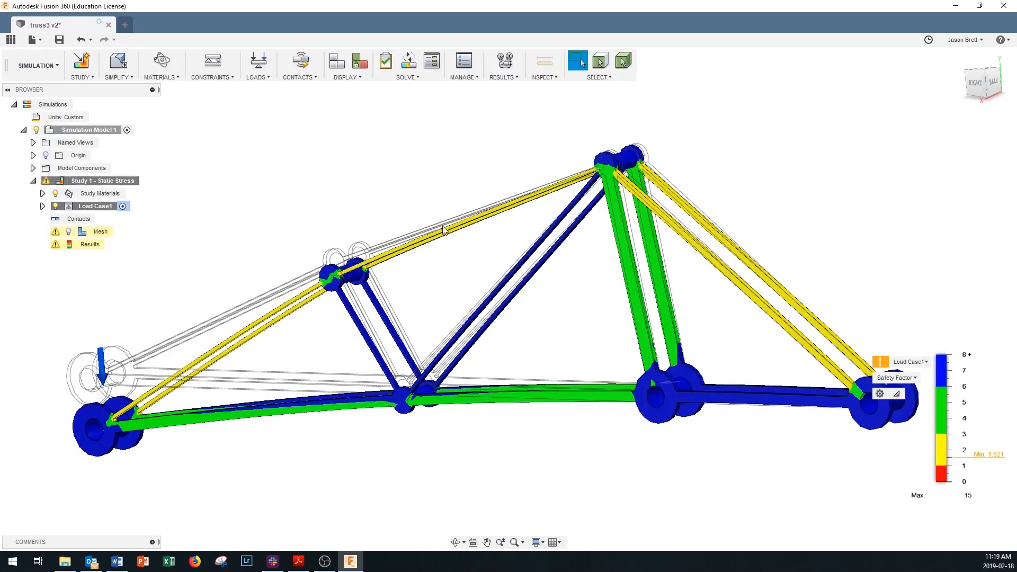
{"action": "left_click", "coordinate": [409, 65]}
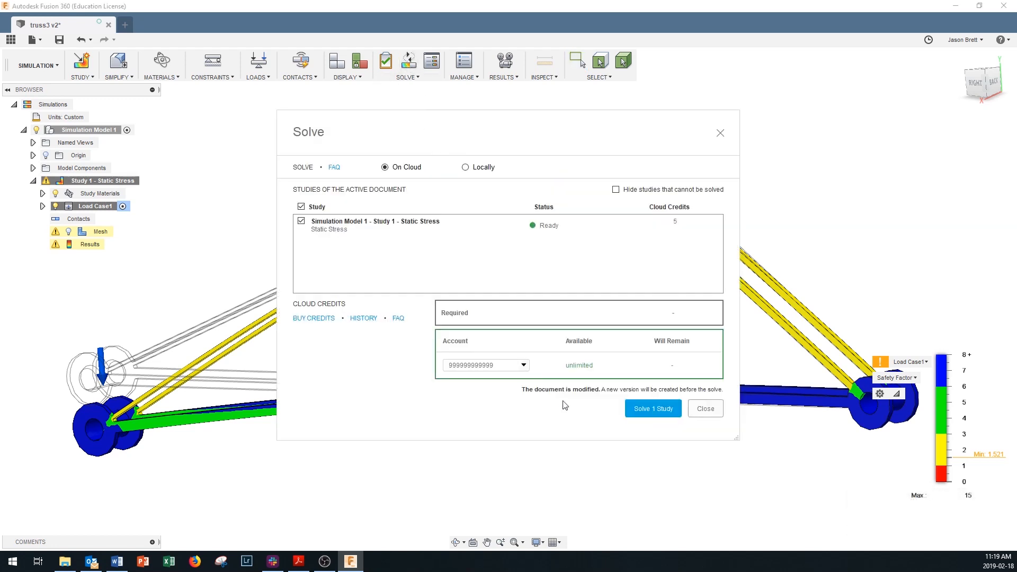
{"action": "left_click", "coordinate": [653, 408]}
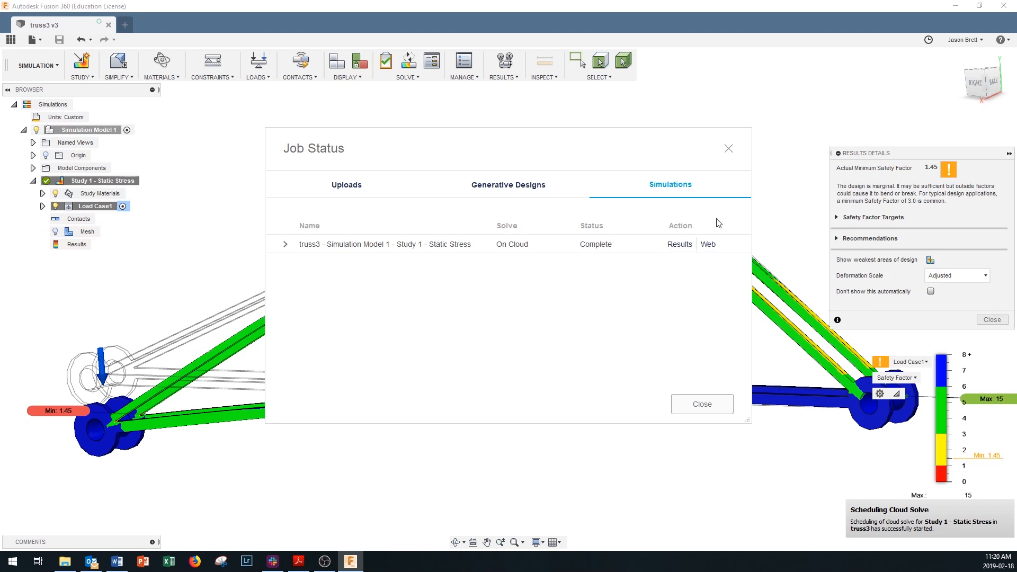
{"action": "left_click", "coordinate": [703, 405]}
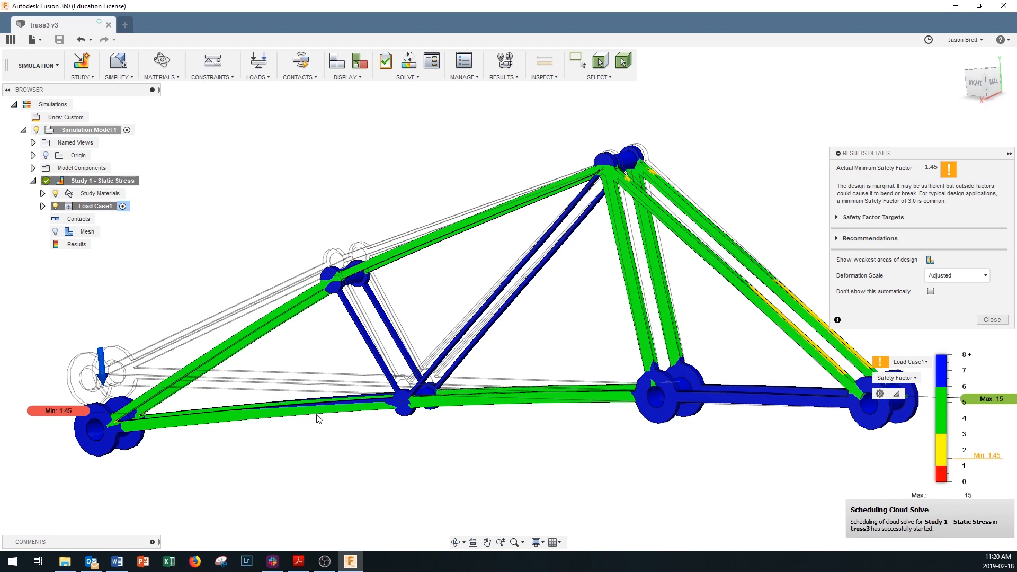
Examine the safety factor colours up close where the members meet the hub at the tapered, loaded end.
{"action": "middle_click_drag", "start_coordinate": [315, 434], "coordinate": [197, 418], "text": "shift"}
{"action": "scroll", "coordinate": [196, 415], "scroll_direction": "up", "scroll_amount": 6}
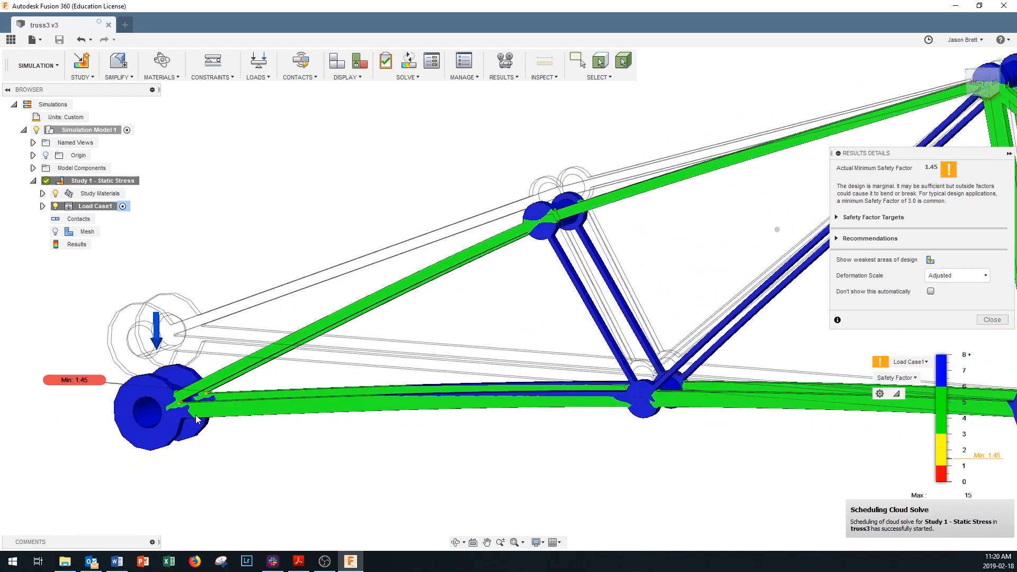
{"action": "scroll", "coordinate": [198, 412], "scroll_direction": "up", "scroll_amount": 8}
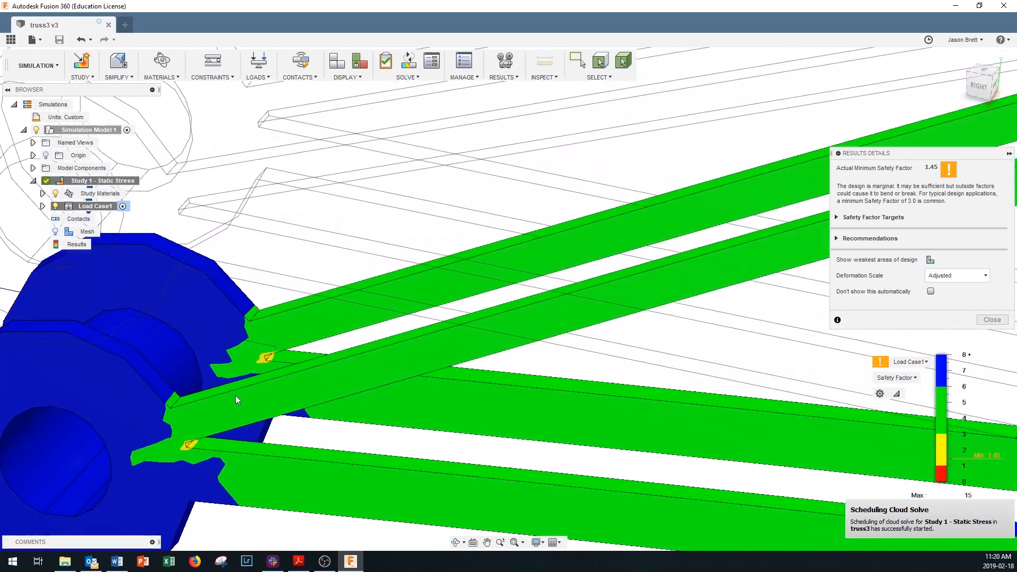
{"action": "middle_click_drag", "start_coordinate": [236, 396], "coordinate": [473, 269], "text": "shift"}
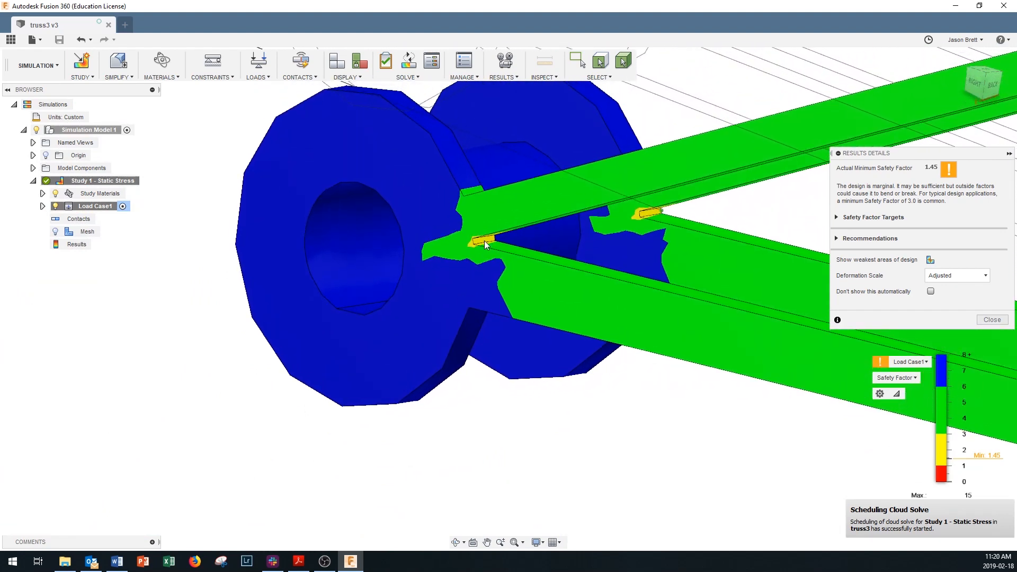
{"action": "scroll", "coordinate": [484, 241], "scroll_direction": "up", "scroll_amount": 2}
{"action": "scroll", "coordinate": [478, 255], "scroll_direction": "up", "scroll_amount": 1}
{"action": "middle_click_drag", "start_coordinate": [460, 261], "coordinate": [461, 267], "text": "shift"}
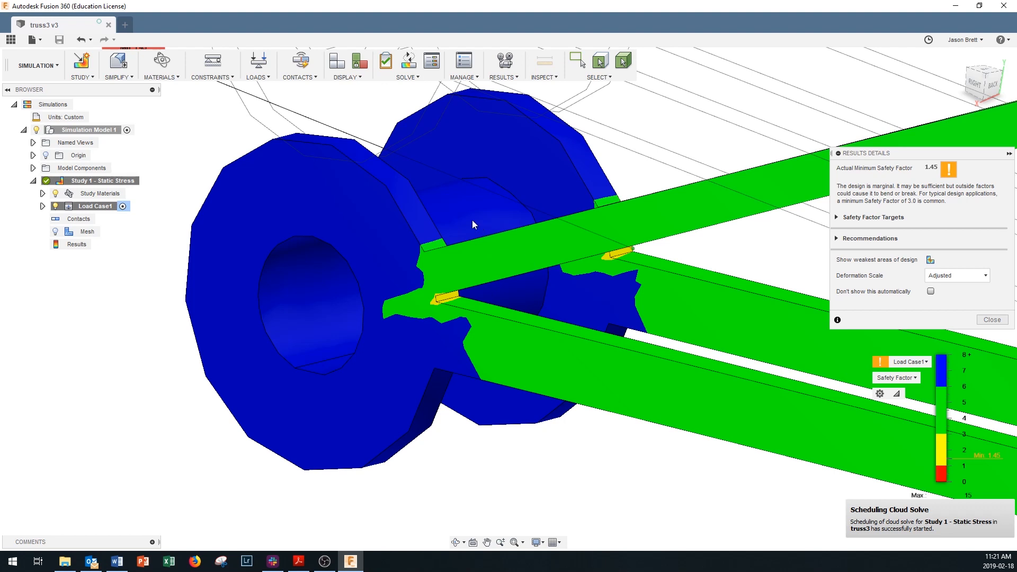
Display the truss in Mesh View and examine the mesh elements at the inner corner of the tapered end joint.
{"action": "left_click", "coordinate": [350, 78]}
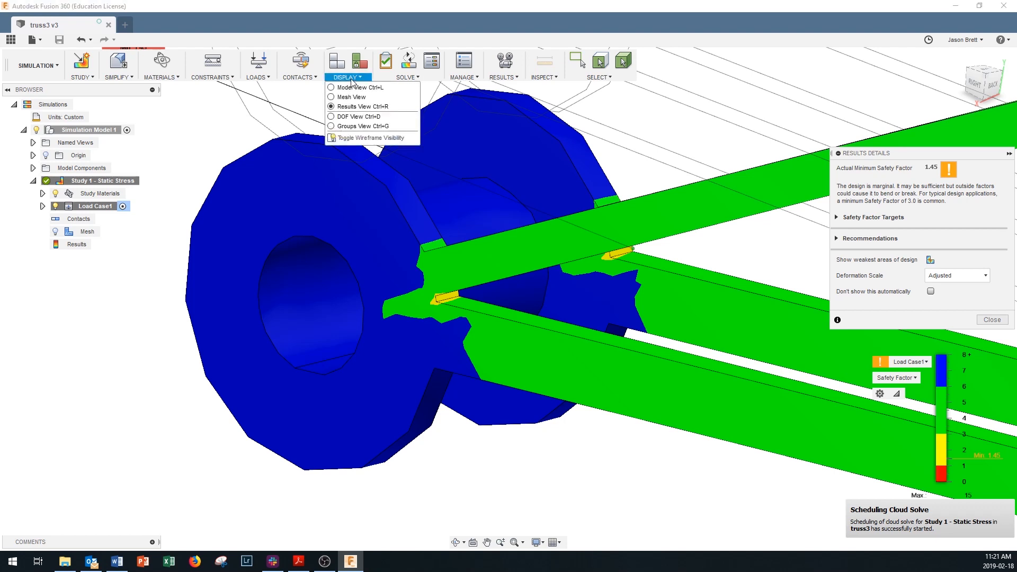
{"action": "left_click", "coordinate": [333, 99]}
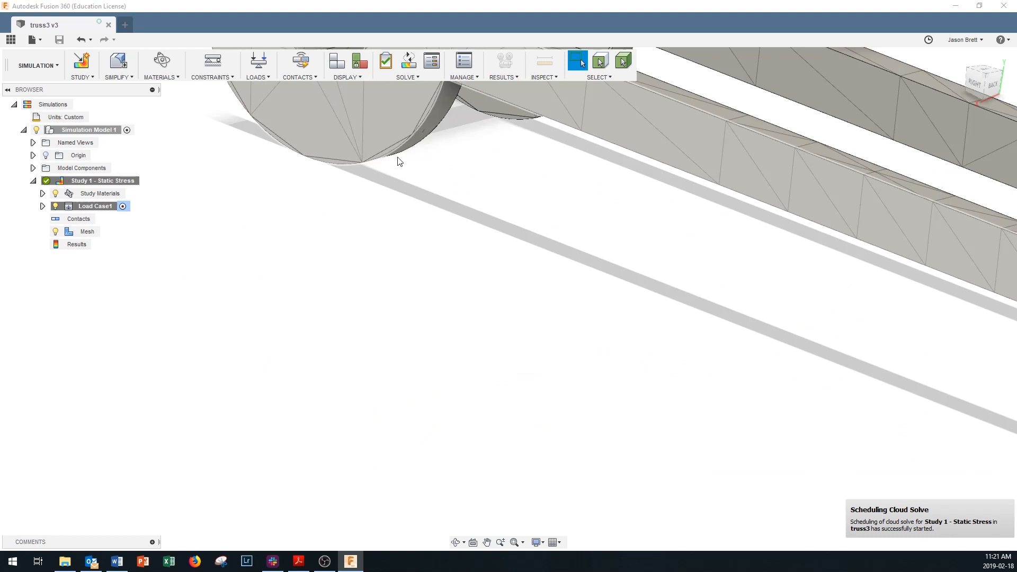
{"action": "scroll", "coordinate": [424, 169], "scroll_direction": "down", "scroll_amount": 5}
{"action": "scroll", "coordinate": [461, 106], "scroll_direction": "up", "scroll_amount": 6}
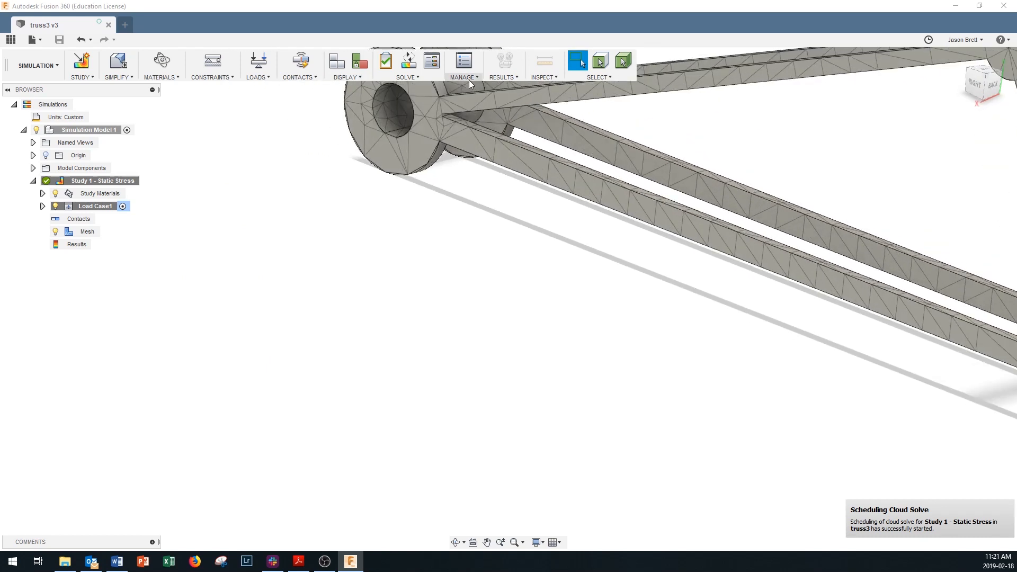
{"action": "scroll", "coordinate": [453, 112], "scroll_direction": "up", "scroll_amount": 6}
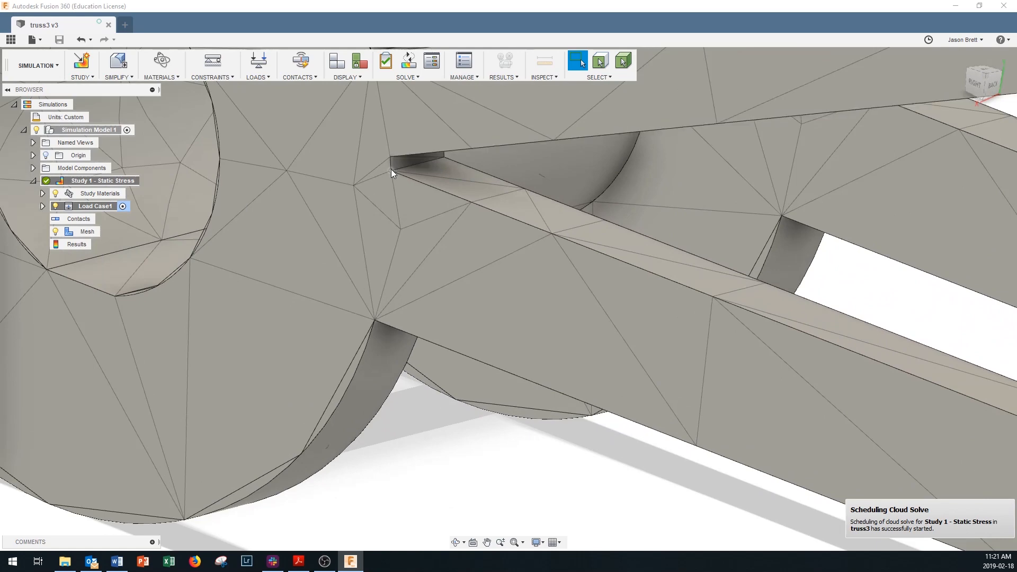
{"action": "scroll", "coordinate": [403, 170], "scroll_direction": "down", "scroll_amount": 8}
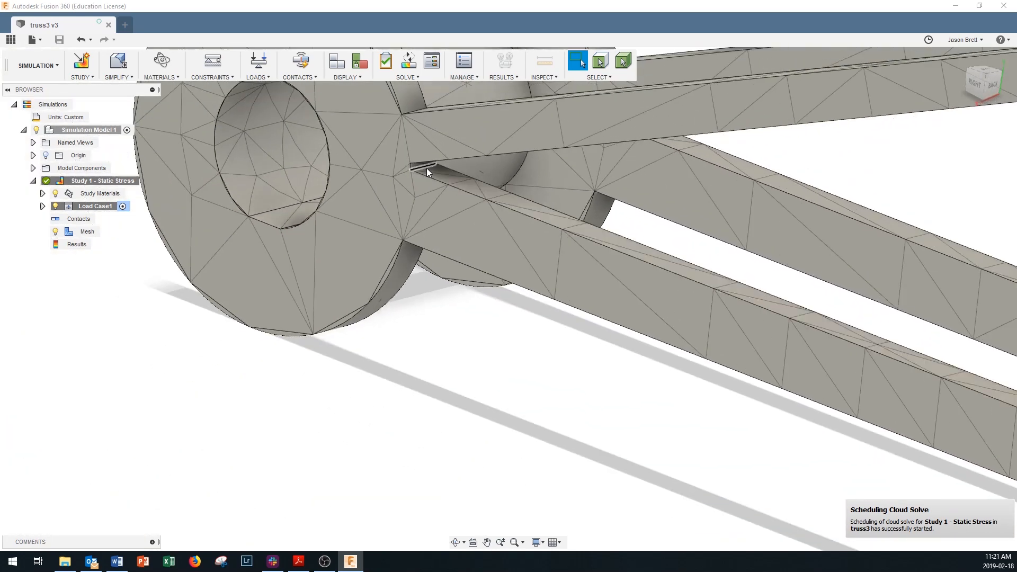
{"action": "scroll", "coordinate": [427, 169], "scroll_direction": "down", "scroll_amount": 5}
{"action": "scroll", "coordinate": [426, 178], "scroll_direction": "down", "scroll_amount": 3}
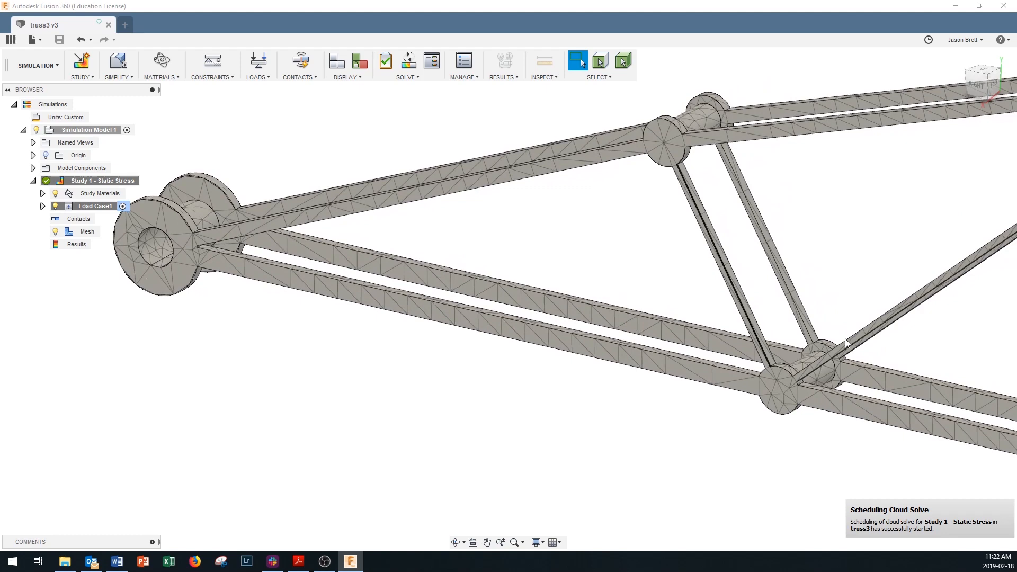
Examine the mesh along the remaining truss members and at the lower hub beneath the apex.
{"action": "middle_click_drag", "start_coordinate": [836, 338], "coordinate": [830, 344], "text": "shift"}
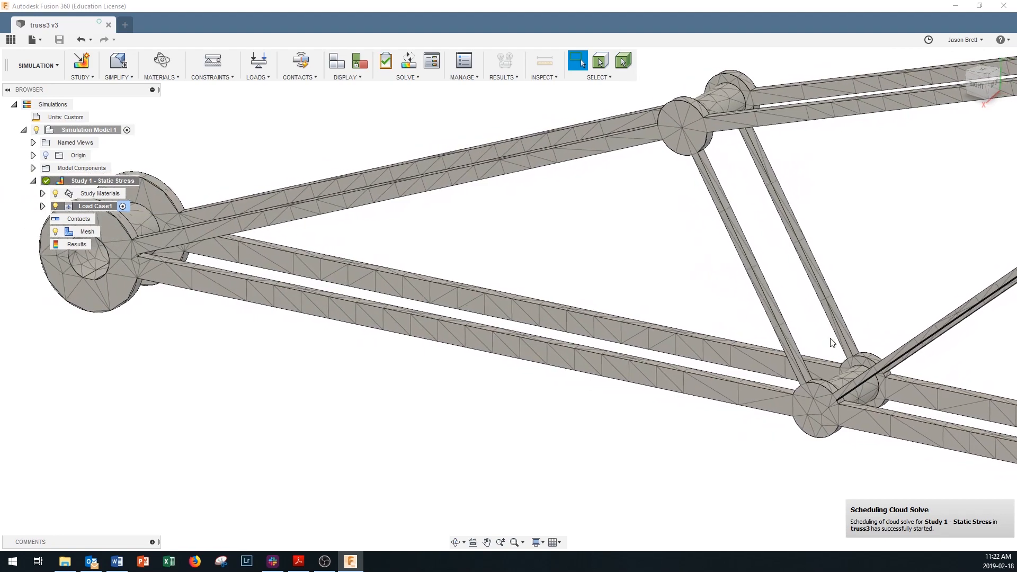
{"action": "scroll", "coordinate": [831, 342], "scroll_direction": "down", "scroll_amount": 5}
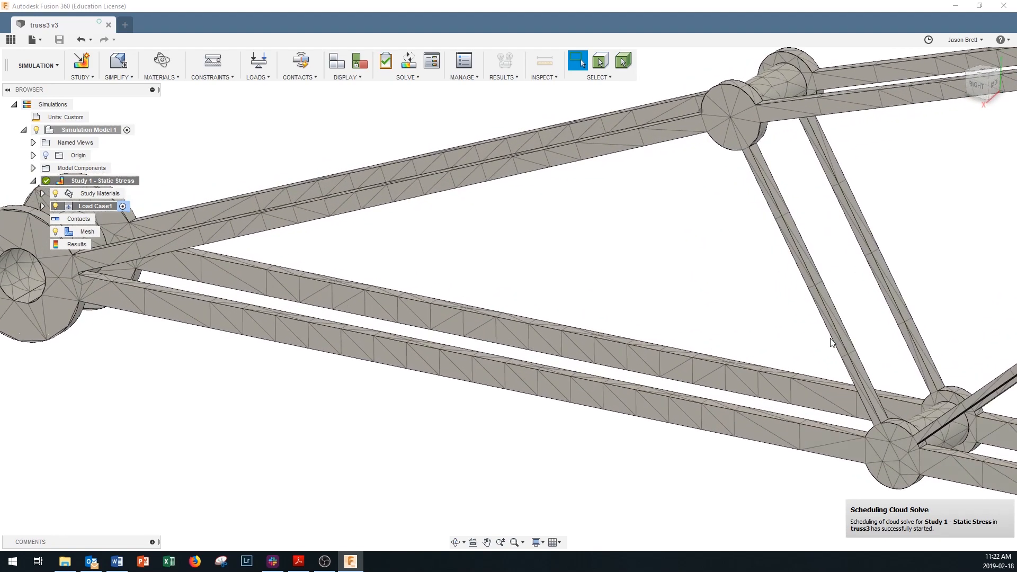
{"action": "scroll", "coordinate": [831, 341], "scroll_direction": "down", "scroll_amount": 1}
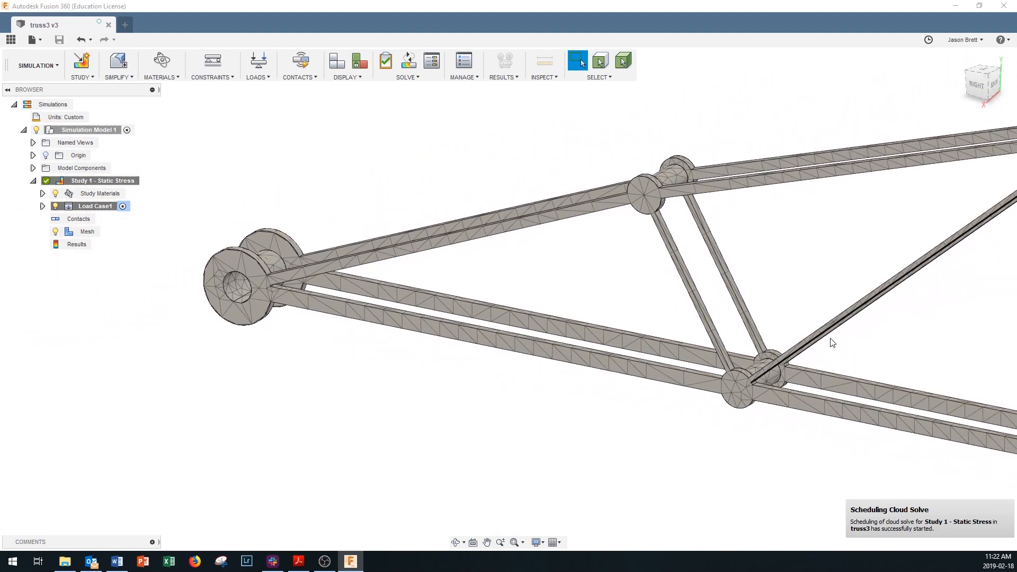
{"action": "scroll", "coordinate": [832, 342], "scroll_direction": "down", "scroll_amount": 4}
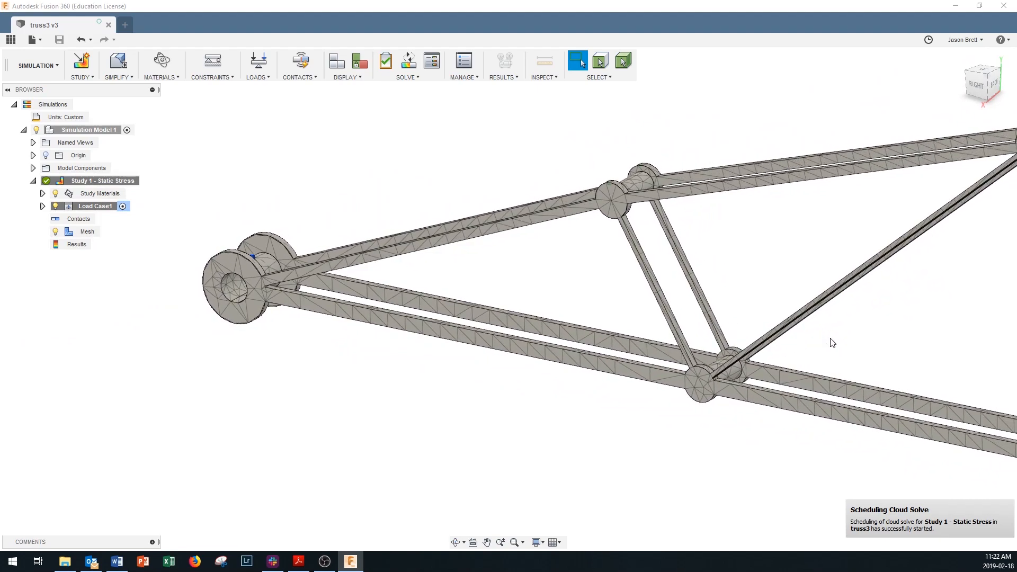
{"action": "scroll", "coordinate": [831, 342], "scroll_direction": "down", "scroll_amount": 4}
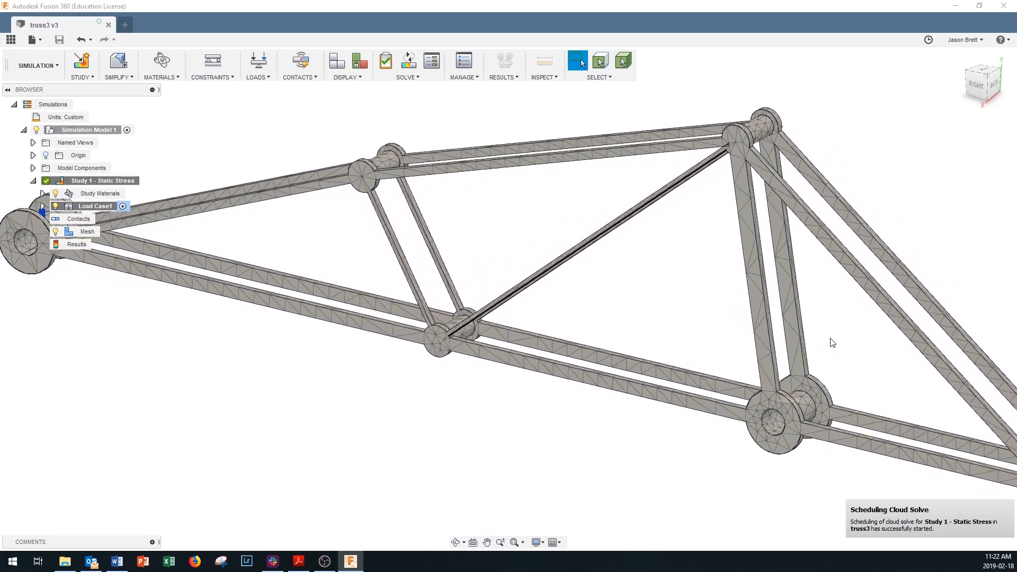
{"action": "scroll", "coordinate": [830, 342], "scroll_direction": "up", "scroll_amount": 3}
{"action": "scroll", "coordinate": [831, 342], "scroll_direction": "up", "scroll_amount": 3}
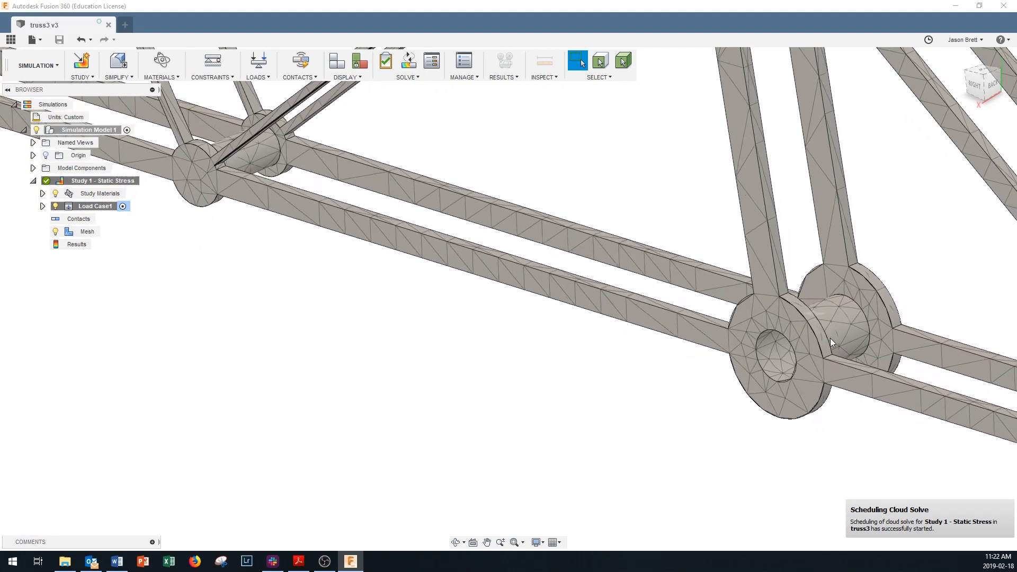
Review the mesh over the whole truss and change the display to Results View.
{"action": "scroll", "coordinate": [830, 338], "scroll_direction": "down", "scroll_amount": 4}
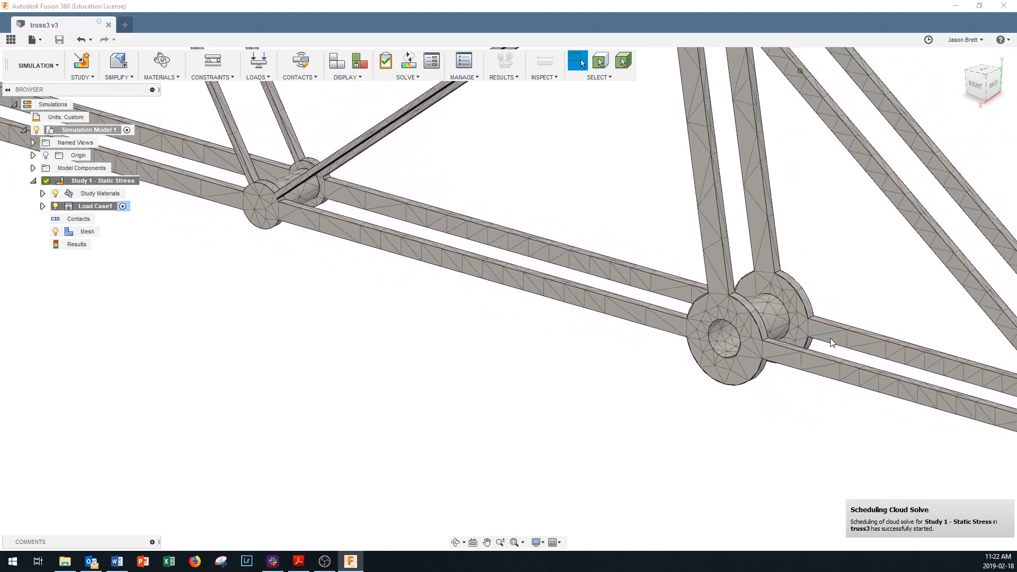
{"action": "scroll", "coordinate": [831, 337], "scroll_direction": "down", "scroll_amount": 3}
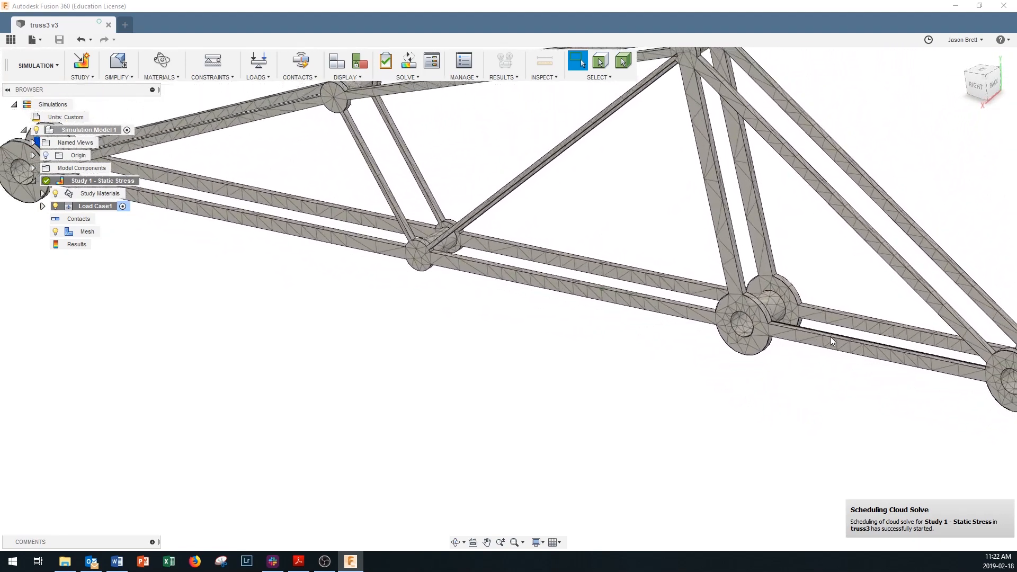
{"action": "scroll", "coordinate": [829, 337], "scroll_direction": "down", "scroll_amount": 4}
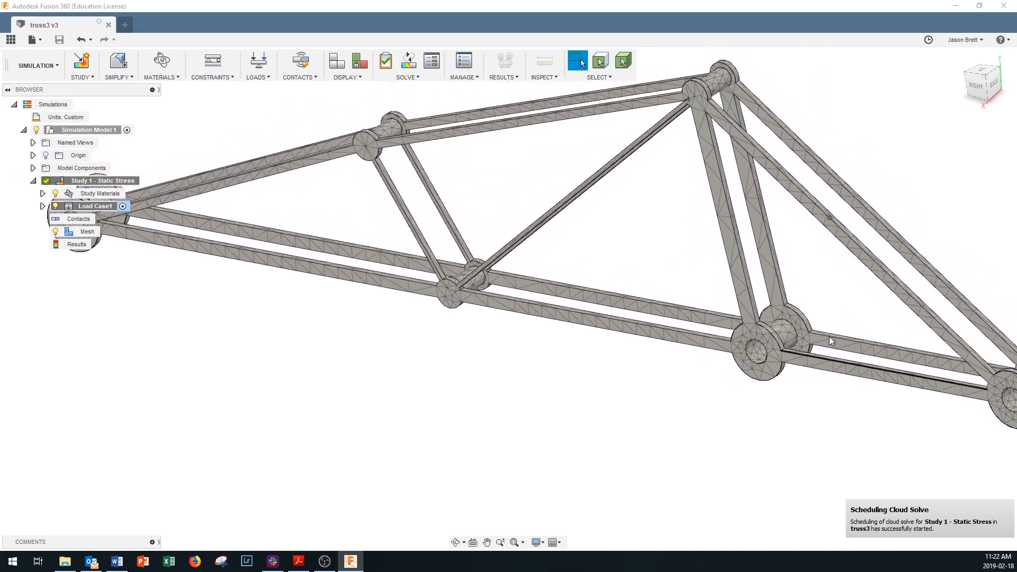
{"action": "scroll", "coordinate": [831, 341], "scroll_direction": "up", "scroll_amount": 2}
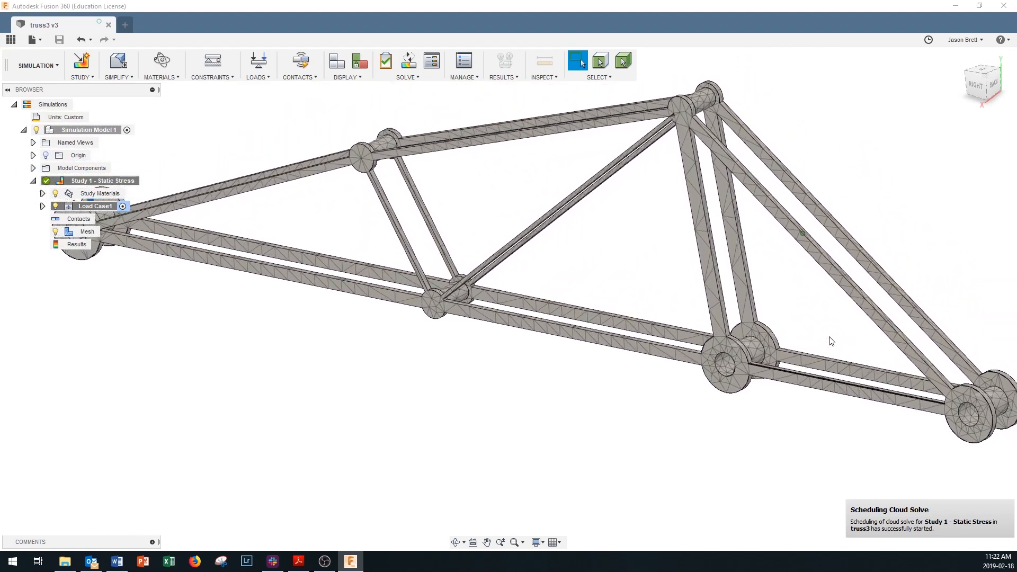
{"action": "scroll", "coordinate": [831, 341], "scroll_direction": "down", "scroll_amount": 2}
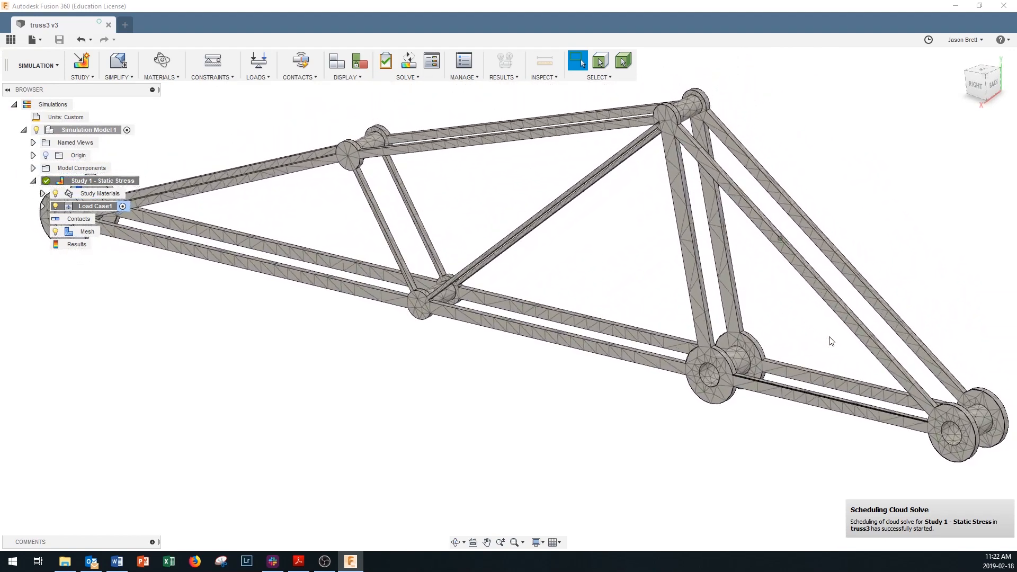
{"action": "scroll", "coordinate": [831, 341], "scroll_direction": "down", "scroll_amount": 3}
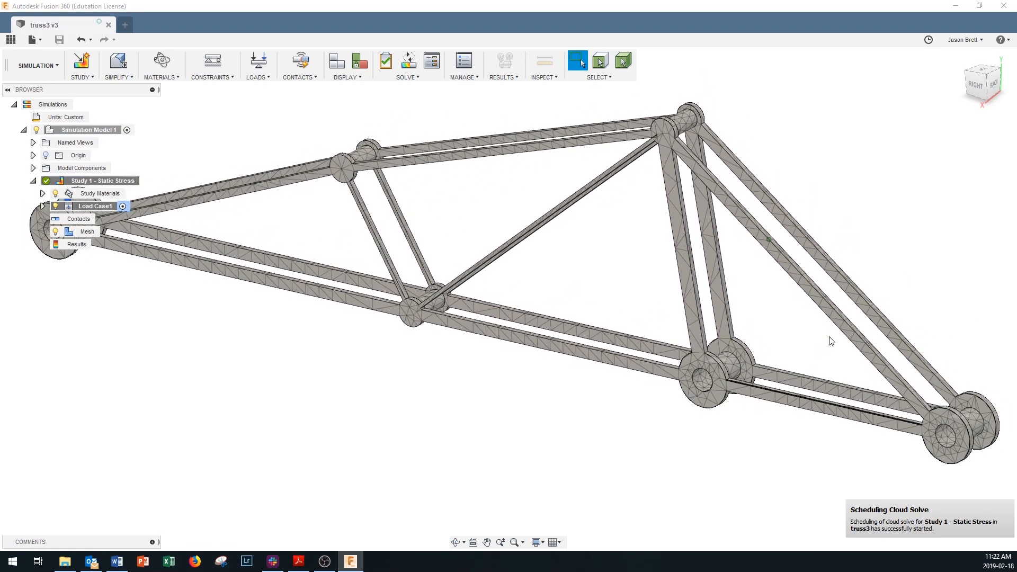
{"action": "scroll", "coordinate": [831, 342], "scroll_direction": "up", "scroll_amount": 2}
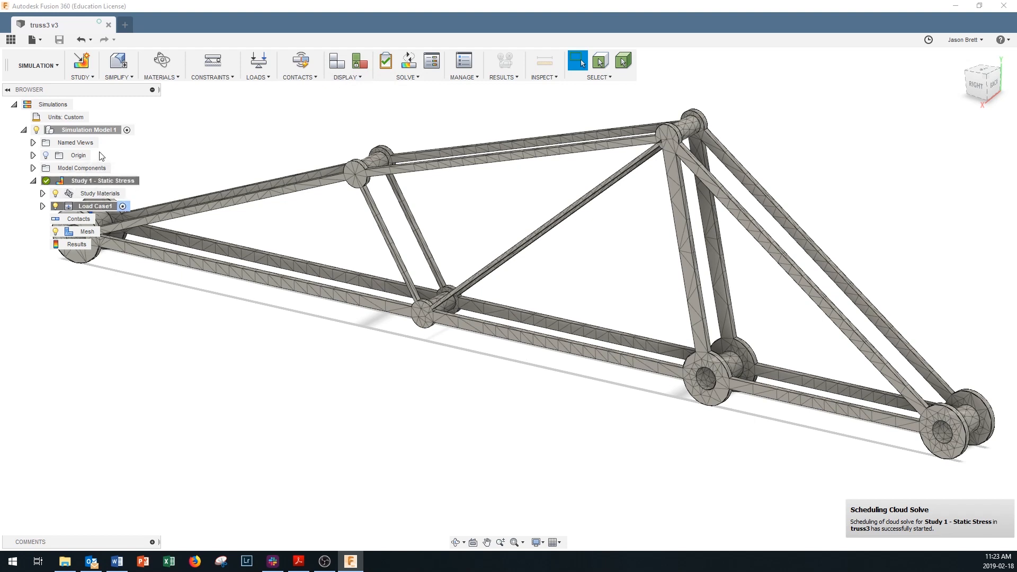
{"action": "left_click", "coordinate": [347, 79]}
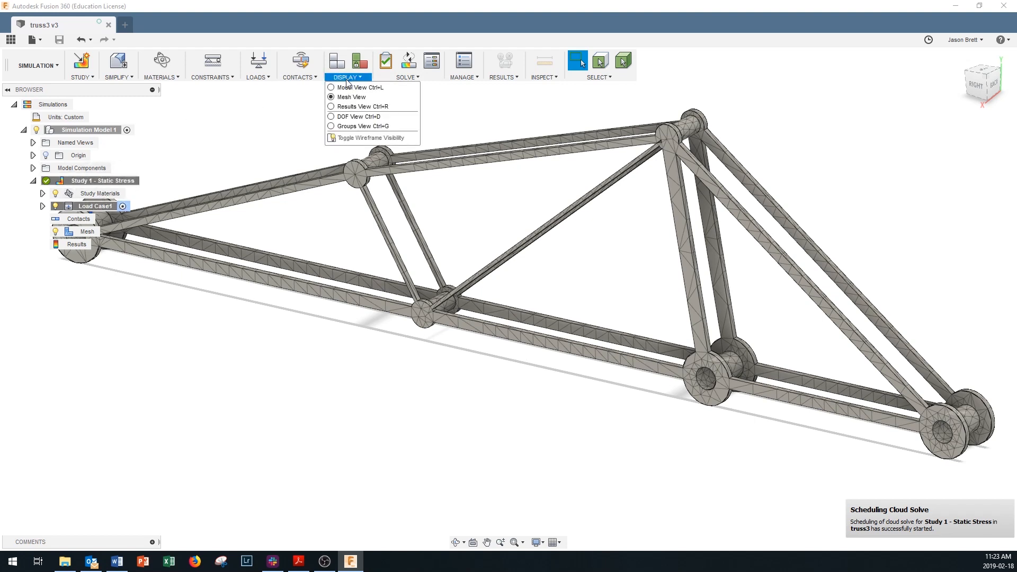
{"action": "left_click", "coordinate": [343, 108]}
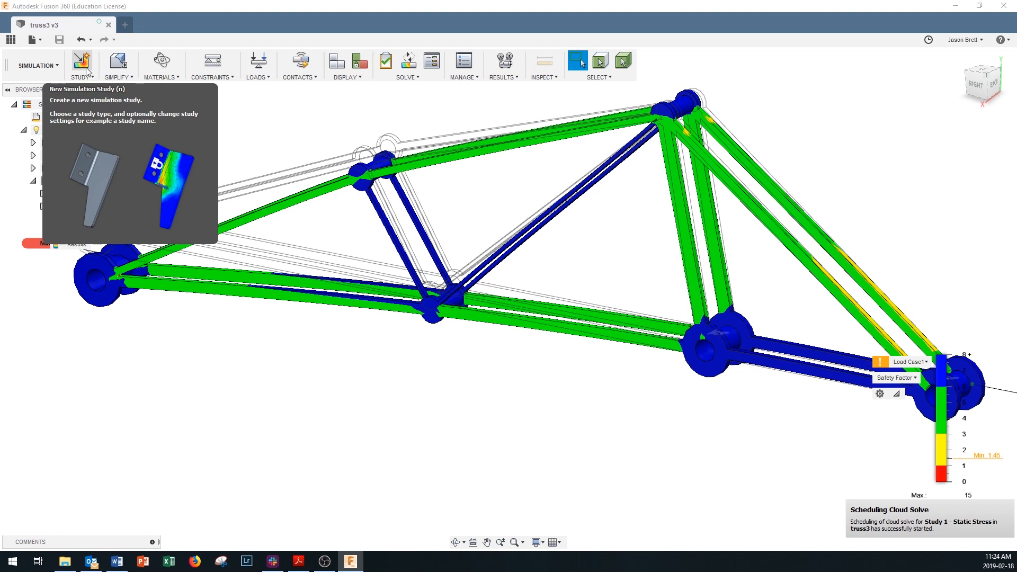
Create a new Structural Buckling study for the truss.
{"action": "left_click", "coordinate": [87, 69]}
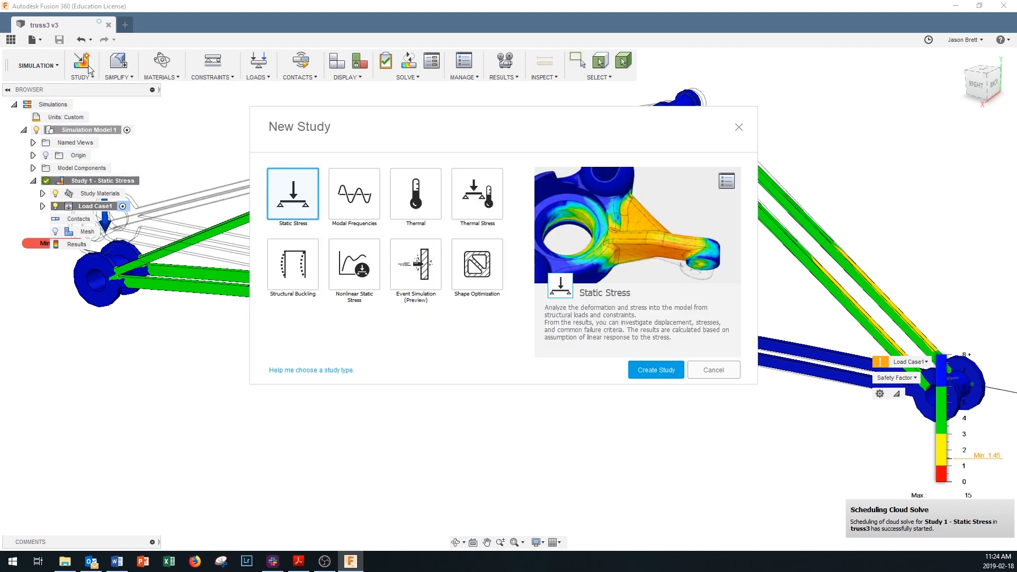
{"action": "left_click", "coordinate": [290, 277]}
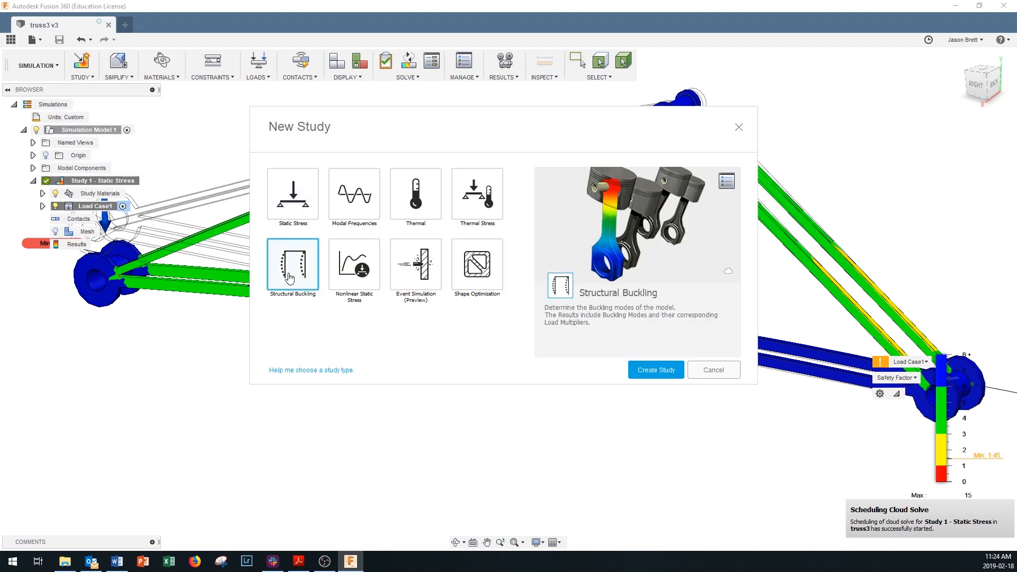
{"action": "left_click", "coordinate": [652, 371]}
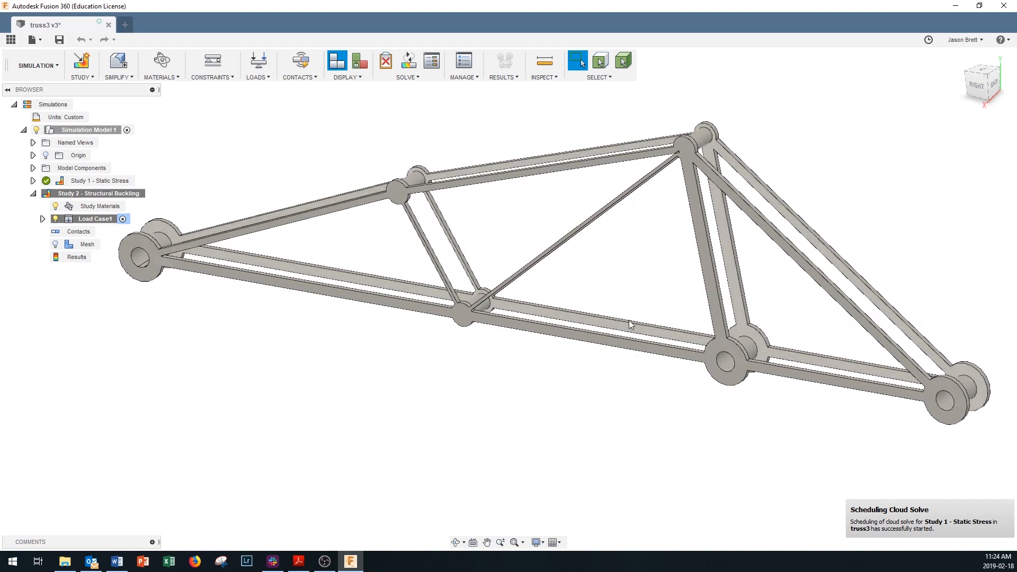
Apply a Pin constraint, fixed radially and axially, to the bores of the hub beneath the apex and the hub opposite the tapered end.
{"action": "left_click", "coordinate": [213, 61]}
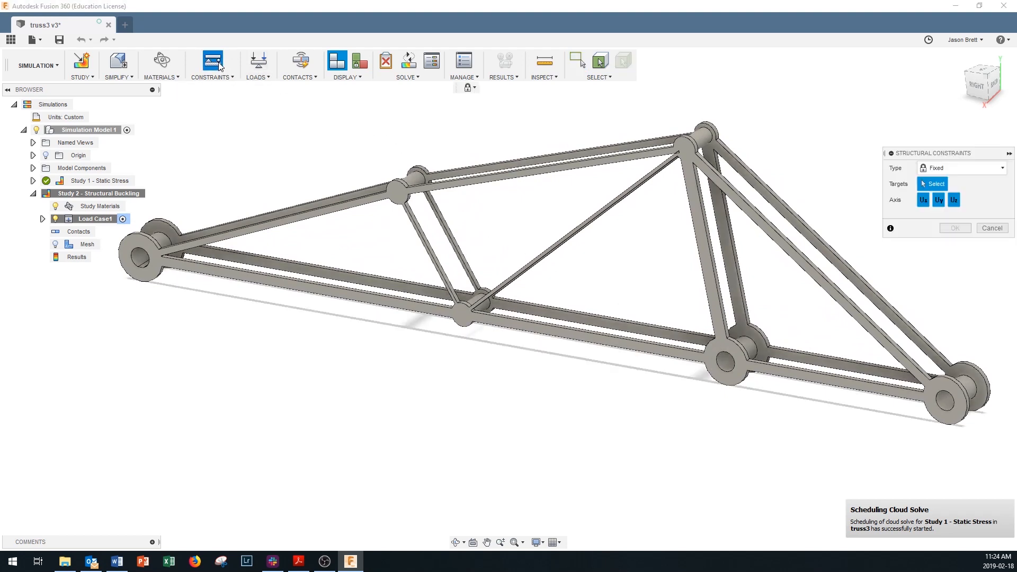
{"action": "left_click", "coordinate": [975, 169]}
{"action": "left_click", "coordinate": [958, 190]}
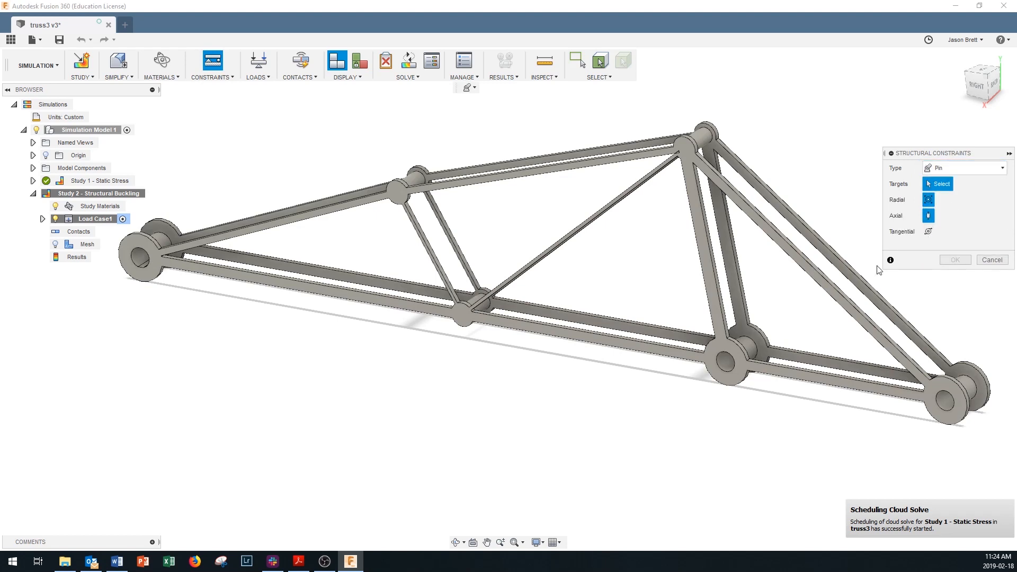
{"action": "left_click", "coordinate": [734, 360]}
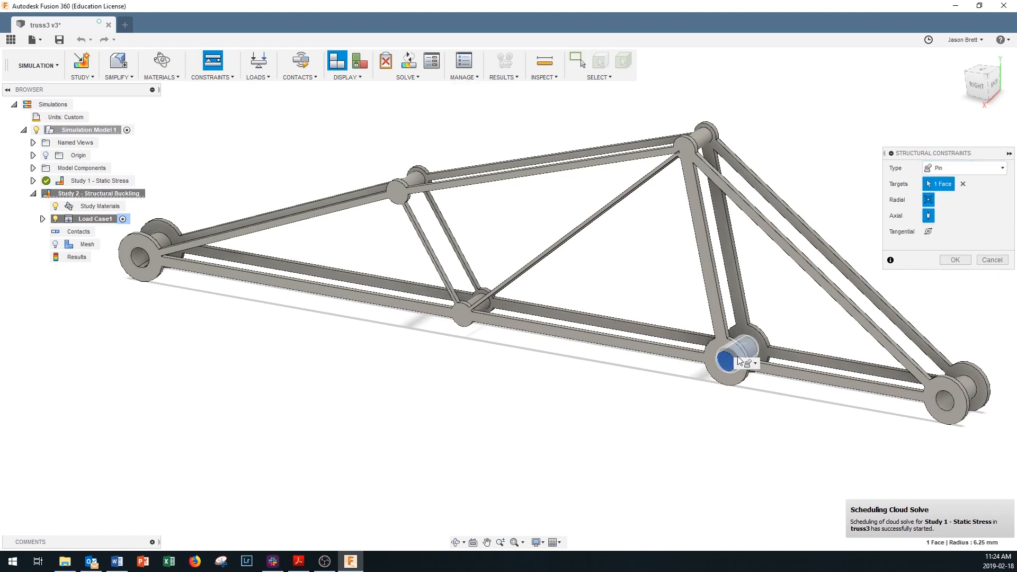
{"action": "left_click", "coordinate": [946, 403]}
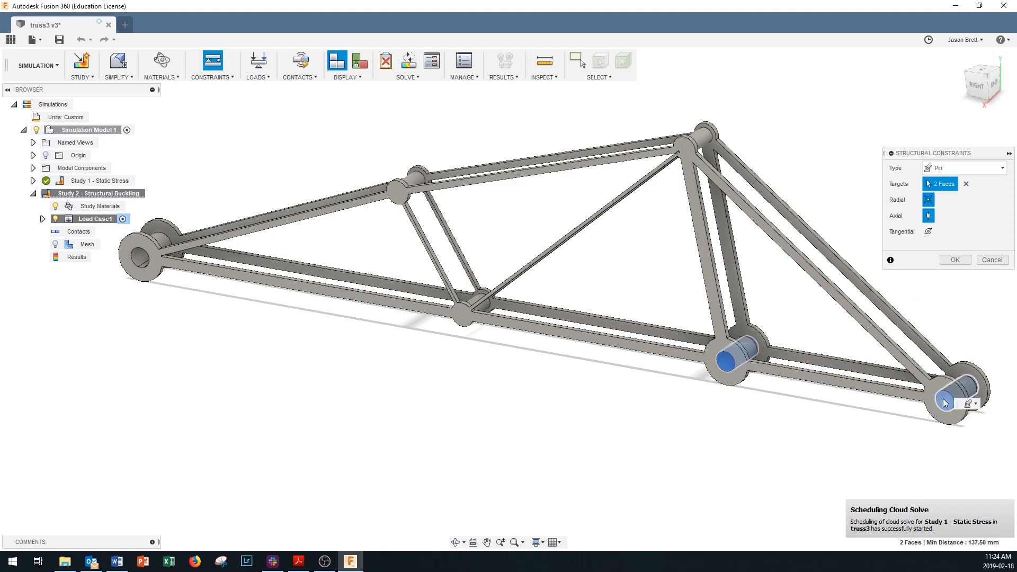
{"action": "left_click", "coordinate": [955, 260]}
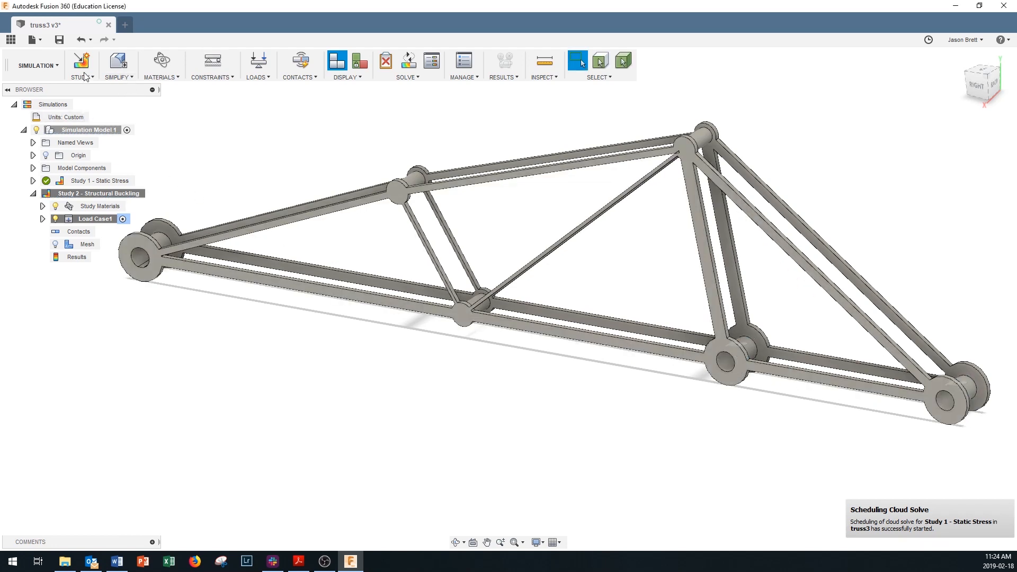
Apply a 20 N downward force to the flat face inside the bore of the tapered end's hub.
{"action": "left_click", "coordinate": [260, 64]}
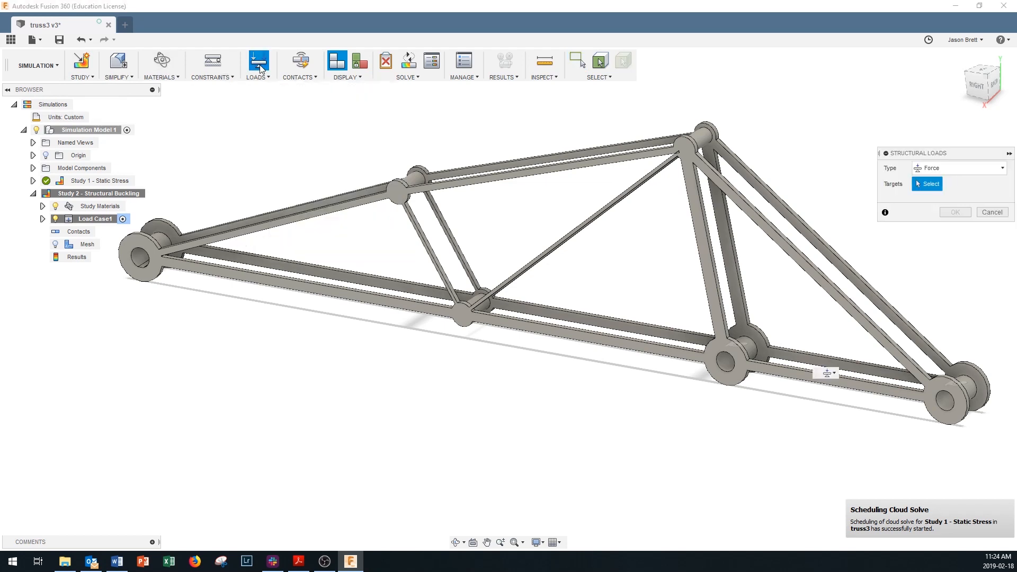
{"action": "scroll", "coordinate": [150, 250], "scroll_direction": "up", "scroll_amount": 8}
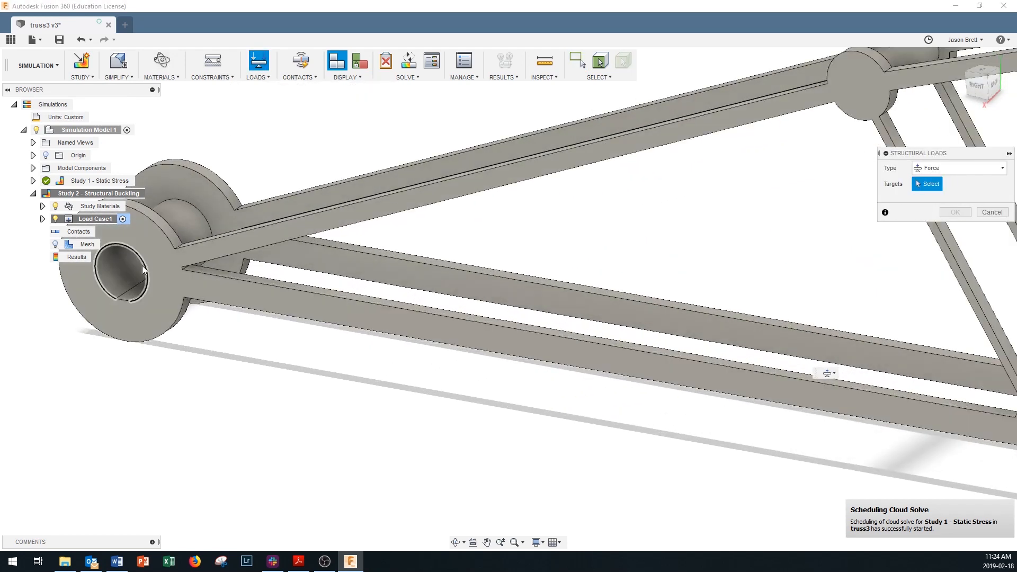
{"action": "scroll", "coordinate": [133, 295], "scroll_direction": "up", "scroll_amount": 3}
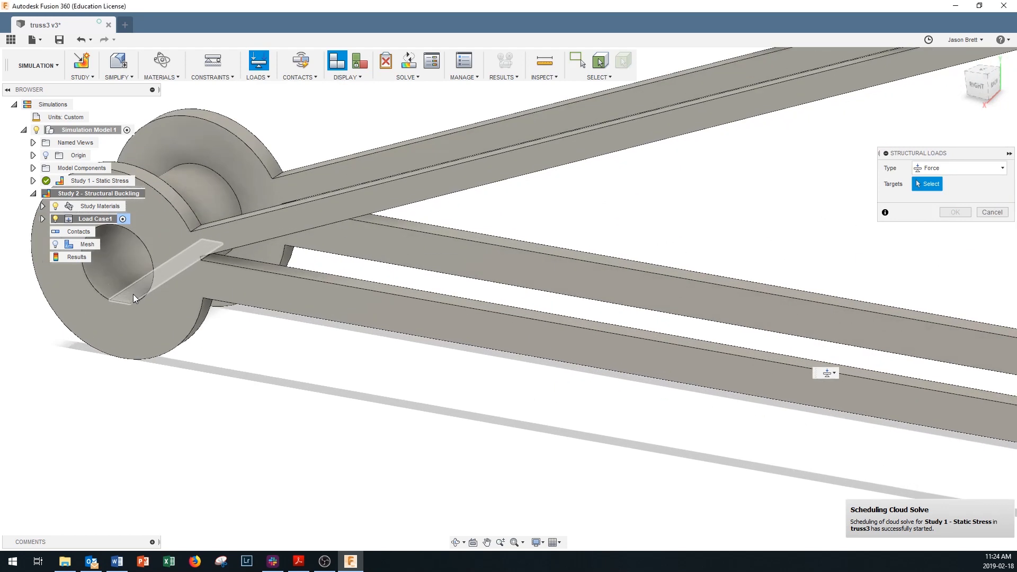
{"action": "left_click", "coordinate": [133, 295]}
{"action": "scroll", "coordinate": [133, 296], "scroll_direction": "down", "scroll_amount": 2}
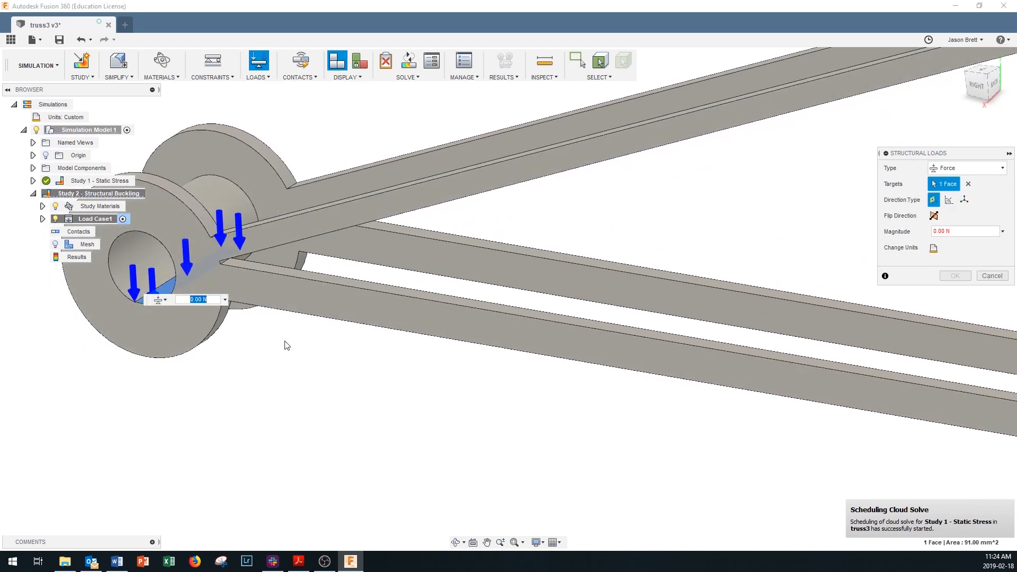
{"action": "type", "text": "20"}
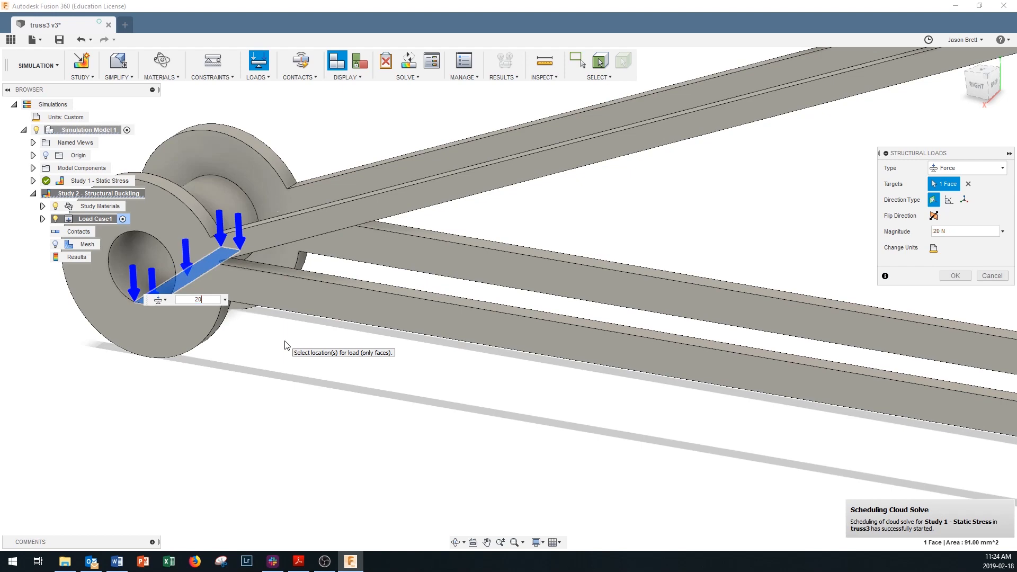
{"action": "key", "text": "Return"}
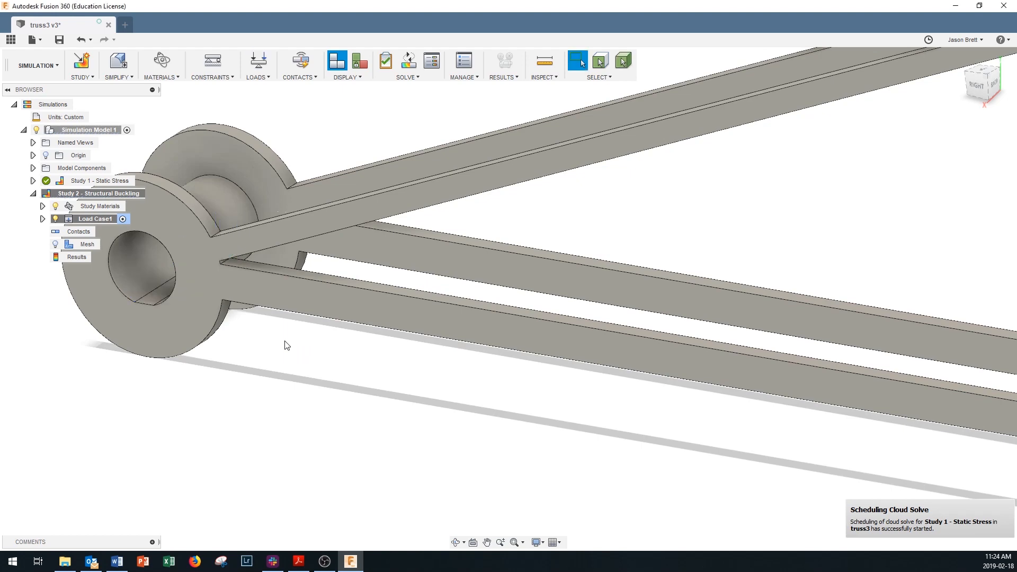
Solve the Structural Buckling study on the cloud and dismiss the job status.
{"action": "scroll", "coordinate": [287, 345], "scroll_direction": "down", "scroll_amount": 8}
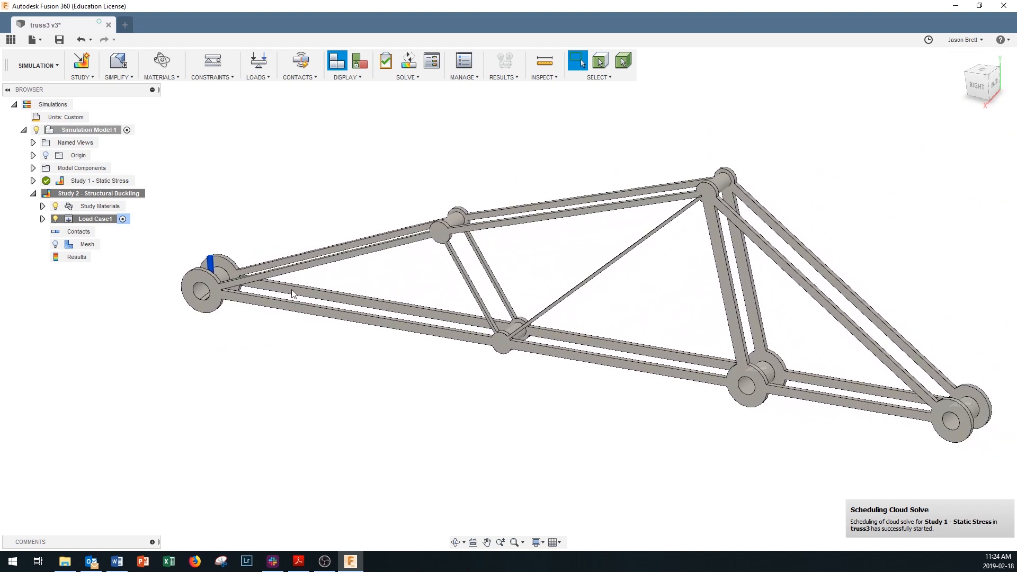
{"action": "left_click", "coordinate": [408, 61]}
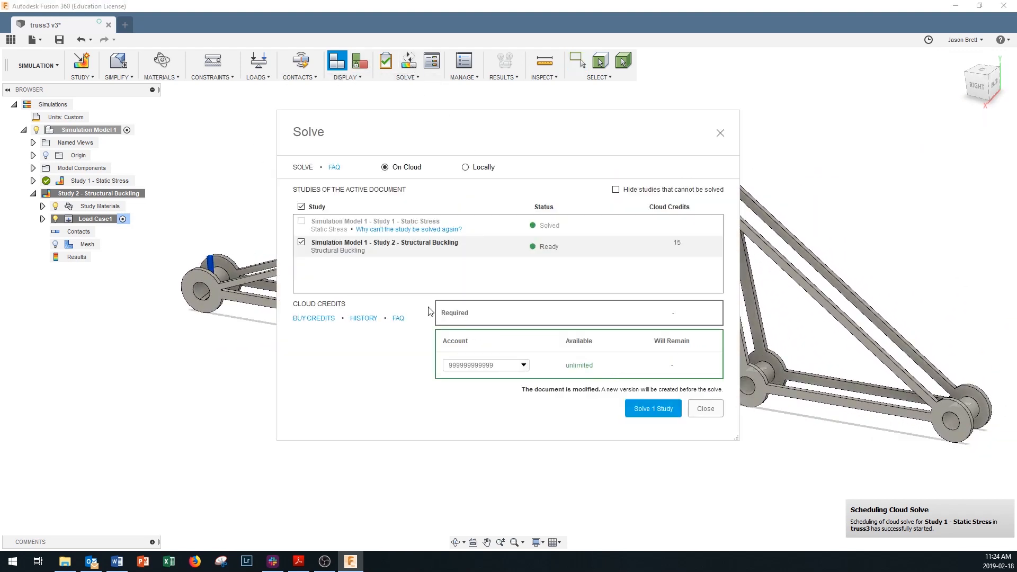
{"action": "left_click", "coordinate": [644, 411]}
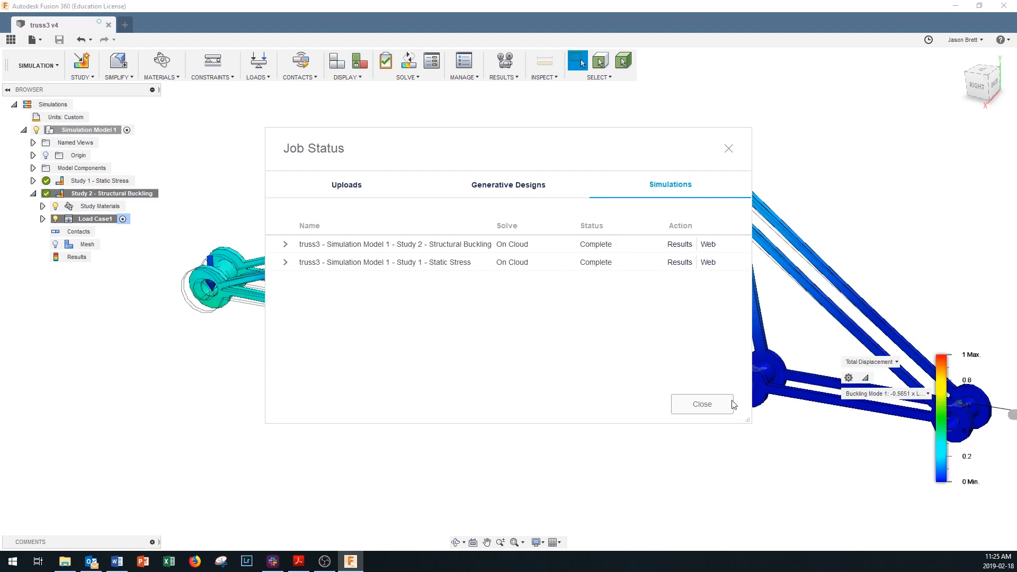
{"action": "left_click", "coordinate": [707, 406]}
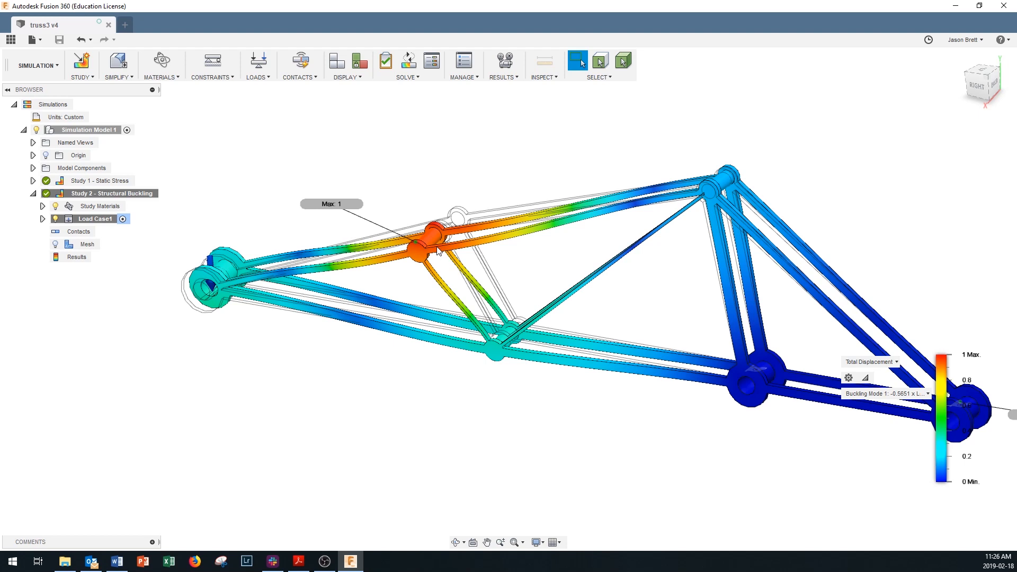
Display Buckling Mode 2 and examine the deformed truss around the small lower hub from several angles.
{"action": "left_click", "coordinate": [895, 396]}
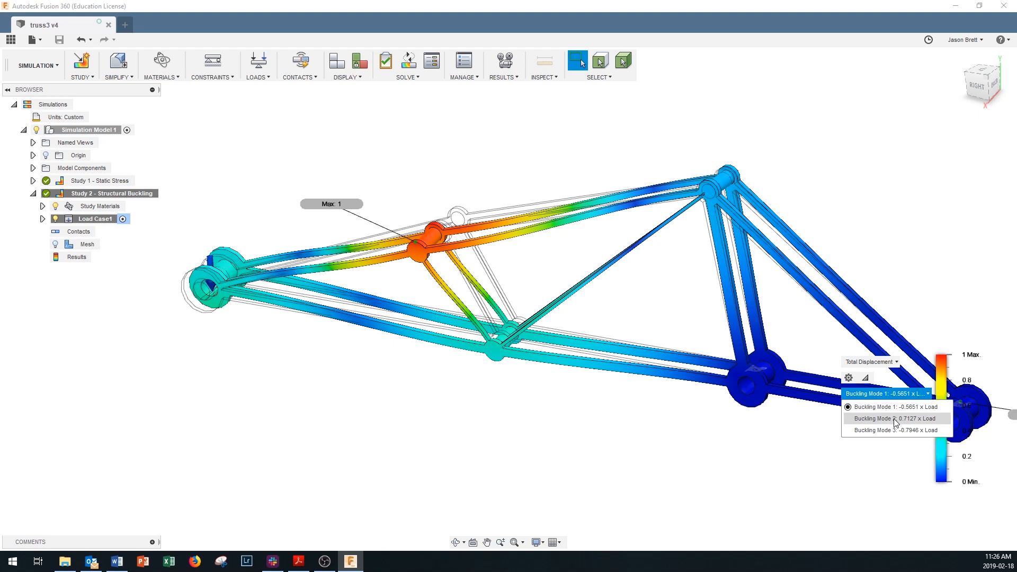
{"action": "left_click", "coordinate": [895, 421]}
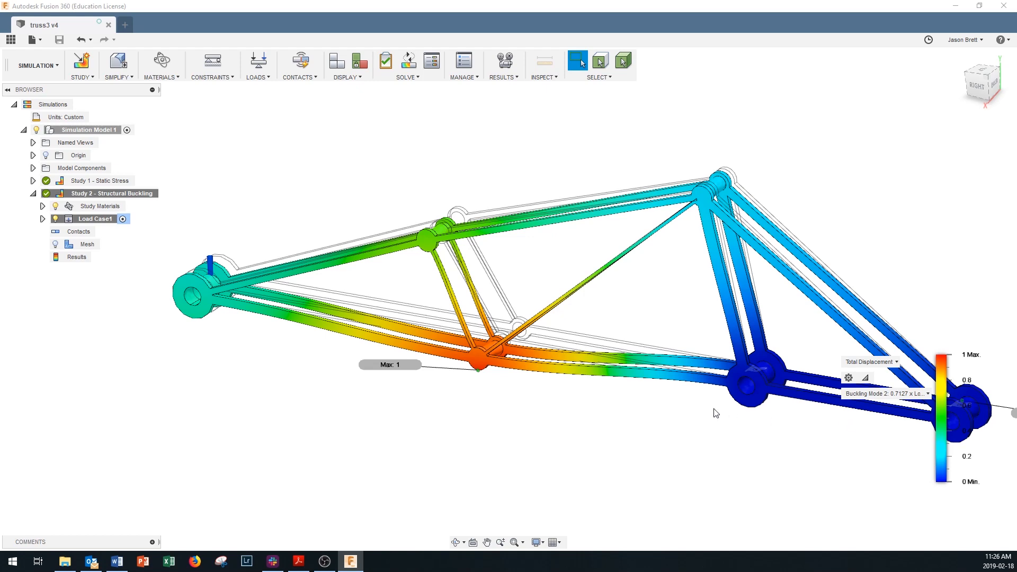
{"action": "mouse_move", "coordinate": [514, 360]}
{"action": "middle_mouse_down", "text": "shift"}
{"action": "mouse_move", "coordinate": [531, 355]}
{"action": "mouse_move", "coordinate": [549, 124]}
{"action": "mouse_move", "coordinate": [514, 248]}
{"action": "mouse_move", "coordinate": [507, 372]}
{"action": "middle_mouse_up", "text": "shift"}
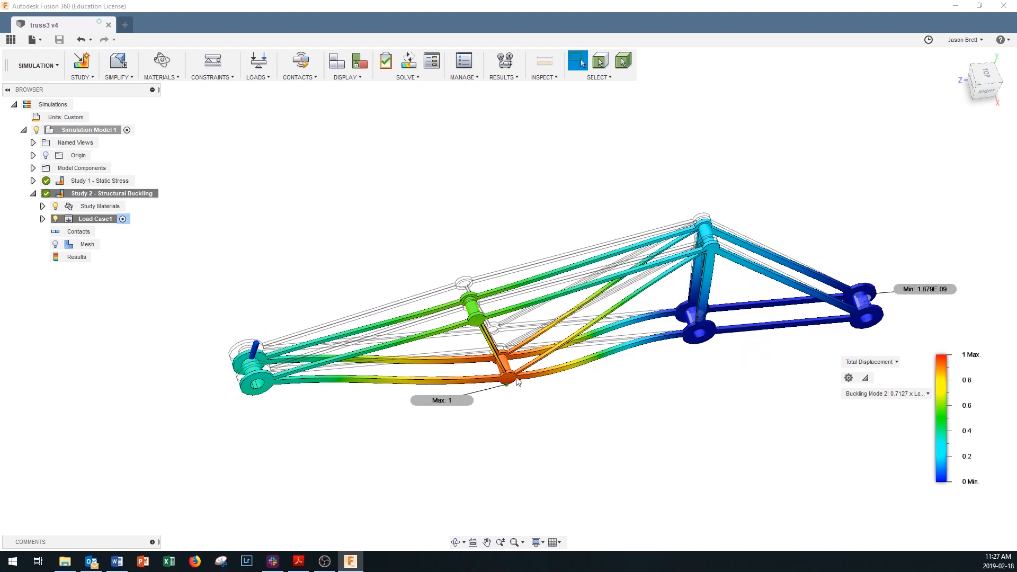
{"action": "middle_click_drag", "start_coordinate": [517, 378], "coordinate": [479, 339], "text": "shift"}
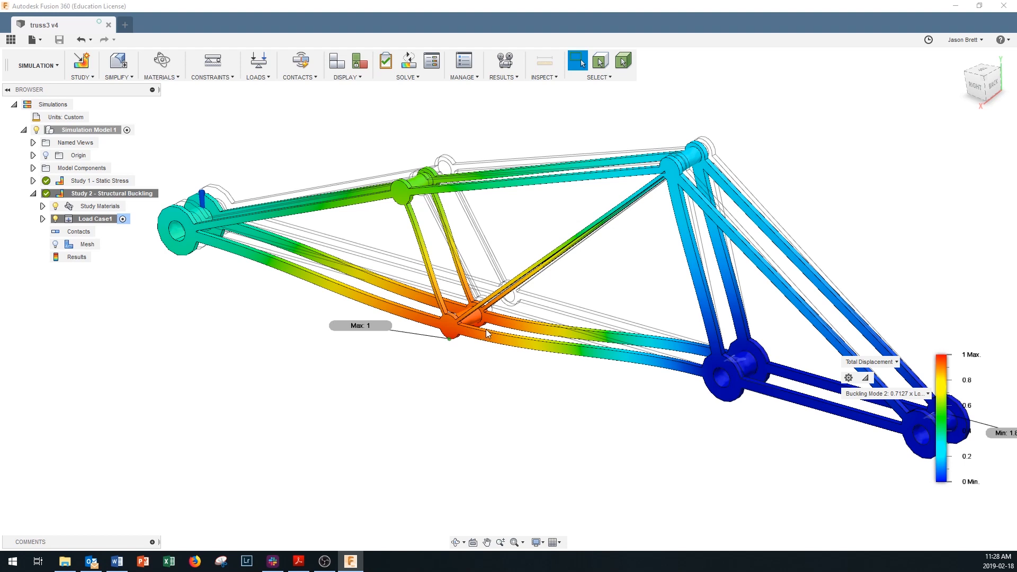
Return to the Model workspace and open Sketch1 of the truss for editing.
{"action": "left_click", "coordinate": [42, 69]}
{"action": "left_click", "coordinate": [37, 88]}
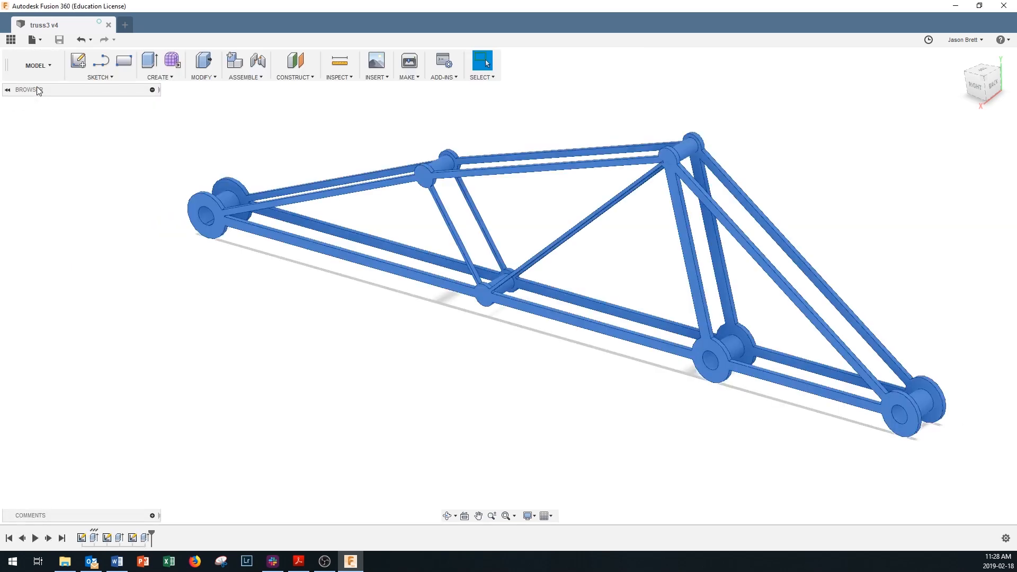
{"action": "left_click", "coordinate": [72, 194]}
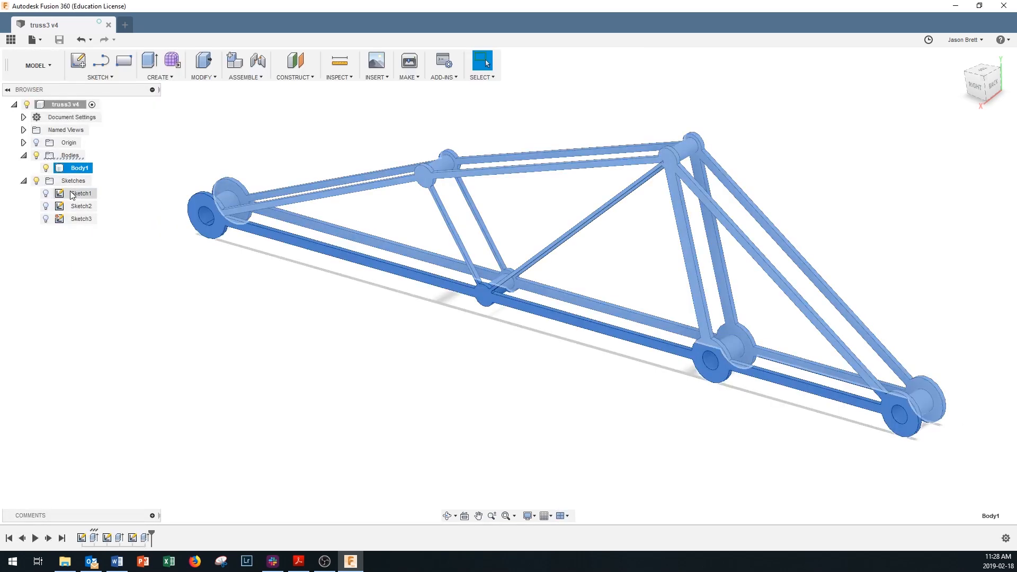
{"action": "right_click", "coordinate": [64, 193]}
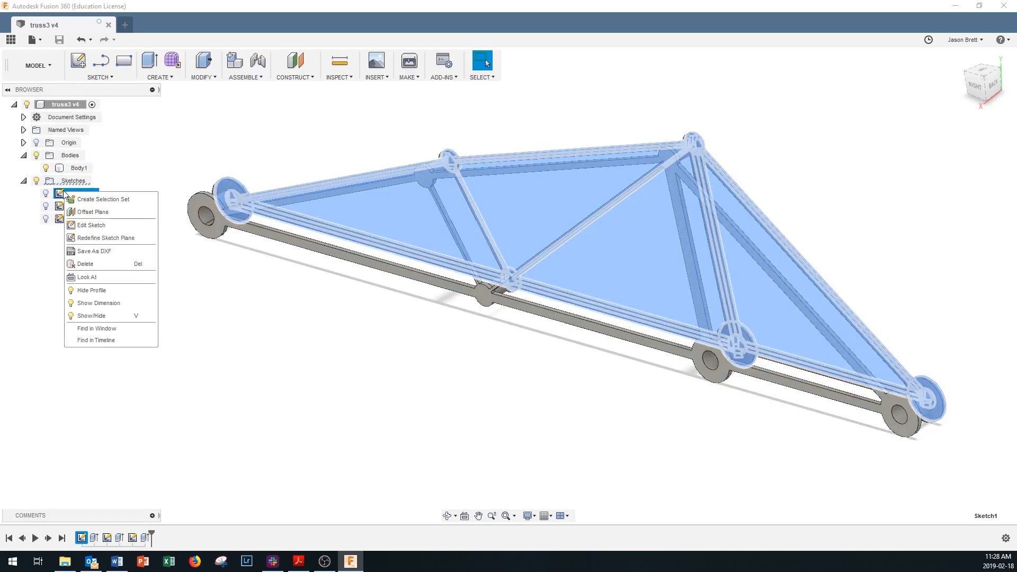
{"action": "left_click", "coordinate": [88, 223]}
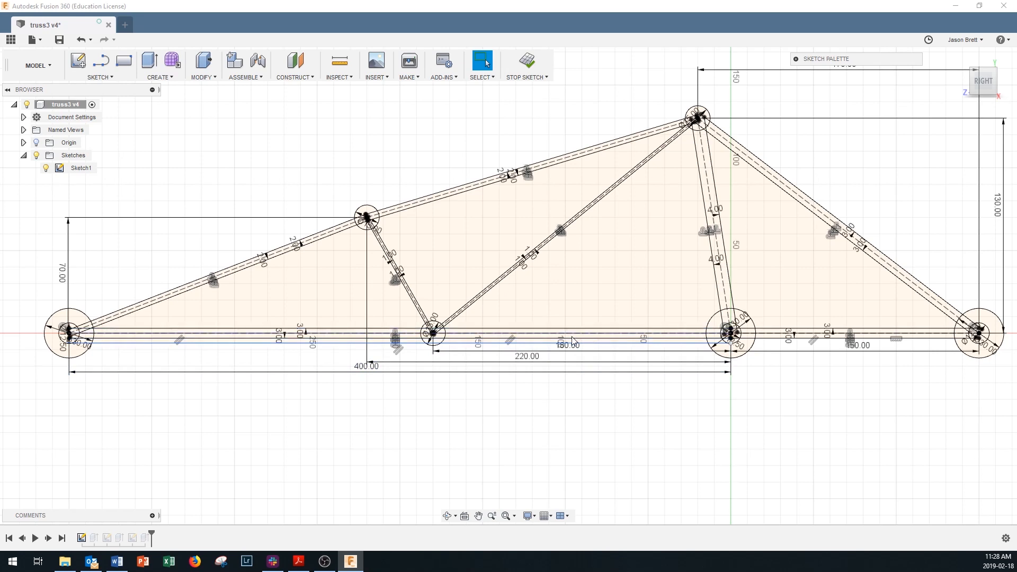
Set the apex hub's height above the lower chord to 150 mm and finish the sketch.
{"action": "scroll", "coordinate": [577, 339], "scroll_direction": "up", "scroll_amount": 1}
{"action": "scroll", "coordinate": [575, 338], "scroll_direction": "up", "scroll_amount": 2}
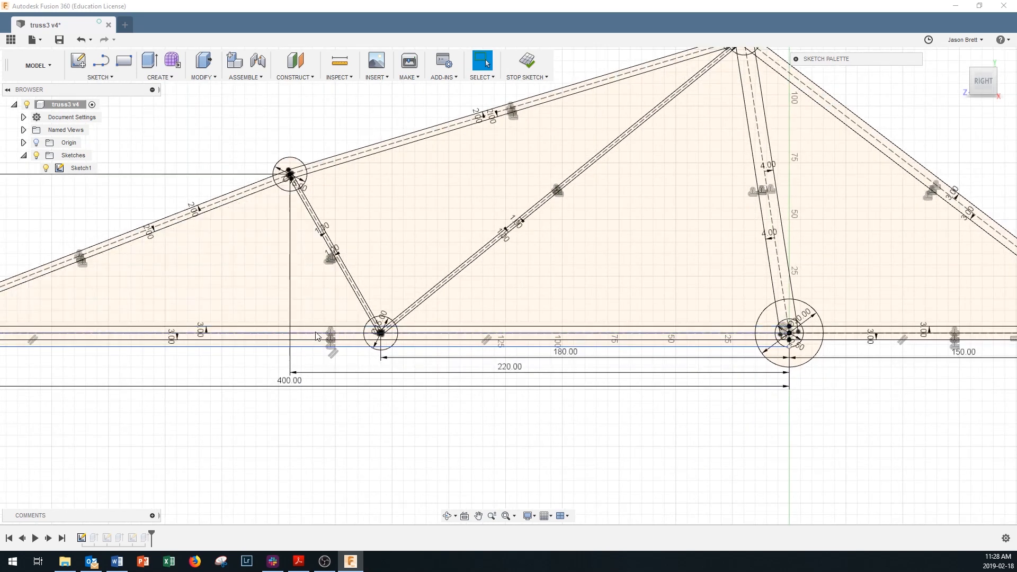
{"action": "scroll", "coordinate": [312, 334], "scroll_direction": "down", "scroll_amount": 3}
{"action": "scroll", "coordinate": [318, 333], "scroll_direction": "down", "scroll_amount": 1}
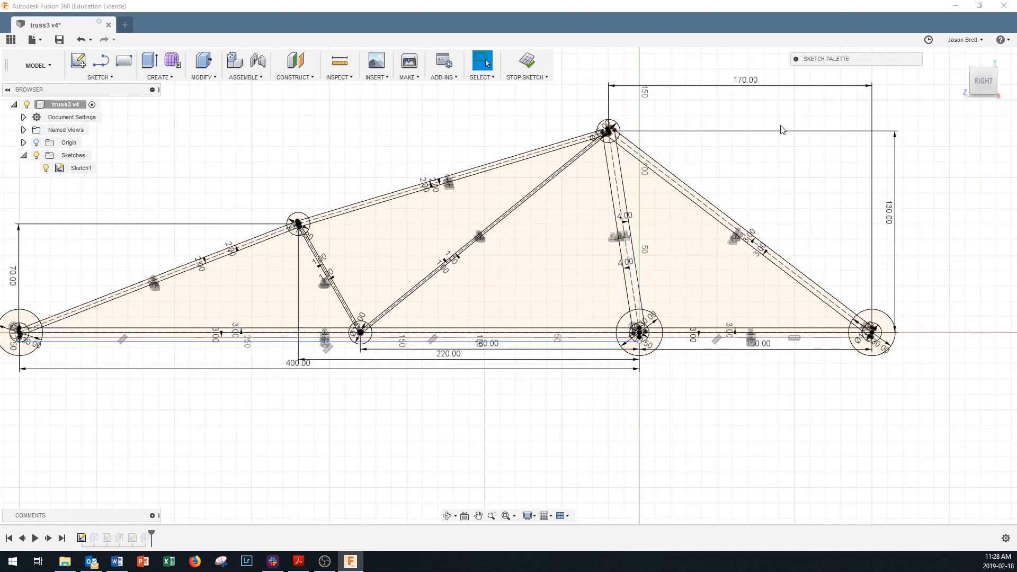
{"action": "left_click", "coordinate": [479, 517]}
{"action": "left_click_drag", "start_coordinate": [513, 309], "coordinate": [596, 318]}
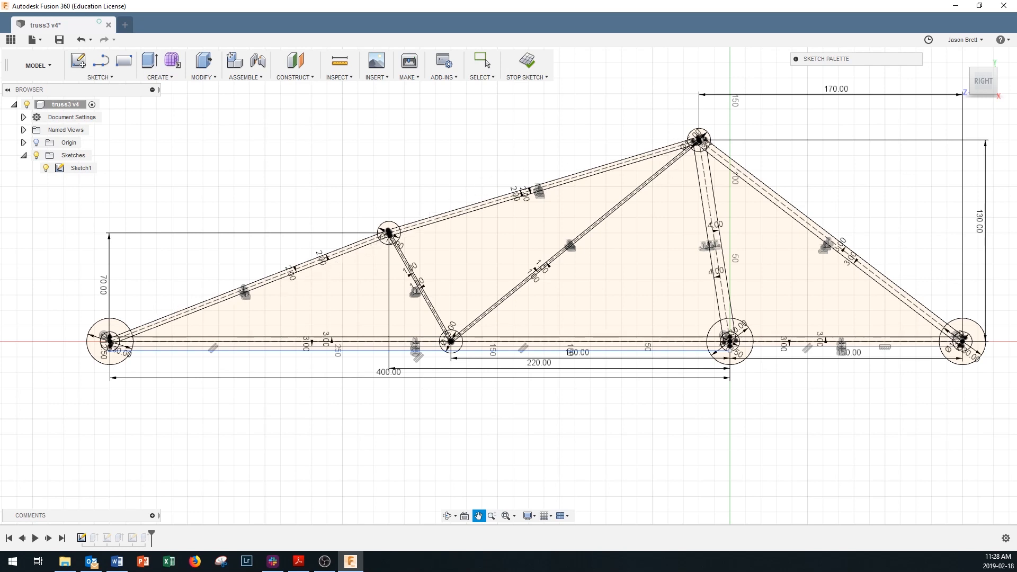
{"action": "key", "text": "Escape"}
{"action": "double_click", "coordinate": [980, 229]}
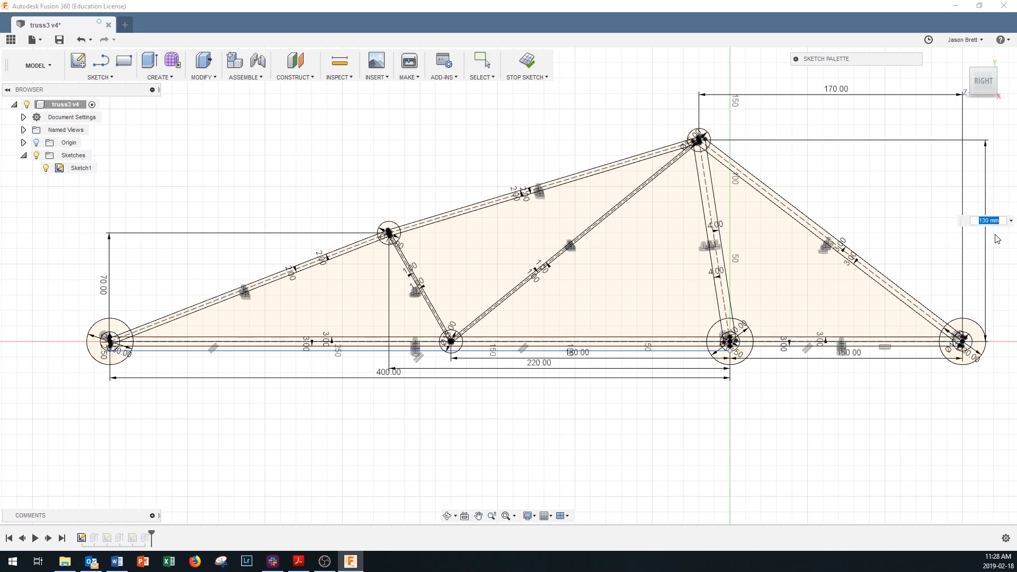
{"action": "type", "text": "150"}
{"action": "key", "text": "Return"}
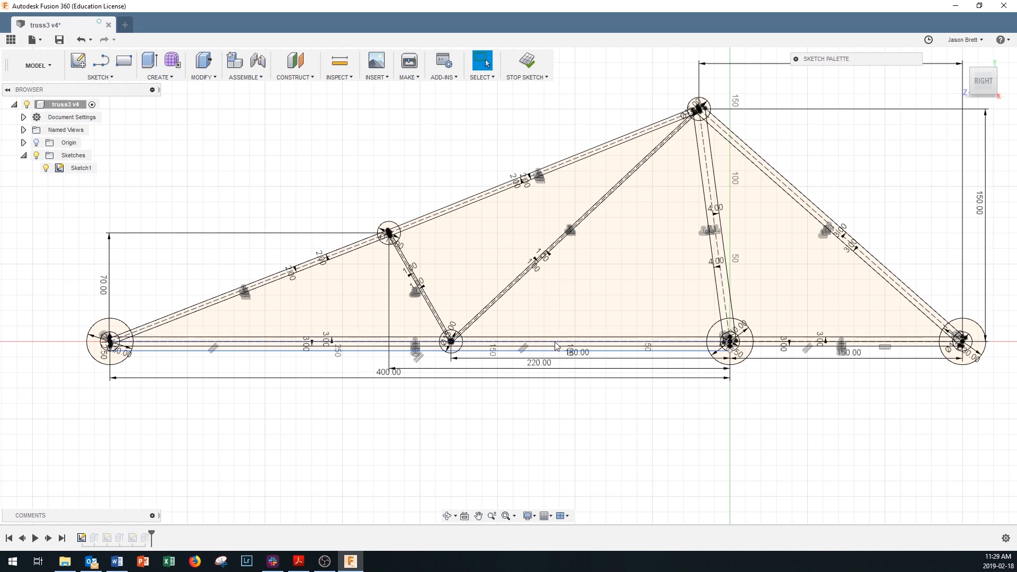
{"action": "left_click", "coordinate": [530, 70]}
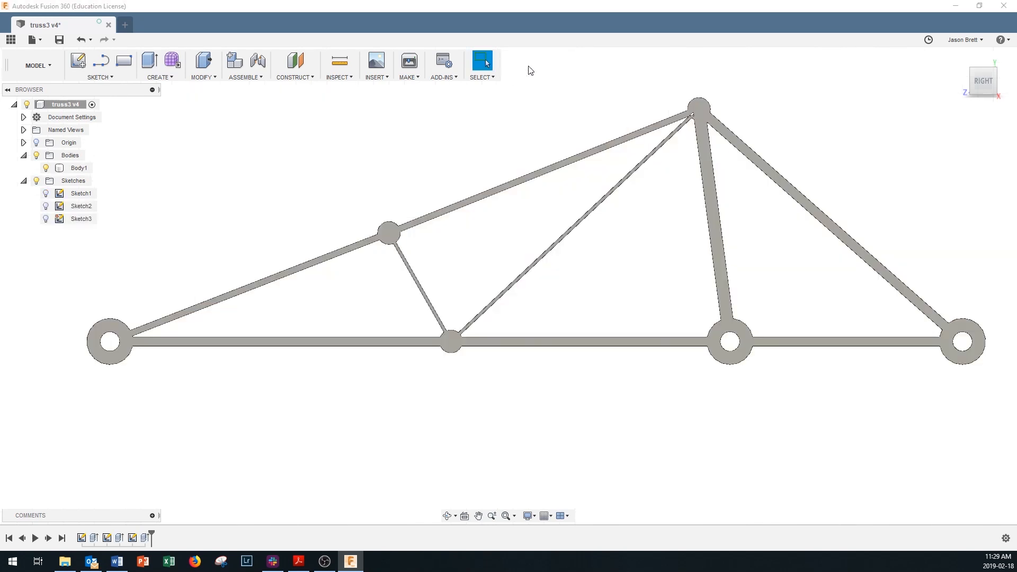
Examine the joint where the thin diagonal meets the apex hub, along with the overall reshaped truss.
{"action": "left_click", "coordinate": [700, 118]}
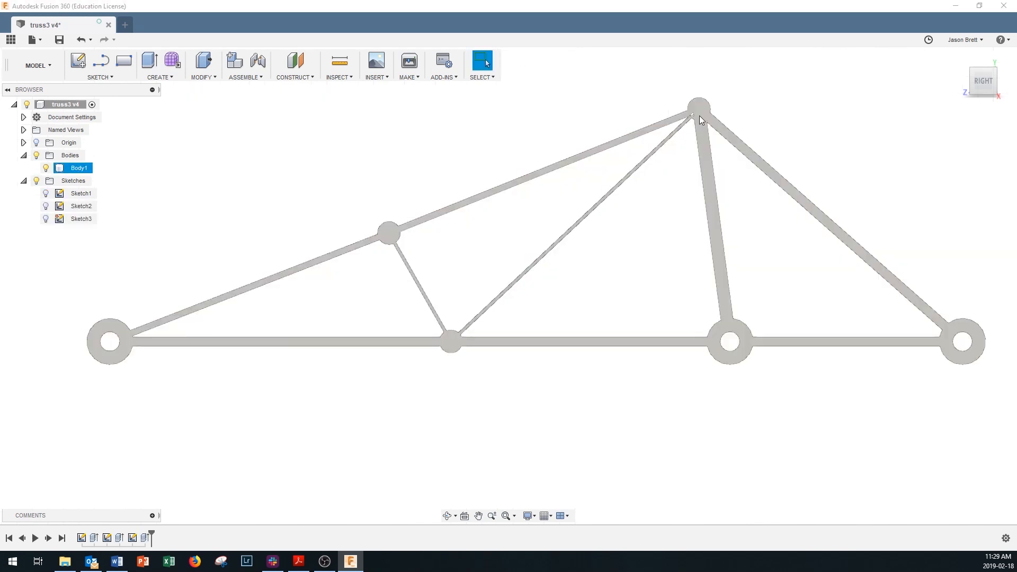
{"action": "scroll", "coordinate": [699, 118], "scroll_direction": "up", "scroll_amount": 6}
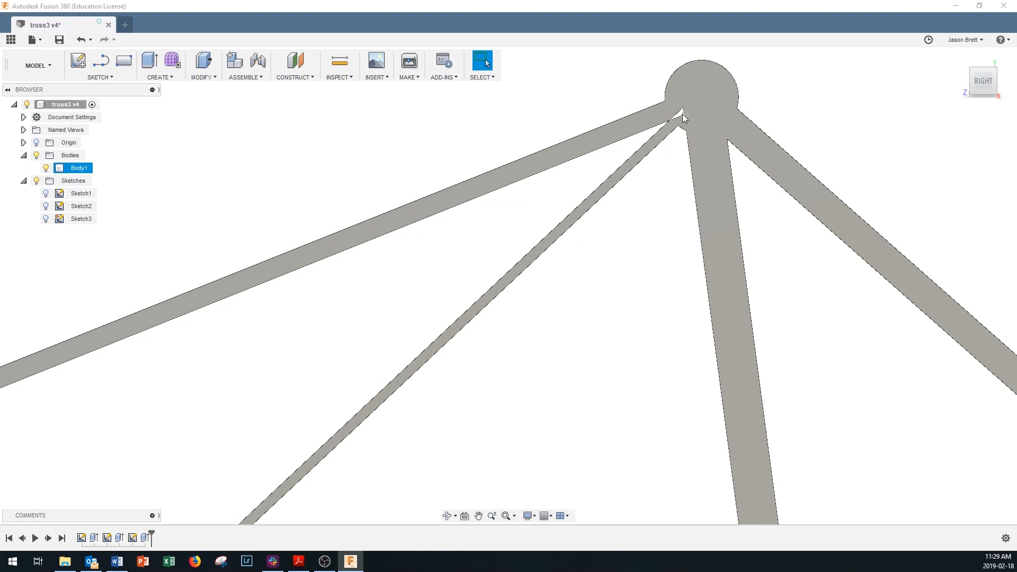
{"action": "middle_click_drag", "start_coordinate": [683, 115], "coordinate": [688, 148], "text": "shift"}
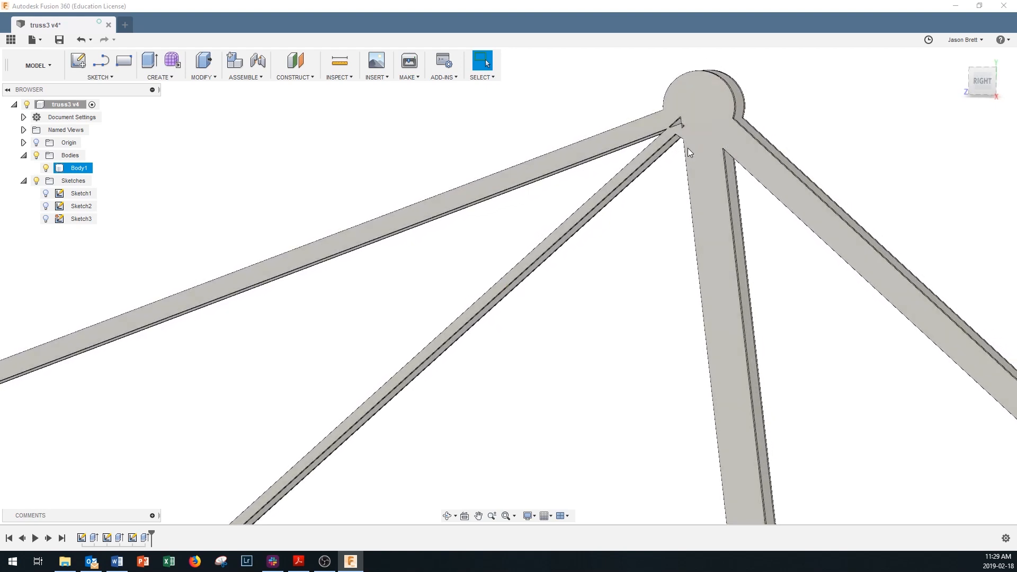
{"action": "scroll", "coordinate": [688, 148], "scroll_direction": "down", "scroll_amount": 5}
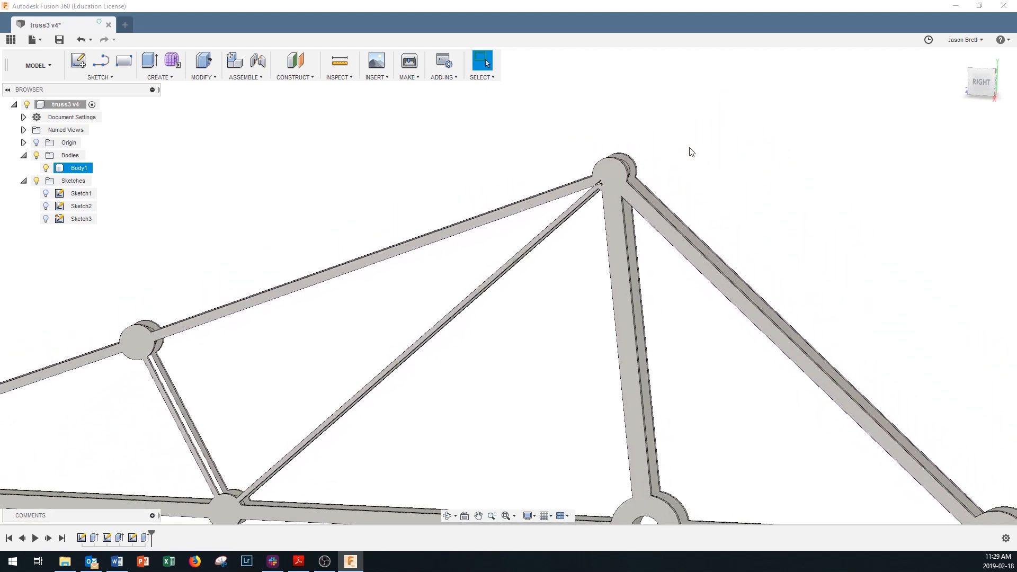
{"action": "scroll", "coordinate": [691, 152], "scroll_direction": "down", "scroll_amount": 5}
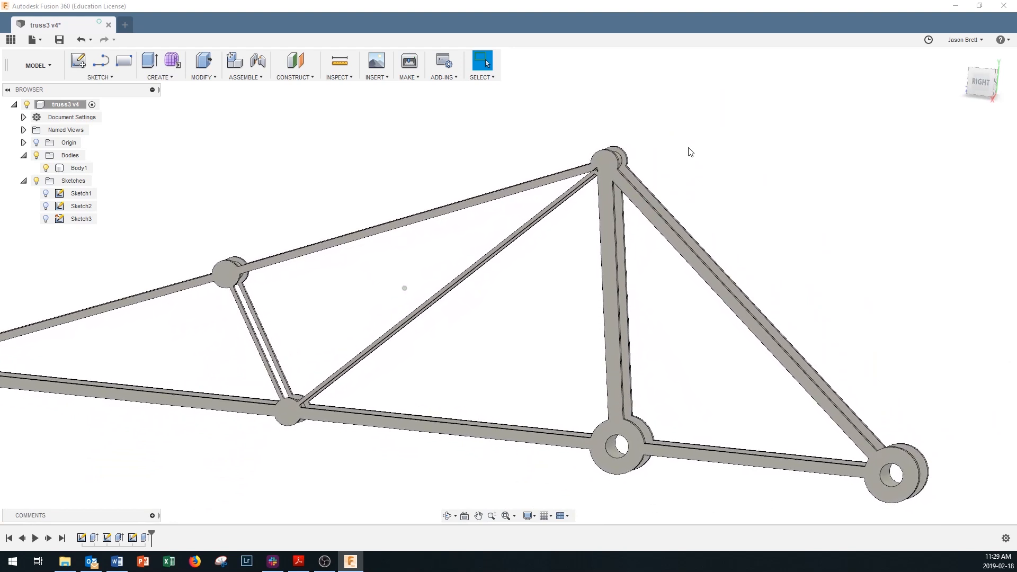
{"action": "scroll", "coordinate": [688, 149], "scroll_direction": "down", "scroll_amount": 4}
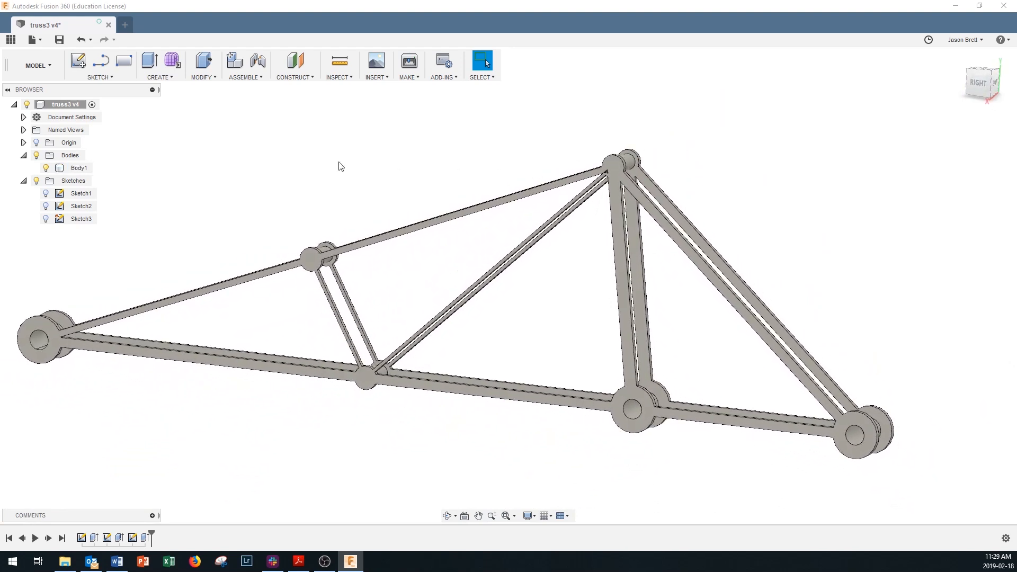
Re-solve the Structural Buckling study on the cloud from the Simulation workspace and view the results in Buckling Mode 2.
{"action": "left_click", "coordinate": [38, 65]}
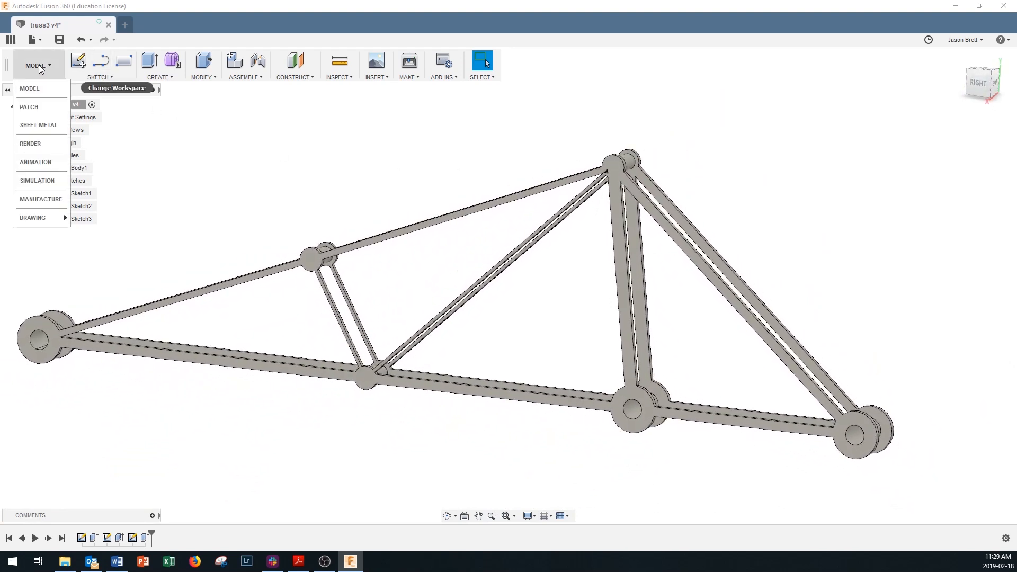
{"action": "left_click", "coordinate": [36, 180]}
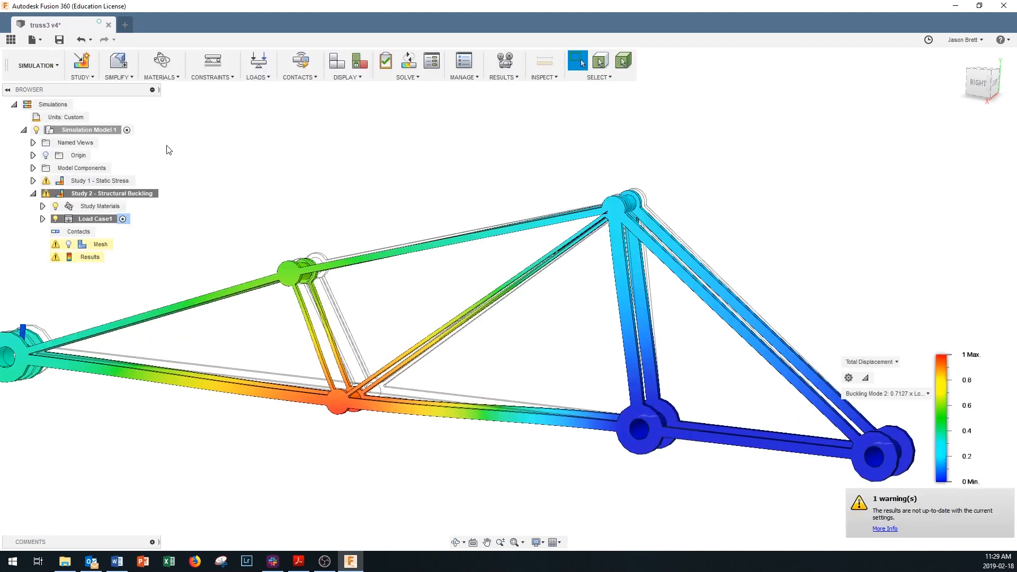
{"action": "left_click", "coordinate": [386, 61]}
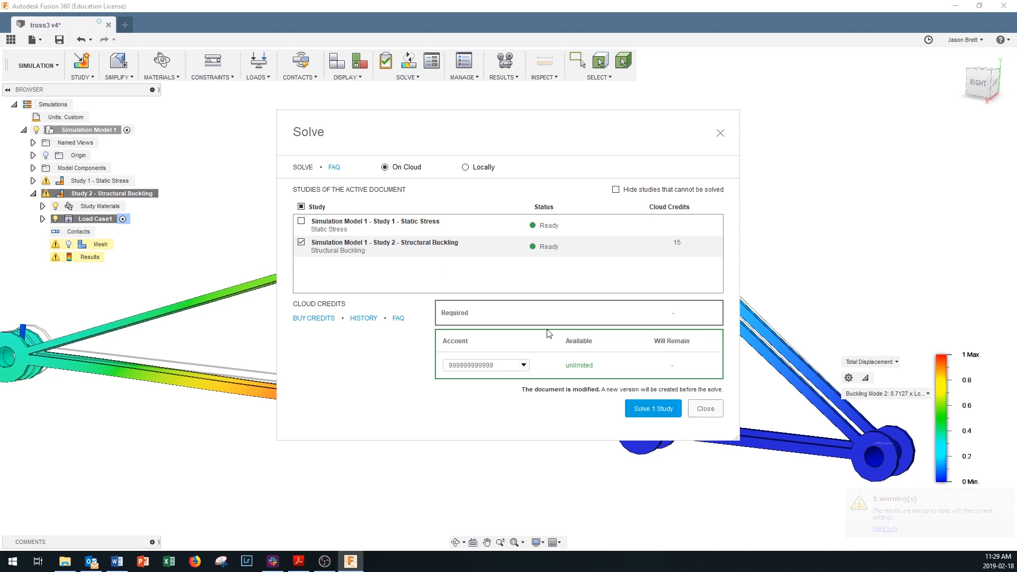
{"action": "left_click", "coordinate": [653, 407]}
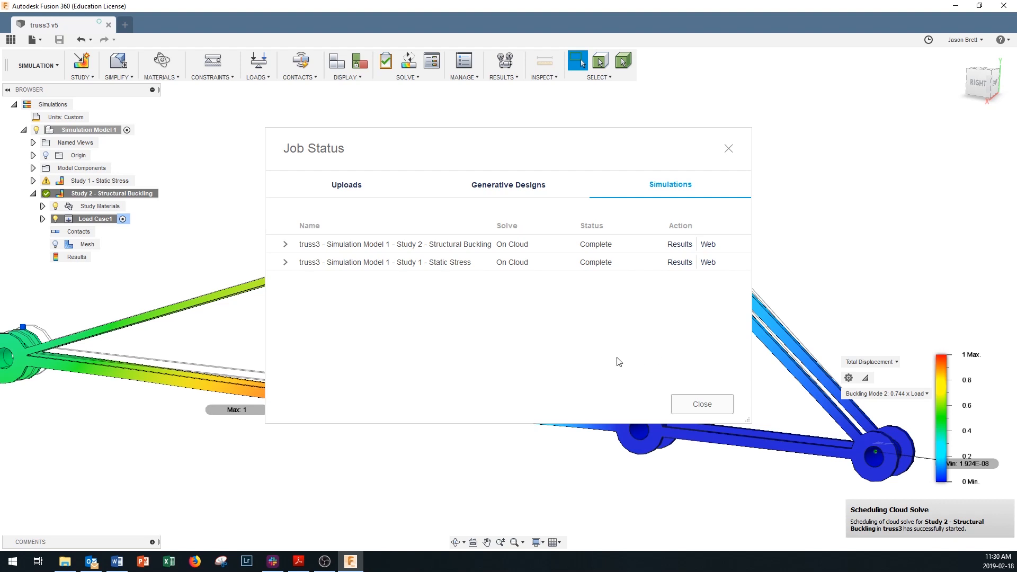
{"action": "left_click", "coordinate": [702, 405]}
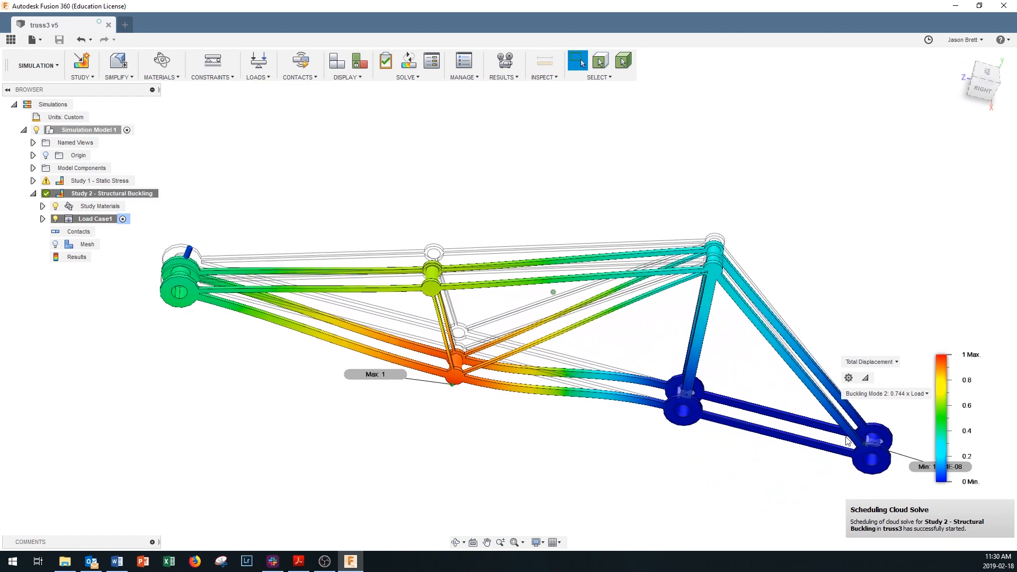
{"action": "left_click", "coordinate": [905, 395]}
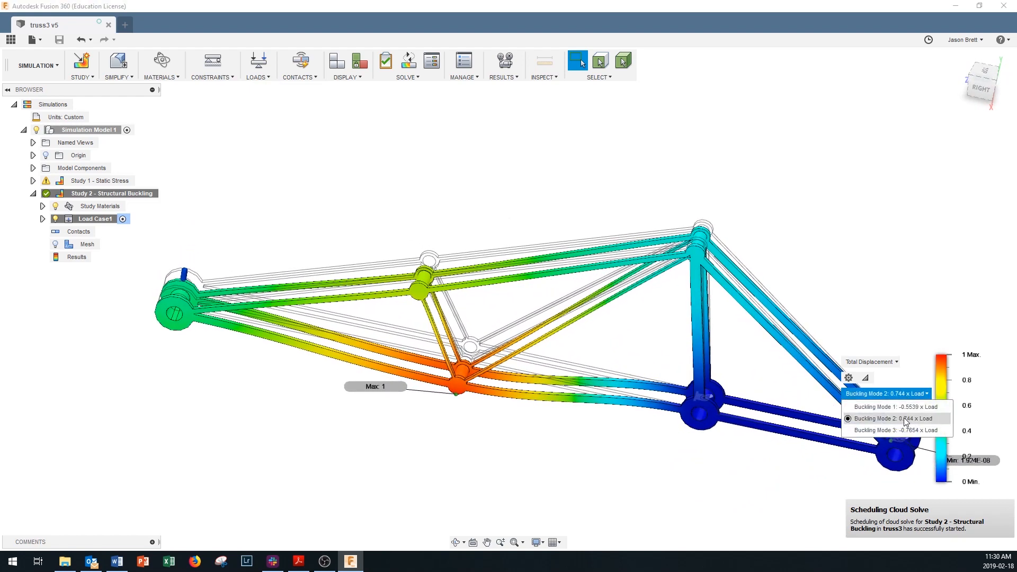
{"action": "left_click", "coordinate": [905, 419]}
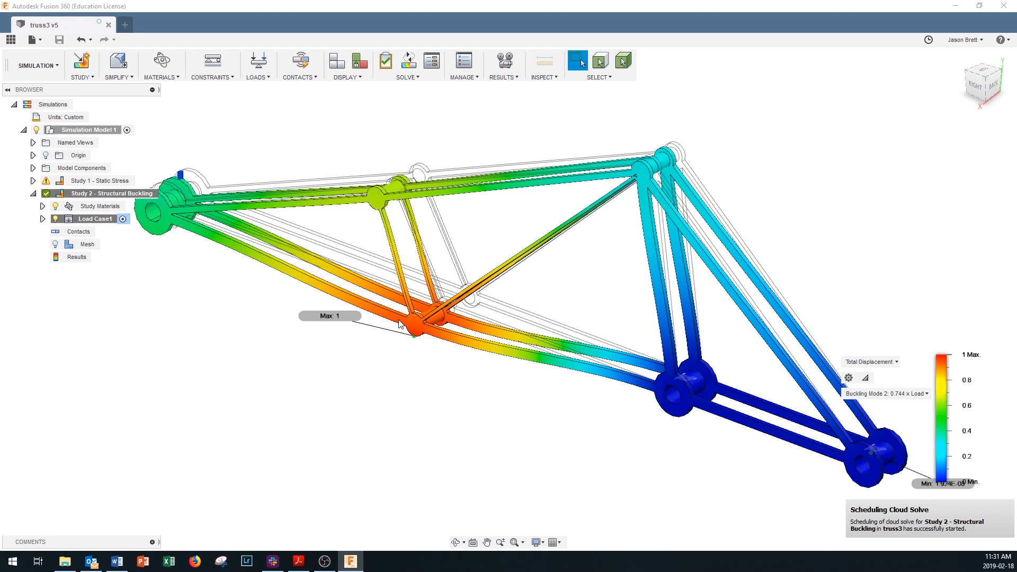
Go back to the Model workspace and reopen the truss profile Sketch1 for editing.
{"action": "left_click", "coordinate": [37, 66]}
{"action": "left_click", "coordinate": [33, 88]}
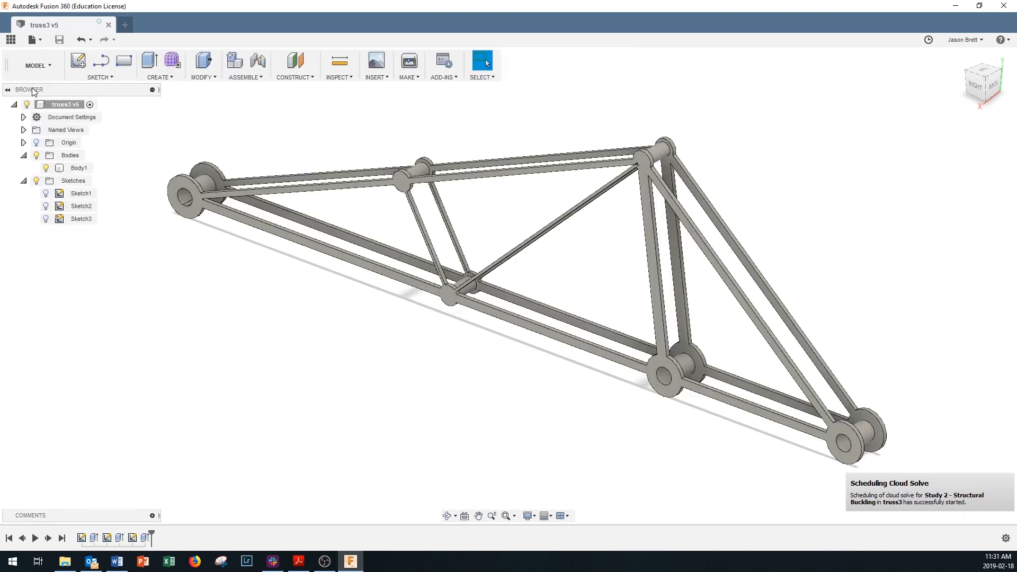
{"action": "right_click", "coordinate": [82, 194]}
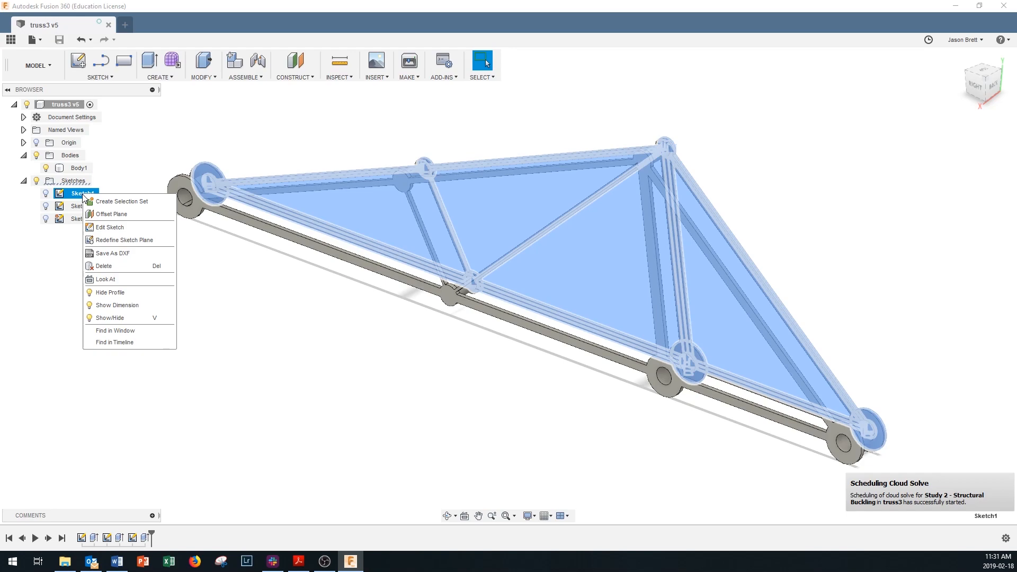
{"action": "left_click", "coordinate": [109, 227]}
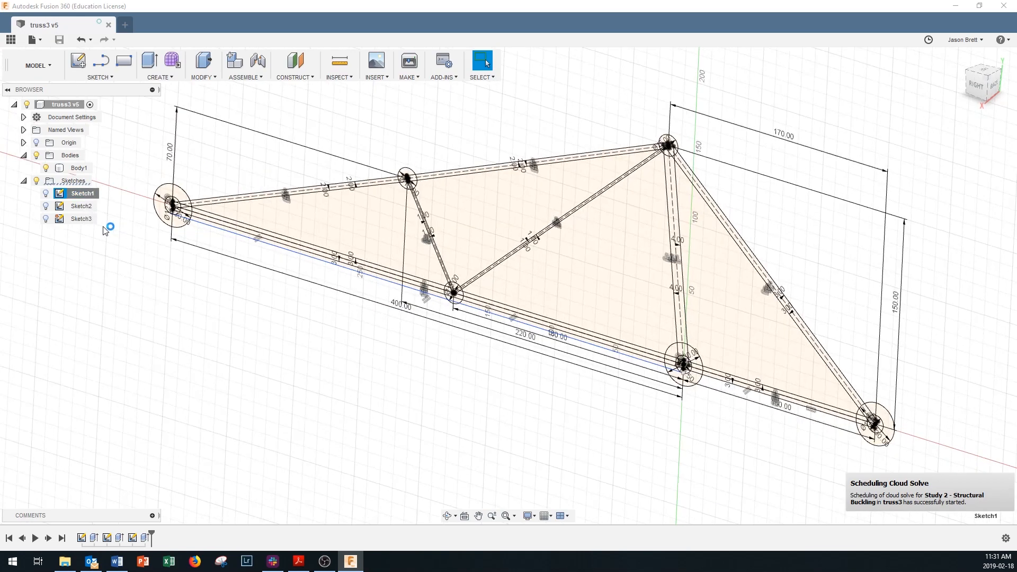
Set both half-width dimensions of the long lower chord to 4 mm and finish the sketch.
{"action": "scroll", "coordinate": [247, 369], "scroll_direction": "up", "scroll_amount": 3}
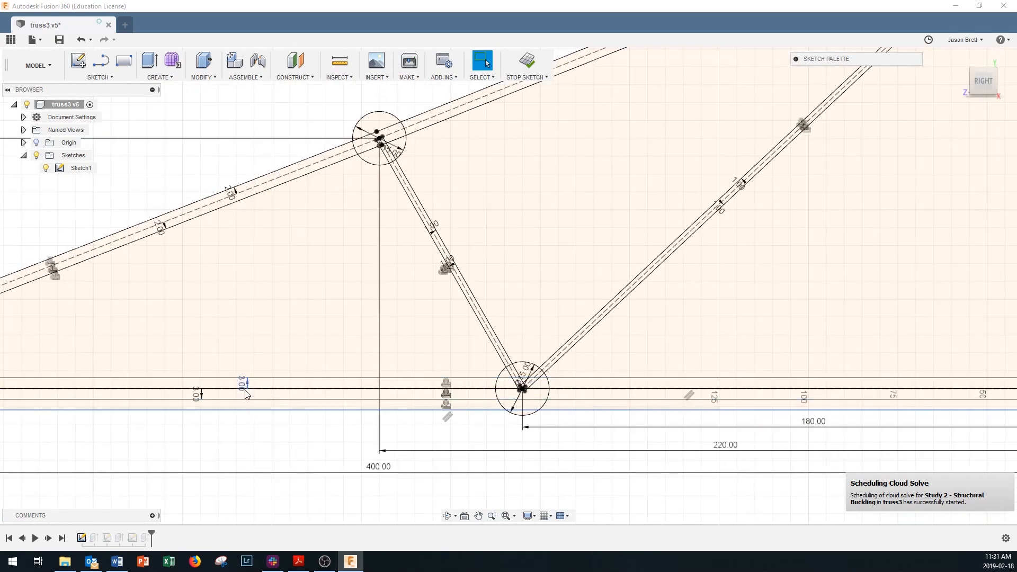
{"action": "double_click", "coordinate": [245, 389]}
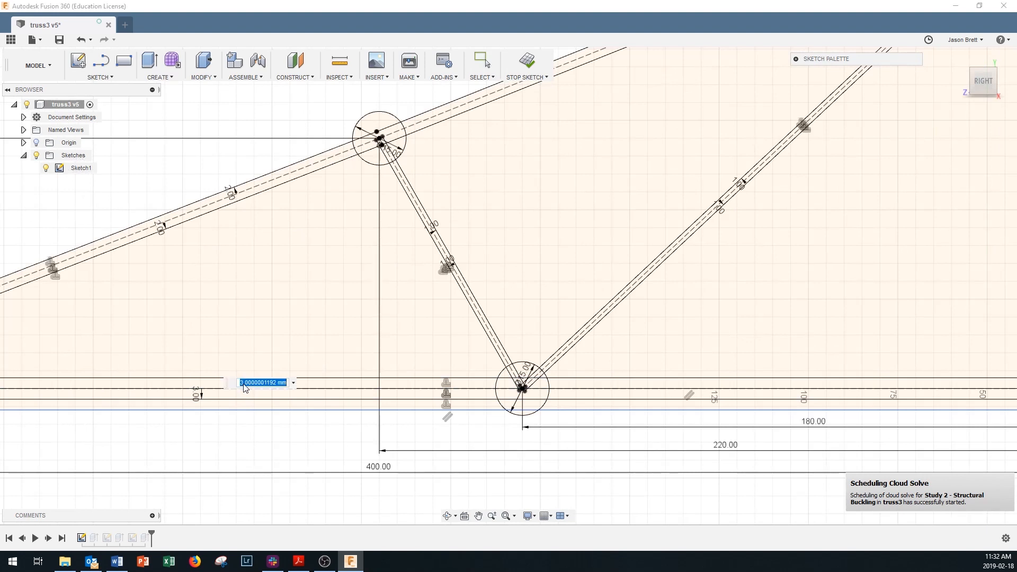
{"action": "type", "text": "4"}
{"action": "key", "text": "Return"}
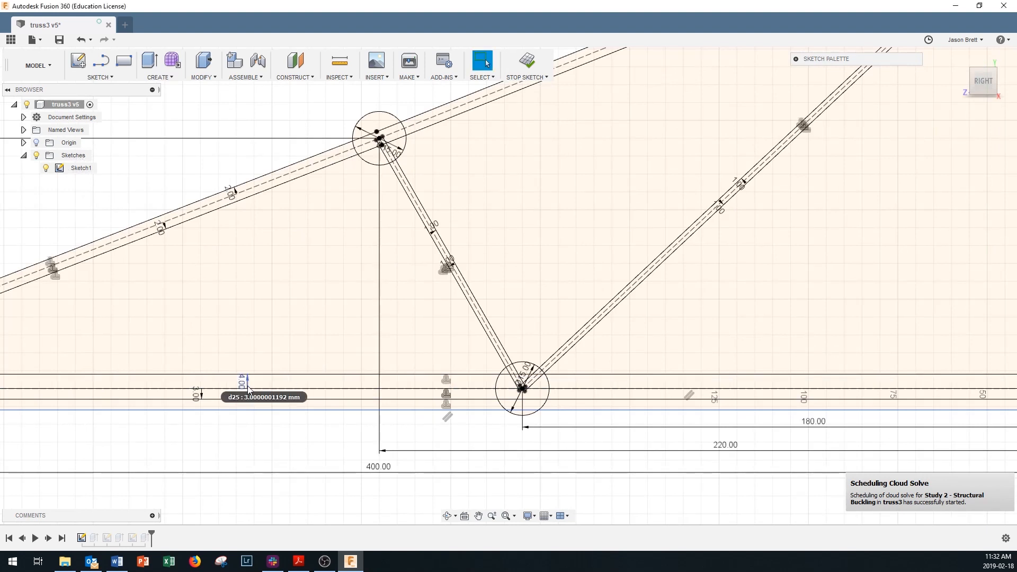
{"action": "double_click", "coordinate": [196, 396]}
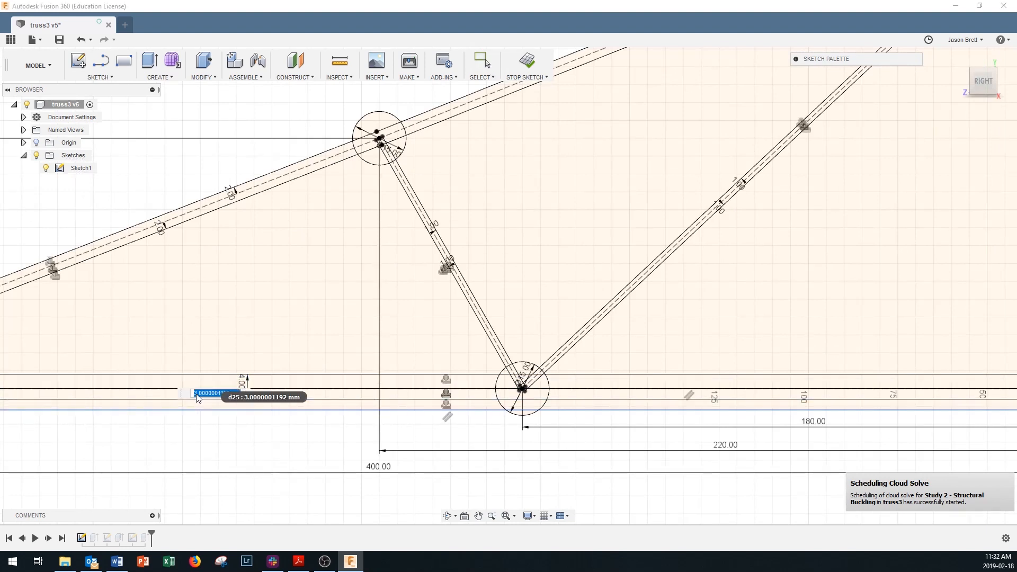
{"action": "type", "text": "4"}
{"action": "key", "text": "Return"}
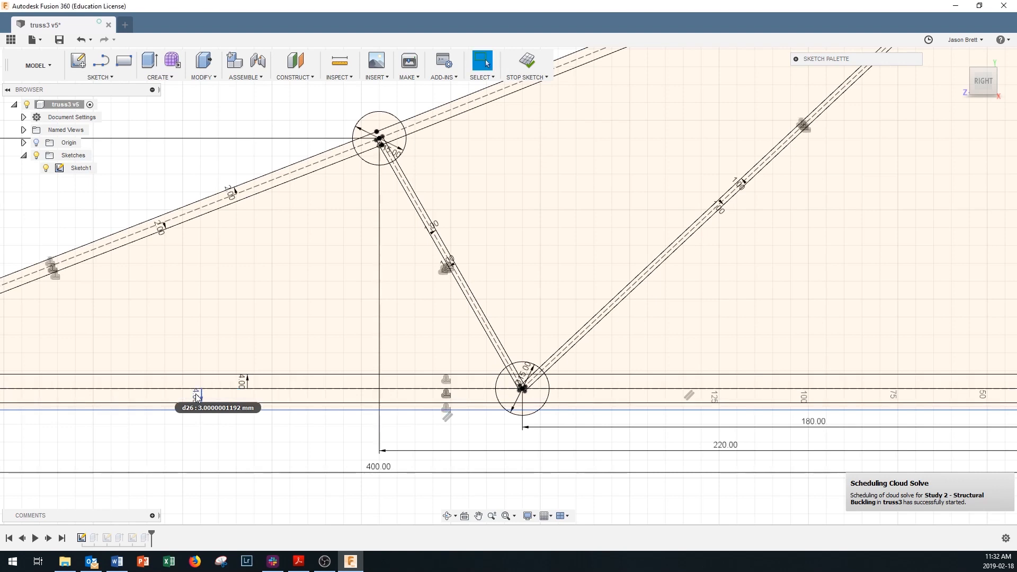
{"action": "scroll", "coordinate": [357, 358], "scroll_direction": "down", "scroll_amount": 5}
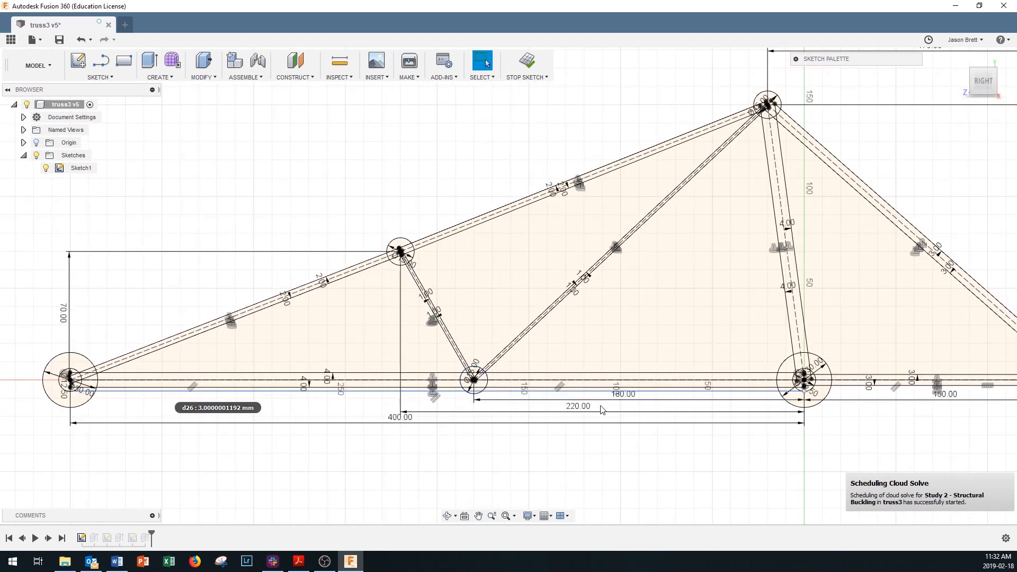
{"action": "middle_click_drag", "start_coordinate": [602, 410], "coordinate": [600, 408], "text": "shift"}
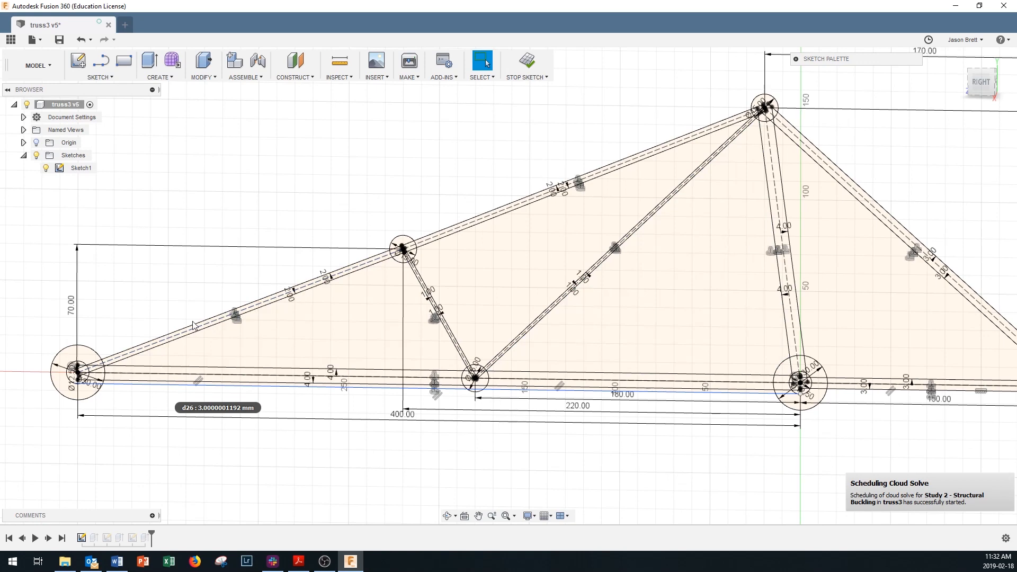
{"action": "left_click", "coordinate": [524, 67]}
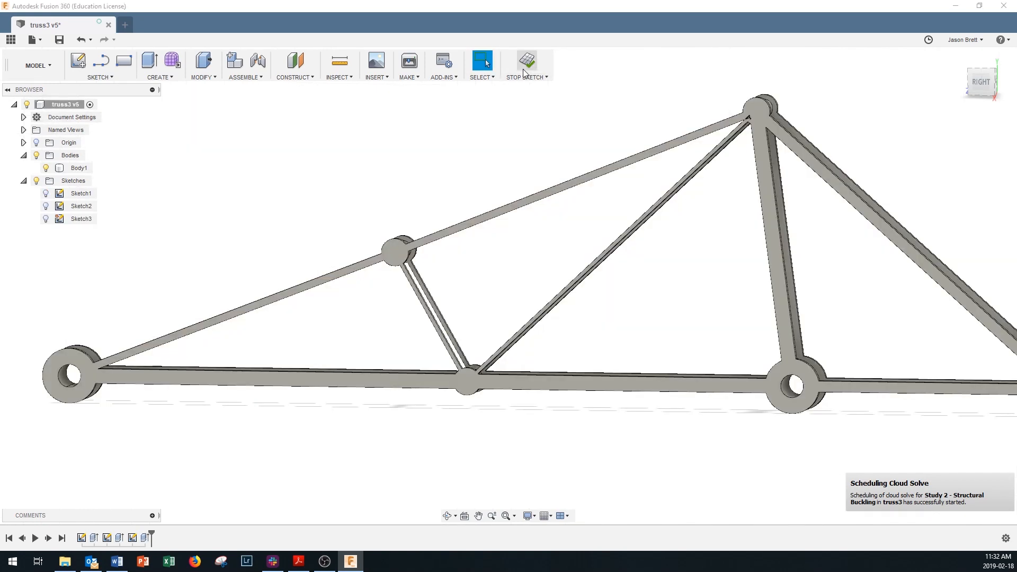
Check the mass of Body1 in its physical properties and view the thickened truss.
{"action": "middle_click_drag", "start_coordinate": [518, 90], "coordinate": [502, 107], "text": "shift"}
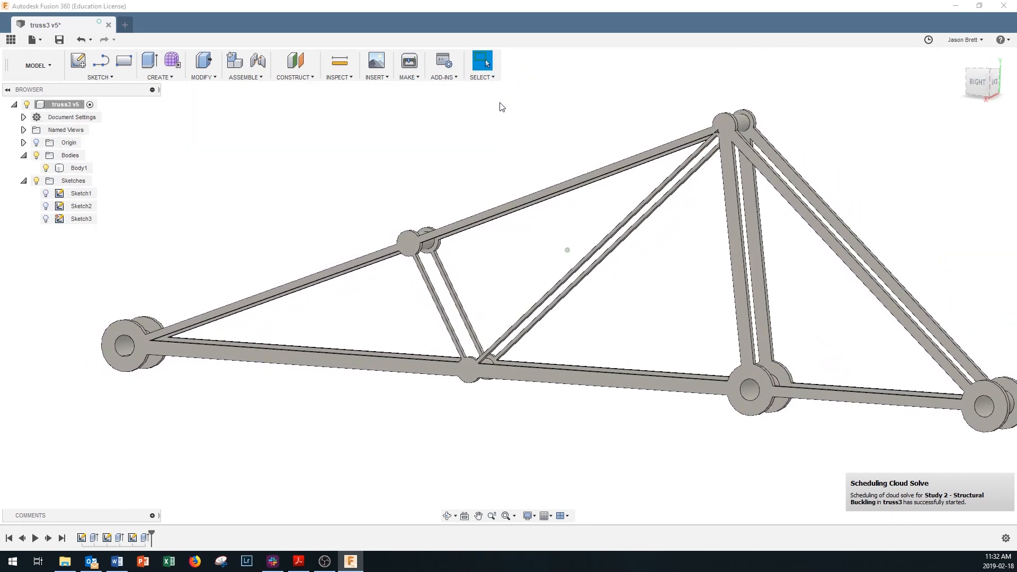
{"action": "right_click", "coordinate": [70, 169]}
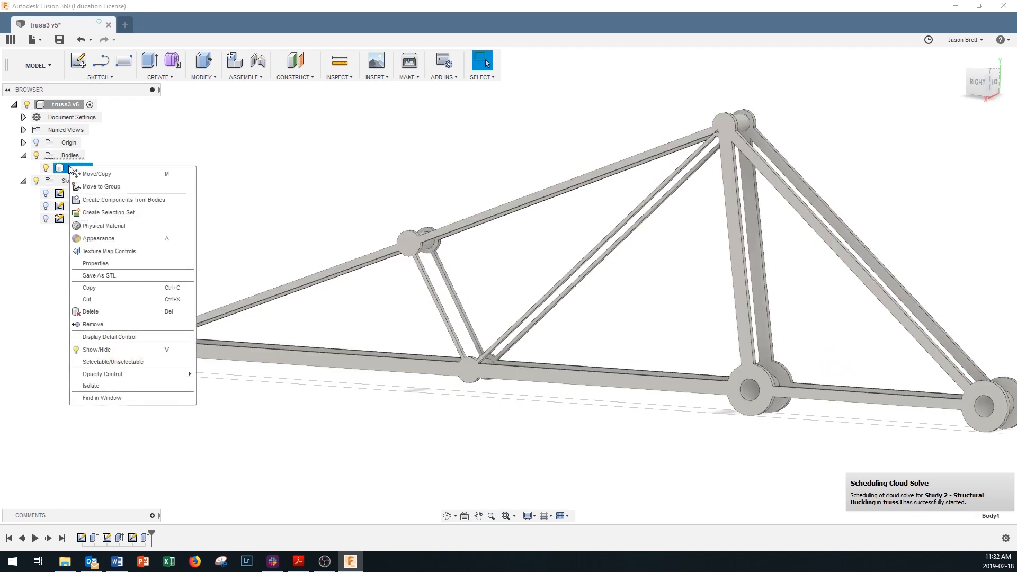
{"action": "left_click", "coordinate": [98, 264]}
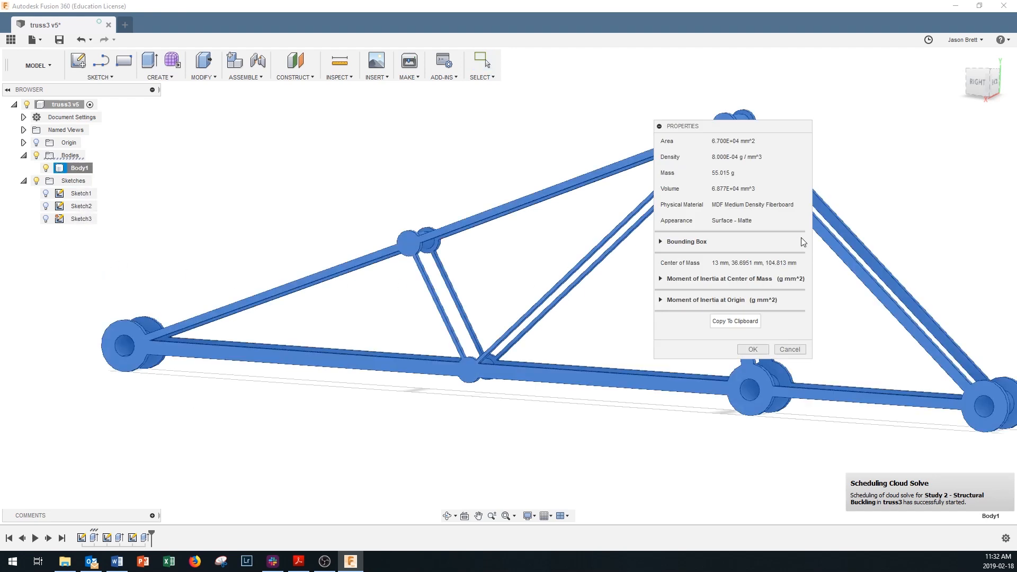
{"action": "left_click", "coordinate": [761, 351]}
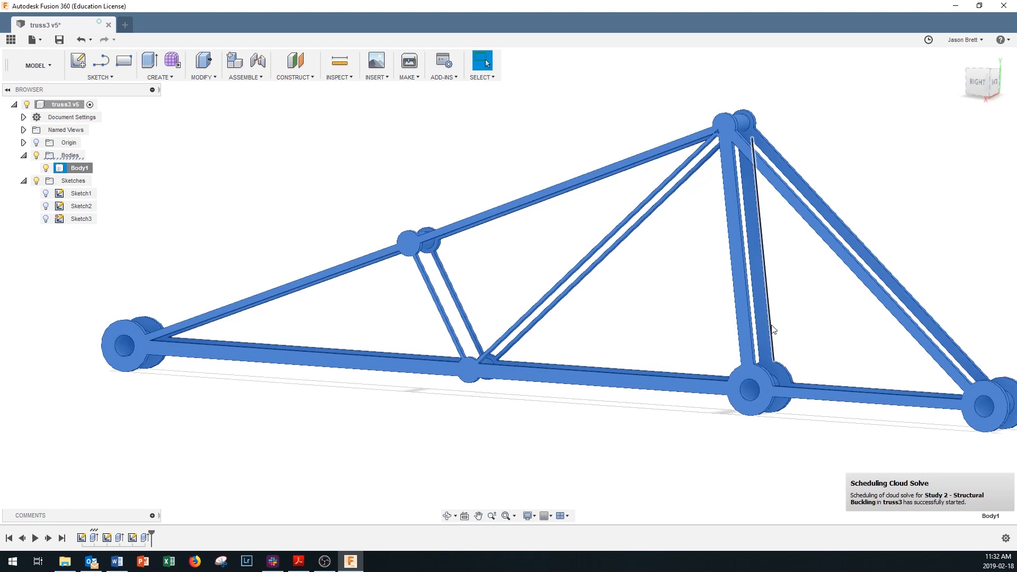
{"action": "middle_click_drag", "start_coordinate": [773, 326], "coordinate": [772, 325], "text": "shift"}
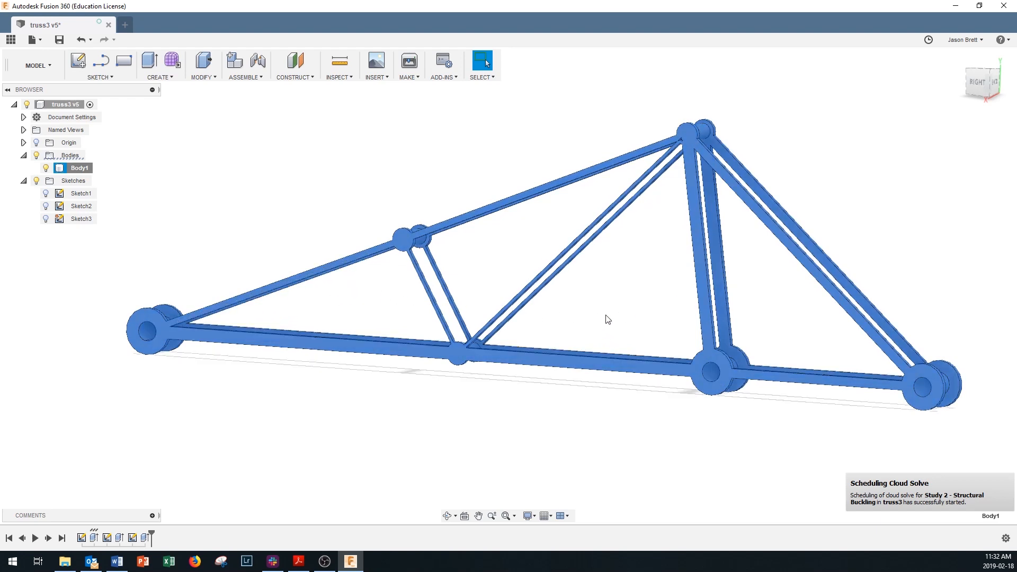
Switch to the Simulation workspace and re-solve Study 2 - Structural Buckling on the cloud.
{"action": "left_click", "coordinate": [36, 67]}
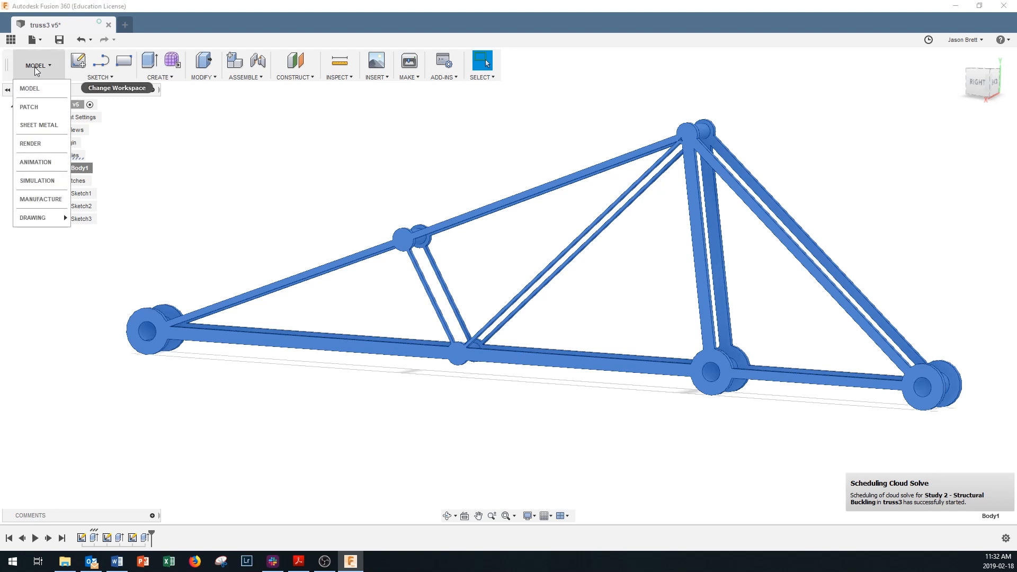
{"action": "left_click", "coordinate": [32, 181]}
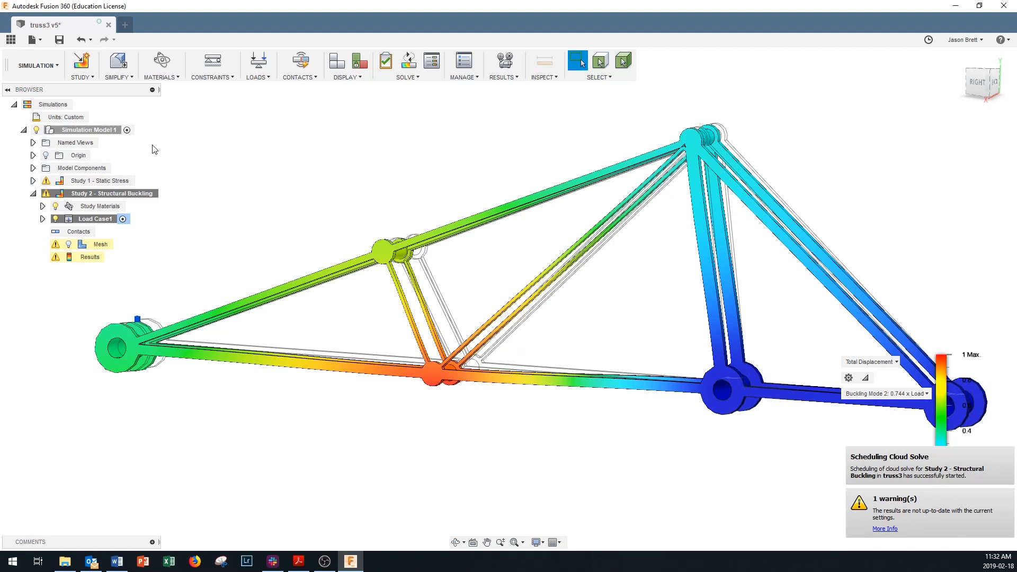
{"action": "left_click", "coordinate": [406, 70]}
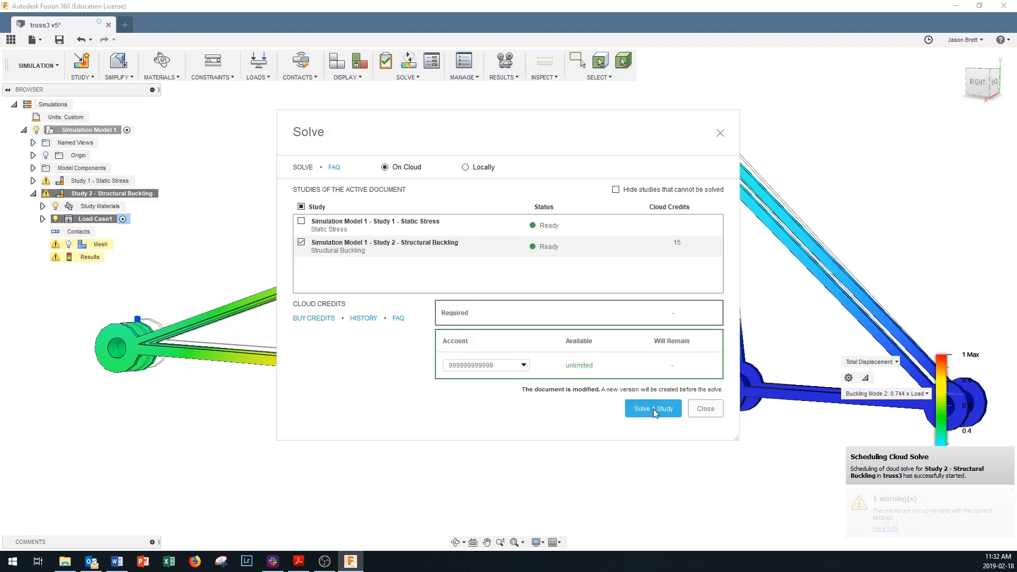
{"action": "left_click", "coordinate": [654, 408]}
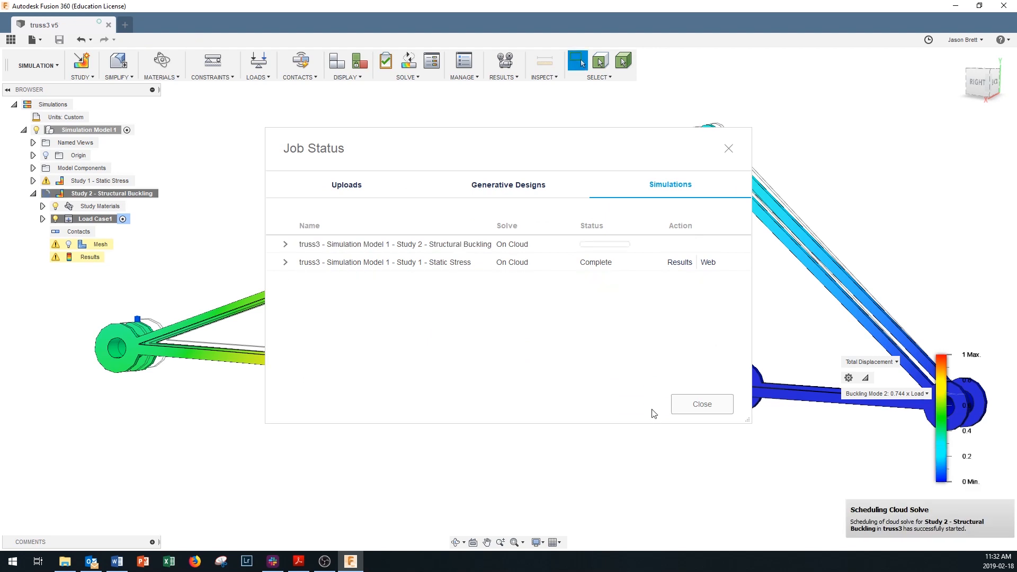
{"action": "left_click", "coordinate": [712, 407]}
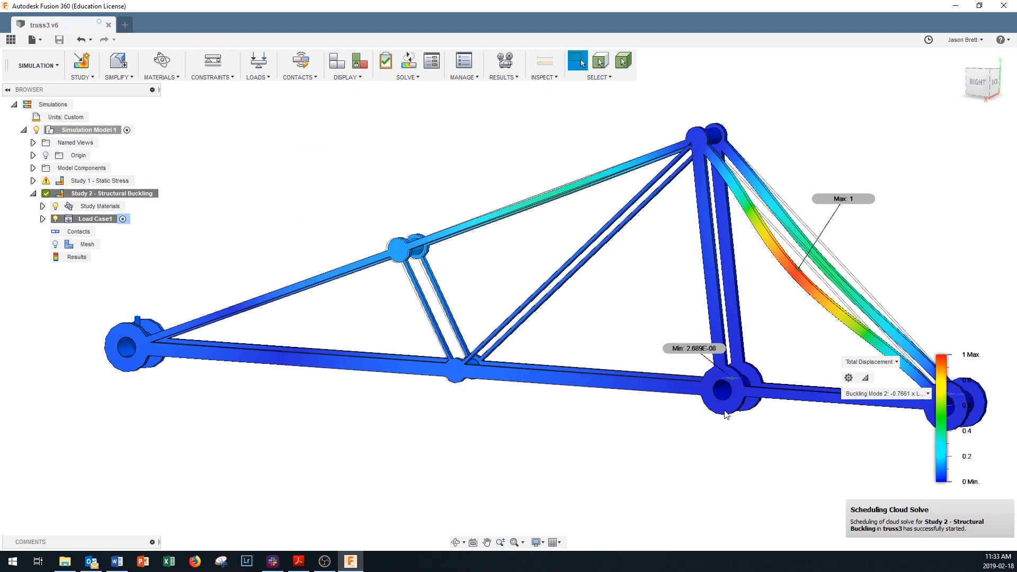
Compare the truss's deformed shapes and load factors in Buckling Modes 1, 2 and 3.
{"action": "scroll", "coordinate": [729, 416], "scroll_direction": "down", "scroll_amount": 2}
{"action": "middle_click_drag", "start_coordinate": [728, 411], "coordinate": [729, 416], "text": "shift"}
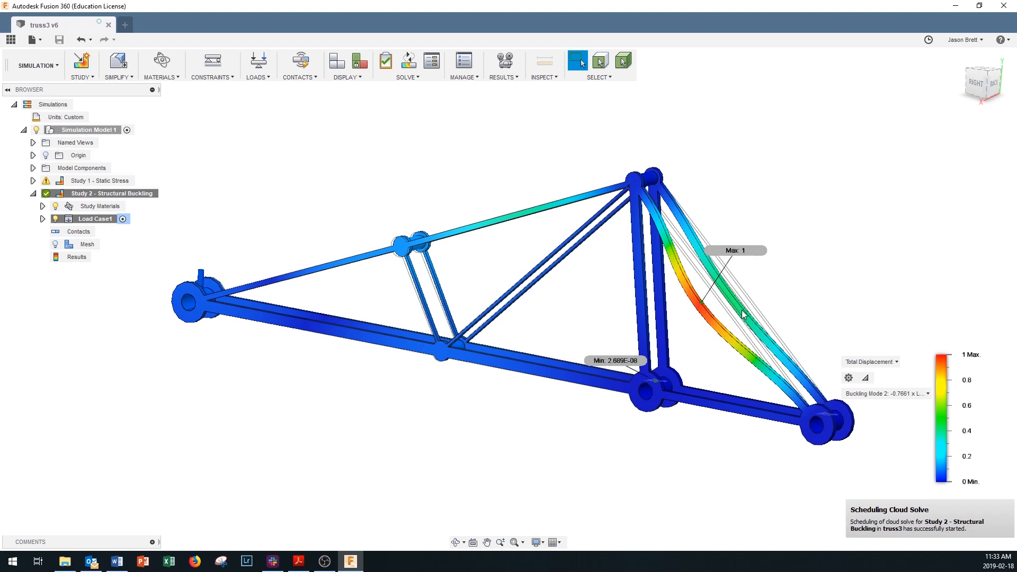
{"action": "left_click", "coordinate": [899, 395]}
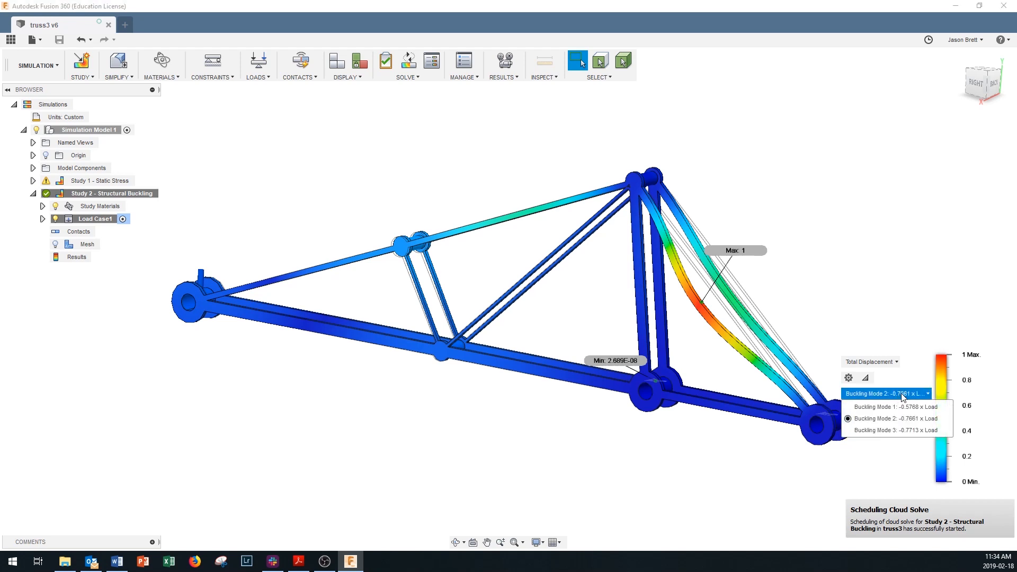
{"action": "left_click", "coordinate": [909, 431]}
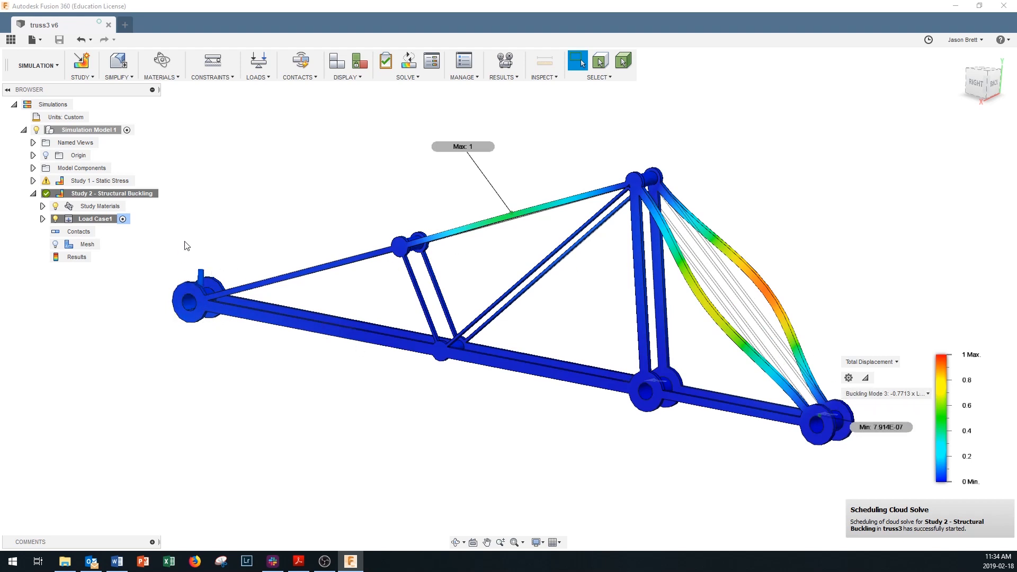
{"action": "left_click", "coordinate": [883, 393]}
{"action": "left_click", "coordinate": [894, 411]}
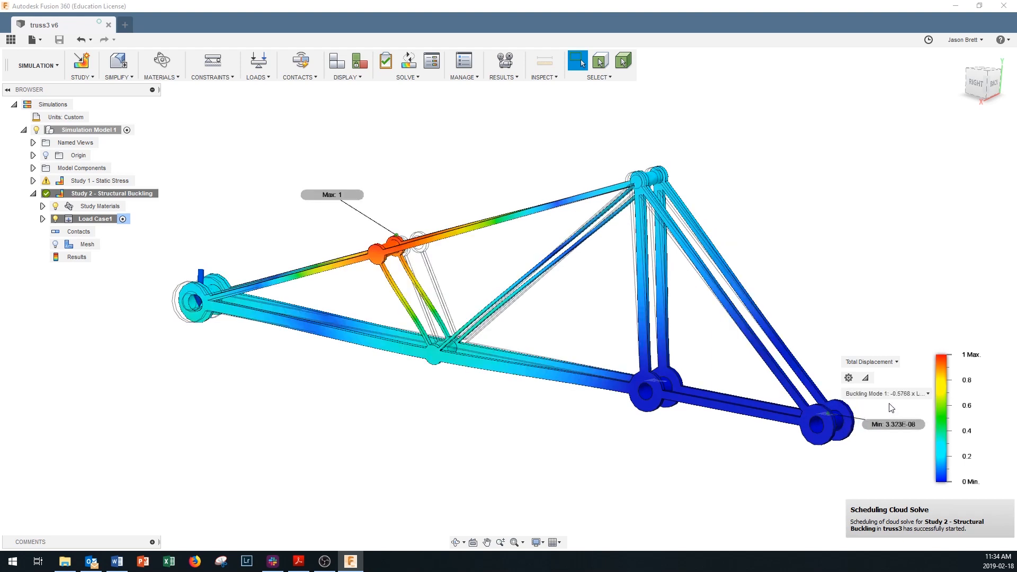
{"action": "left_click", "coordinate": [889, 394]}
{"action": "left_click", "coordinate": [892, 421]}
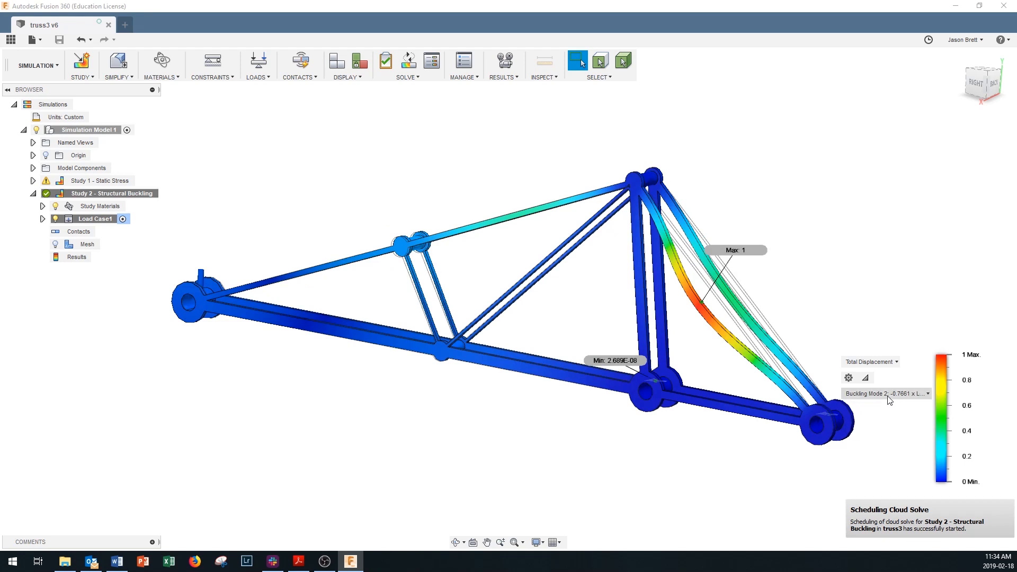
{"action": "left_click", "coordinate": [889, 396]}
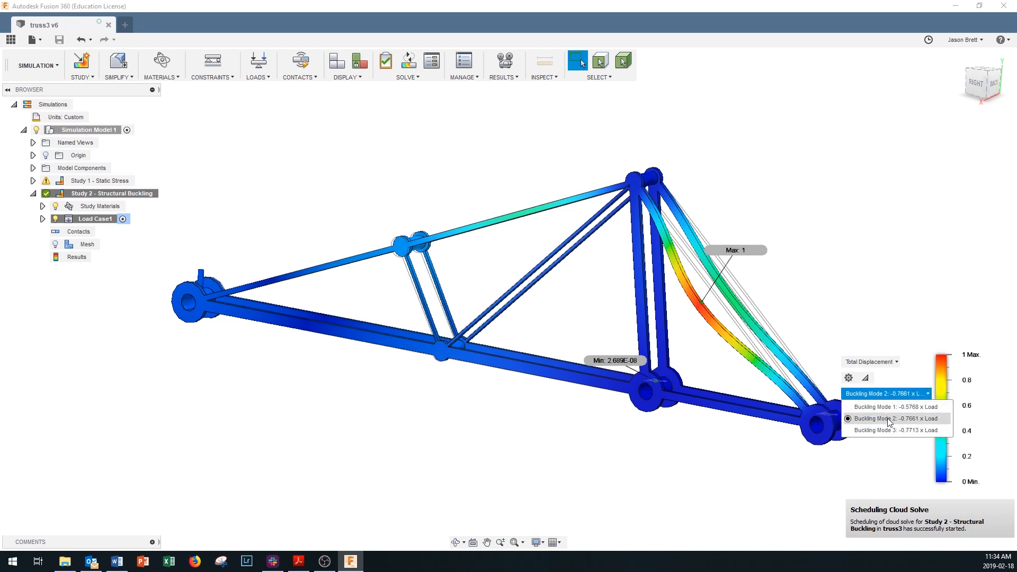
{"action": "left_click", "coordinate": [893, 455]}
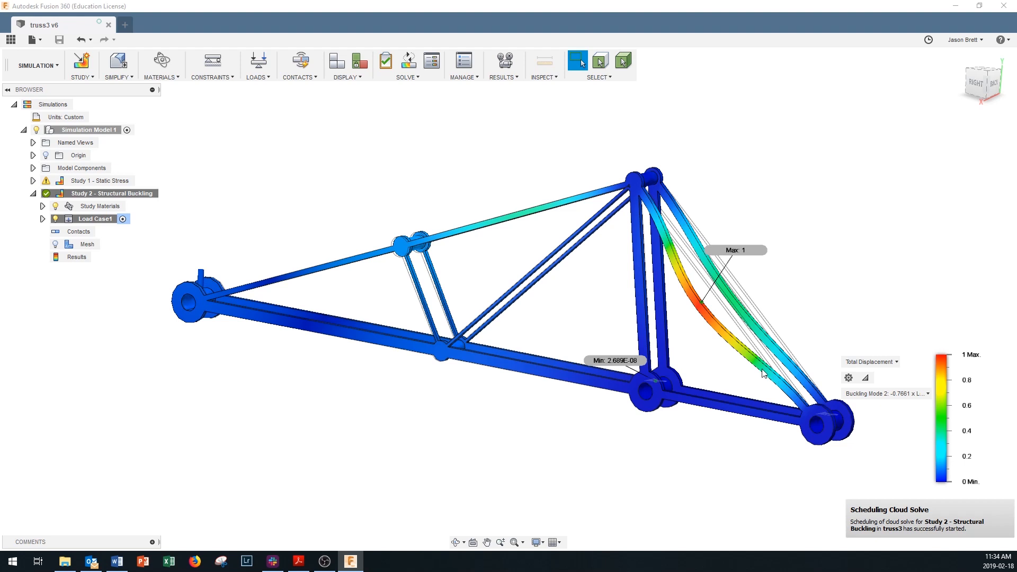
Solve Study 1 - Static Stress on the cloud and activate it to view the truss's safety factor results.
{"action": "left_click", "coordinate": [408, 79]}
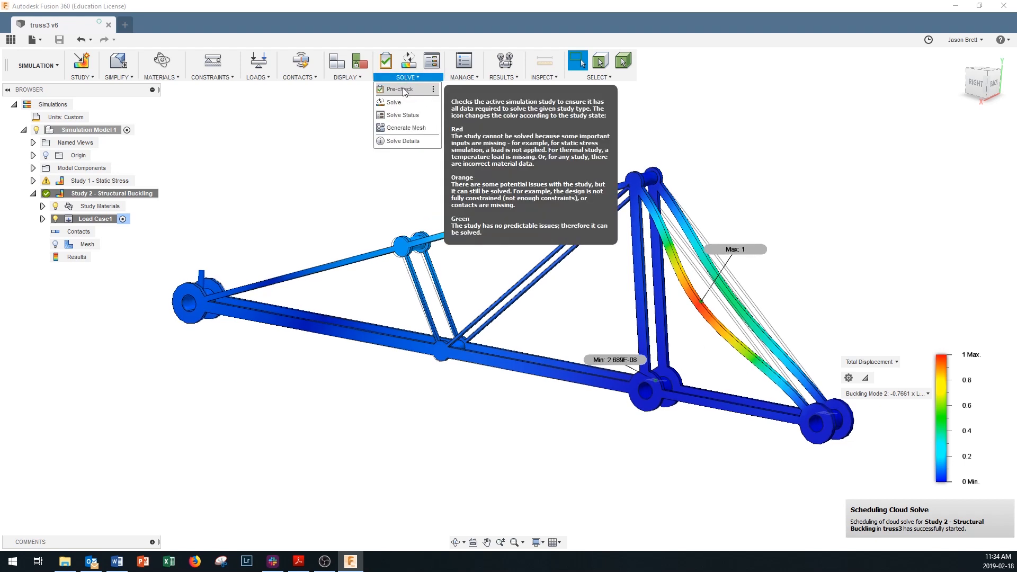
{"action": "left_click", "coordinate": [402, 104]}
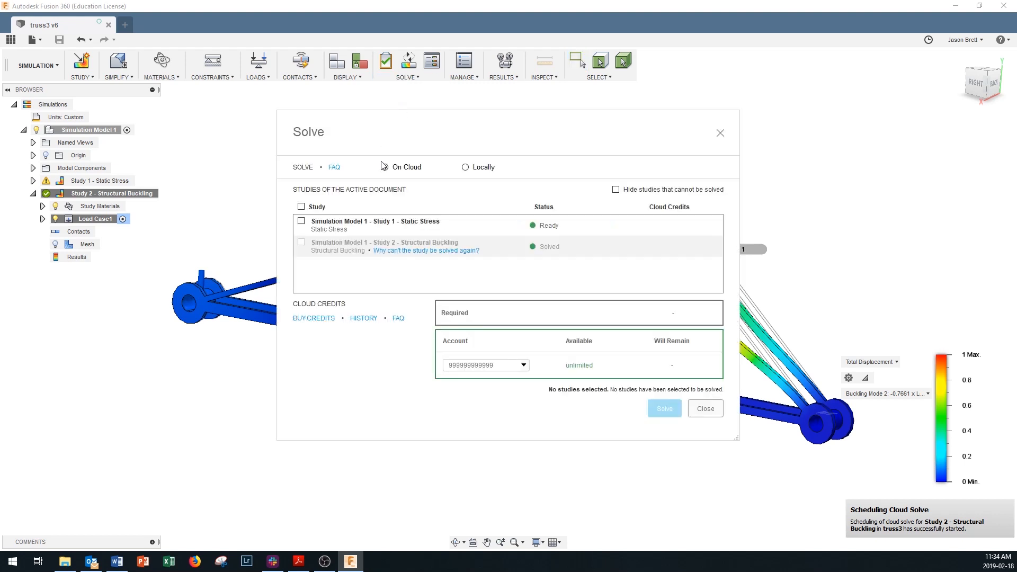
{"action": "left_click", "coordinate": [302, 221]}
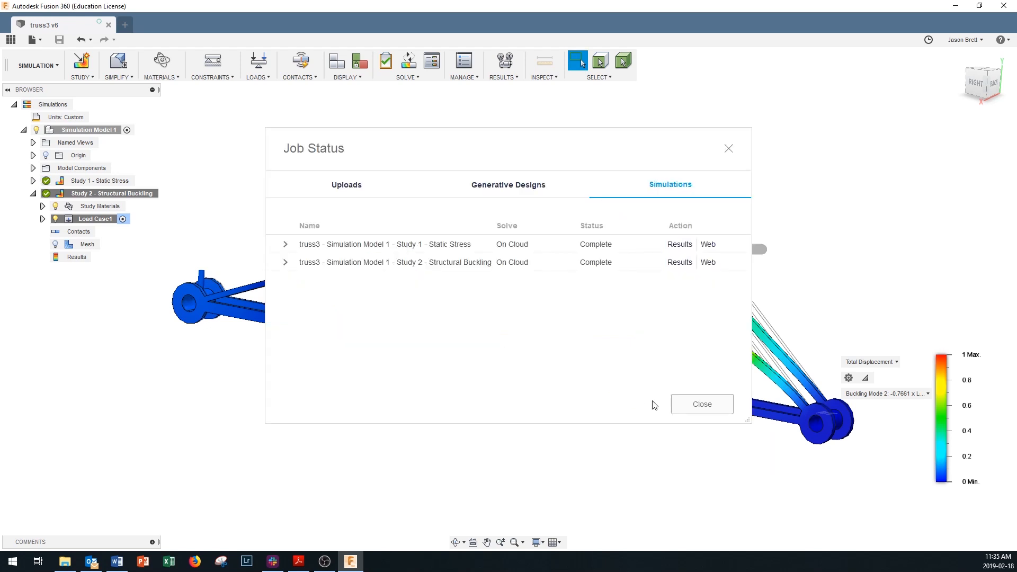
{"action": "left_click", "coordinate": [710, 407]}
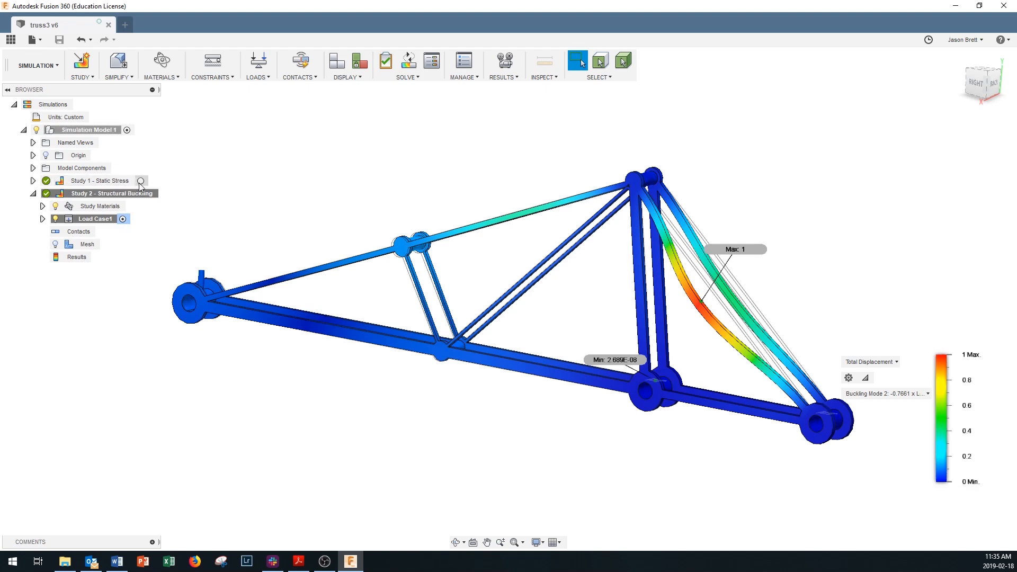
{"action": "left_click", "coordinate": [140, 182]}
{"action": "middle_click_drag", "start_coordinate": [246, 212], "coordinate": [636, 312], "text": "shift"}
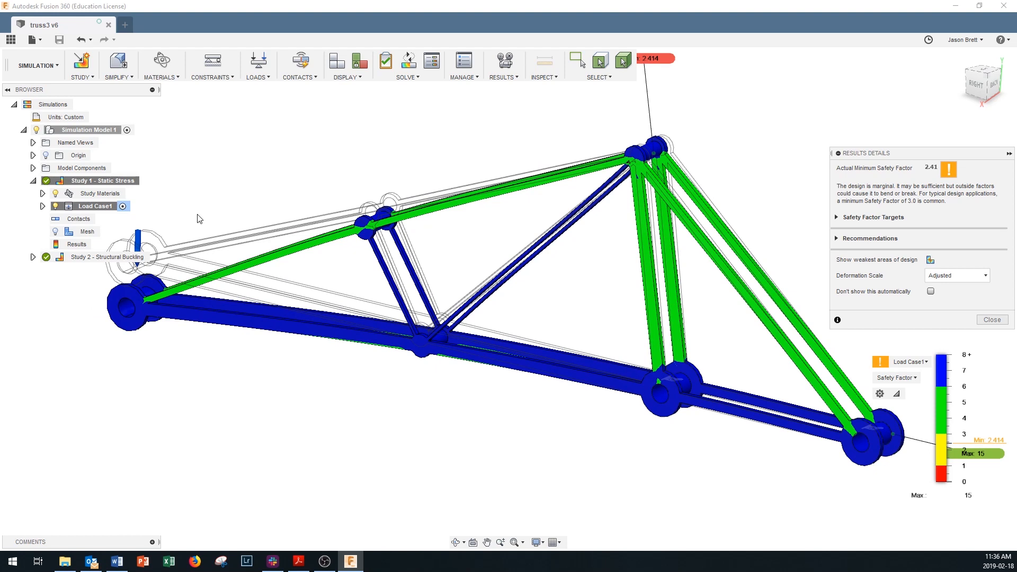
Return to the Model workspace and open the truss profile Sketch1 for editing.
{"action": "left_click", "coordinate": [47, 68]}
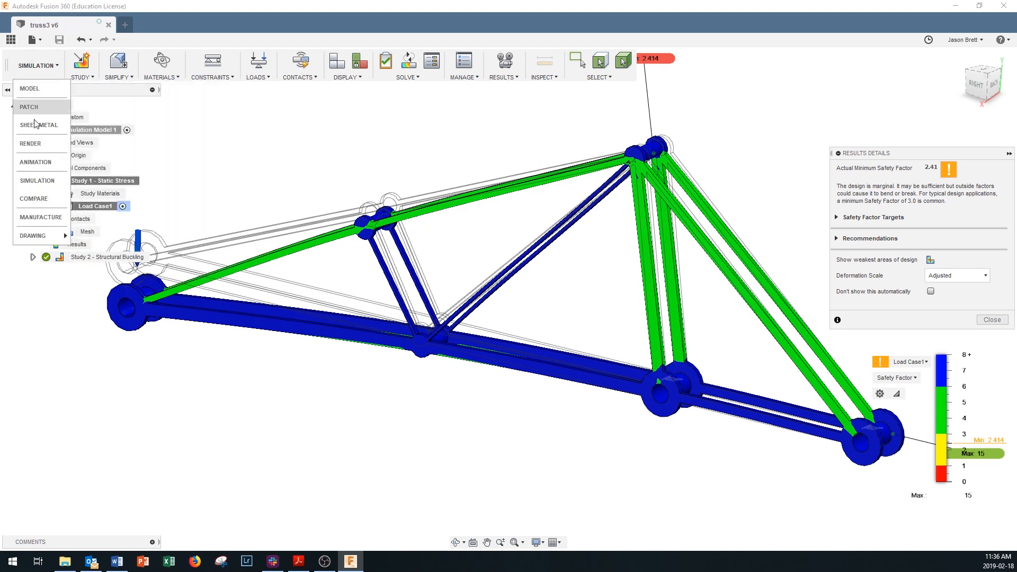
{"action": "left_click", "coordinate": [30, 90]}
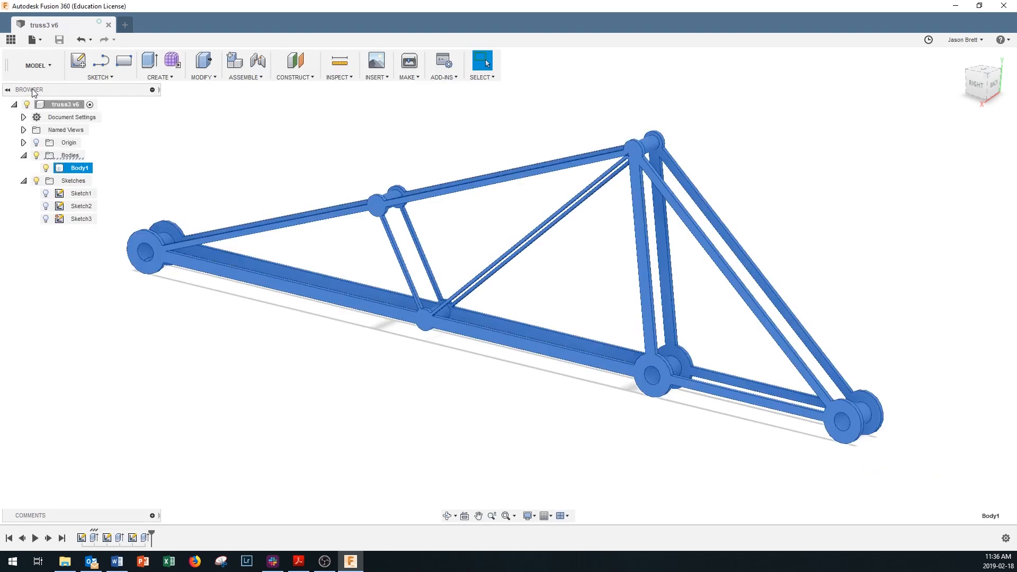
{"action": "left_click", "coordinate": [79, 194]}
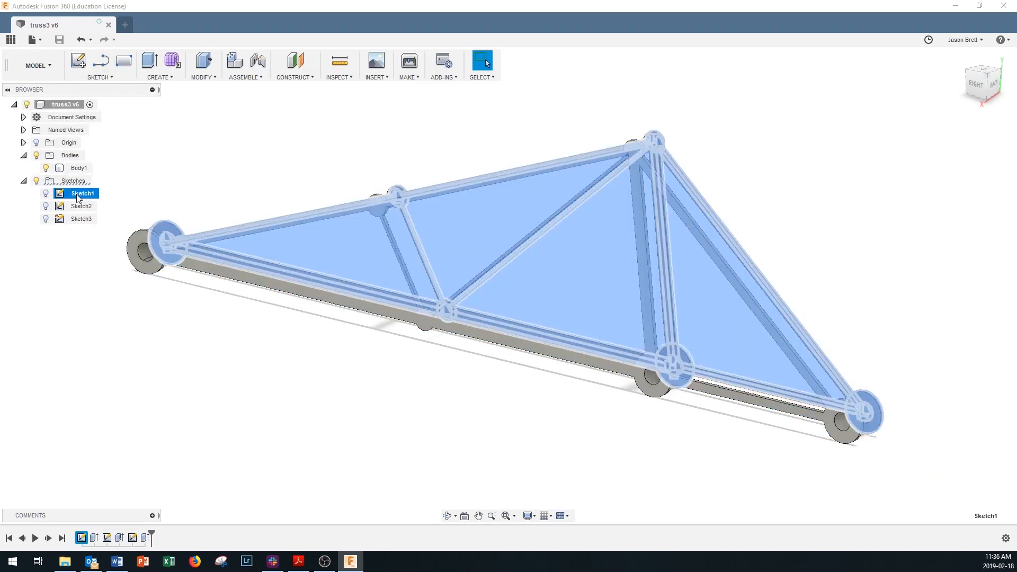
{"action": "right_click", "coordinate": [78, 198]}
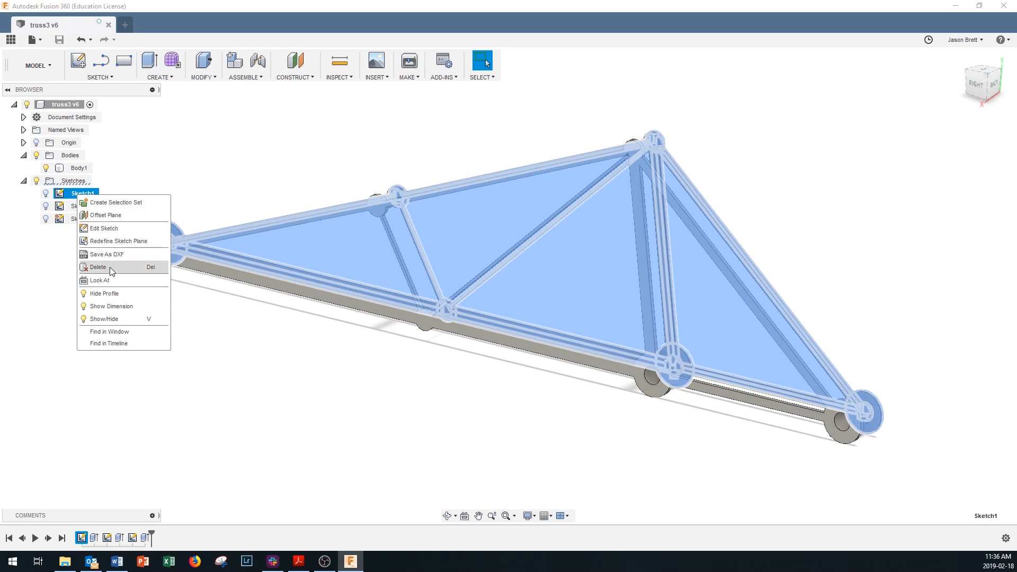
{"action": "left_click", "coordinate": [104, 228]}
Set the diameter of the joint circle midway along the sloping upper chord to 11 mm.
{"action": "scroll", "coordinate": [297, 285], "scroll_direction": "up", "scroll_amount": 6}
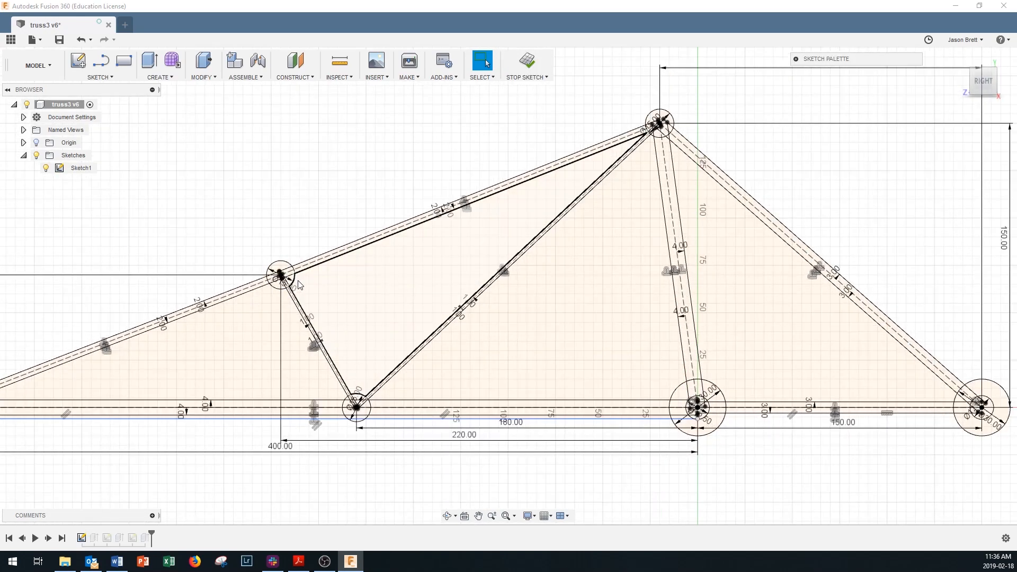
{"action": "scroll", "coordinate": [296, 285], "scroll_direction": "up", "scroll_amount": 2}
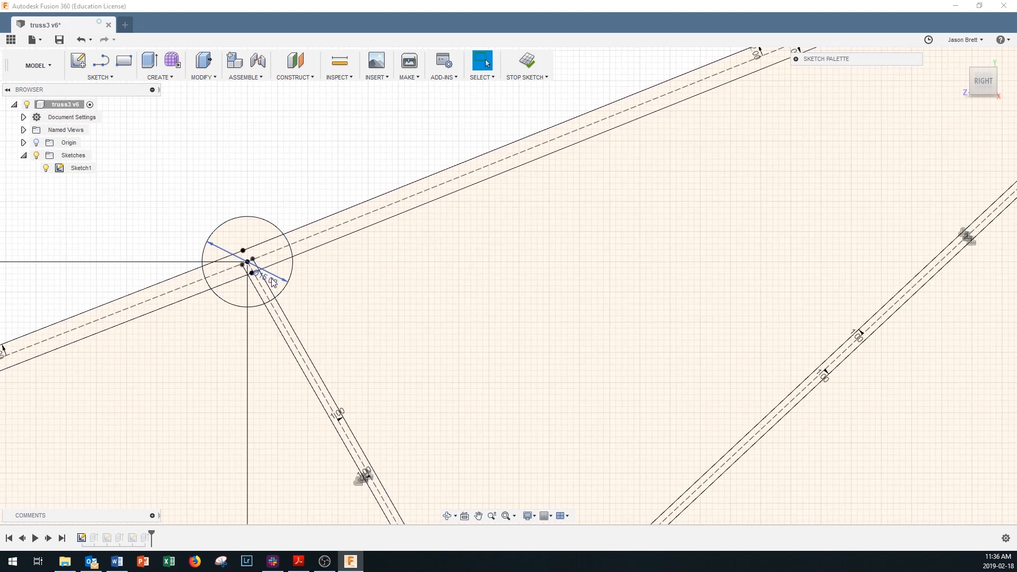
{"action": "double_click", "coordinate": [273, 282]}
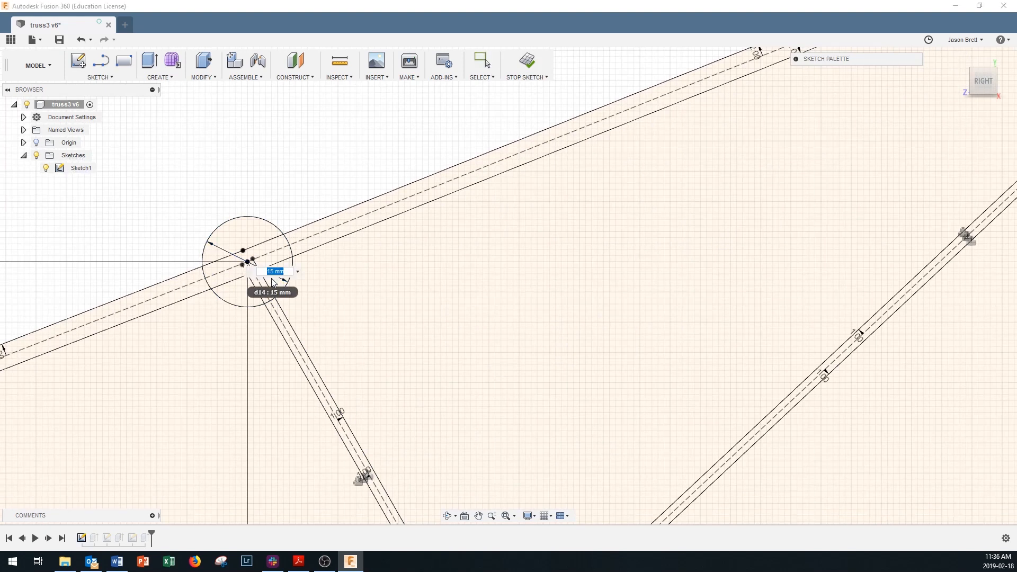
{"action": "type", "text": "11"}
{"action": "key", "text": "Return"}
Set the diameter of the lower chord's joint circle, where the two thin web members meet, to 11 mm.
{"action": "scroll", "coordinate": [273, 281], "scroll_direction": "down", "scroll_amount": 3}
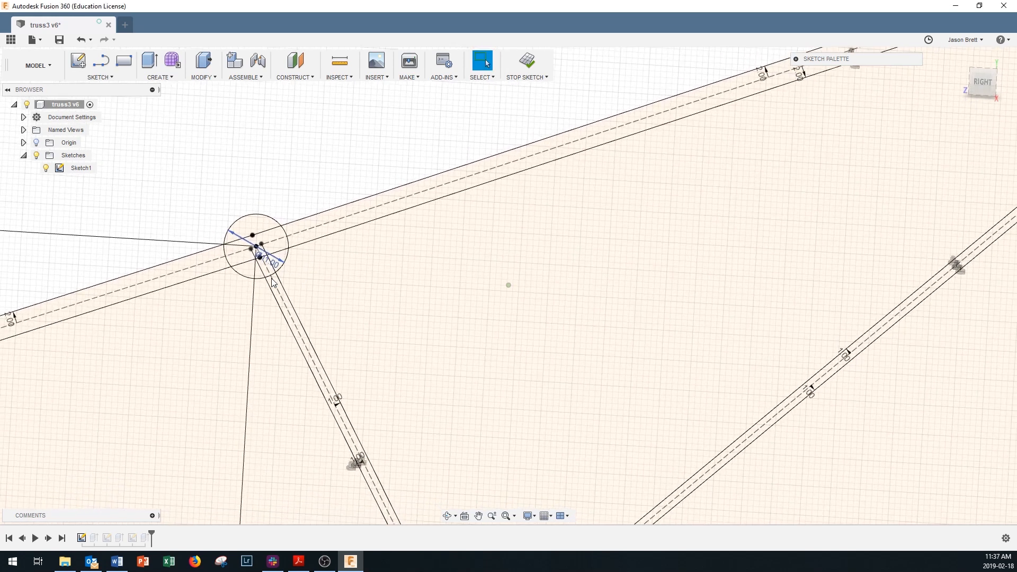
{"action": "middle_click_drag", "start_coordinate": [397, 321], "coordinate": [492, 323], "text": "shift"}
{"action": "scroll", "coordinate": [516, 406], "scroll_direction": "up", "scroll_amount": 5}
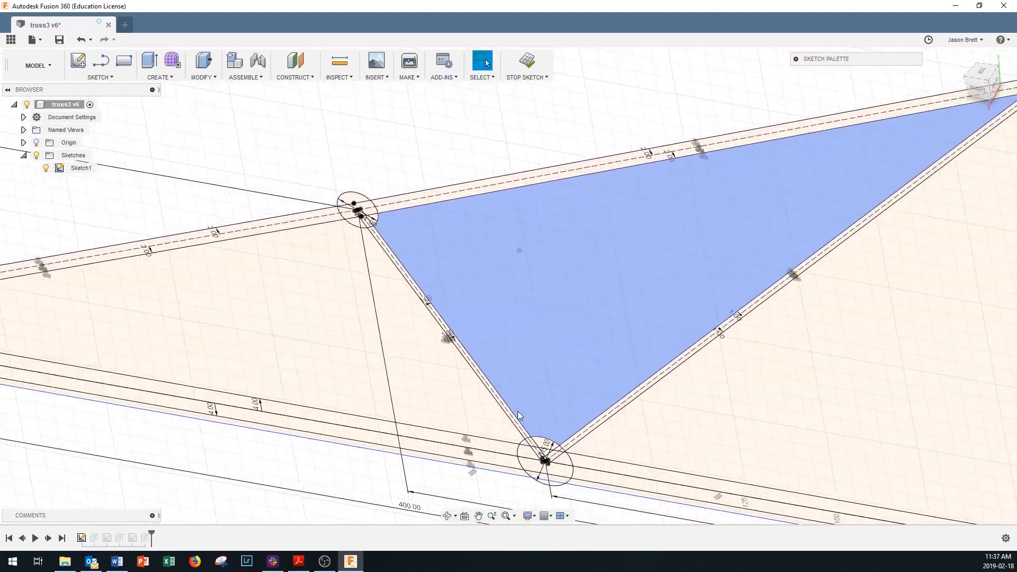
{"action": "double_click", "coordinate": [544, 439]}
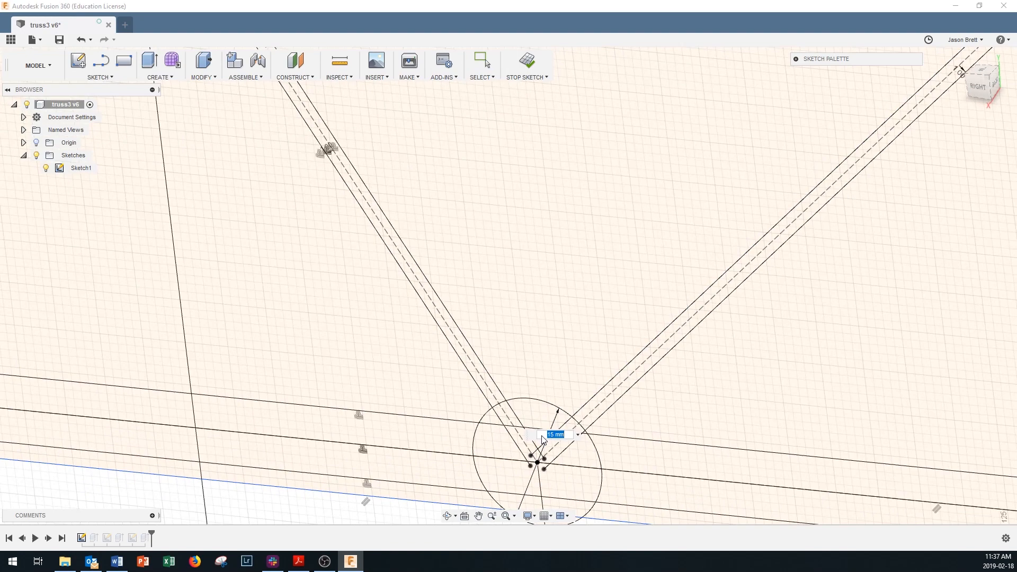
{"action": "type", "text": "11"}
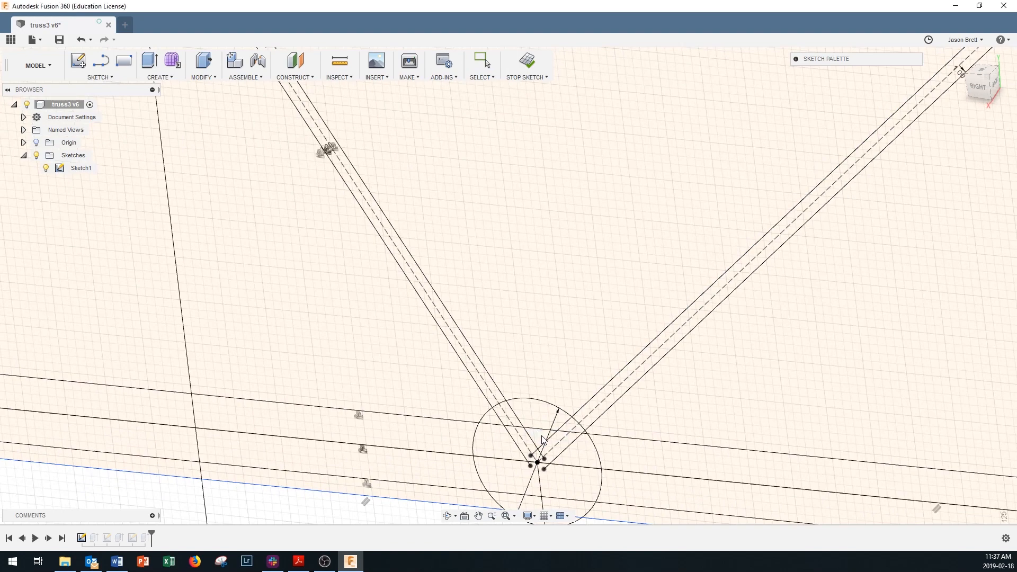
{"action": "key", "text": "Return"}
Set the diameter of the joint circle at the truss's apex to 11 mm and view the whole sketch.
{"action": "scroll", "coordinate": [542, 440], "scroll_direction": "down", "scroll_amount": 4}
{"action": "scroll", "coordinate": [614, 419], "scroll_direction": "down", "scroll_amount": 3}
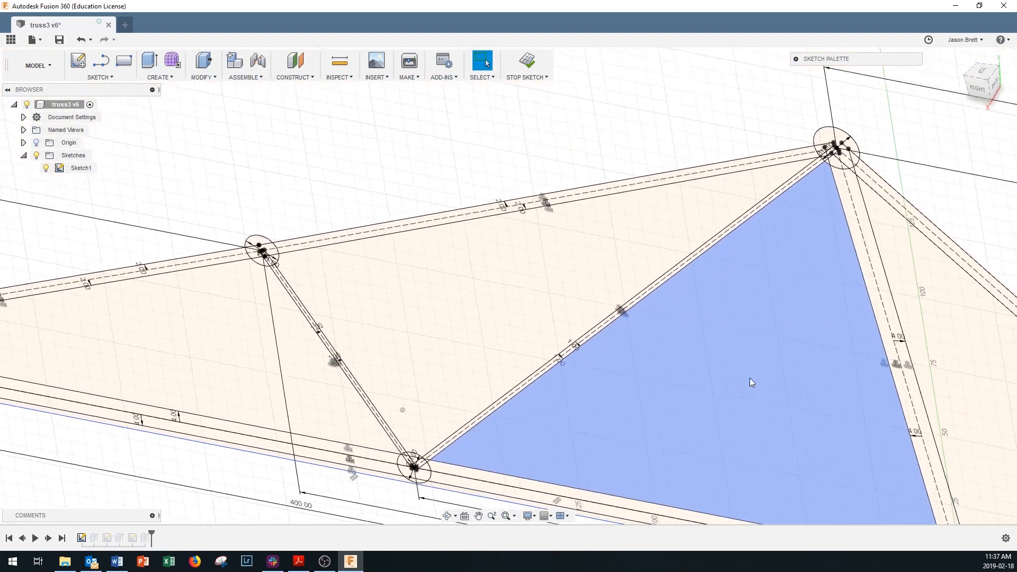
{"action": "scroll", "coordinate": [837, 139], "scroll_direction": "up", "scroll_amount": 6}
{"action": "scroll", "coordinate": [805, 140], "scroll_direction": "up", "scroll_amount": 3}
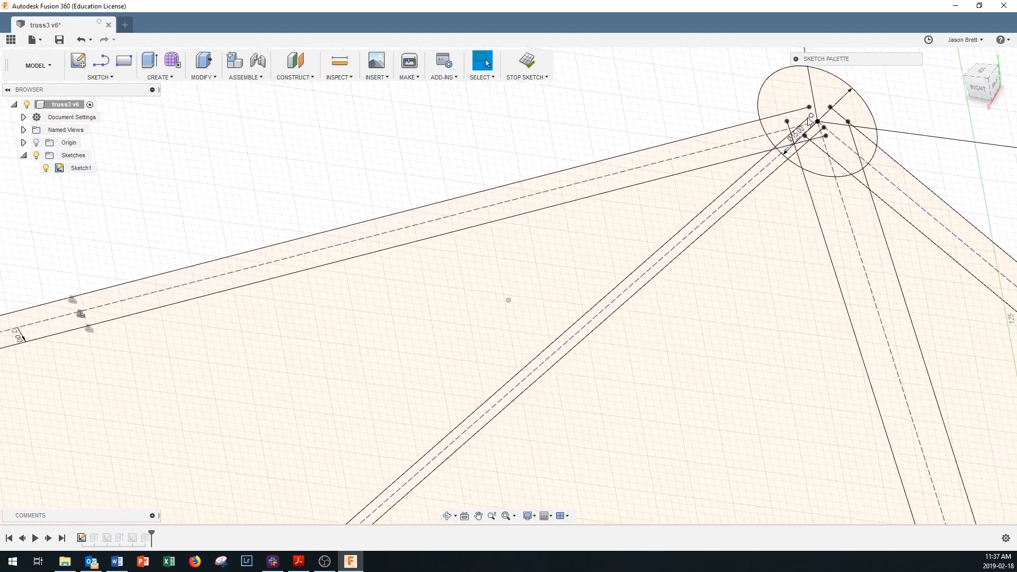
{"action": "scroll", "coordinate": [796, 155], "scroll_direction": "up", "scroll_amount": 2}
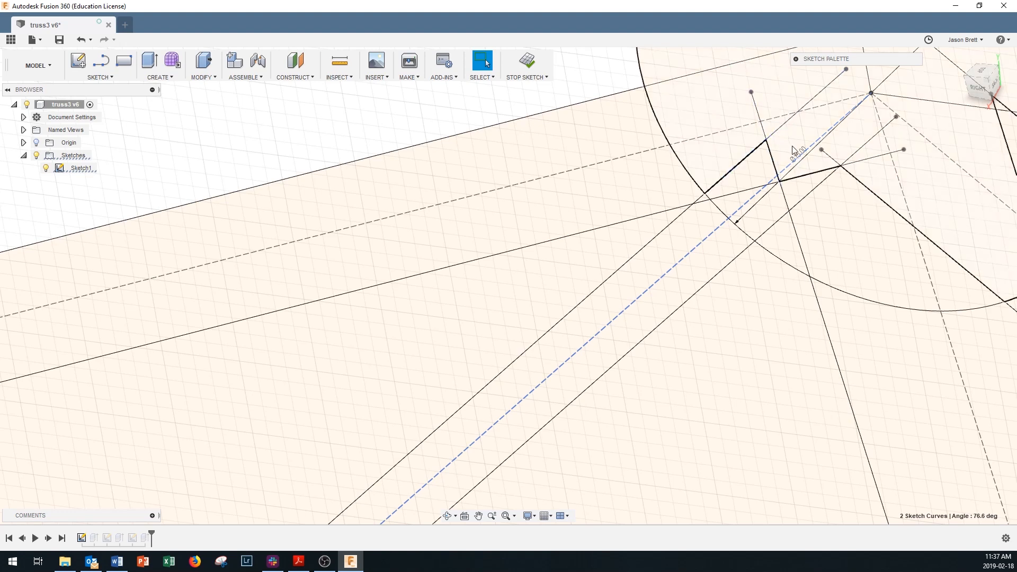
{"action": "scroll", "coordinate": [793, 146], "scroll_direction": "up", "scroll_amount": 2}
{"action": "double_click", "coordinate": [808, 169]}
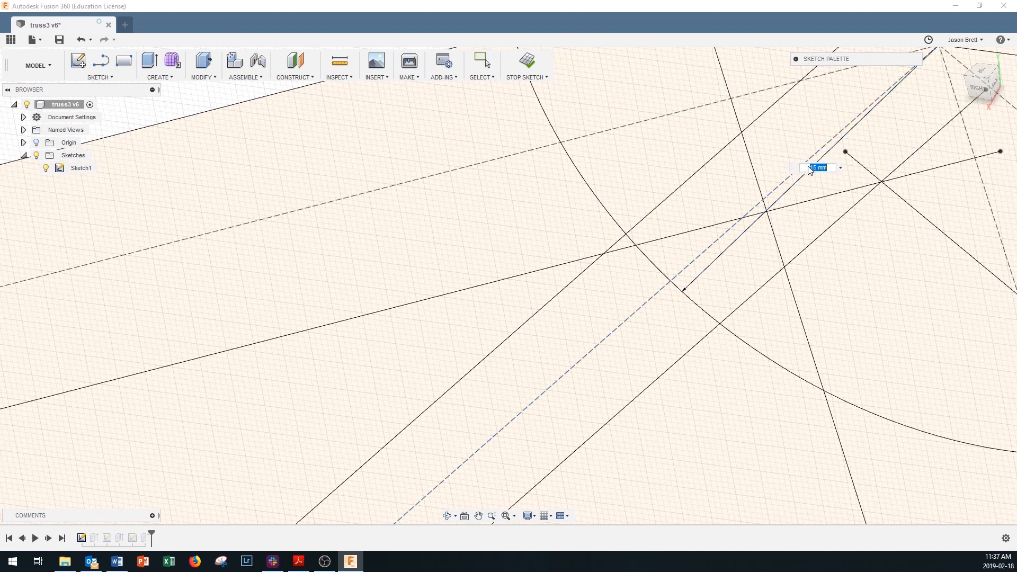
{"action": "type", "text": "11"}
{"action": "key", "text": "Return"}
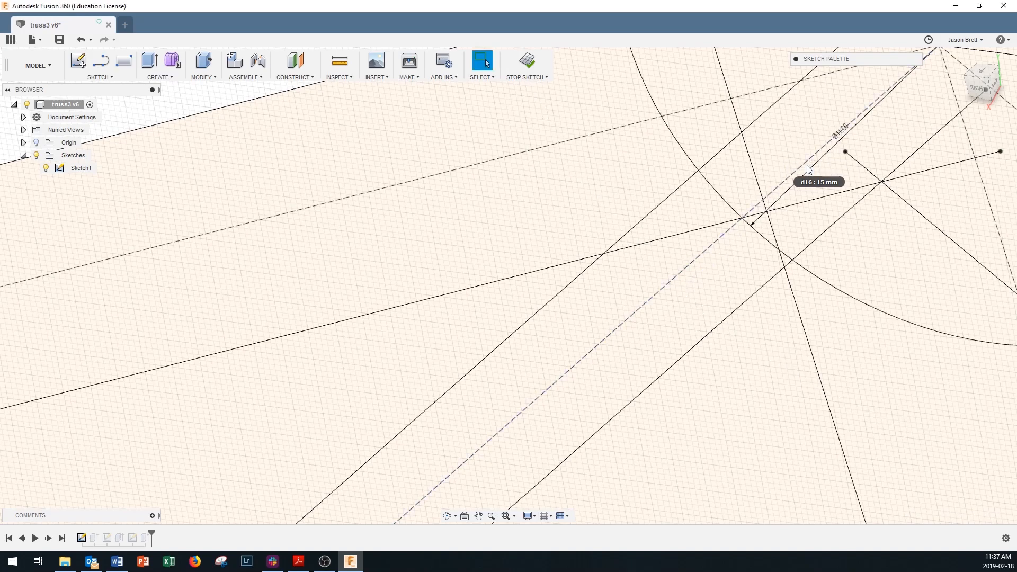
{"action": "scroll", "coordinate": [809, 170], "scroll_direction": "down", "scroll_amount": 4}
{"action": "middle_click_drag", "start_coordinate": [808, 165], "coordinate": [779, 235], "text": "shift"}
{"action": "scroll", "coordinate": [780, 234], "scroll_direction": "down", "scroll_amount": 6}
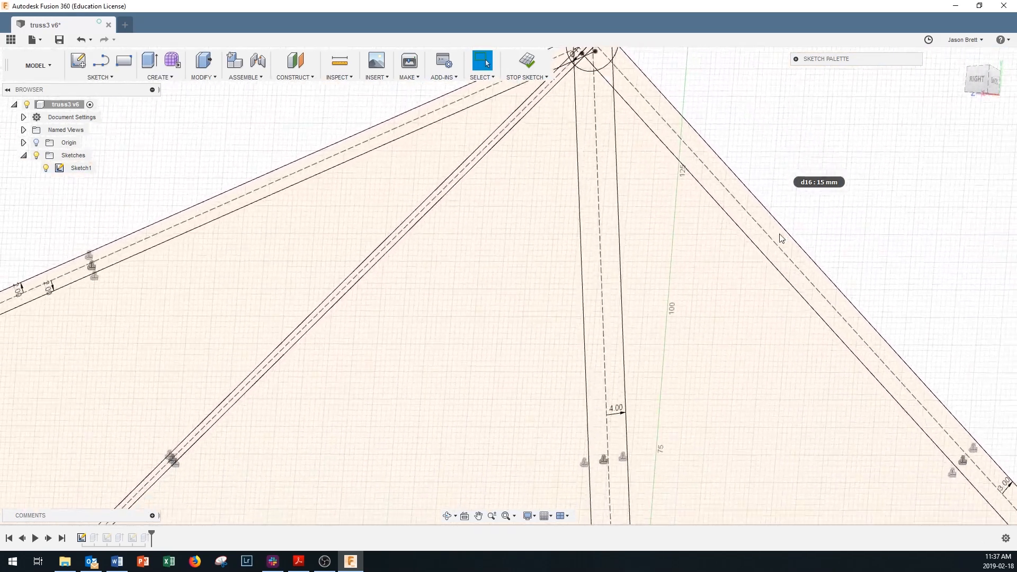
{"action": "scroll", "coordinate": [782, 238], "scroll_direction": "down", "scroll_amount": 4}
{"action": "mouse_move", "coordinate": [782, 239]}
{"action": "middle_mouse_down", "text": "shift"}
{"action": "mouse_move", "coordinate": [800, 269]}
{"action": "mouse_move", "coordinate": [816, 271]}
{"action": "middle_mouse_up", "text": "shift"}
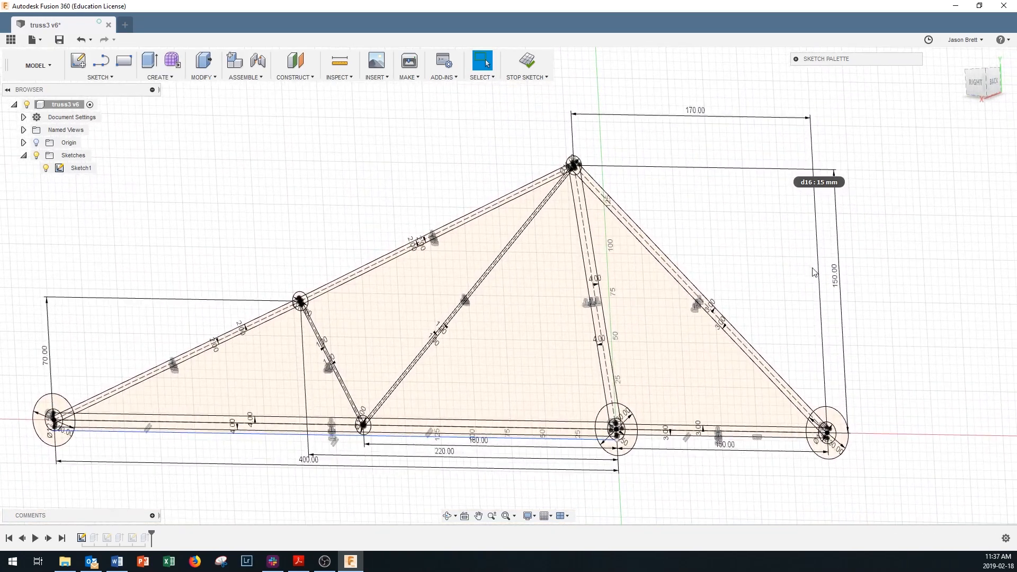
Set the vertical height of the truss's apex above the lower chord to 130 mm.
{"action": "double_click", "coordinate": [835, 277]}
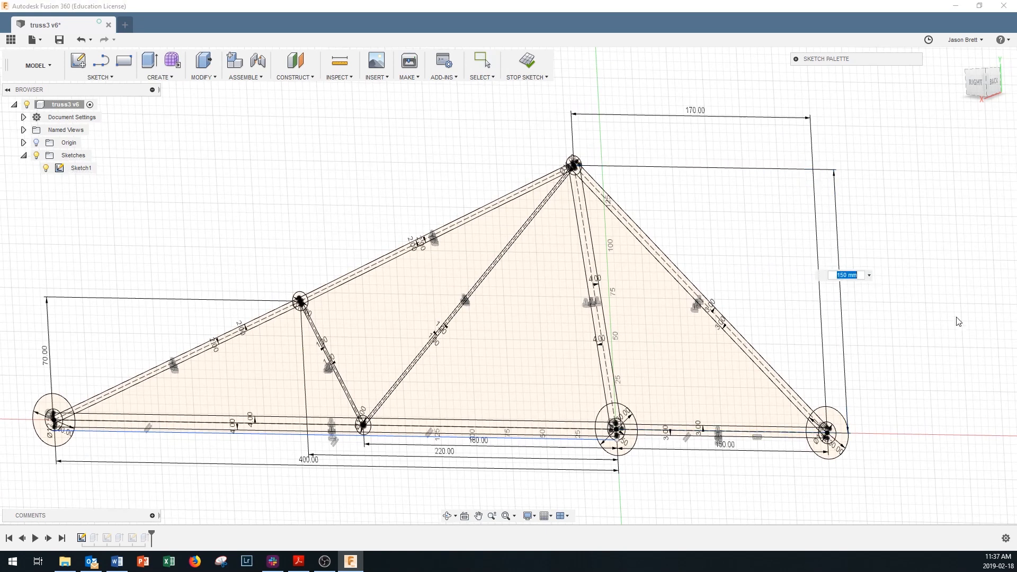
{"action": "type", "text": "130"}
{"action": "key", "text": "Return"}
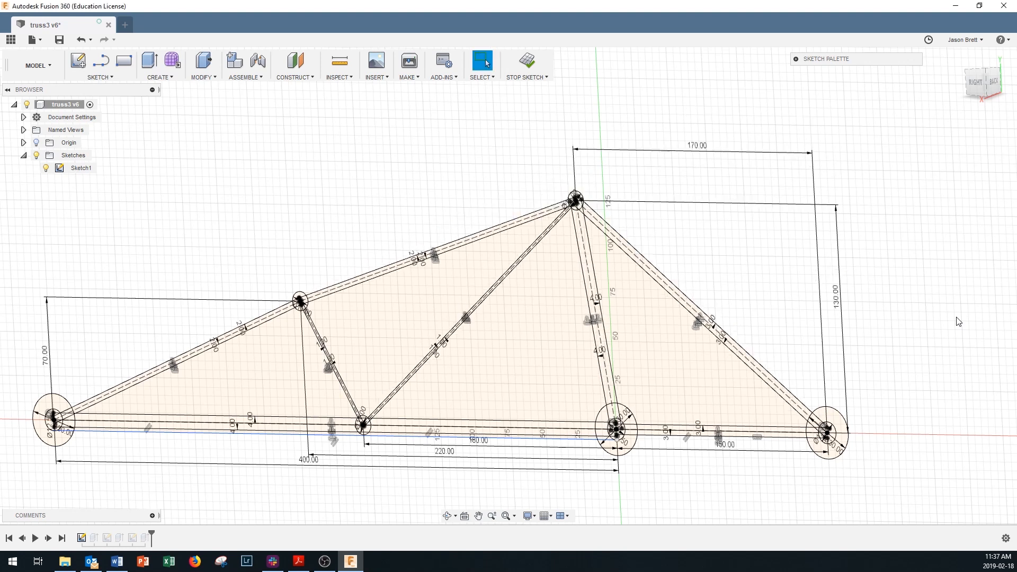
Set the apex's horizontal distance from the far right support to 180 mm.
{"action": "double_click", "coordinate": [699, 146]}
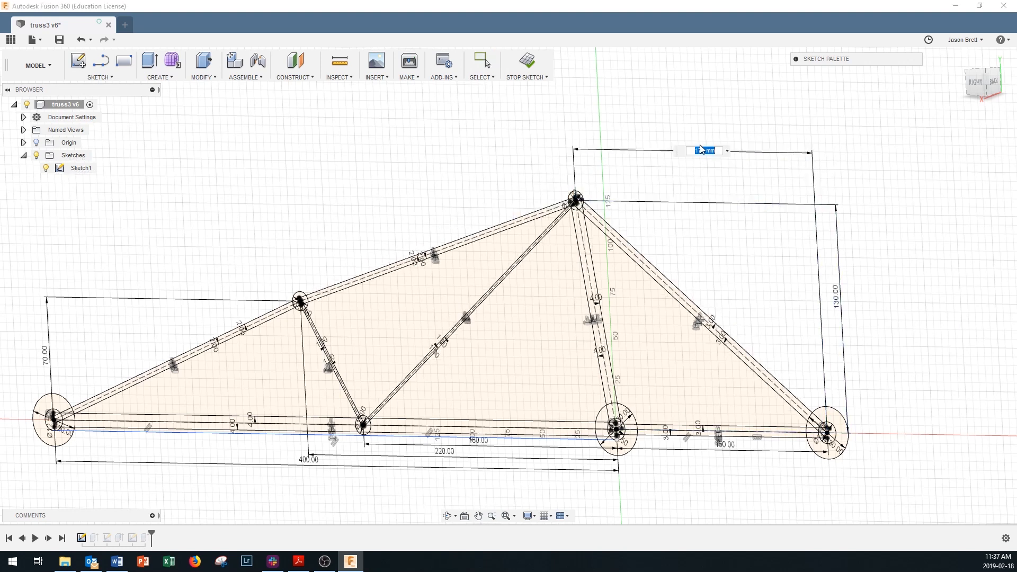
{"action": "type", "text": "180"}
{"action": "key", "text": "Return"}
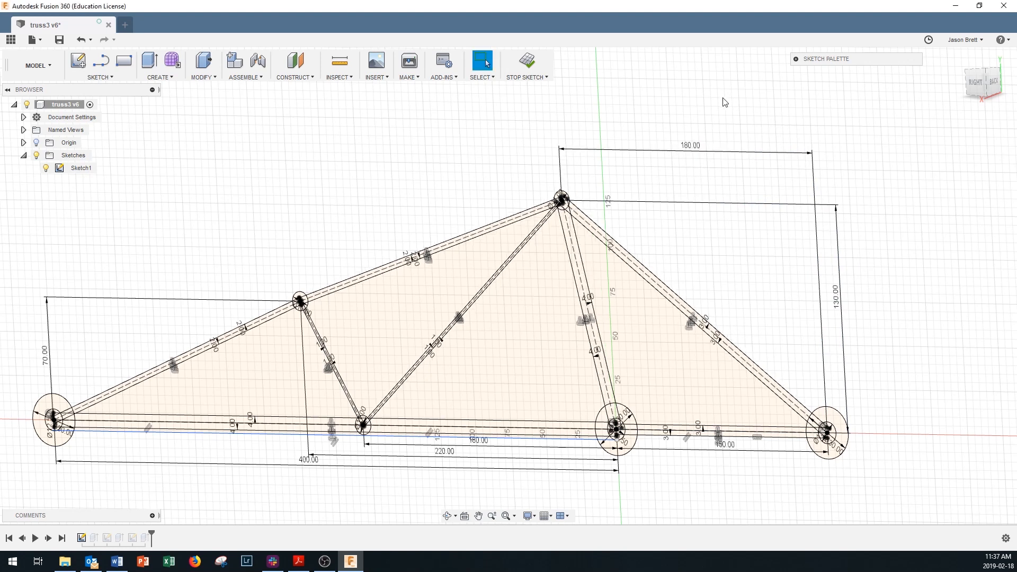
Set the apex's horizontal distance from the far right support to 190 mm.
{"action": "double_click", "coordinate": [696, 146]}
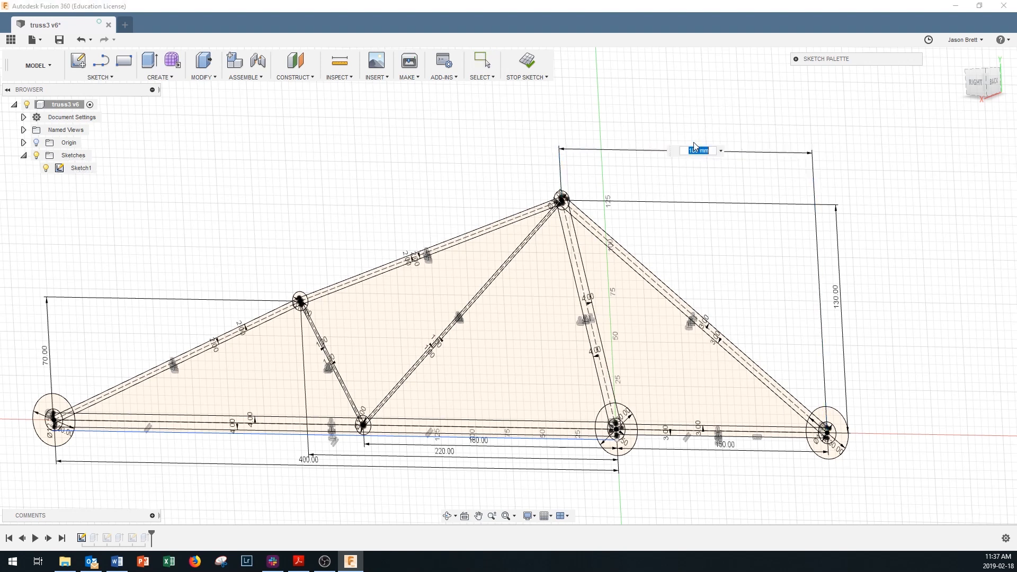
{"action": "type", "text": "190"}
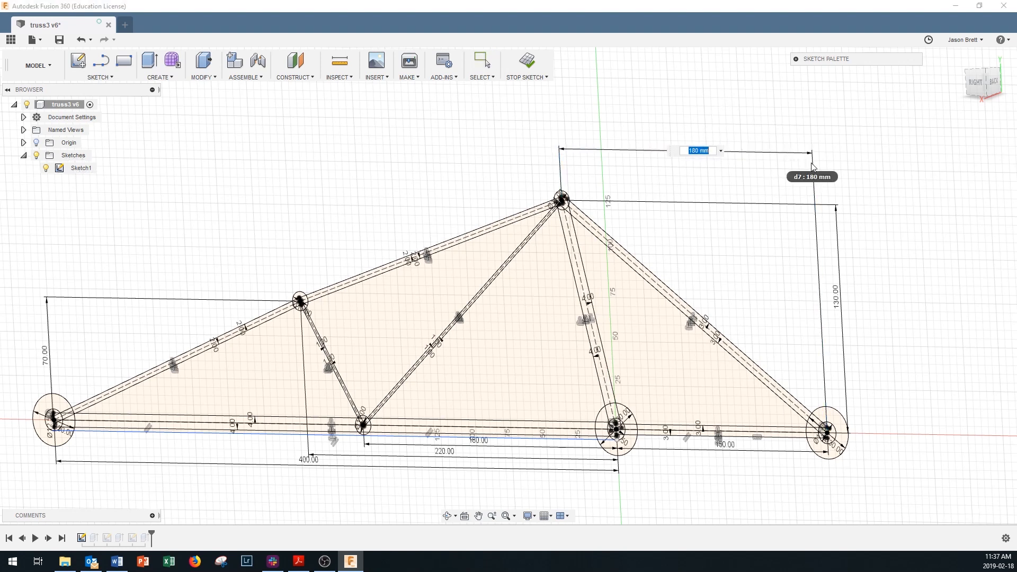
{"action": "key", "text": "Return"}
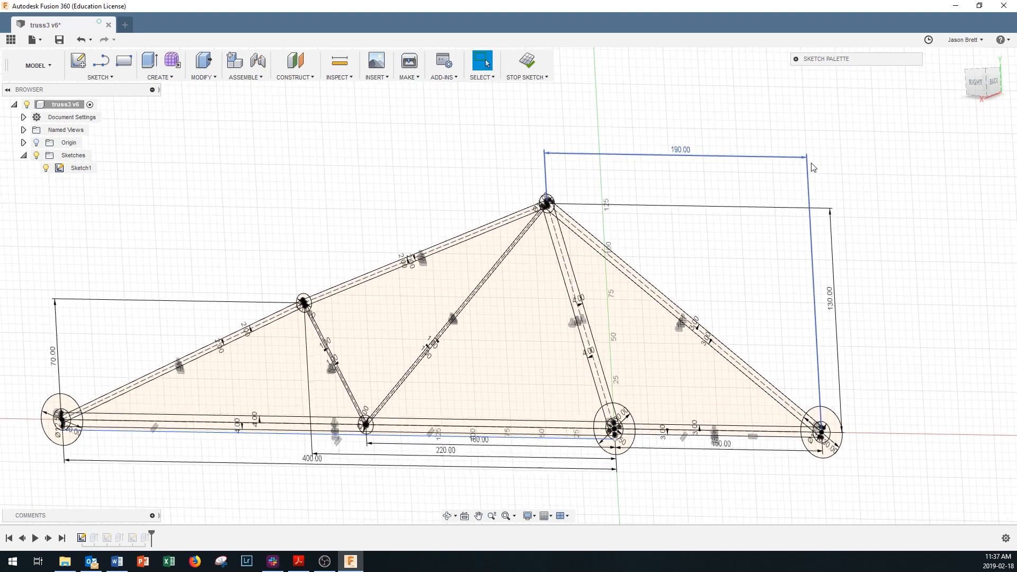
{"action": "left_click", "coordinate": [614, 309]}
Set both edge offsets of the 400 mm long lower chord from its centreline to 3.5 mm.
{"action": "scroll", "coordinate": [613, 306], "scroll_direction": "up", "scroll_amount": 5}
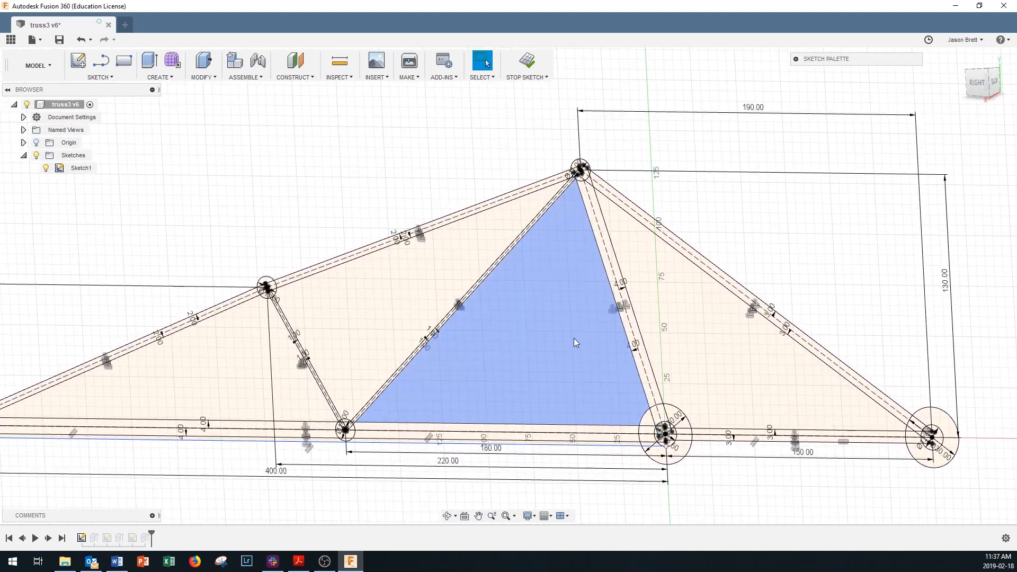
{"action": "scroll", "coordinate": [280, 387], "scroll_direction": "up", "scroll_amount": 5}
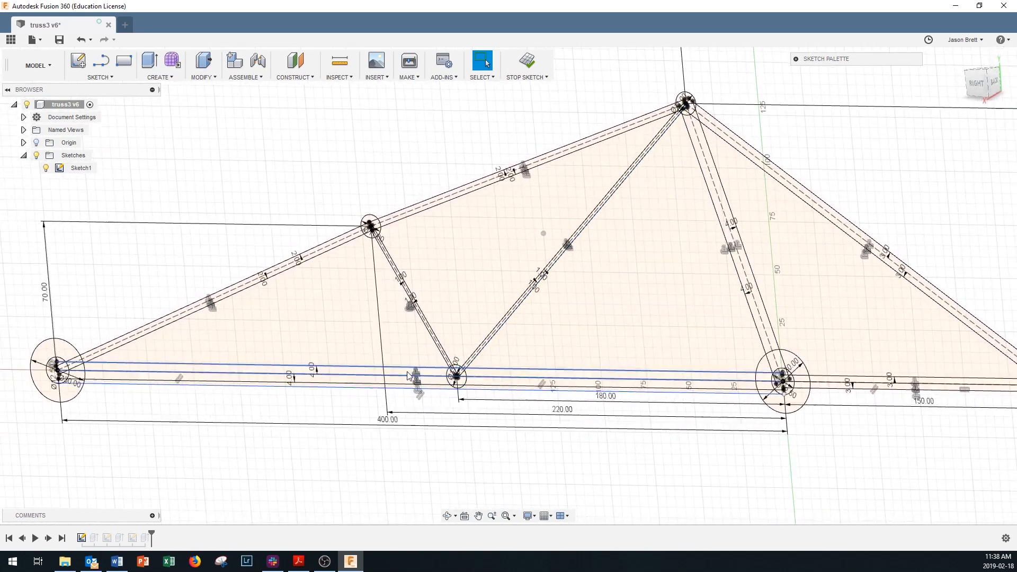
{"action": "double_click", "coordinate": [285, 377]}
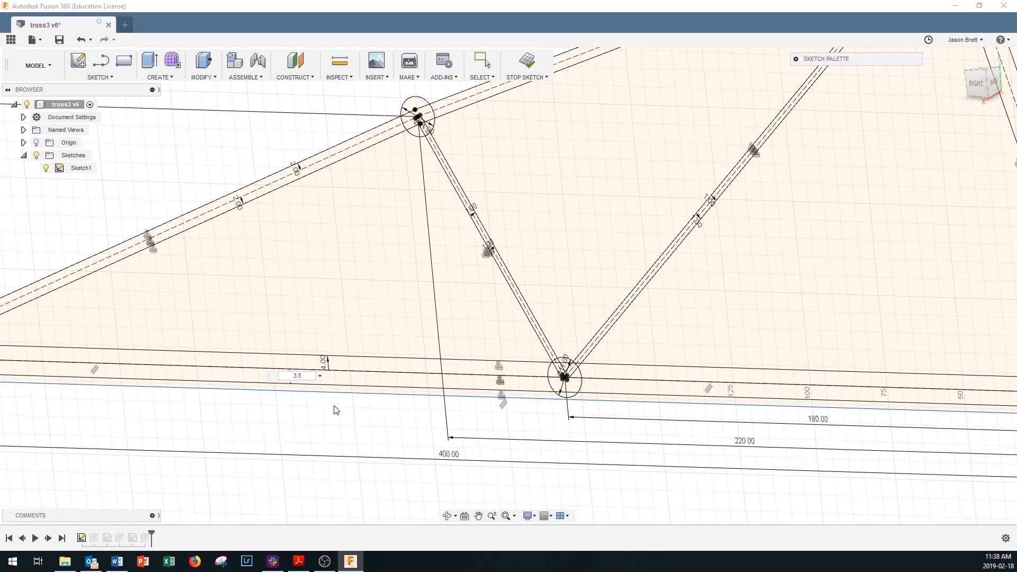
{"action": "type", "text": "3.5"}
{"action": "key", "text": "Return"}
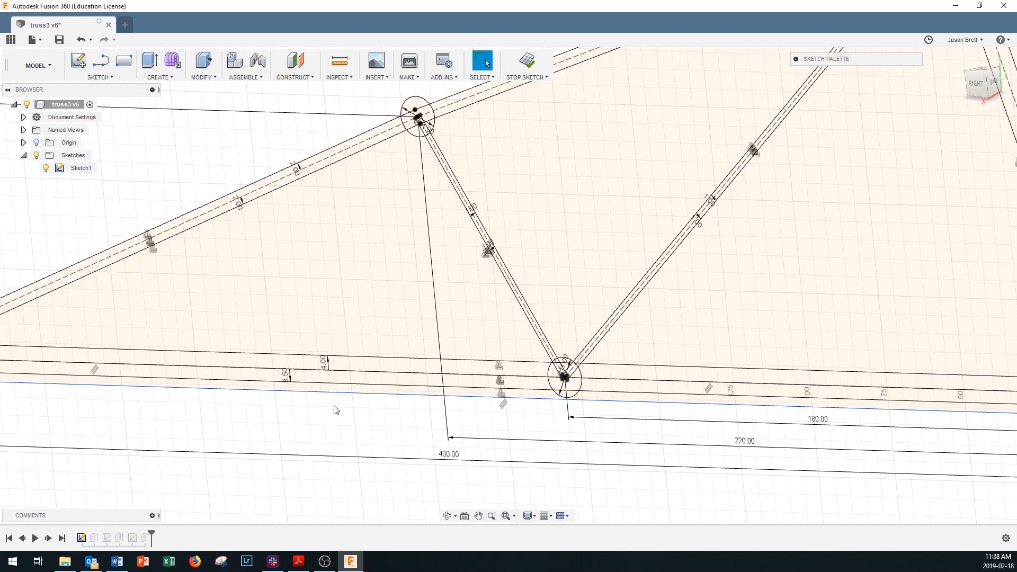
{"action": "double_click", "coordinate": [322, 362]}
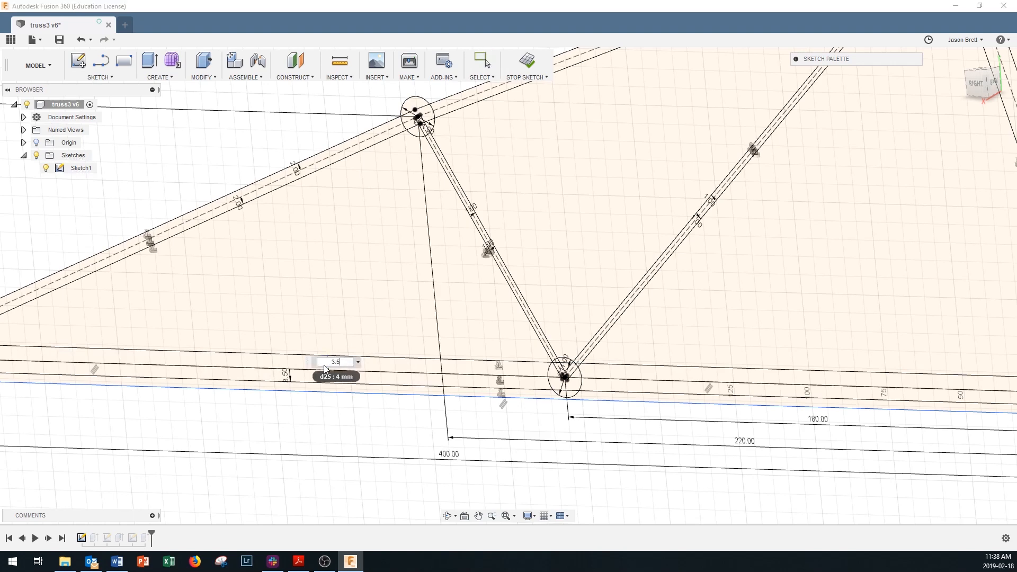
{"action": "key", "text": "Return"}
{"action": "scroll", "coordinate": [352, 357], "scroll_direction": "down", "scroll_amount": 5}
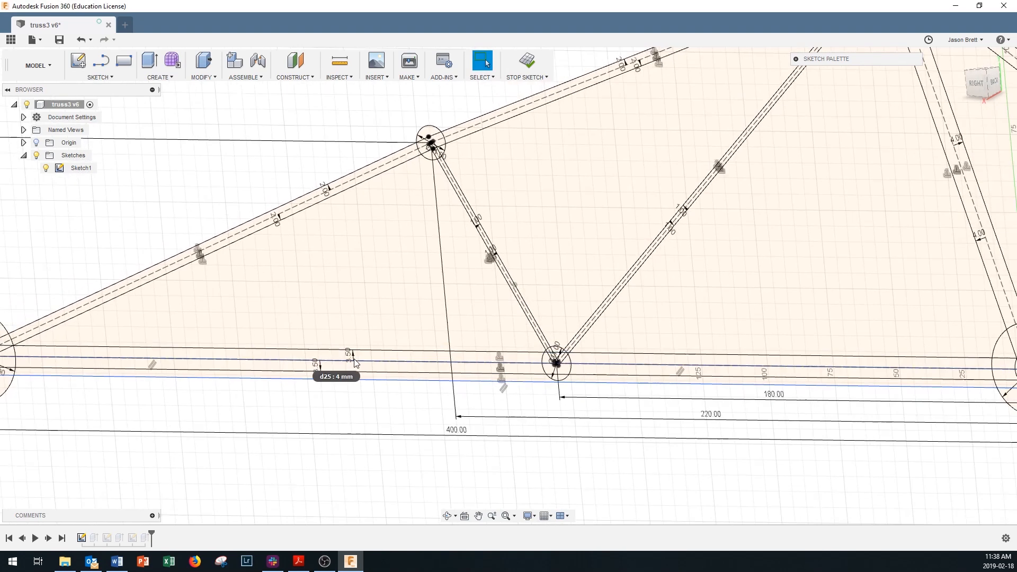
Examine the member widths around the middle support joint, along the shorter lower chord and on the long thin diagonal web member.
{"action": "scroll", "coordinate": [761, 397], "scroll_direction": "down", "scroll_amount": 4}
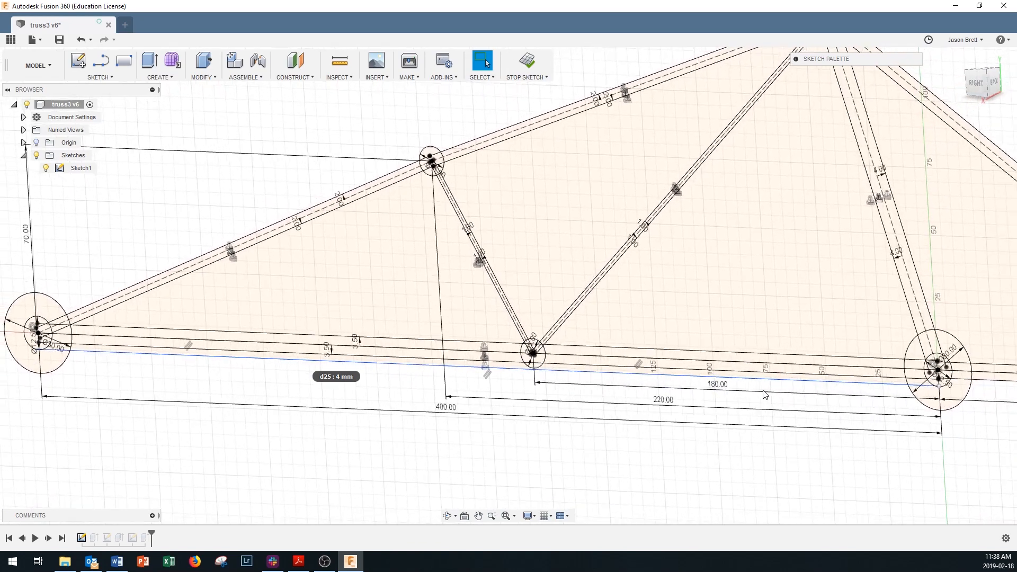
{"action": "scroll", "coordinate": [893, 393], "scroll_direction": "up", "scroll_amount": 4}
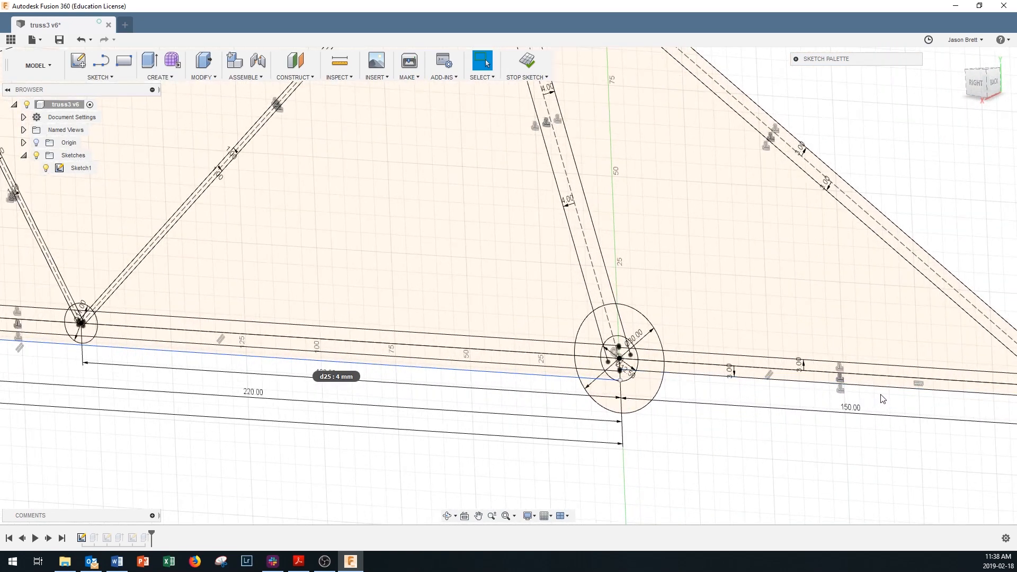
{"action": "scroll", "coordinate": [784, 379], "scroll_direction": "up", "scroll_amount": 2}
{"action": "scroll", "coordinate": [752, 367], "scroll_direction": "up", "scroll_amount": 3}
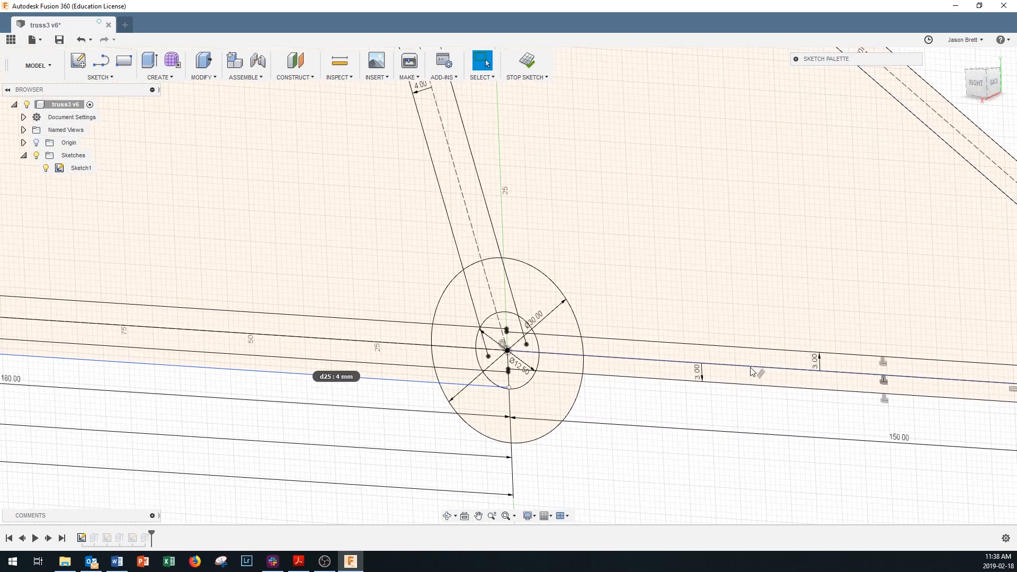
{"action": "scroll", "coordinate": [700, 369], "scroll_direction": "down", "scroll_amount": 1}
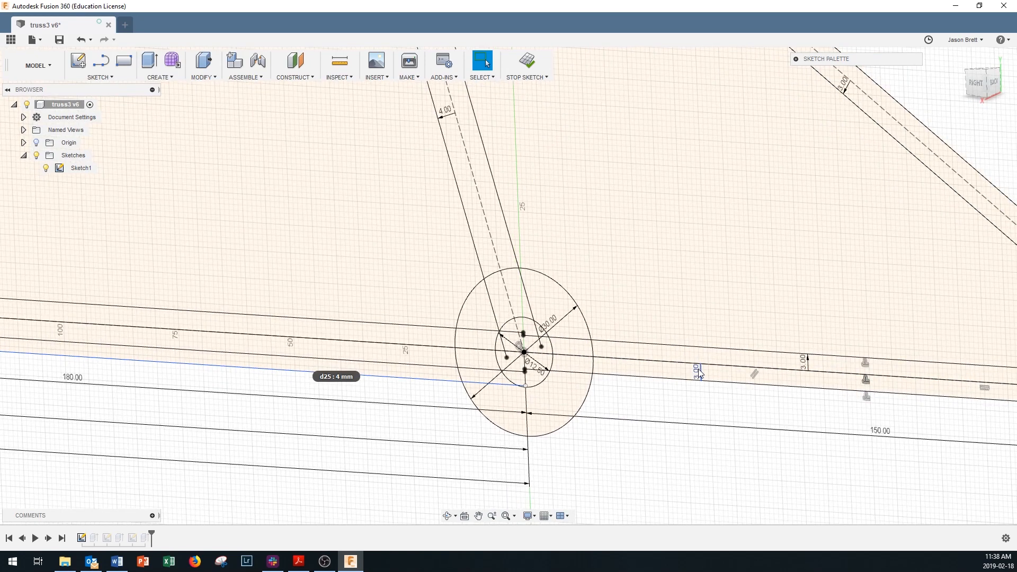
{"action": "scroll", "coordinate": [528, 362], "scroll_direction": "down", "scroll_amount": 4}
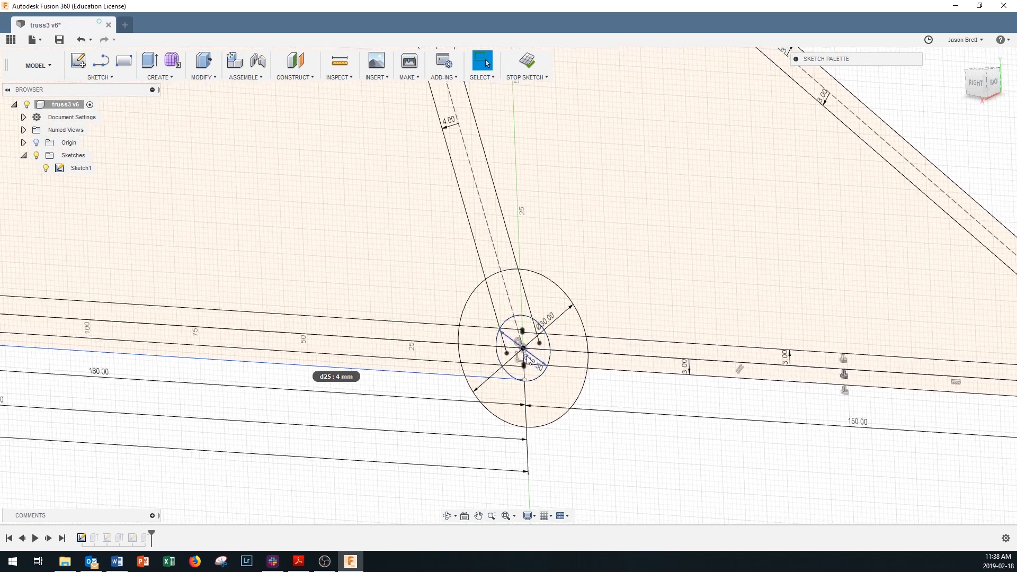
{"action": "scroll", "coordinate": [528, 363], "scroll_direction": "down", "scroll_amount": 4}
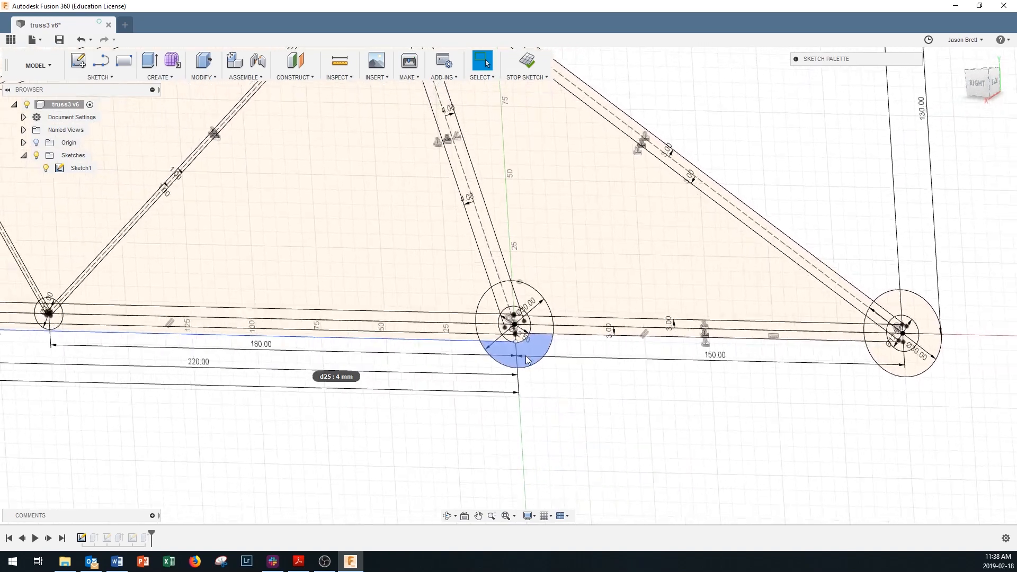
{"action": "scroll", "coordinate": [287, 244], "scroll_direction": "up", "scroll_amount": 5}
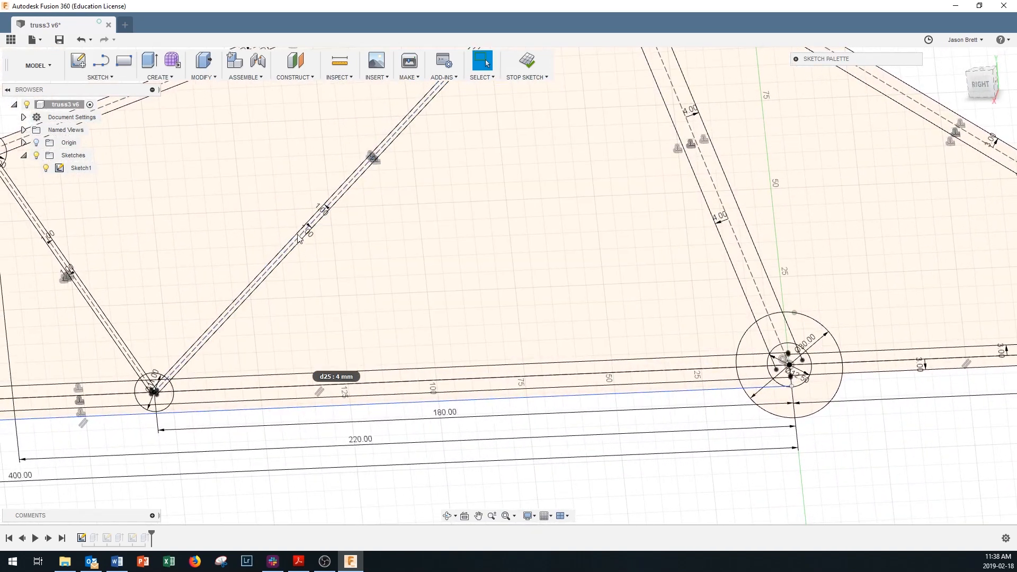
{"action": "scroll", "coordinate": [313, 227], "scroll_direction": "up", "scroll_amount": 5}
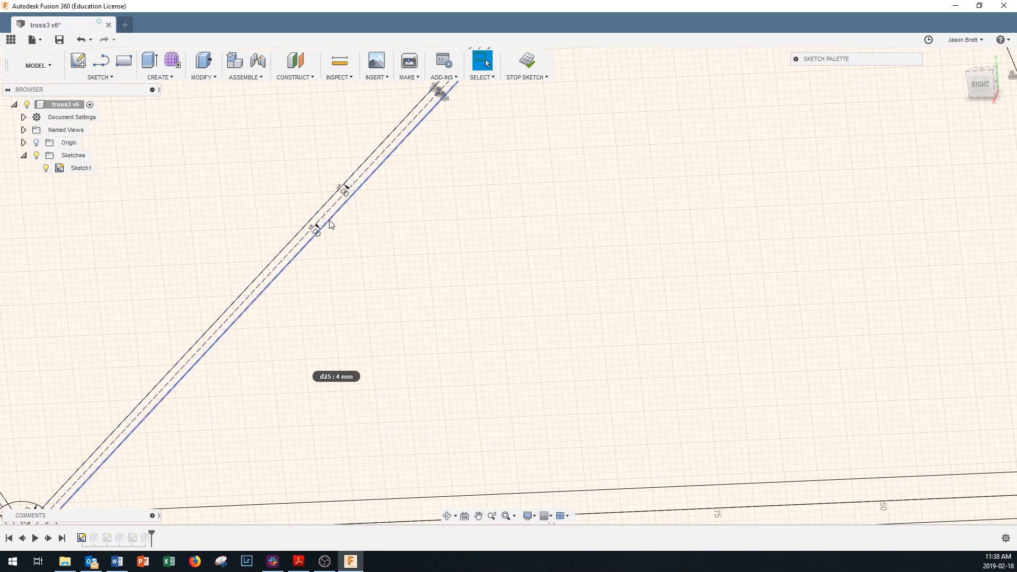
{"action": "scroll", "coordinate": [327, 226], "scroll_direction": "down", "scroll_amount": 5}
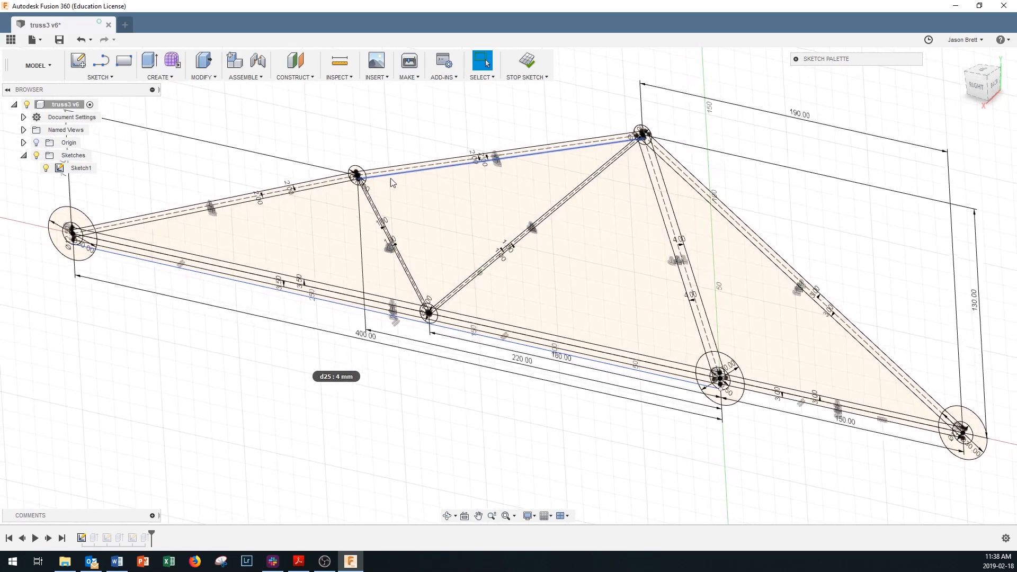
Finish editing the truss sketch, return to the solid model and clear the selection.
{"action": "left_click", "coordinate": [527, 61]}
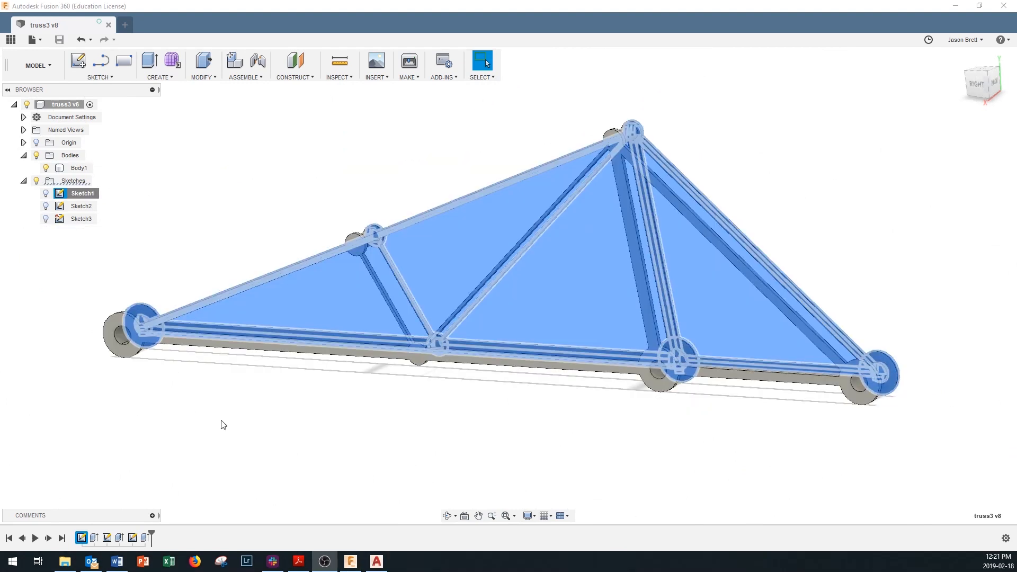
{"action": "scroll", "coordinate": [256, 430], "scroll_direction": "down", "scroll_amount": 1}
{"action": "scroll", "coordinate": [256, 429], "scroll_direction": "up", "scroll_amount": 1}
{"action": "left_click", "coordinate": [256, 430]}
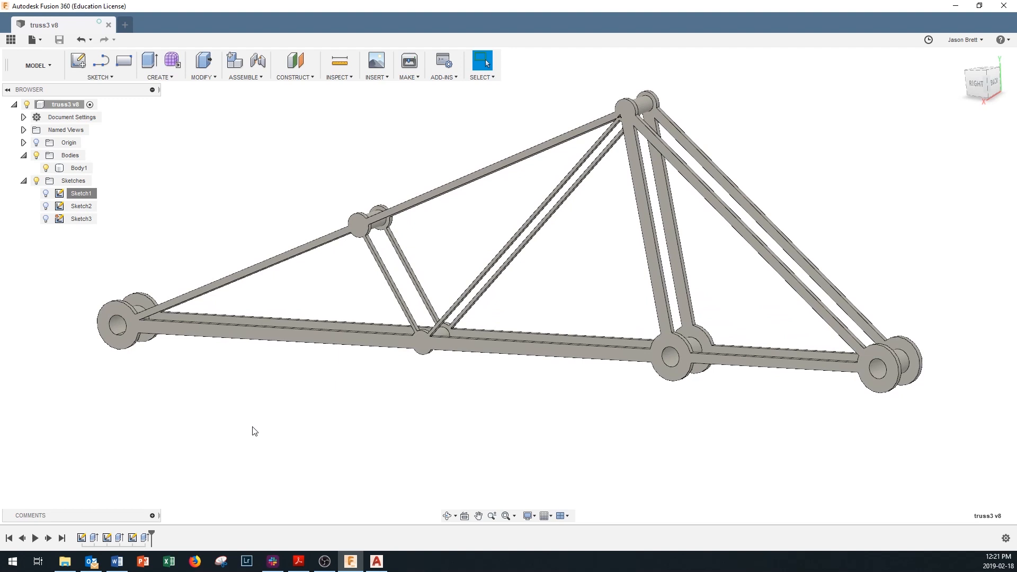
Export Sketch1 as a DXF file named truss3.dxf in the laser cut truss kit folder, replacing the existing file.
{"action": "right_click", "coordinate": [81, 197]}
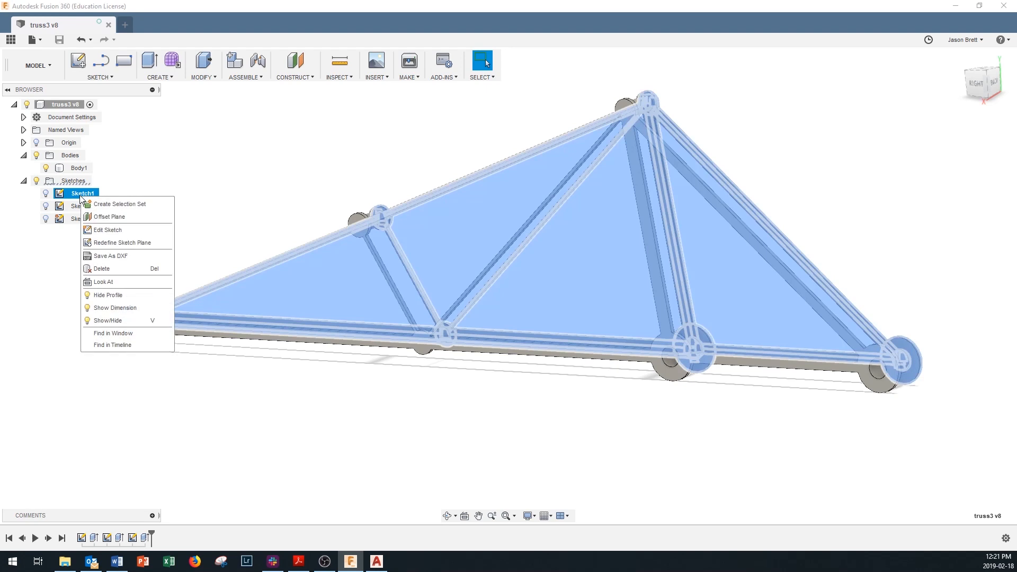
{"action": "left_click", "coordinate": [115, 257]}
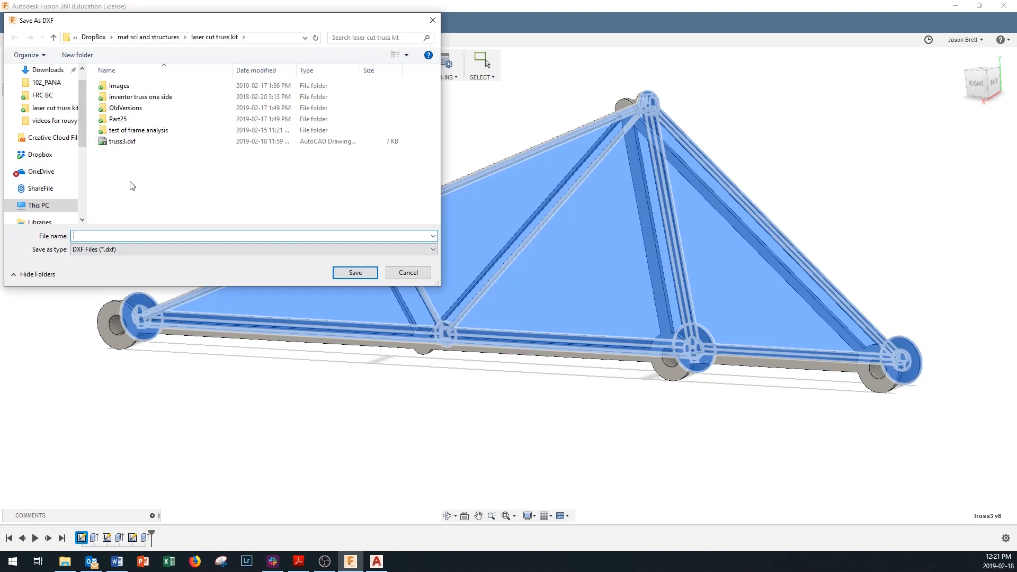
{"action": "left_click", "coordinate": [122, 144]}
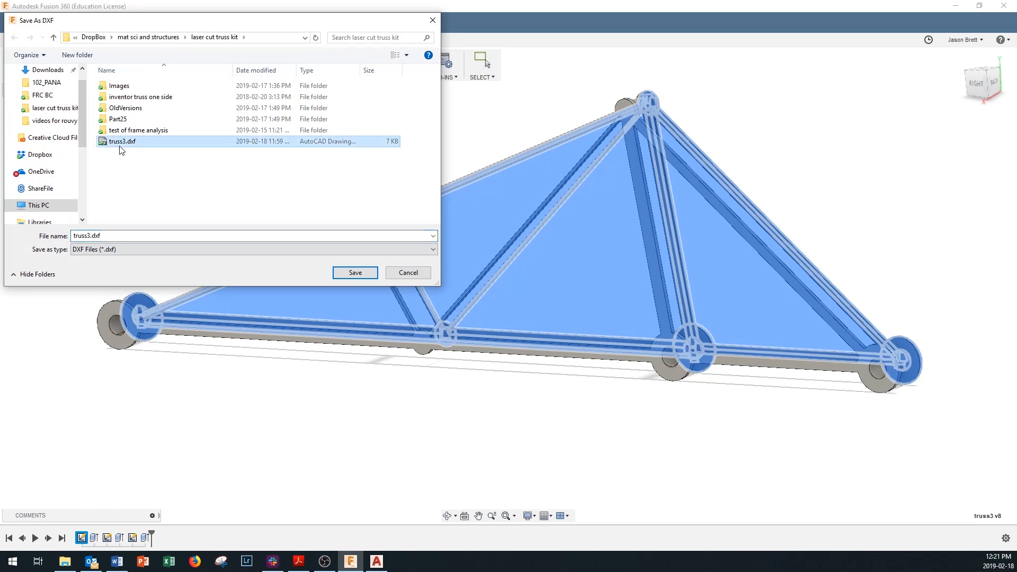
{"action": "left_click", "coordinate": [354, 274]}
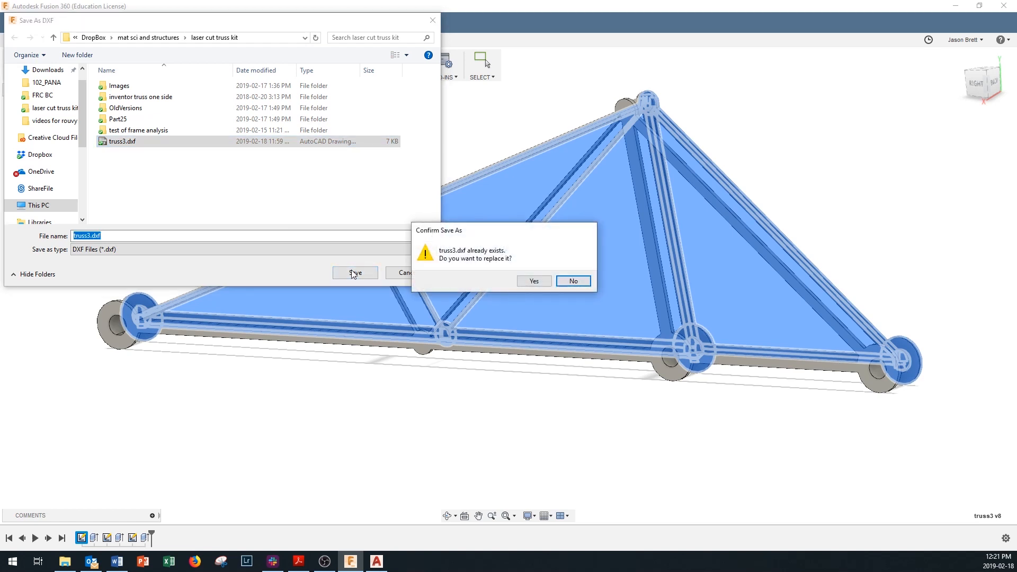
{"action": "left_click", "coordinate": [530, 281]}
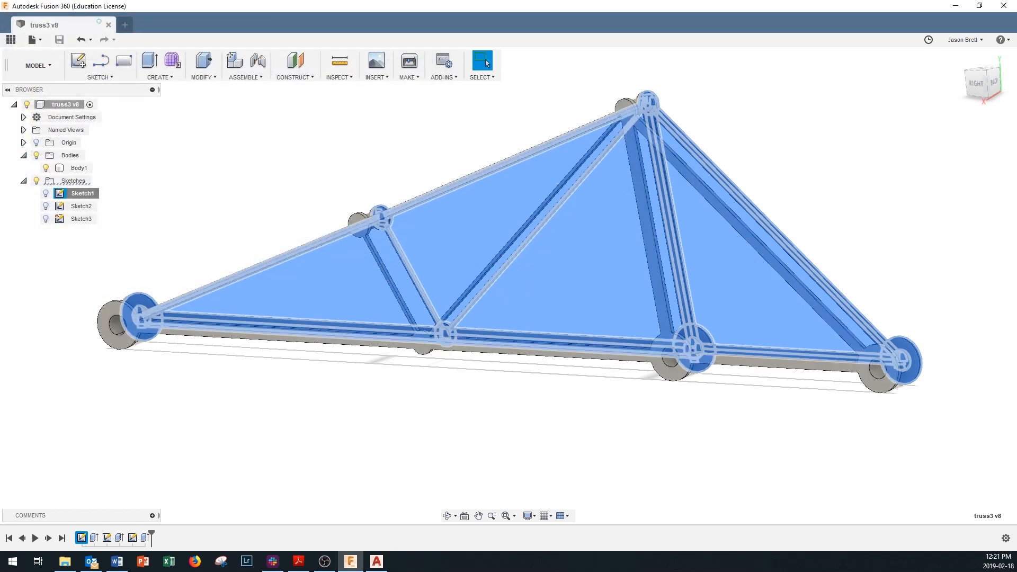
Switch to AutoCAD, maximize its window and open the recent truss3 DXF drawing.
{"action": "key", "text": "alt+Tab"}
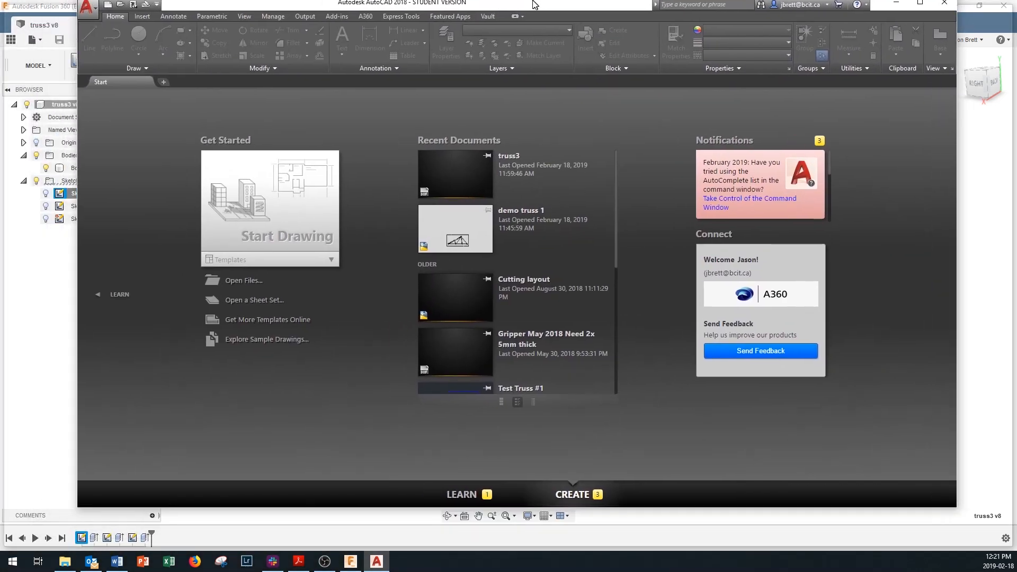
{"action": "double_click", "coordinate": [535, 4]}
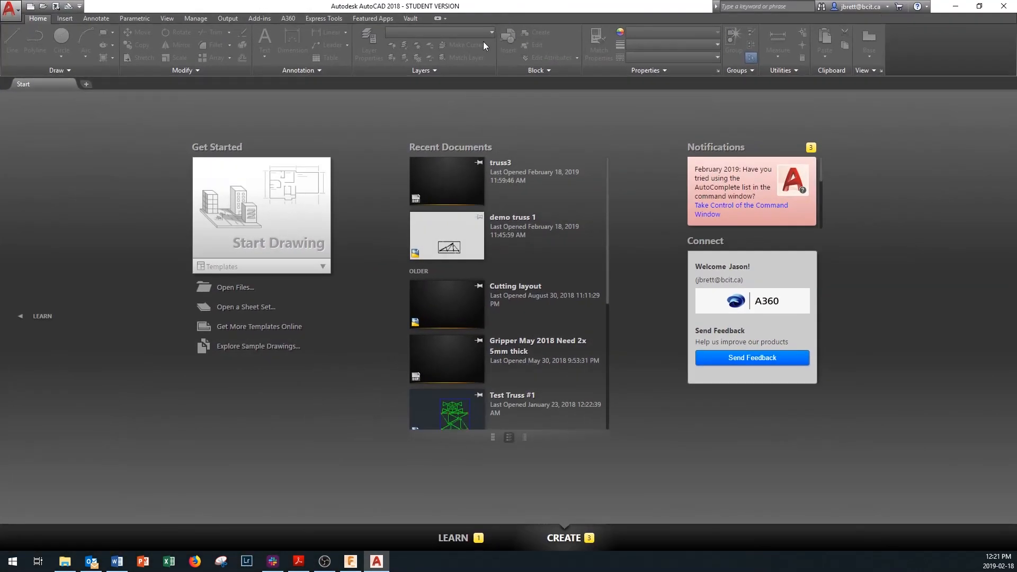
{"action": "left_click", "coordinate": [452, 176]}
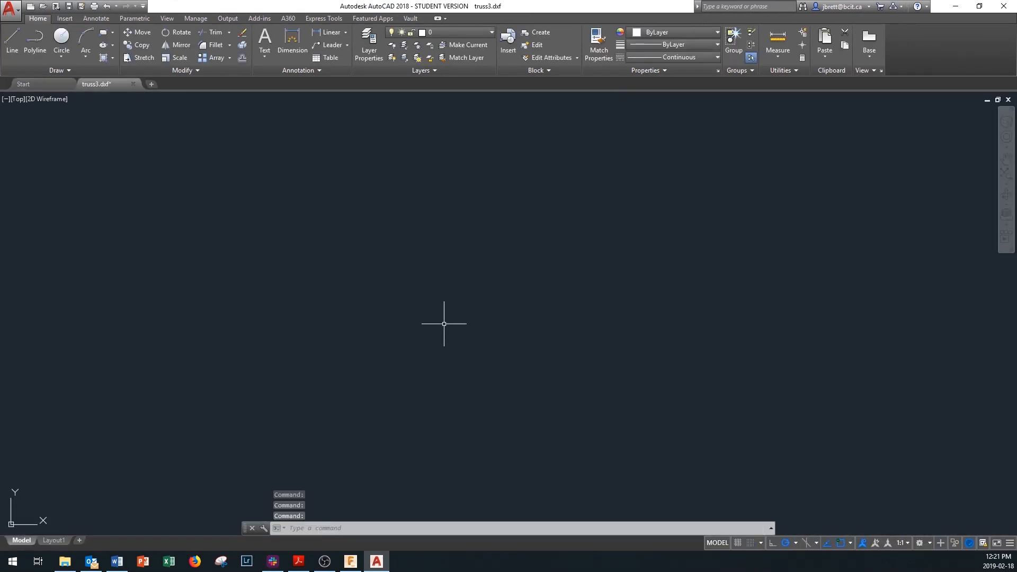
Examine the imported truss linework as a whole and the lower chord joint where the two thin web members meet.
{"action": "scroll", "coordinate": [411, 354], "scroll_direction": "down", "scroll_amount": 10}
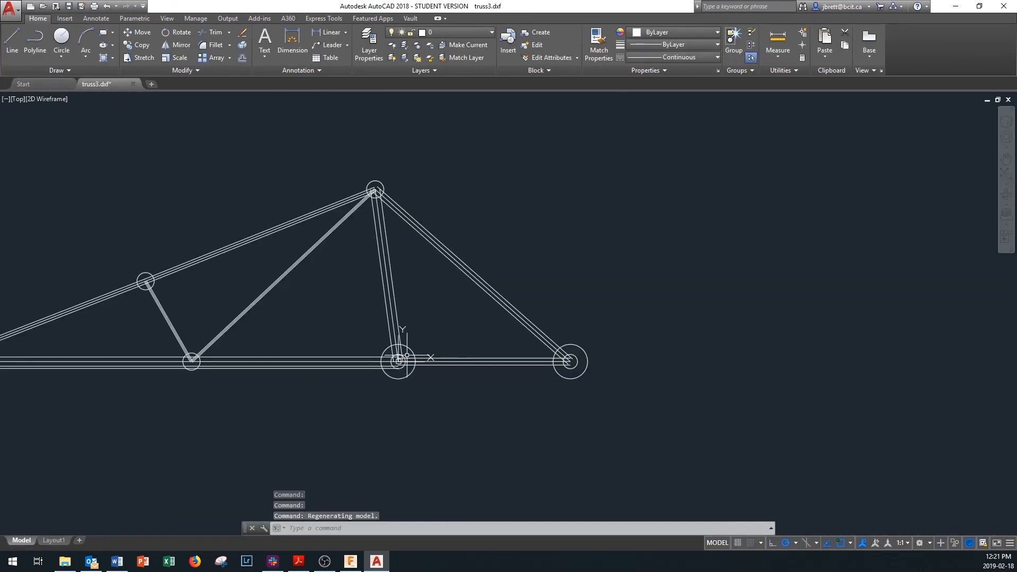
{"action": "scroll", "coordinate": [407, 355], "scroll_direction": "down", "scroll_amount": 5}
{"action": "scroll", "coordinate": [364, 368], "scroll_direction": "up", "scroll_amount": 5}
{"action": "scroll", "coordinate": [254, 346], "scroll_direction": "down", "scroll_amount": 2}
{"action": "scroll", "coordinate": [177, 331], "scroll_direction": "up", "scroll_amount": 2}
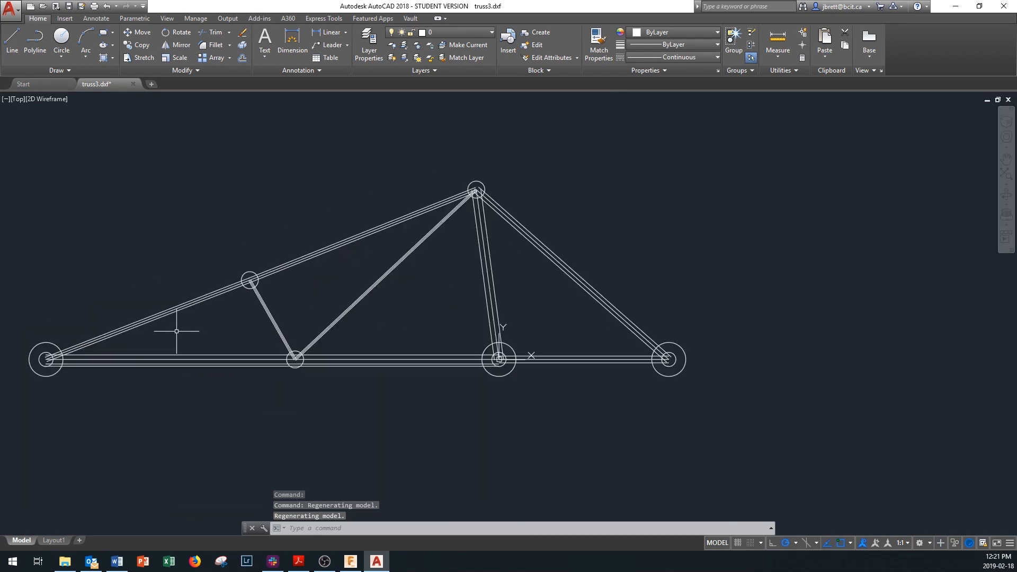
{"action": "scroll", "coordinate": [176, 331], "scroll_direction": "up", "scroll_amount": 2}
{"action": "scroll", "coordinate": [365, 378], "scroll_direction": "up", "scroll_amount": 6}
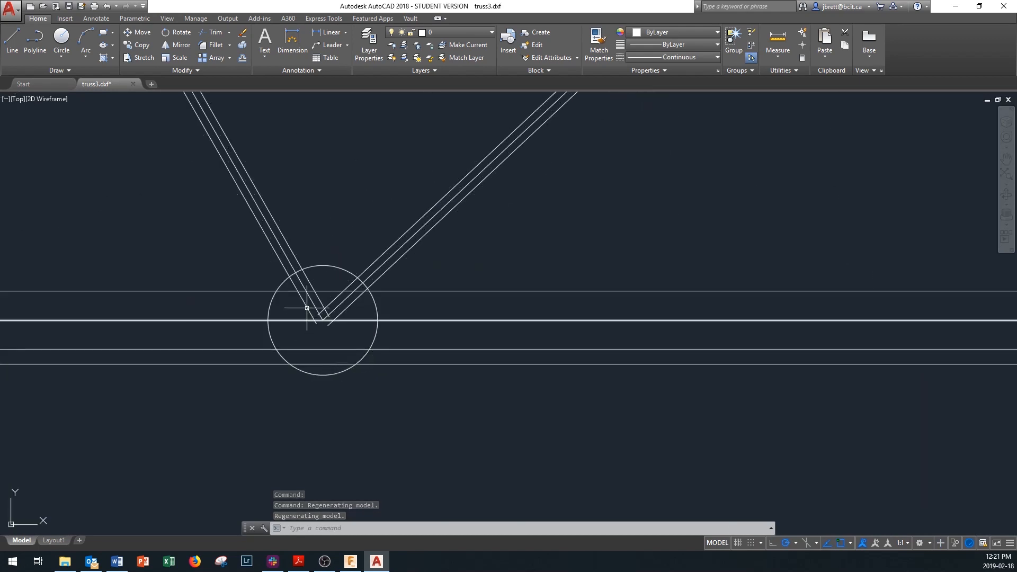
Inspect the full truss profile, its lower chord joints, and the parallel edge lines and centerline of the long thin diagonal web member.
{"action": "scroll", "coordinate": [328, 343], "scroll_direction": "up", "scroll_amount": 6}
{"action": "scroll", "coordinate": [327, 342], "scroll_direction": "down", "scroll_amount": 15}
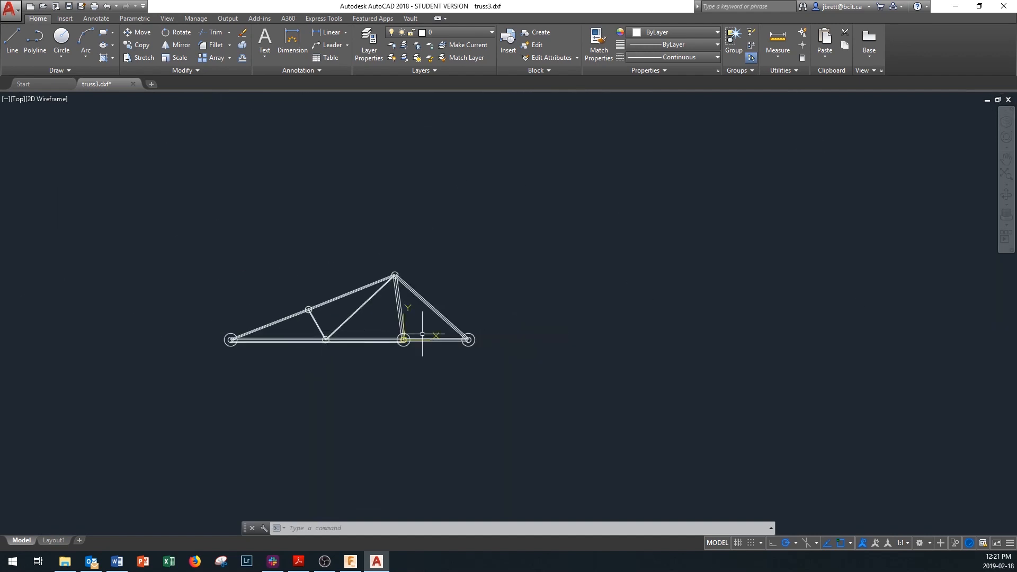
{"action": "scroll", "coordinate": [403, 340], "scroll_direction": "up", "scroll_amount": 4}
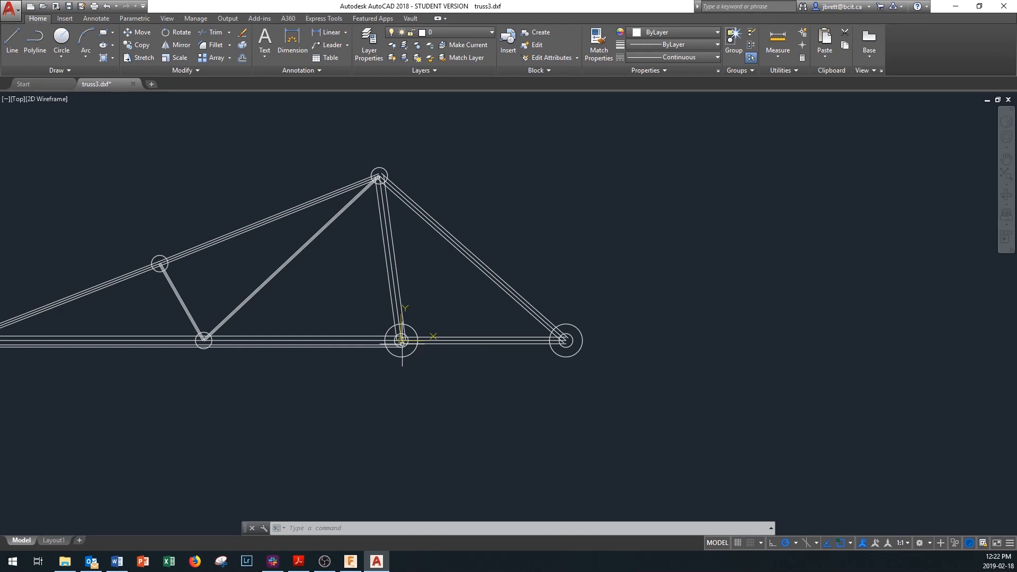
{"action": "scroll", "coordinate": [402, 340], "scroll_direction": "up", "scroll_amount": 2}
{"action": "scroll", "coordinate": [402, 340], "scroll_direction": "down", "scroll_amount": 6}
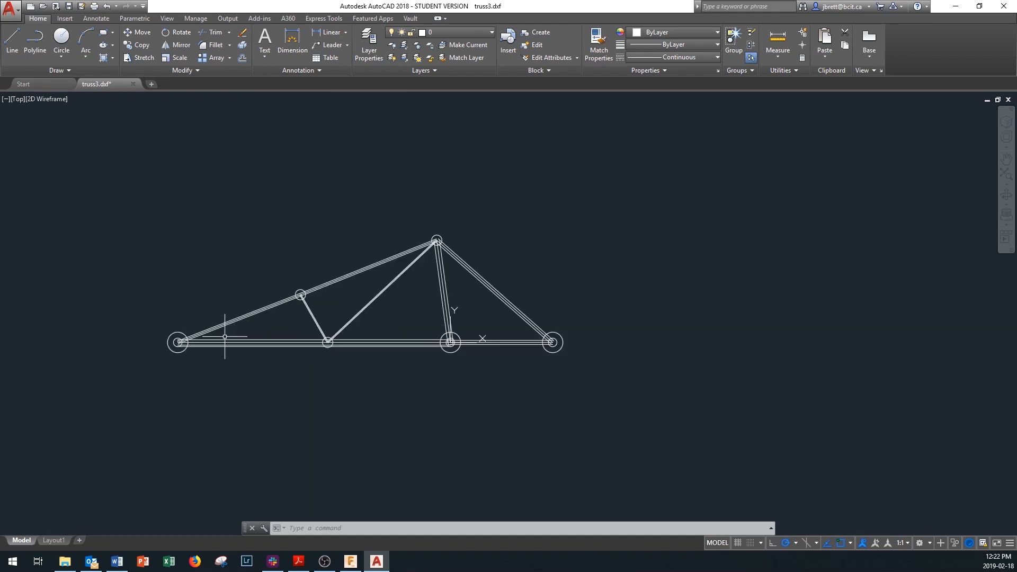
{"action": "scroll", "coordinate": [224, 336], "scroll_direction": "up", "scroll_amount": 4}
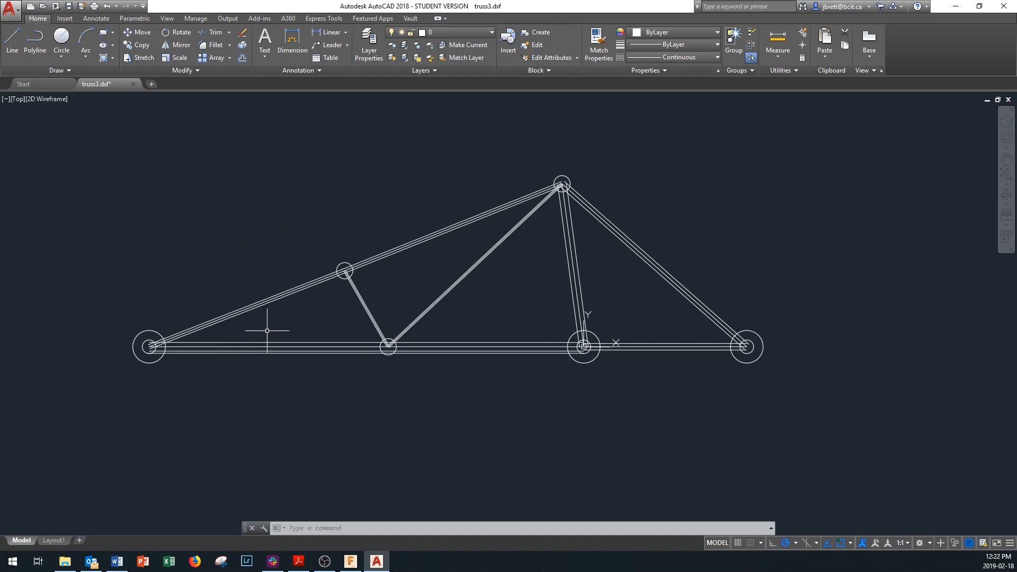
{"action": "scroll", "coordinate": [388, 341], "scroll_direction": "down", "scroll_amount": 2}
{"action": "scroll", "coordinate": [390, 339], "scroll_direction": "up", "scroll_amount": 8}
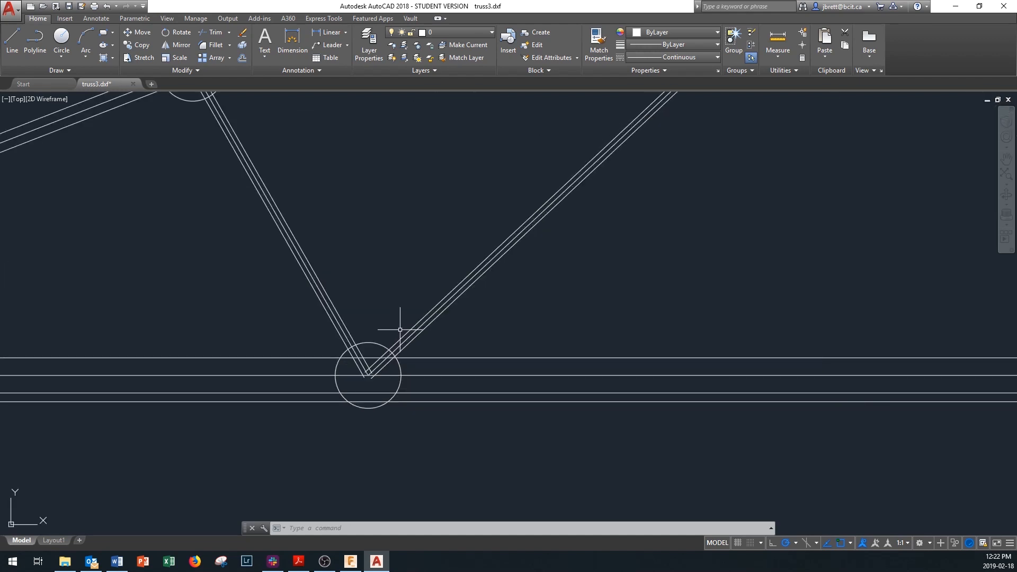
{"action": "scroll", "coordinate": [402, 336], "scroll_direction": "up", "scroll_amount": 8}
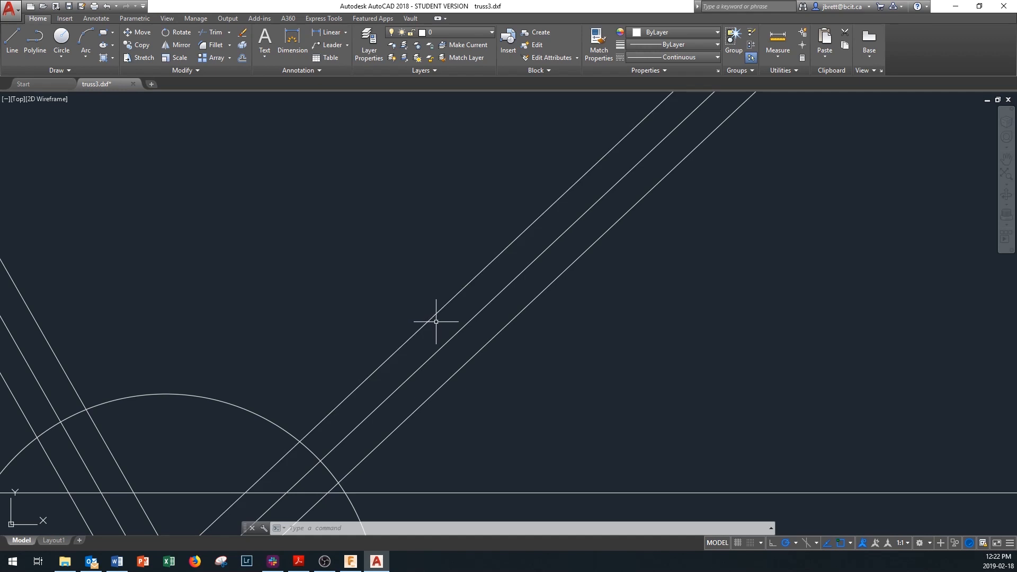
{"action": "scroll", "coordinate": [404, 422], "scroll_direction": "up", "scroll_amount": 3}
{"action": "scroll", "coordinate": [402, 426], "scroll_direction": "down", "scroll_amount": 3}
{"action": "scroll", "coordinate": [402, 426], "scroll_direction": "down", "scroll_amount": 8}
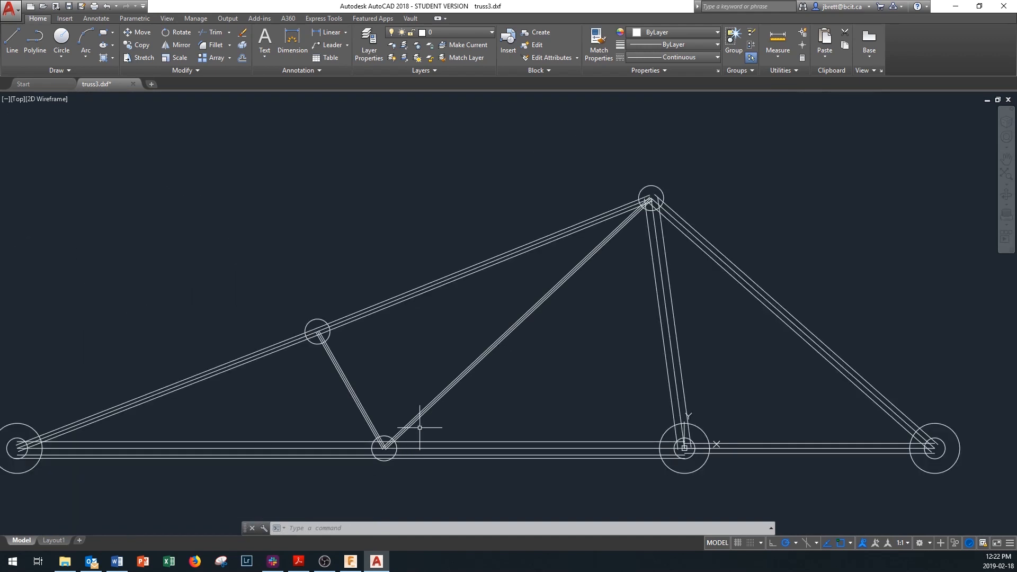